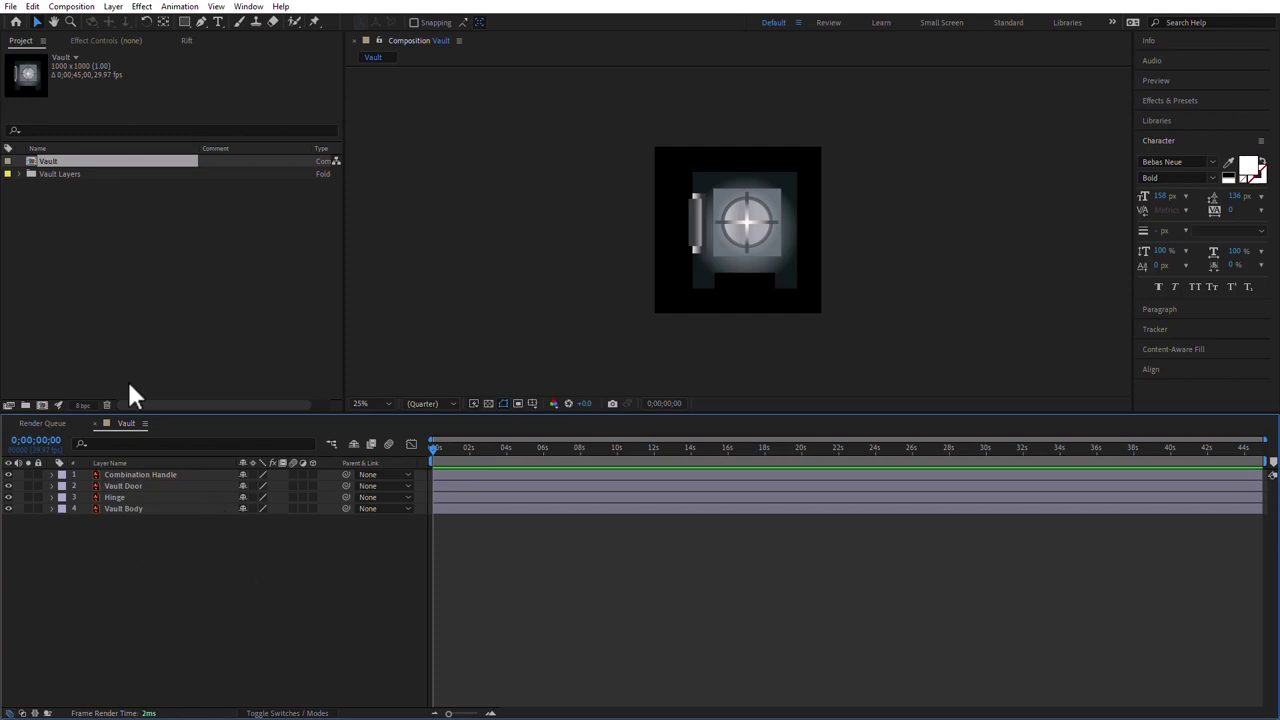
- Change the Vault composition's settings to the UHD (4K) 3840x2160, 29.97 fps preset
left_click(86, 10)
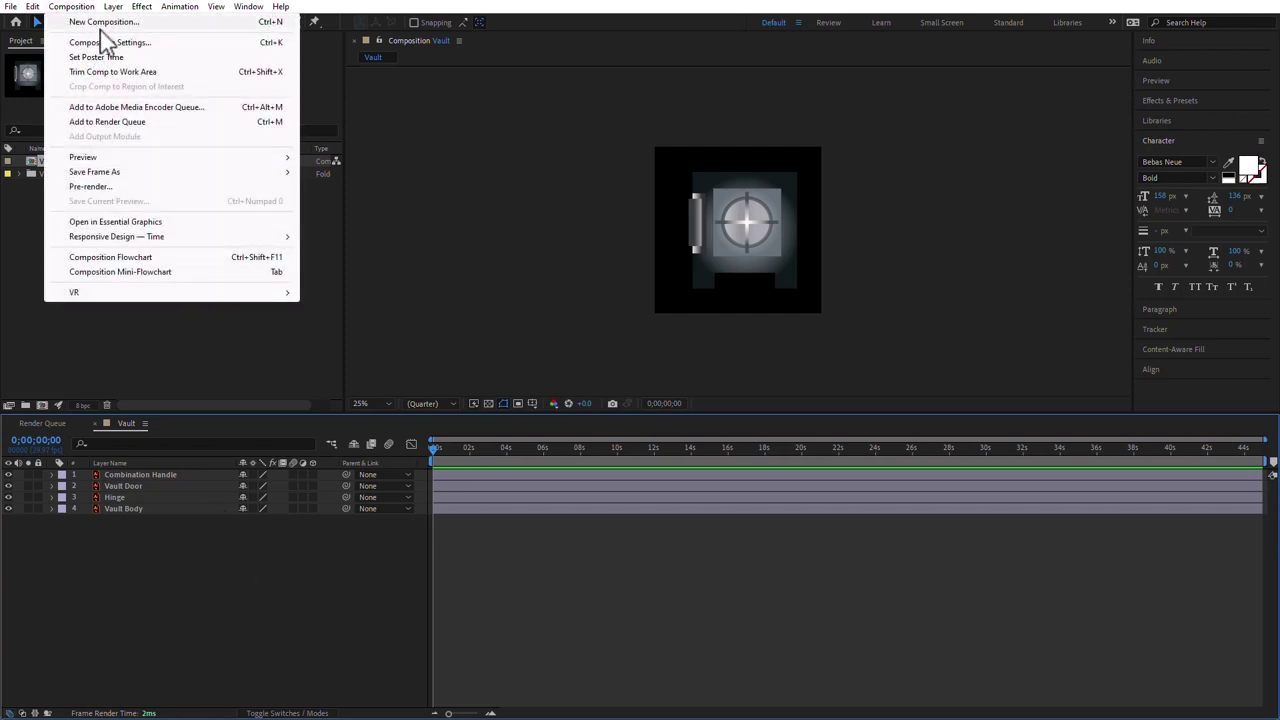
left_click(110, 43)
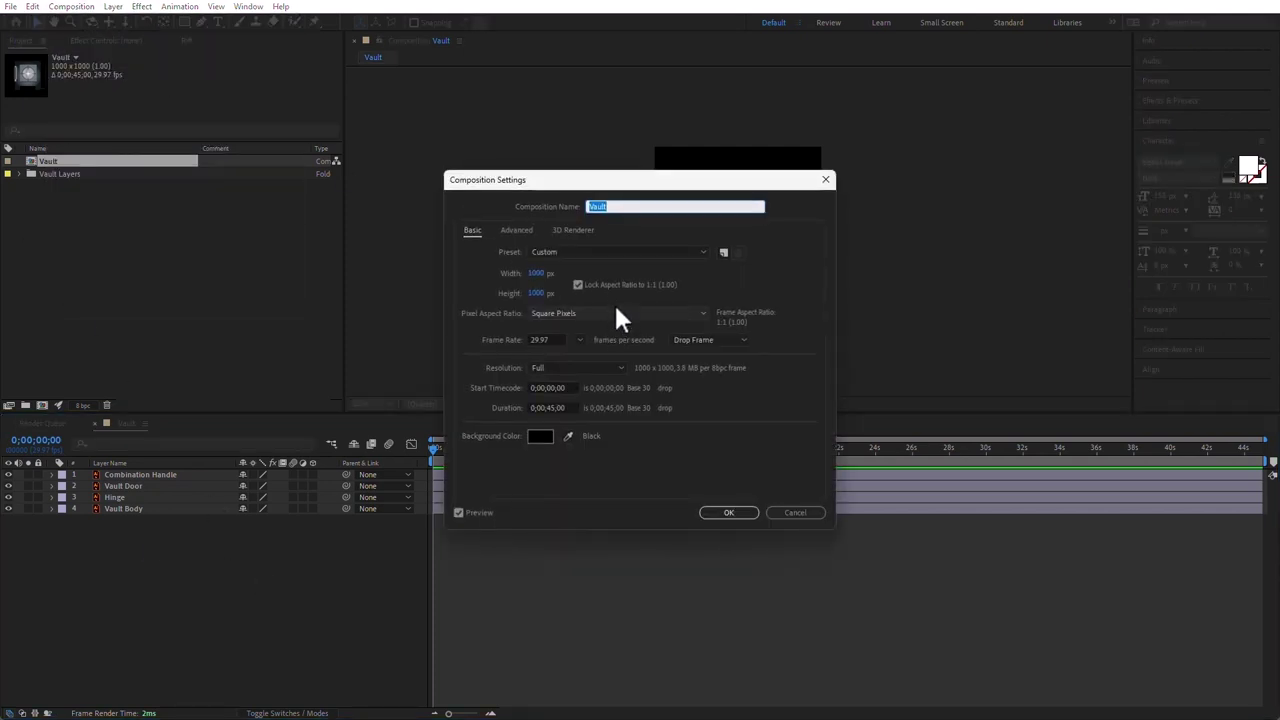
left_click(614, 255)
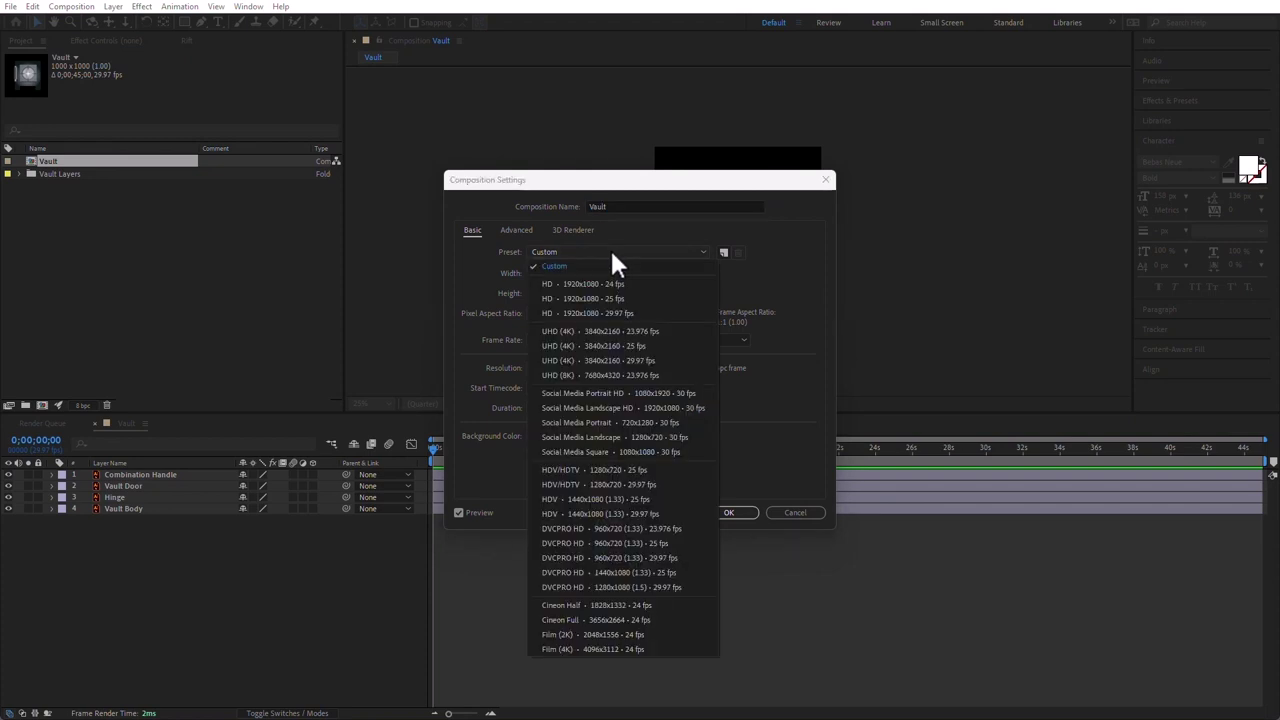
left_click(666, 360)
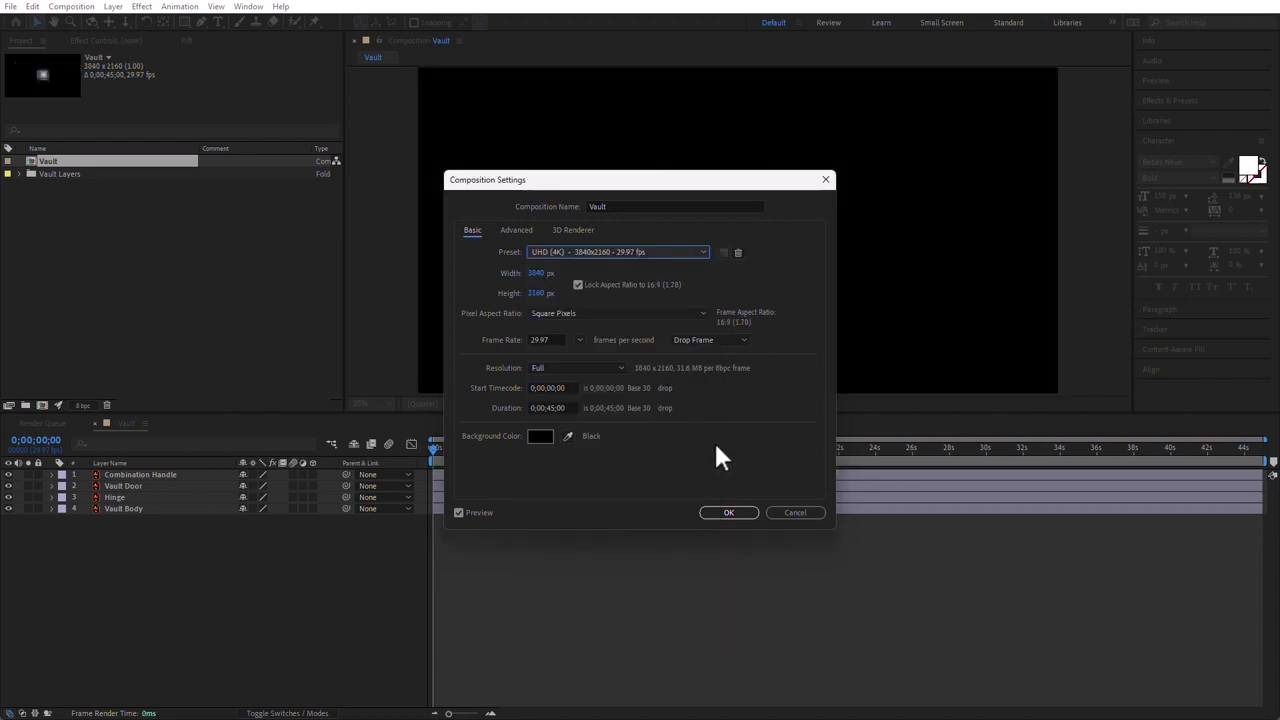
left_click(728, 513)
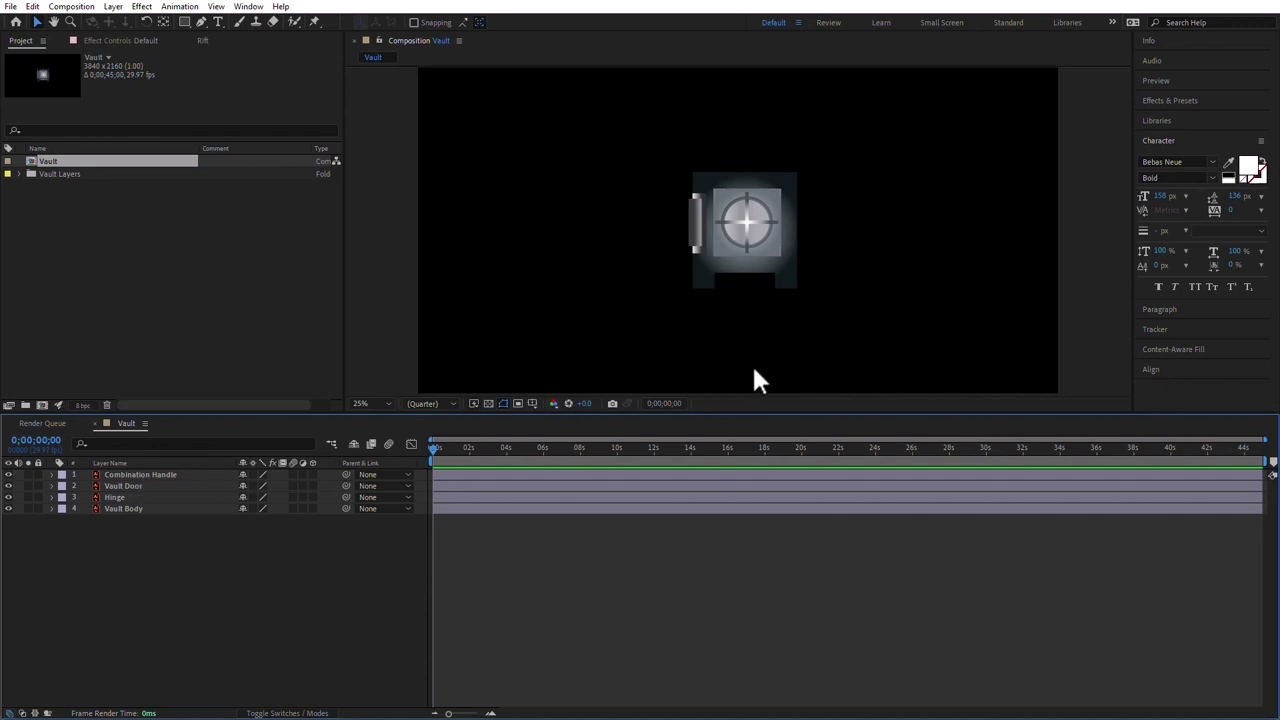
- Hide and reshow the Combination Handle, Vault Door, Hinge and Vault Body layers one at a time to identify each part
key("period")
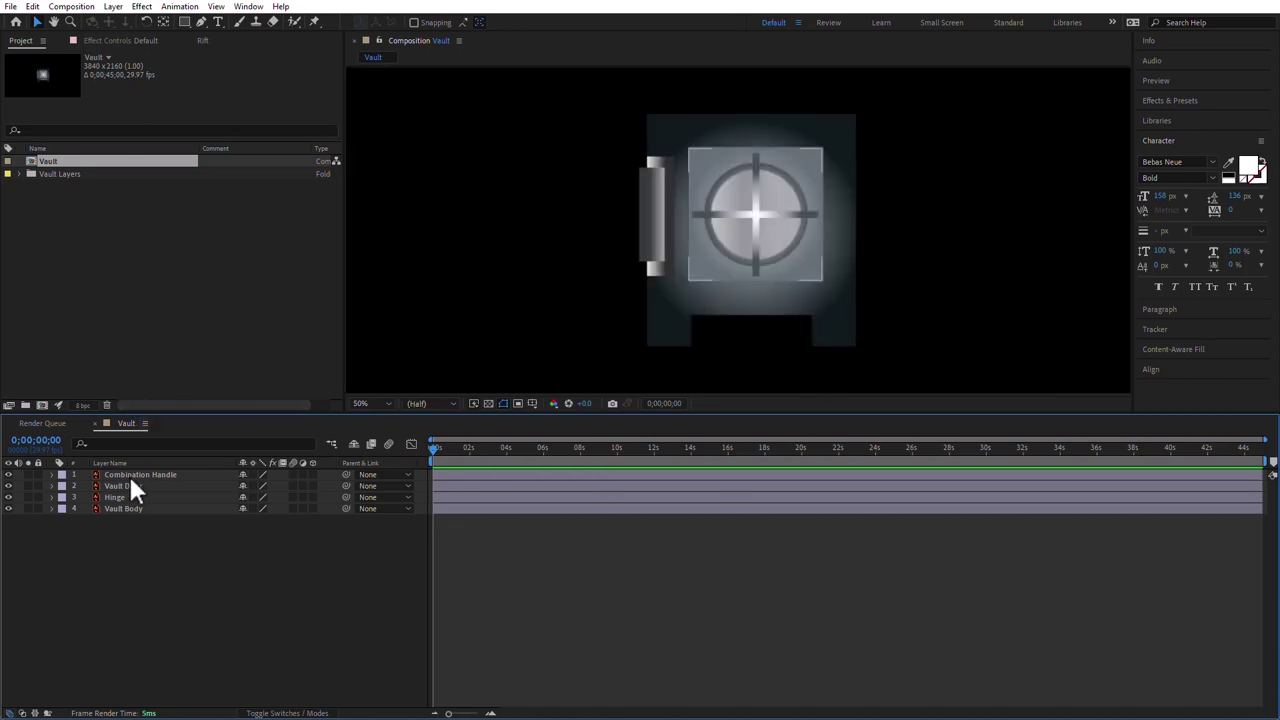
left_click(128, 474)
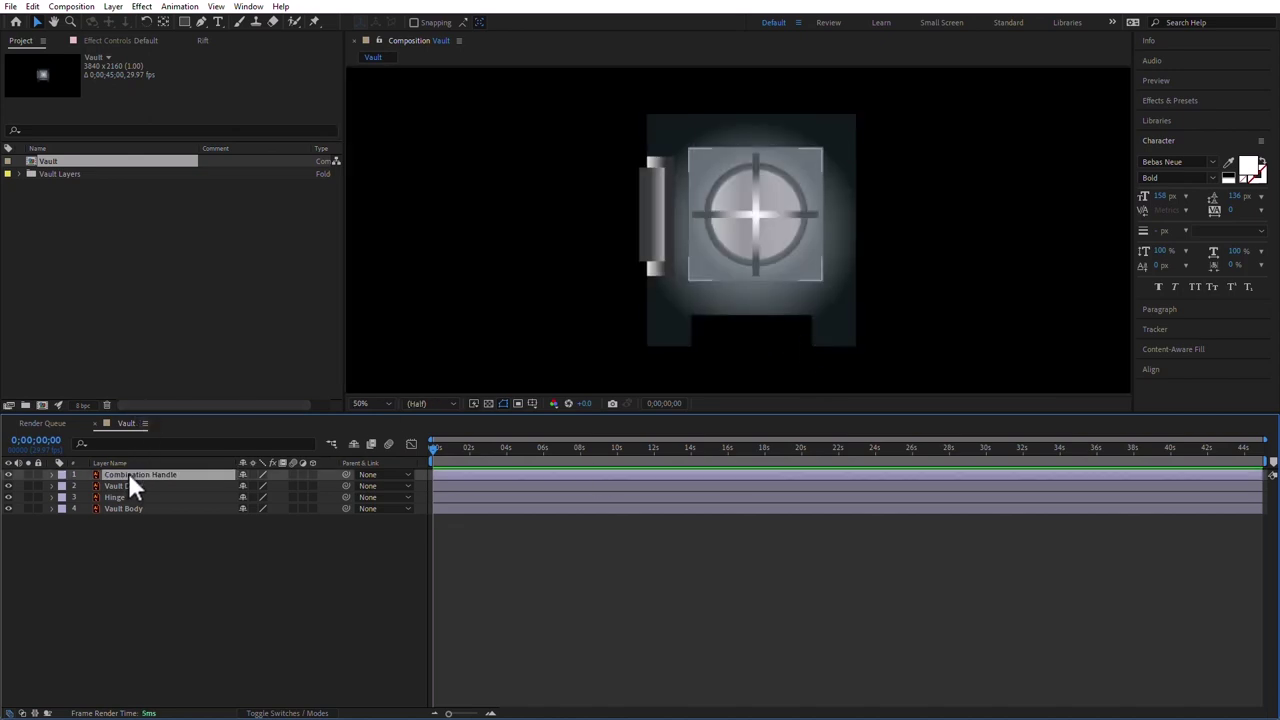
left_click(9, 474)
left_click(9, 474)
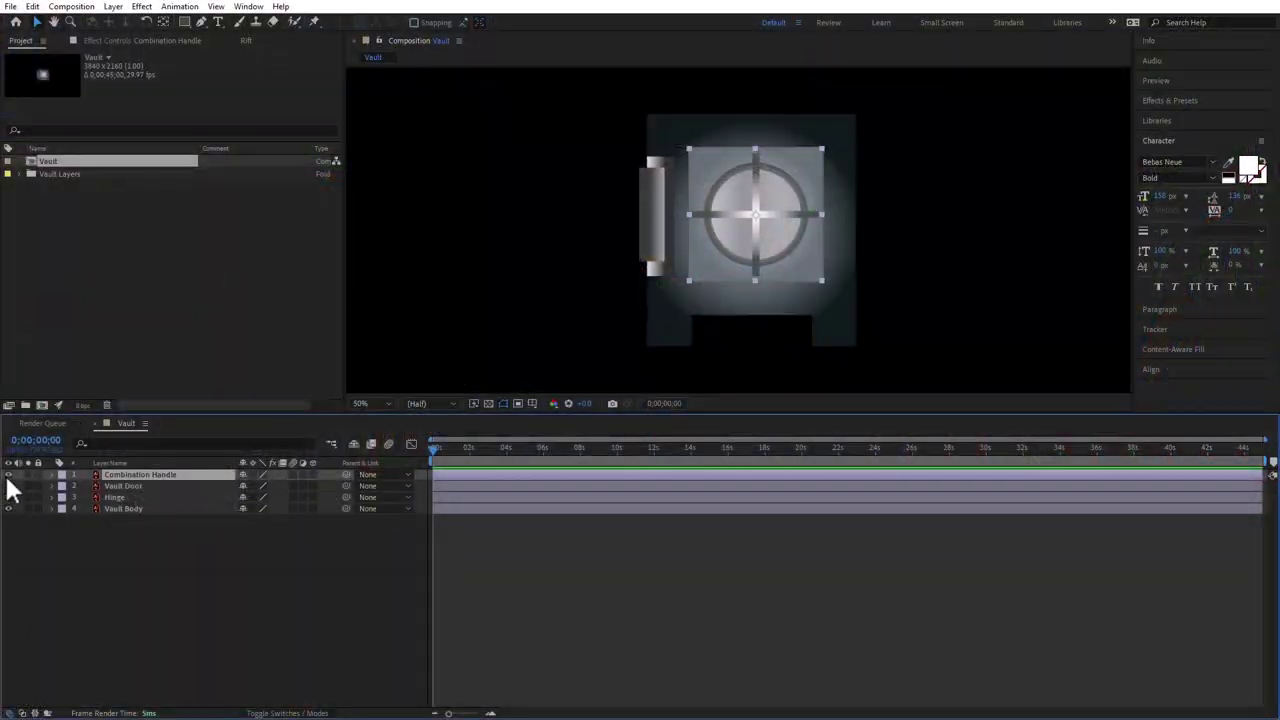
left_click(9, 486)
left_click(9, 486)
left_click(9, 497)
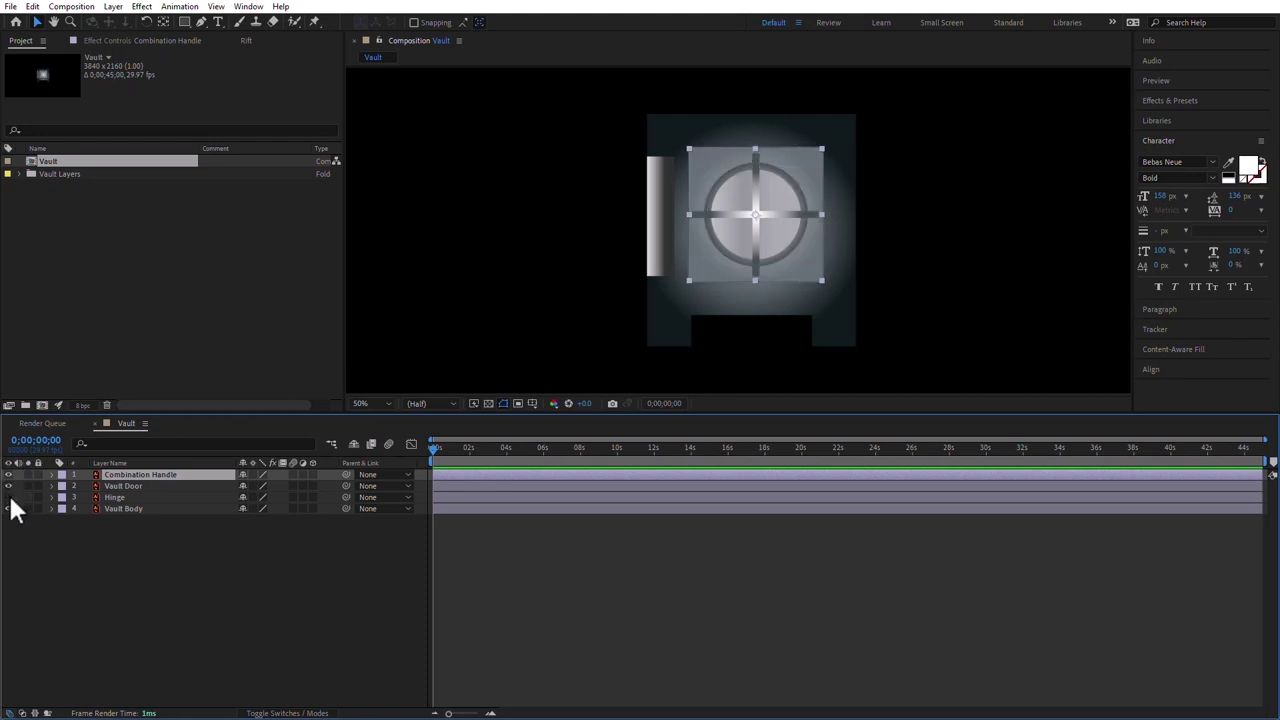
left_click(9, 497)
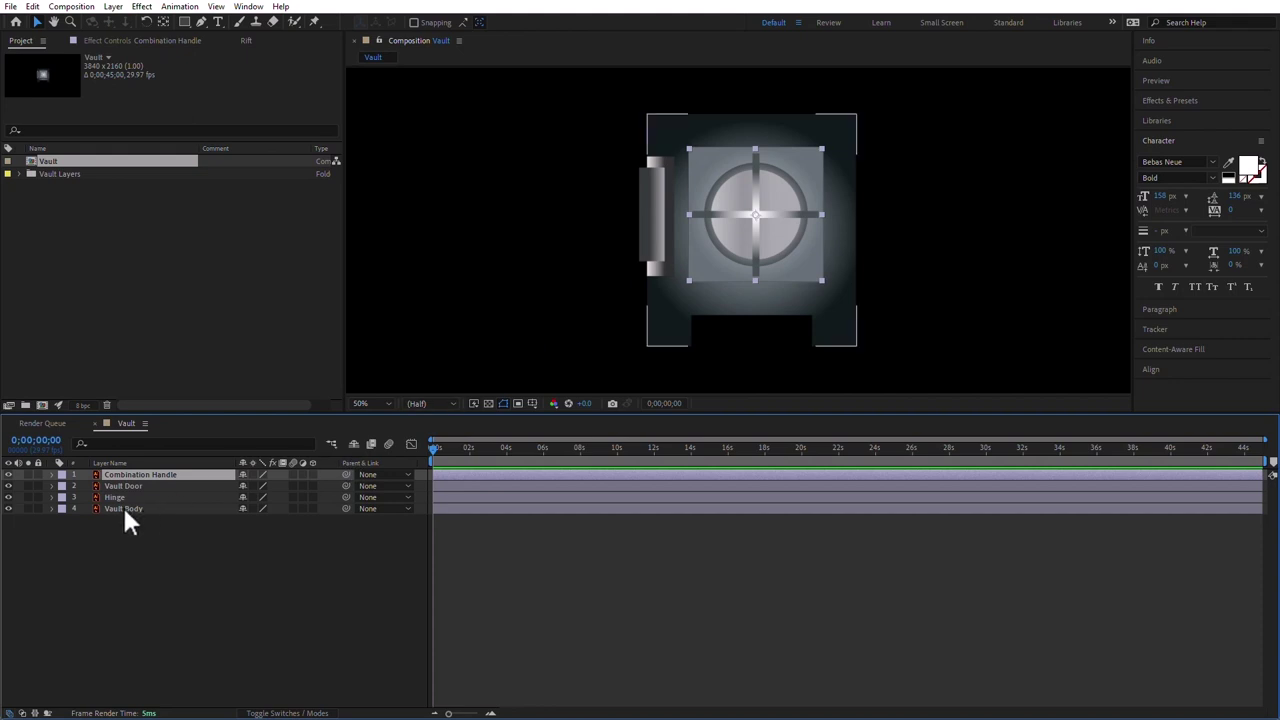
left_click(9, 508)
left_click(9, 508)
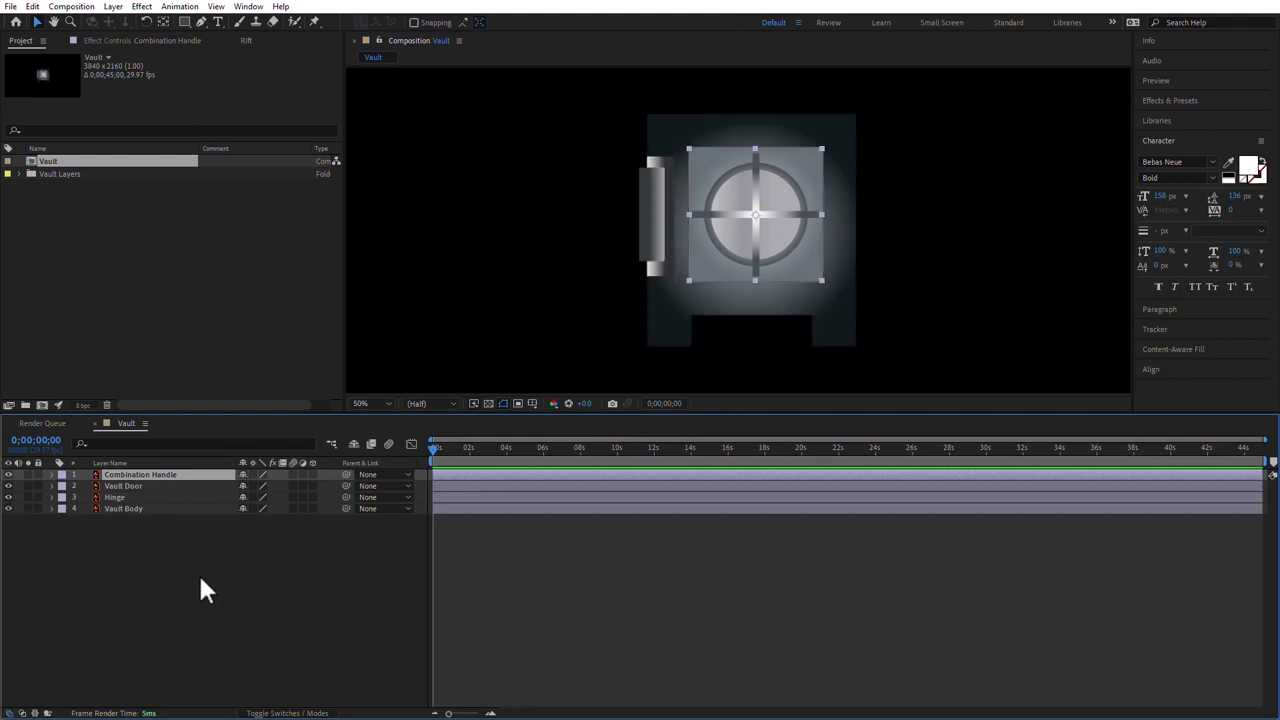
- Move the Vault Door layer's anchor point from its center to the middle of its hinge-side edge with the Pan Behind tool
left_click(200, 588)
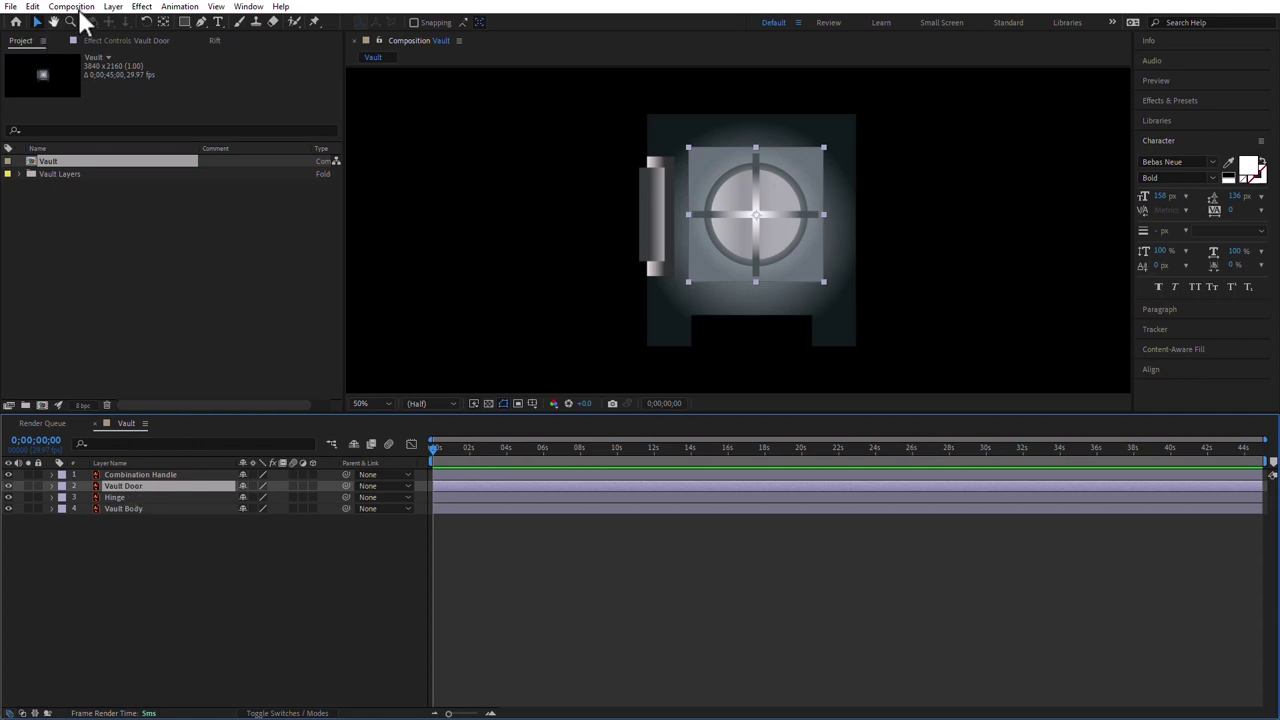
left_click(163, 21)
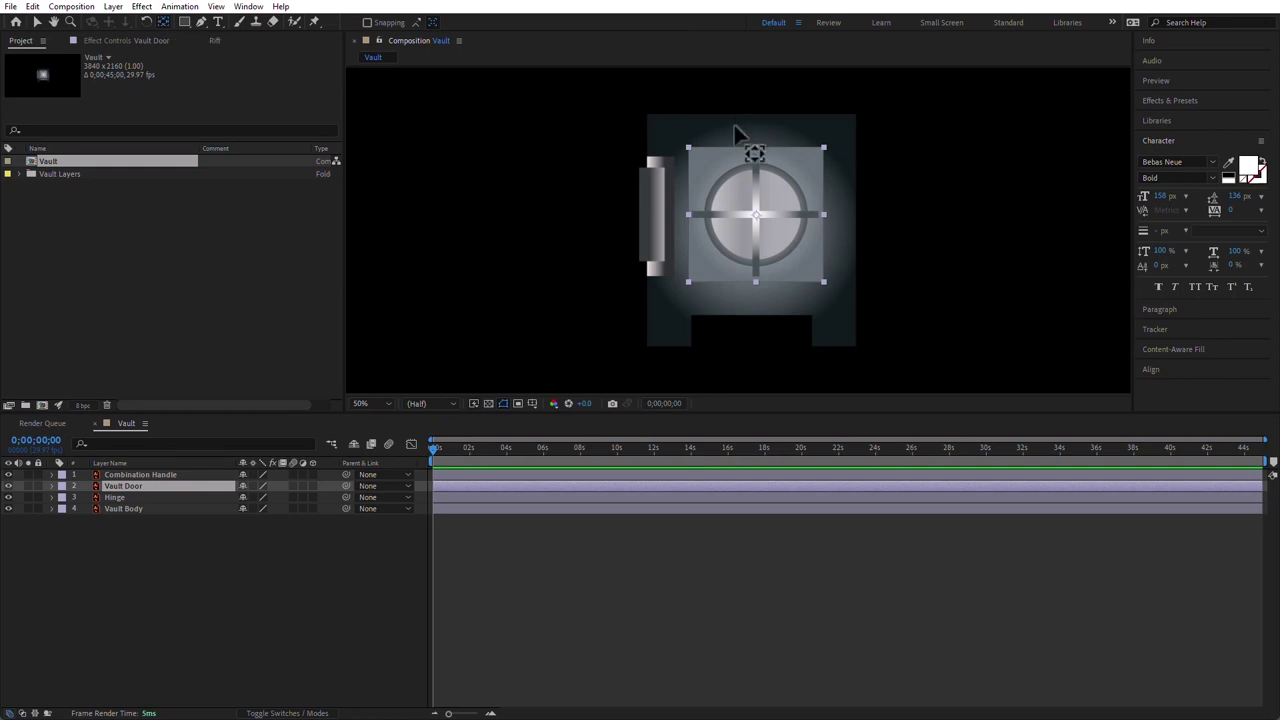
left_click_drag(756, 215, 688, 215)
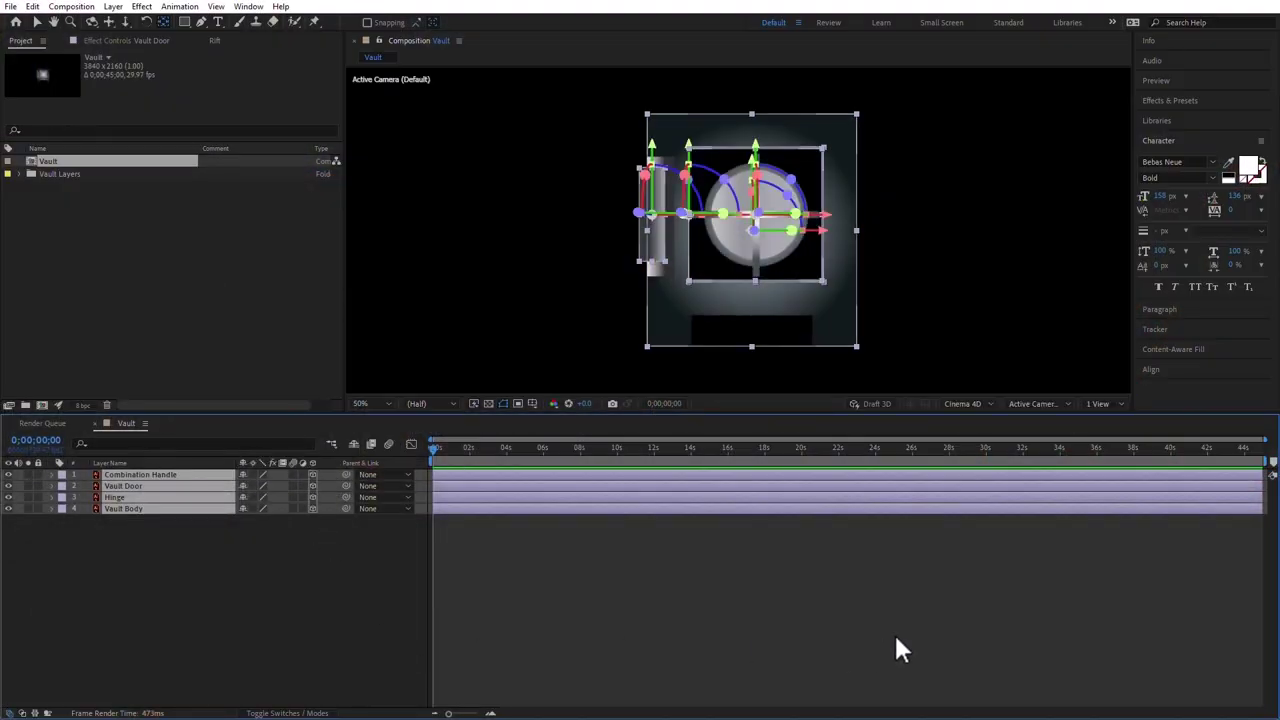
- Switch the composition's 3D renderer to Classic 3D and deselect all layers
left_click(971, 401)
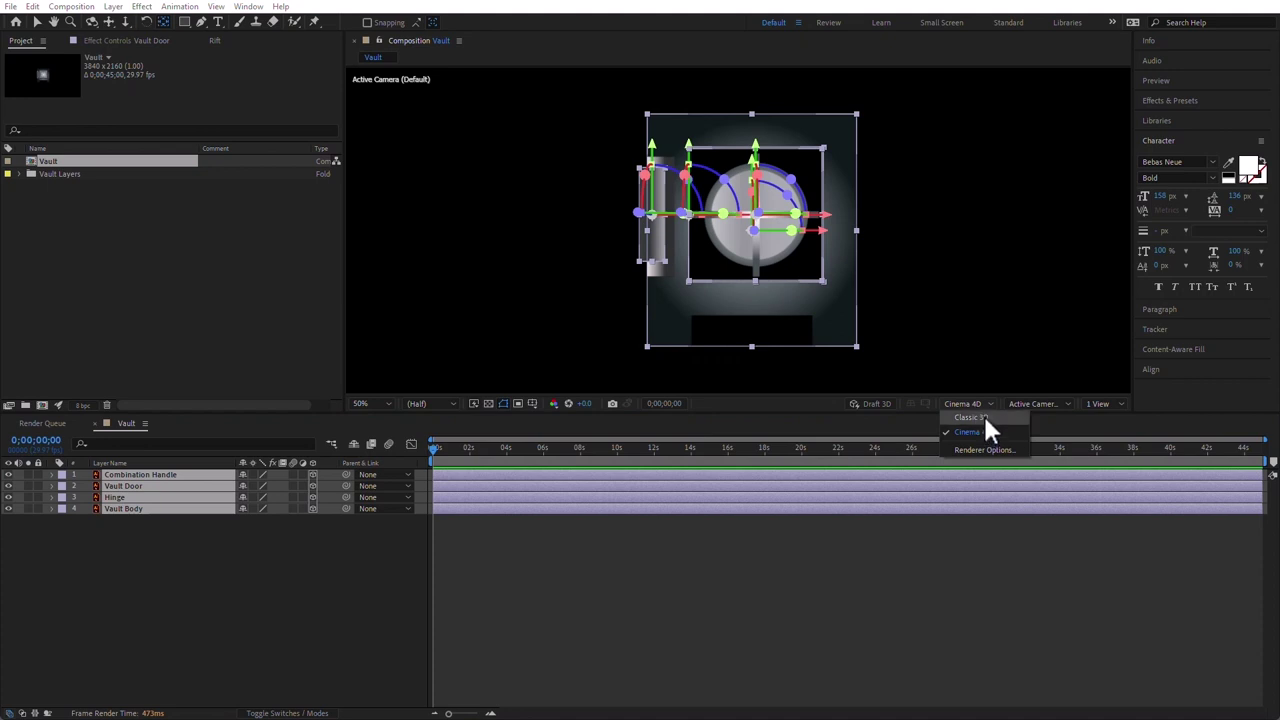
left_click(984, 417)
left_click(637, 612)
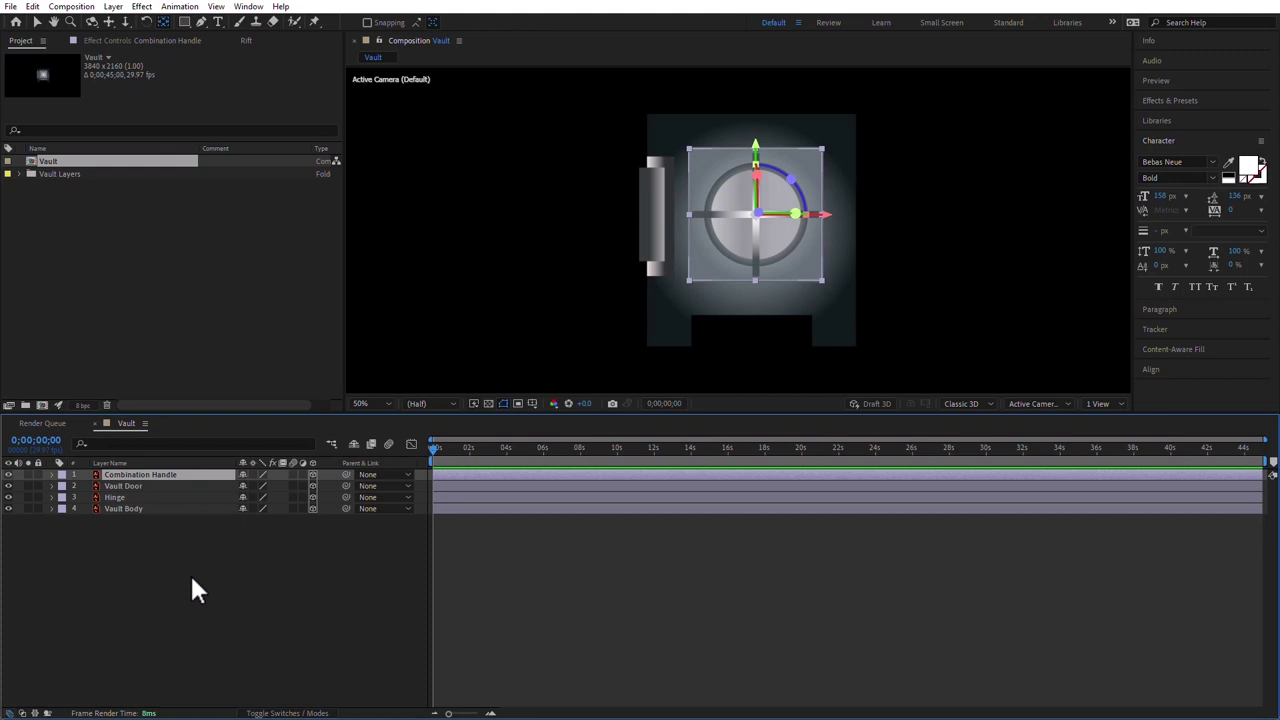
- Add the expression wiggle(1,180) to the Combination Handle layer's Z Rotation
key("r")
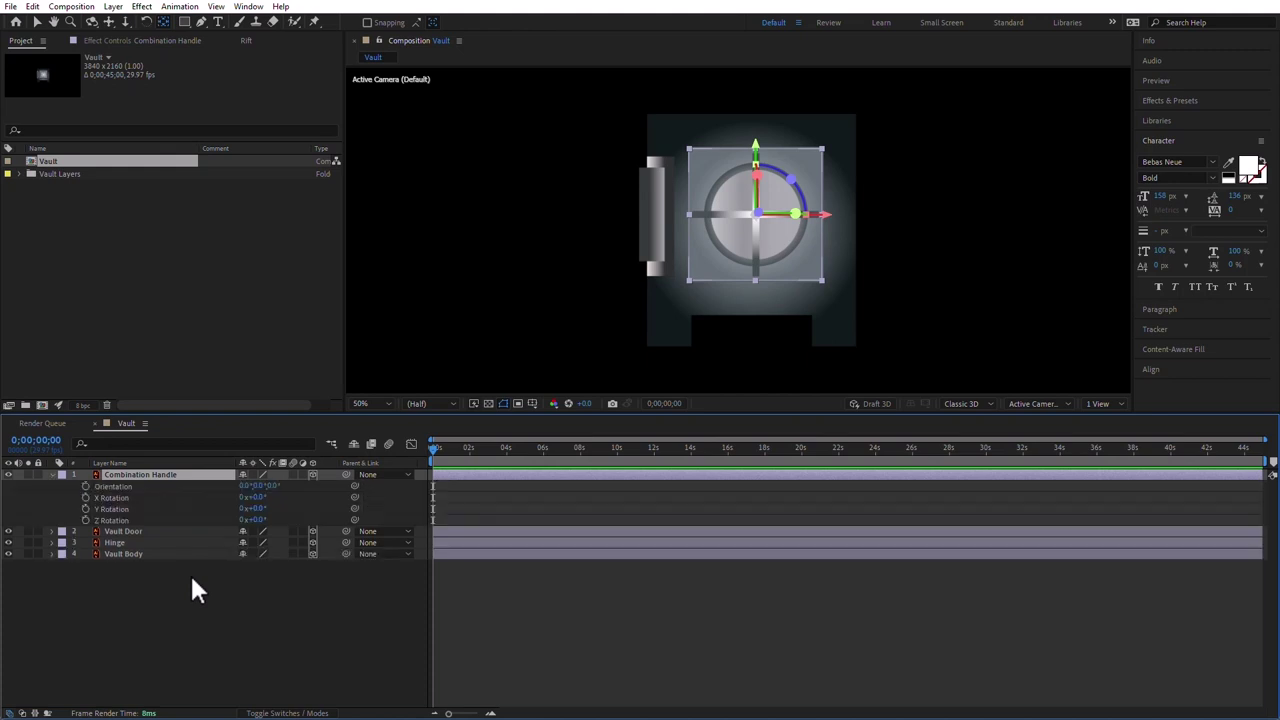
left_click(85, 520, "alt")
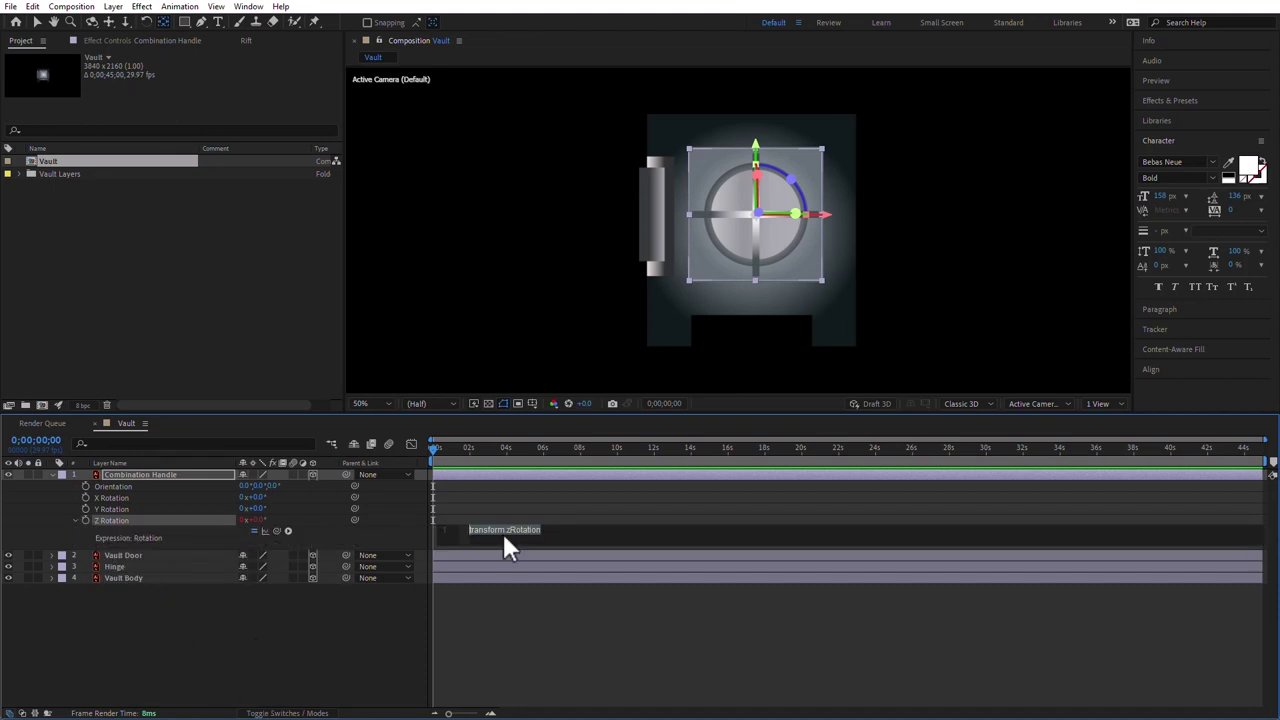
type("wiggle")
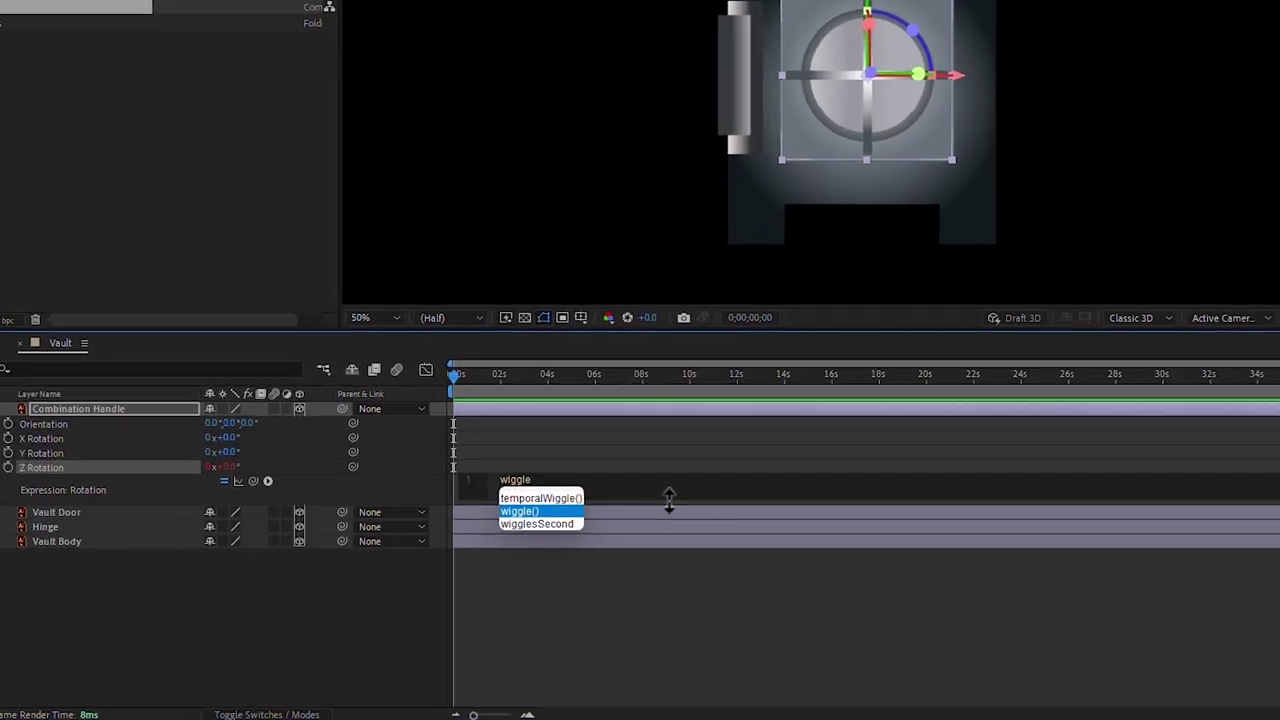
key("Return")
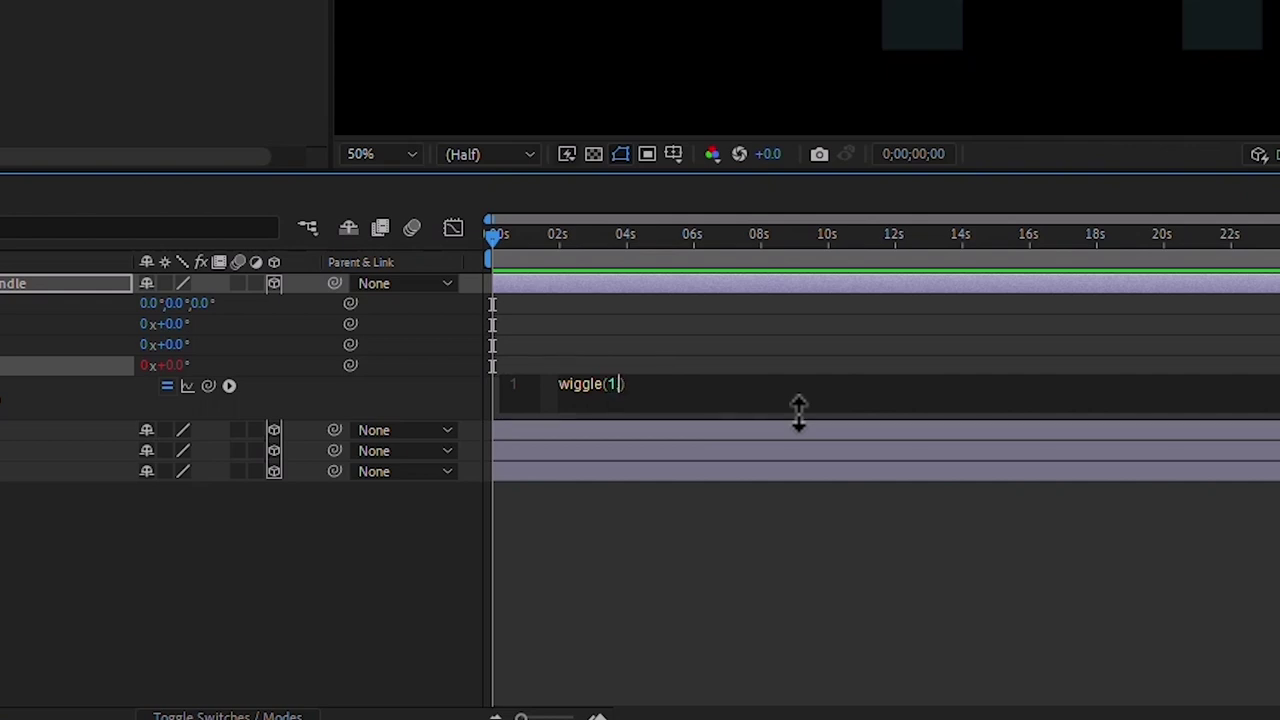
type("1,180")
left_click(757, 580)
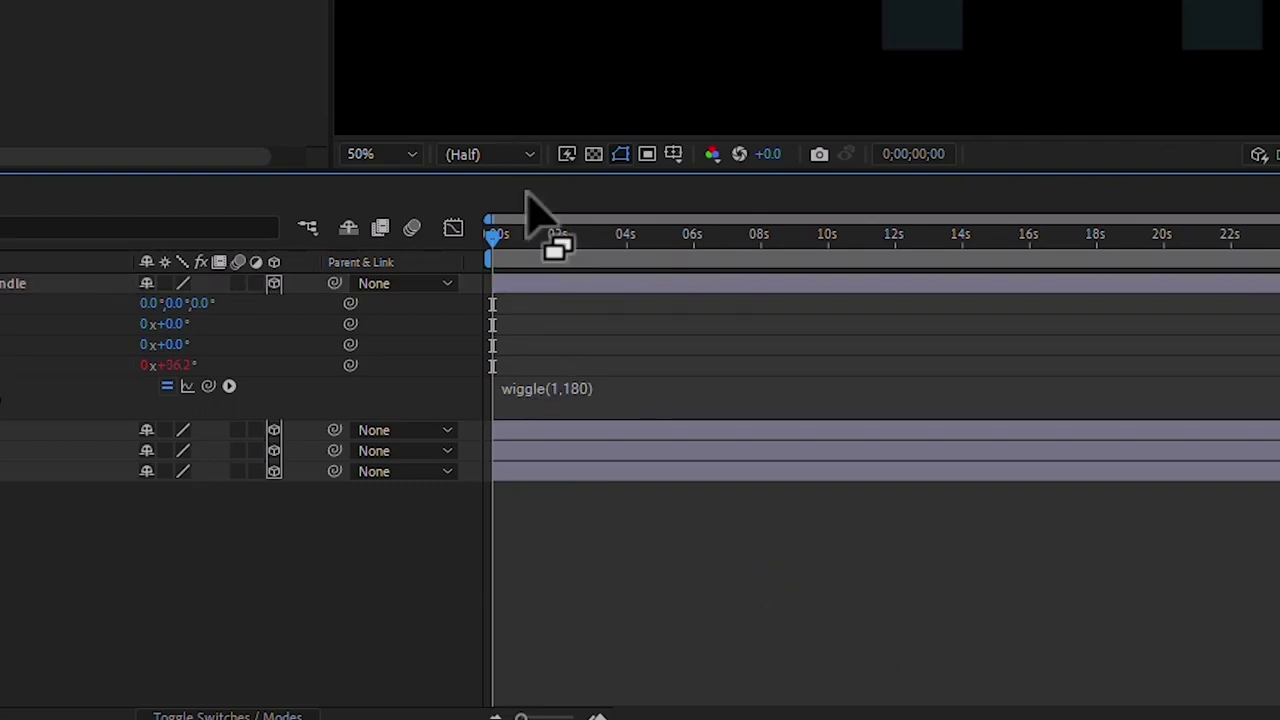
- Play back the composition to preview the combination handle's wiggling rotation
key("space")
key("space")
key("space")
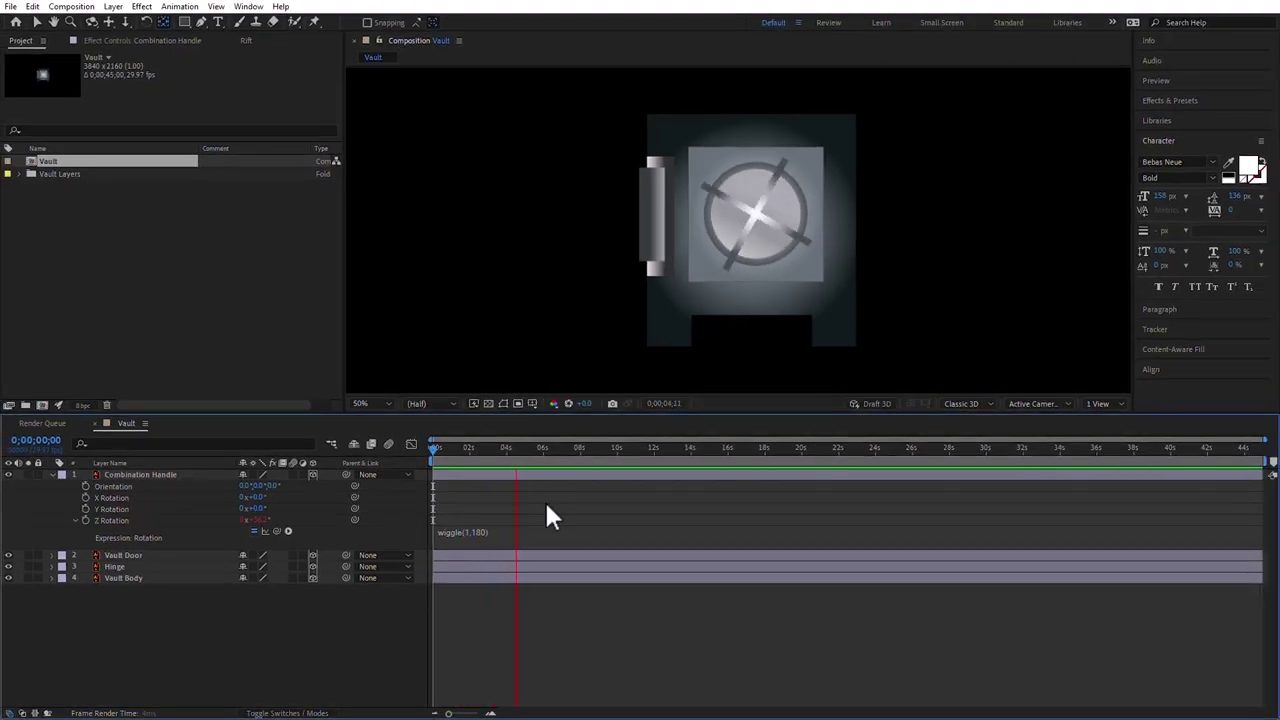
key("space")
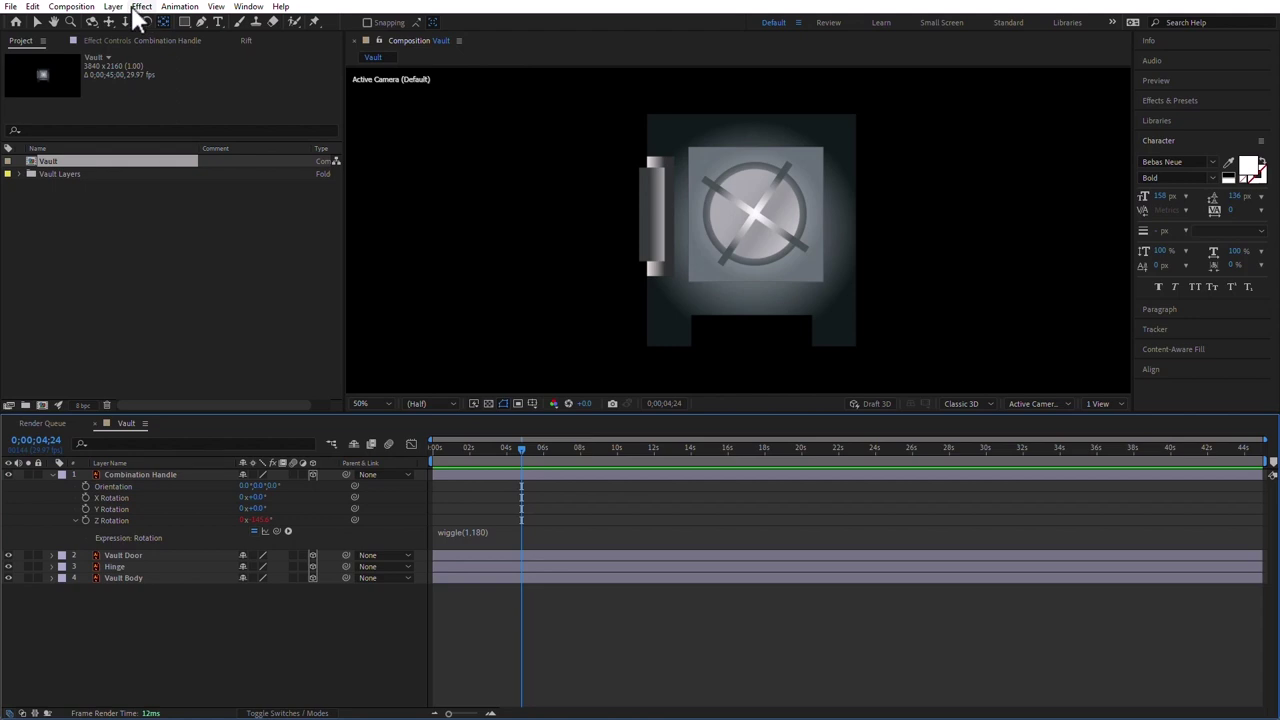
- Create a null object layer and name it Expression Controls
left_click(114, 8)
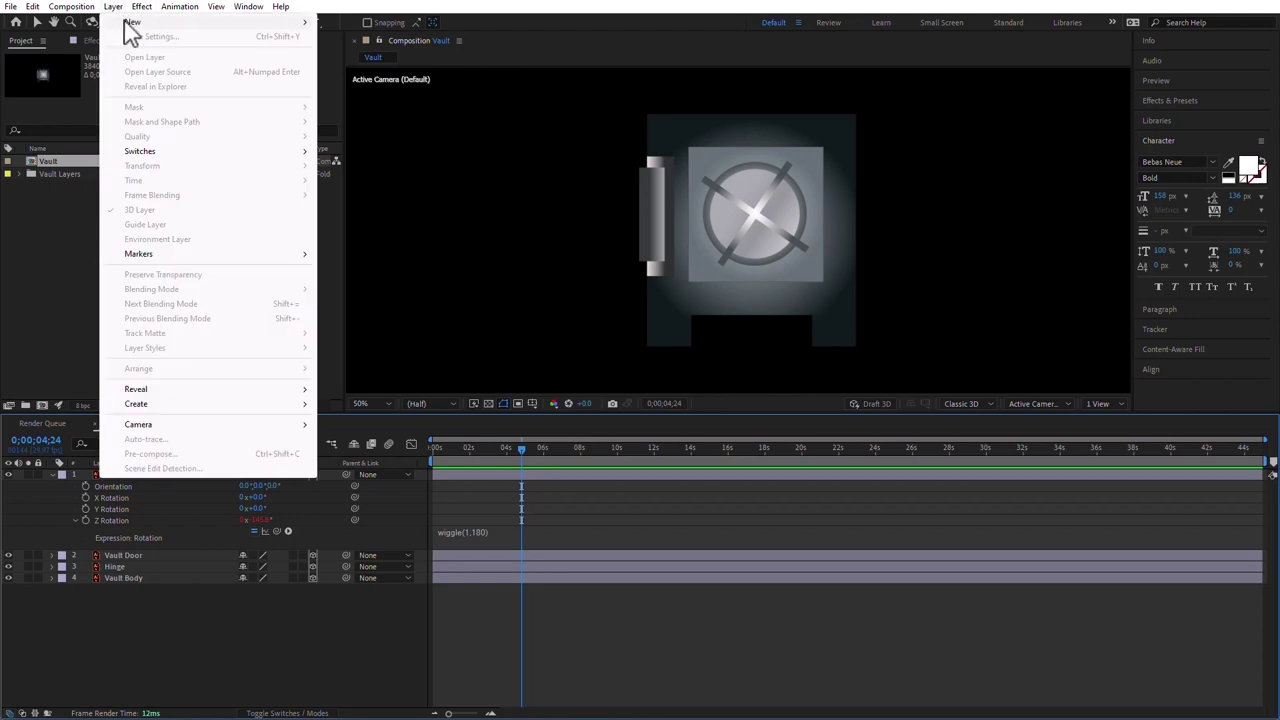
mouse_move(128, 22)
left_click(403, 82)
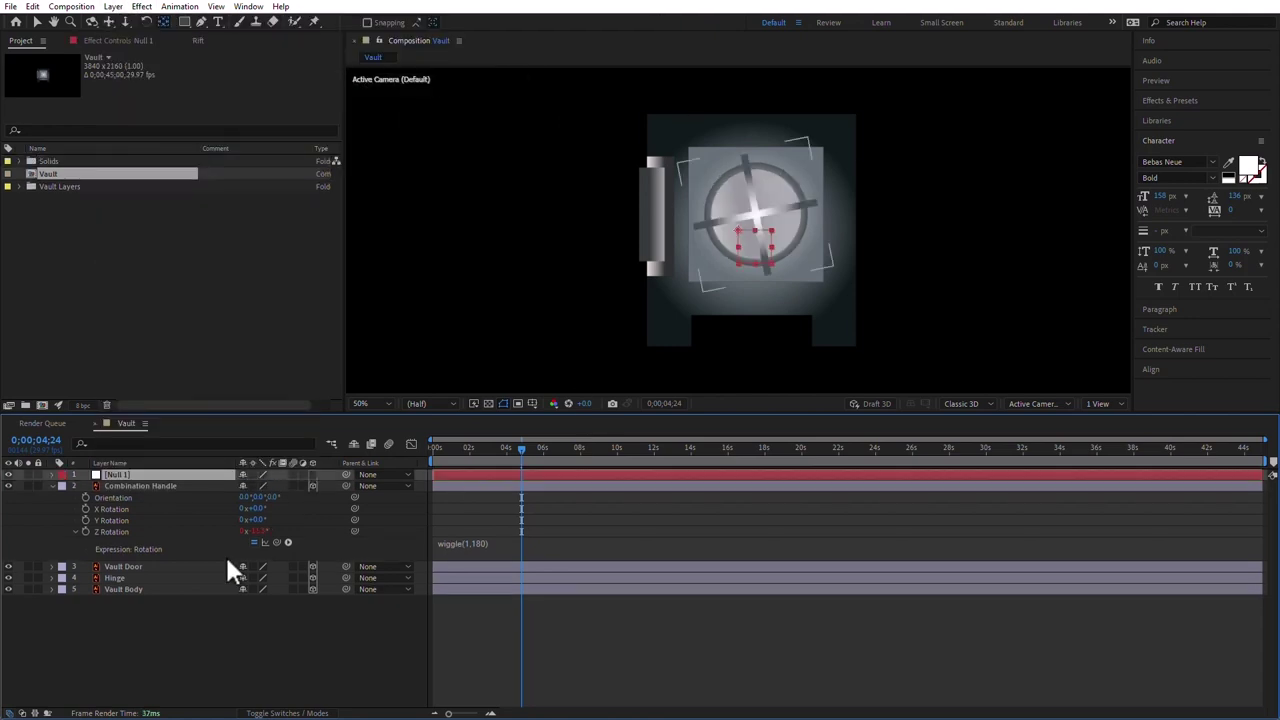
key("Return")
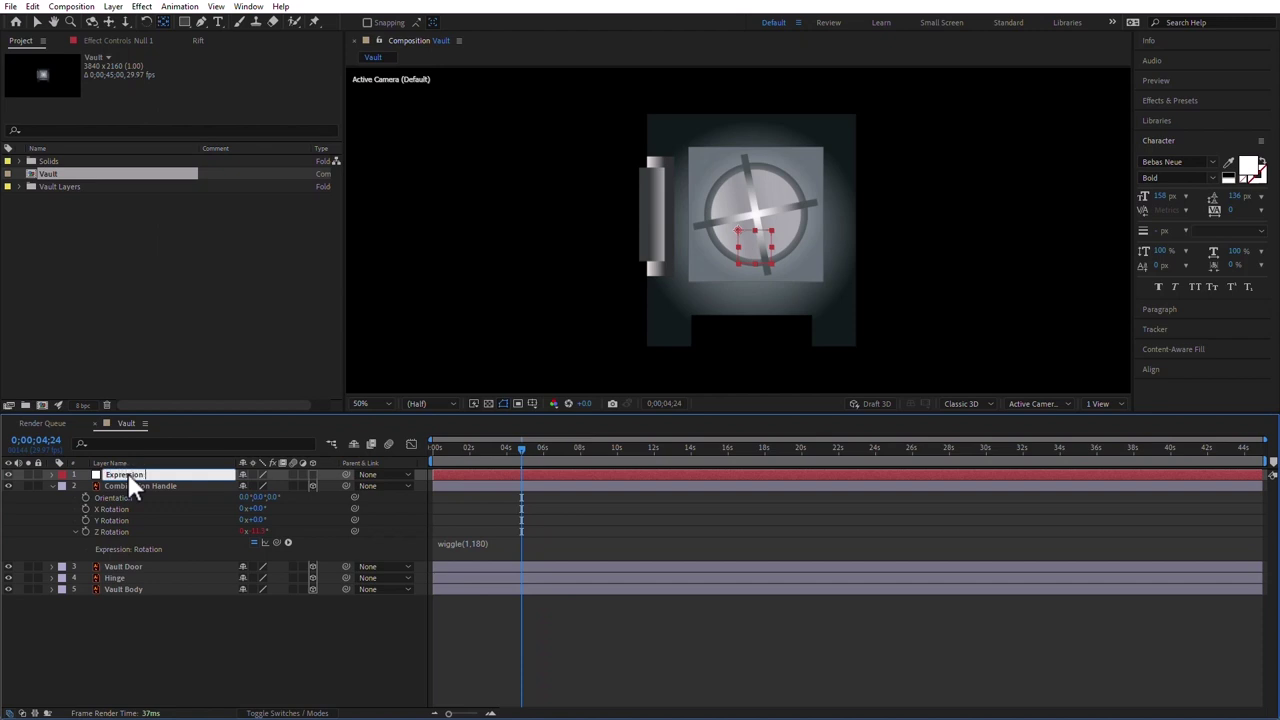
type("Expression Controls")
left_click(214, 617)
- Apply a Slider Control effect to the Expression Controls null layer
left_click(119, 474)
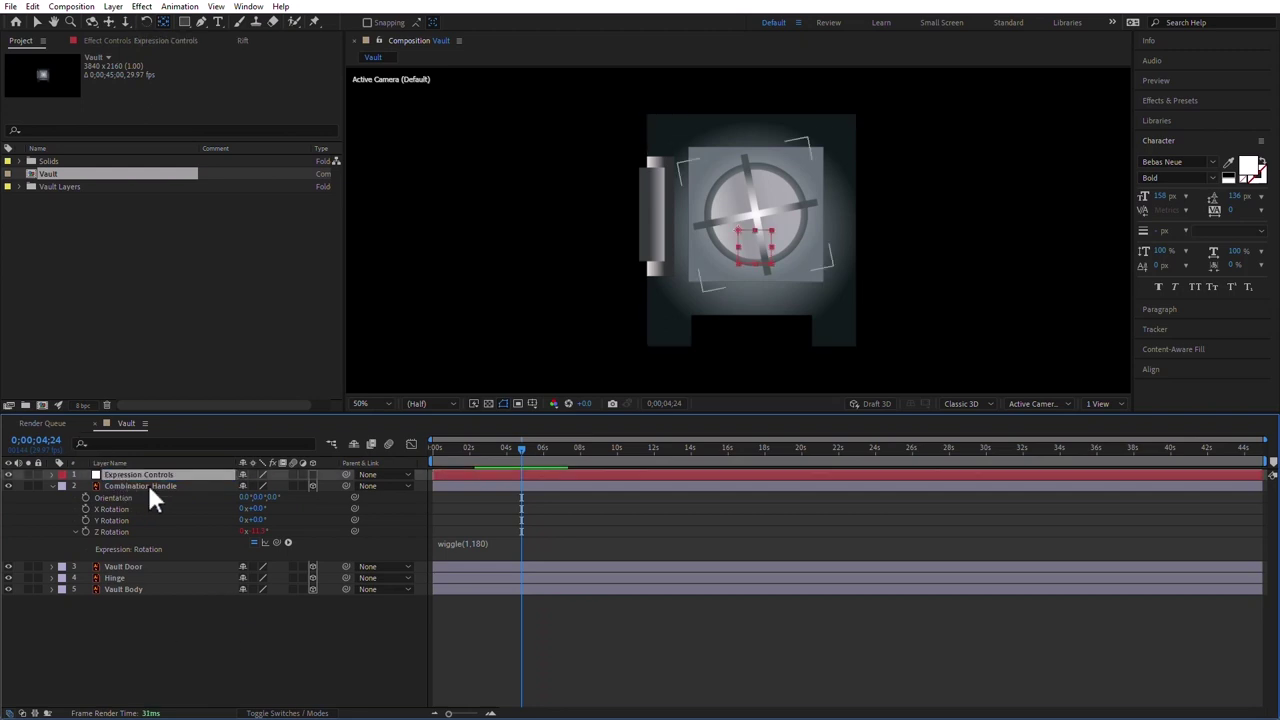
left_click(141, 7)
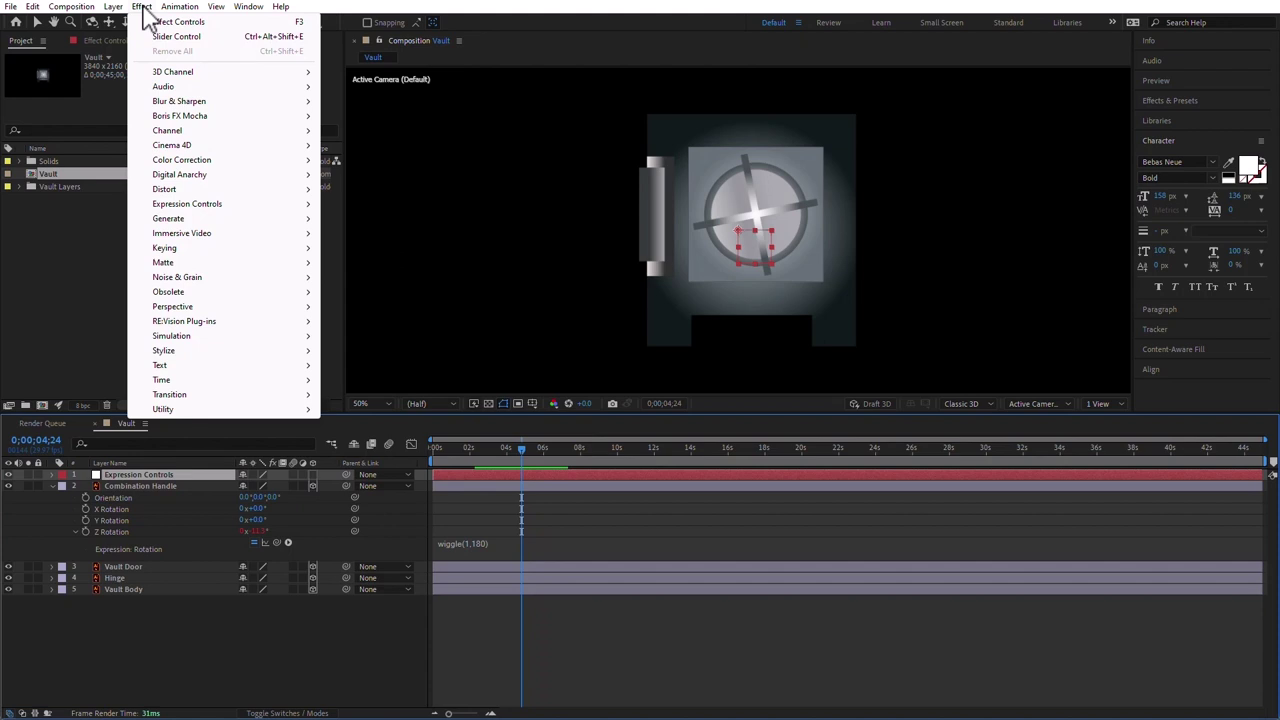
mouse_move(206, 205)
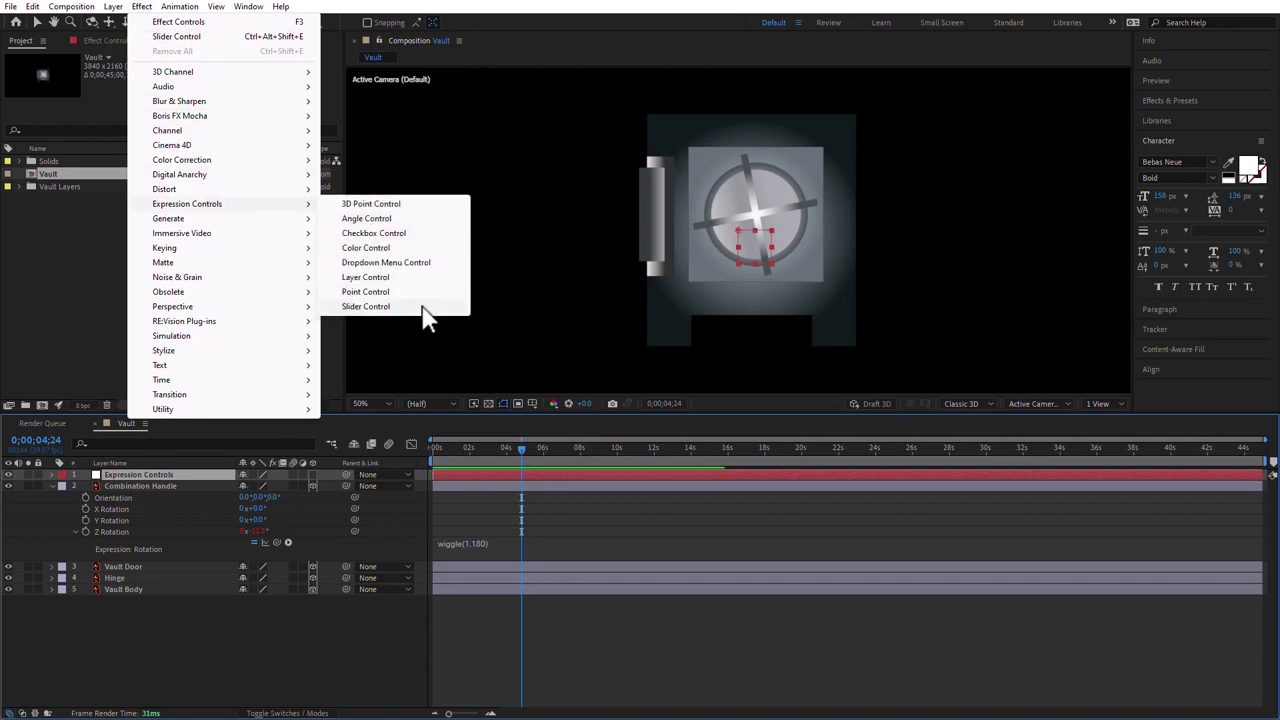
left_click(366, 306)
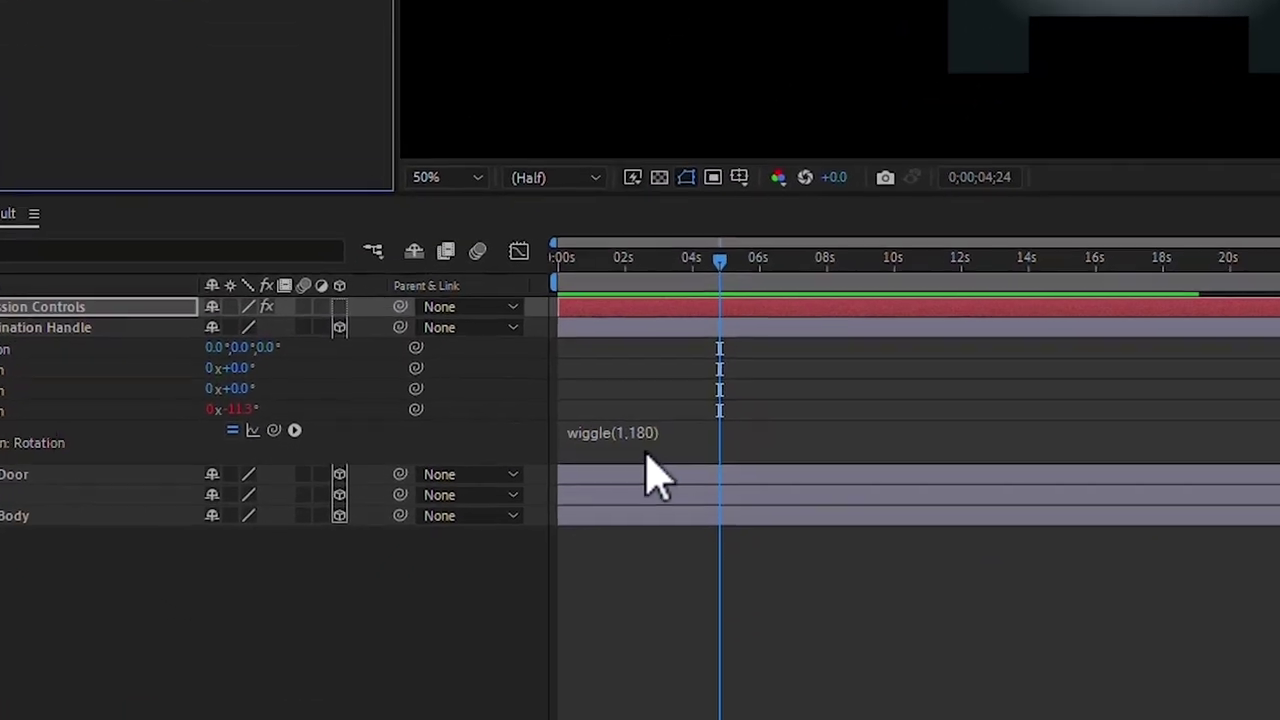
- Replace the 180 in the handle's Z Rotation wiggle expression with a pick-whip link to the Expression Controls layer's Slider
left_click(647, 437)
double_click(699, 428)
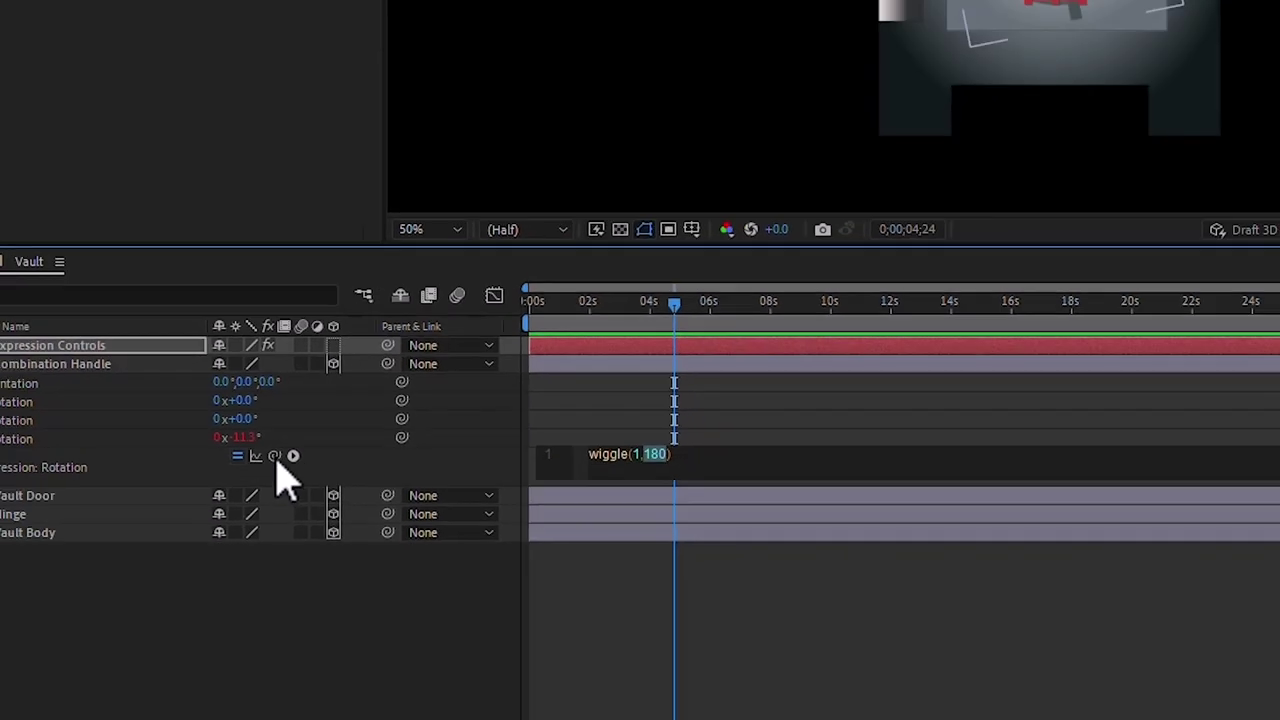
left_click_drag(292, 456, 178, 267)
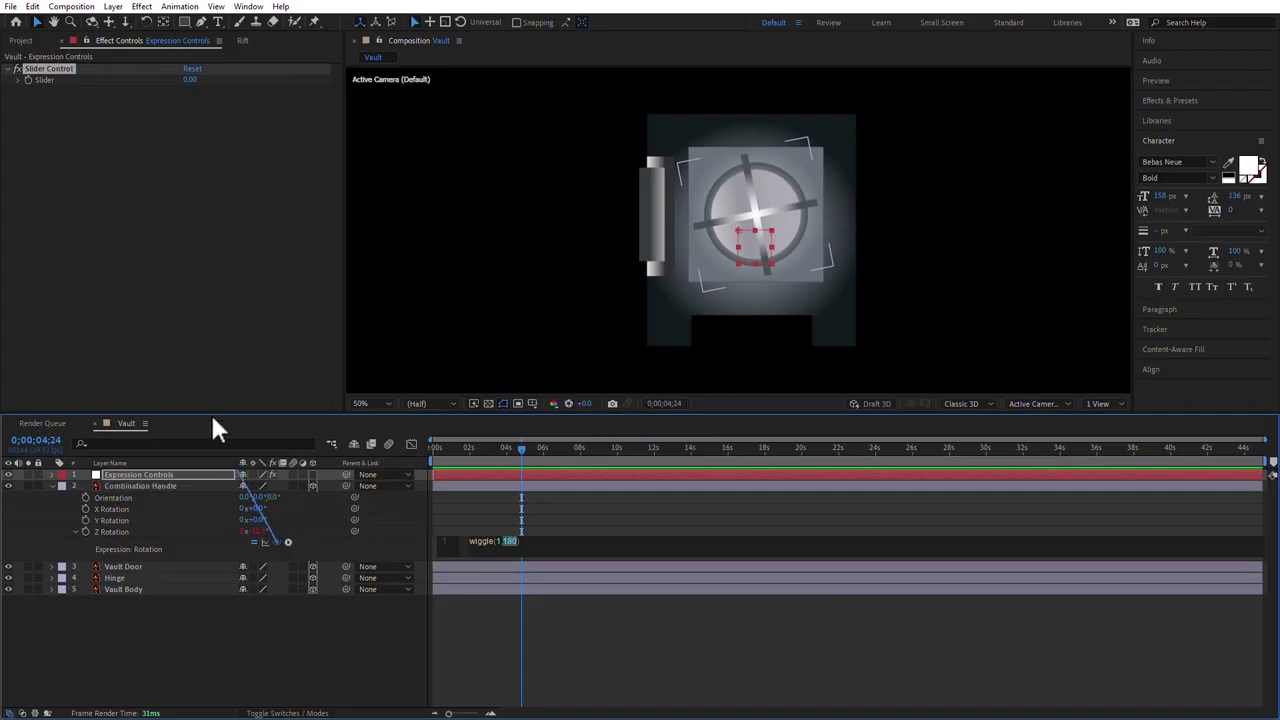
left_click_drag(212, 418, 37, 87)
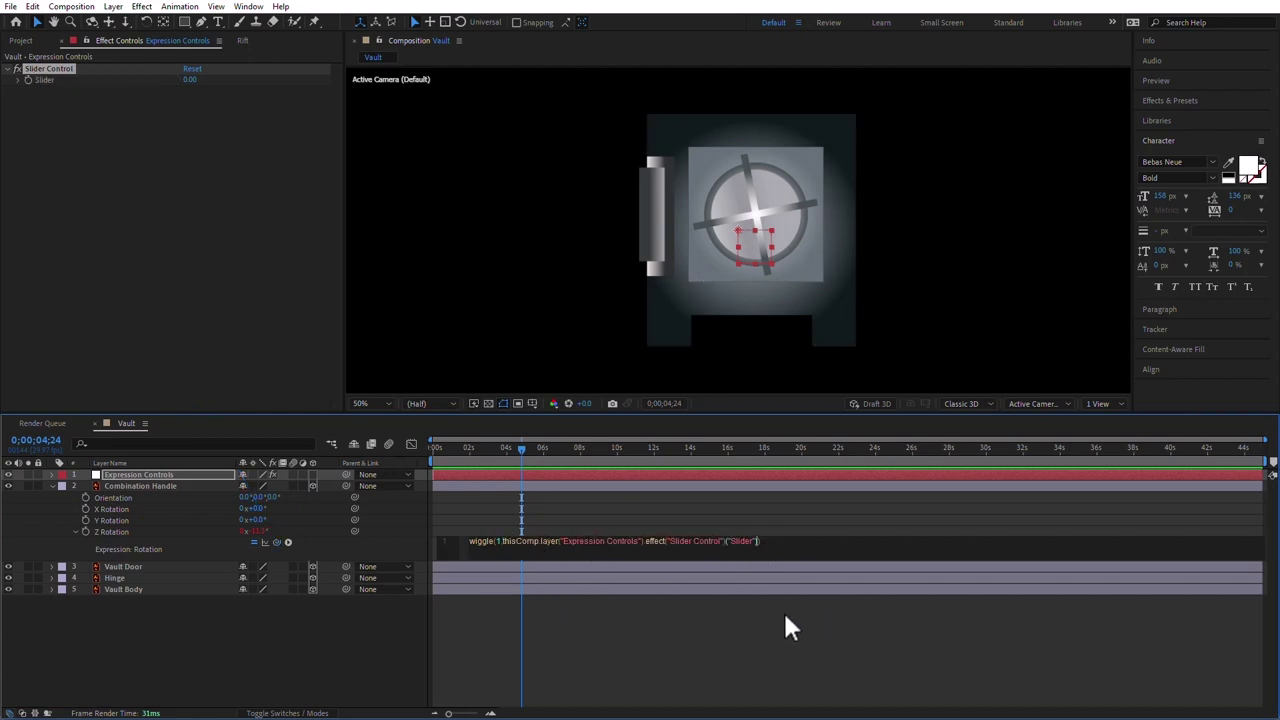
left_click(379, 647)
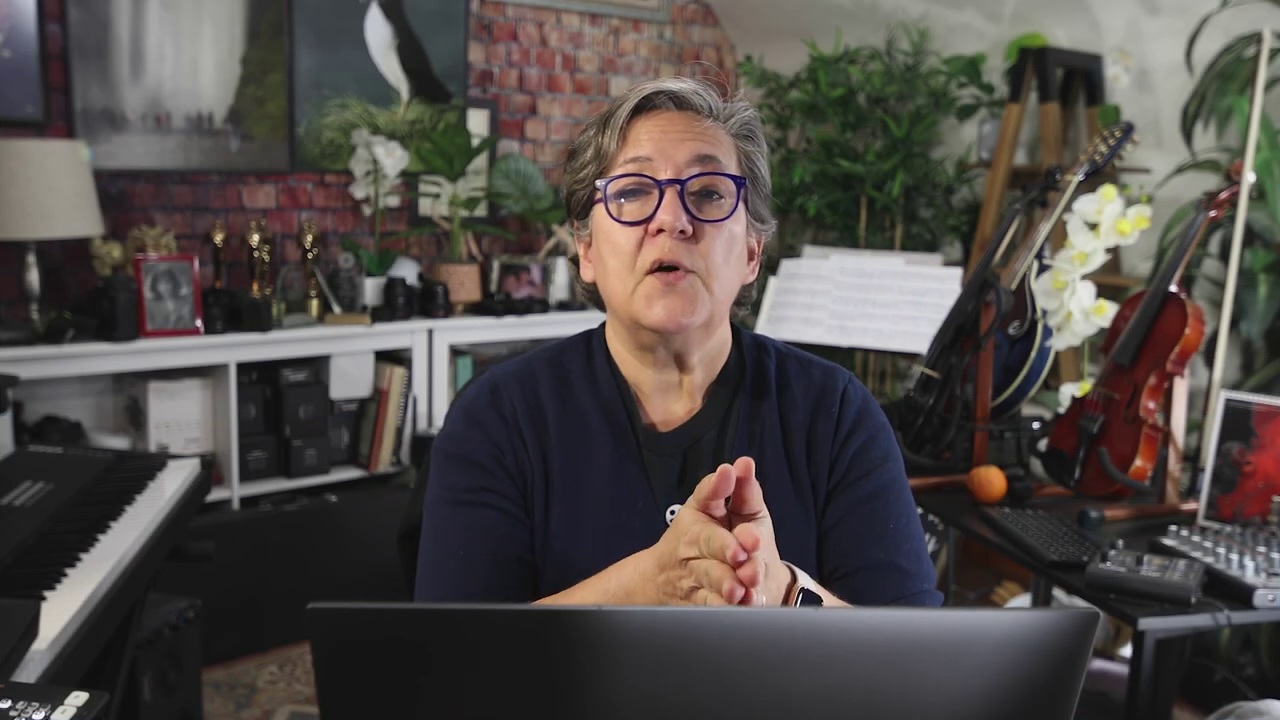
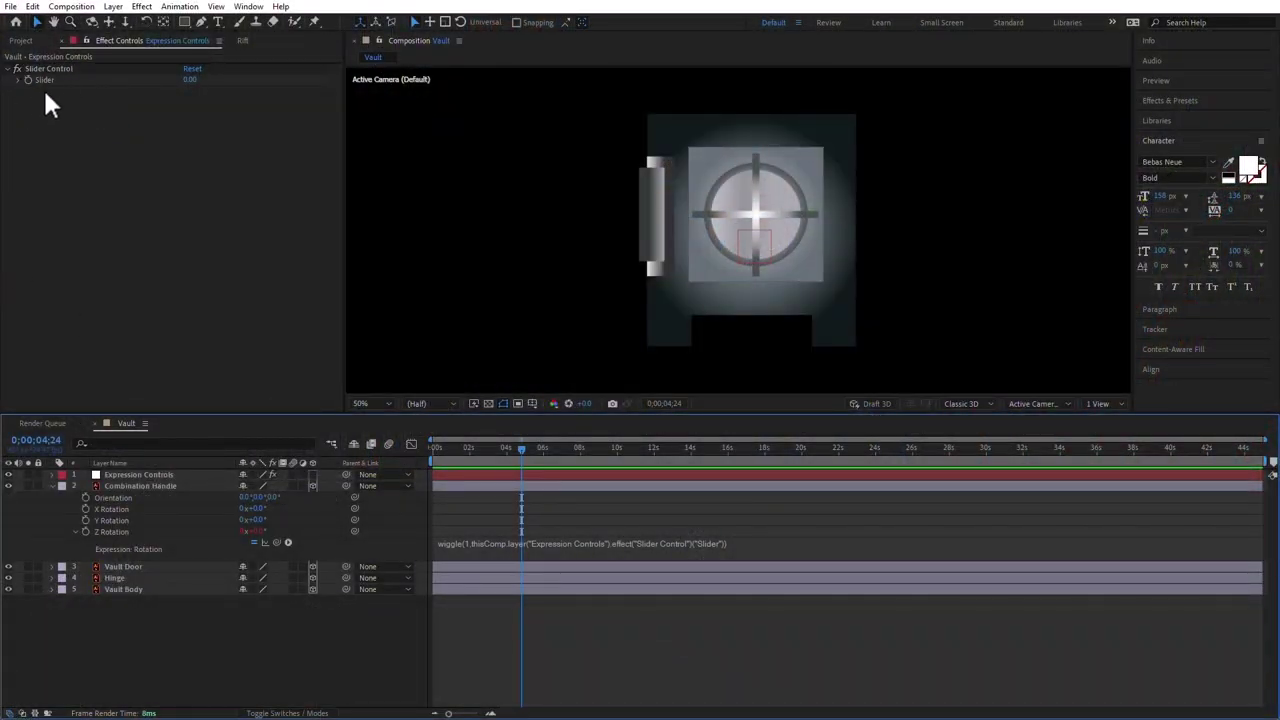
- Play back the composition from the start to check the combination handle's motion with the slider at 0
left_click_drag(484, 446, 404, 456)
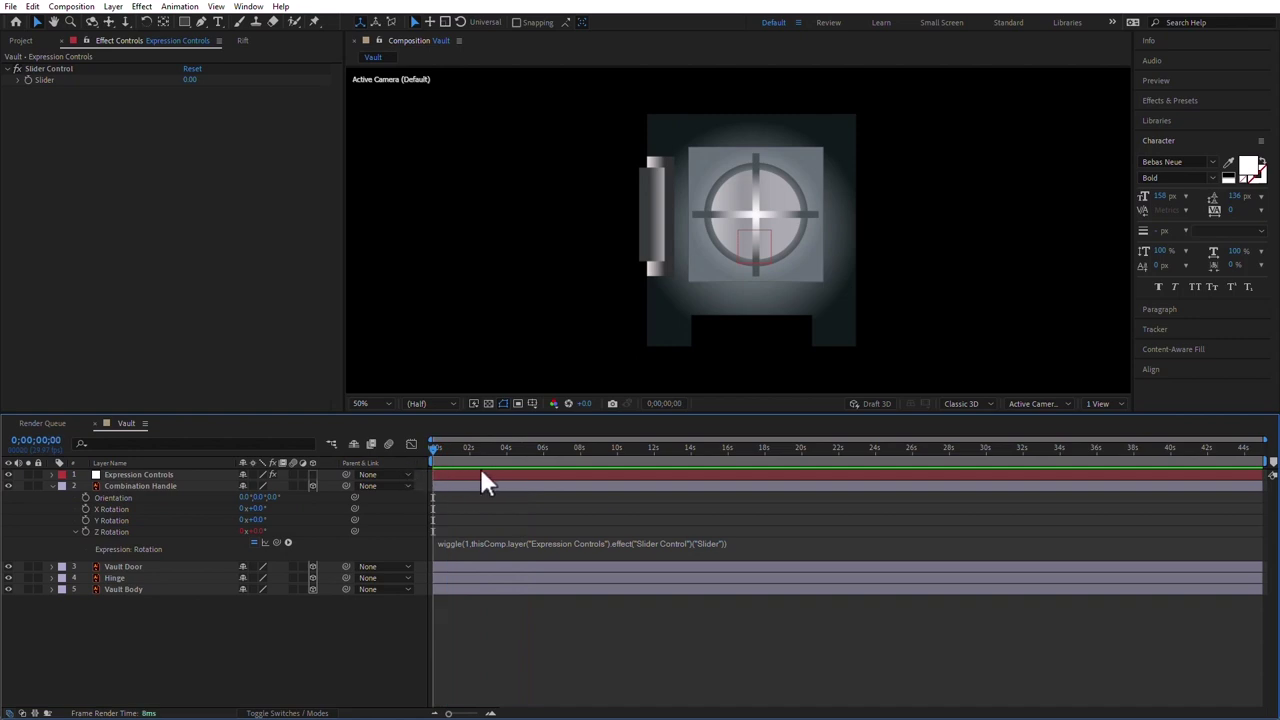
key("space")
key("space")
- Keyframe the Expression Controls Slider at 0 at 0;00;01;14 and at 180 at 0;00;03;15
left_click_drag(461, 451, 461, 451)
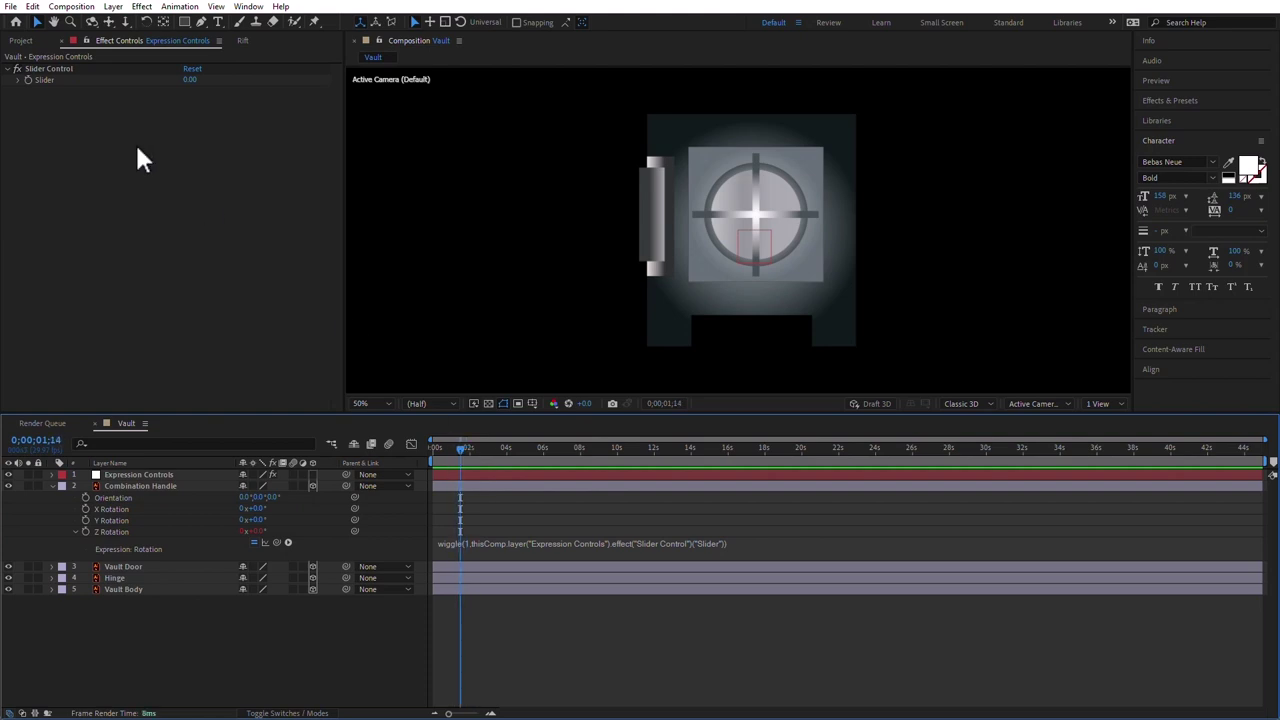
left_click(25, 73)
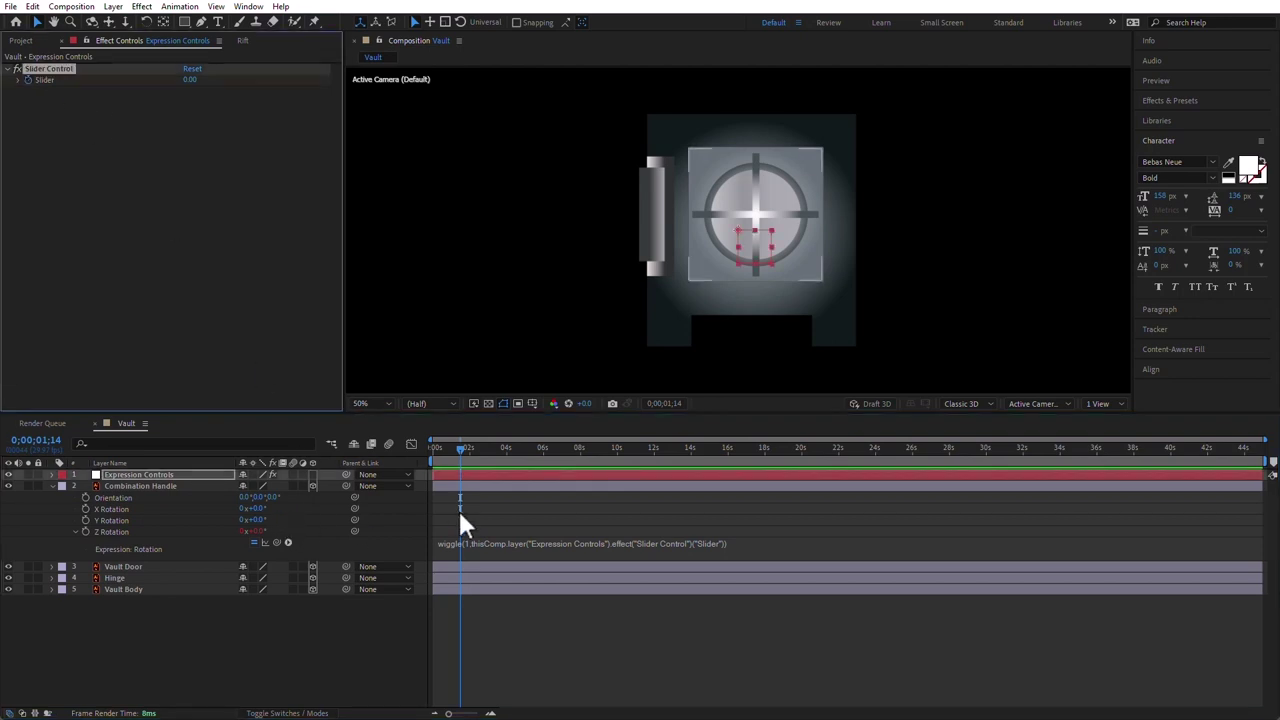
left_click_drag(463, 447, 499, 449)
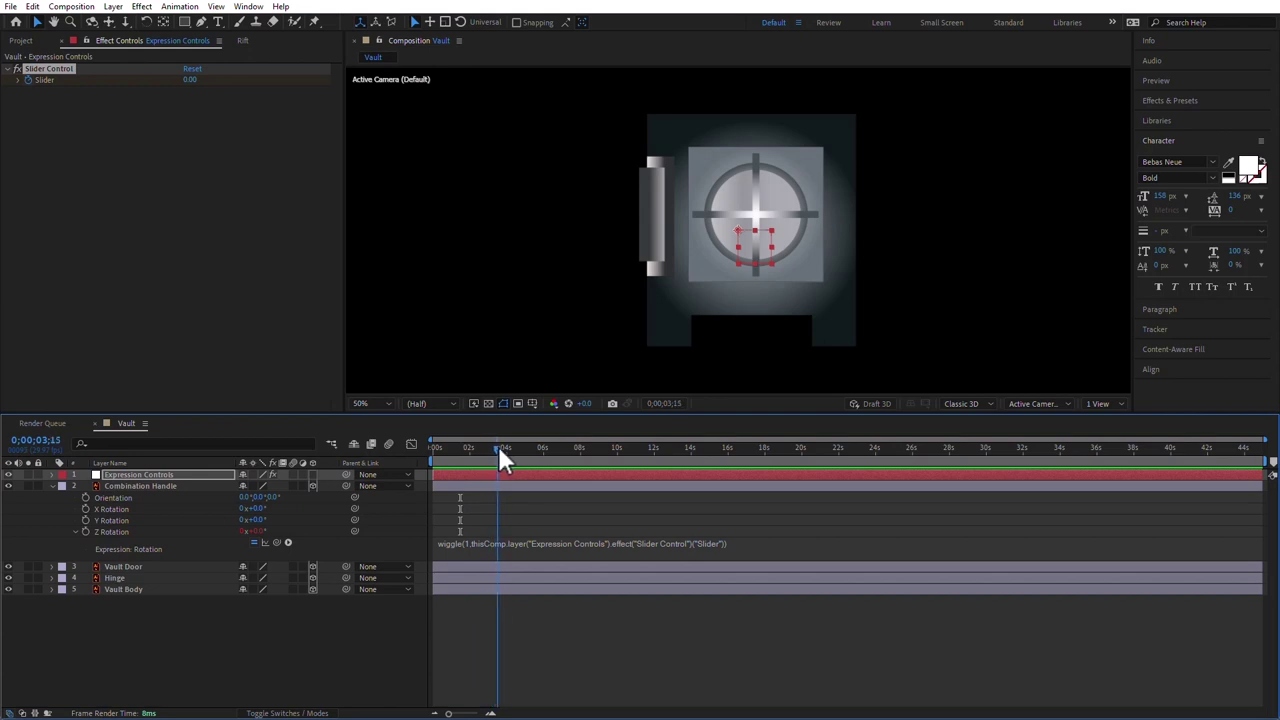
left_click(193, 80)
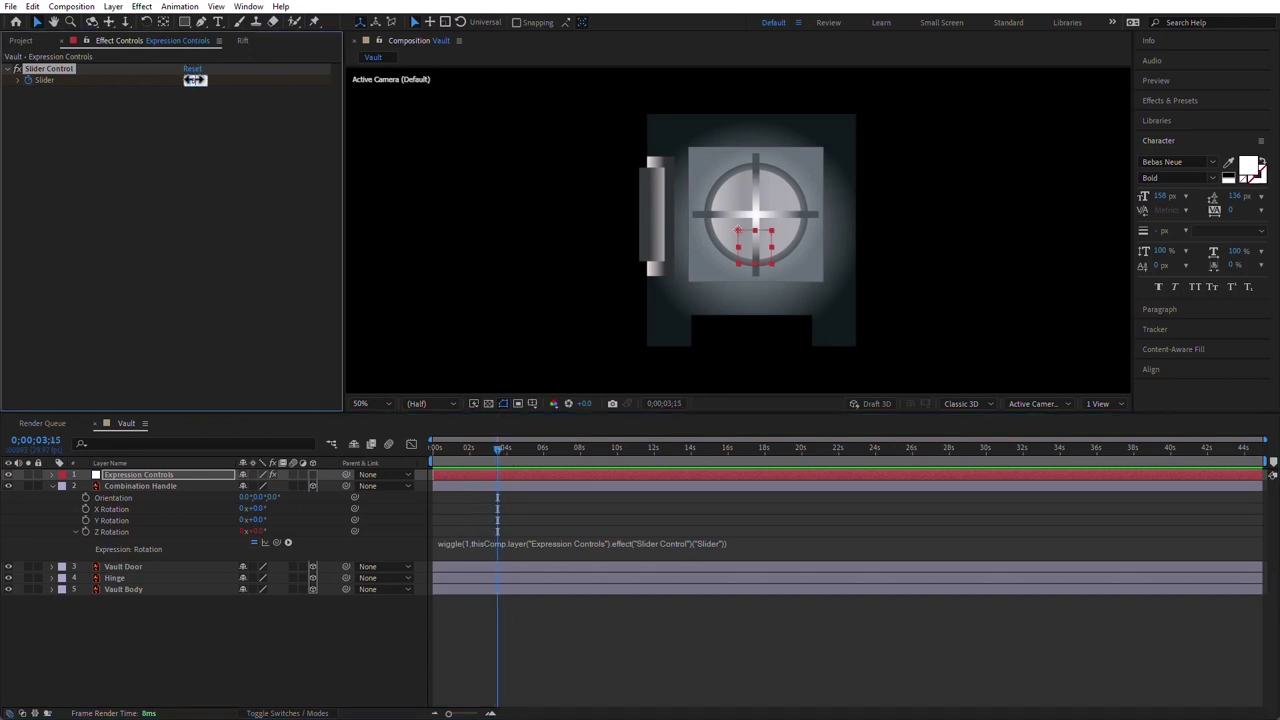
left_click(648, 672)
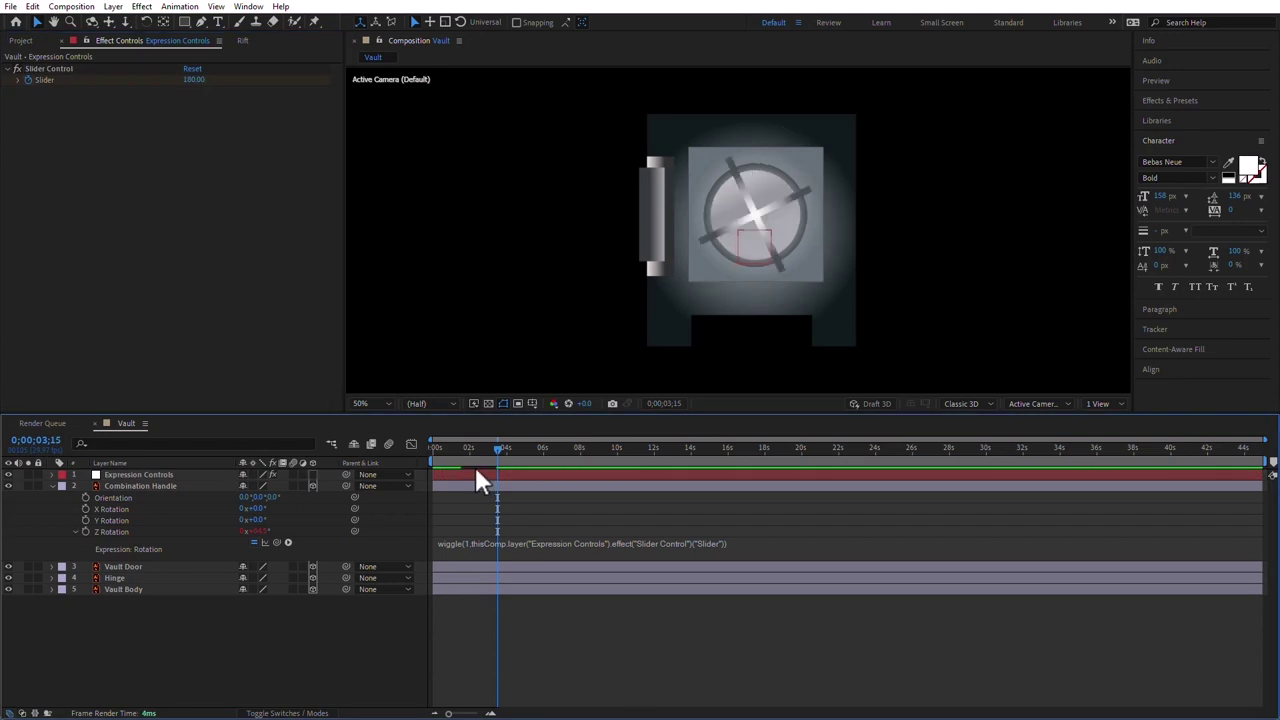
- Play back the composition from the start to preview the handle's wiggle ramping up
key("Home")
key("ctrl+z")
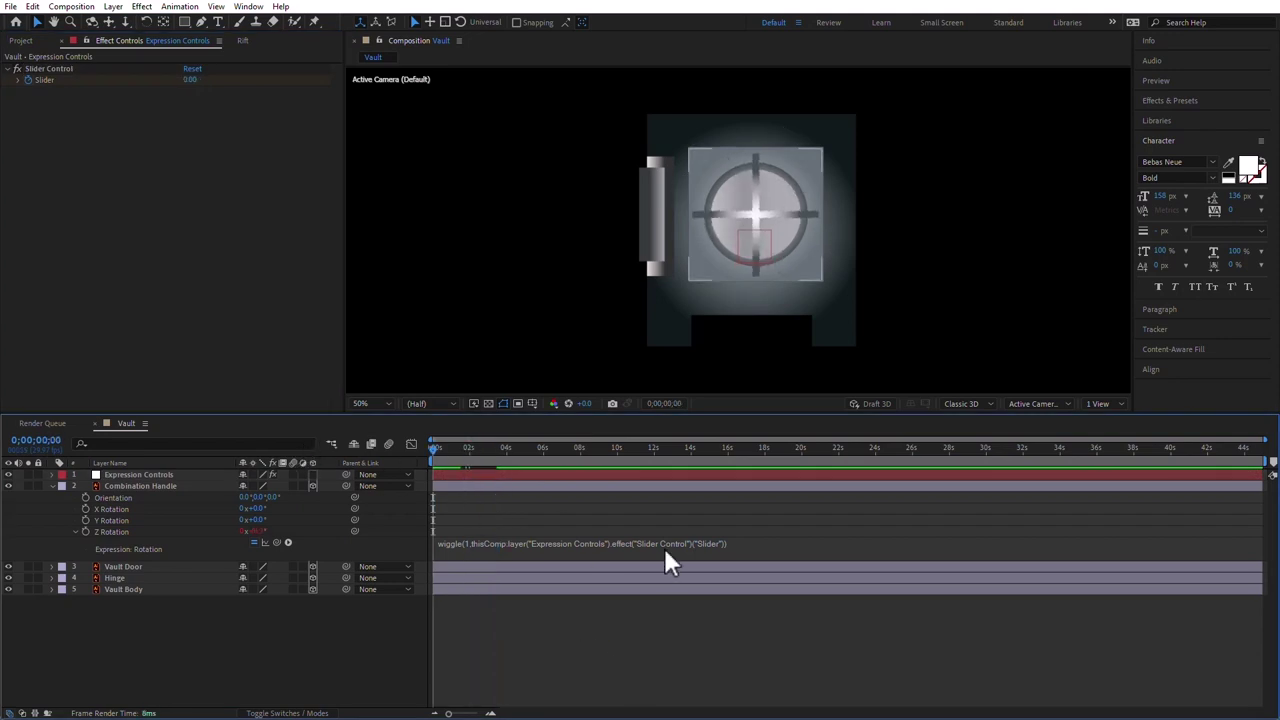
key("space")
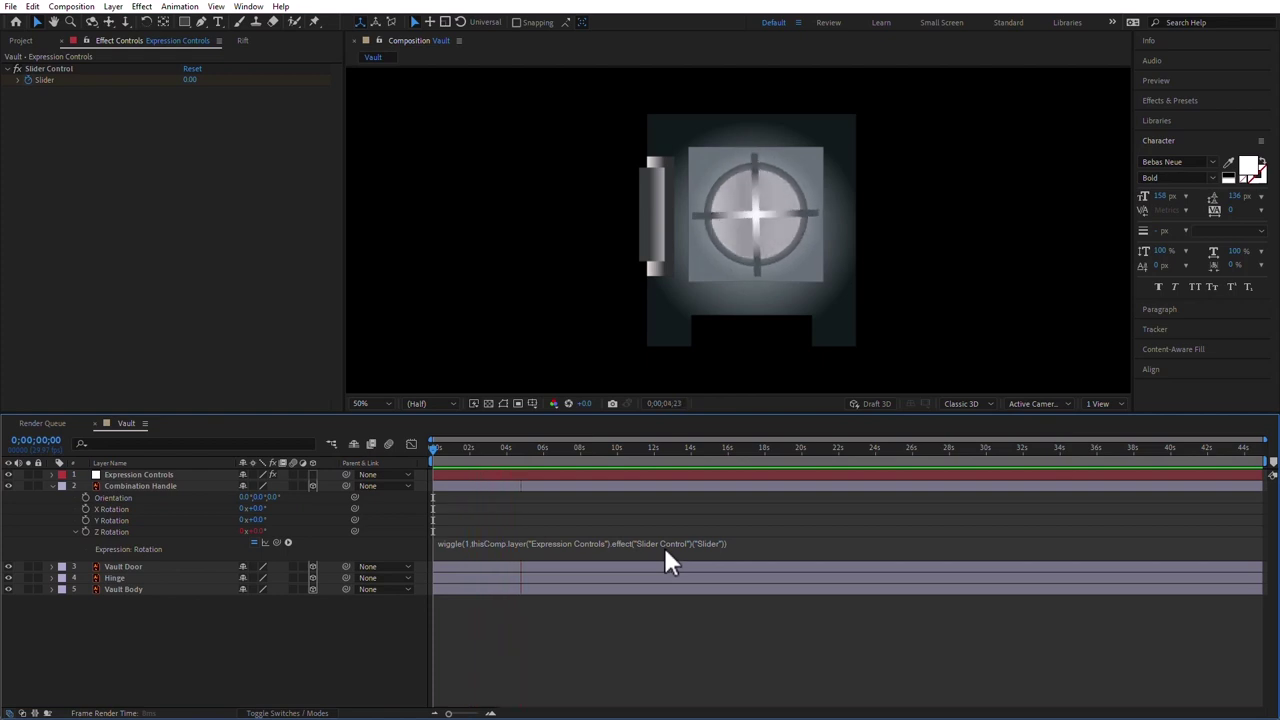
key("space")
- Reveal the Expression Controls layer's keyframes and add a Slider keyframe holding 180 at 0;00;06;27
left_click(119, 499)
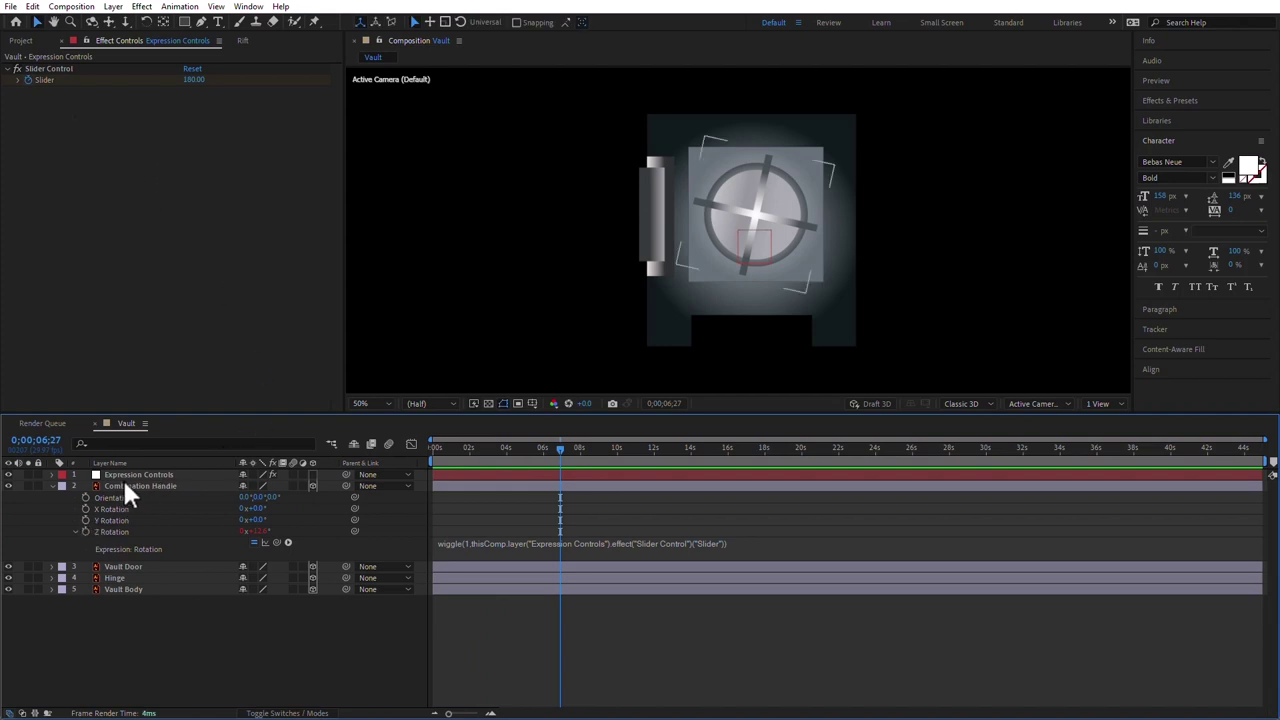
left_click(134, 474)
key("u")
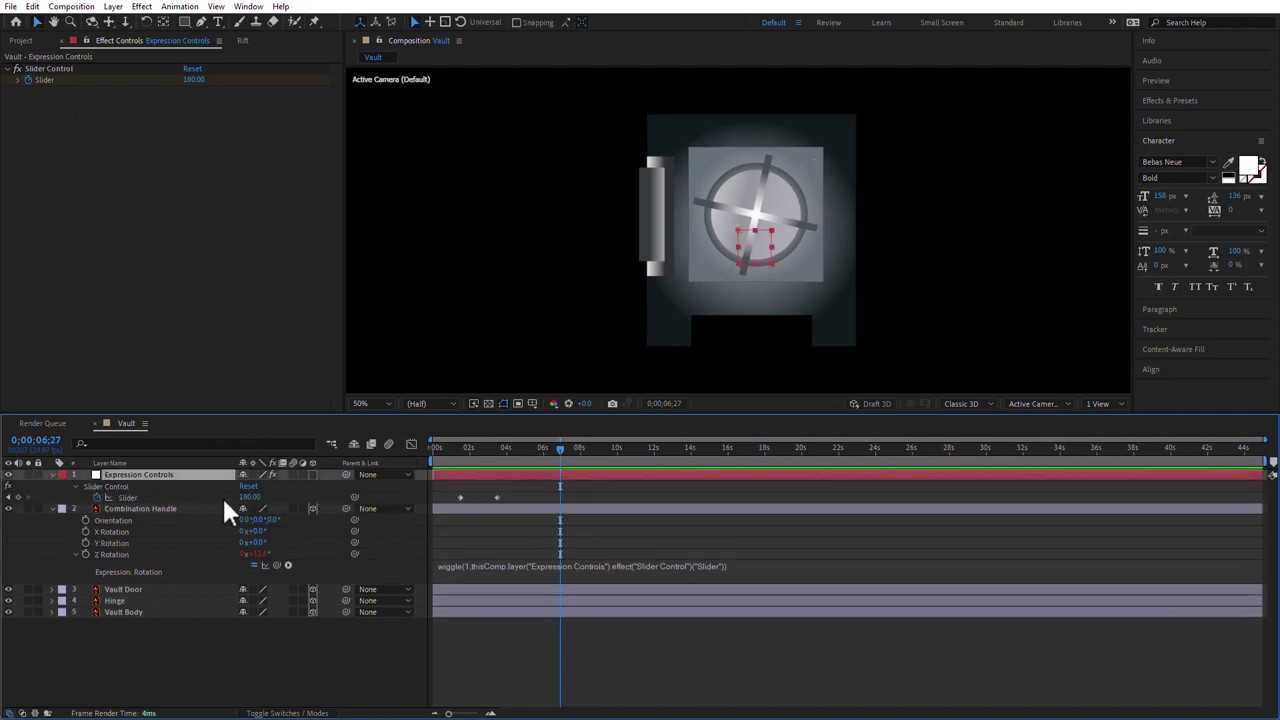
left_click(18, 497)
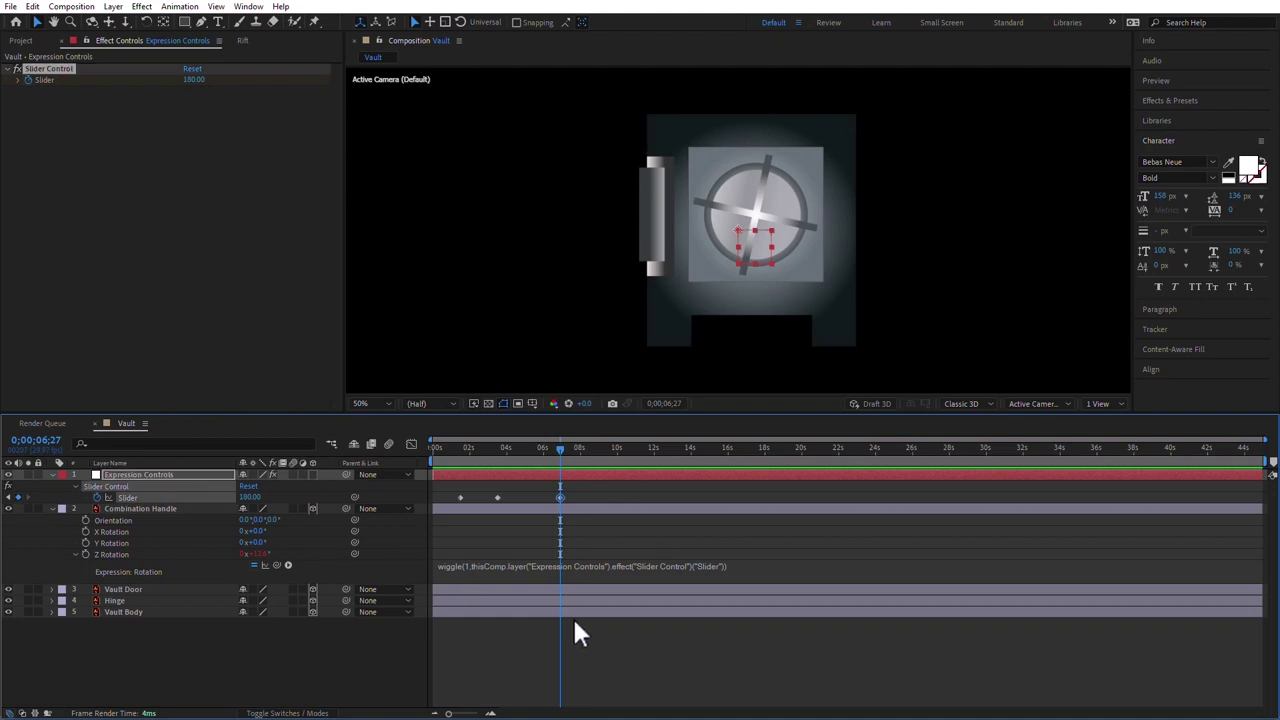
- Set the Expression Controls Slider to 0 at 0;00;08;18 to add an ending keyframe
left_click_drag(585, 446, 592, 450)
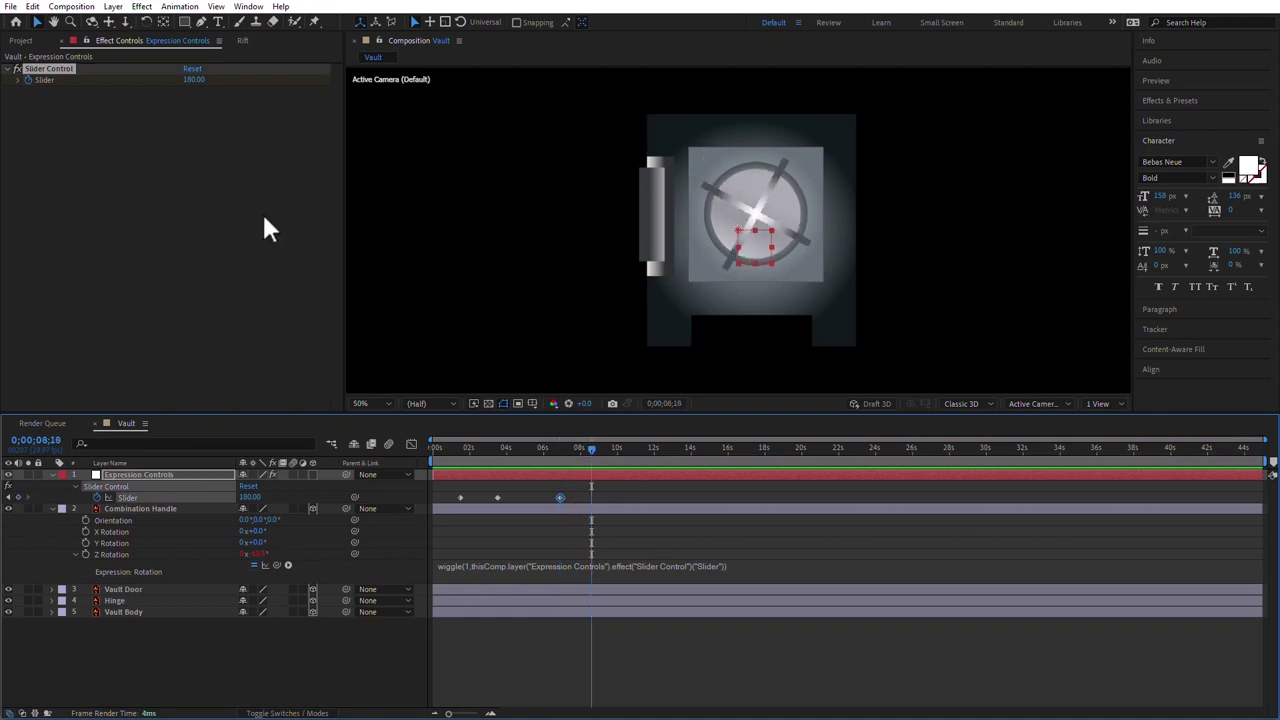
left_click(193, 80)
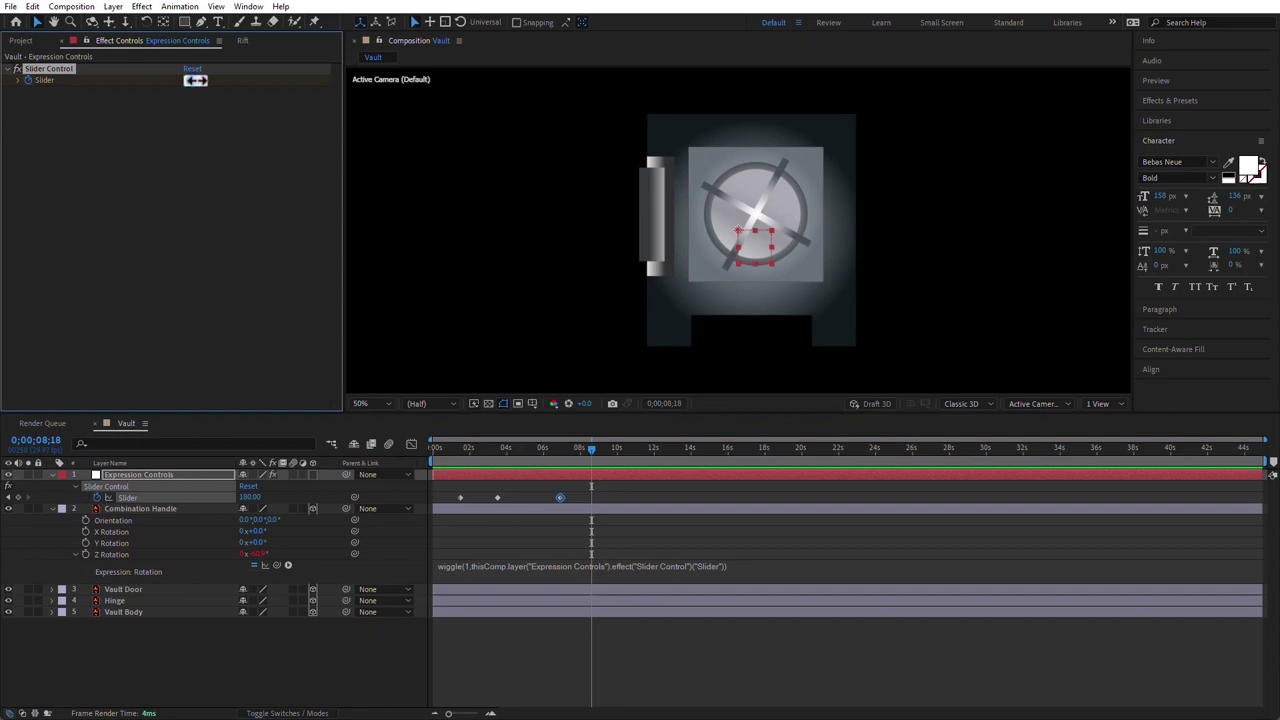
type("0")
key("Return")
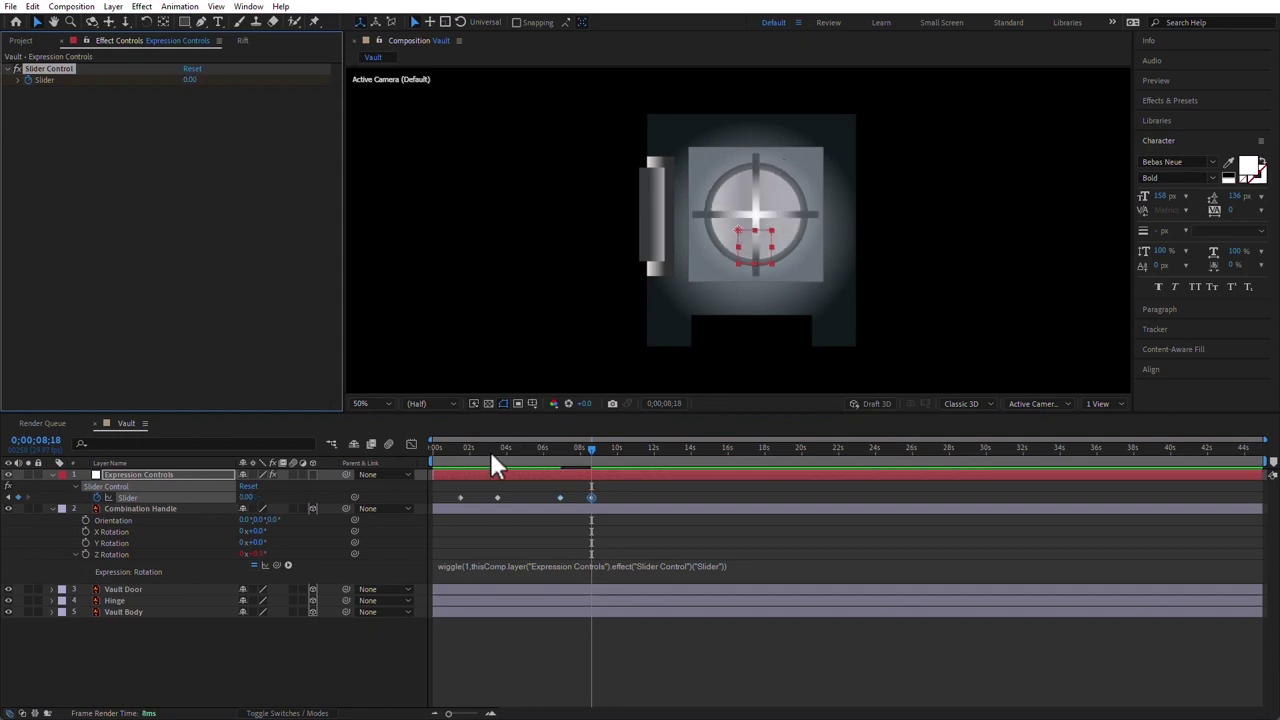
- Play back the composition from the start to preview the handle's wiggle starting and stopping
key("Home")
left_click(587, 667)
key("space")
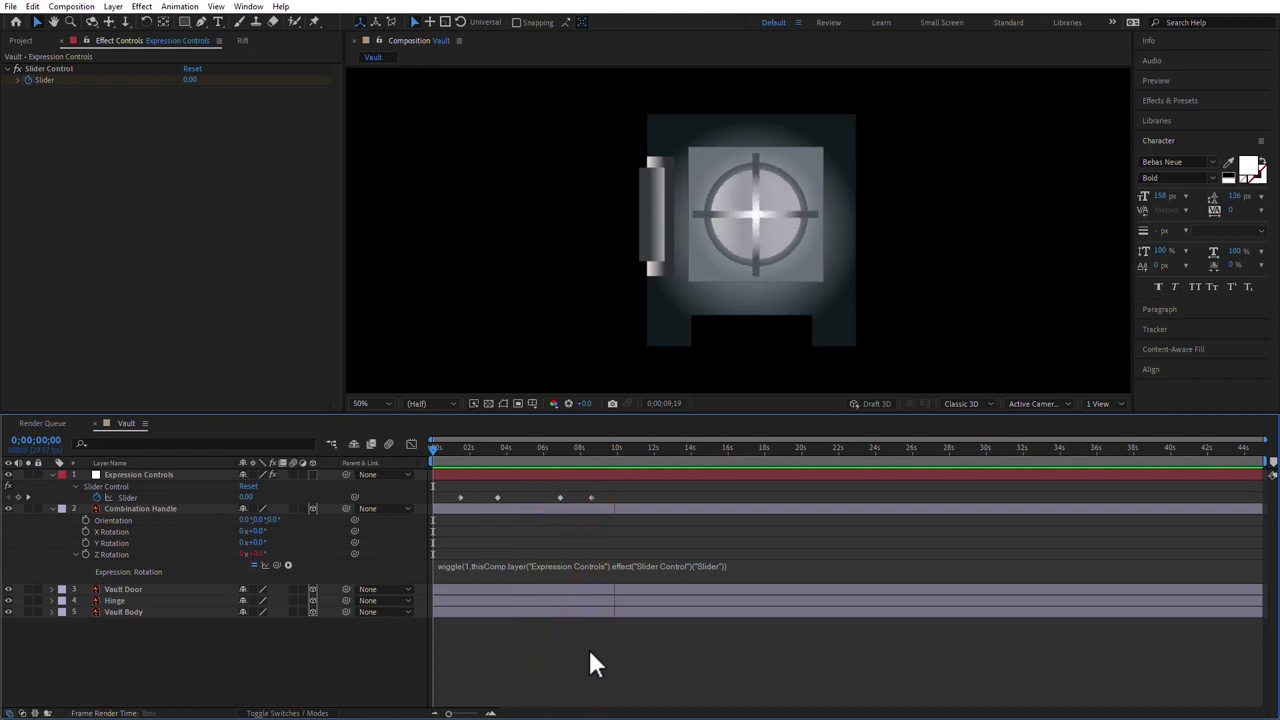
key("space")
- Move the current time to 0;00;09;25, collapse the Combination Handle's properties and parent that layer to Vault Door
left_click(600, 448)
left_click_drag(603, 450, 614, 449)
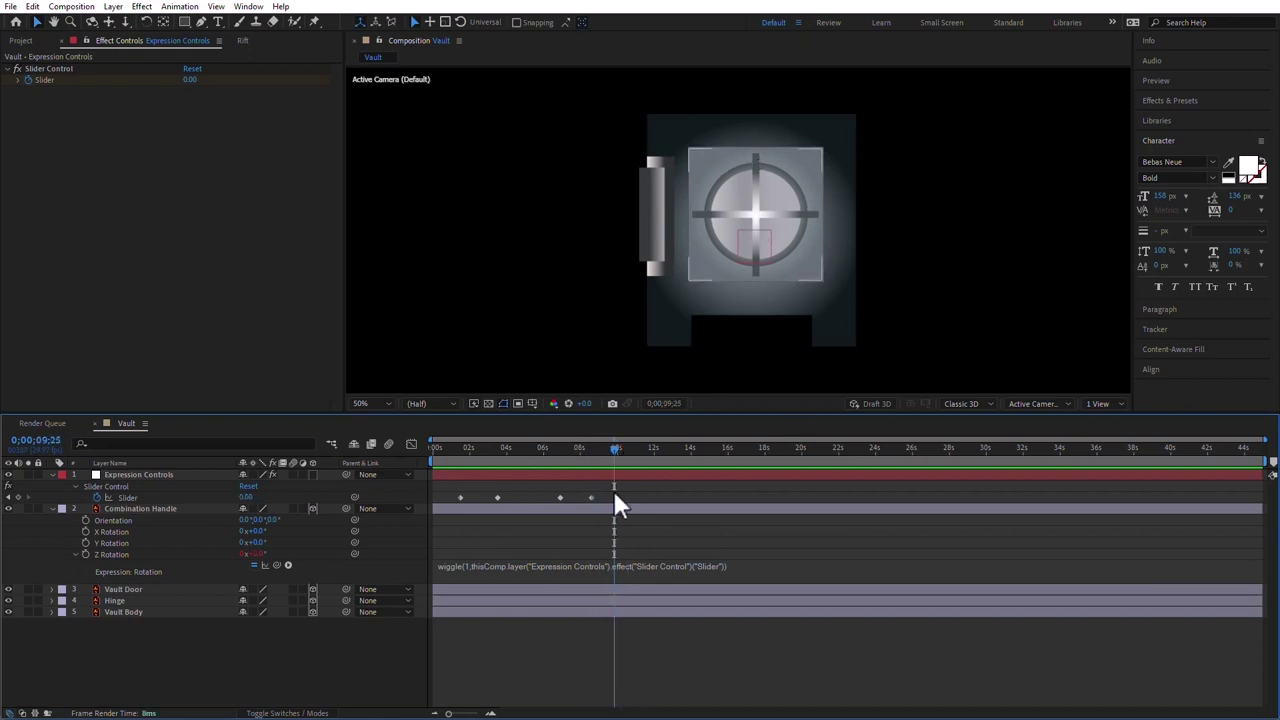
left_click(133, 506)
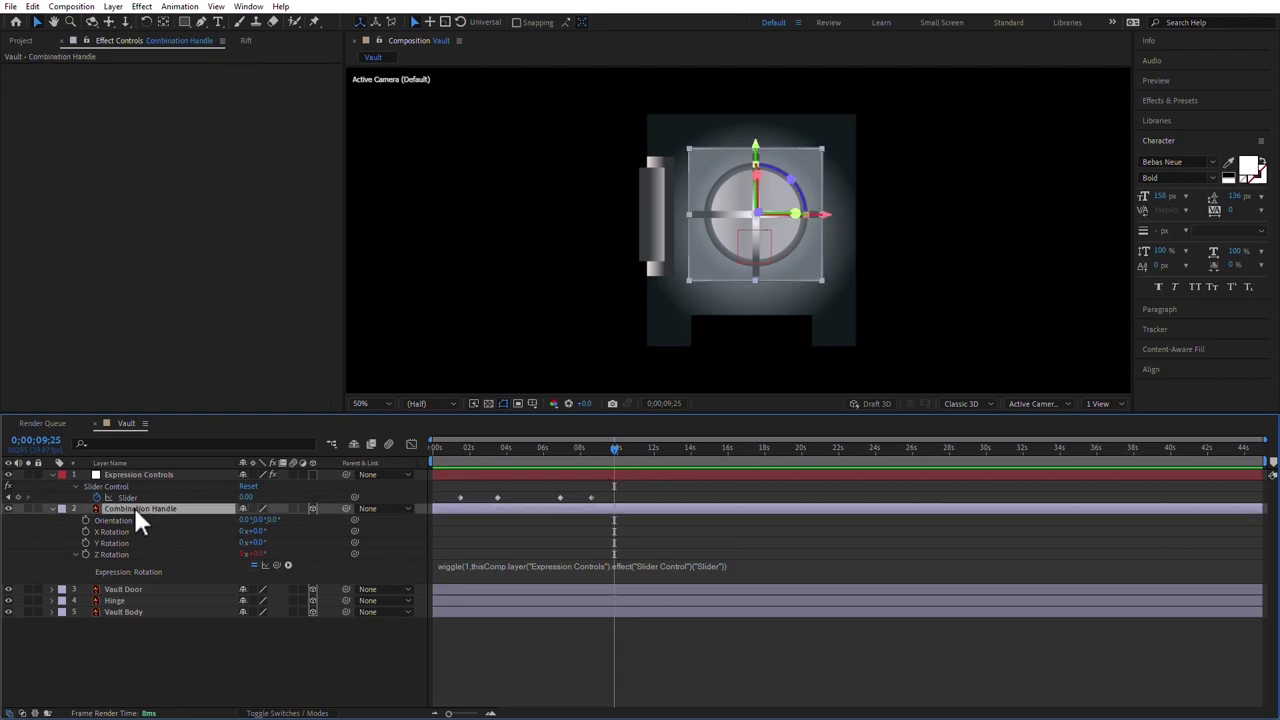
left_click(137, 588)
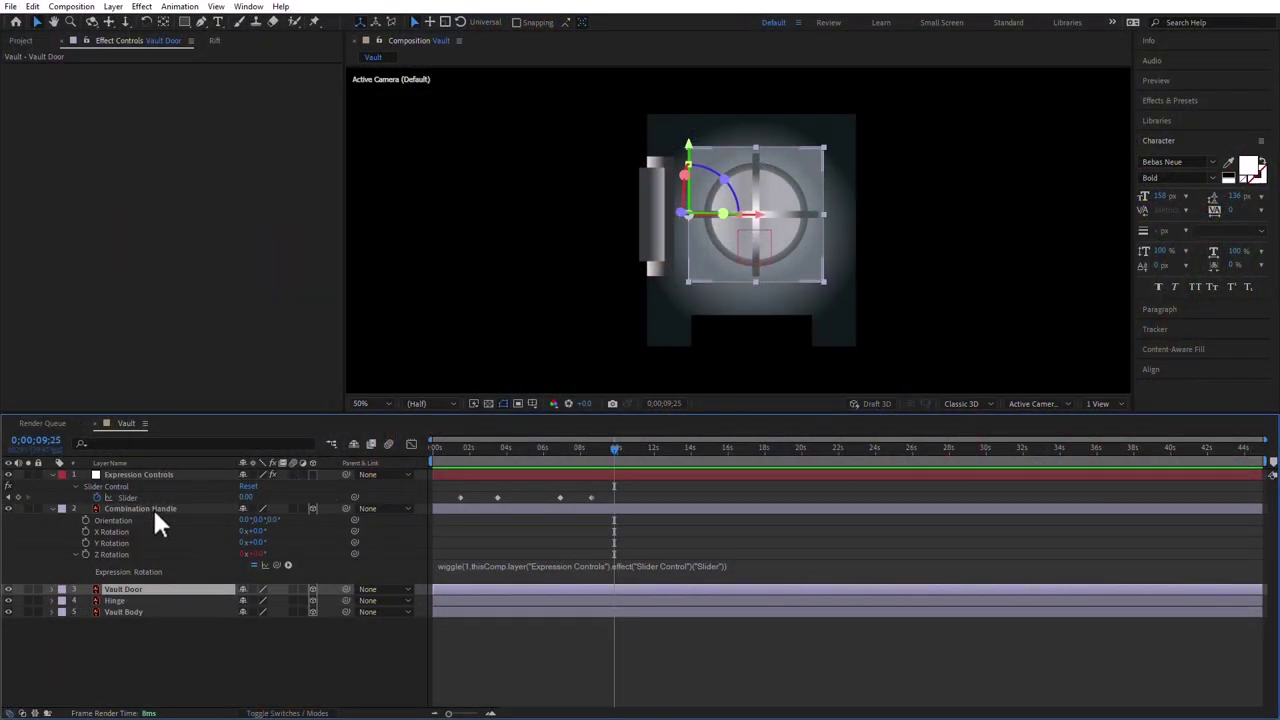
left_click(152, 508)
left_click(52, 508)
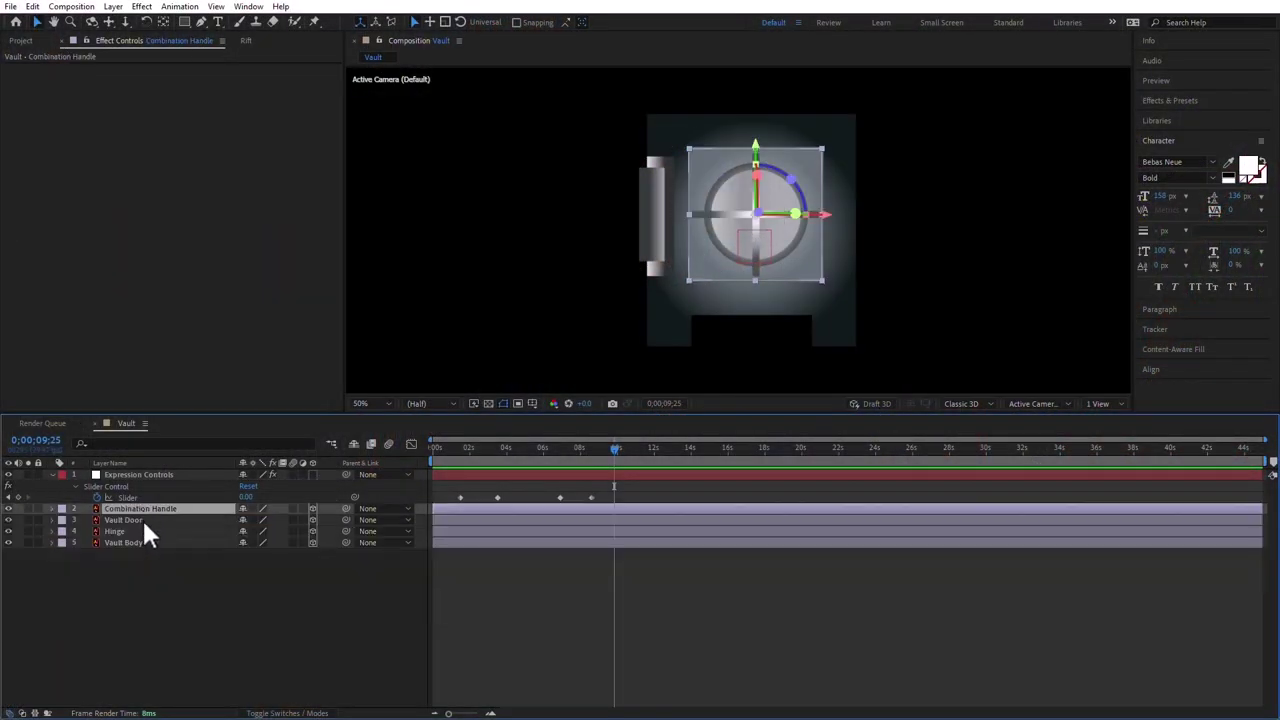
left_click(218, 638)
left_click_drag(346, 508, 136, 521)
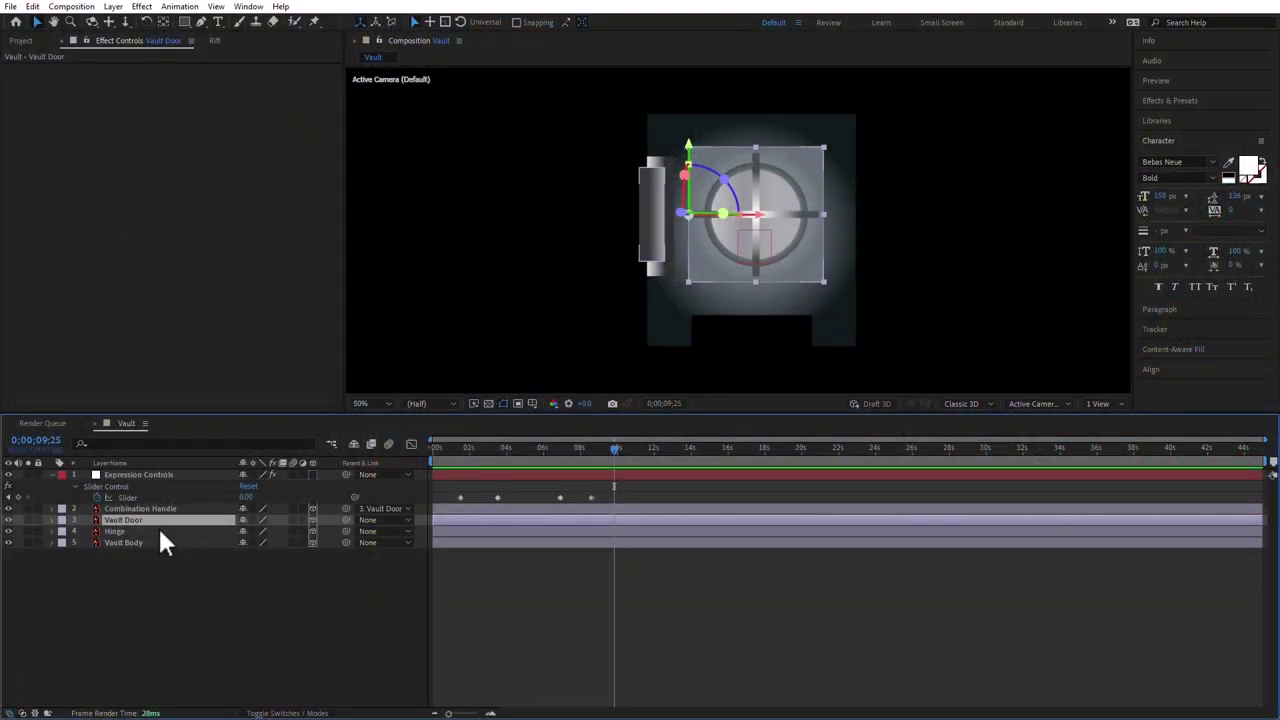
- Keyframe the Vault Door's Y Rotation at 0° at 0;00;09;25 and at 107° at 0;00;11;14
key("r")
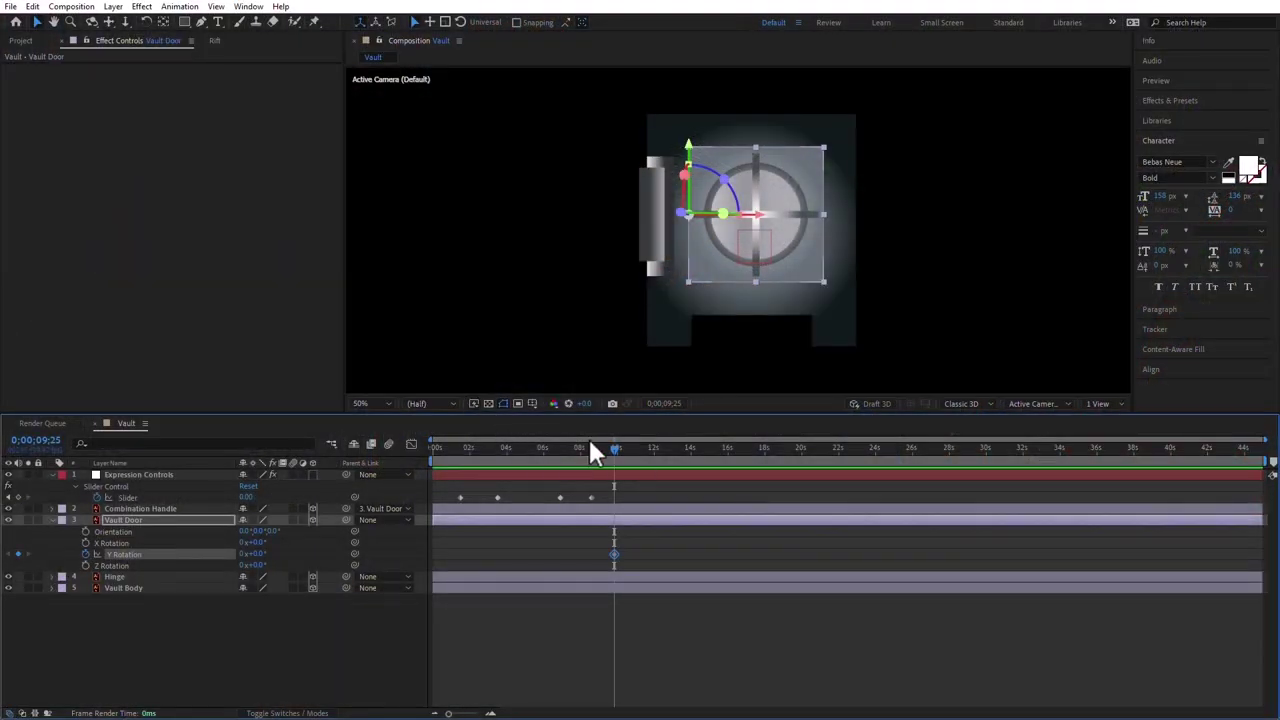
left_click(641, 449)
left_click_drag(642, 452, 646, 450)
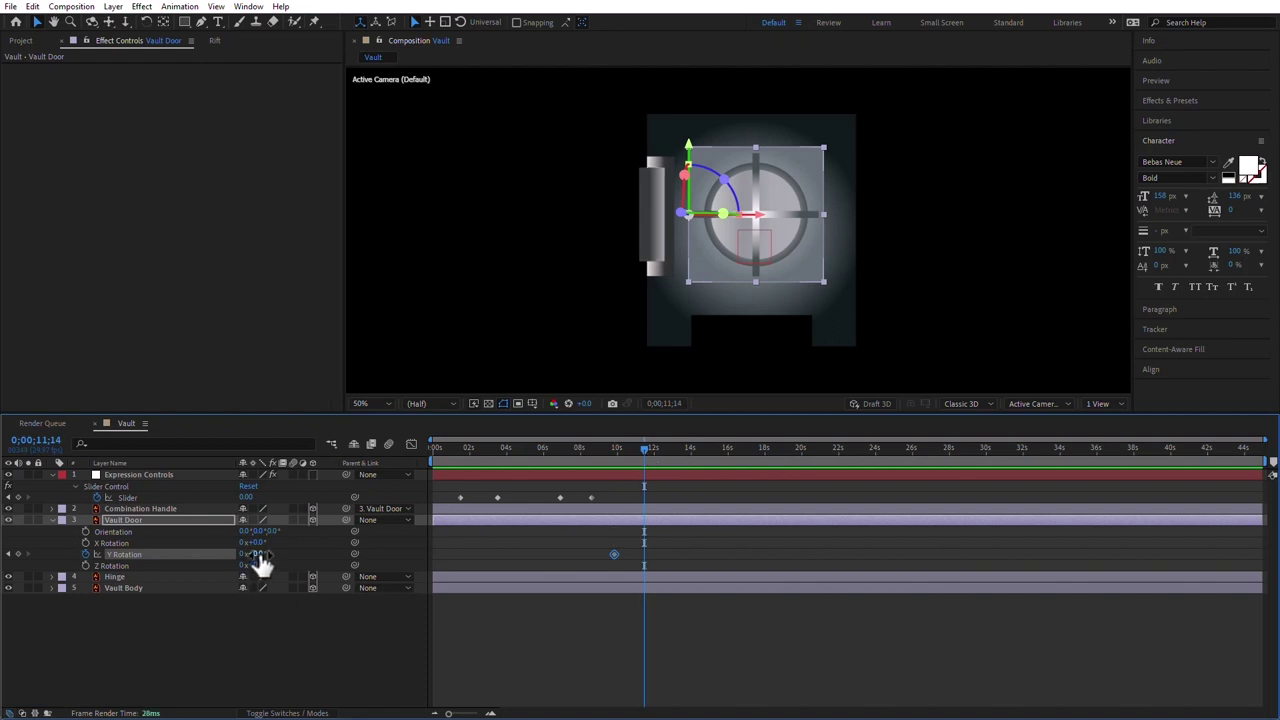
left_click_drag(260, 554, 336, 555)
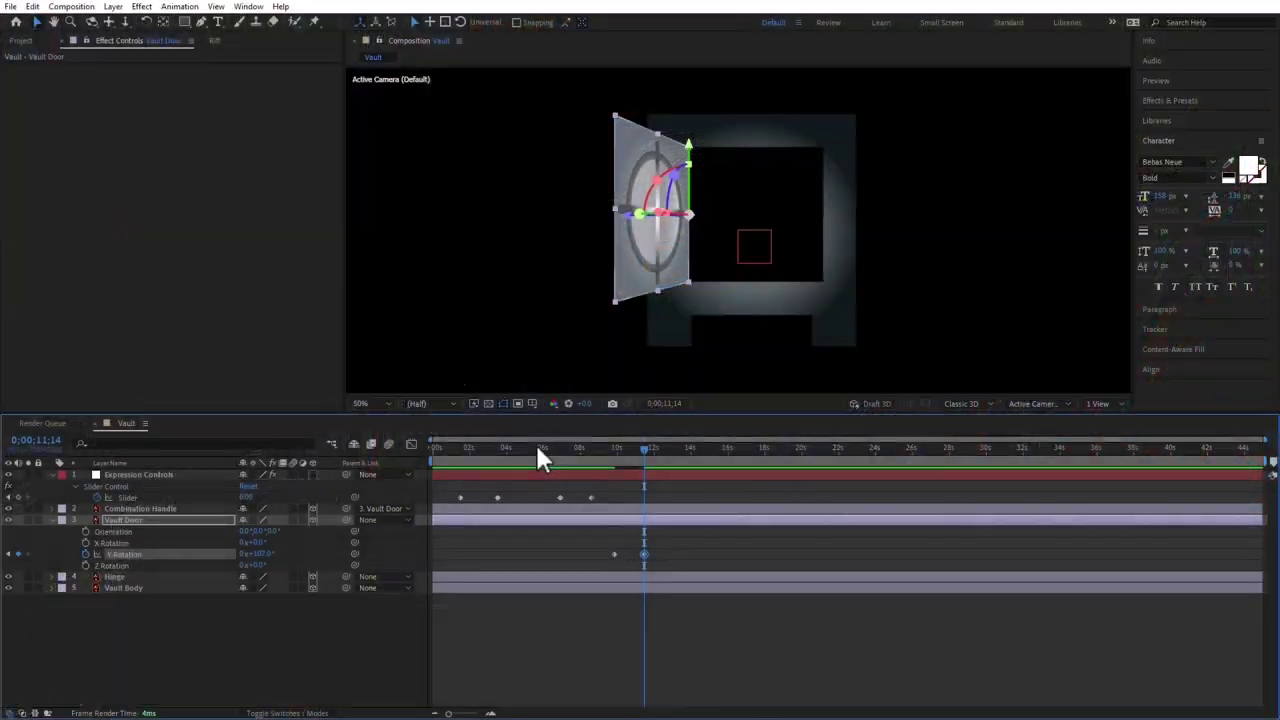
- Play back the composition from the start to preview the vault door opening after the handle turns
key("Home")
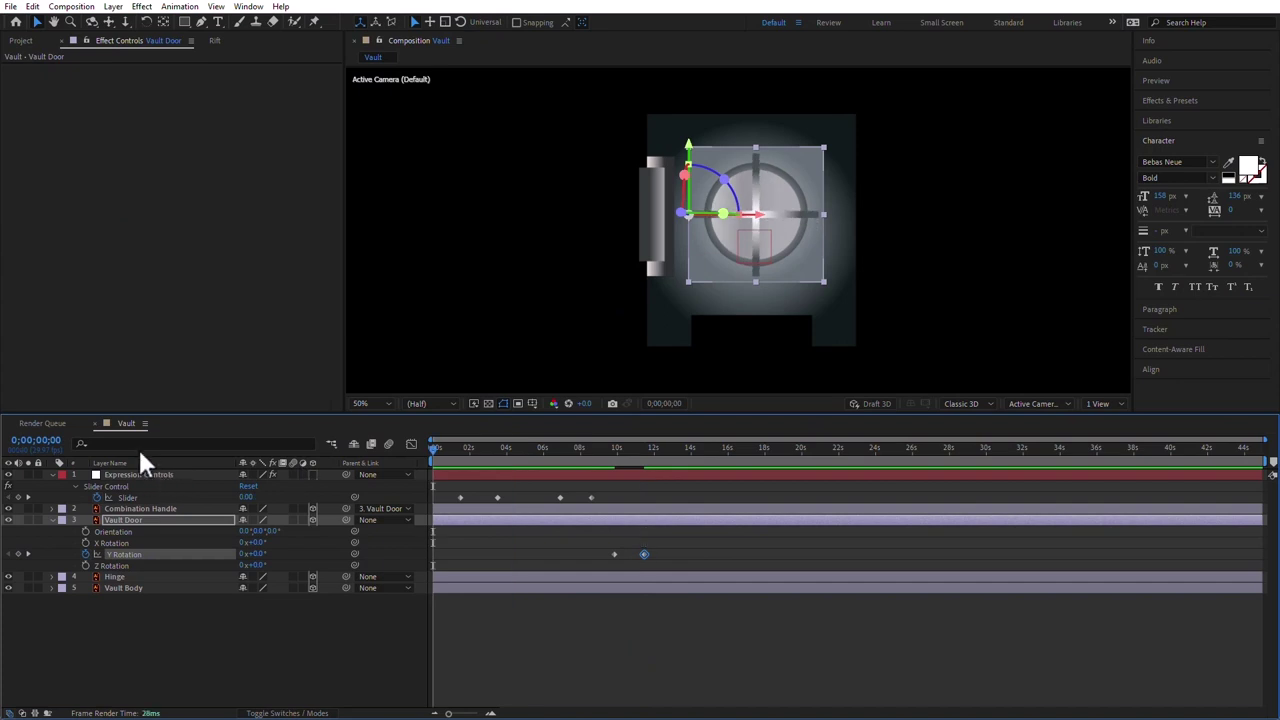
key("space")
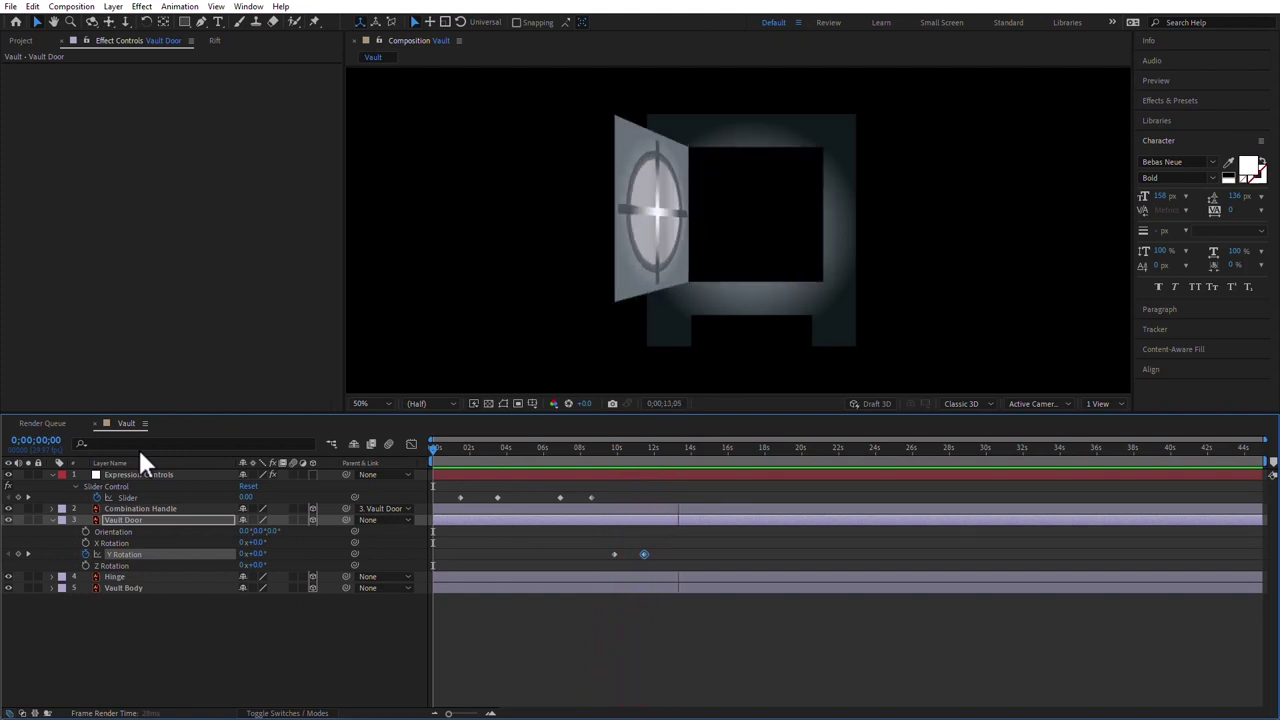
key("space")
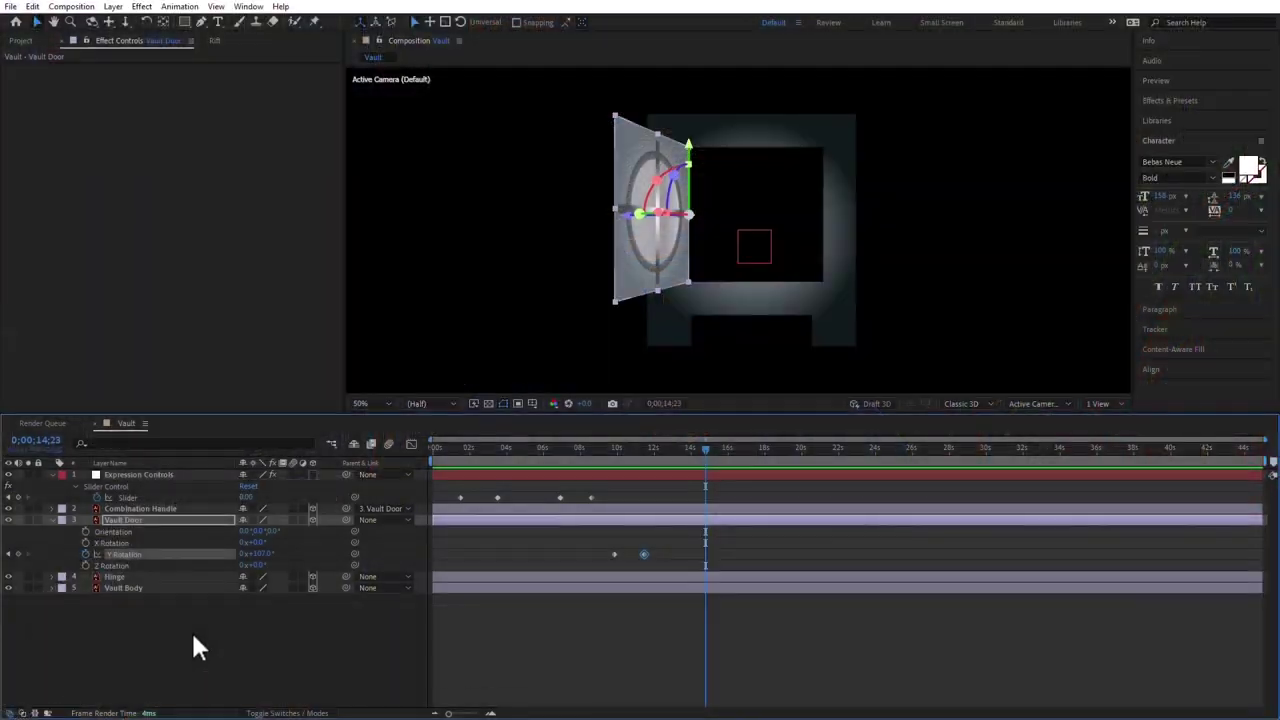
- Pre-compose all the layers of the Vault composition into a new composition named Vault Layers
left_click_drag(224, 652, 85, 437)
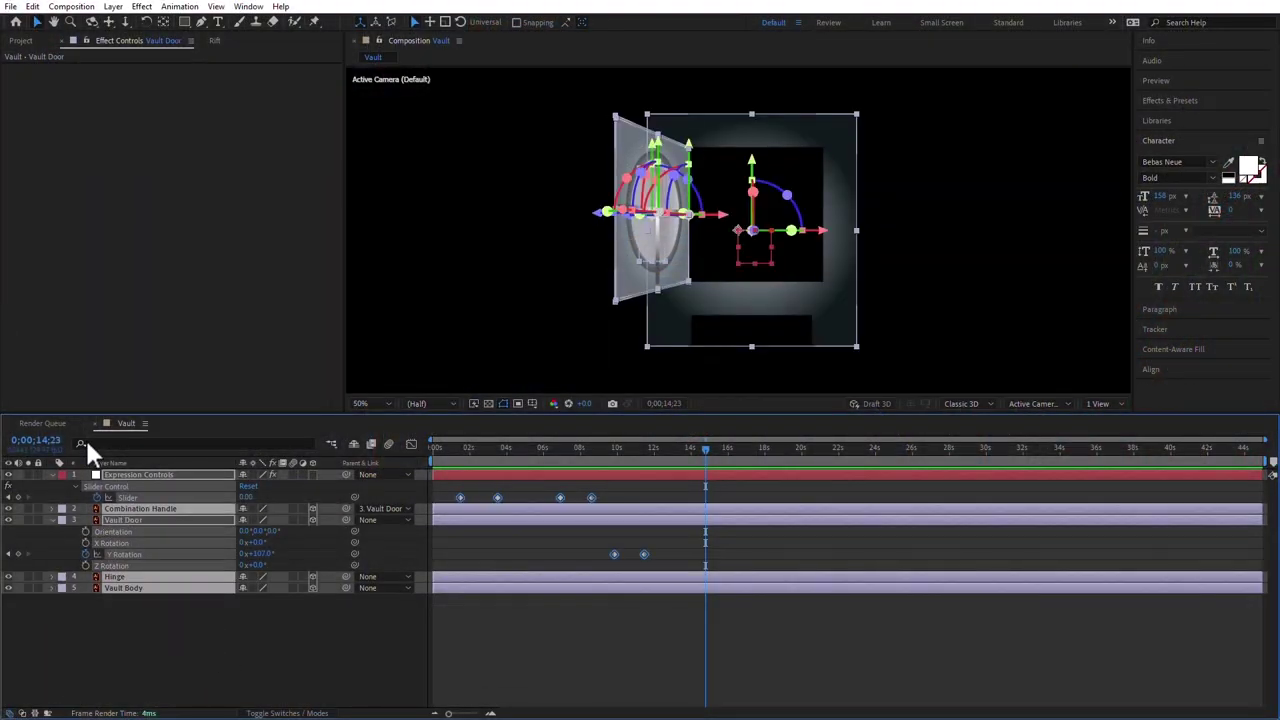
left_click(88, 7)
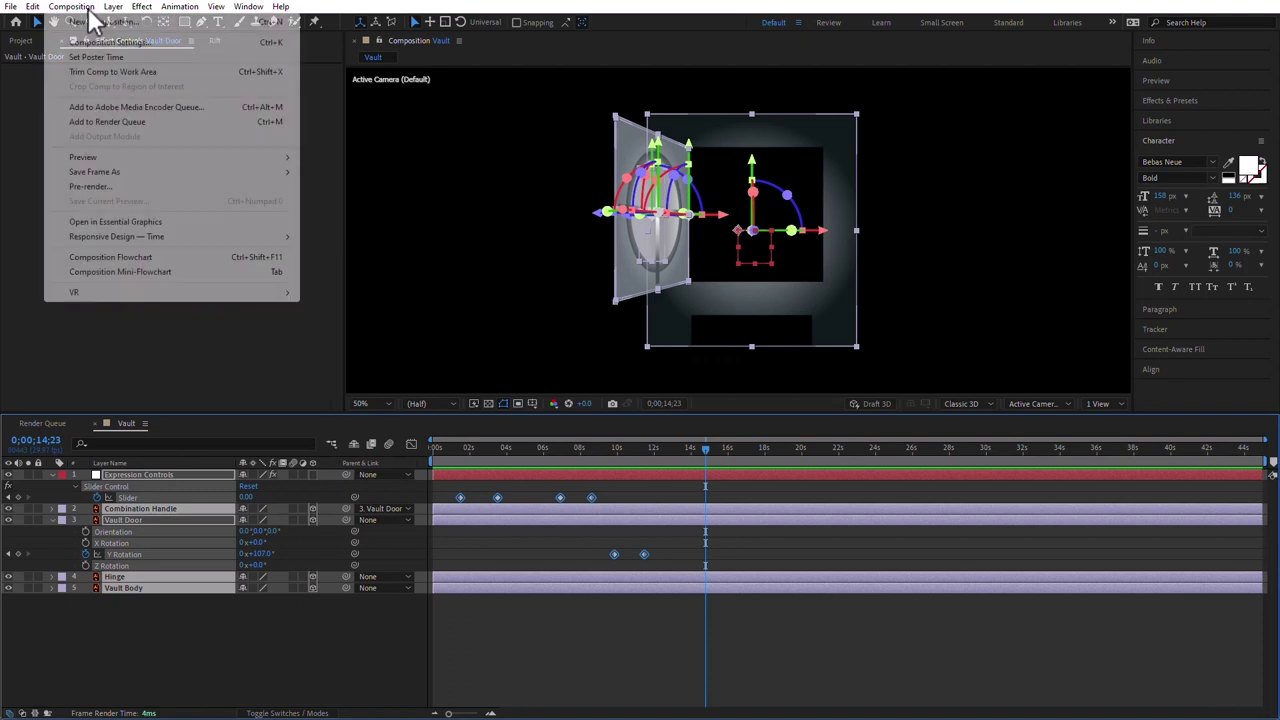
mouse_move(37, 11)
mouse_move(113, 7)
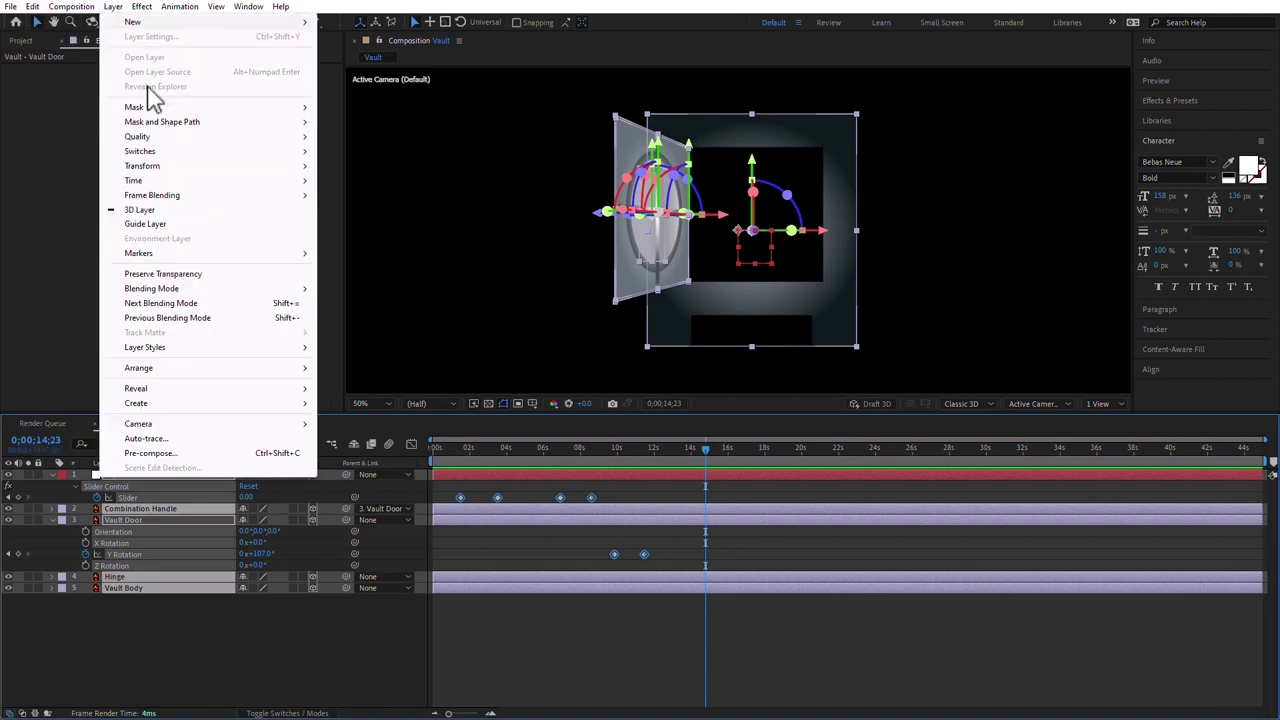
left_click(150, 453)
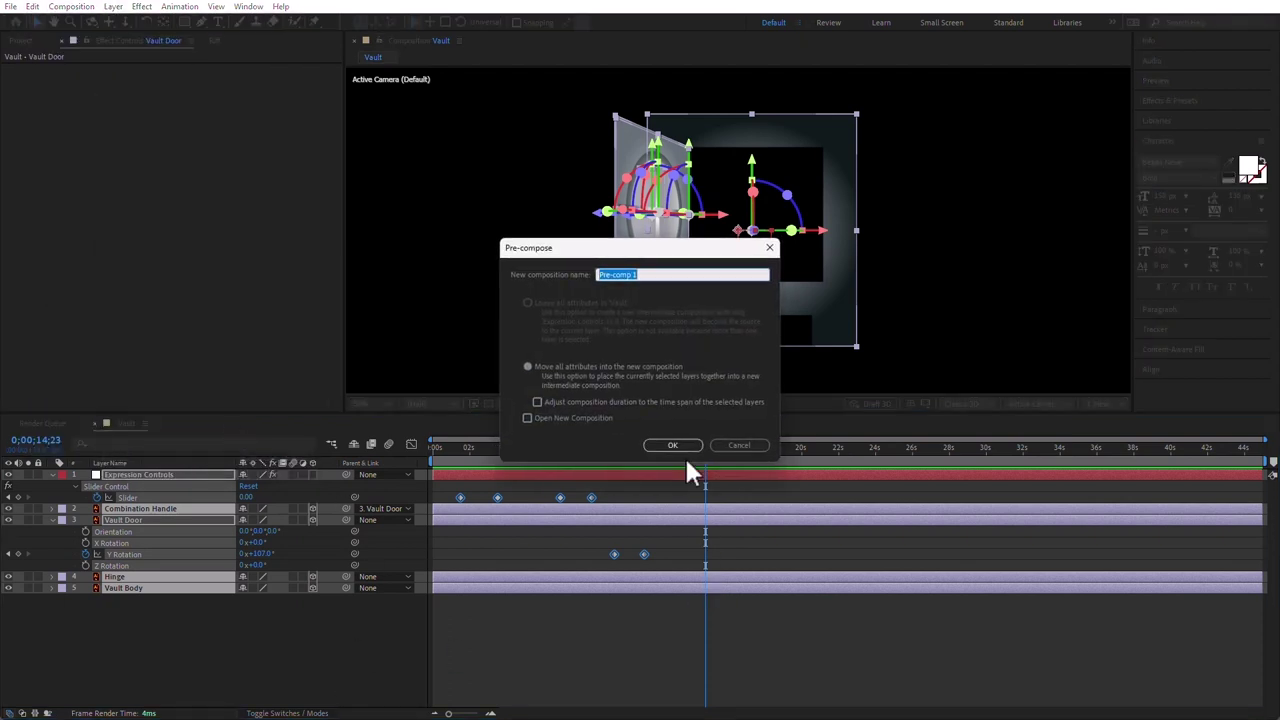
type("V")
type("ault Layers")
key("Return")
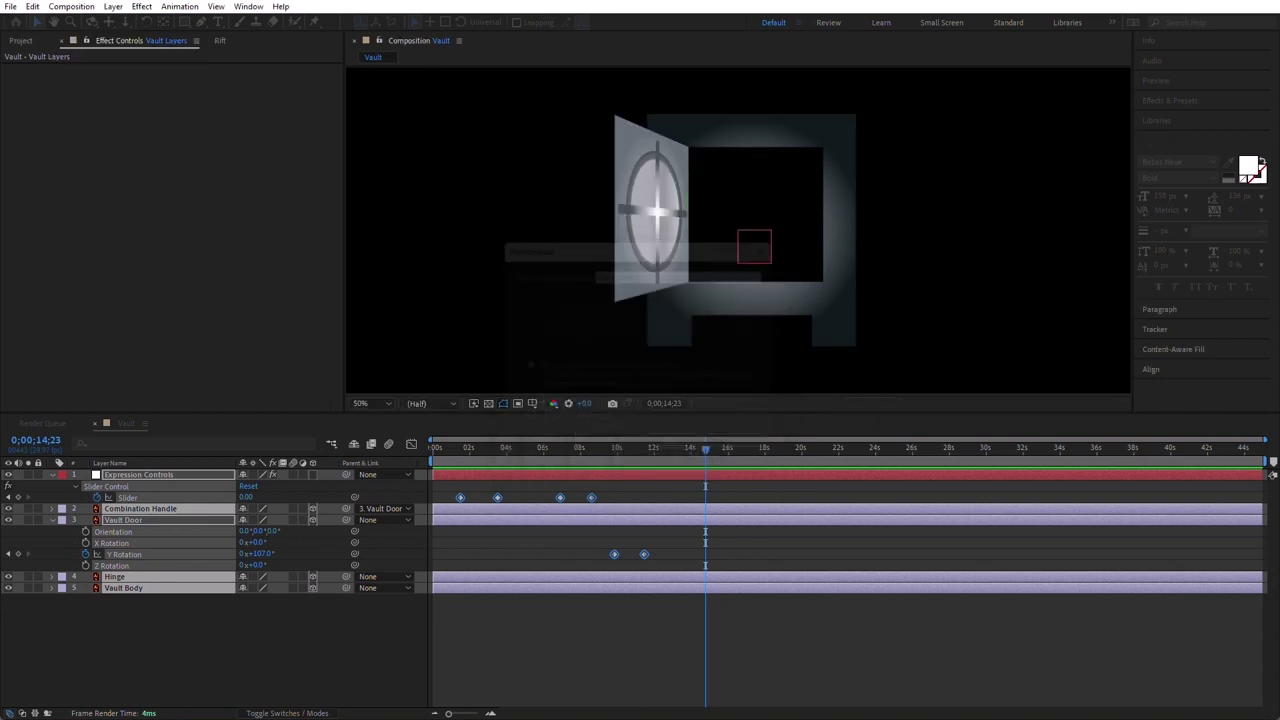
- Make the Vault Layers precomp a 3D layer and return the current time to the start
left_click(312, 474)
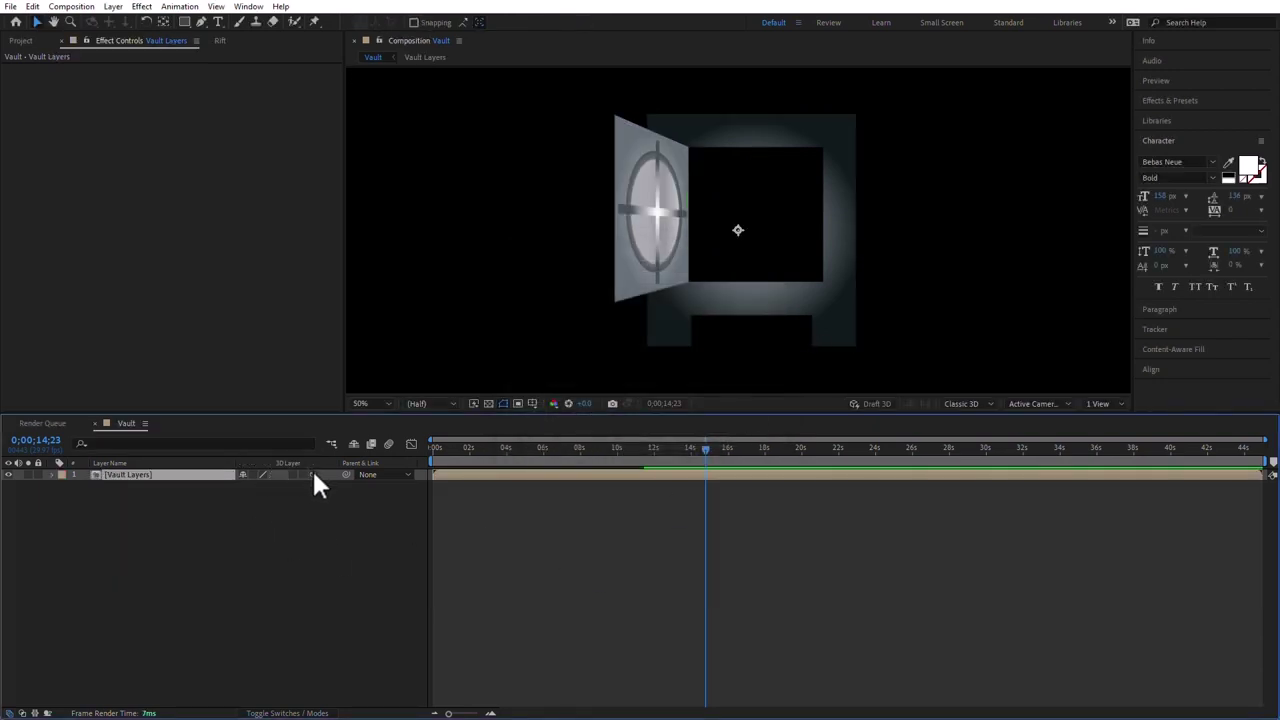
left_click_drag(486, 449, 408, 479)
left_click(320, 530)
- Reveal the Position, Scale and Rotation properties of the Vault Layers precomp with the whole frame in view
left_click(168, 476)
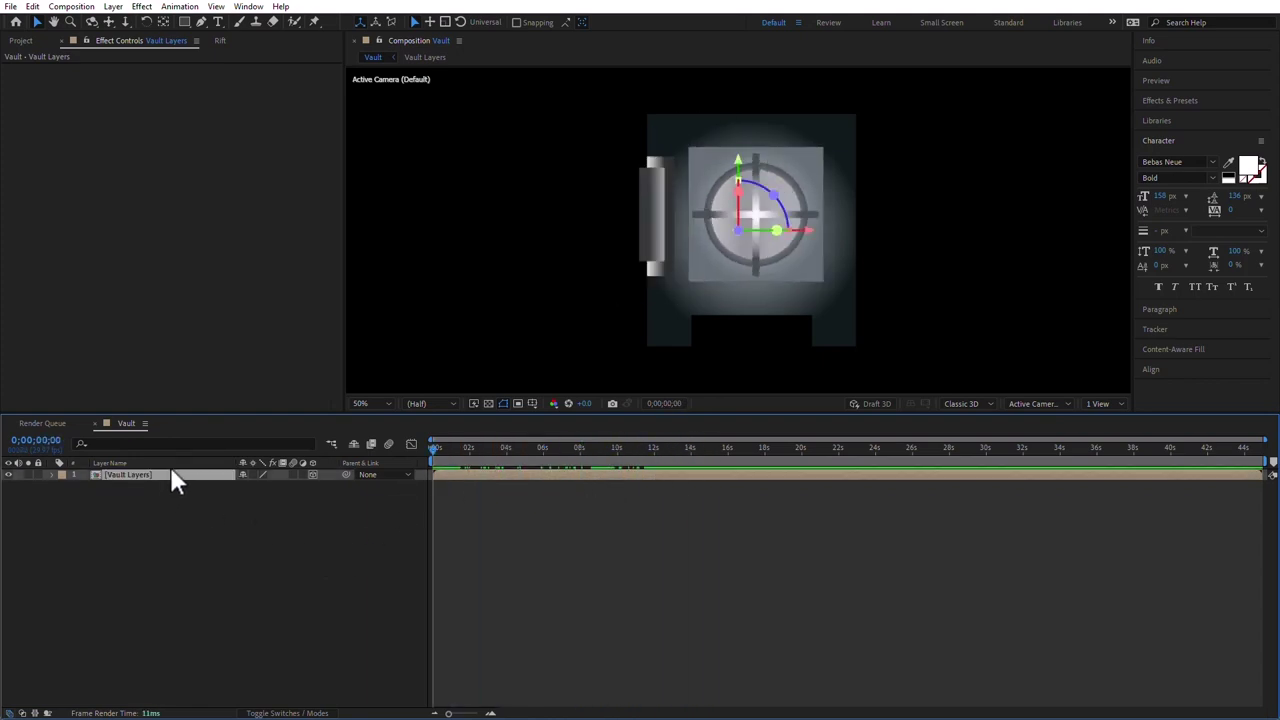
key("comma")
key("comma")
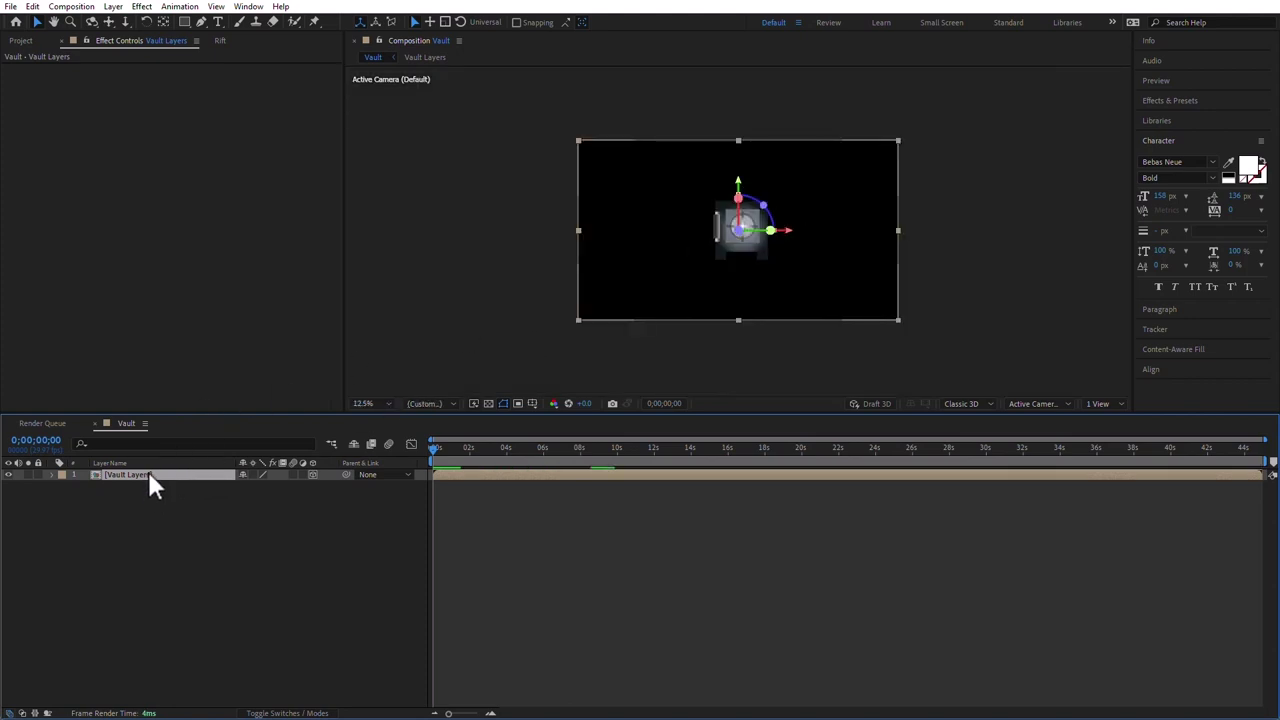
key("s")
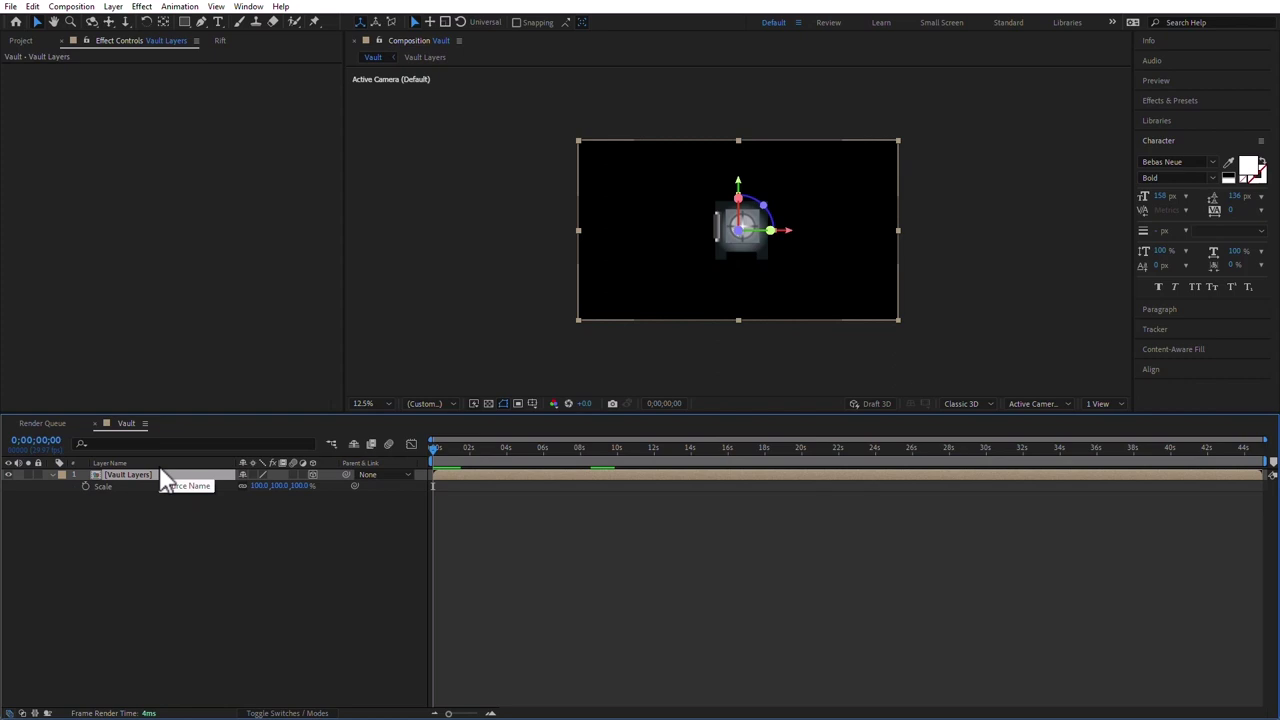
key("shift+p")
key("shift+r")
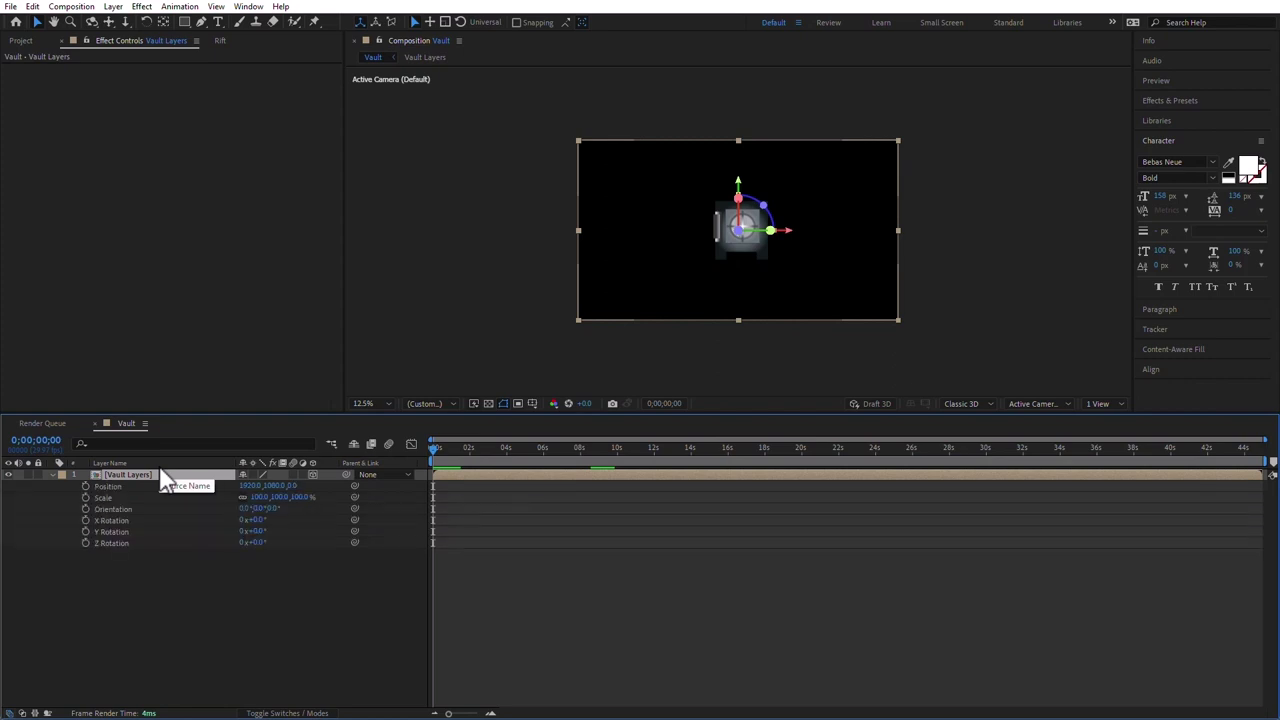
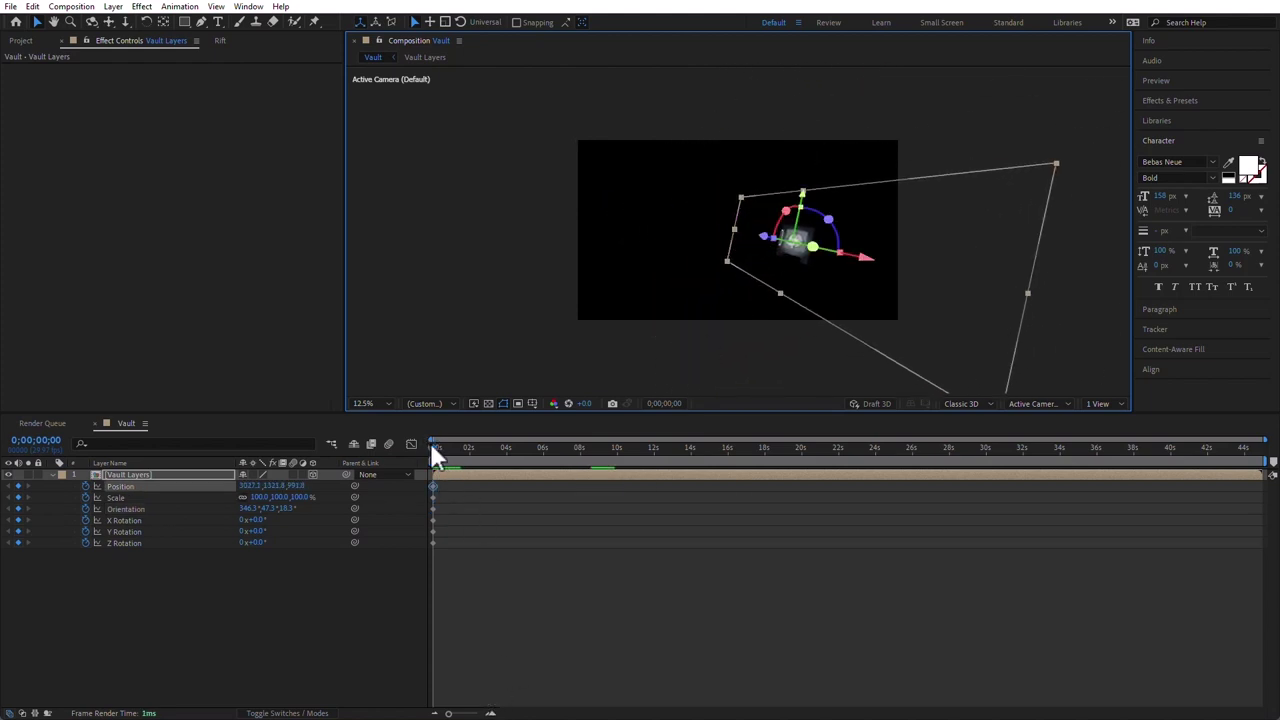
- Reset all the revealed transform properties of Vault Layers at 0;00;12;05 to keyframe their default values
left_click_drag(436, 447, 660, 473)
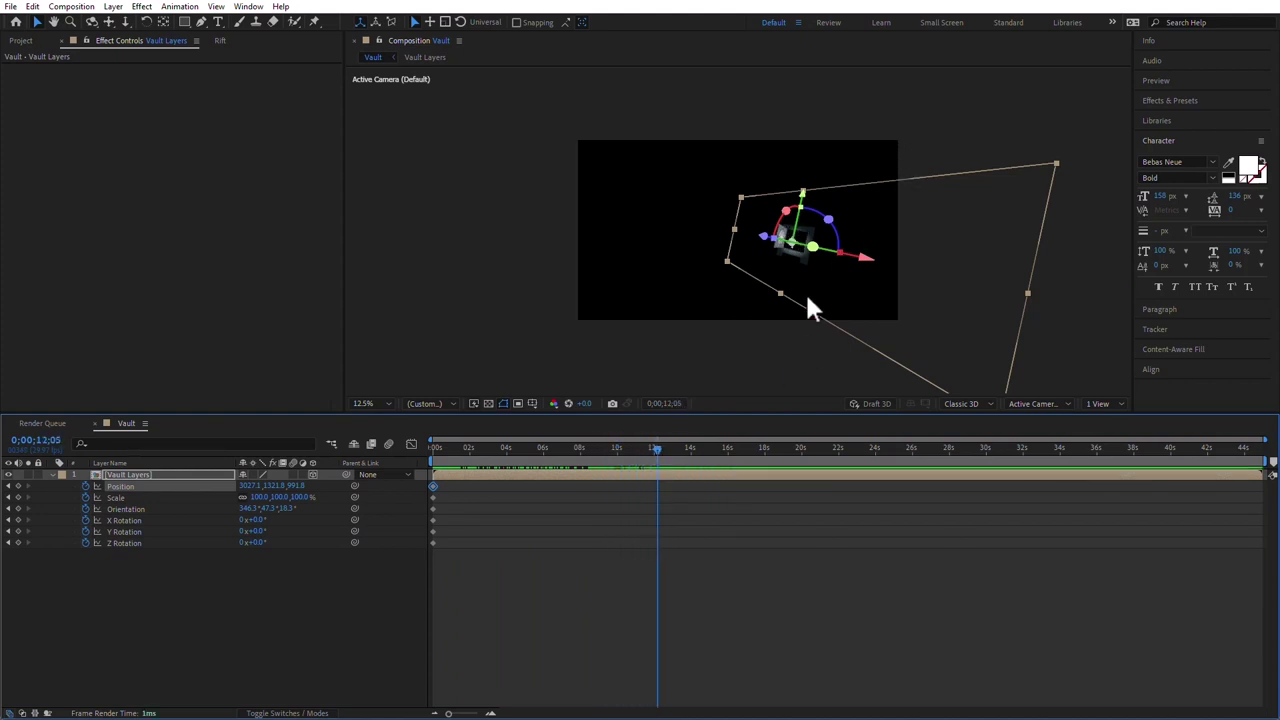
left_click_drag(174, 586, 100, 484)
right_click(122, 513)
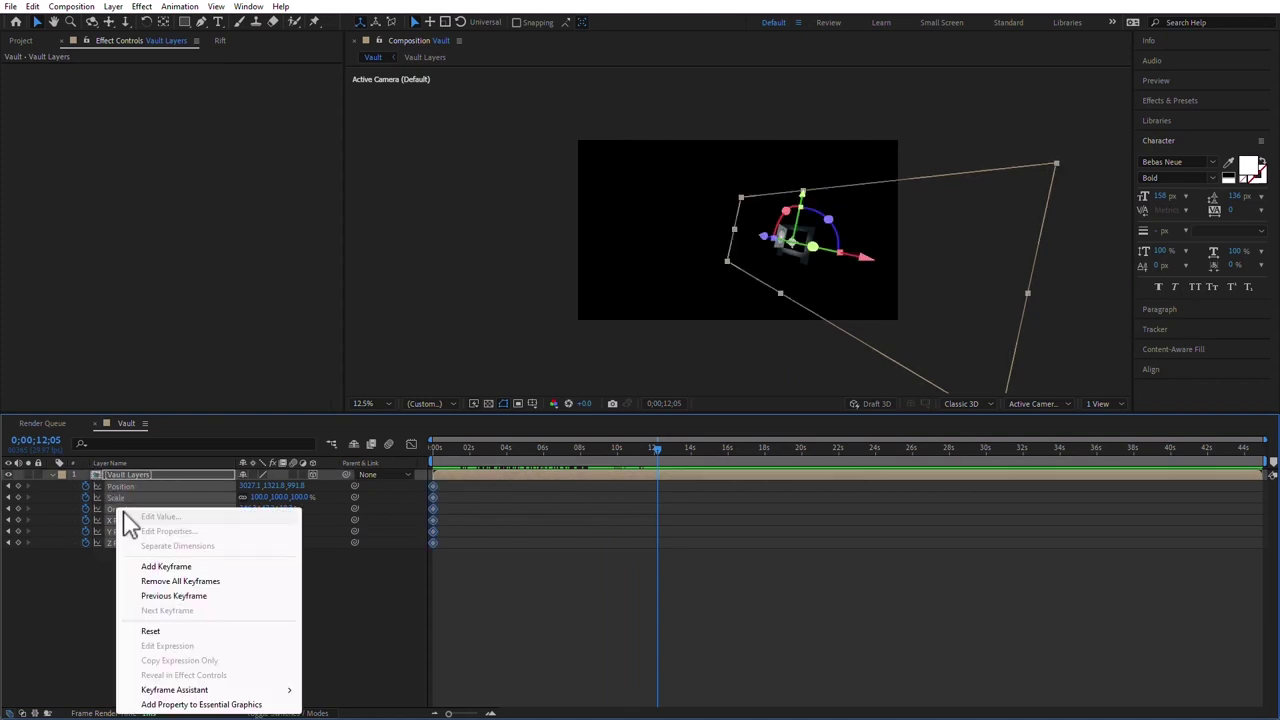
left_click(150, 631)
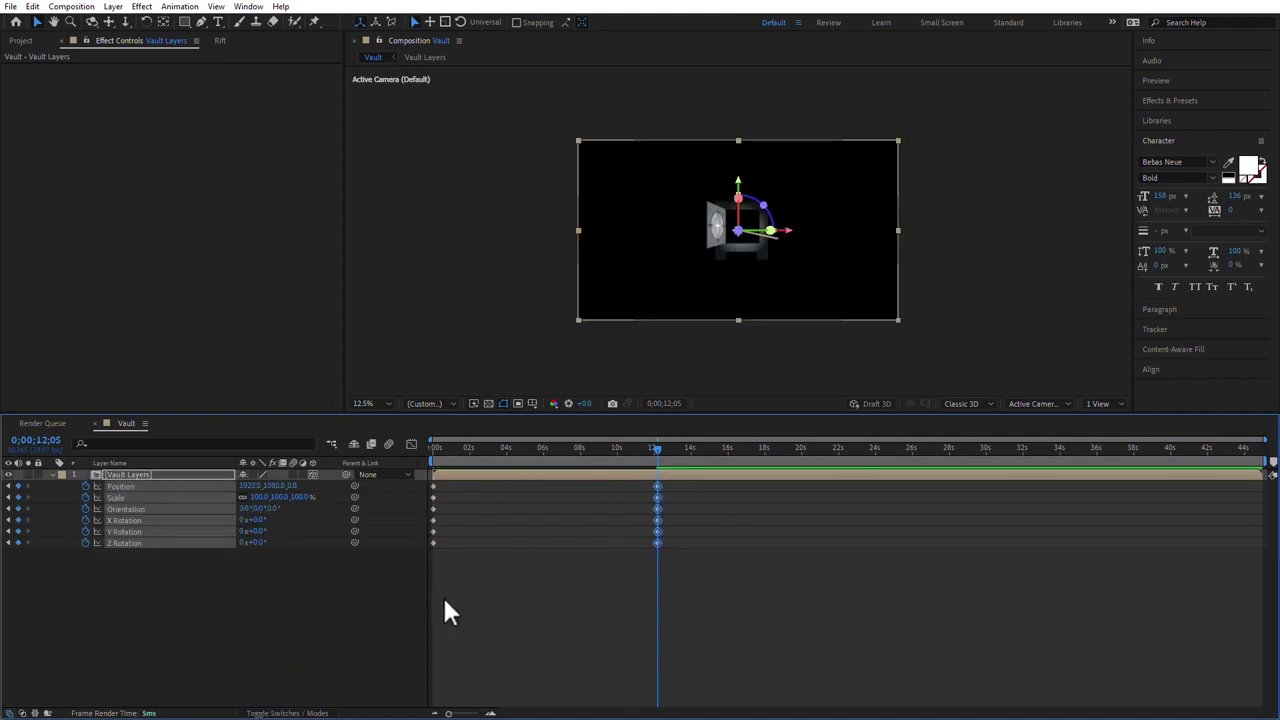
left_click(222, 620)
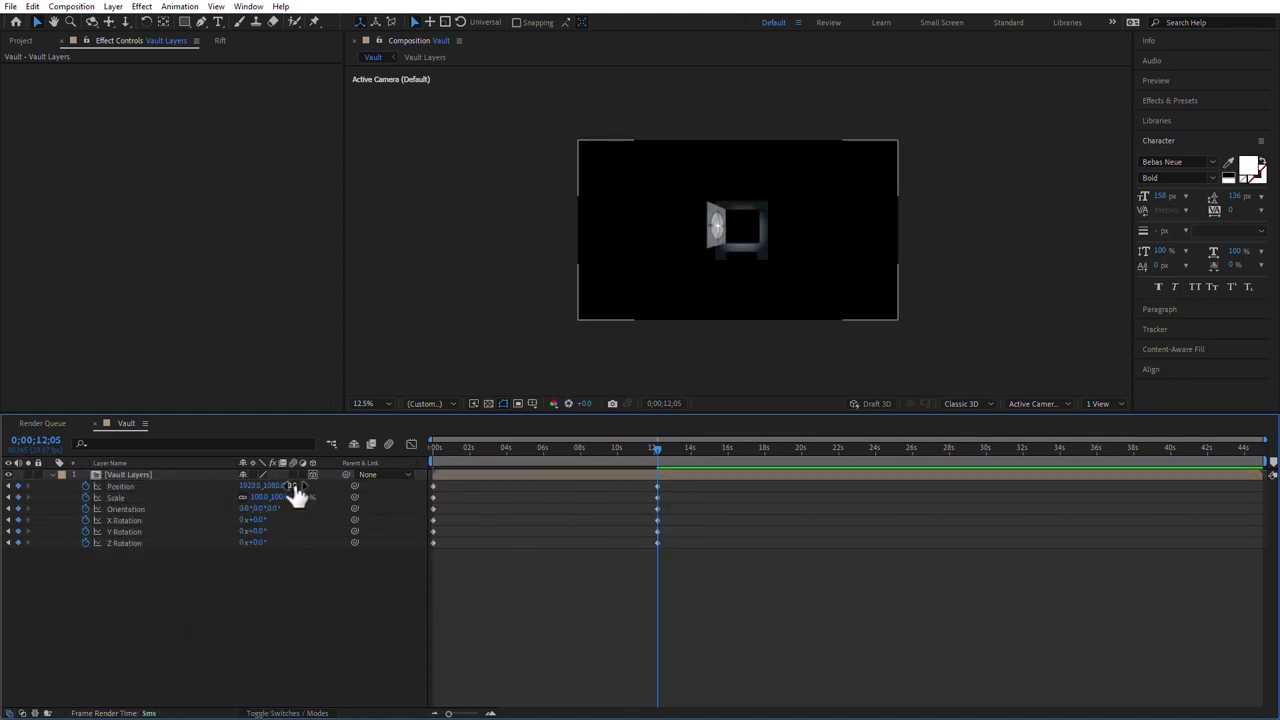
- Set the Z position of Vault Layers to -666 at 0;00;12;05 and play back the animation from the start
left_click_drag(296, 485, 258, 494)
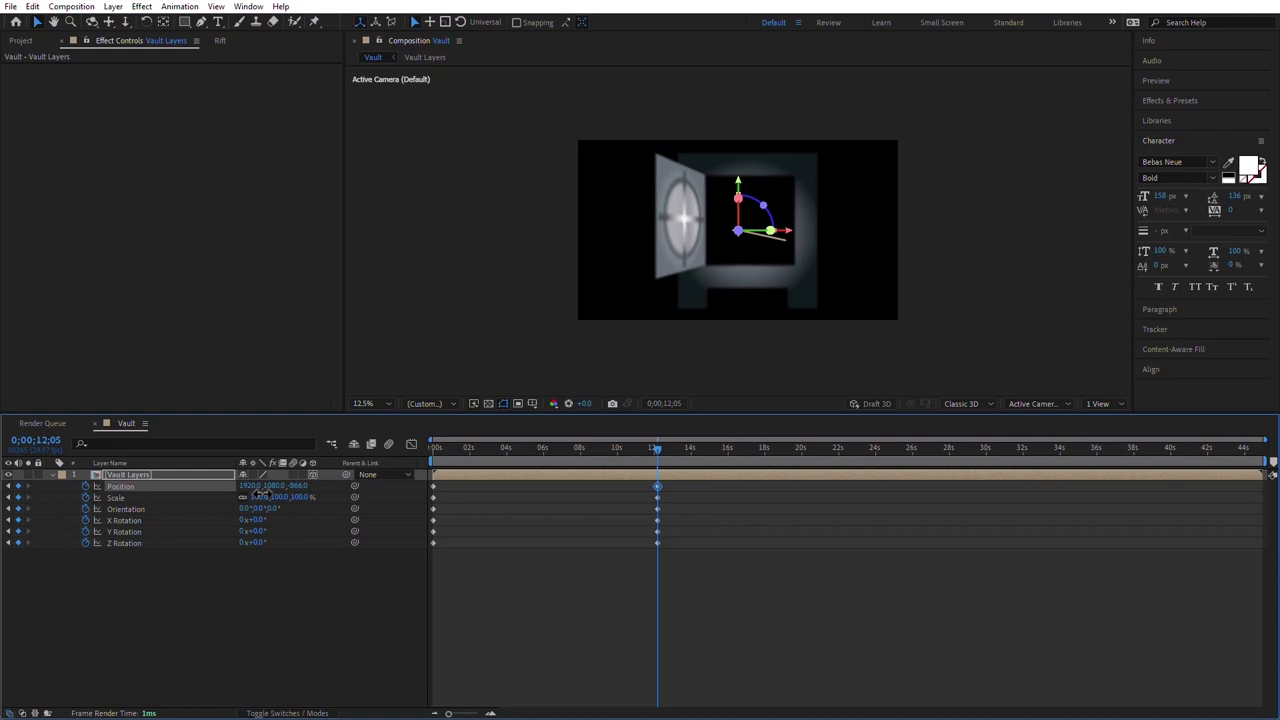
left_click(395, 636)
left_click_drag(657, 449, 191, 500)
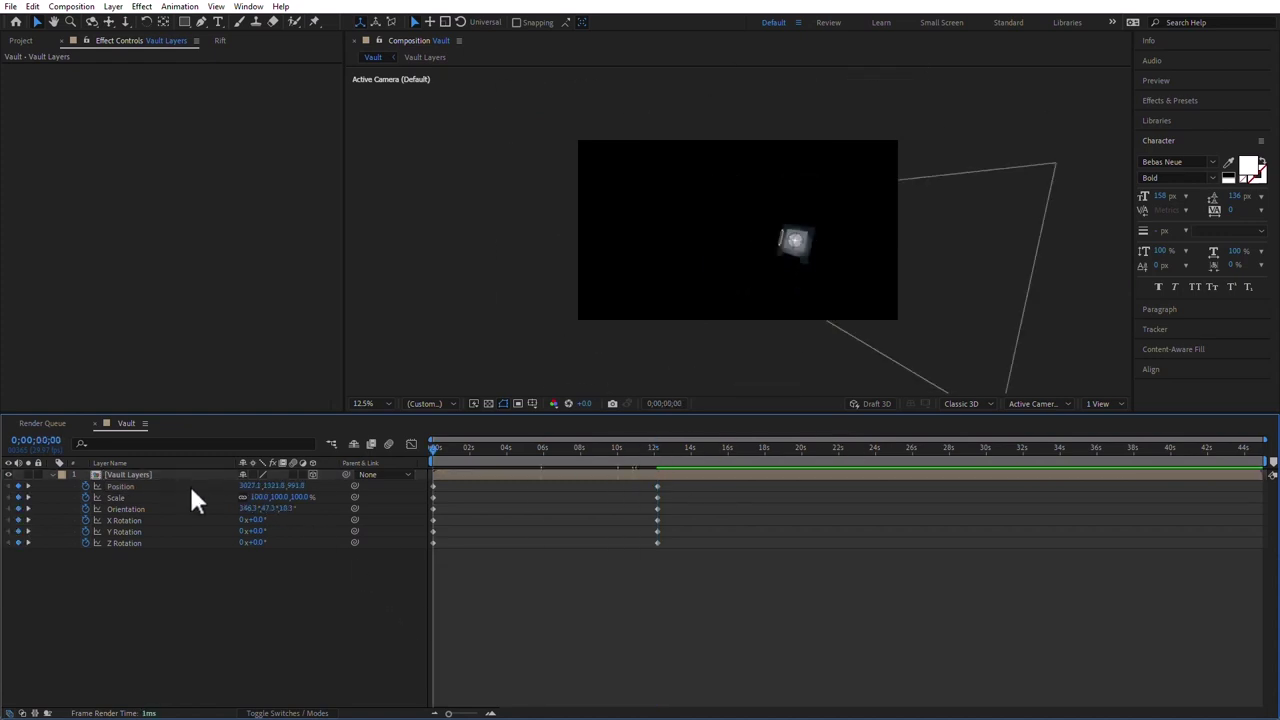
key("space")
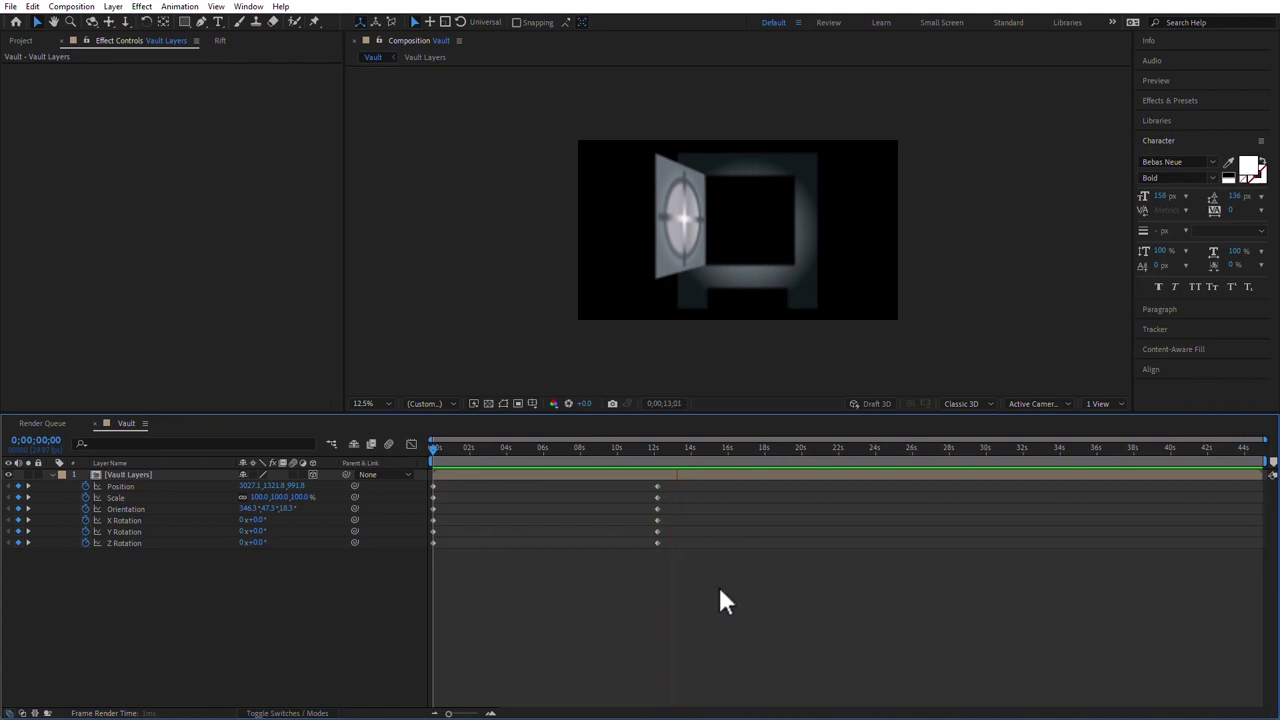
- Move all the ending transform keyframes of Vault Layers earlier to about 9.5 seconds and preview the door opening
left_click_drag(712, 588, 606, 492)
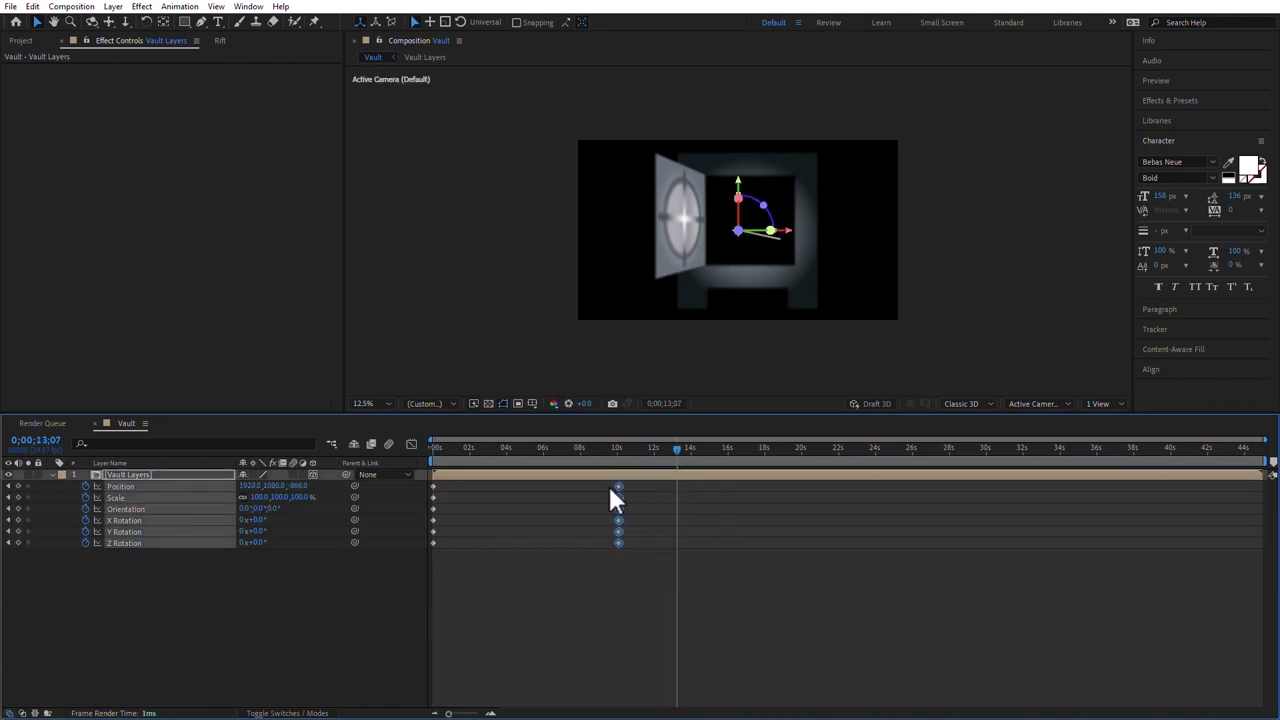
left_click(576, 451)
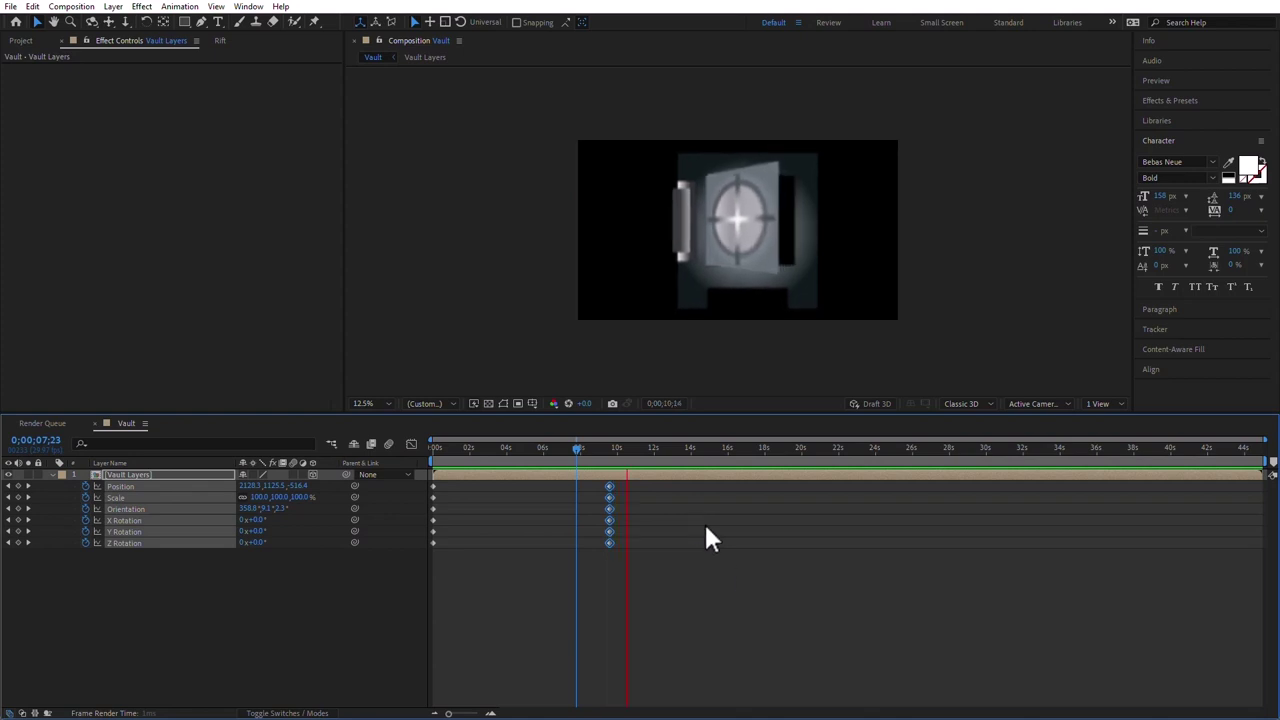
key("space")
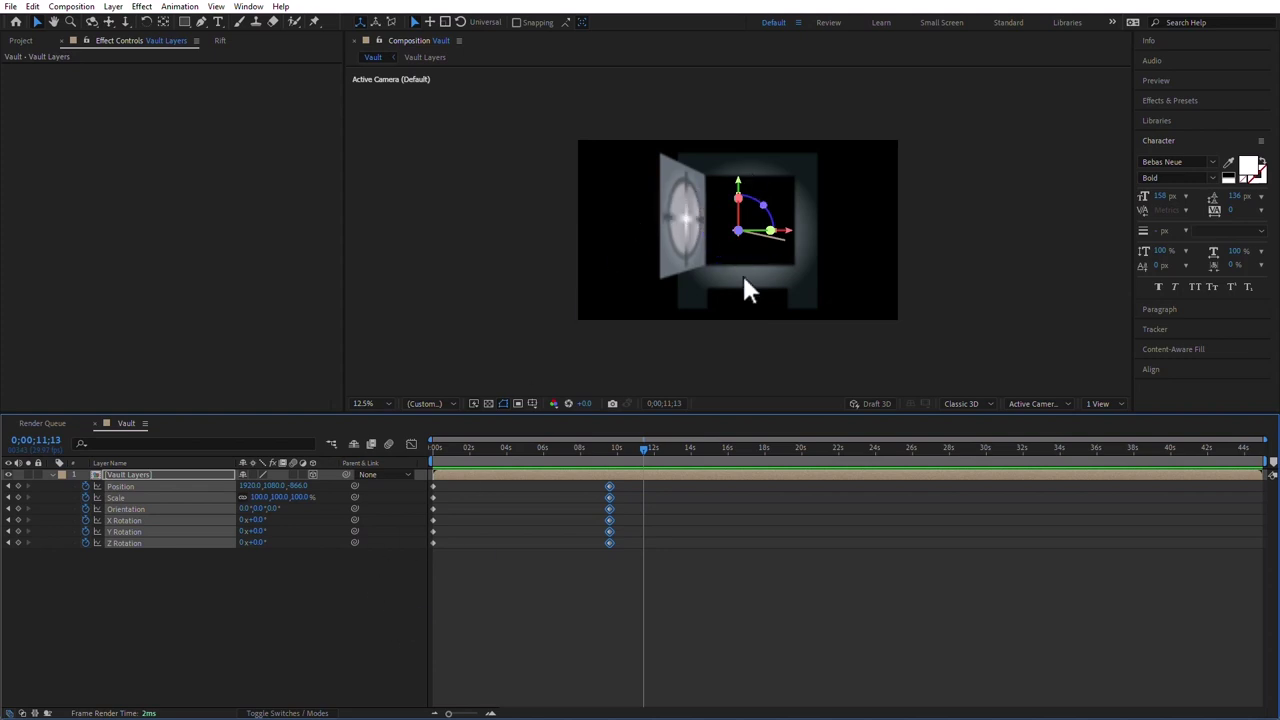
- Examine the sharpness of the enlarged vault at several magnifications
key("period")
key("period")
key("period")
key("period")
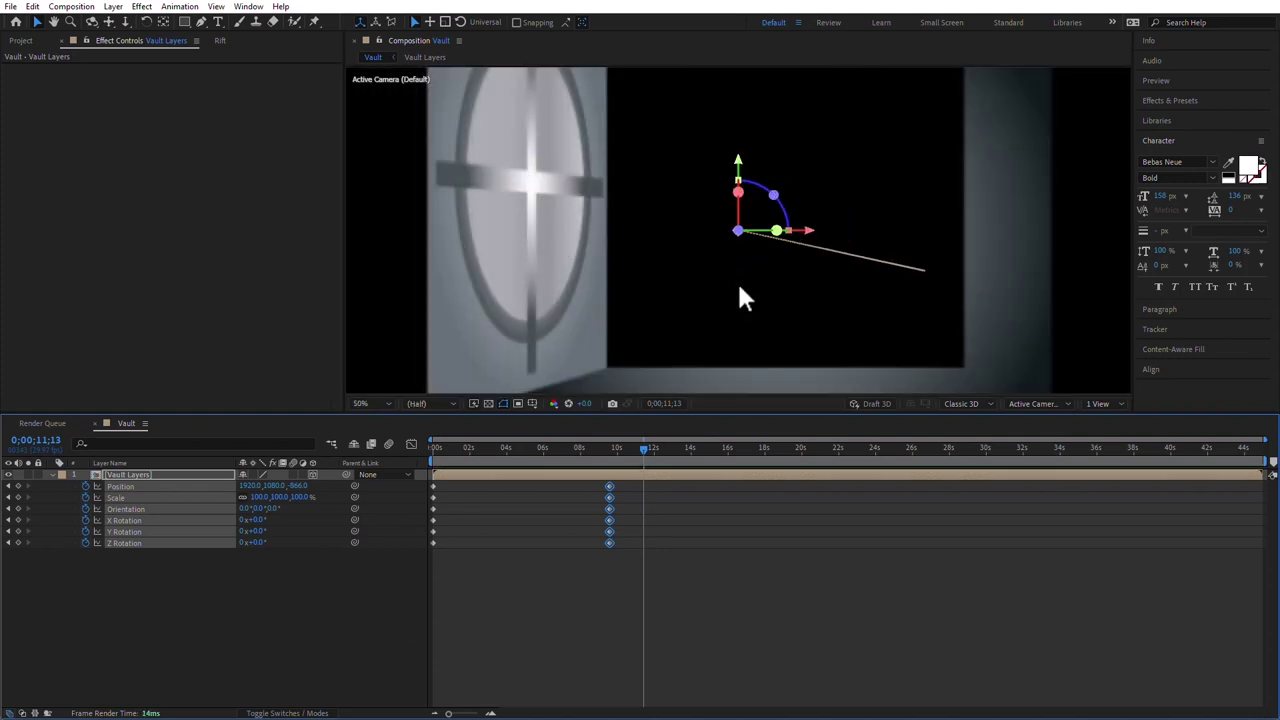
key("comma")
key("comma")
key("comma")
key("comma")
key("period")
key("period")
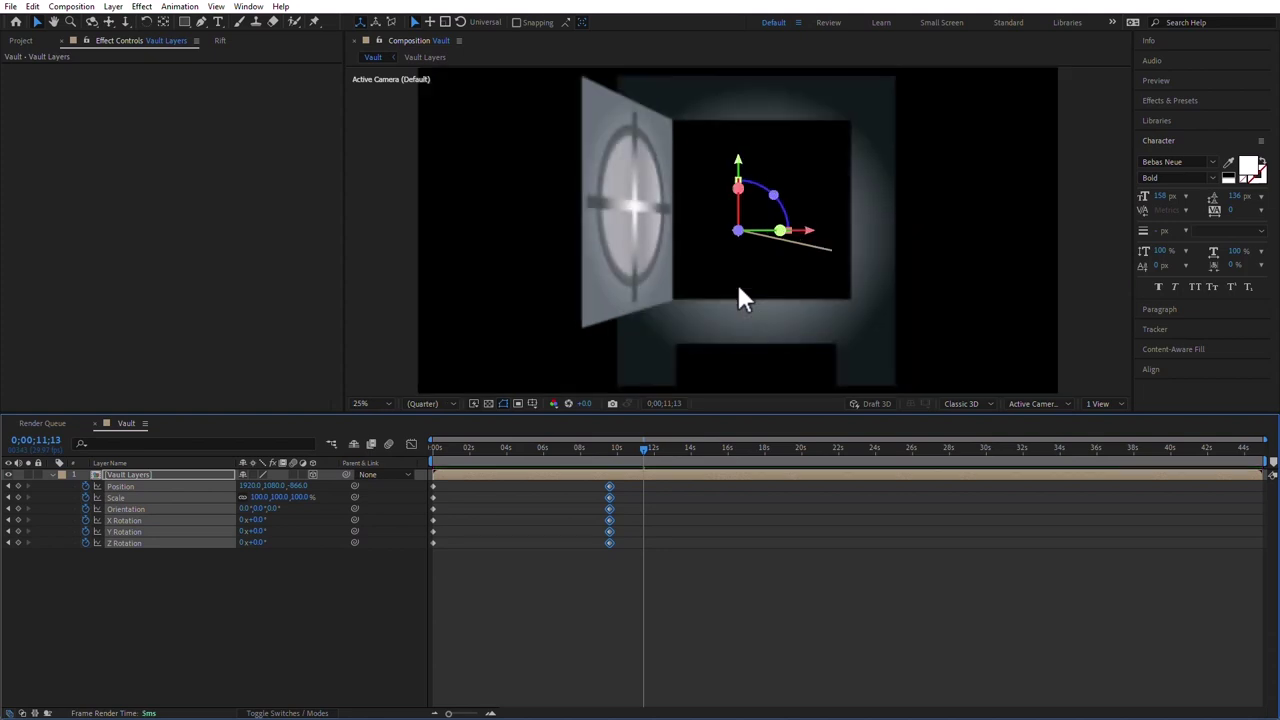
key("comma")
key("comma")
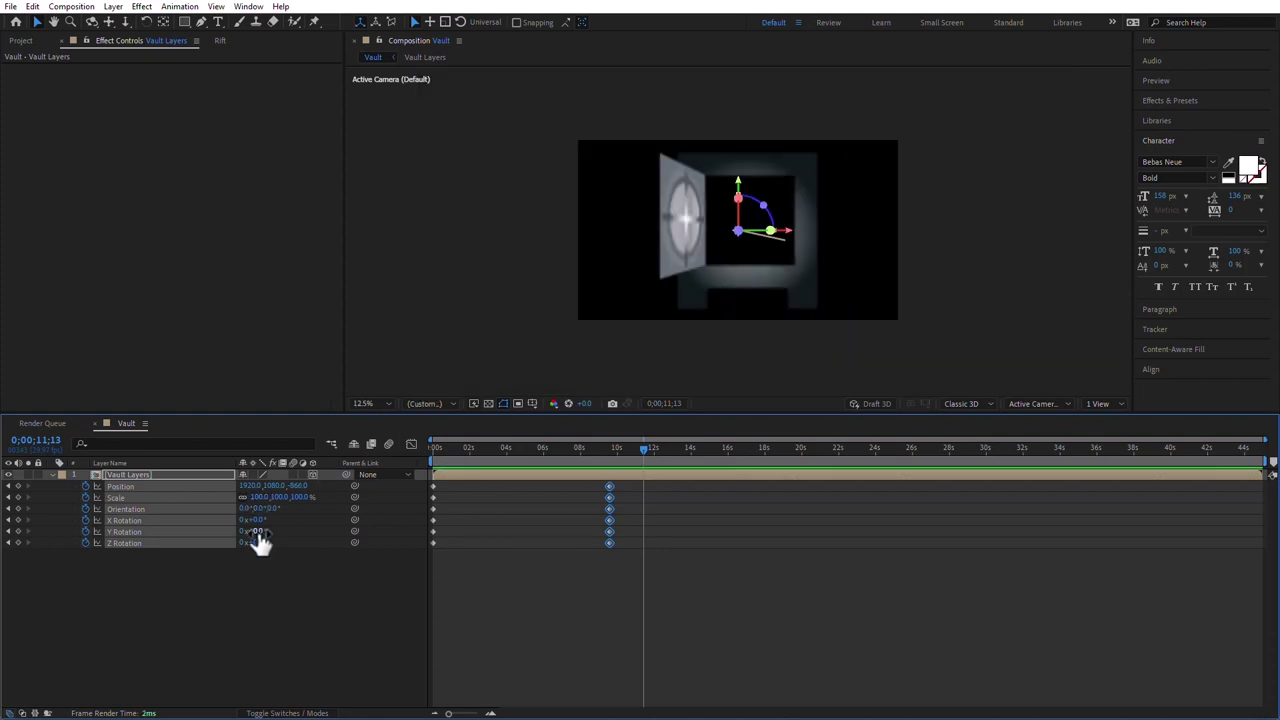
- Check the layers inside the Vault Layers precomp, return to the Vault composition and enable Collapse Transformations for the precomp
double_click(99, 473)
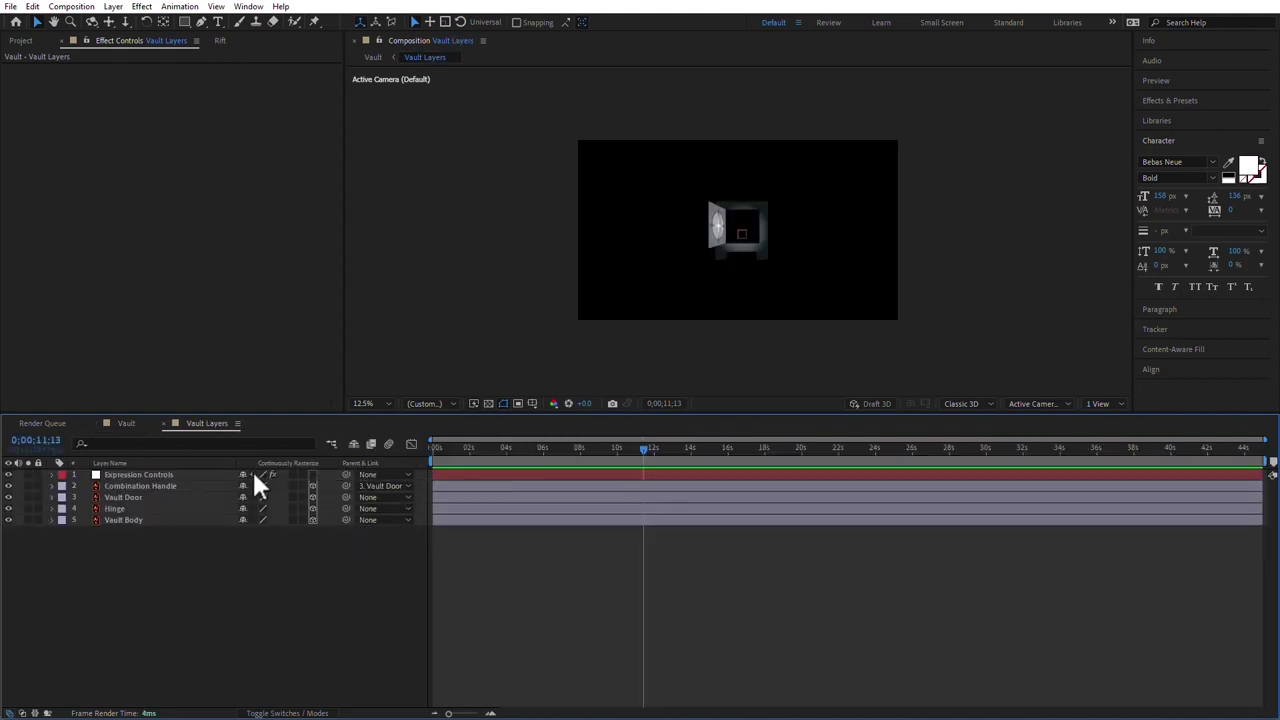
left_click(125, 423)
left_click_drag(603, 455, 635, 458)
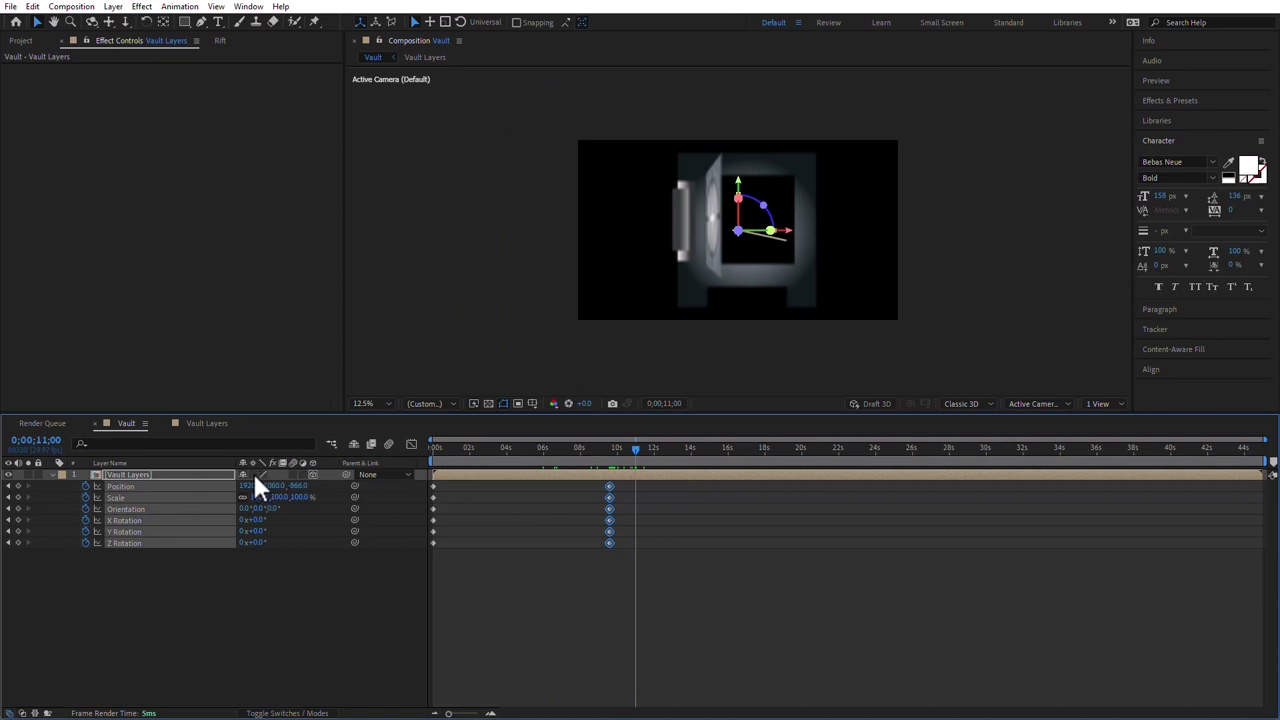
left_click(254, 476)
left_click(490, 685)
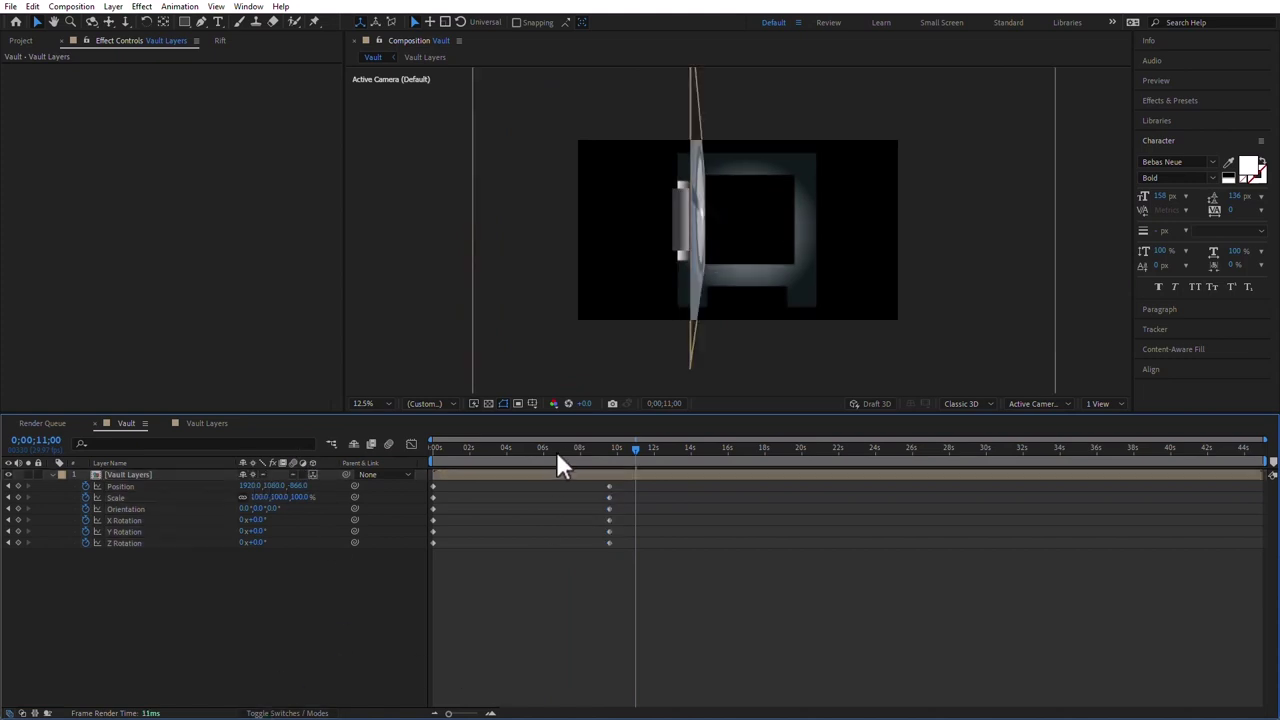
- Preview the vault door opening and turn on the transparency grid to check the area behind the door
mouse_move(581, 450)
left_mouse_down()
mouse_move(548, 446)
mouse_move(656, 458)
mouse_move(592, 454)
left_mouse_up()
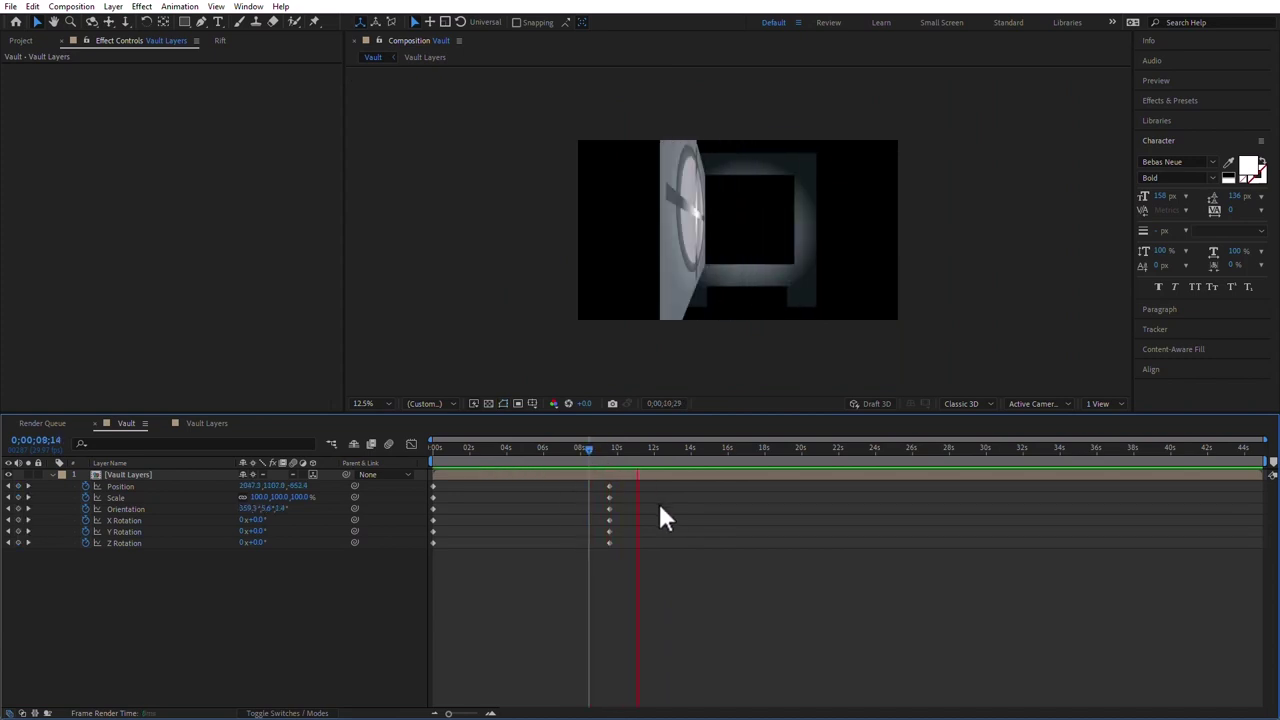
key("space")
left_click_drag(602, 450, 630, 446)
left_click(489, 403)
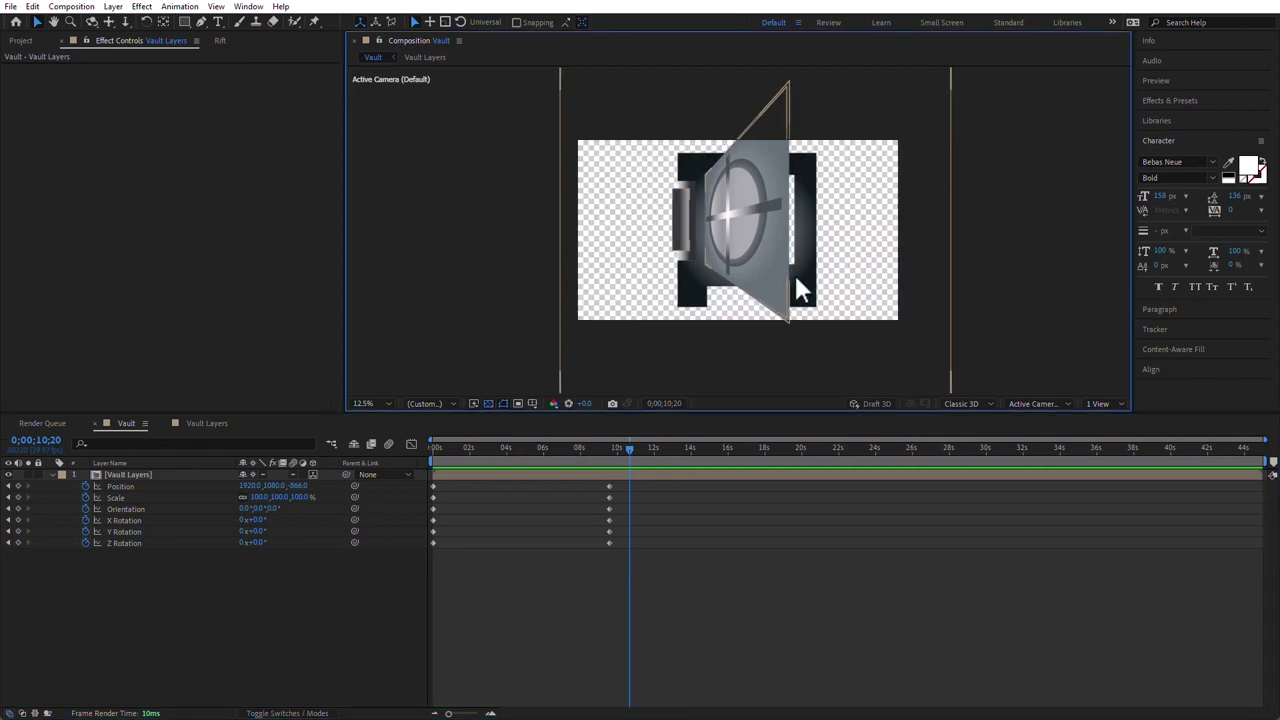
left_click_drag(624, 451, 622, 449)
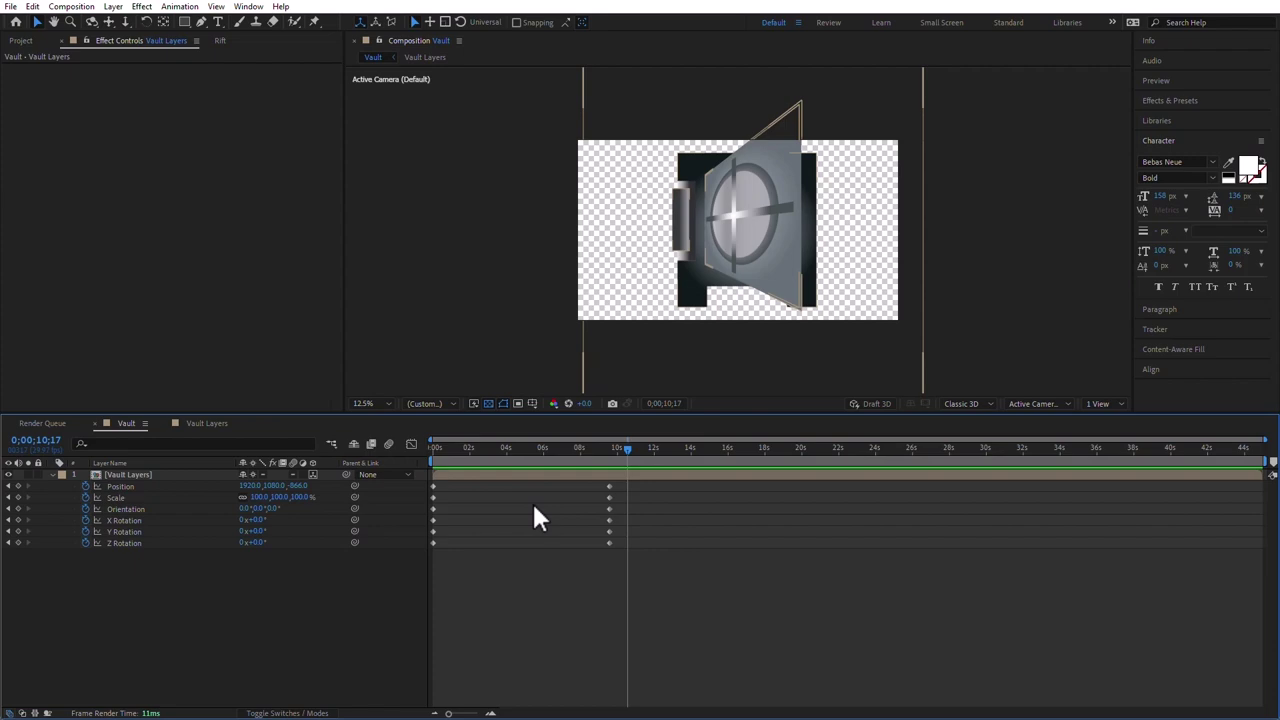
- Add DJI_0001.MP4 to the Vault composition below Vault Layers and start the clip at 0;00;10;19
left_click(20, 41)
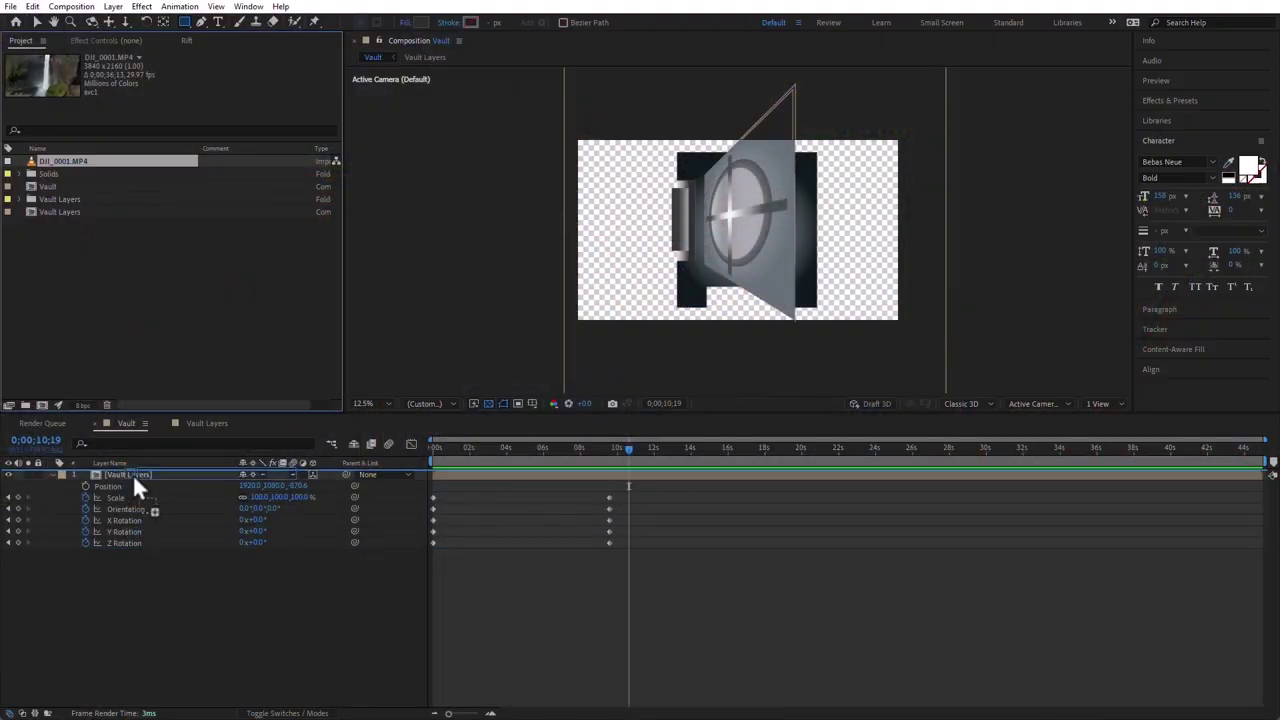
left_click_drag(132, 473, 140, 552)
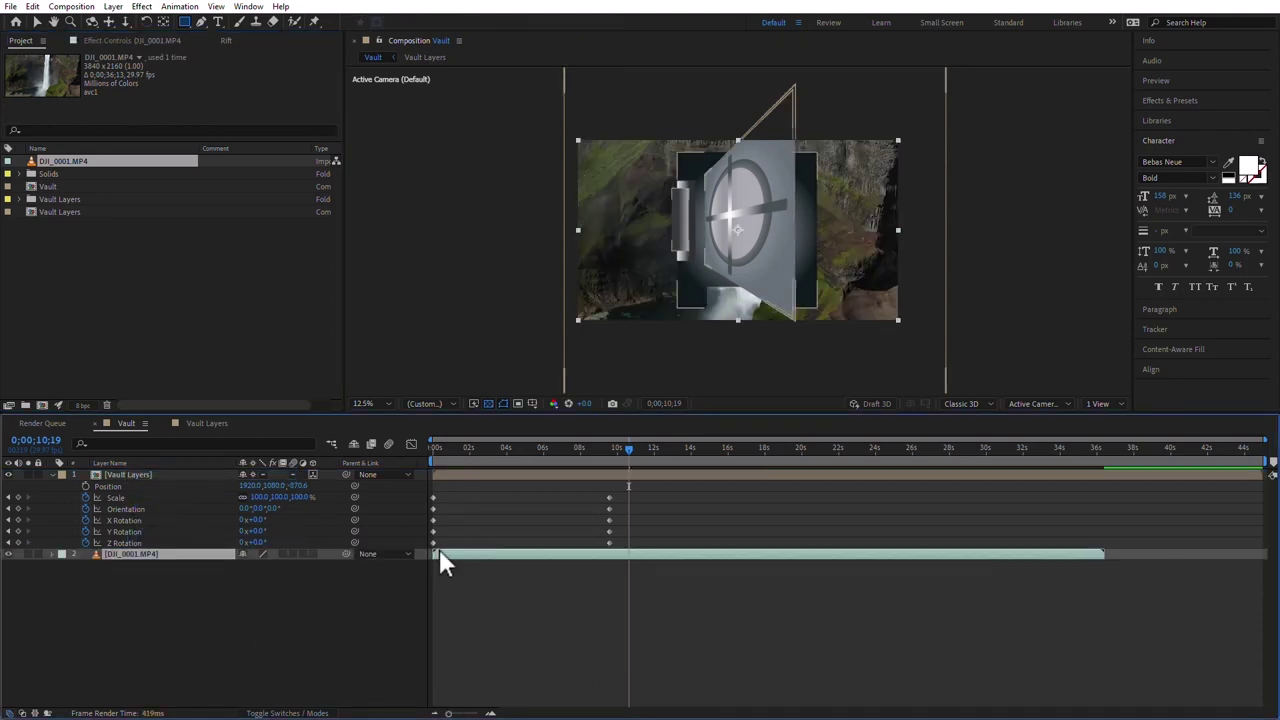
left_click_drag(437, 553, 641, 570)
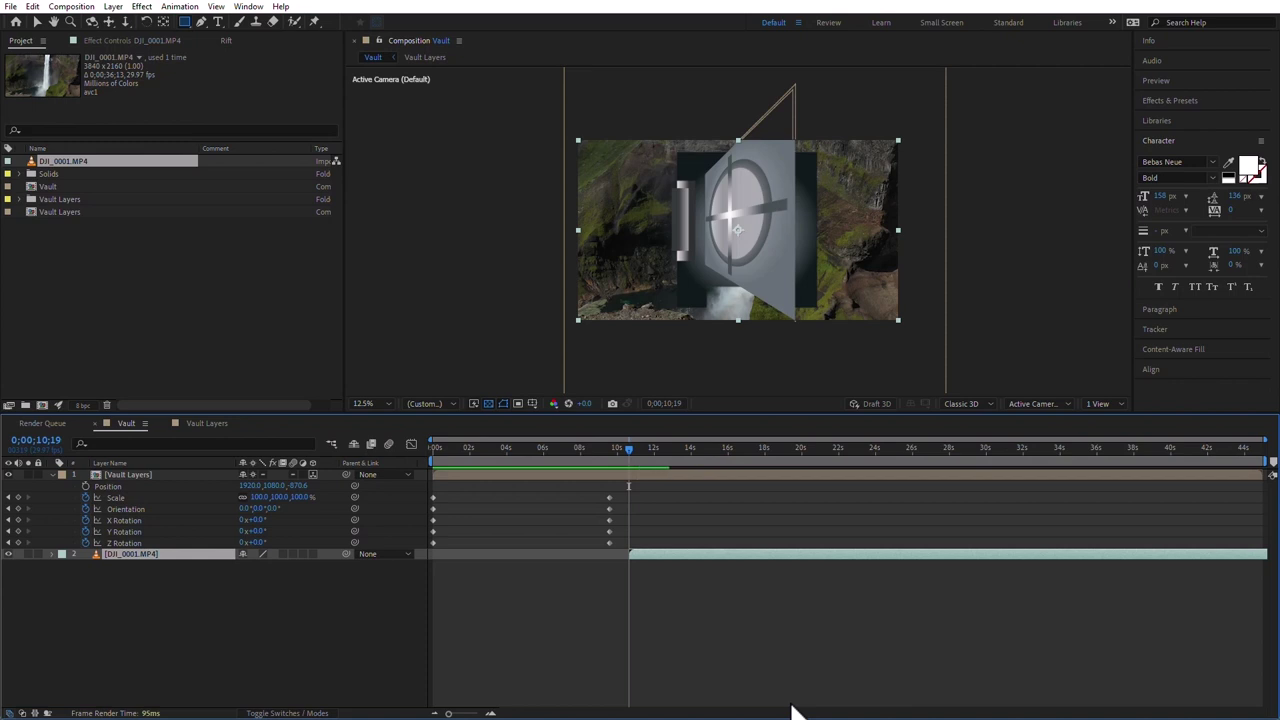
- Draw a rectangular mask on DJI_0001.MP4 at 0;00;12;00 that surrounds the vault opening and stays within the vault body
left_click_drag(625, 449, 653, 446)
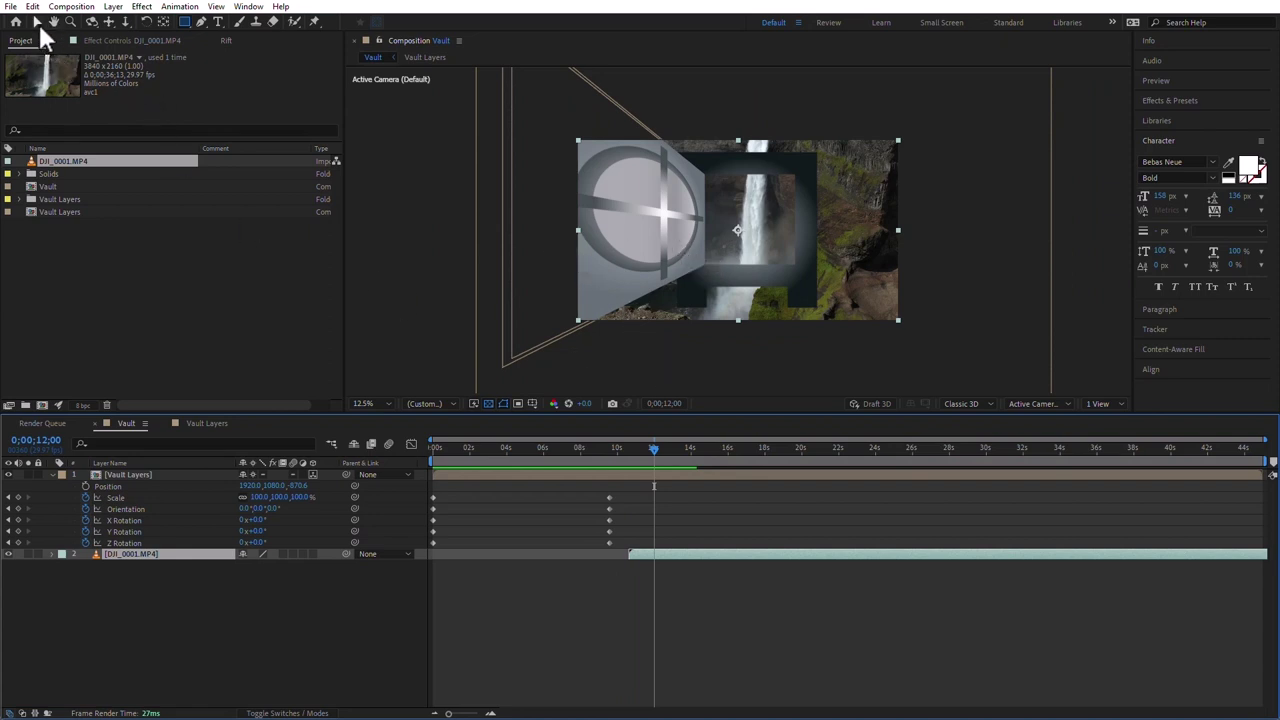
left_click(184, 21)
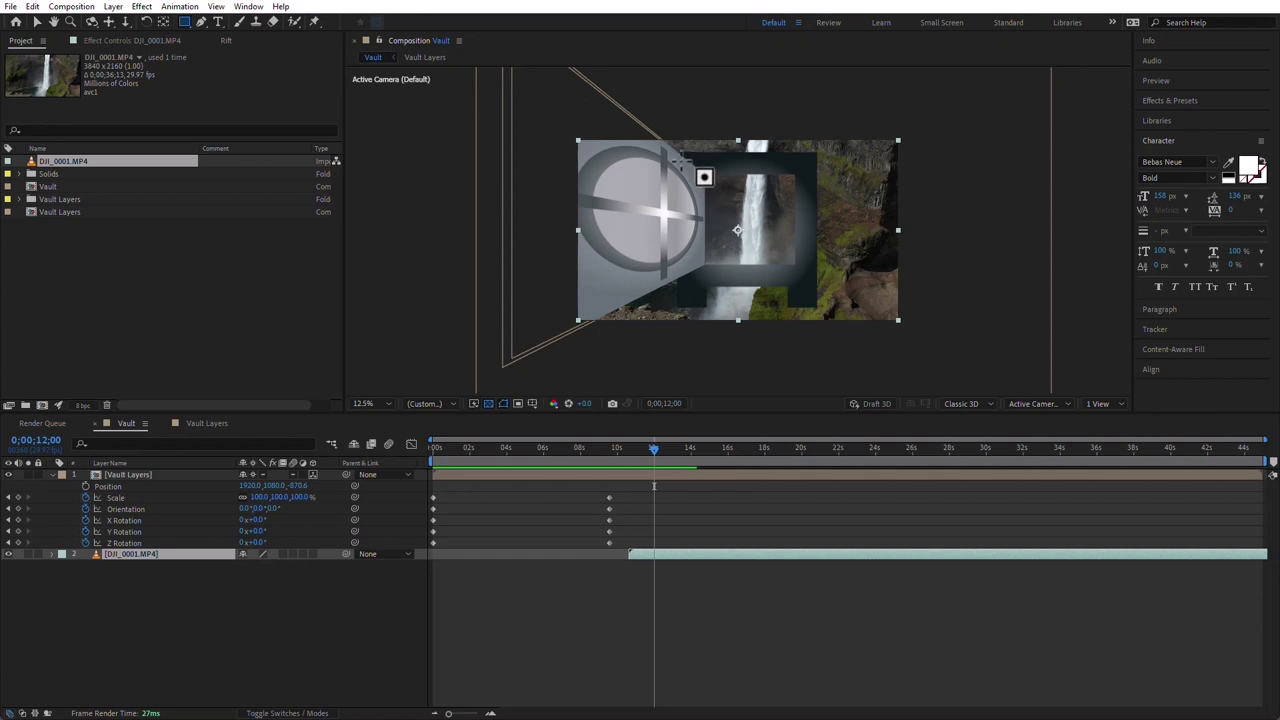
left_click_drag(678, 158, 816, 272)
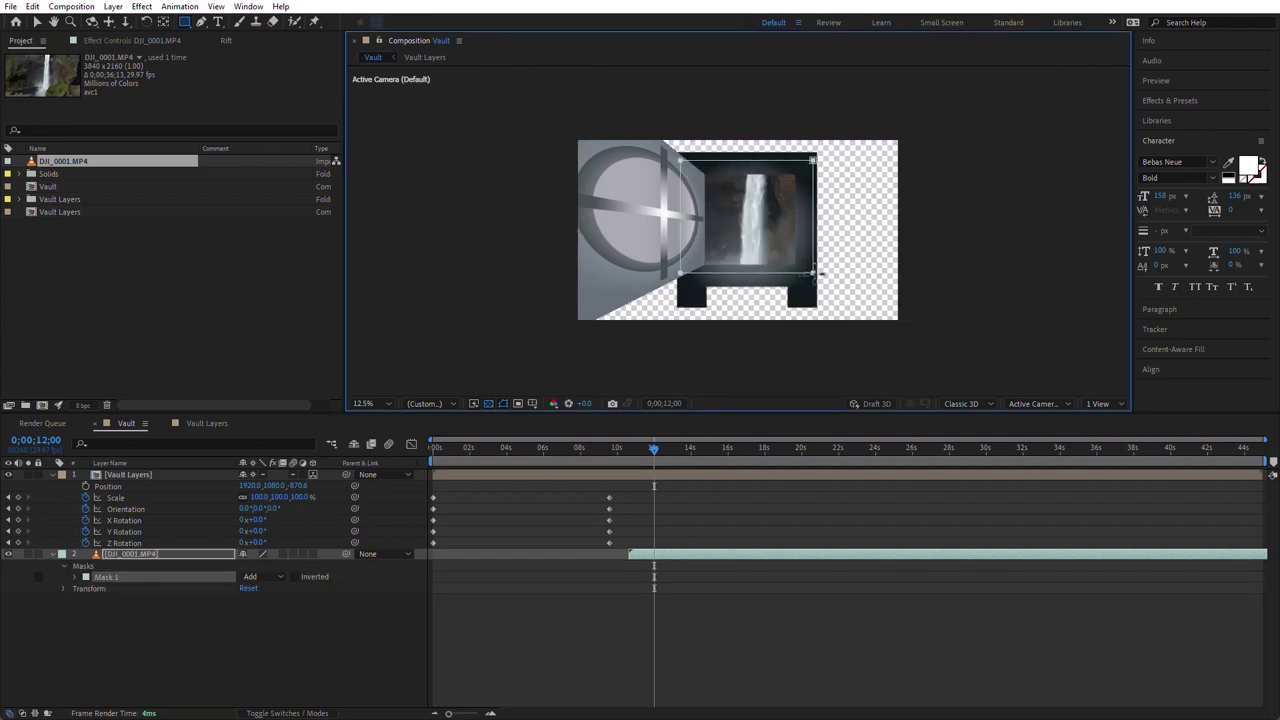
mouse_move(653, 449)
left_mouse_down()
mouse_move(596, 443)
mouse_move(666, 455)
left_mouse_up()
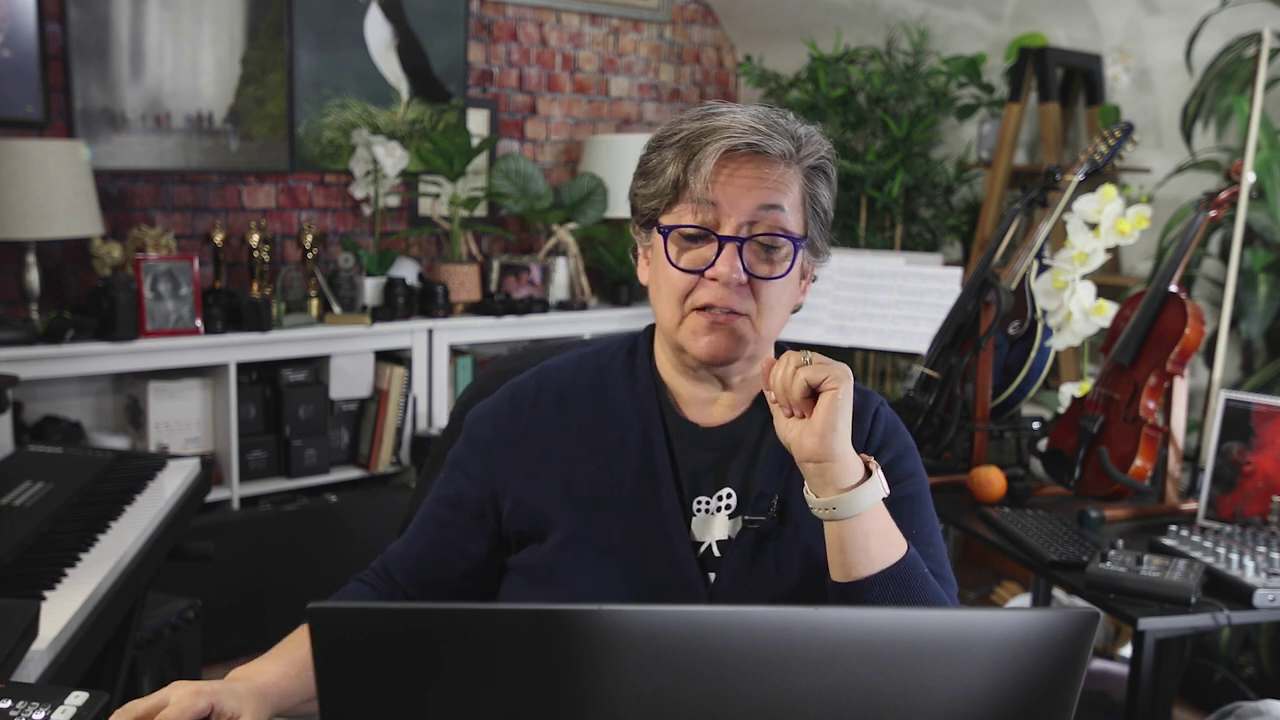
- Keyframe the Position of Vault Layers at 0;00;12;07 and set its Z position to -1286.6 at 0;00;15;16
left_click_drag(591, 456, 657, 458)
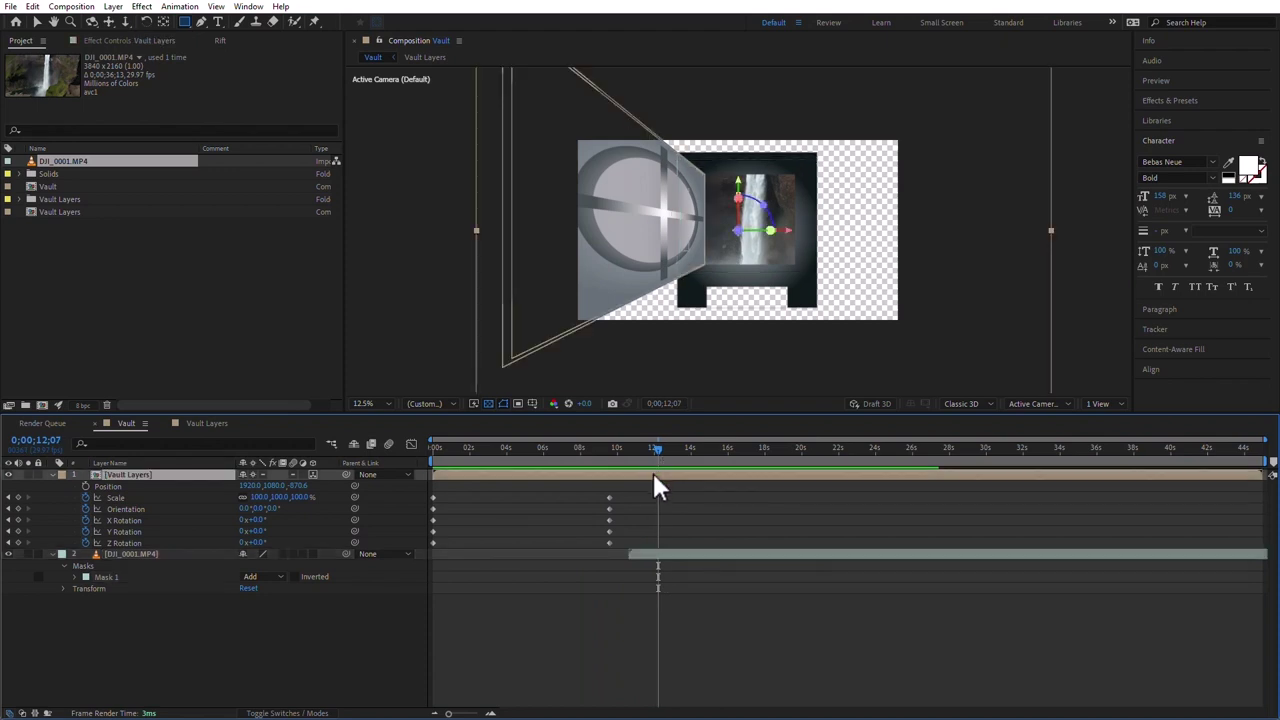
left_click(652, 474)
left_click(85, 486)
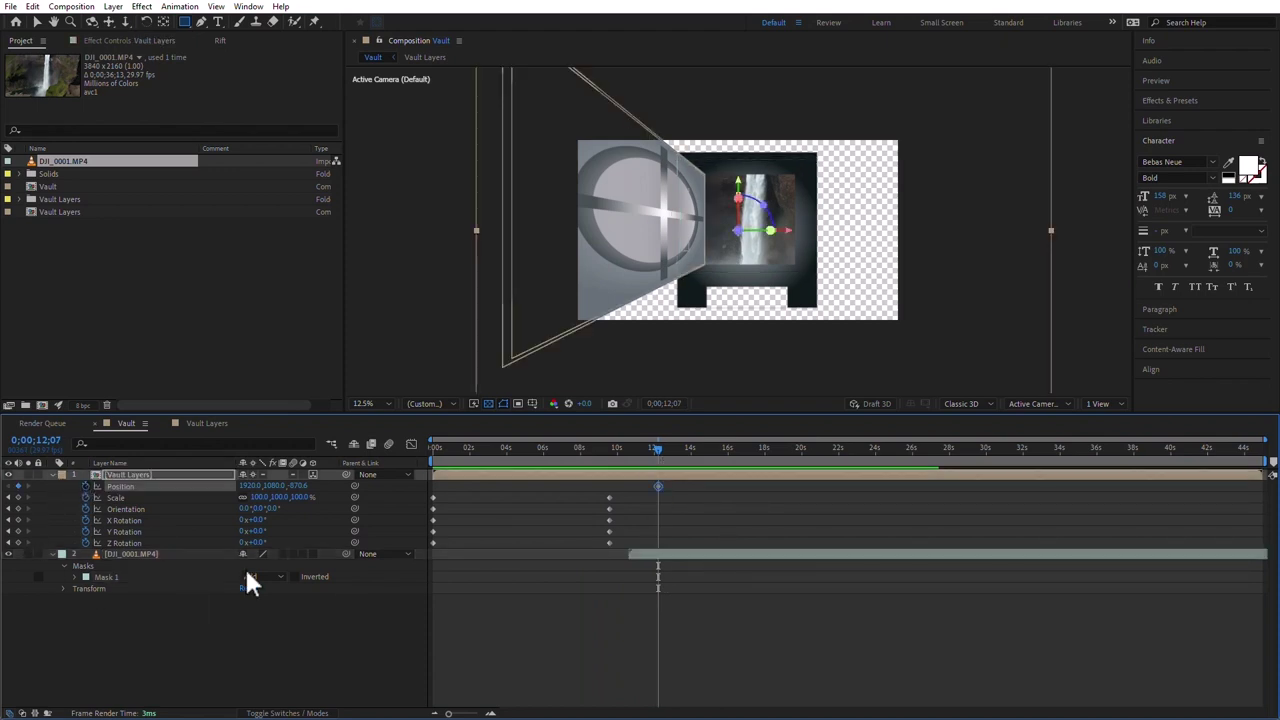
left_click_drag(688, 452, 720, 452)
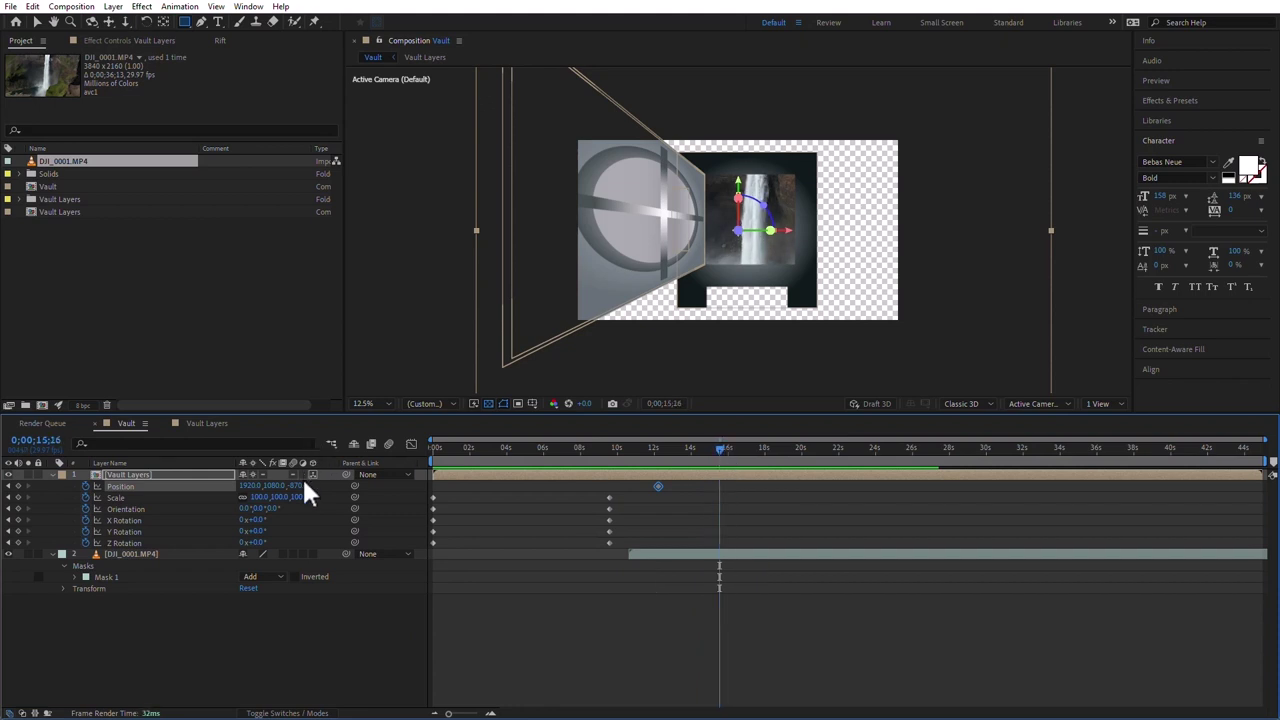
left_click_drag(298, 488, 229, 478)
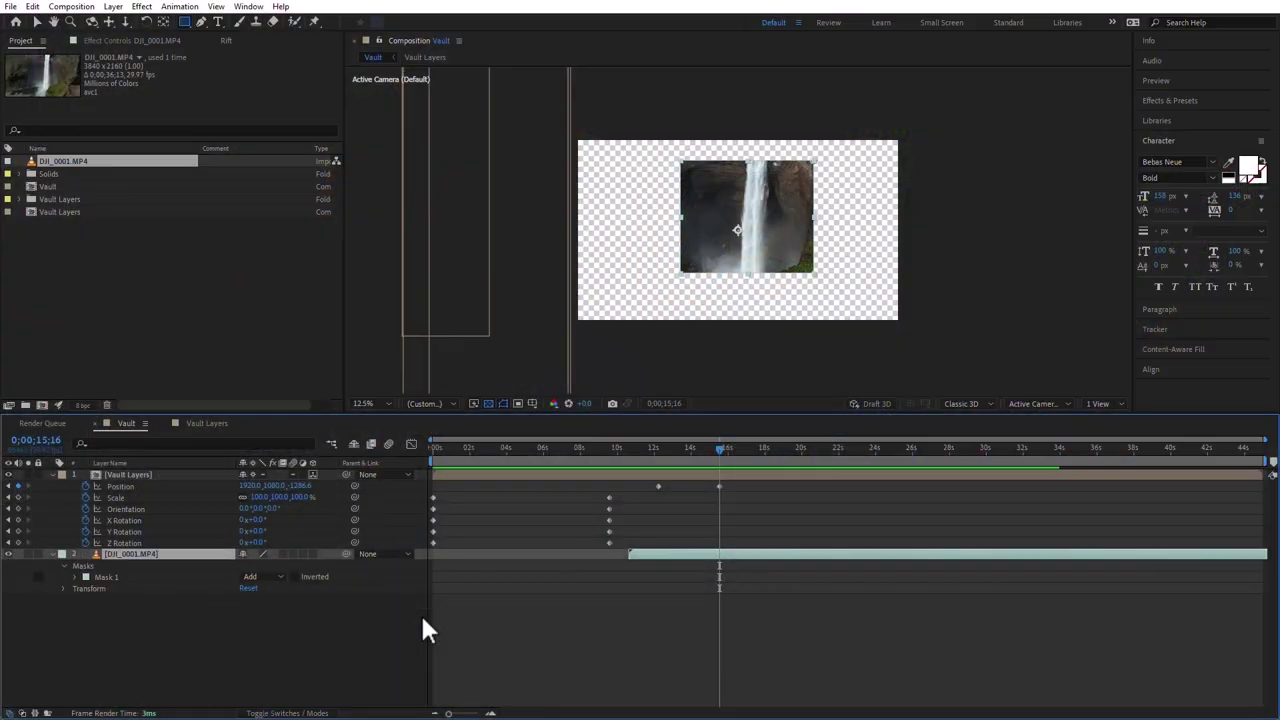
- Add a Mask Path keyframe for Mask 1 on DJI_0001.MP4 at 0;00;12;07
key("m")
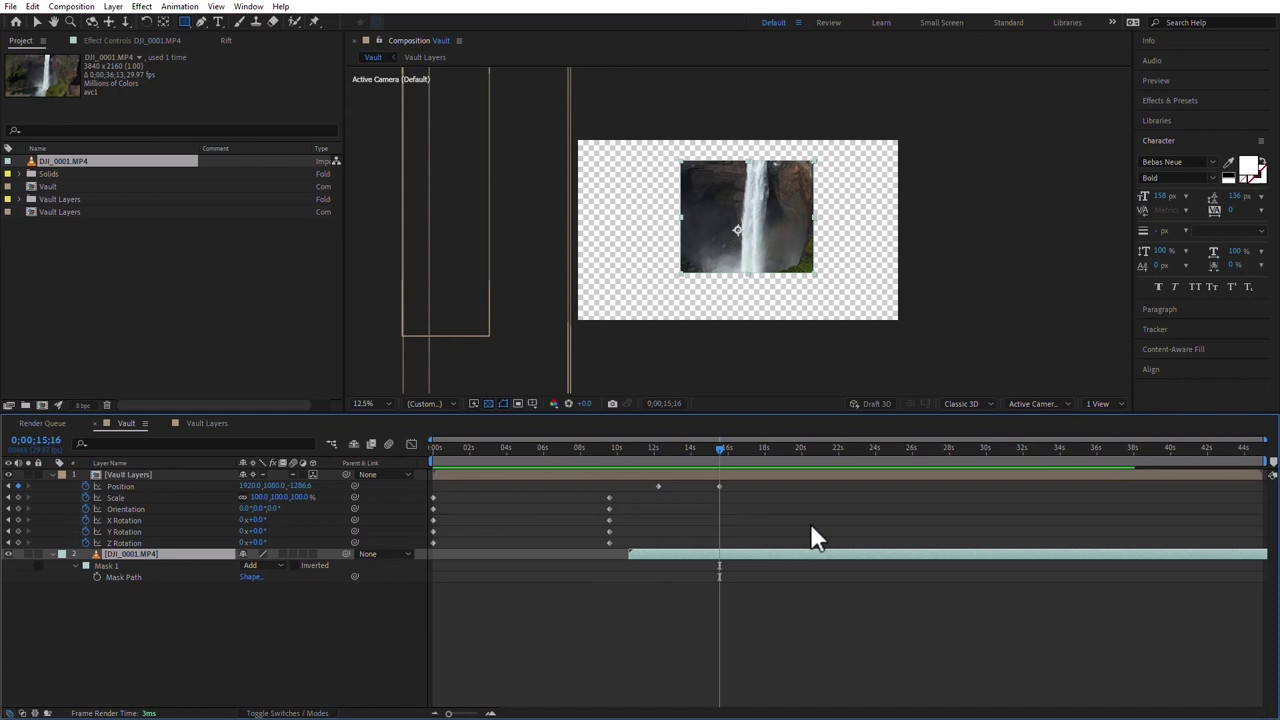
key("j")
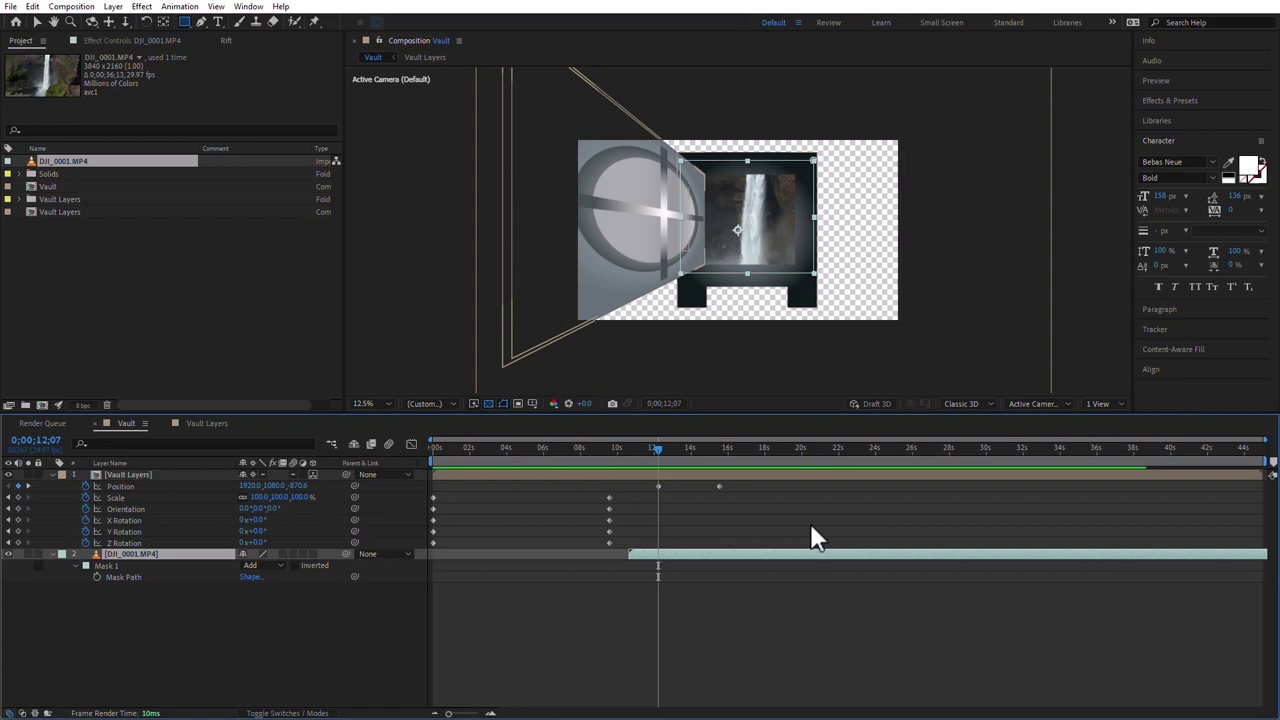
left_click(97, 577)
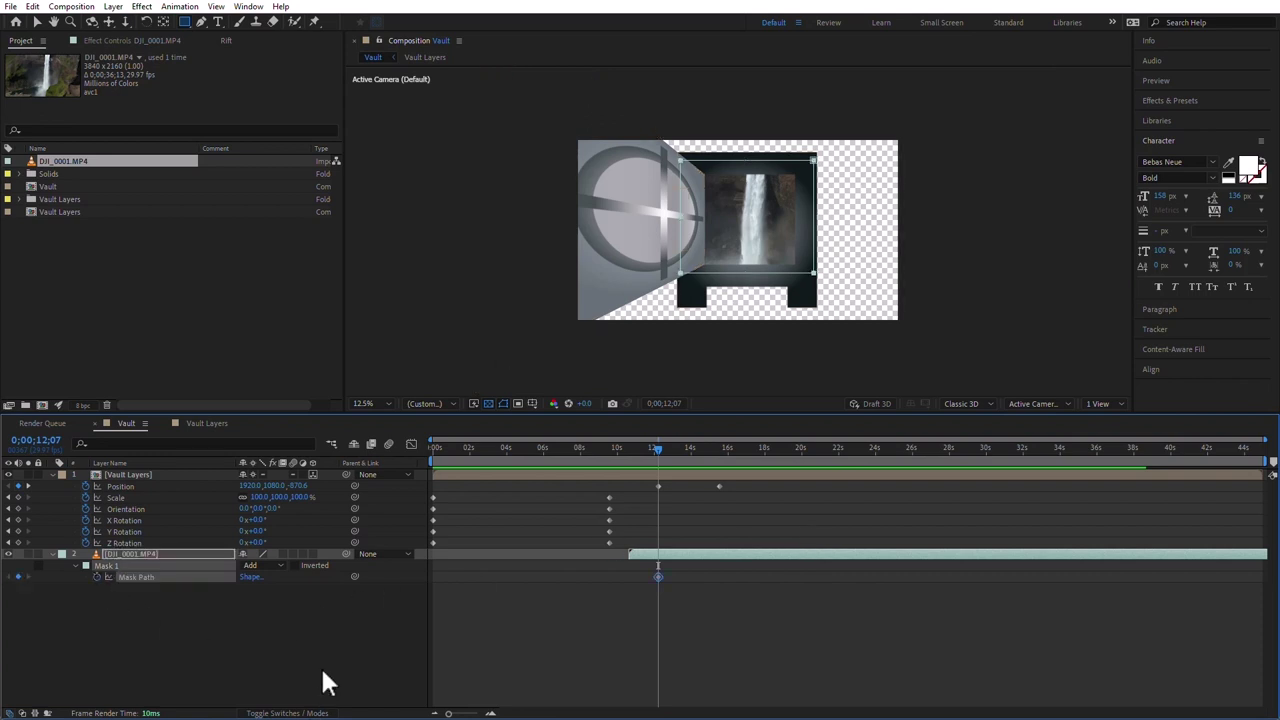
- Enlarge Mask 1 at 0;00;15;16 so its edges sit just outside the composition frame on every side
key("k")
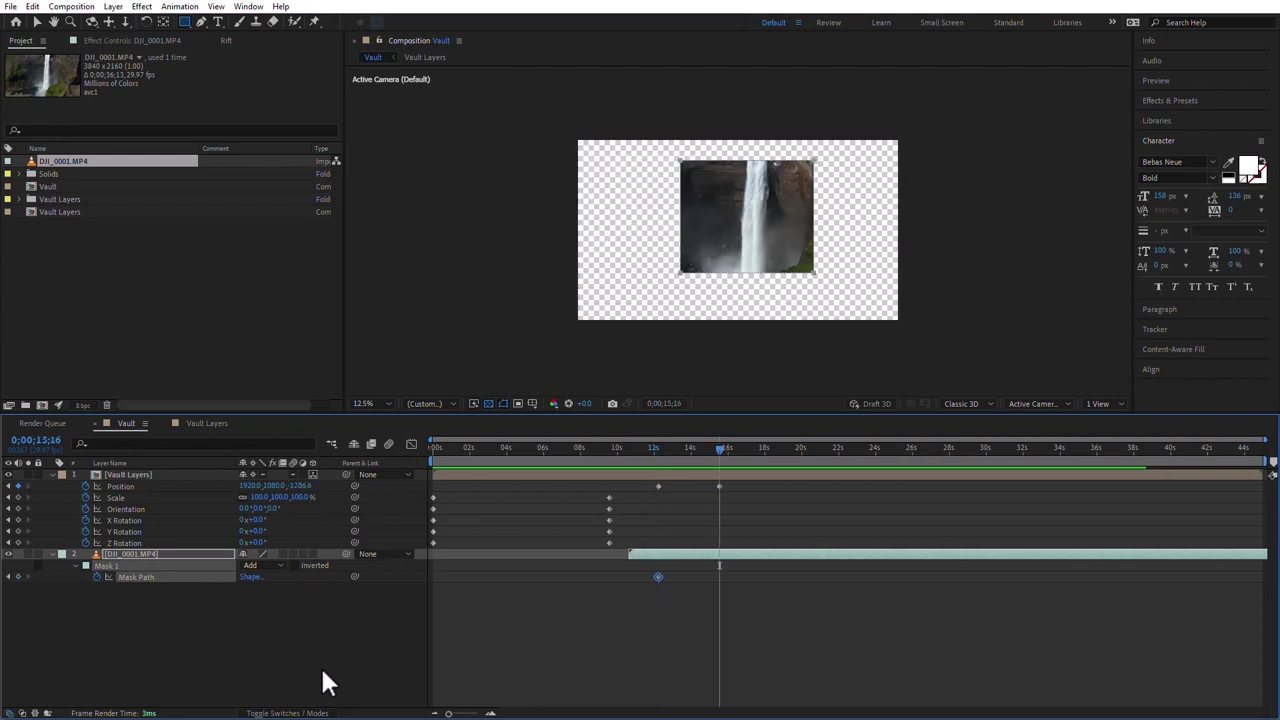
left_click(135, 577)
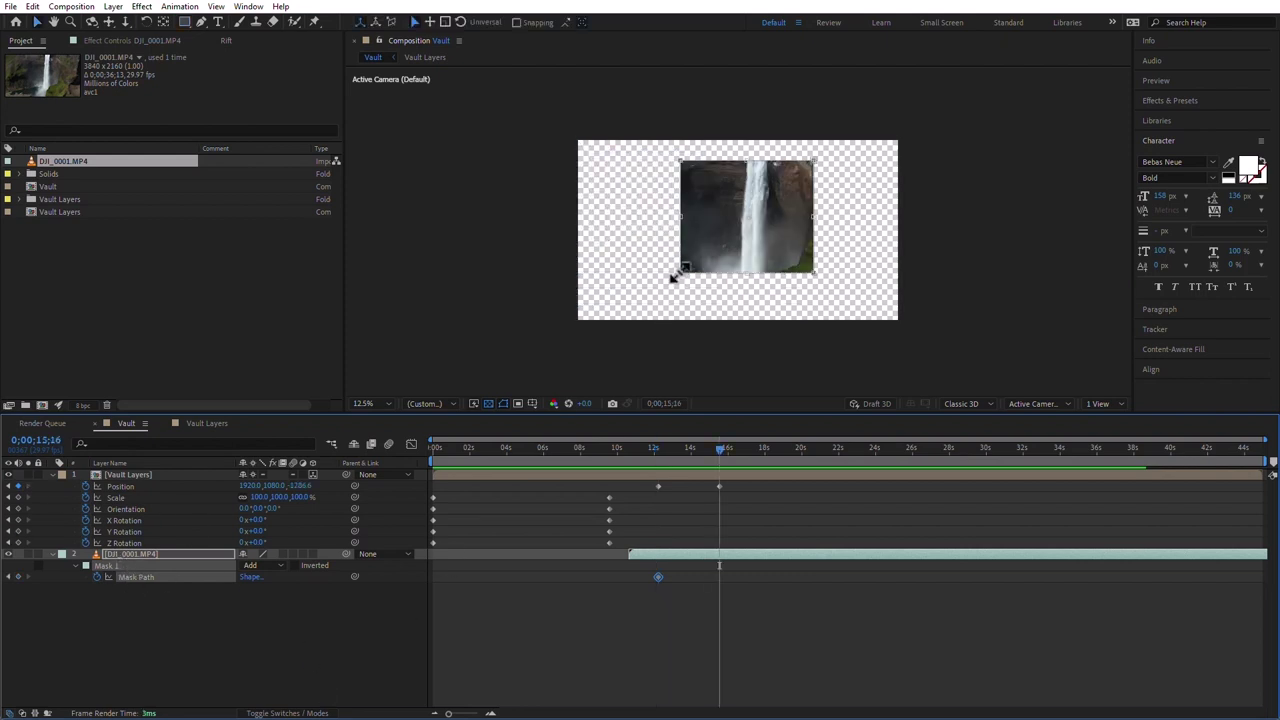
left_click_drag(678, 272, 523, 337)
left_click_drag(818, 156, 981, 89)
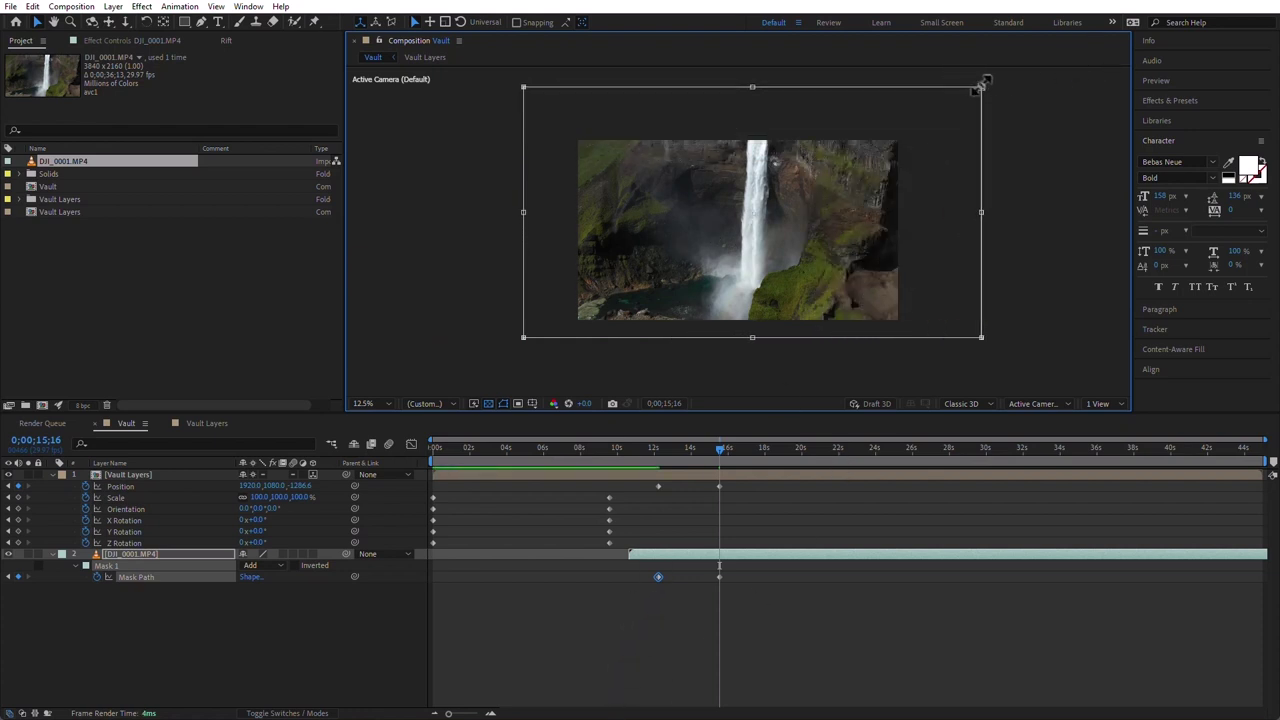
left_click_drag(981, 87, 910, 130)
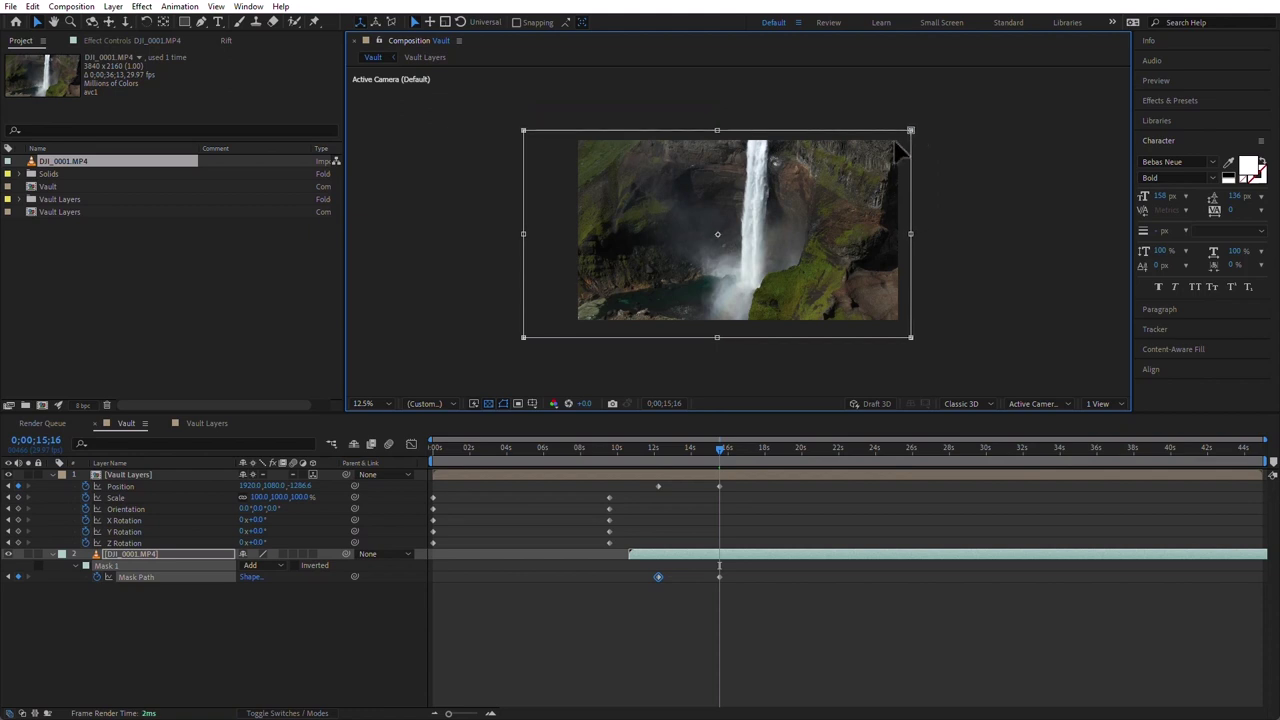
left_click_drag(523, 234, 564, 234)
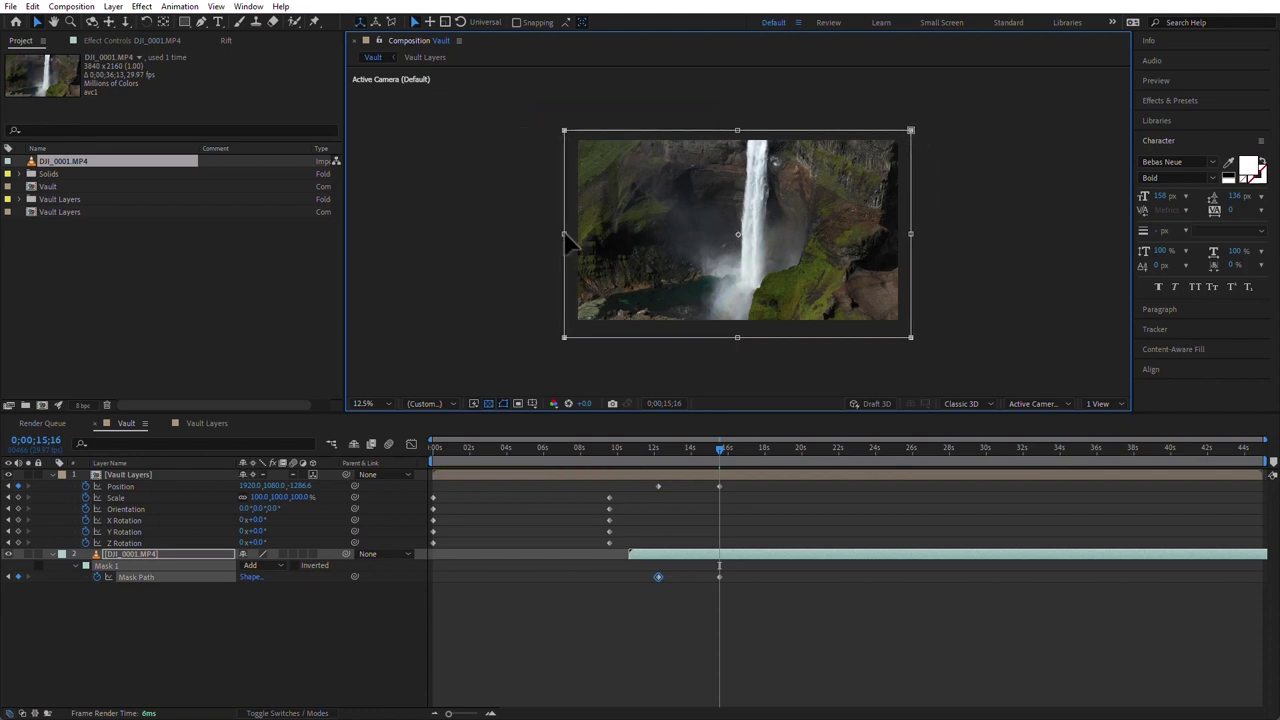
- Narrow Mask 1 at 0;00;12;24 so both of its side edges stay within the vault
left_click(669, 450)
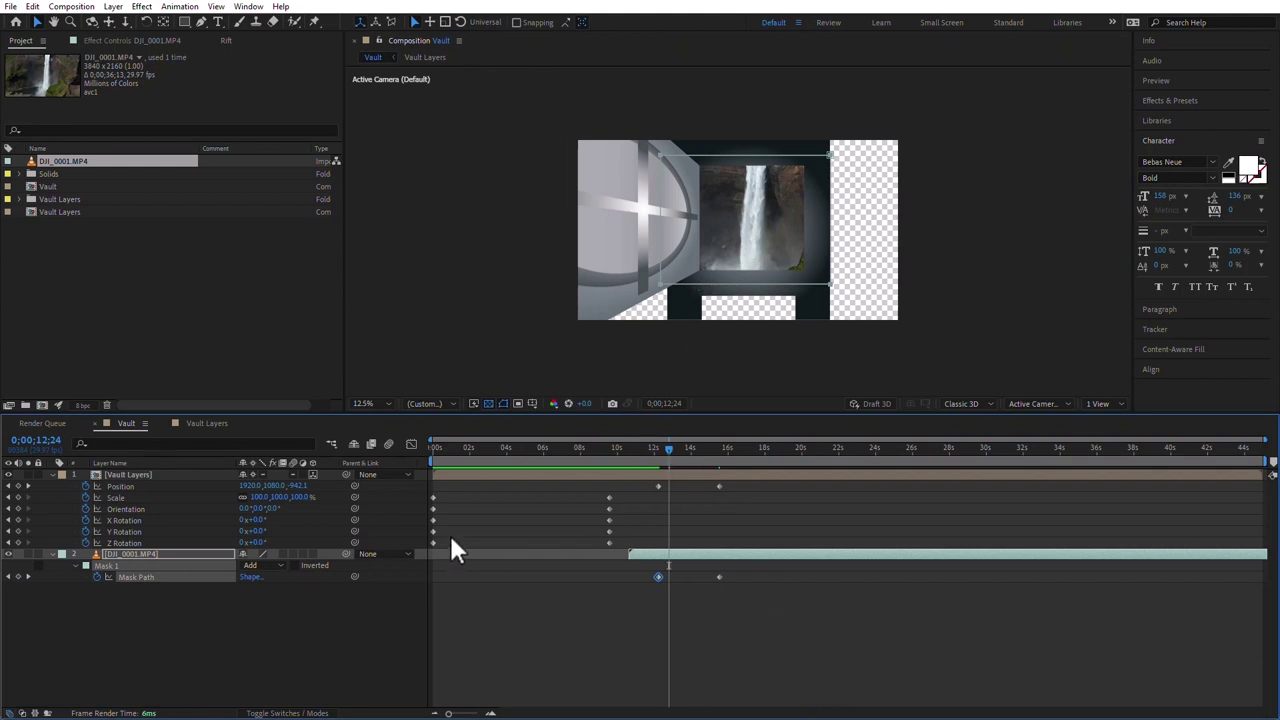
key("ctrl+t")
left_click_drag(831, 156, 825, 156)
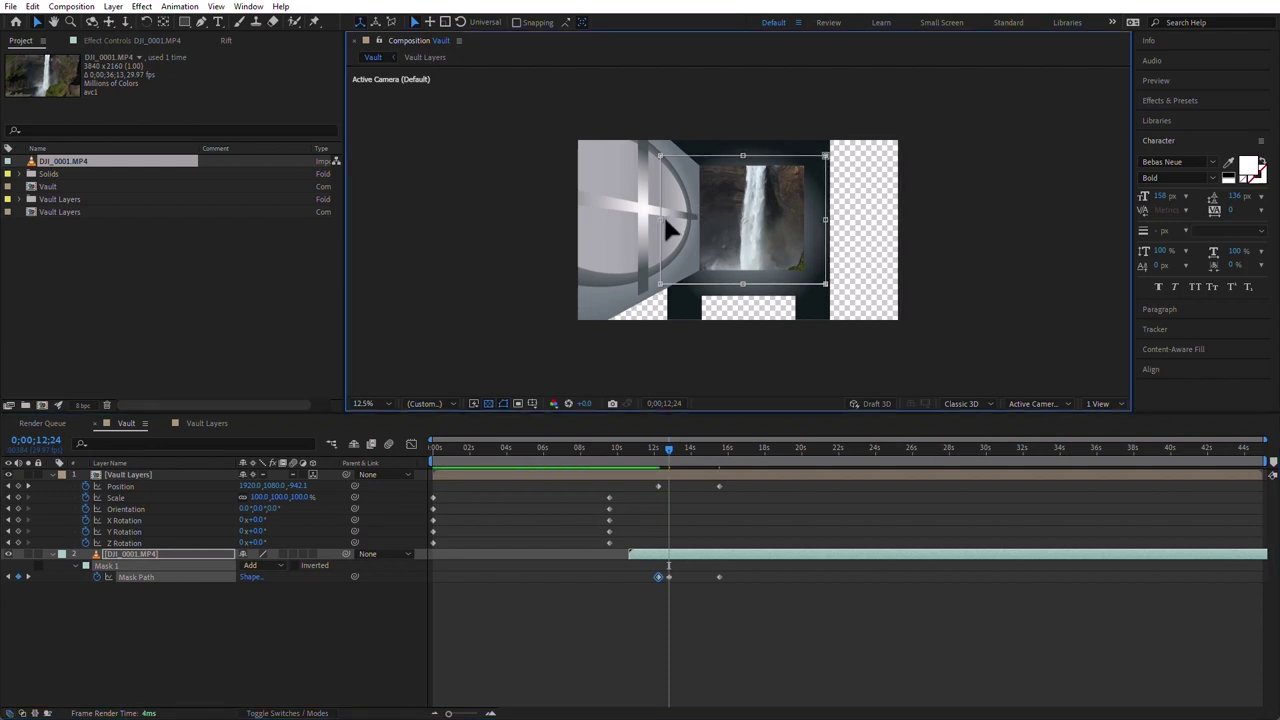
left_click_drag(666, 221, 673, 221)
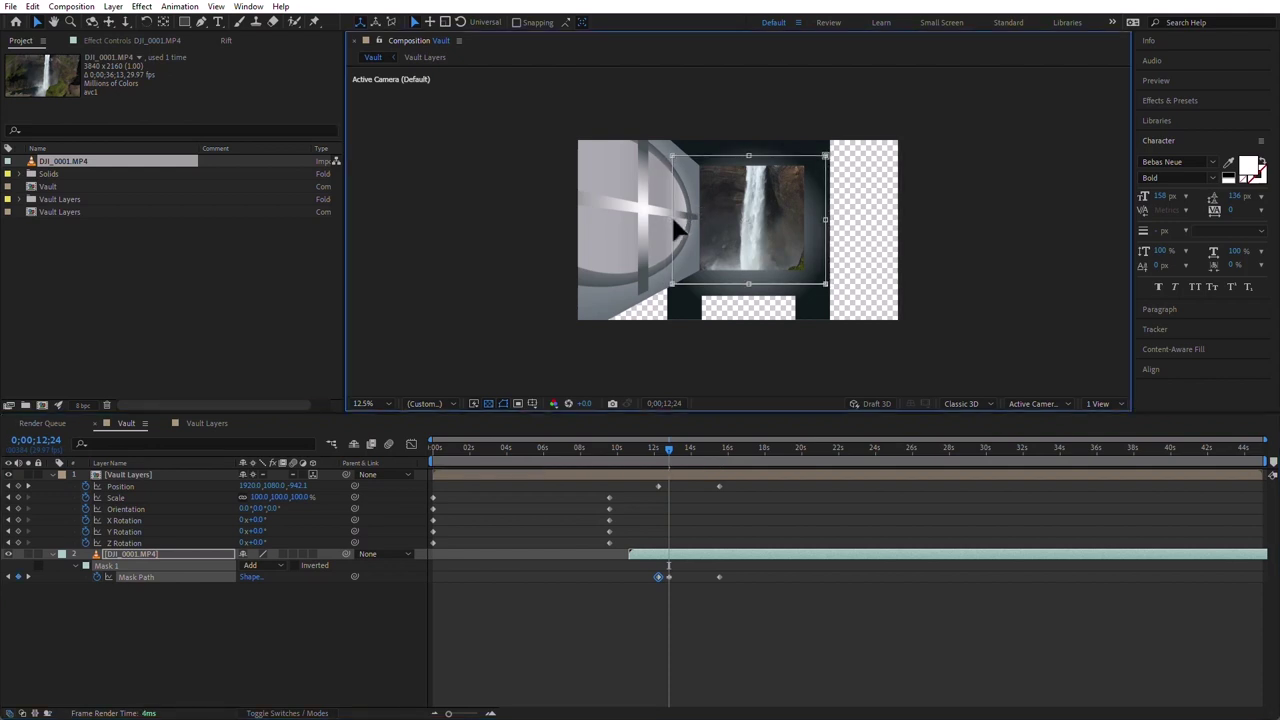
- Extend the right edge of Mask 1 beyond the composition frame at 0;00;14;28
left_click(709, 457)
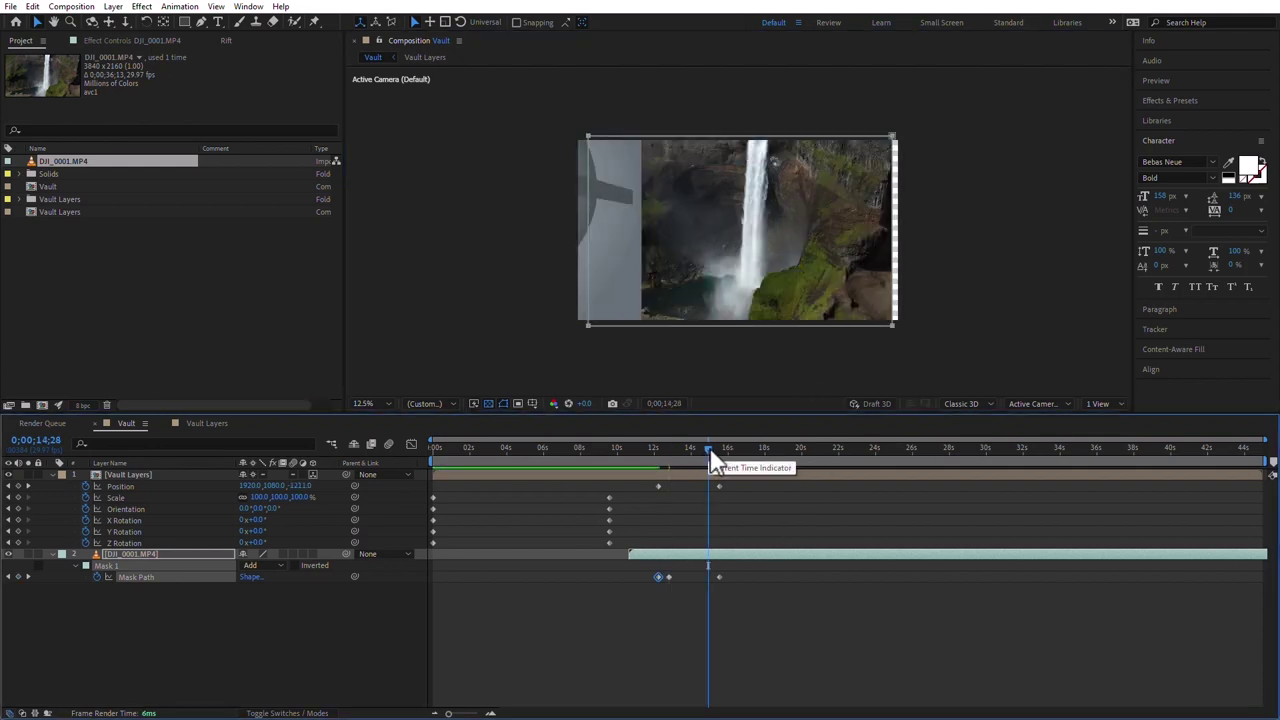
left_click(900, 136)
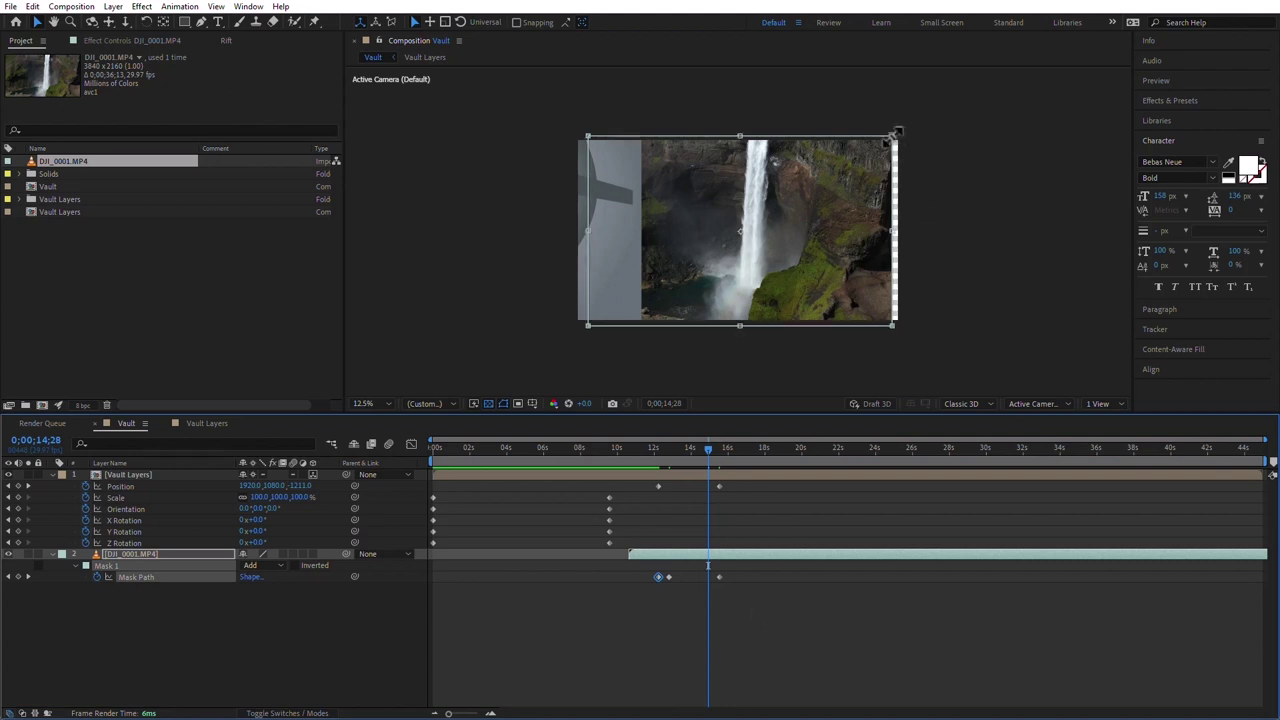
left_click_drag(897, 133, 910, 133)
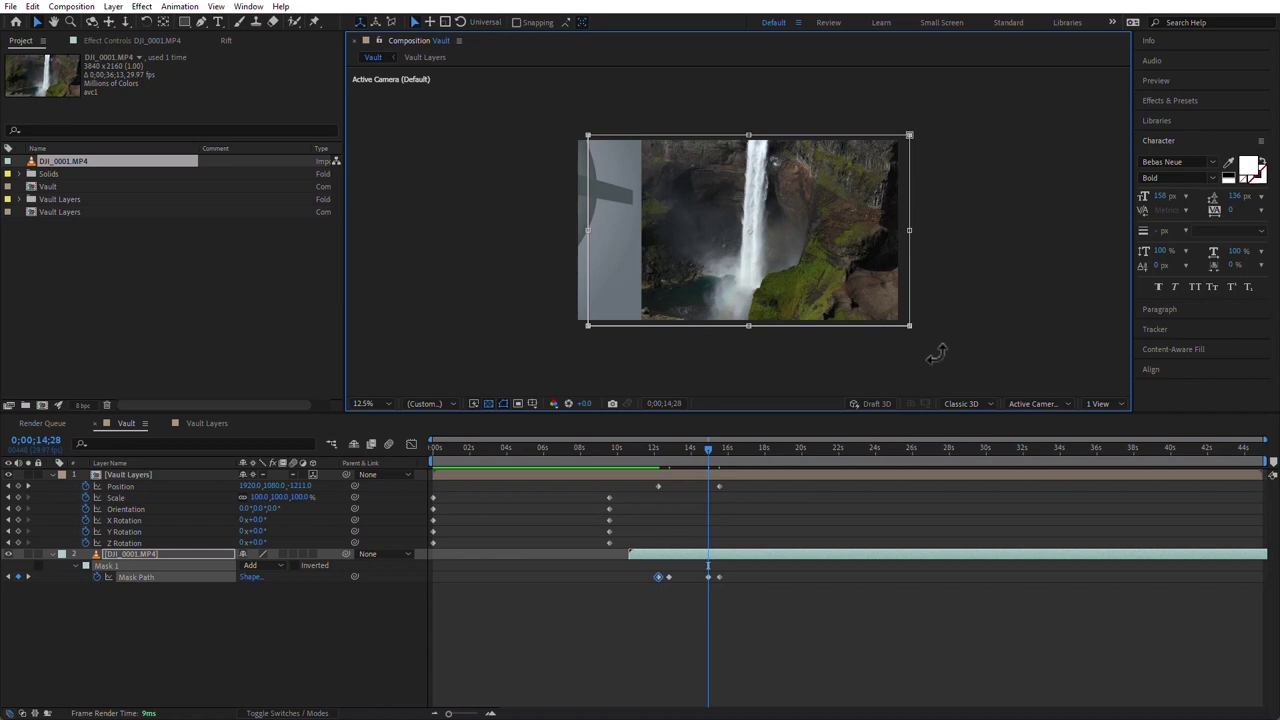
- Raise the upper edge of Mask 1 above the frame at 0;00;13;21 and preview the reveal from 0;00;10;10
left_click(678, 447)
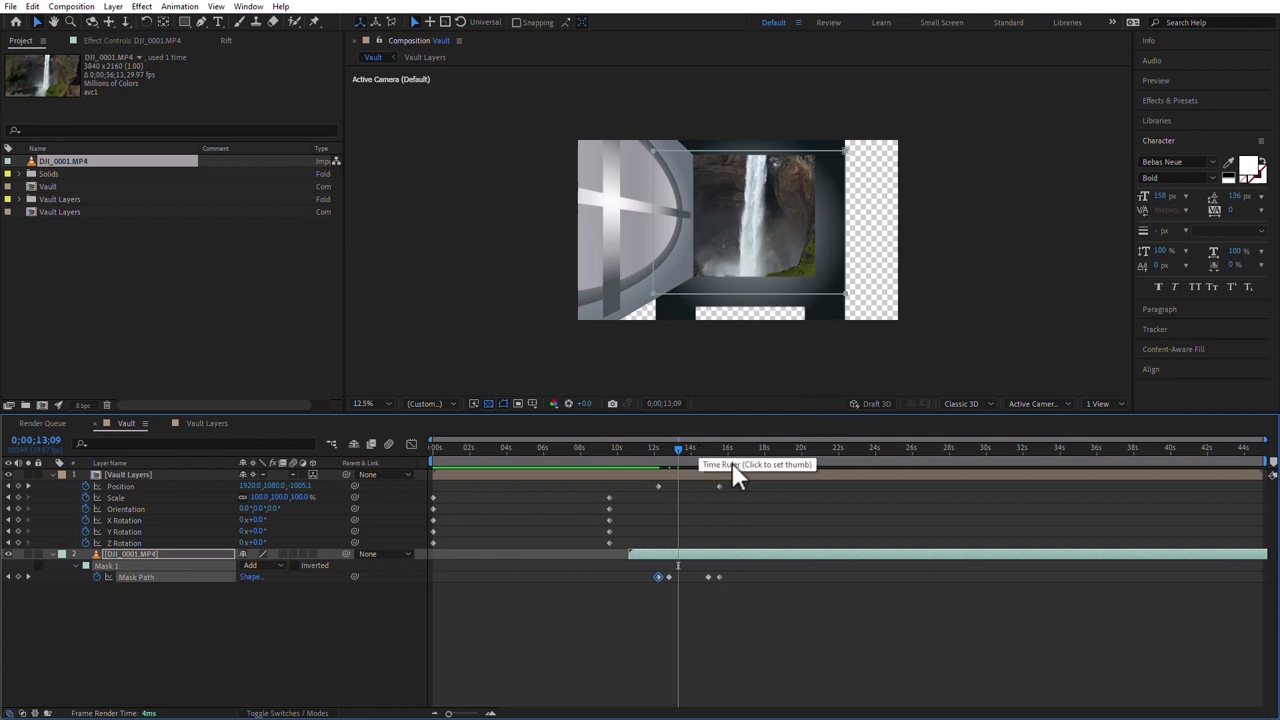
left_click(683, 448)
mouse_move(684, 448)
left_mouse_down()
mouse_move(701, 444)
mouse_move(685, 446)
left_mouse_up()
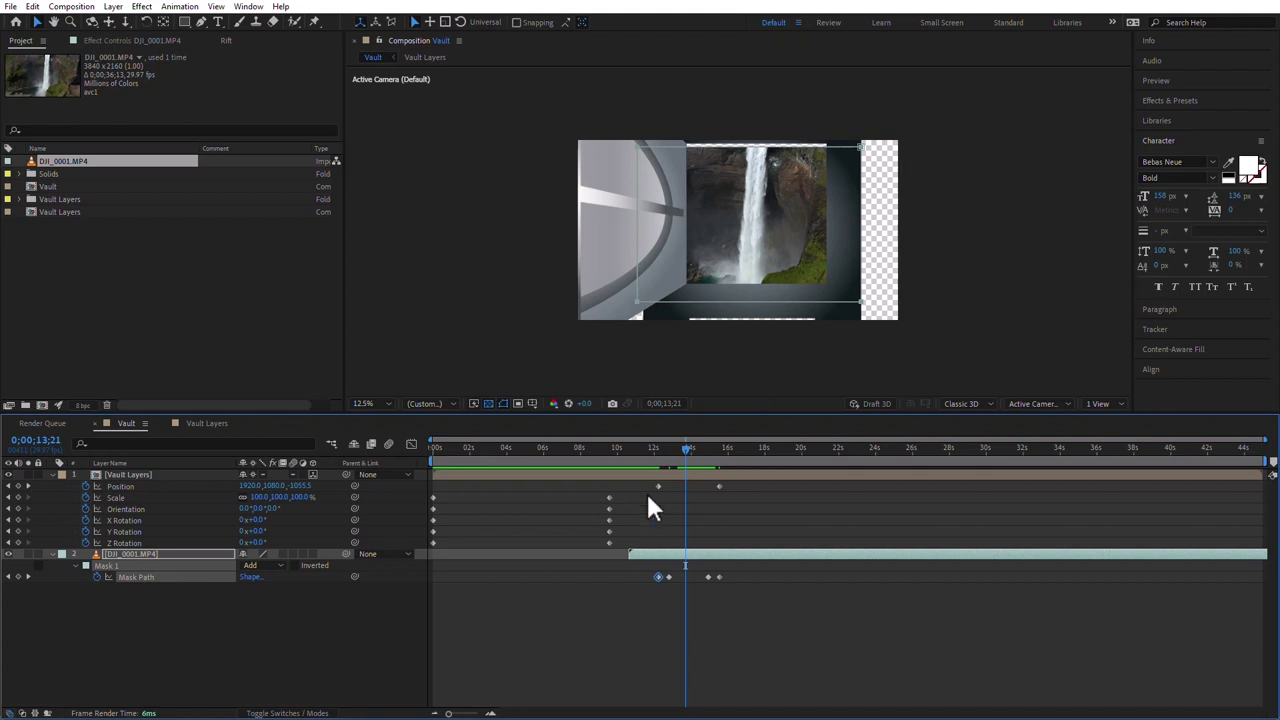
left_click(141, 578)
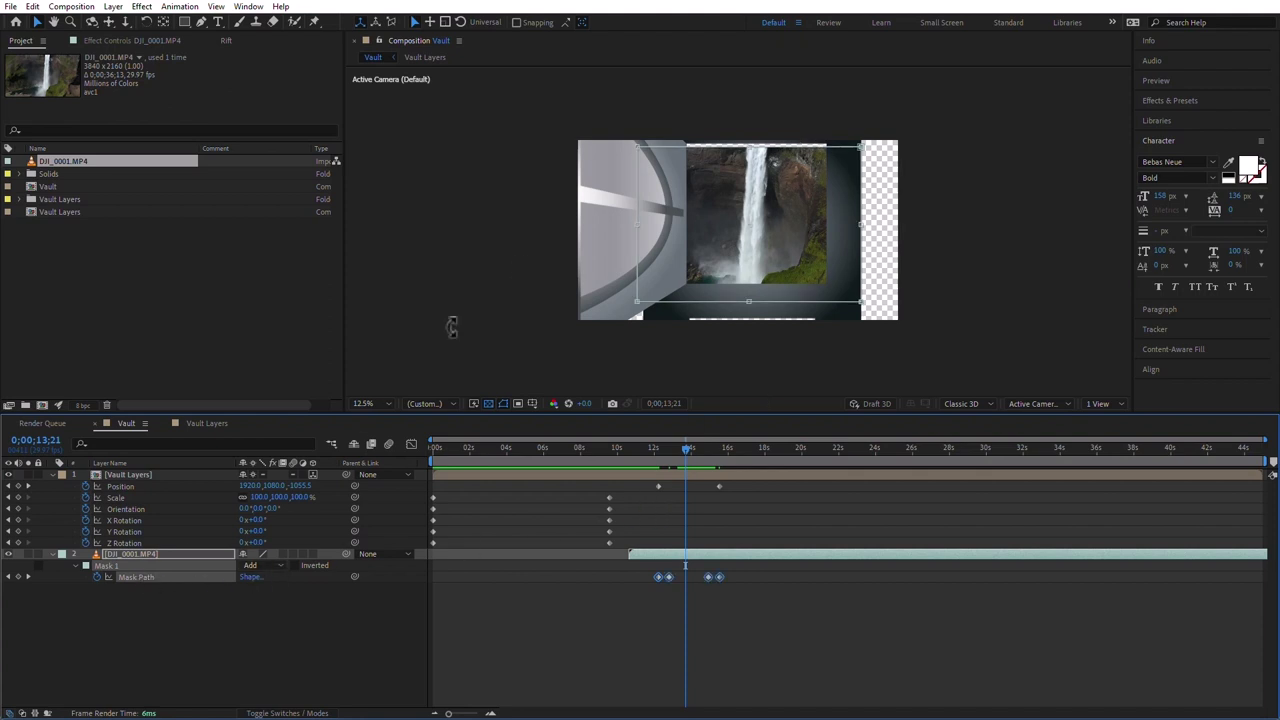
left_click_drag(751, 146, 749, 125)
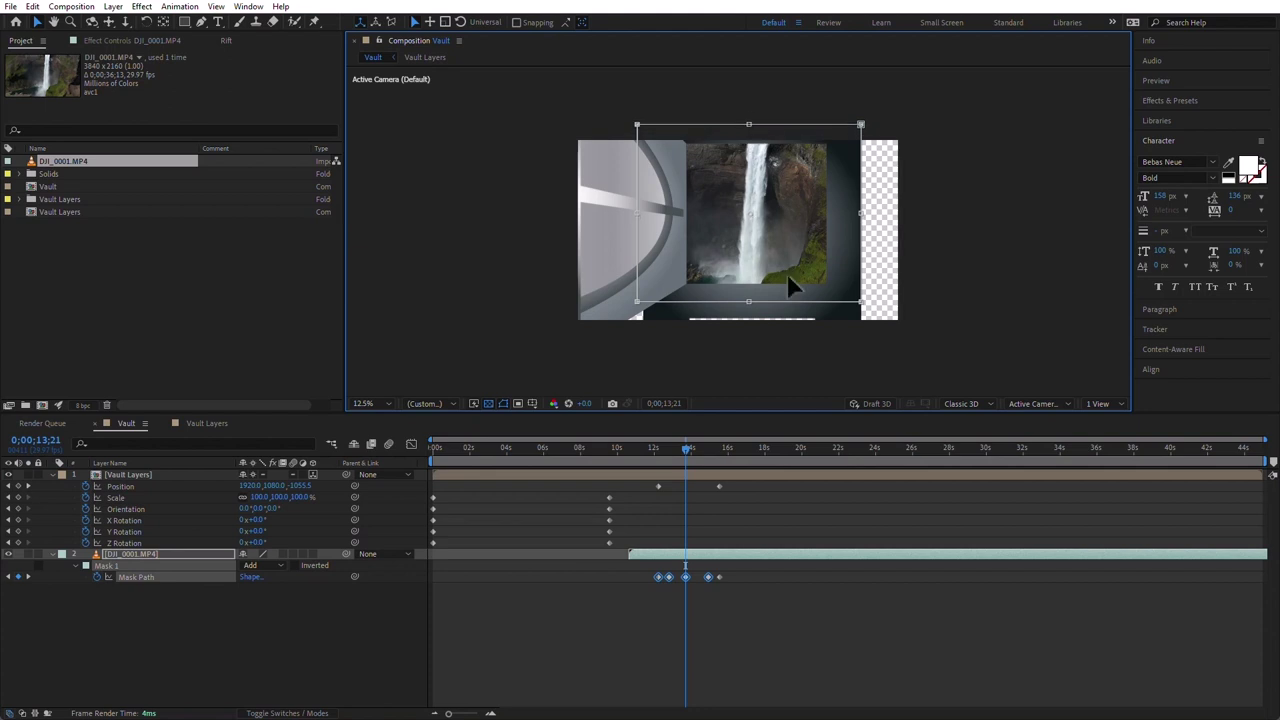
left_click_drag(686, 446, 625, 455)
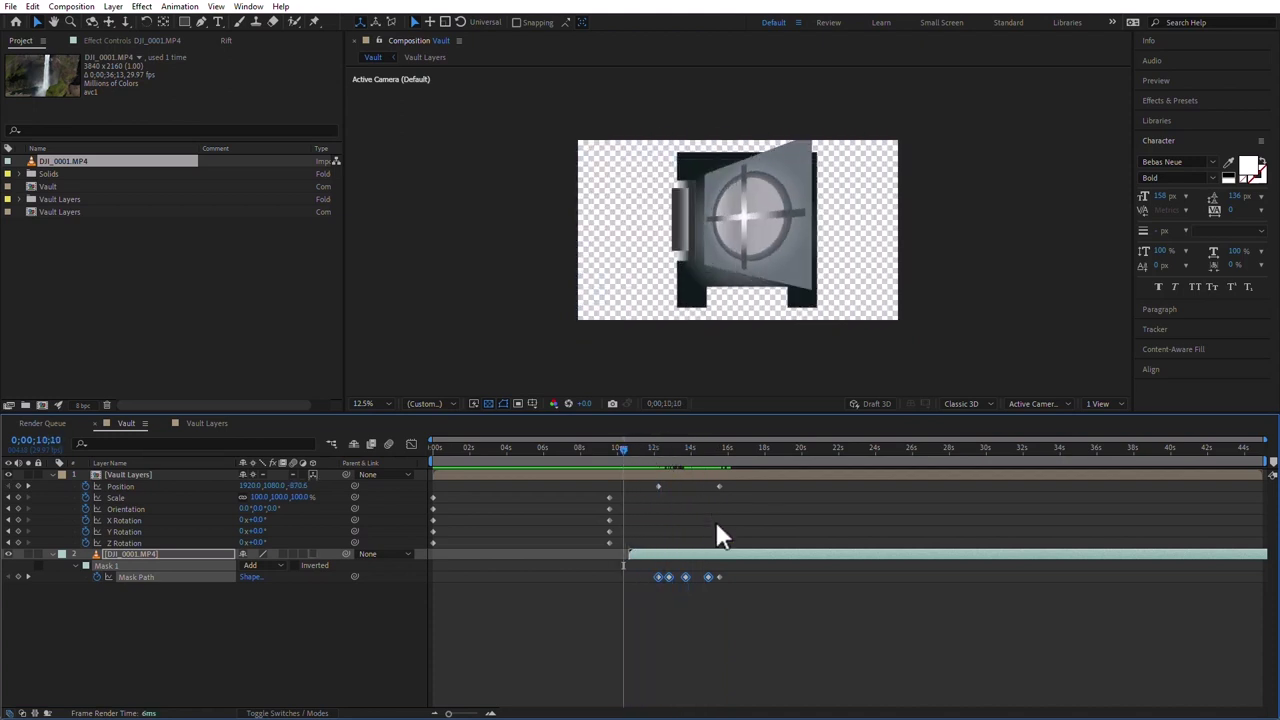
key("space")
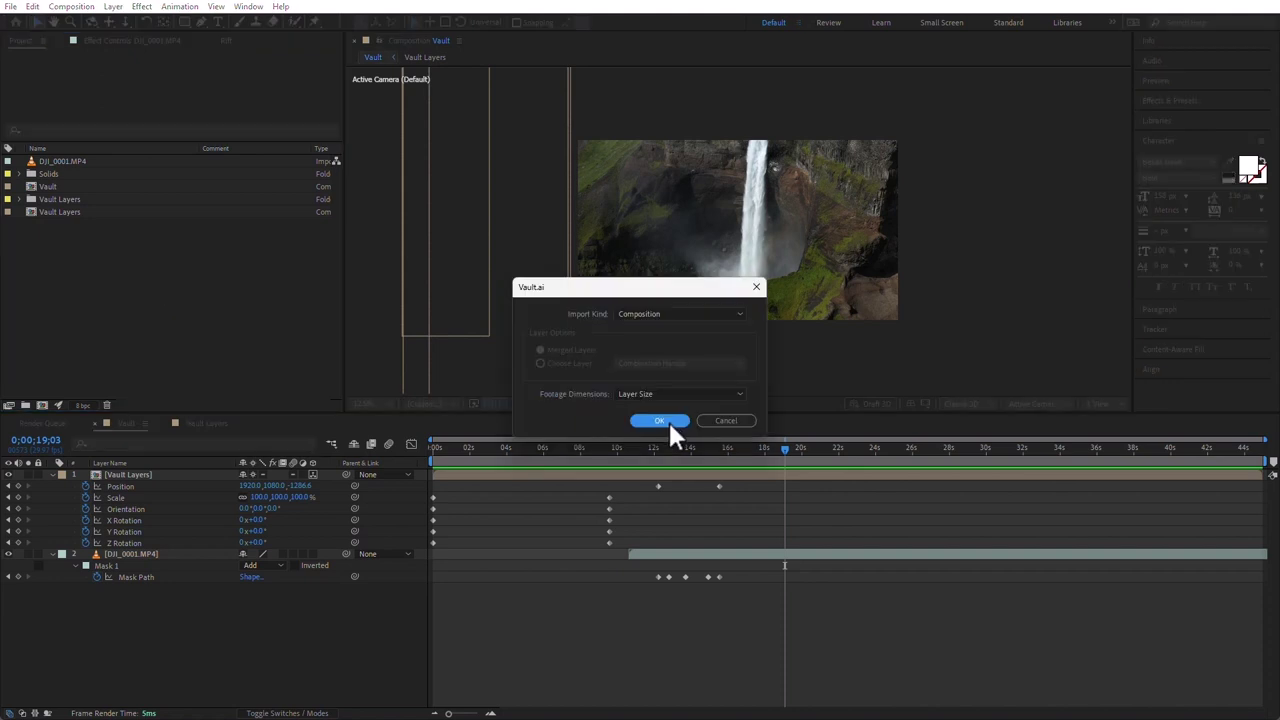
- Import Vault.ai as a composition with Layer Size footage and give Vault 2 the UHD (4K) 3840x2160 29.97 fps preset
left_click(668, 419)
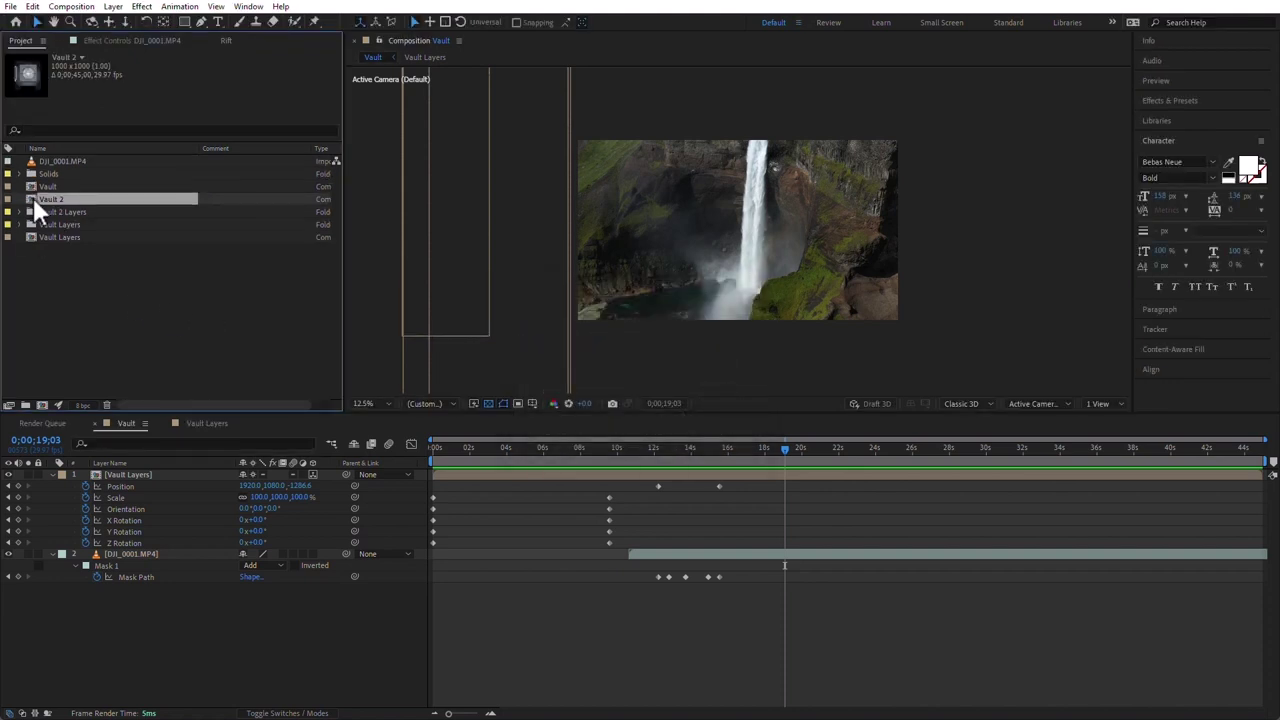
double_click(33, 197)
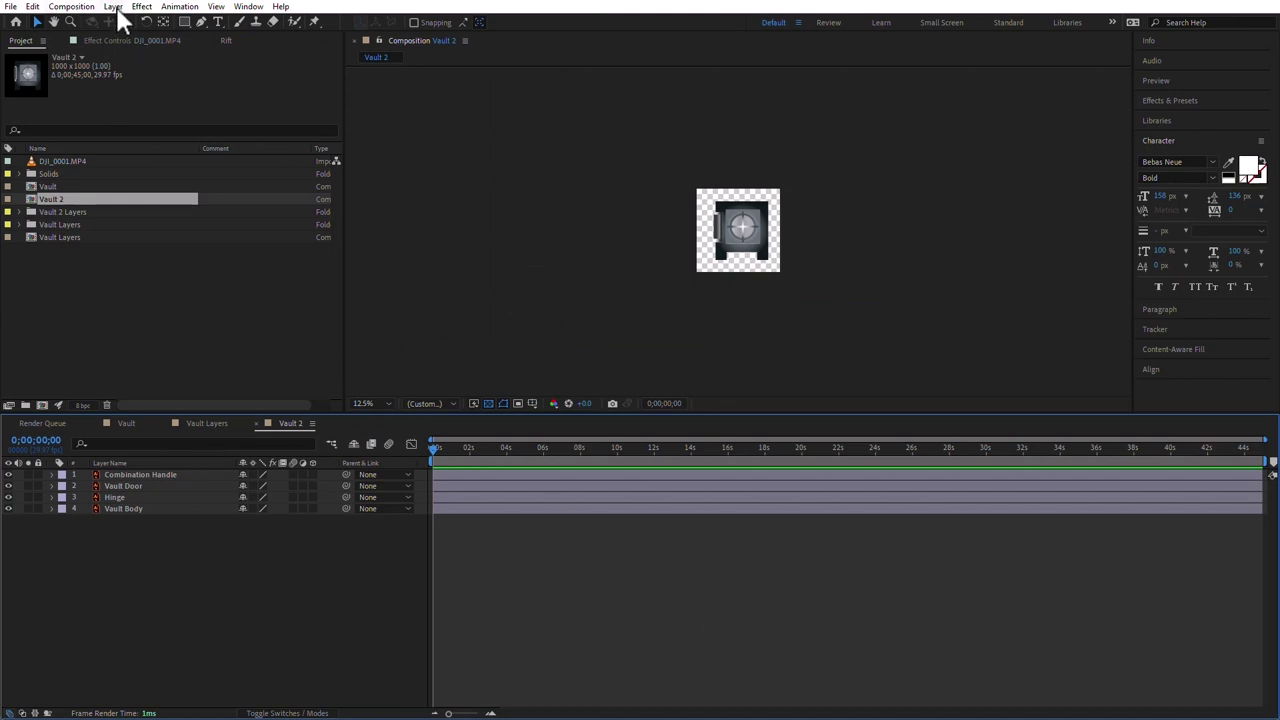
left_click(88, 8)
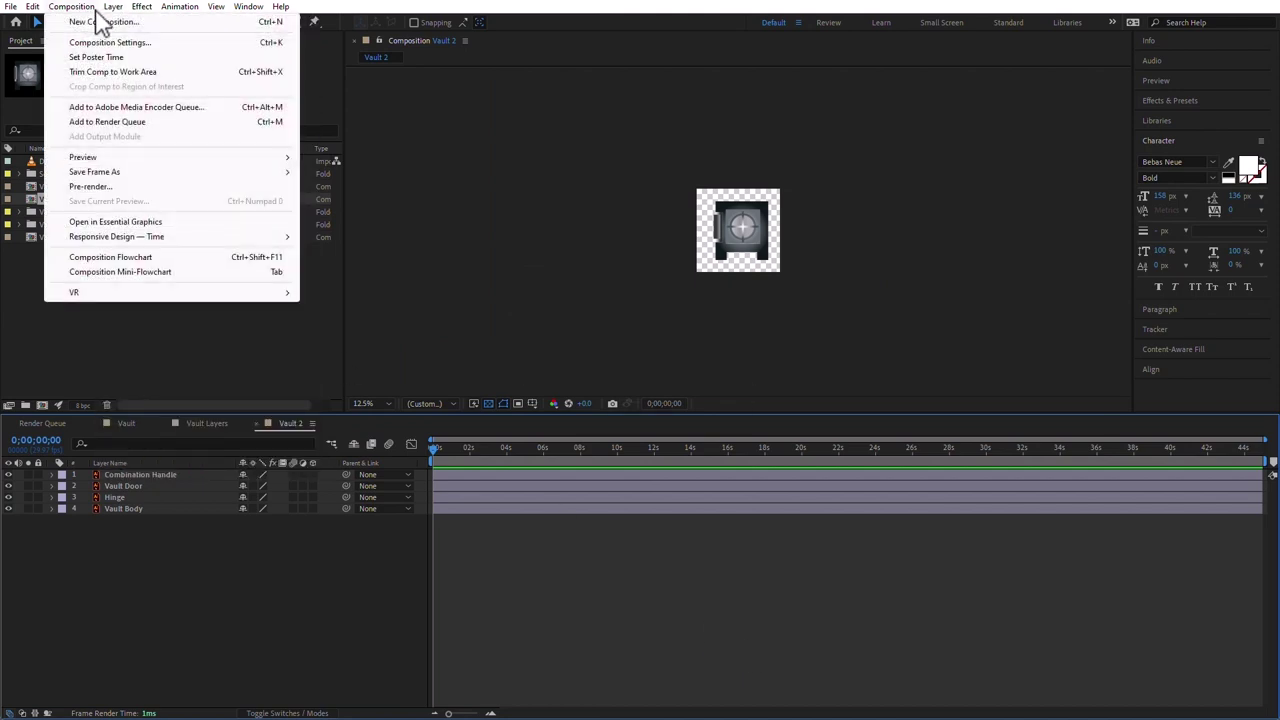
left_click(108, 43)
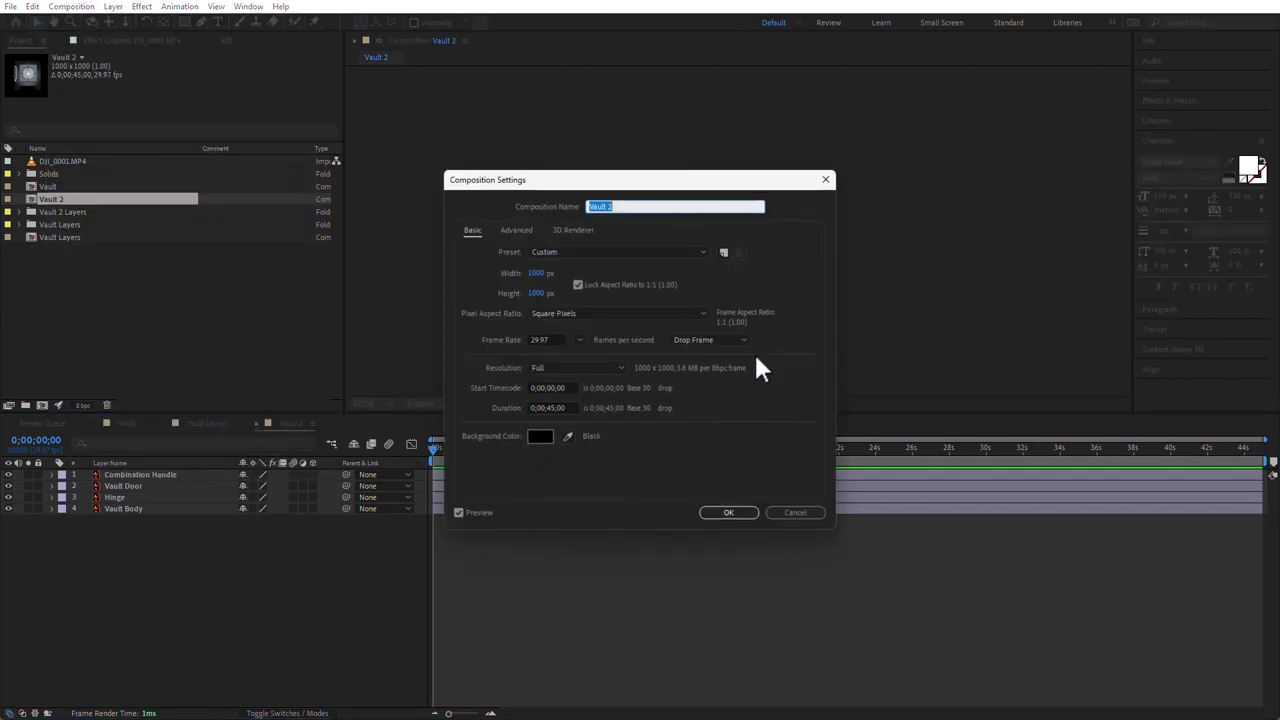
left_click(553, 251)
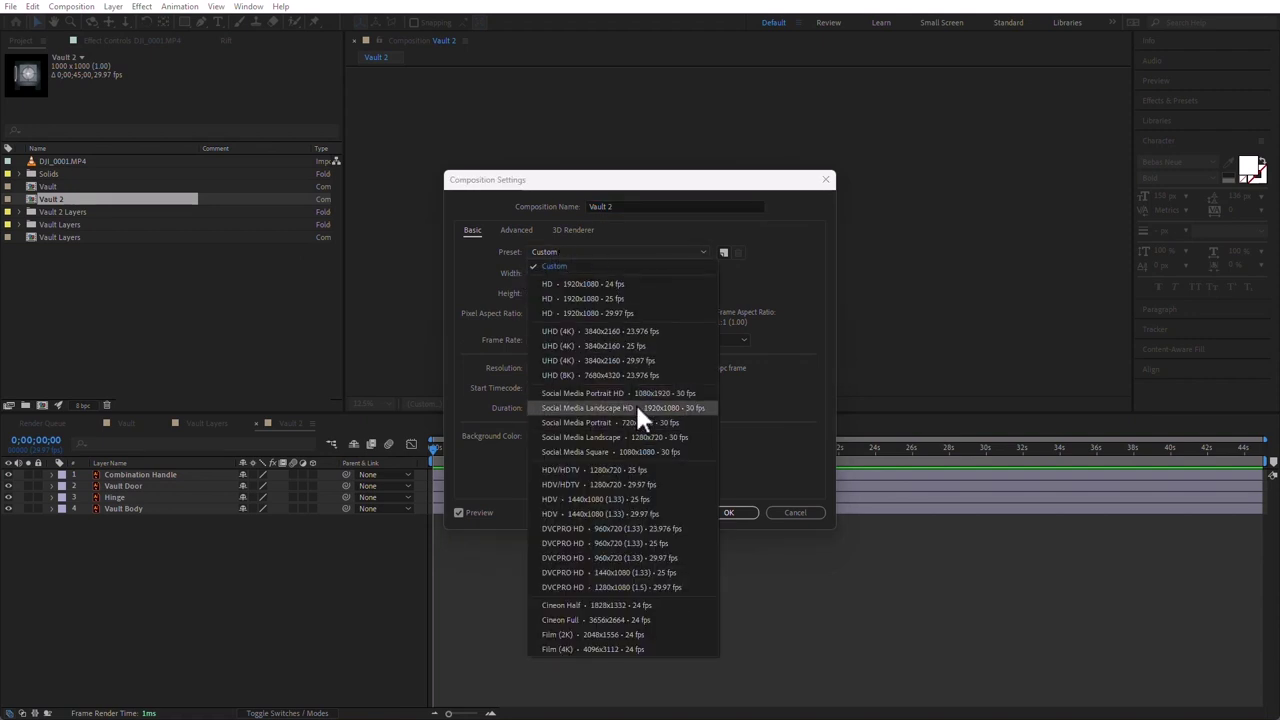
left_click(638, 360)
left_click(744, 515)
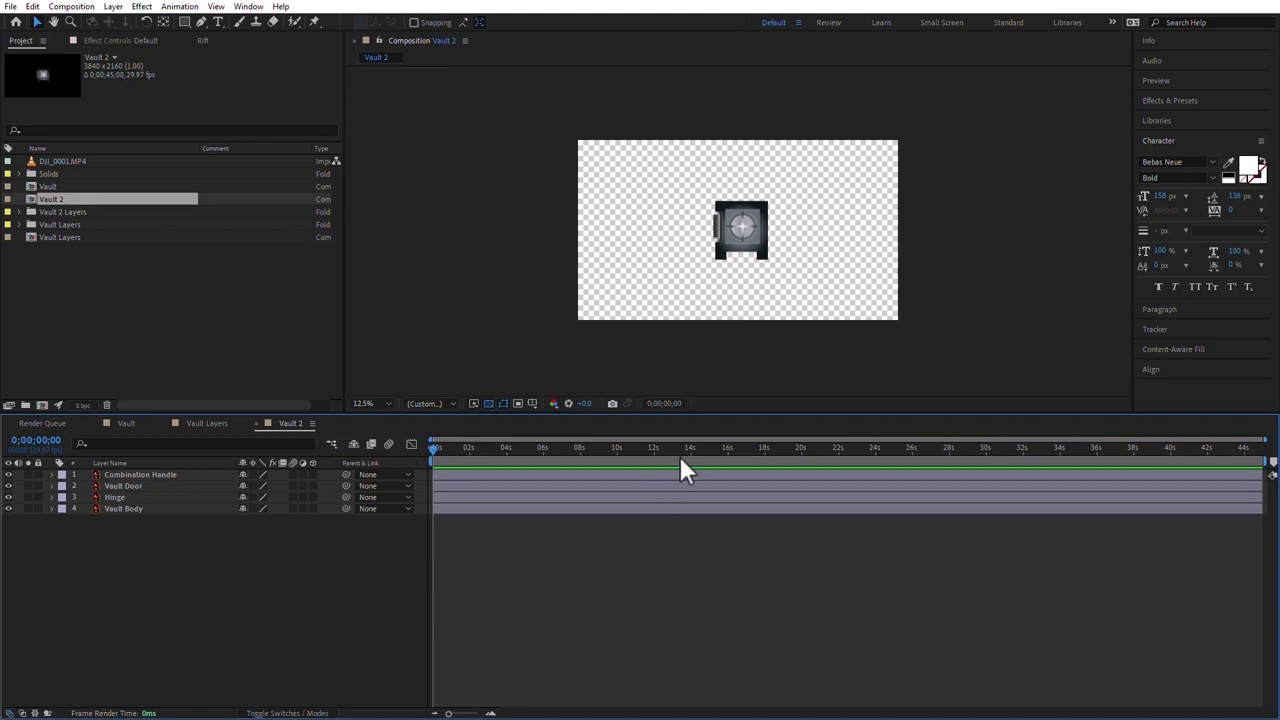
- Make all four Vault 2 layers 3D with the Cinema 4D renderer and expand the Geometry Options of Combination Handle
left_click_drag(313, 474, 313, 520)
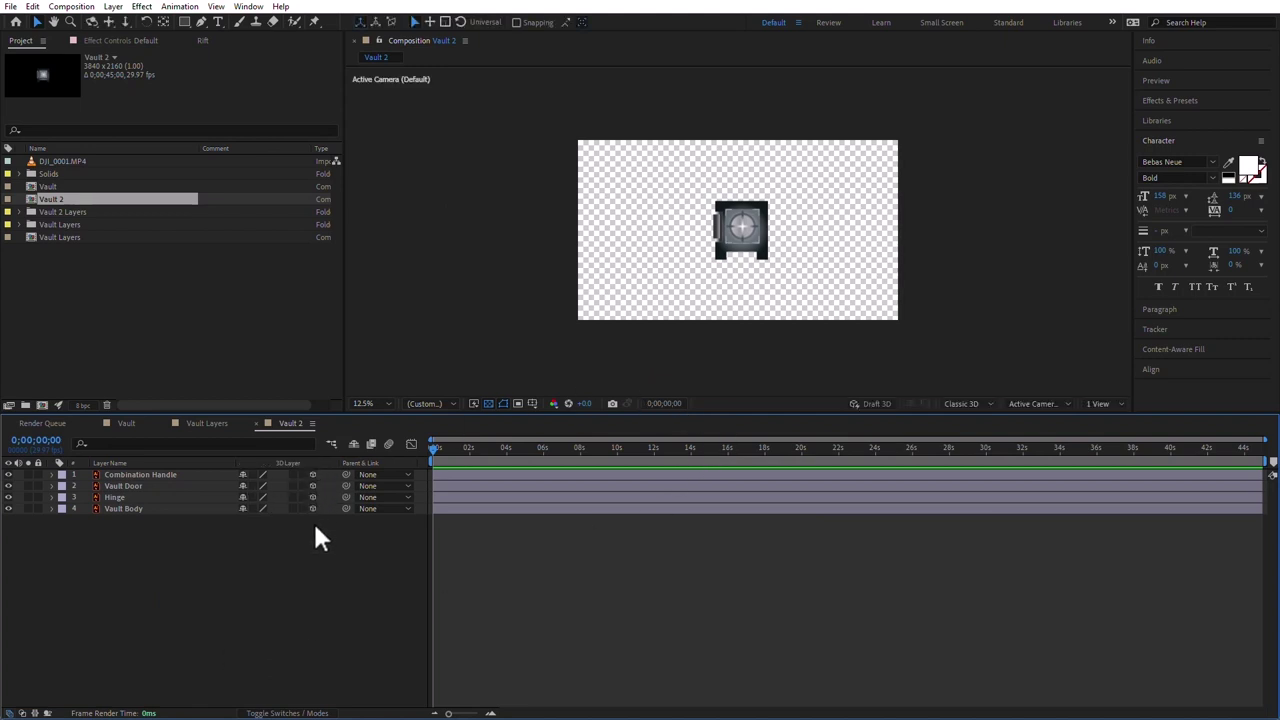
left_click(984, 403)
left_click(992, 438)
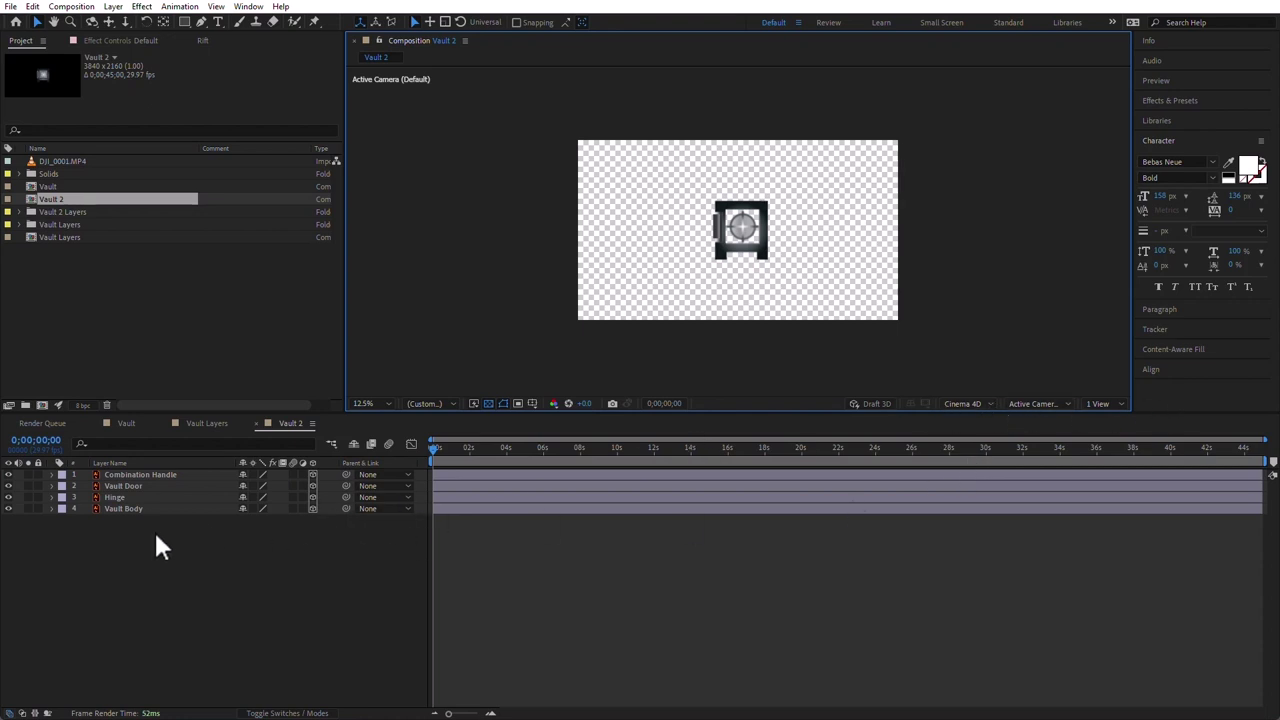
left_click(52, 474)
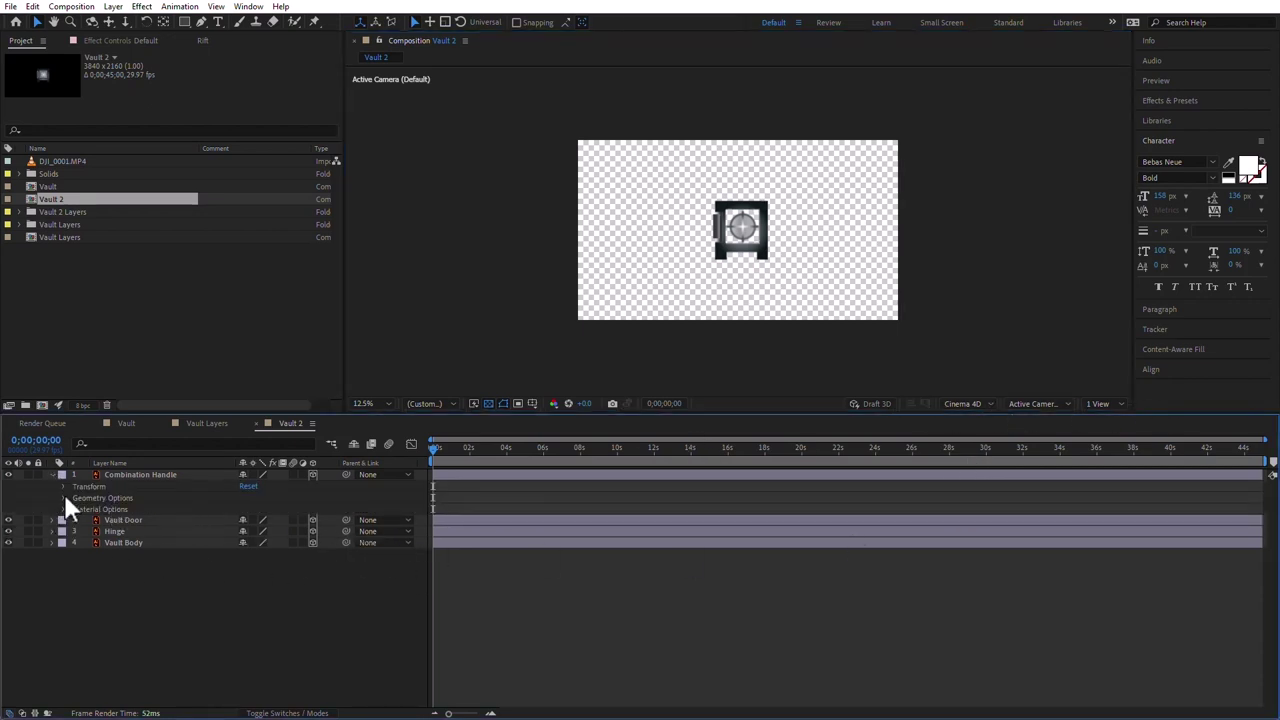
left_click(64, 498)
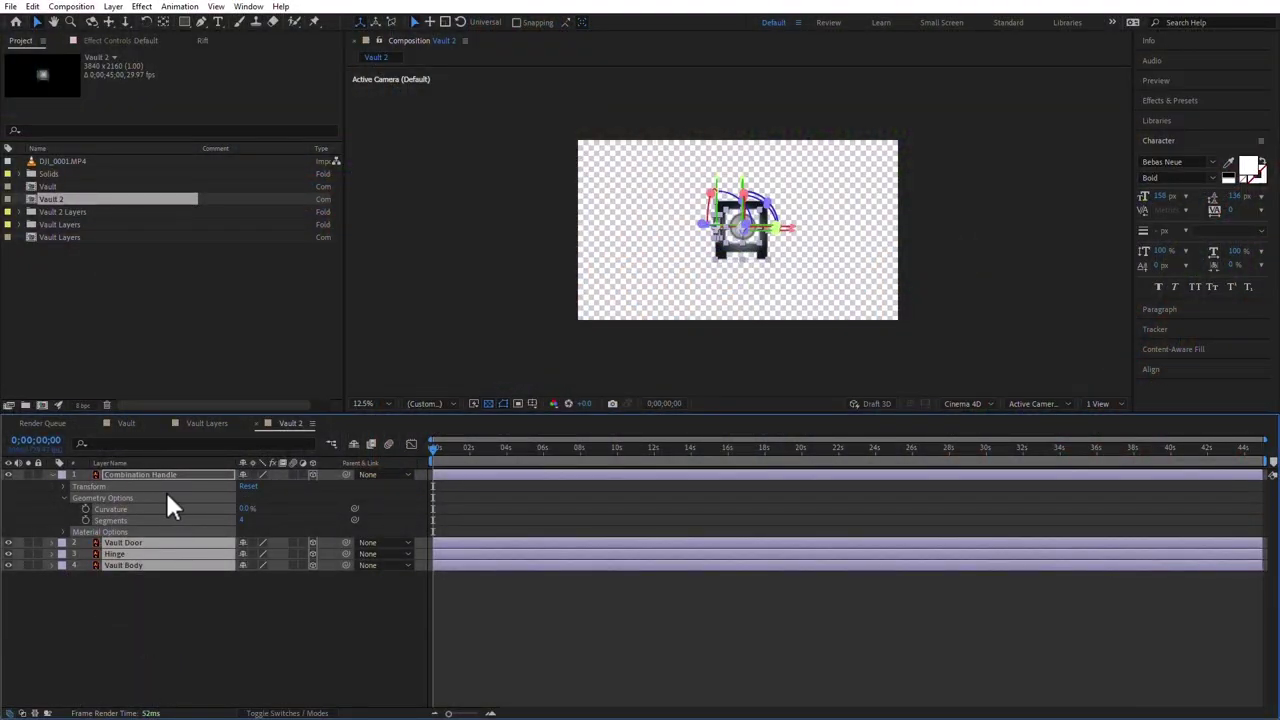
- Create shape layers from the Combination Handle, Vault Door, Hinge and Vault Body vector layers
right_click(157, 544)
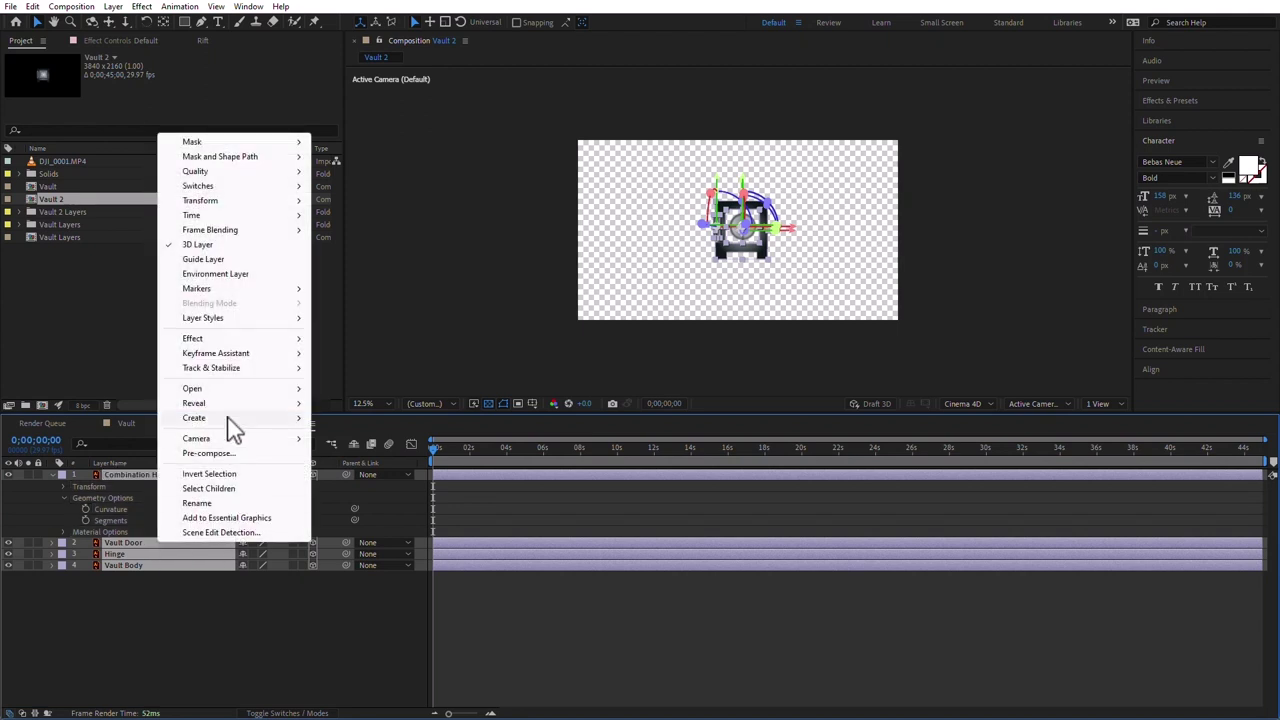
mouse_move(228, 418)
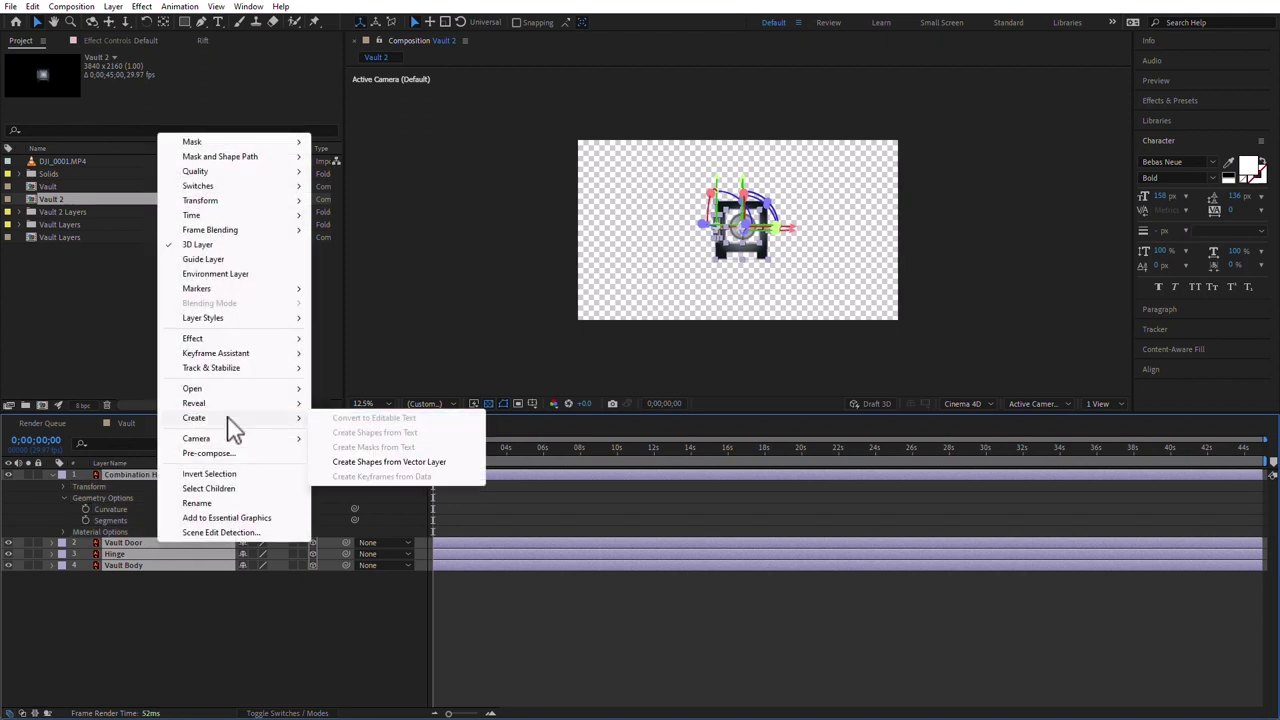
left_click(414, 463)
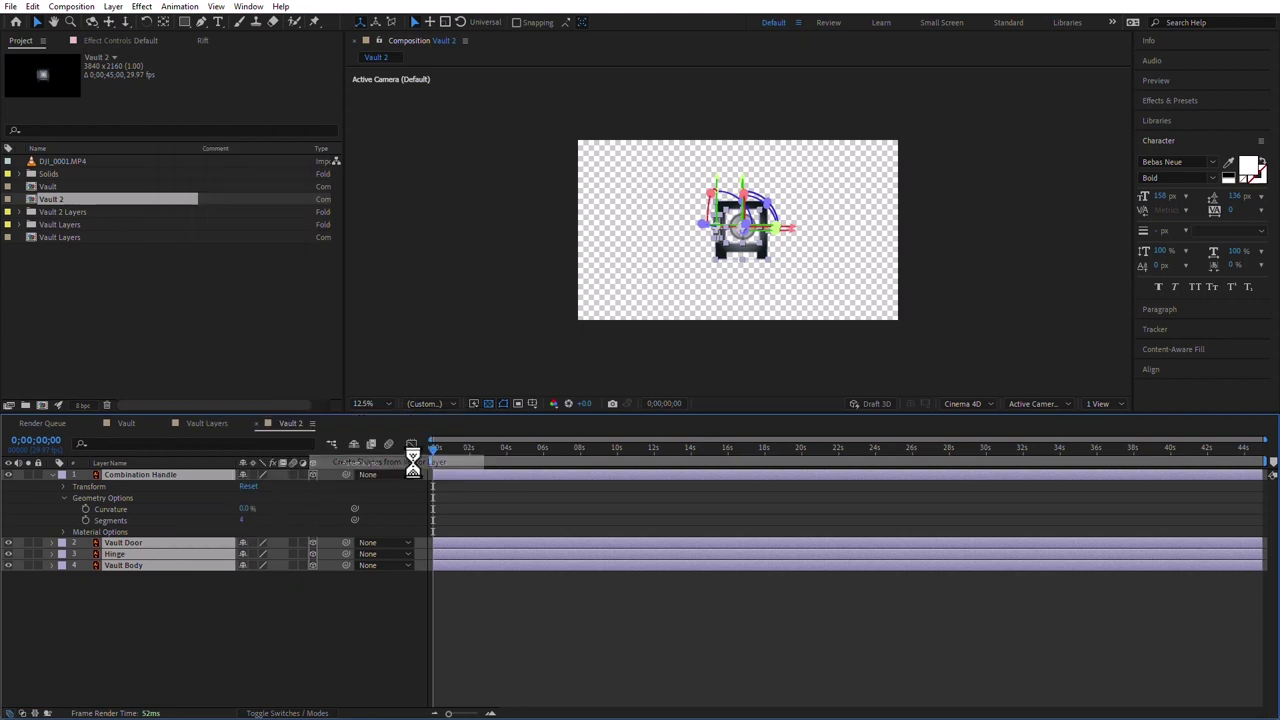
left_click(144, 642)
- Delete the original Vault Body, Hinge, Vault Door and Combination Handle vector layers, keeping only their Outlines shape layers
left_click(112, 608)
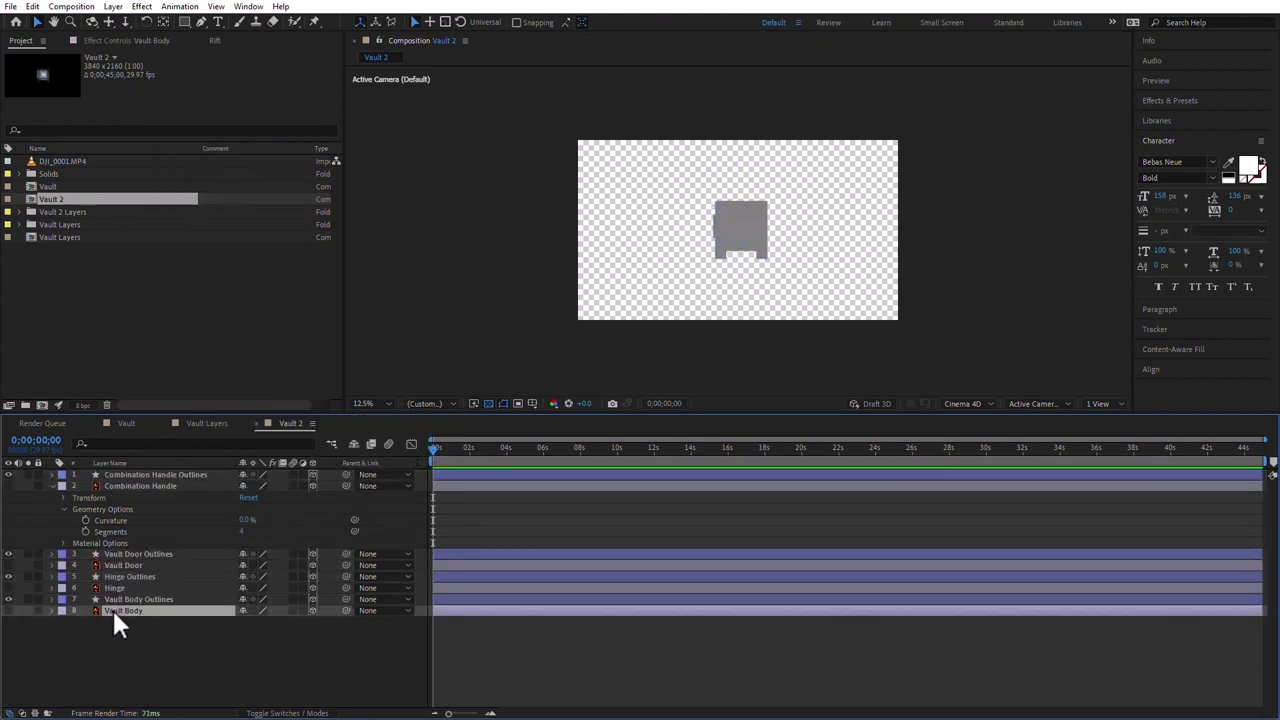
key("Delete")
left_click(128, 587)
key("Delete")
left_click(127, 565)
key("Delete")
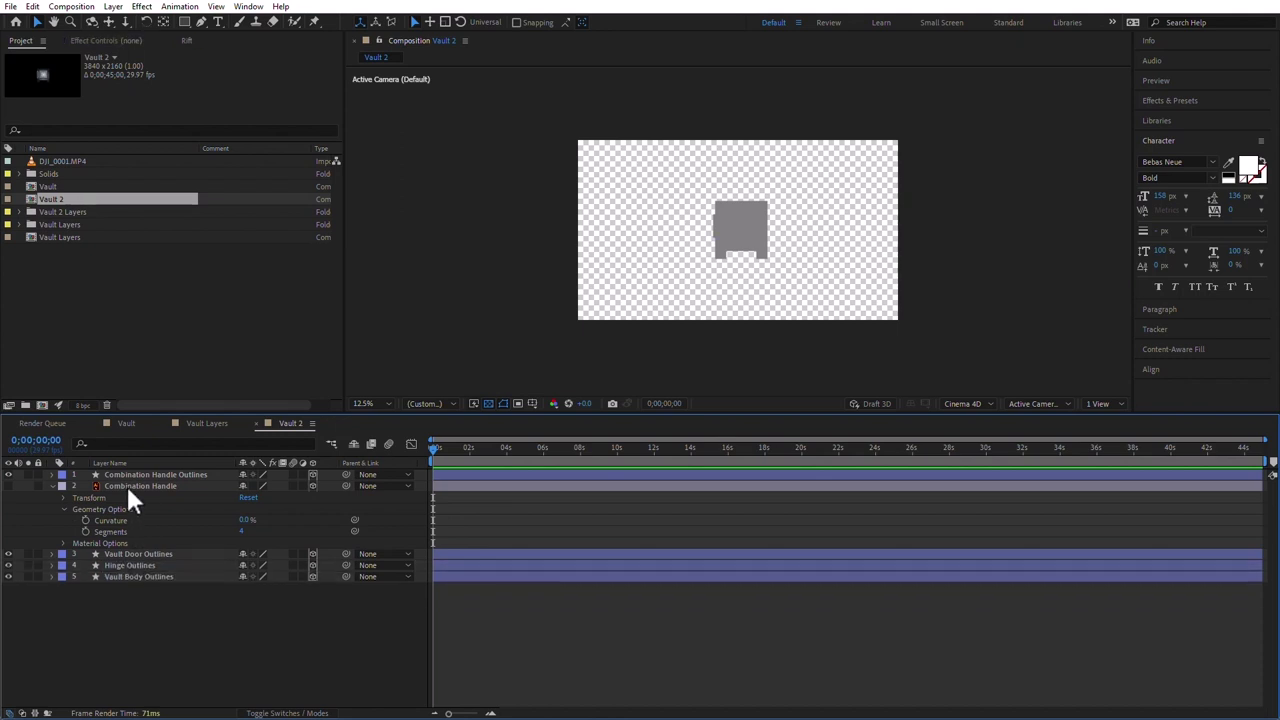
left_click(126, 485)
key("Delete")
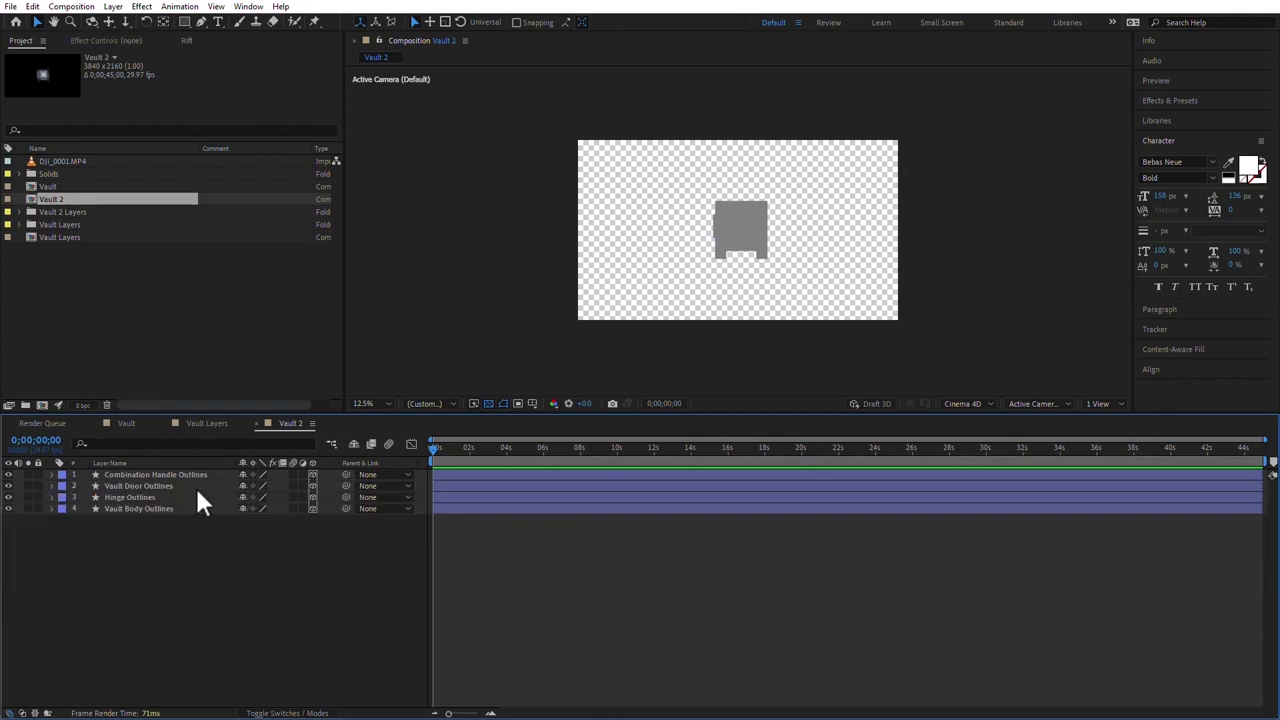
- Set the extrusion depth of all four Outlines shape layers to 30 in their Geometry Options
key("ctrl+a")
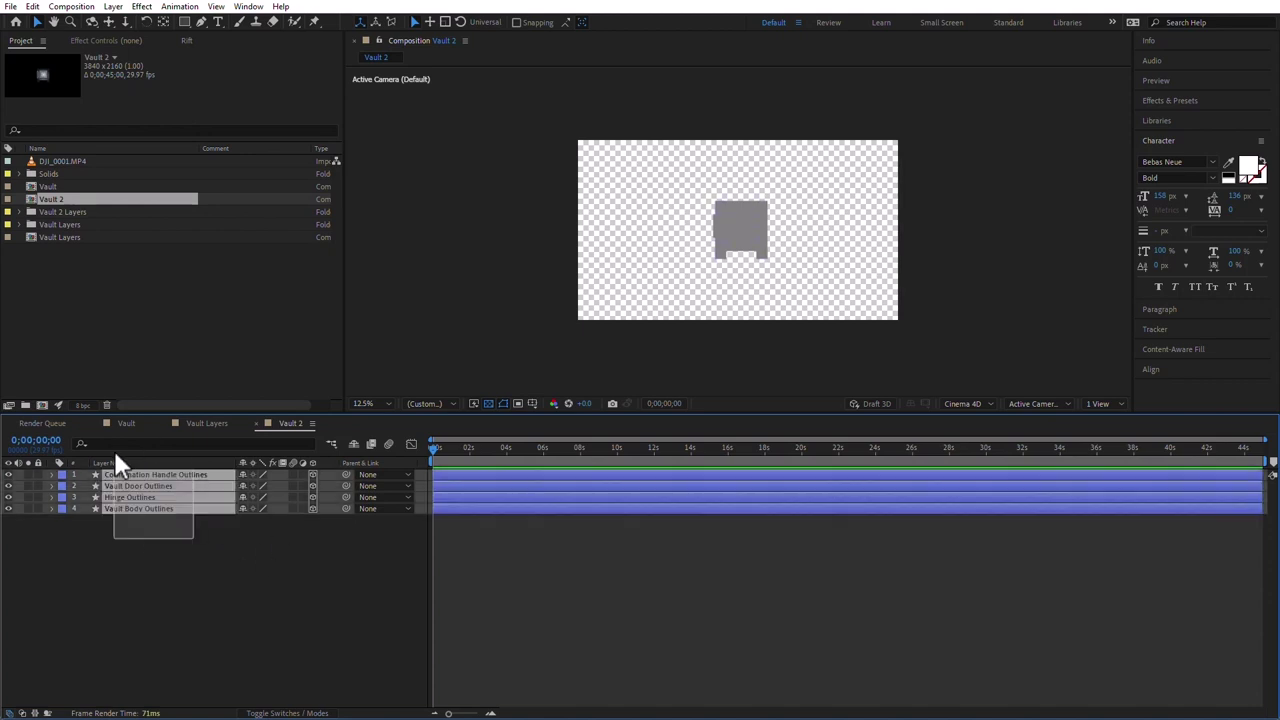
left_click(51, 474)
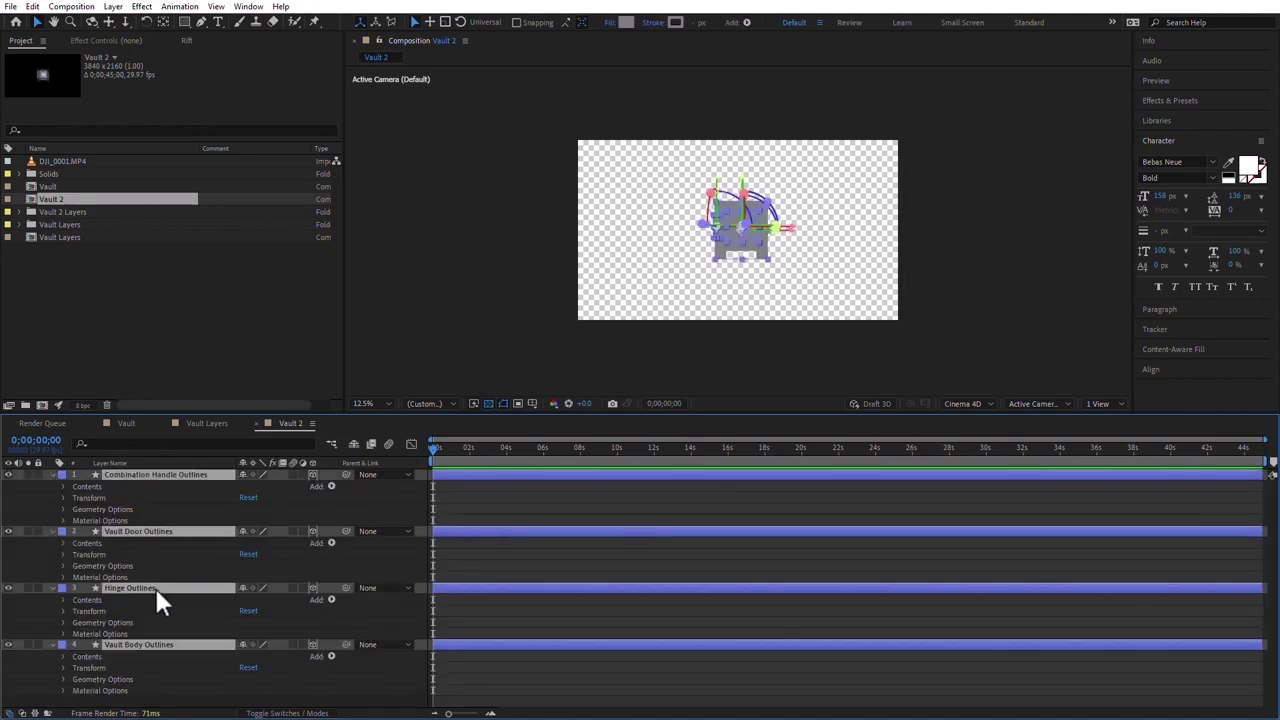
left_click(63, 509)
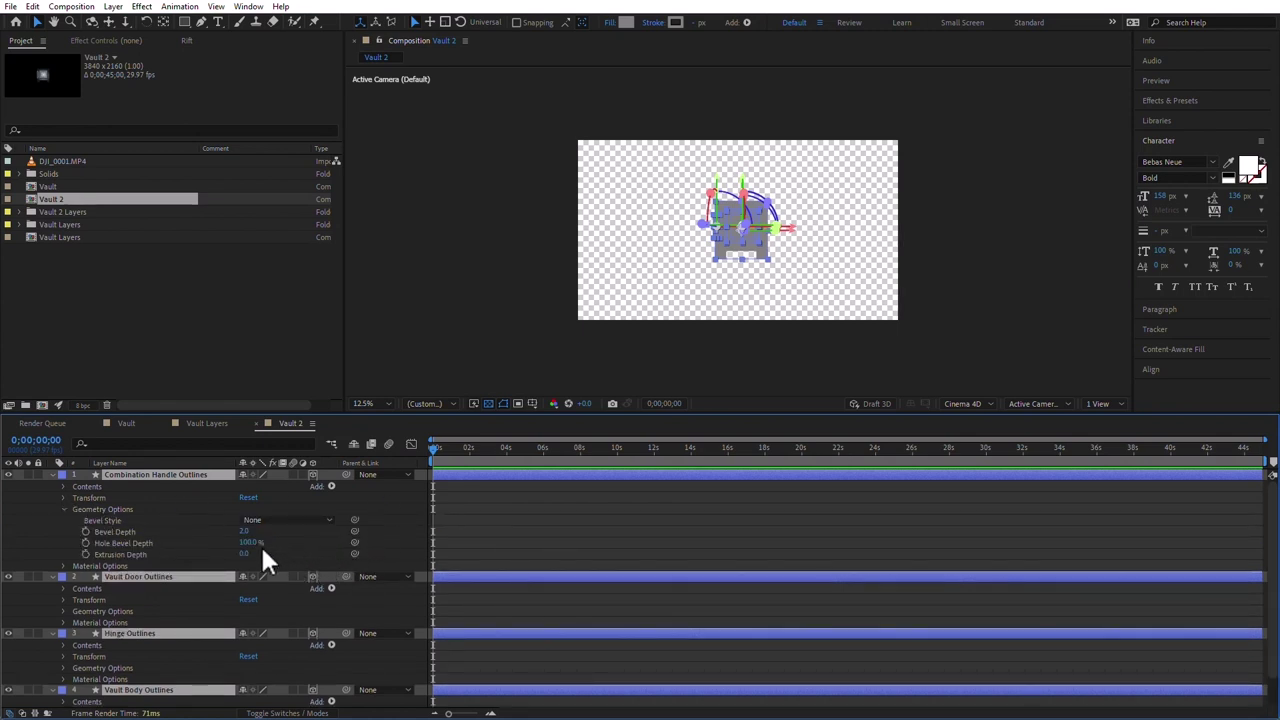
left_click_drag(243, 554, 266, 553)
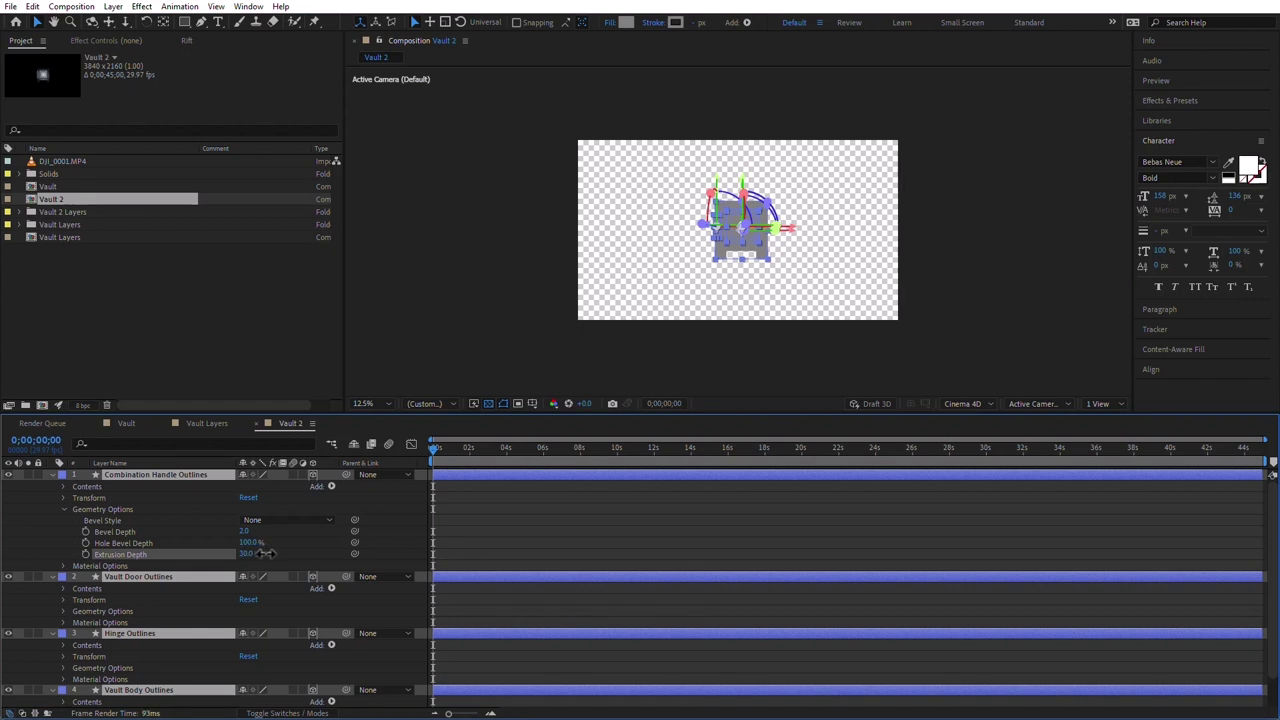
scroll(308, 567, "down", 1)
left_click(337, 700)
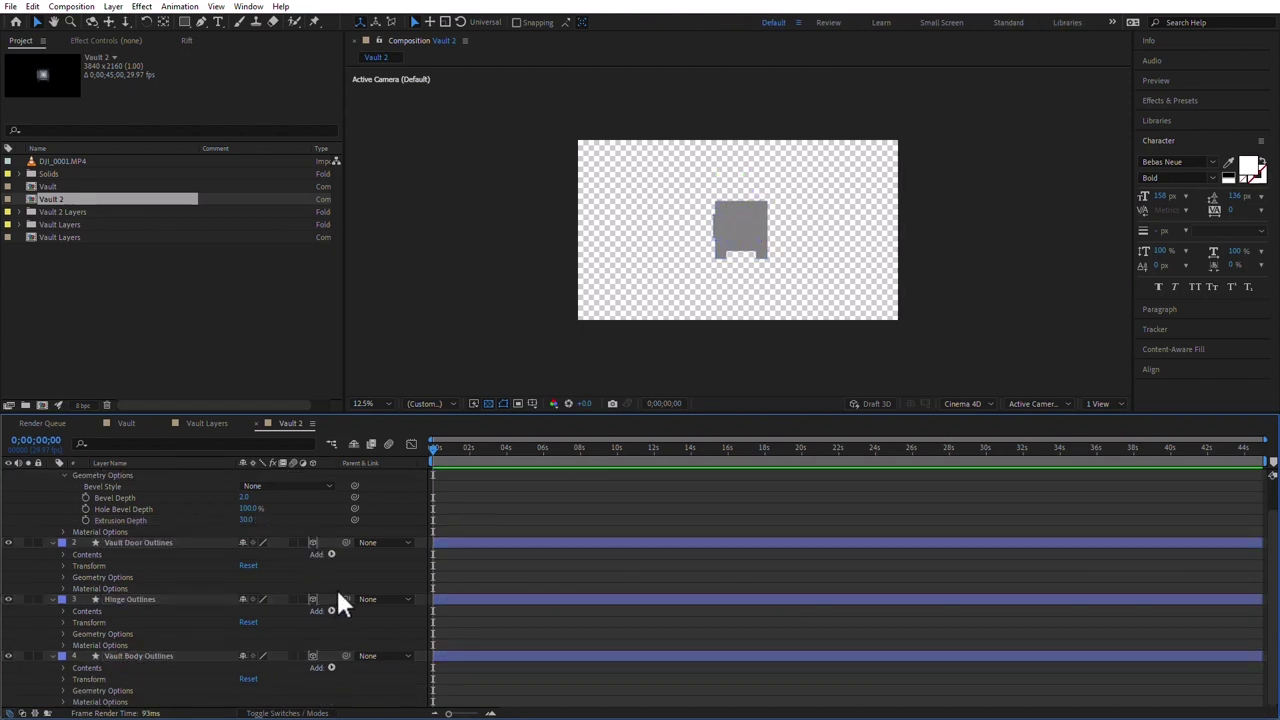
- Set the extrusion depth of Vault Body Outlines to 90, and collapse the properties of all layers
left_click(63, 690)
scroll(365, 690, "down", 1)
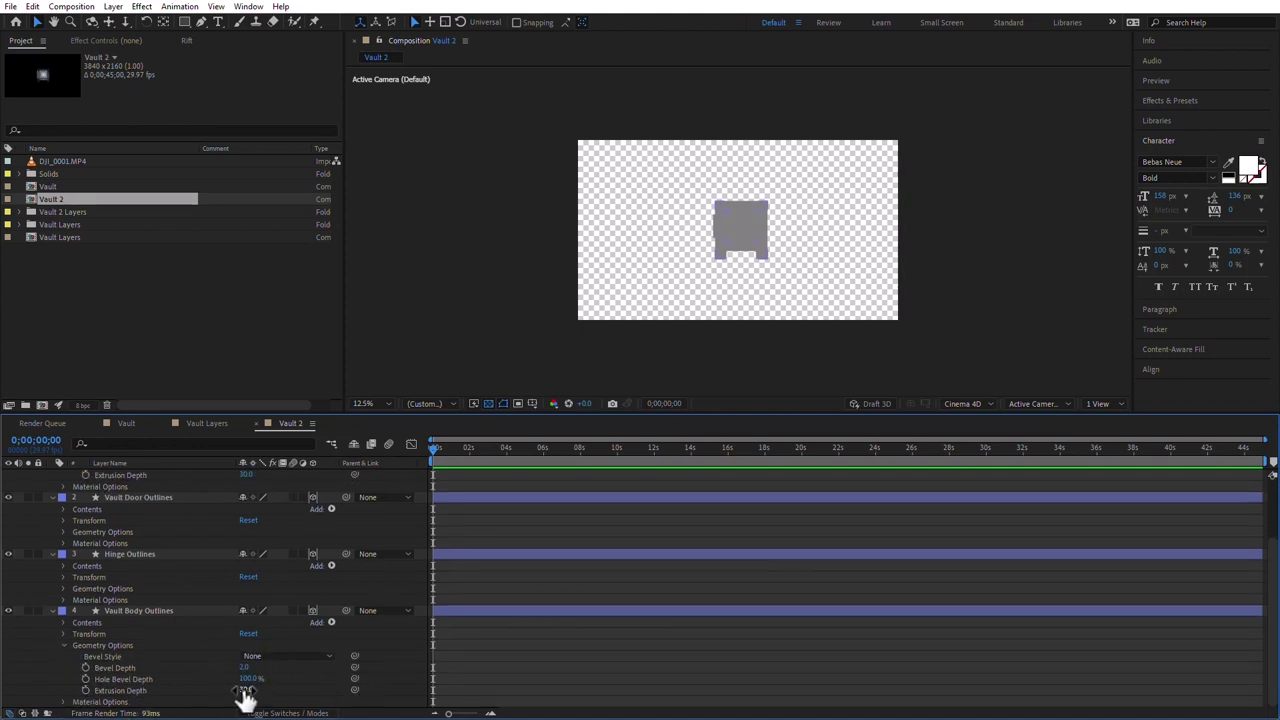
left_click_drag(246, 690, 280, 690)
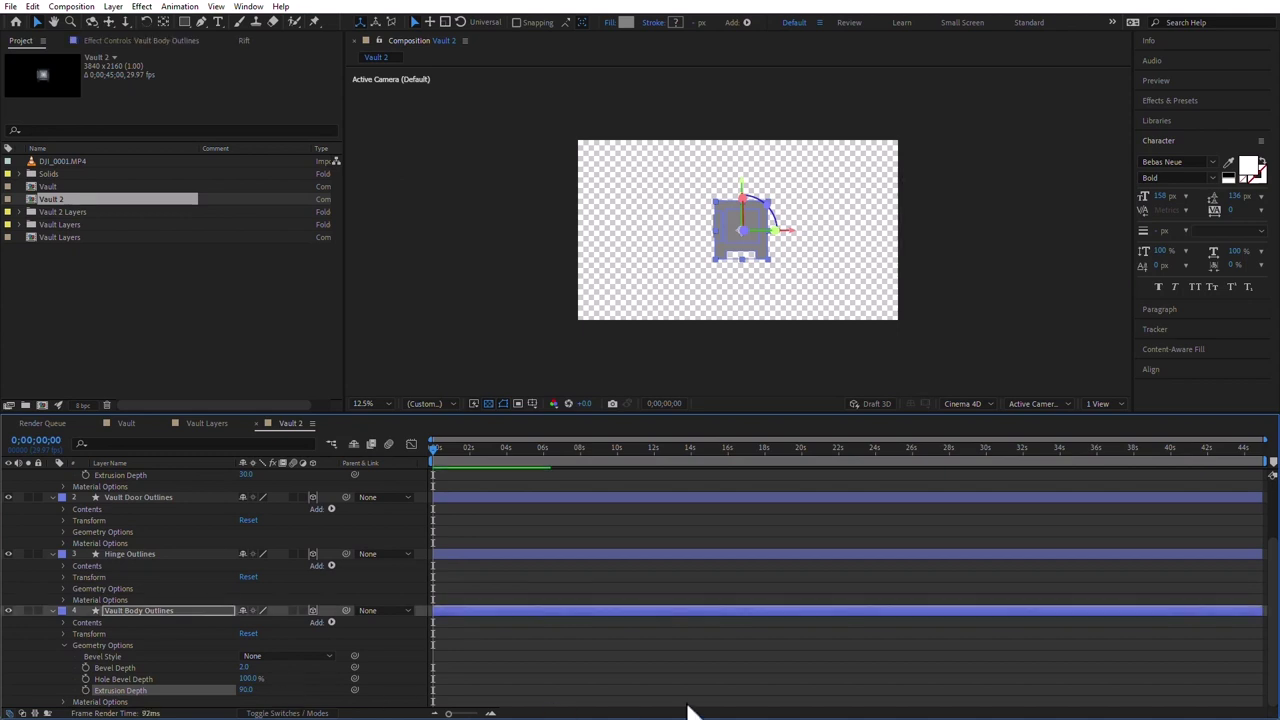
left_click(616, 668)
left_click(189, 519)
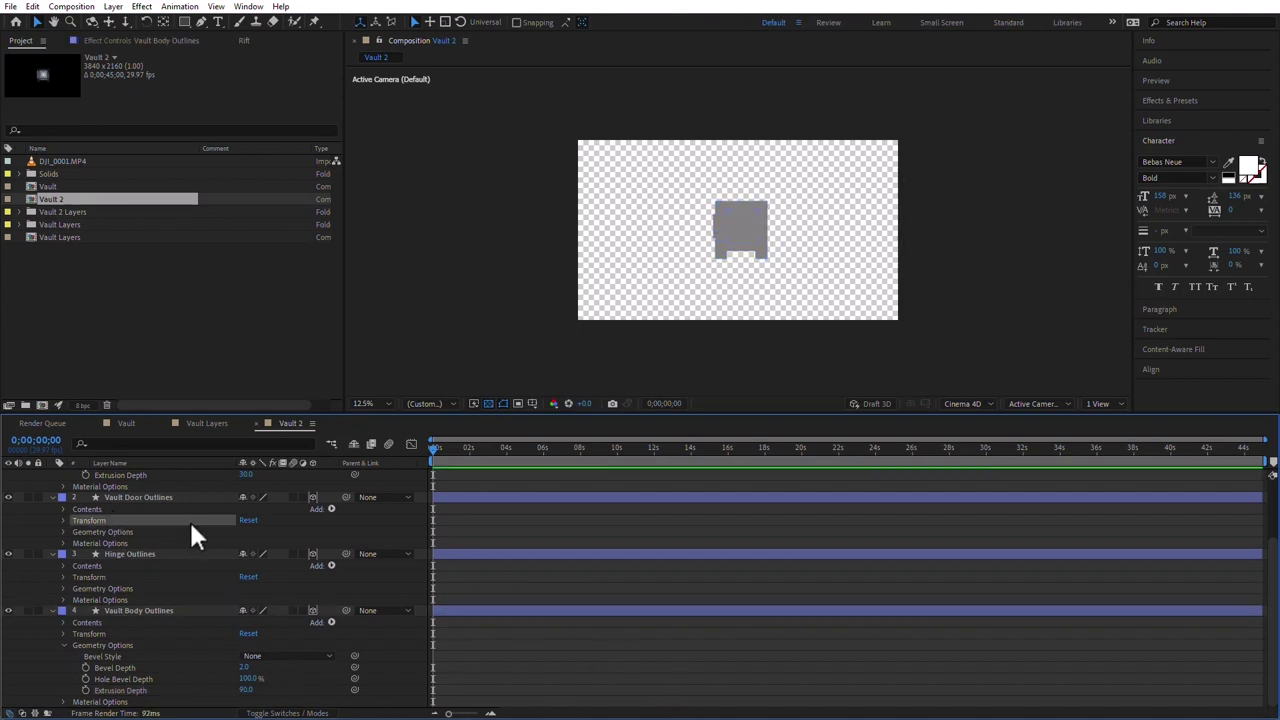
key("ctrl+a")
key("u")
left_click(676, 614)
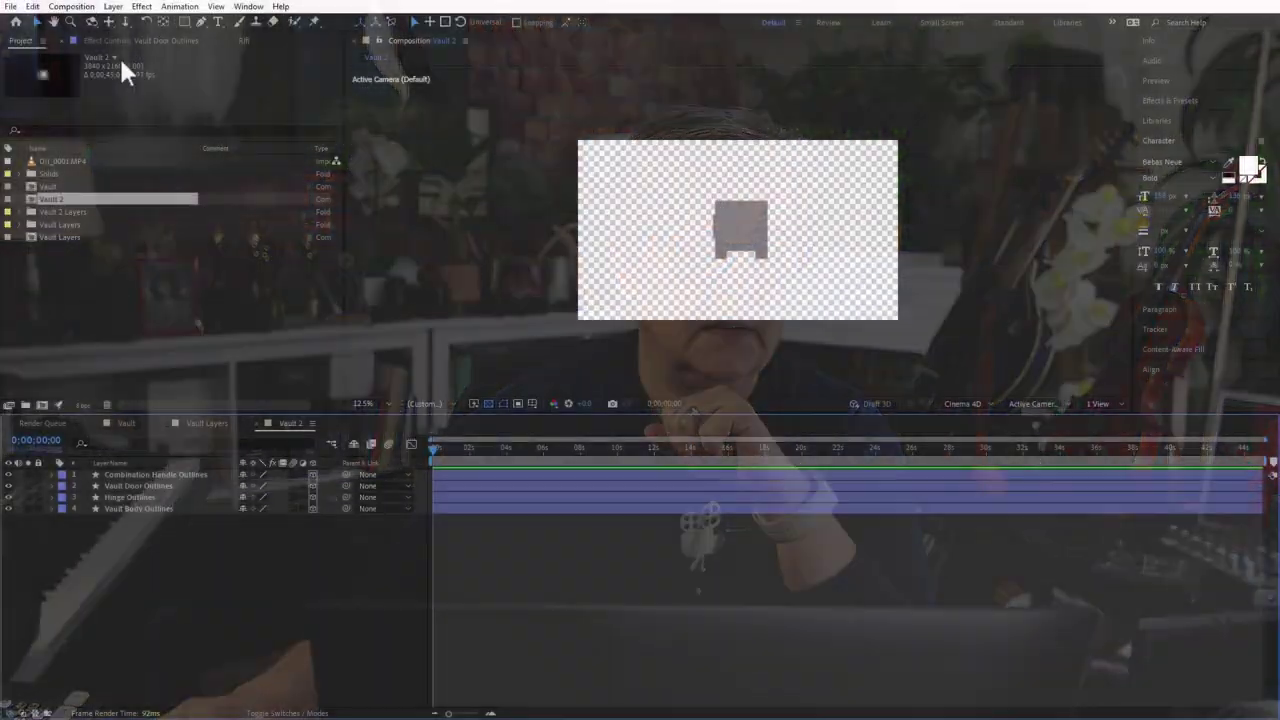
- Add a spot light with white color FFFFFF to the Vault 2 composition
left_click(113, 7)
mouse_move(130, 22)
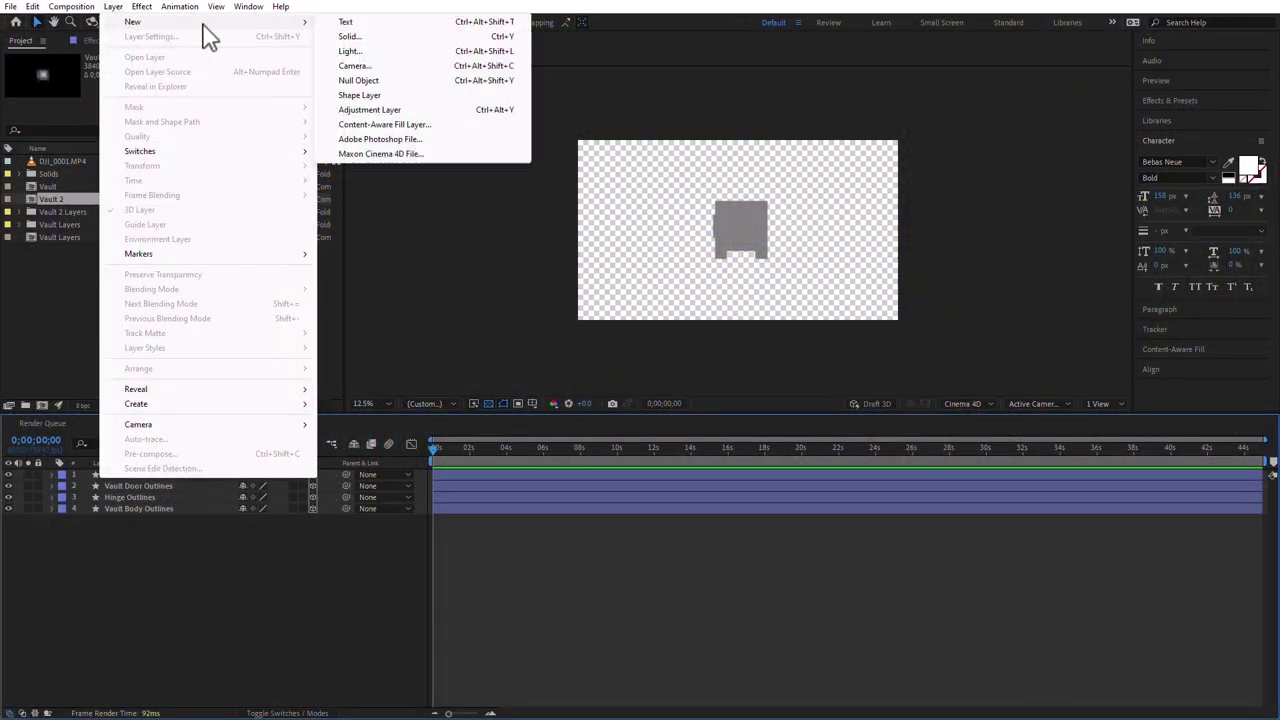
left_click(355, 51)
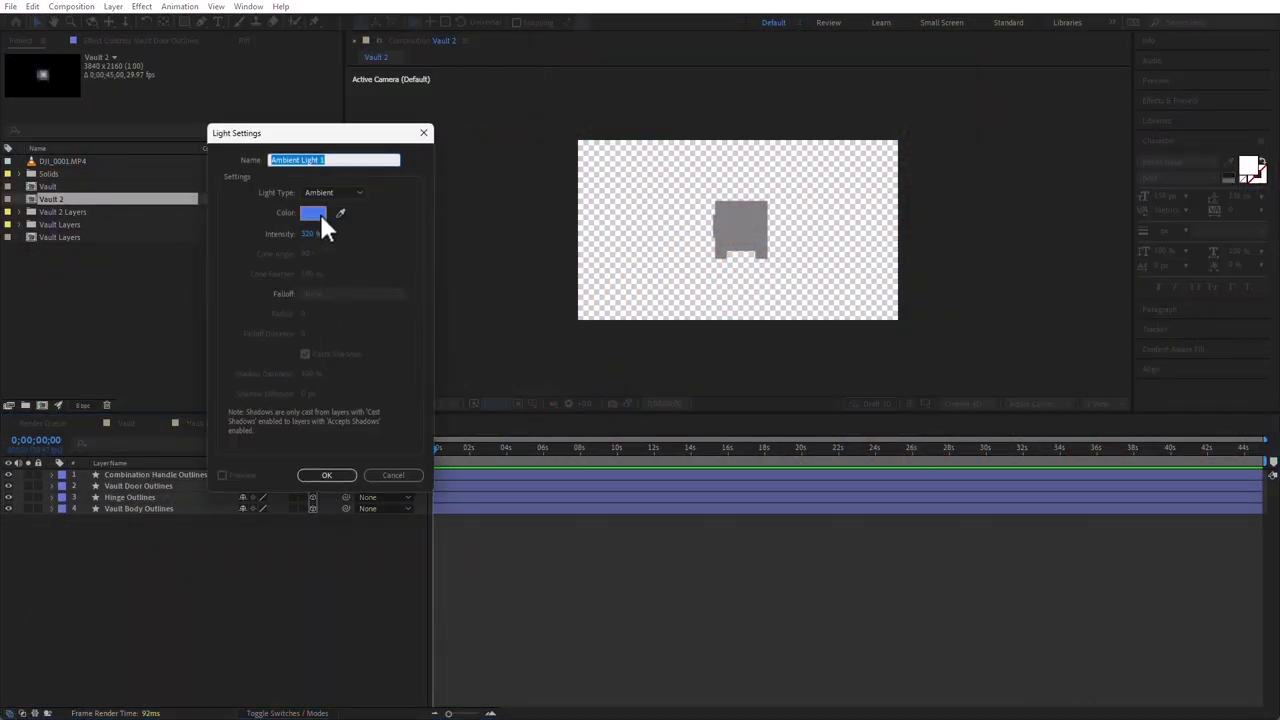
left_click(316, 214)
left_click_drag(511, 303, 481, 276)
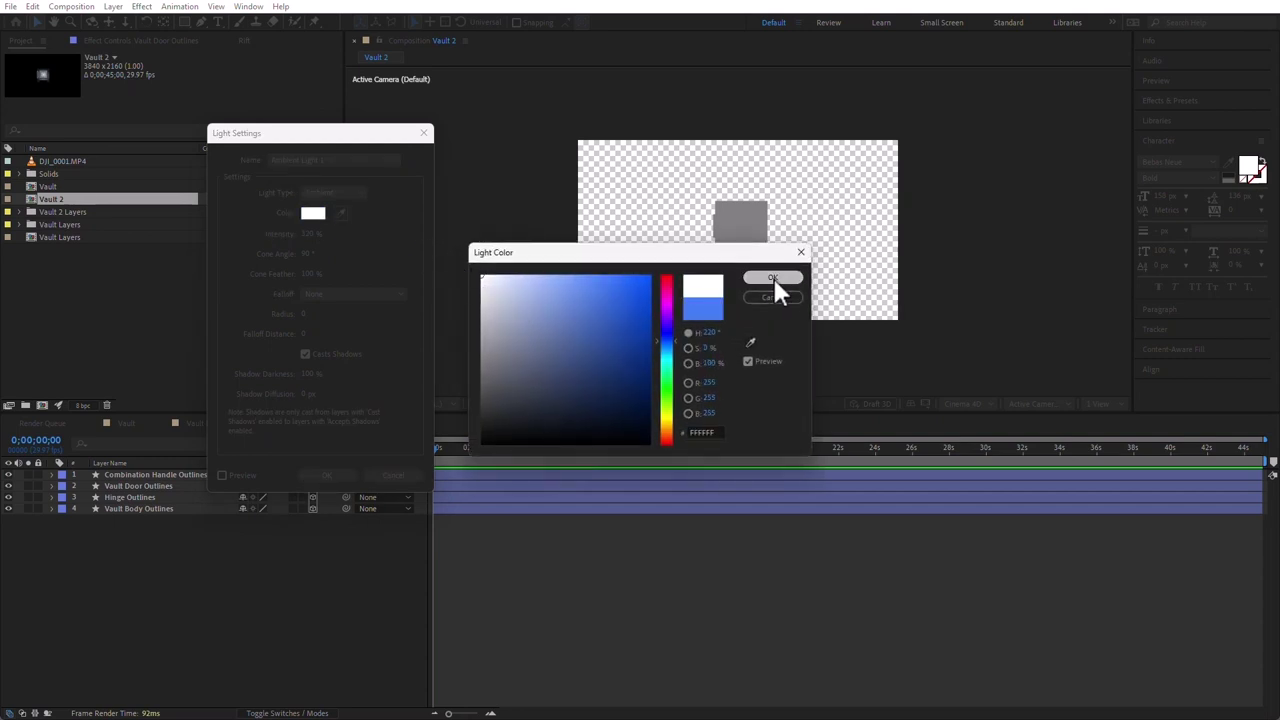
left_click(772, 278)
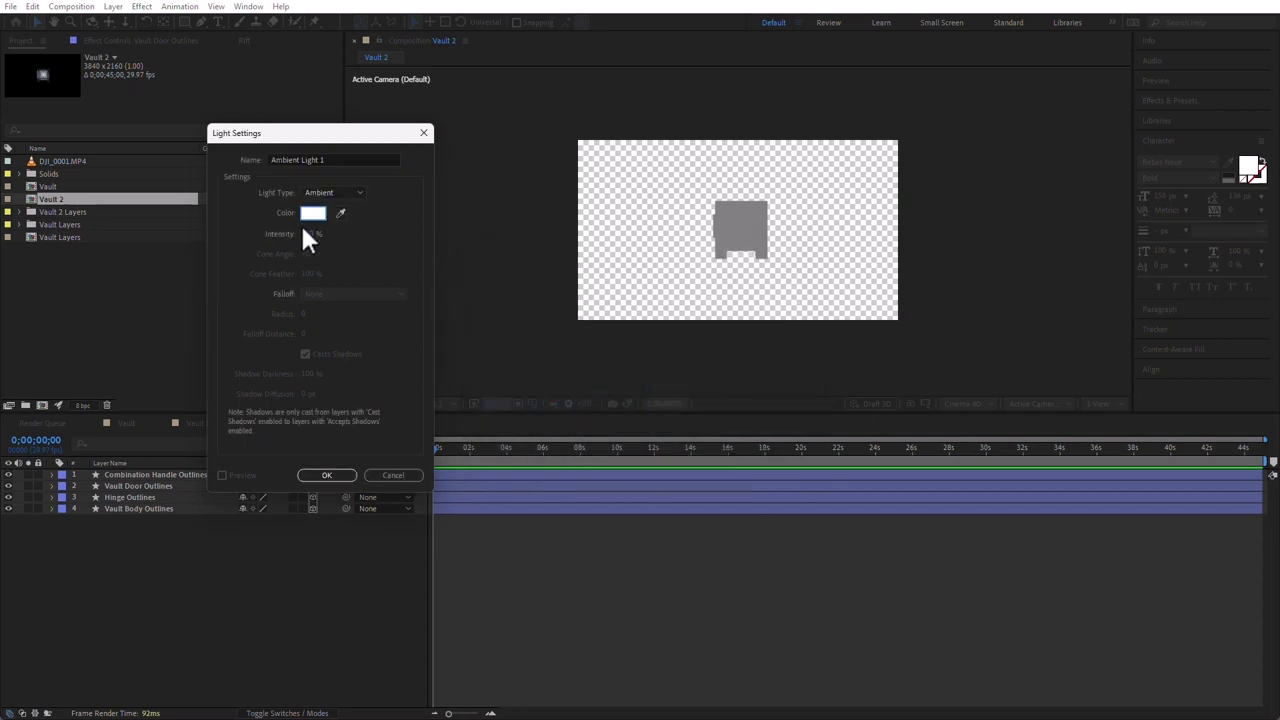
left_click(335, 190)
left_click(344, 223)
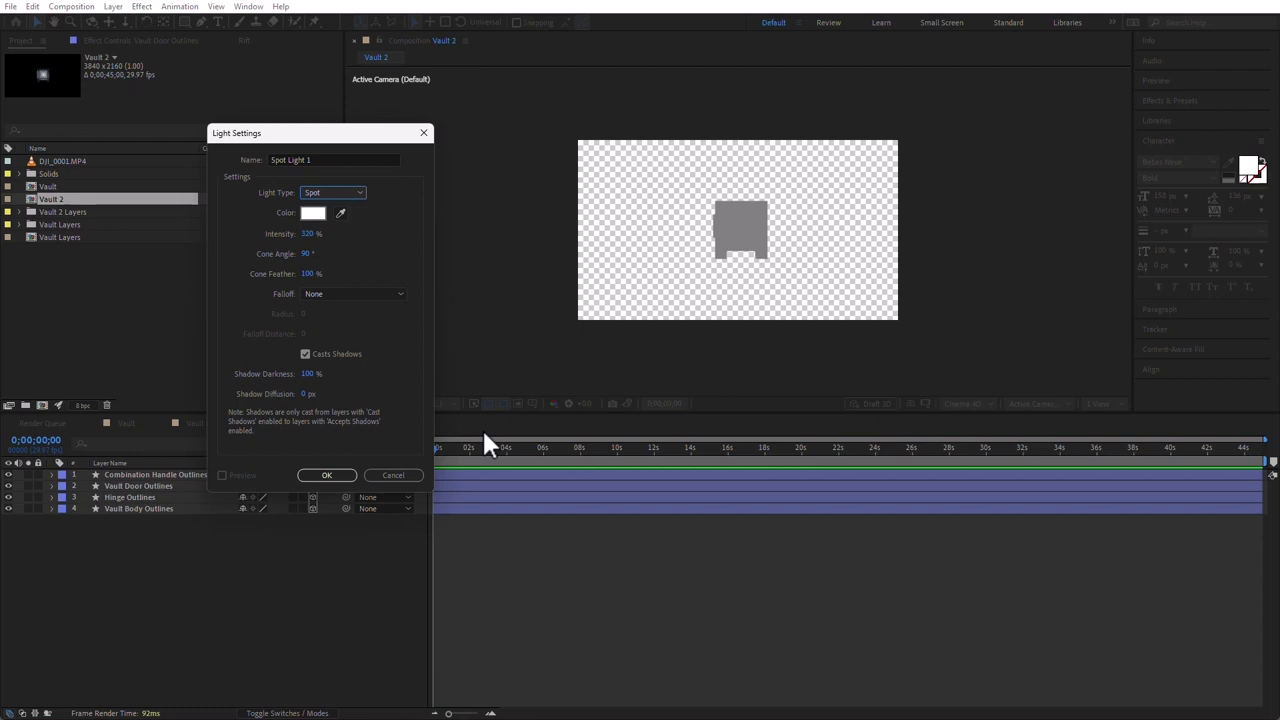
left_click(338, 477)
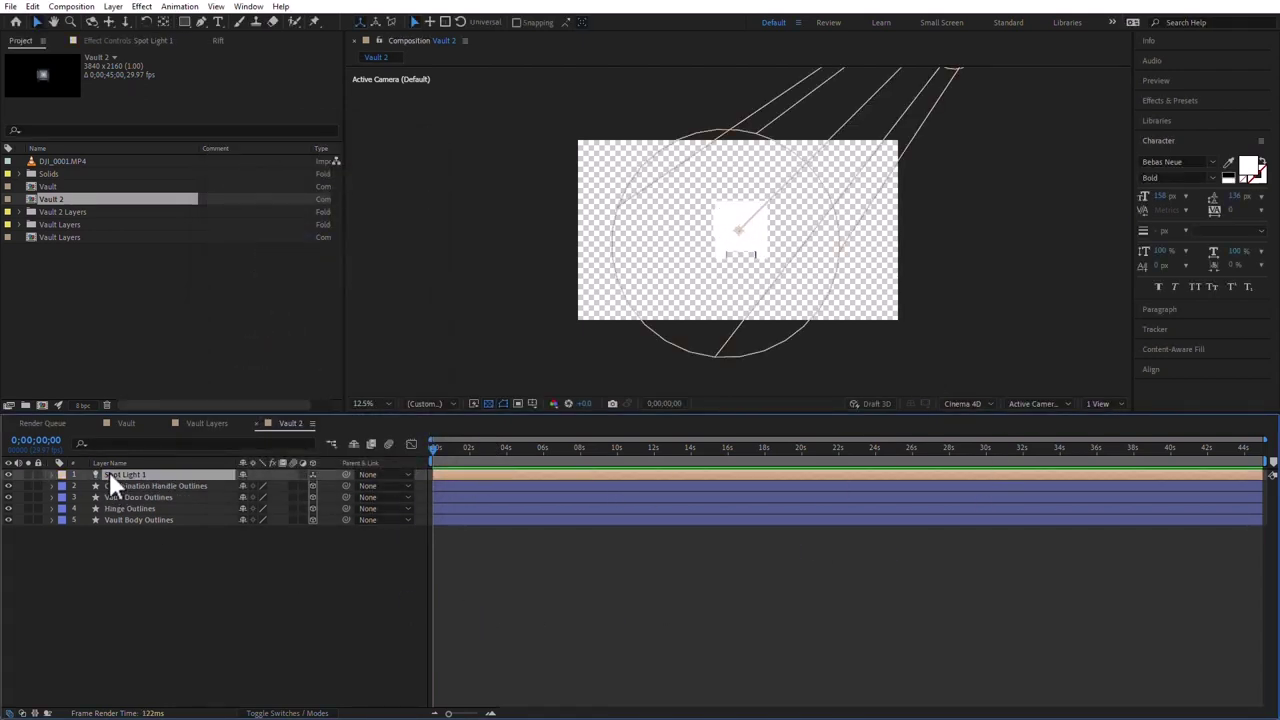
- Set the intensity of Spot Light 1 to 135%
key("t")
left_click_drag(248, 498, 135, 506)
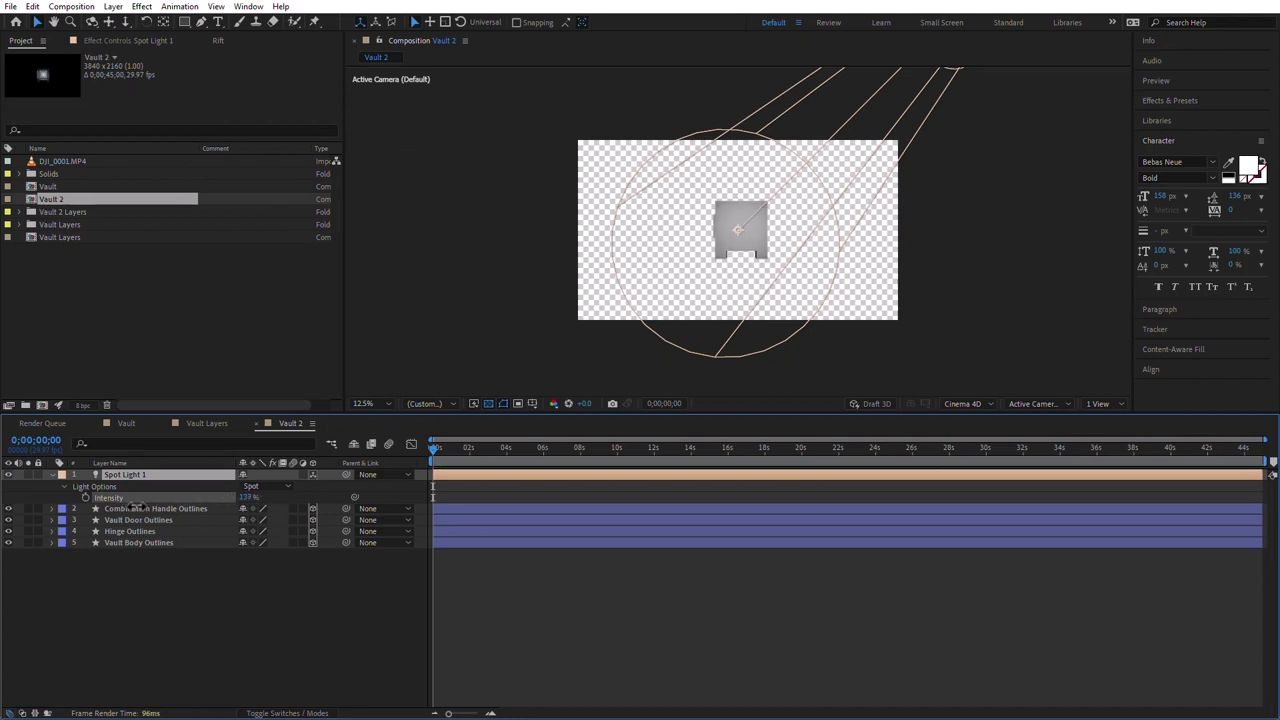
left_click(190, 600)
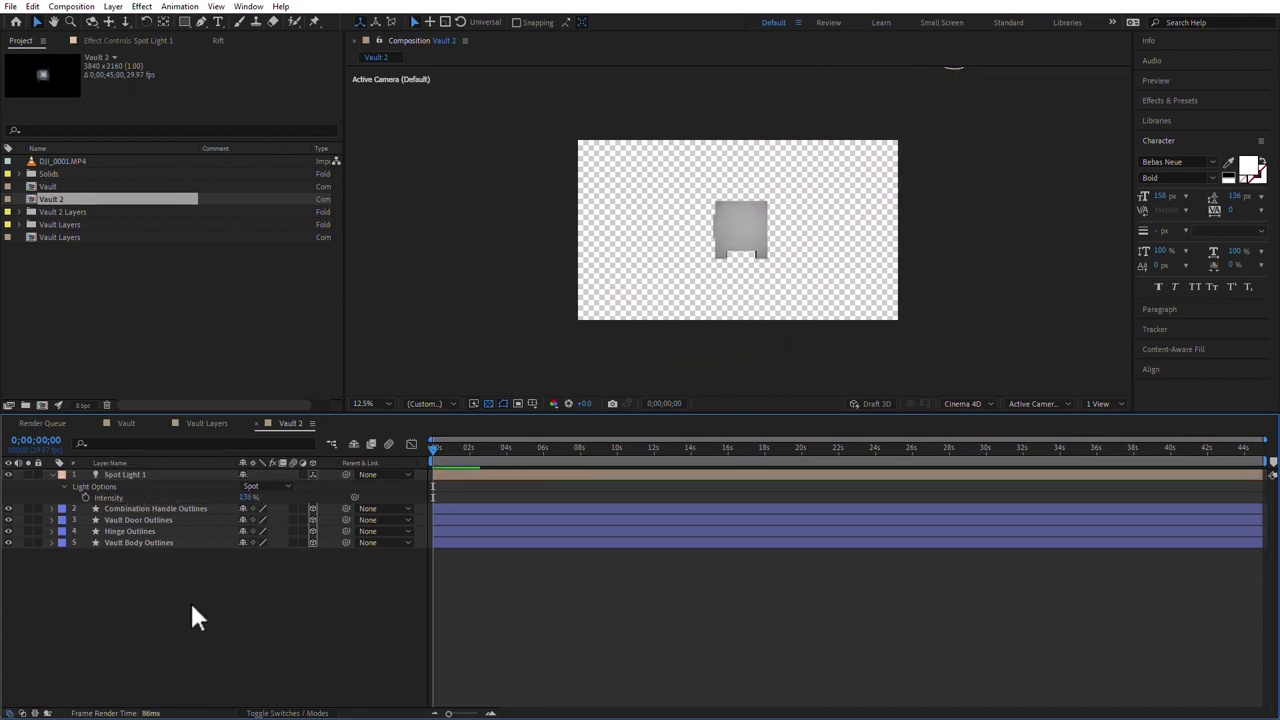
- Move Combination Handle Outlines, Vault Door Outlines and Hinge Outlines together to Z position -152
left_click(157, 508)
left_click(154, 530, "shift")
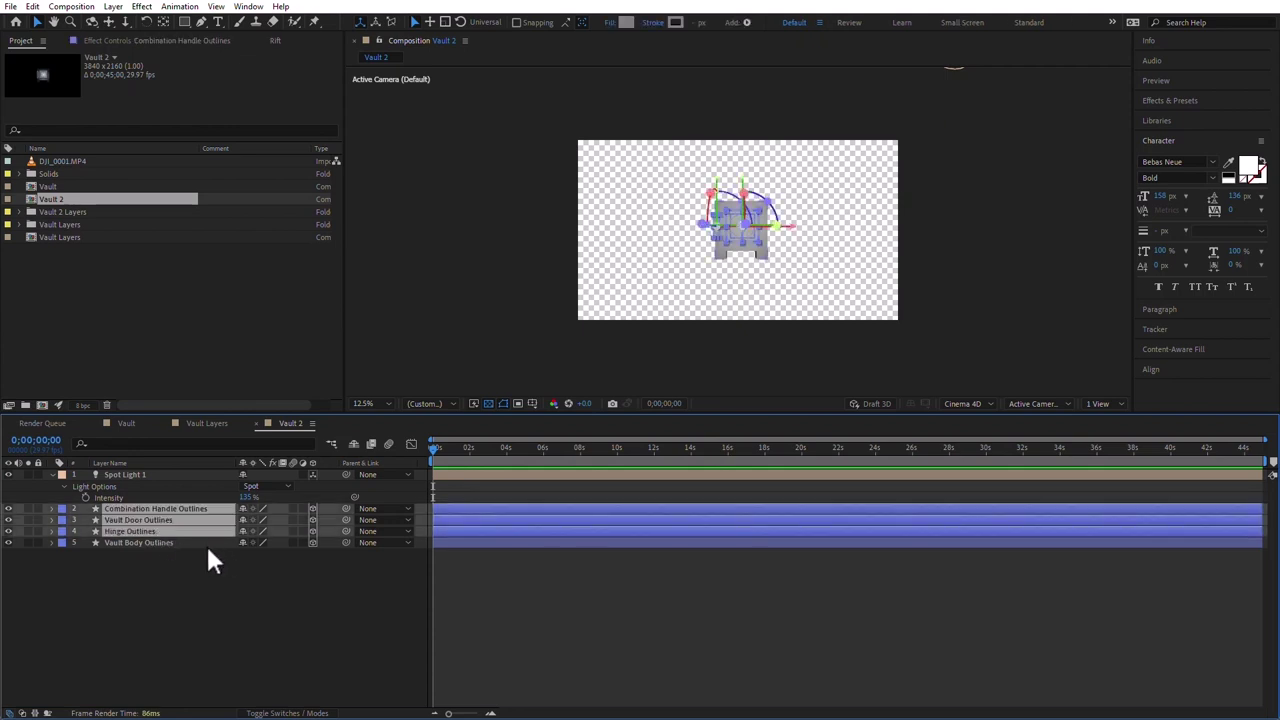
key("p")
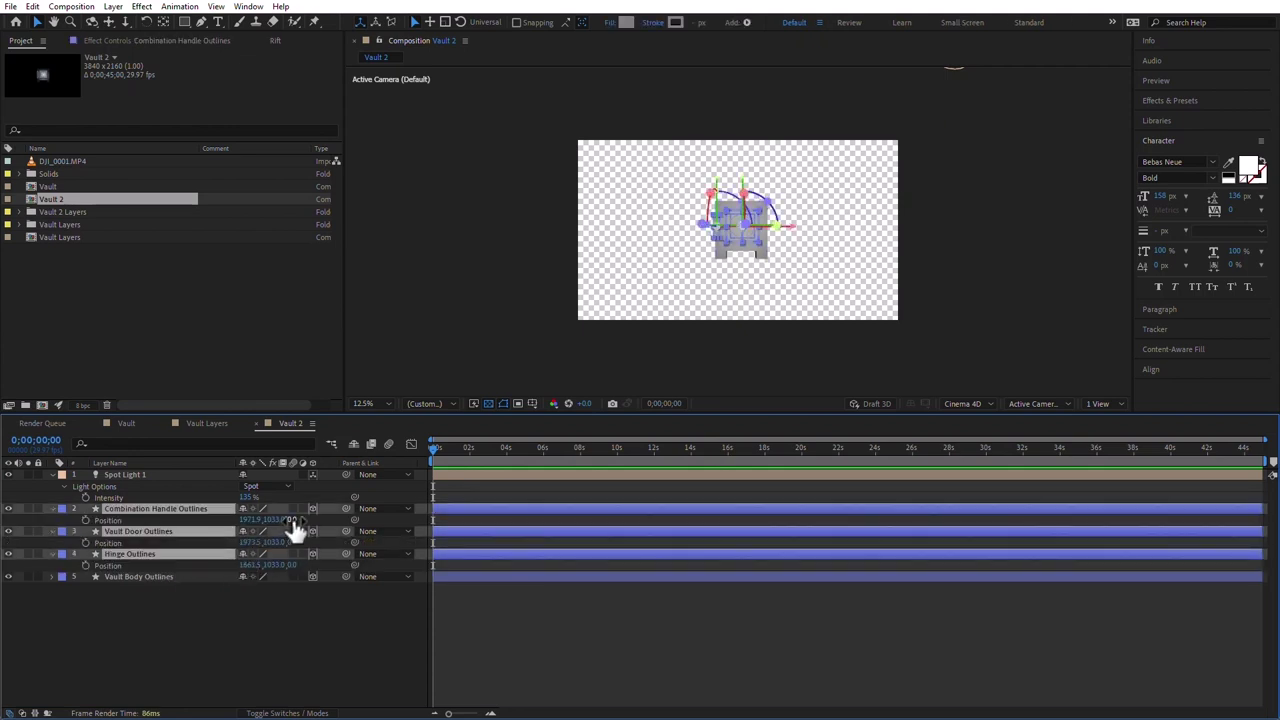
left_click_drag(291, 520, 203, 531)
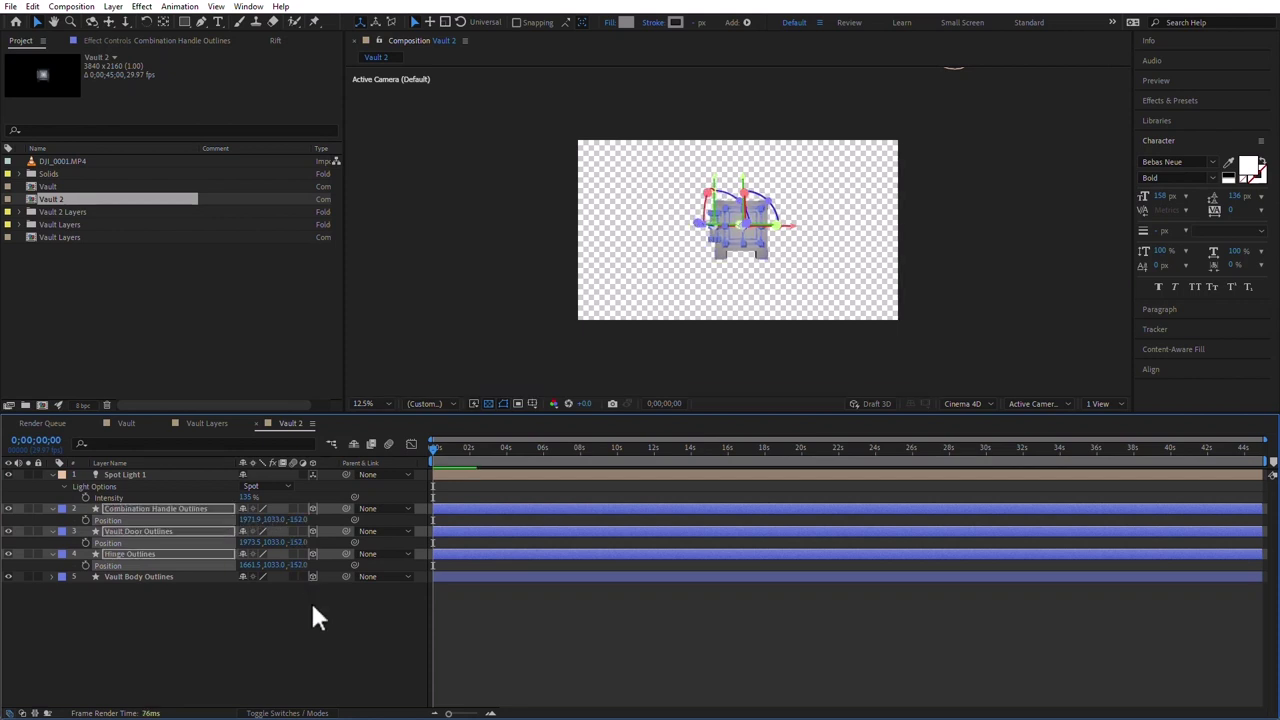
left_click(522, 622)
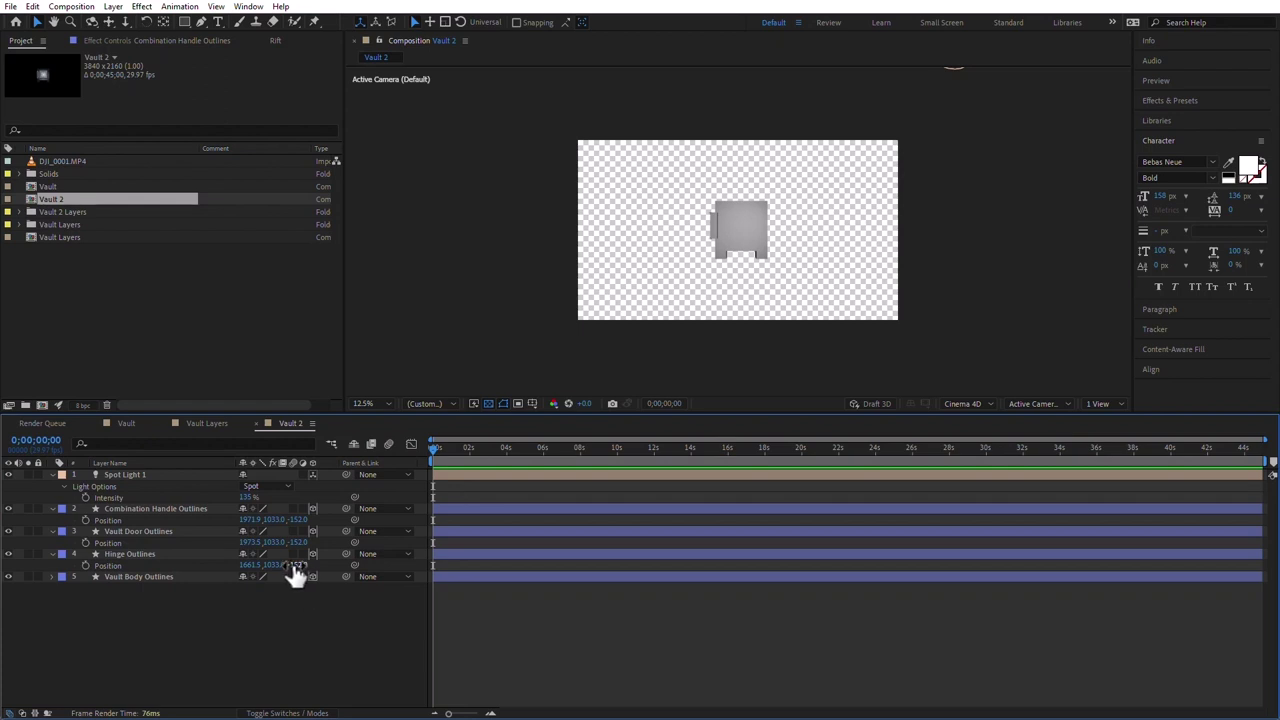
- Move Combination Handle Outlines farther forward to Z position -422
left_click_drag(287, 520, 124, 528)
left_click(629, 686)
left_click(762, 240)
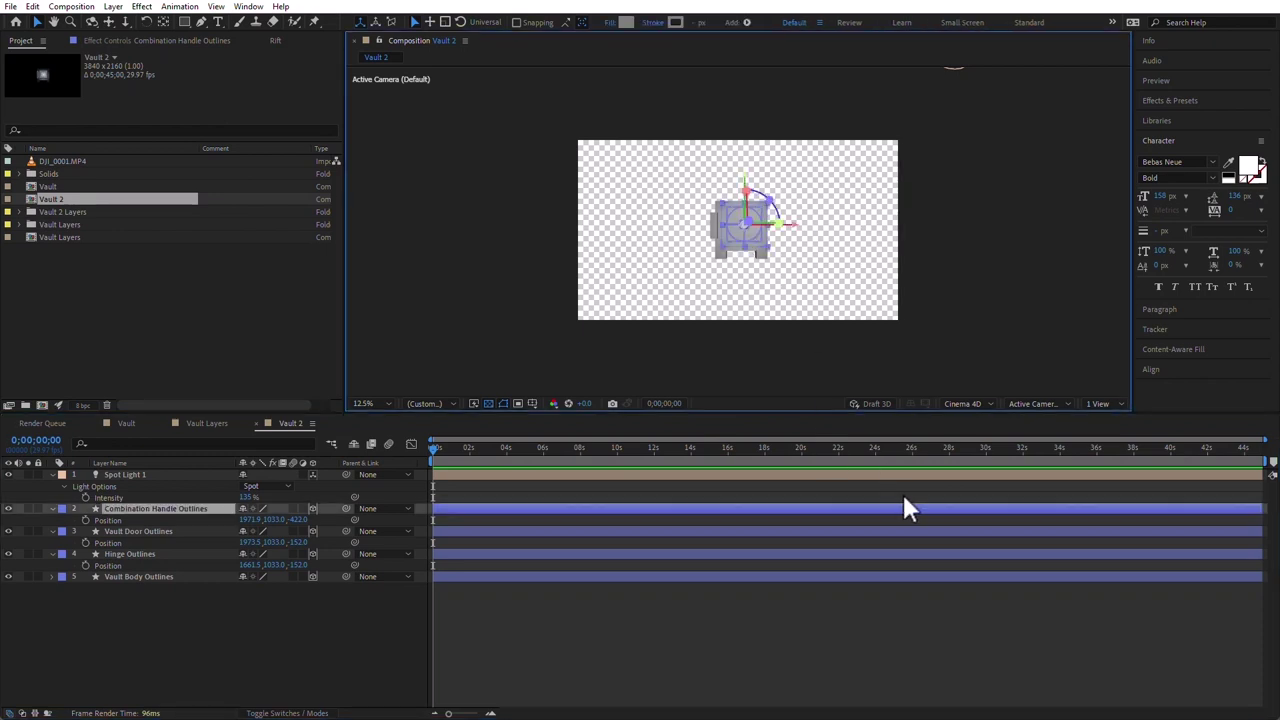
- Examine the depth spacing of the vault pieces in Custom View 1 at 50% magnification
left_click(1053, 403)
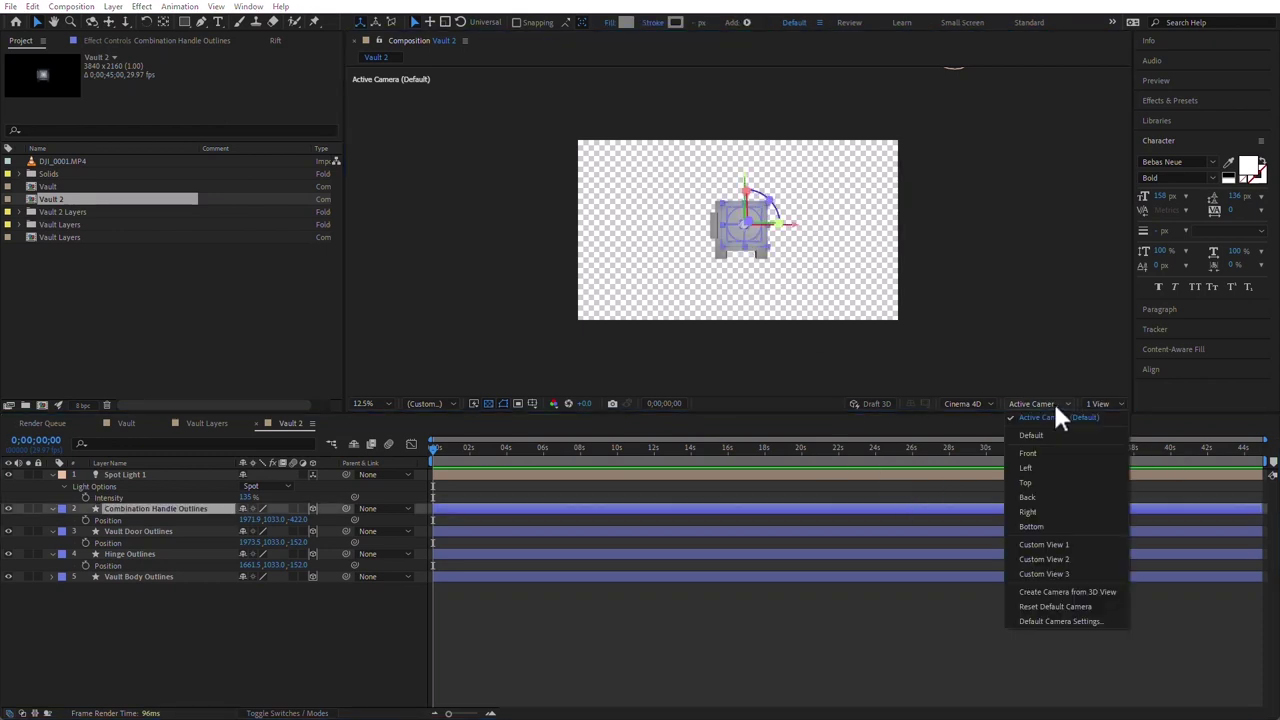
left_click(1080, 545)
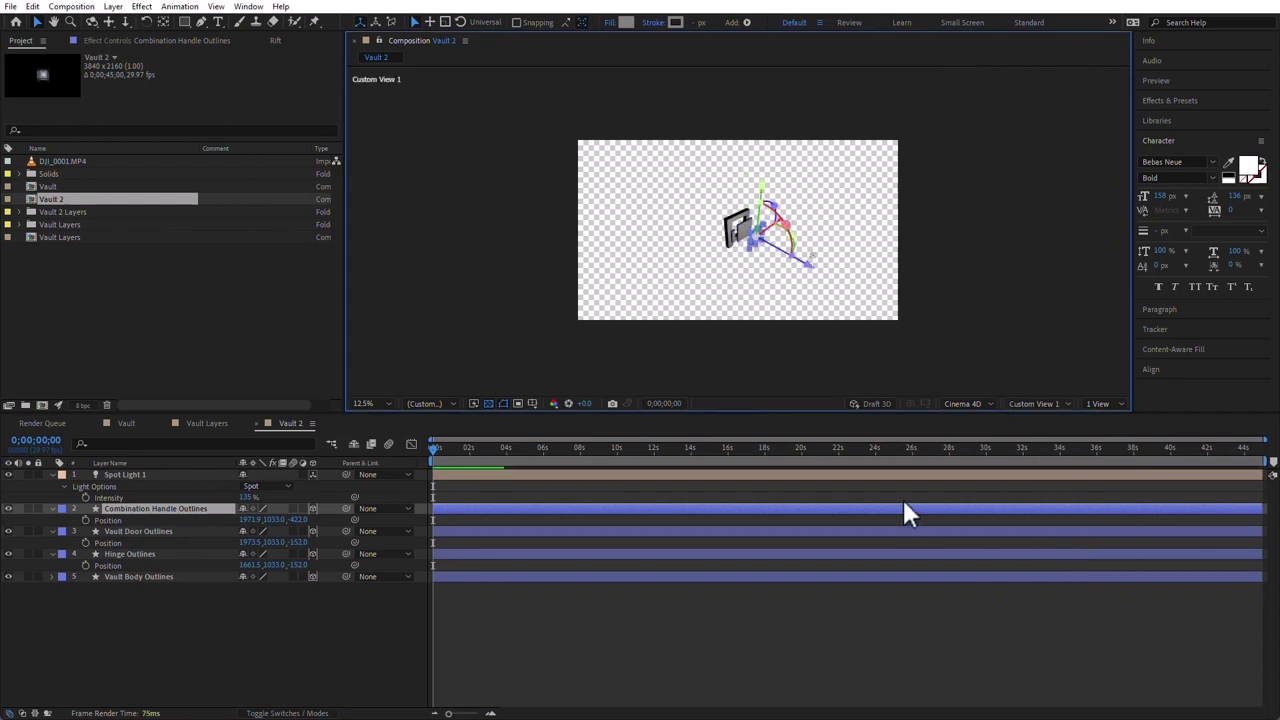
scroll(766, 280, "up", 1)
scroll(766, 283, "up", 1)
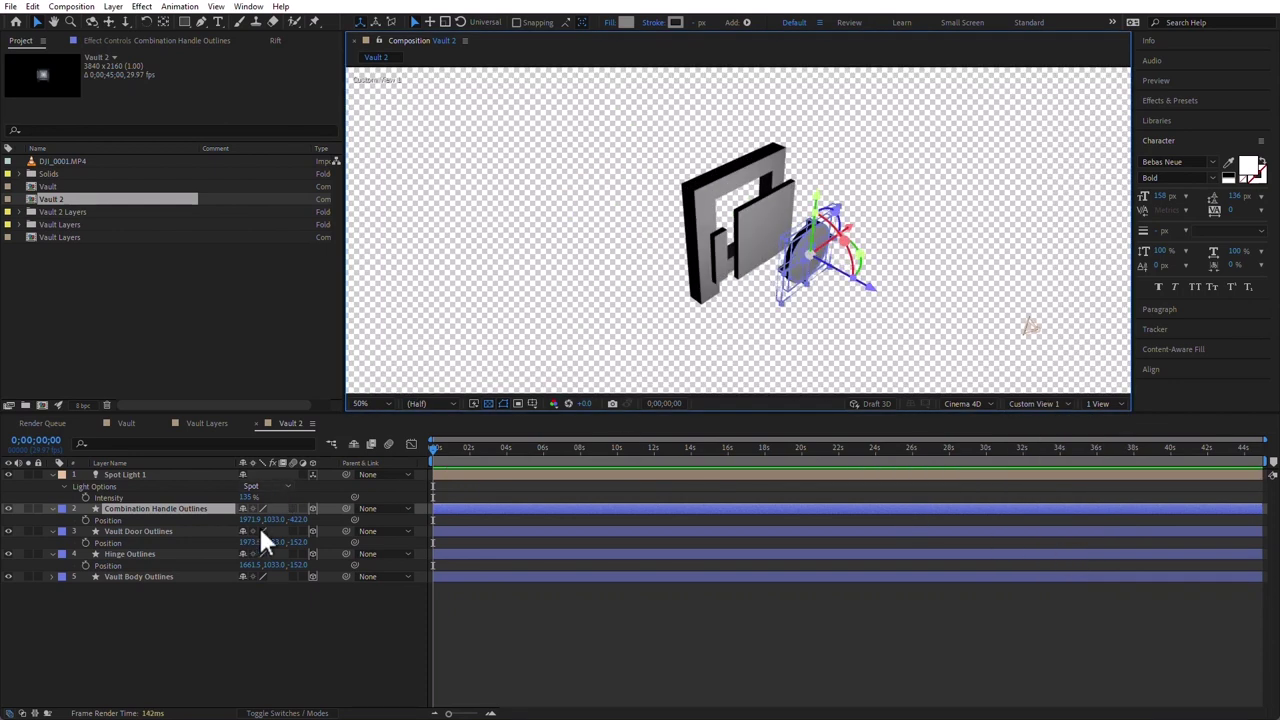
- Return the Z positions of Combination Handle Outlines, Vault Door Outlines and Hinge Outlines to 0
left_click(153, 590)
left_click(150, 508)
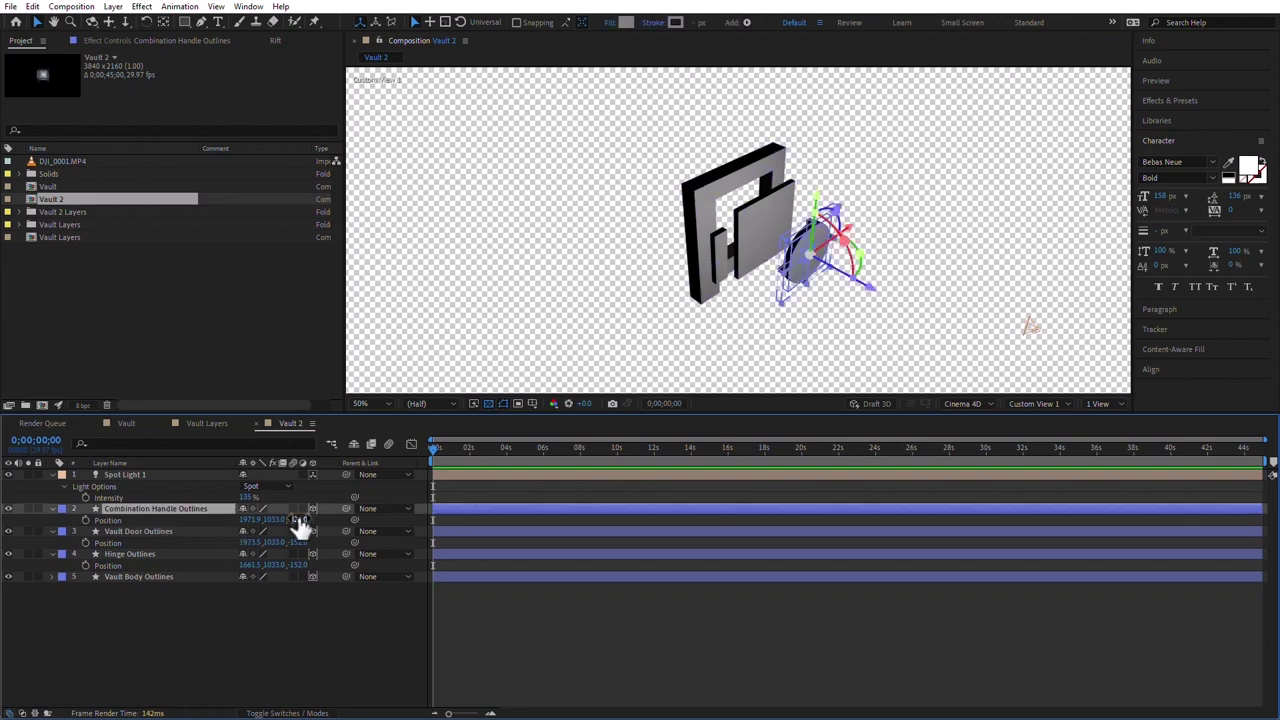
left_click(396, 626)
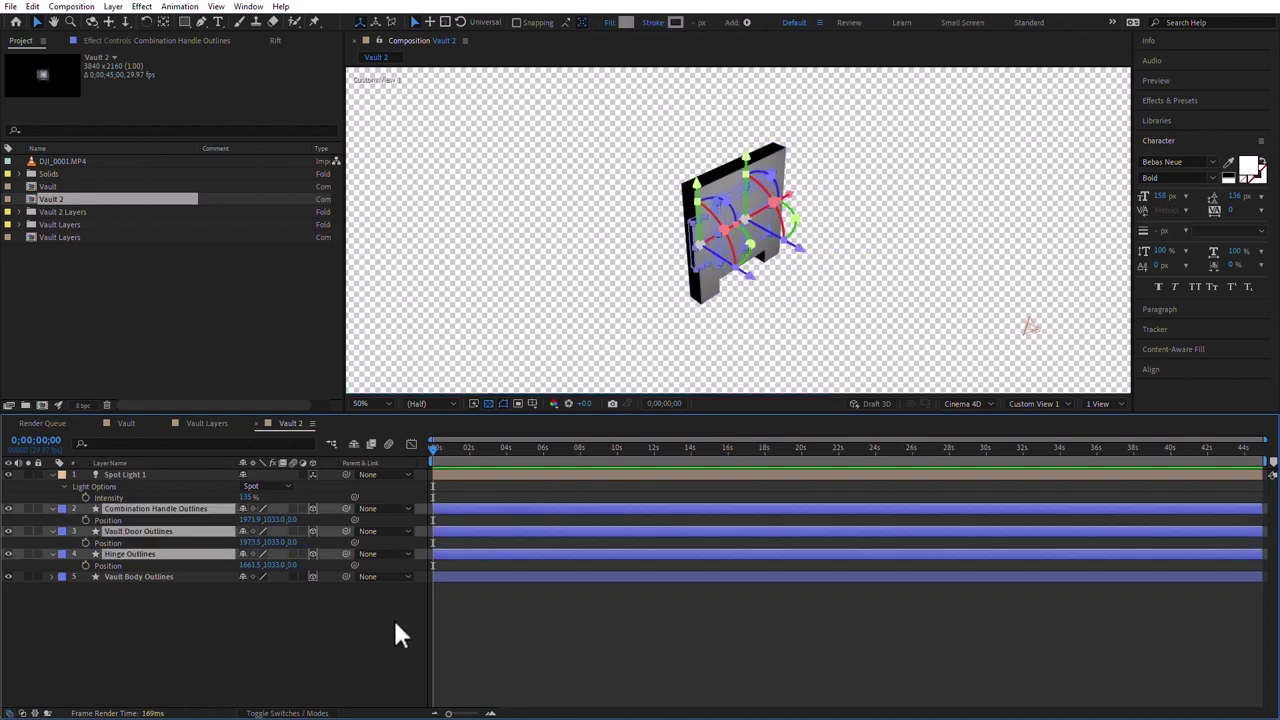
left_click(271, 648)
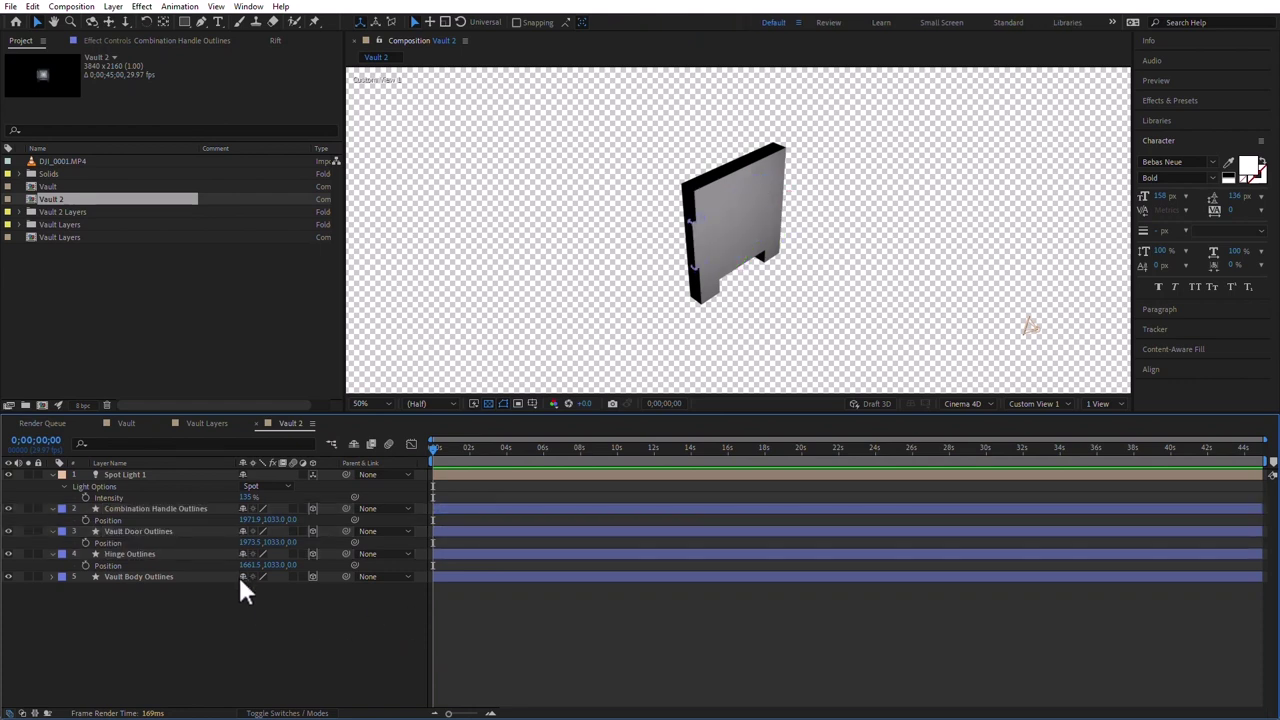
- Set the Z position of Vault Door Outlines to -27 and of Combination Handle Outlines to -57
left_click(277, 542)
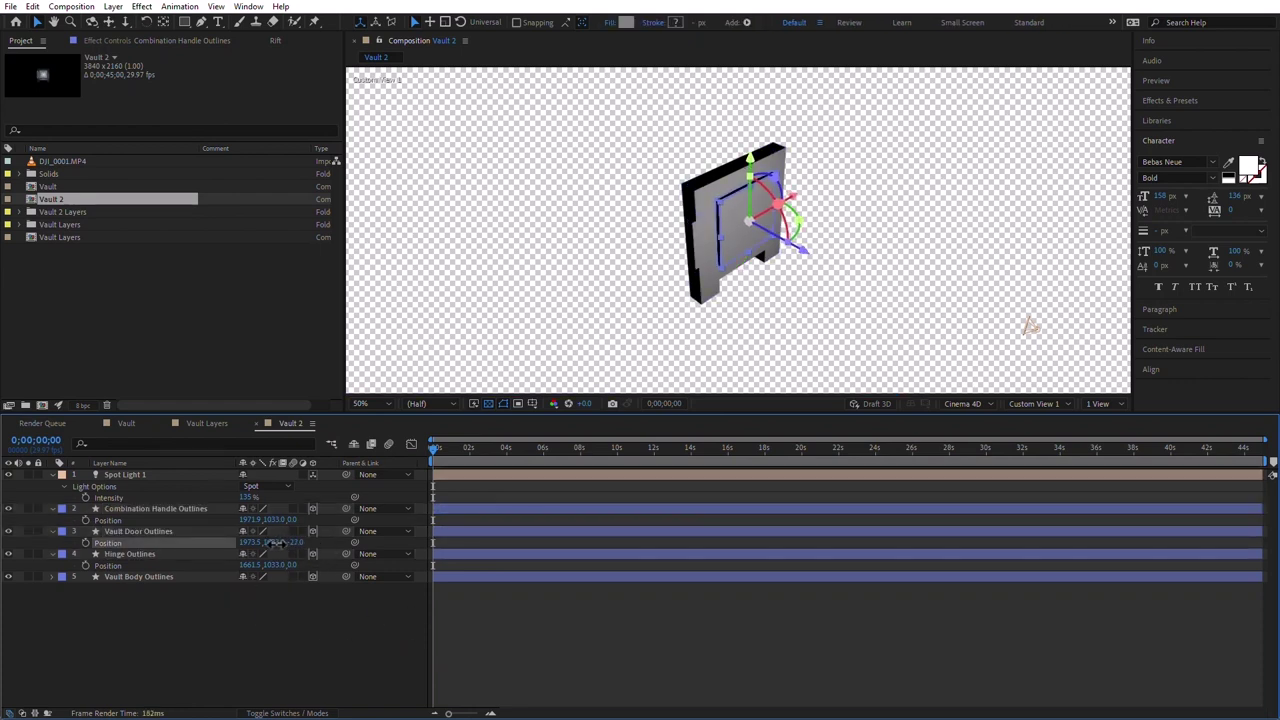
left_click(290, 531)
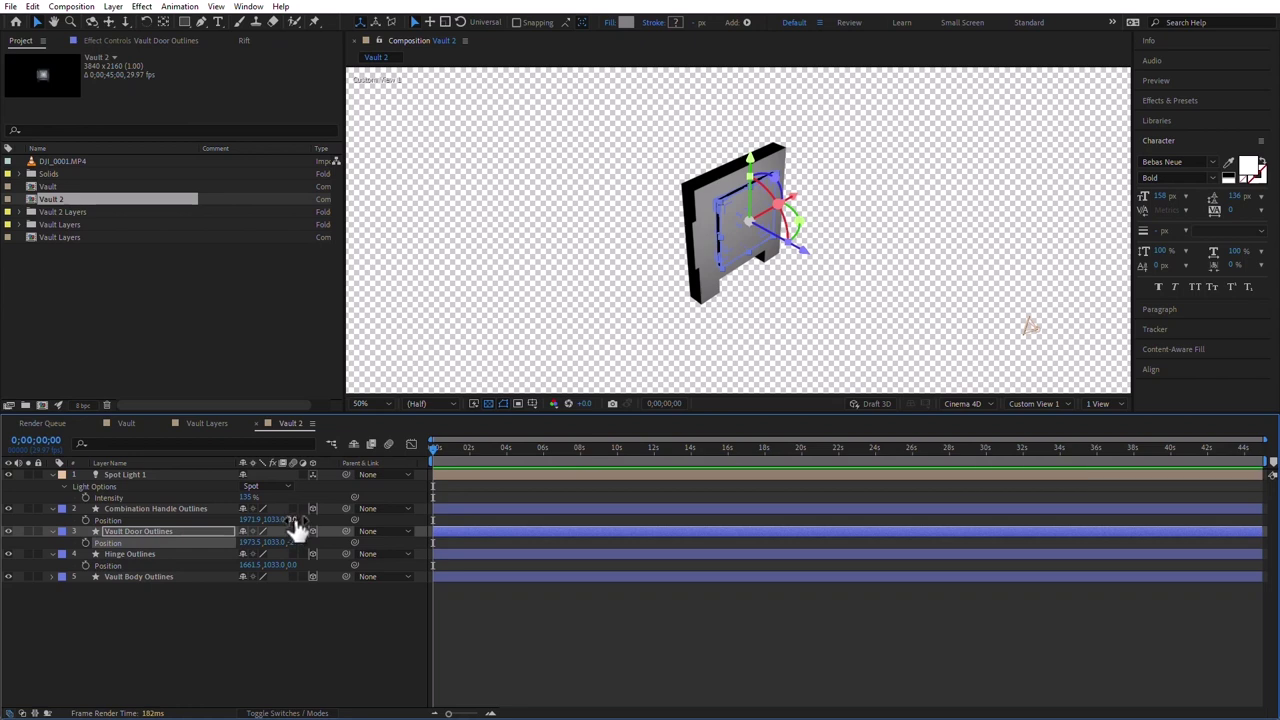
left_click_drag(280, 520, 255, 520)
left_click(190, 623)
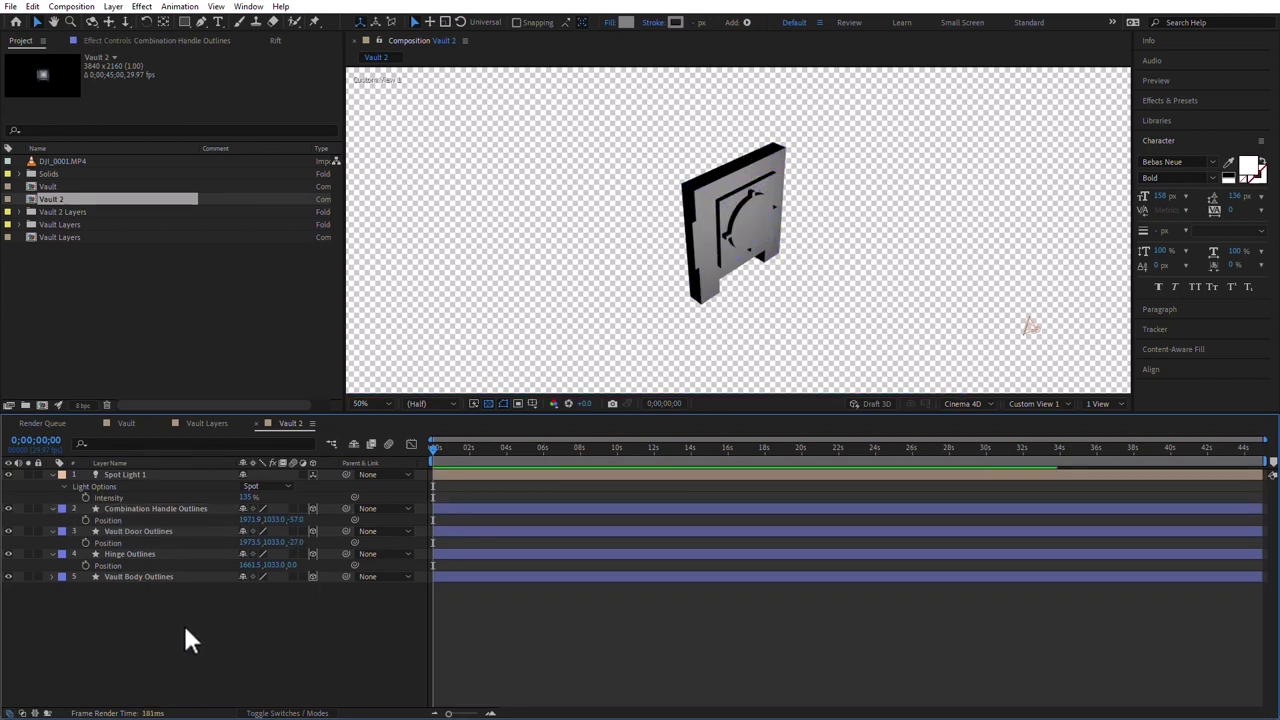
- Set the extrusion depth of Vault Body Outlines to 618
left_click(137, 578)
left_click(52, 577)
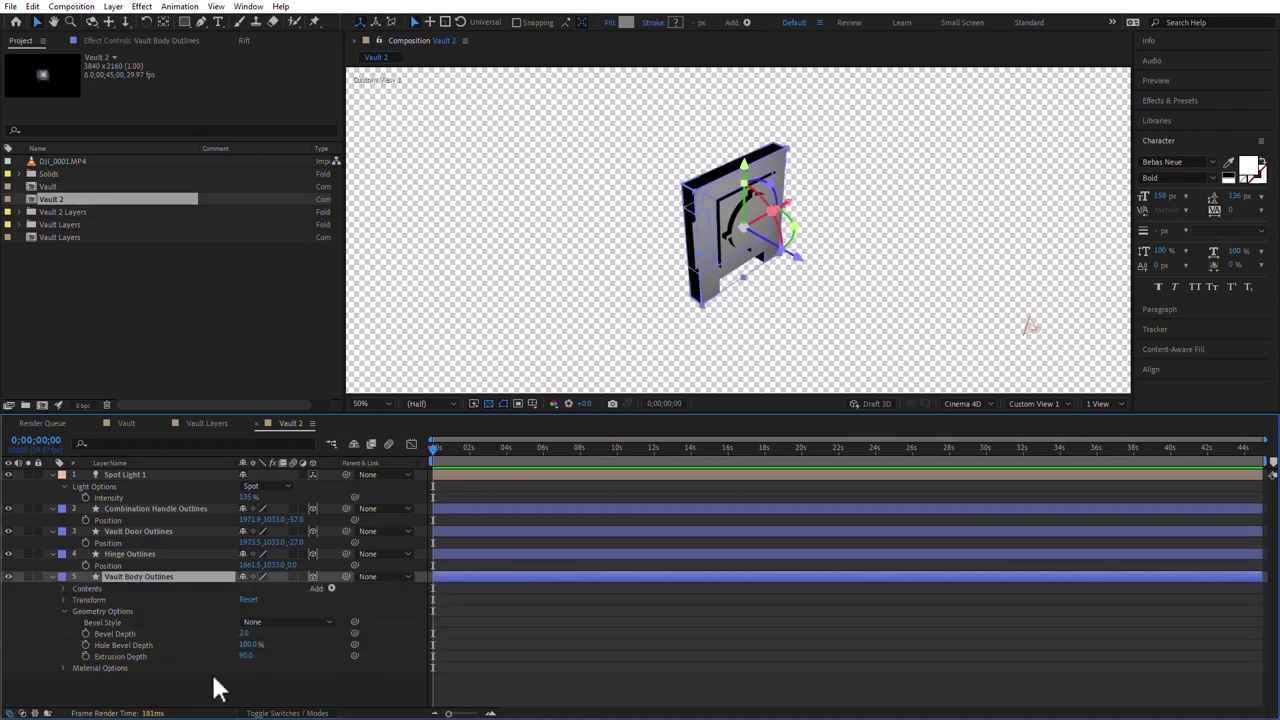
left_click_drag(246, 657, 606, 663)
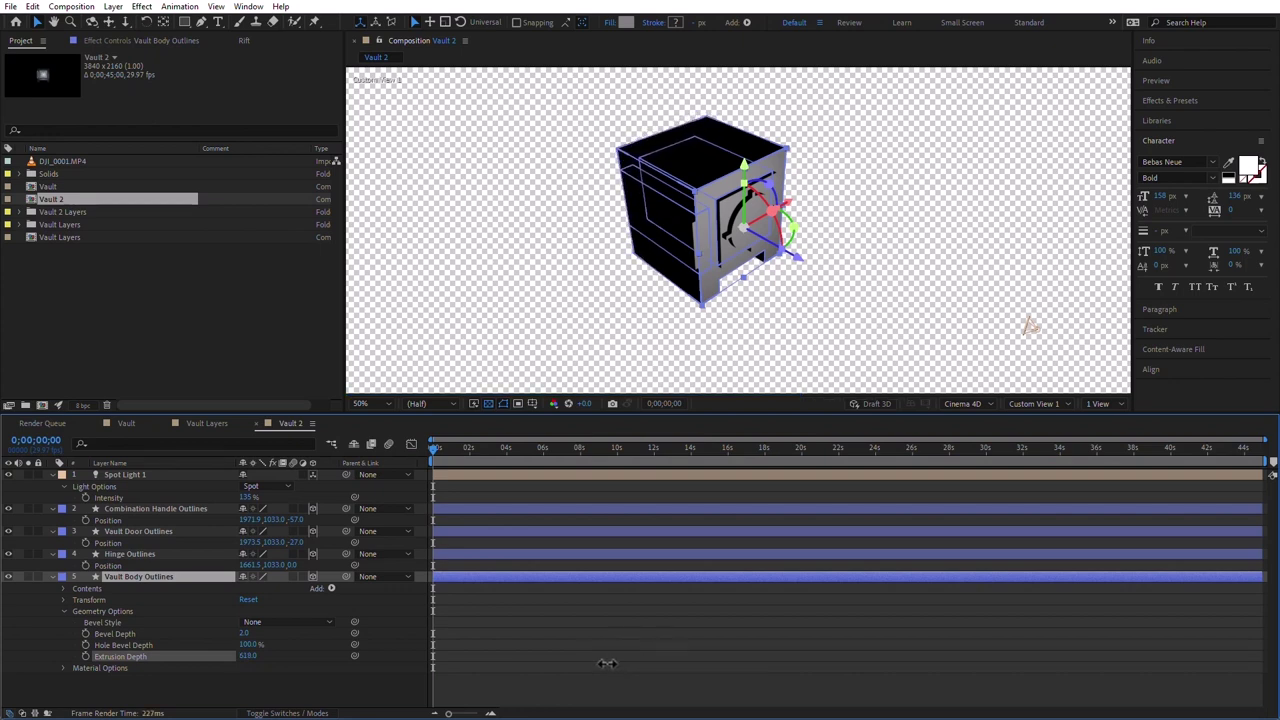
left_click(588, 666)
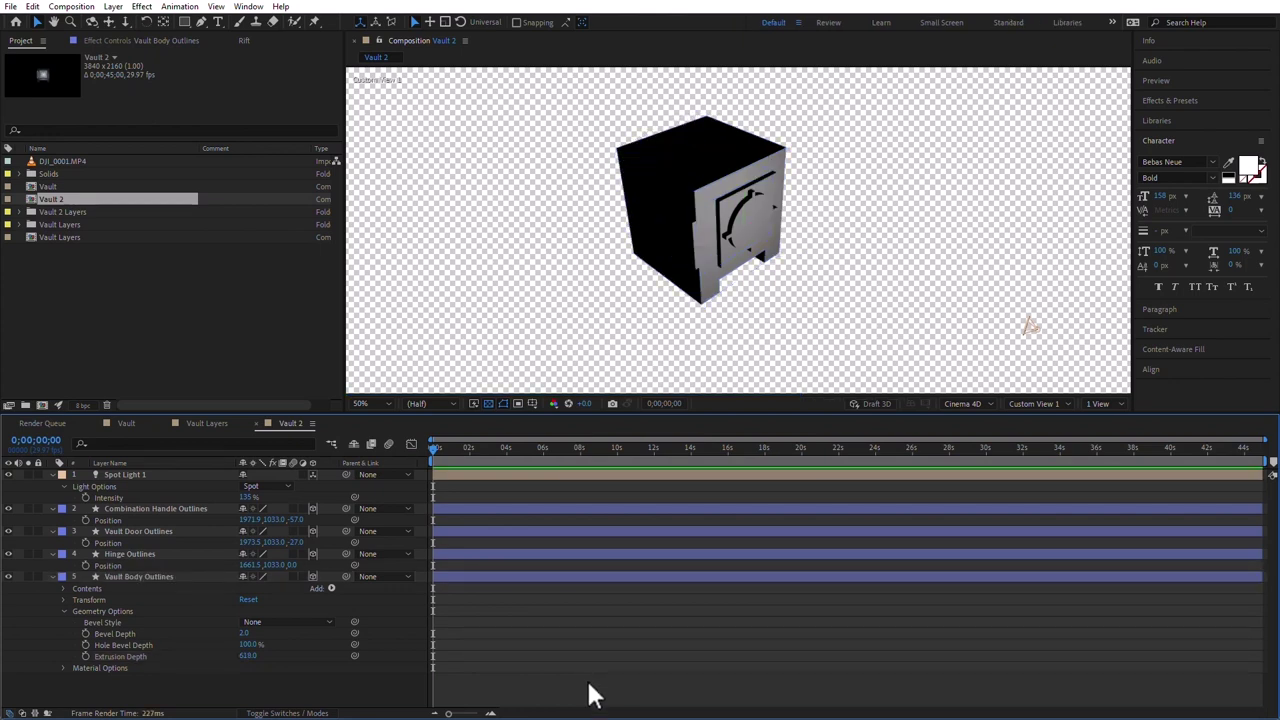
- Hide Group 6, Group 7 and Group 8 in the contents of Combination Handle Outlines
left_click(756, 223)
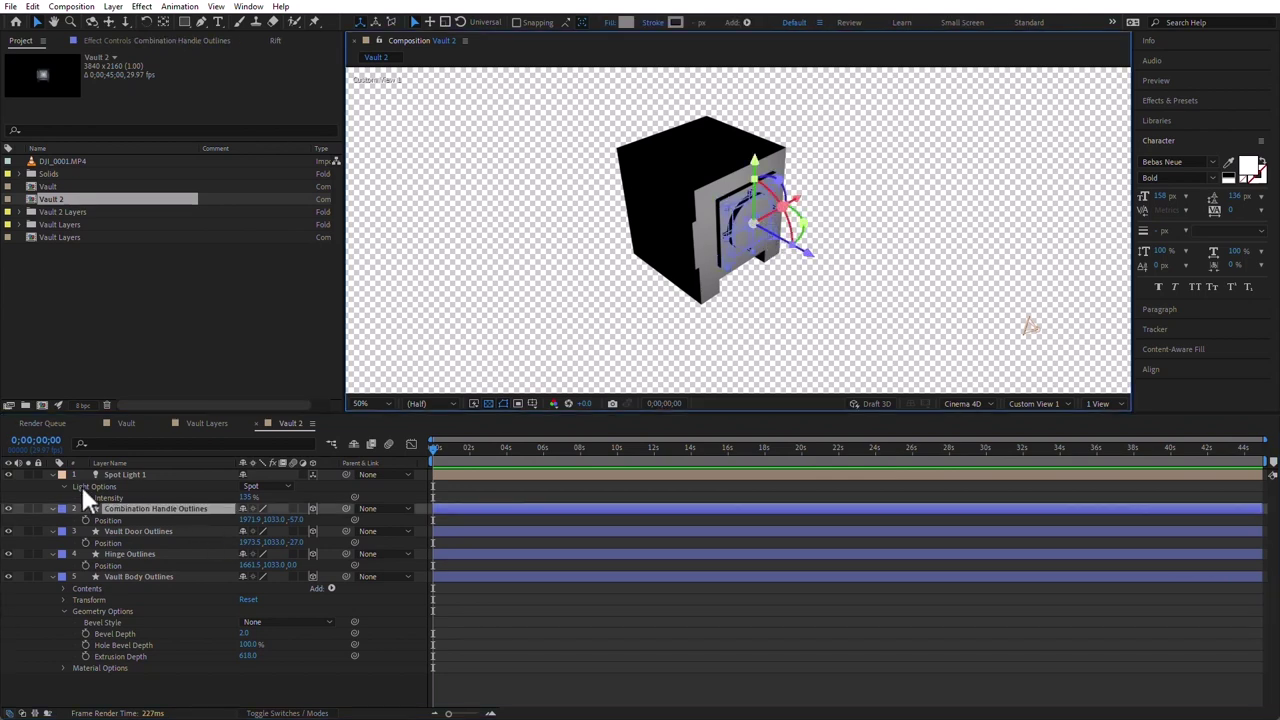
left_click(52, 508)
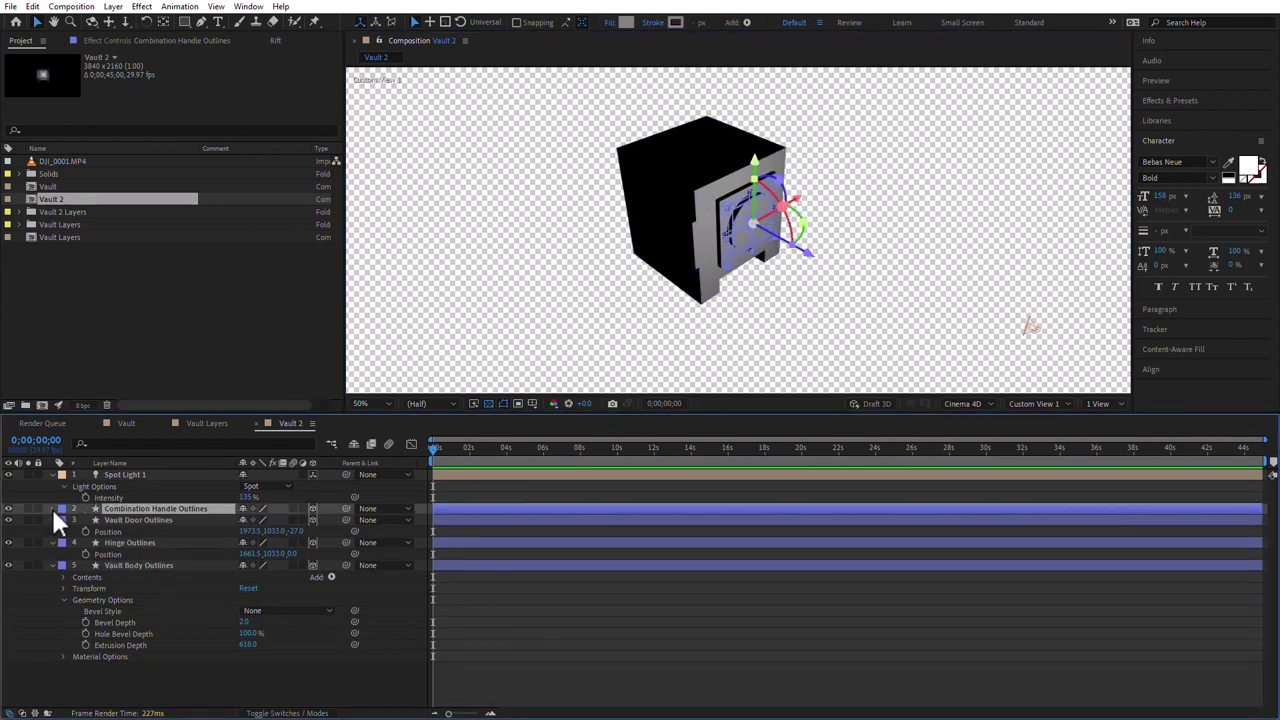
left_click(52, 508)
left_click(66, 526)
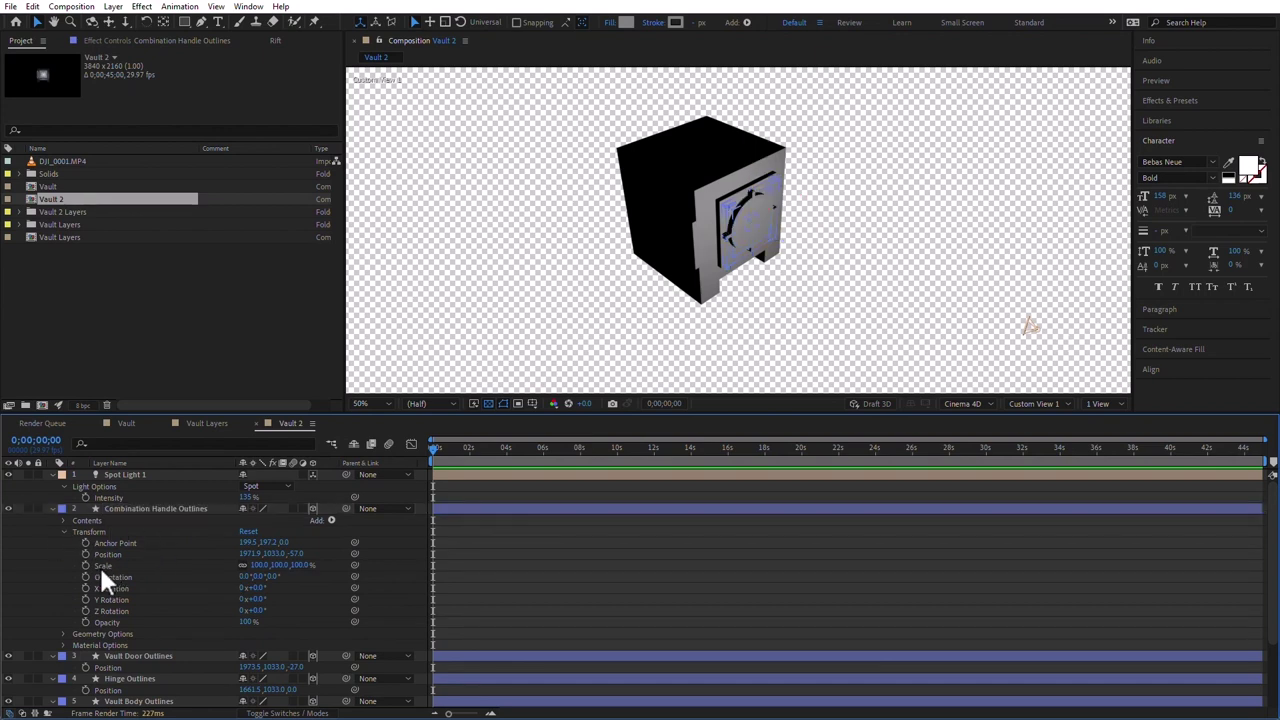
left_click(63, 520)
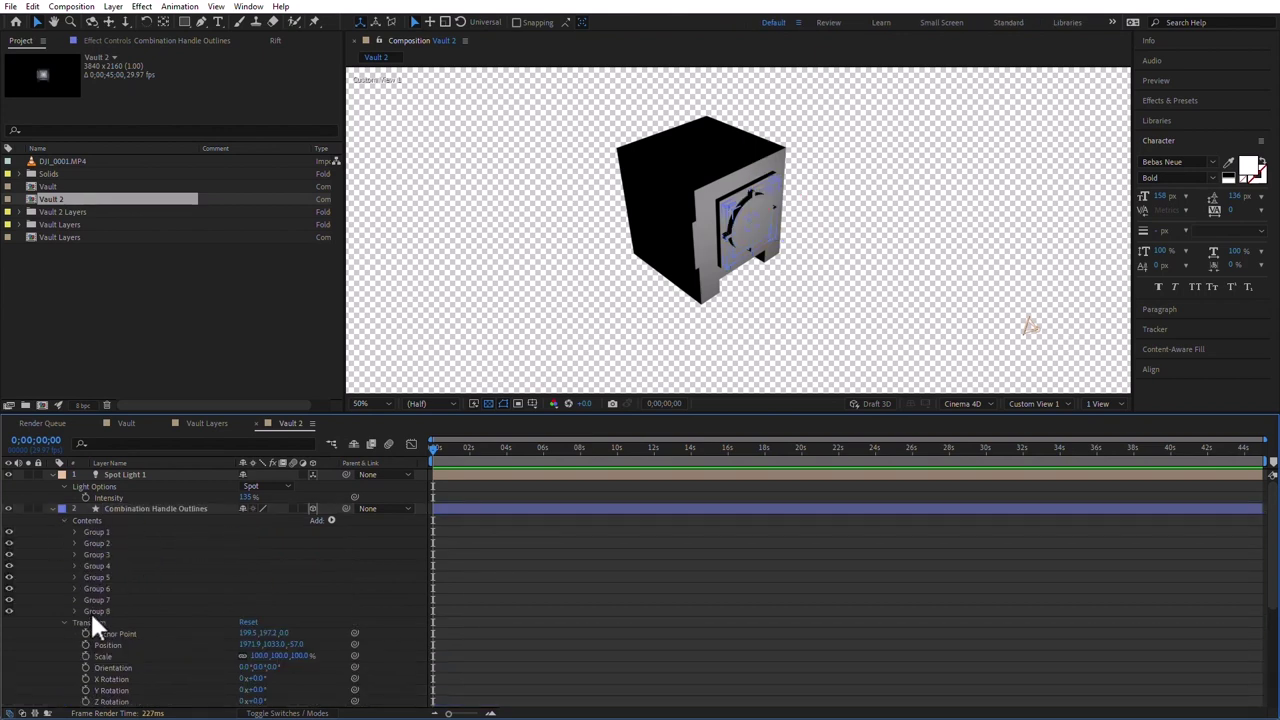
left_click(9, 588)
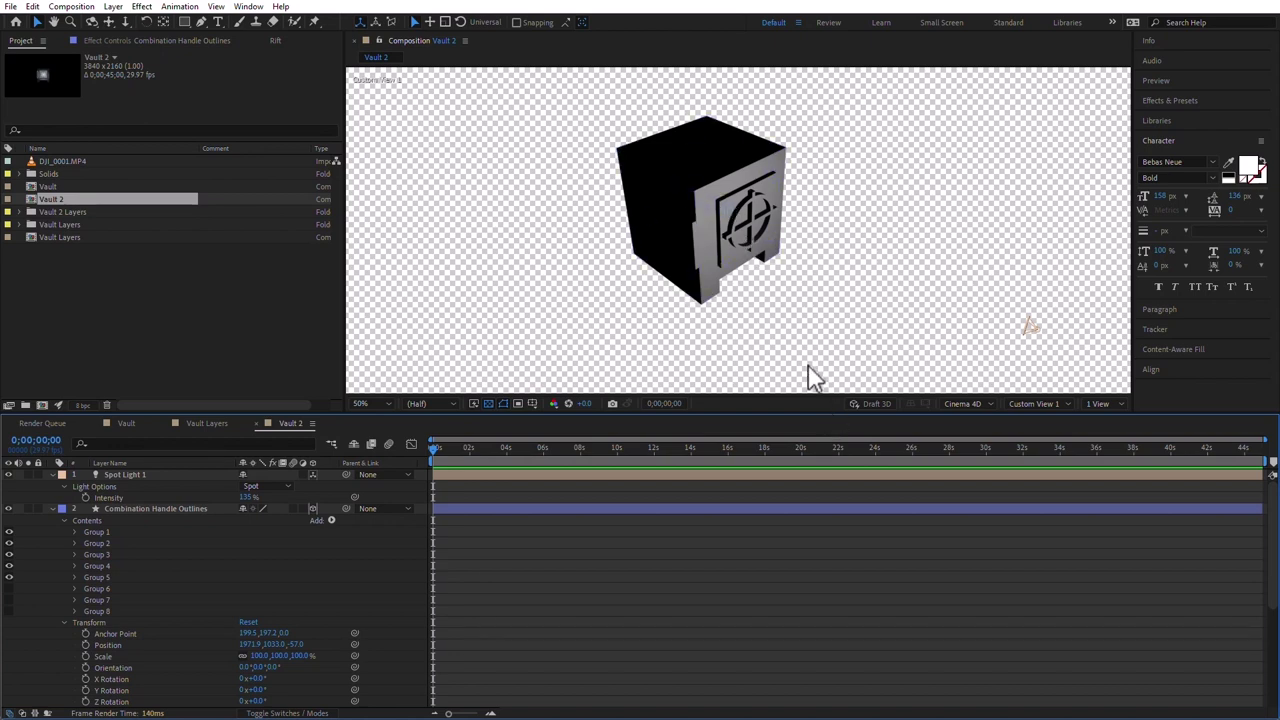
- Set the material of Vault Body Outlines to 47% Metal, 25% Specular Shininess and 32% Specular Intensity
left_click(1058, 404)
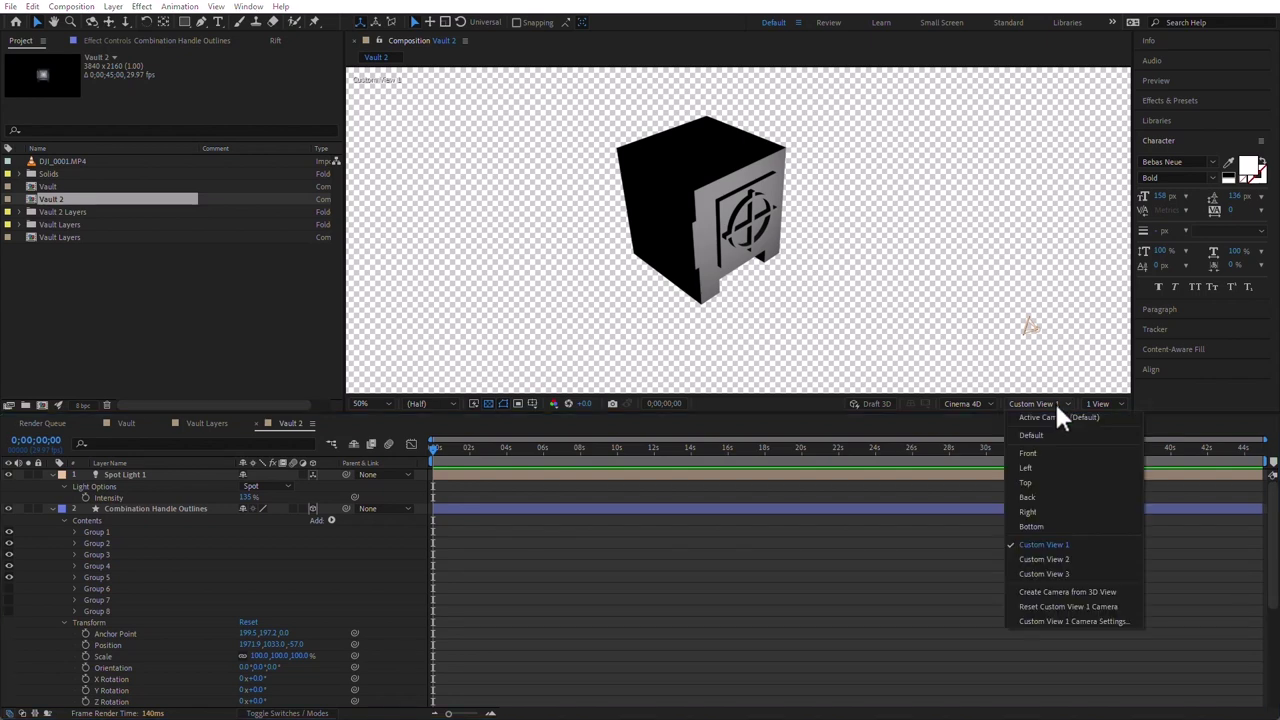
left_click(852, 668)
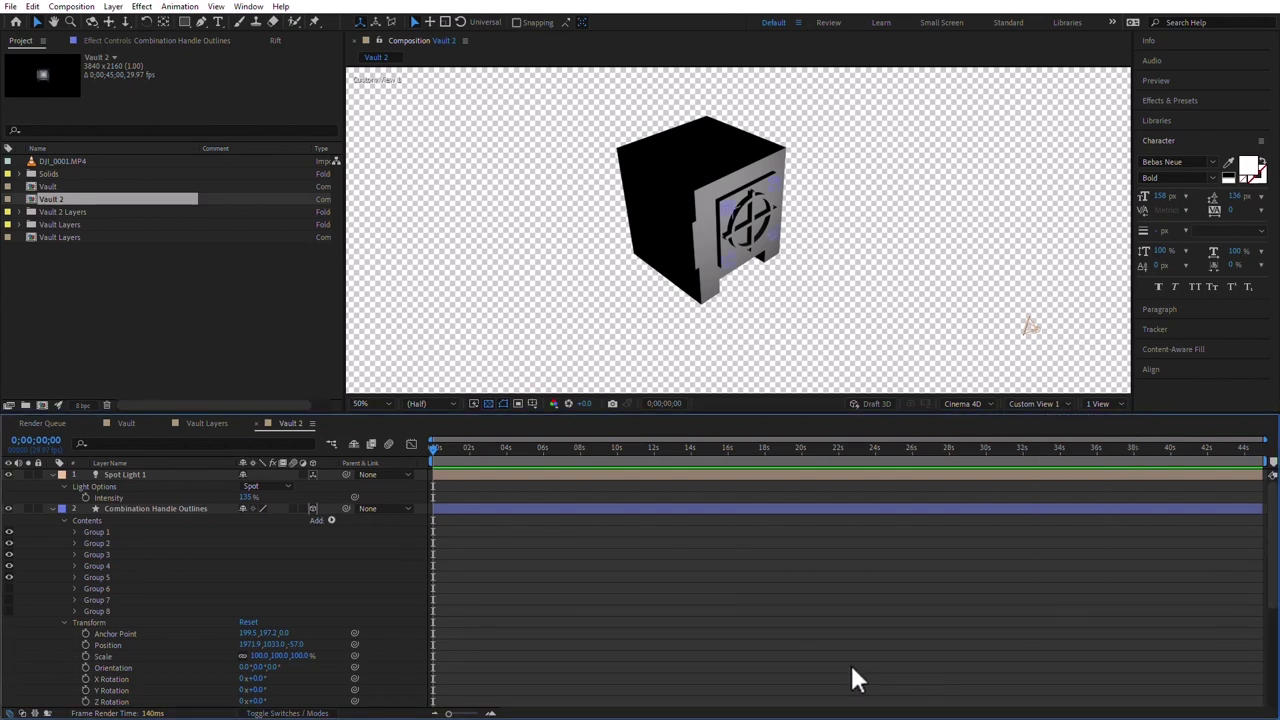
left_click(93, 24)
left_click_drag(712, 220, 657, 201)
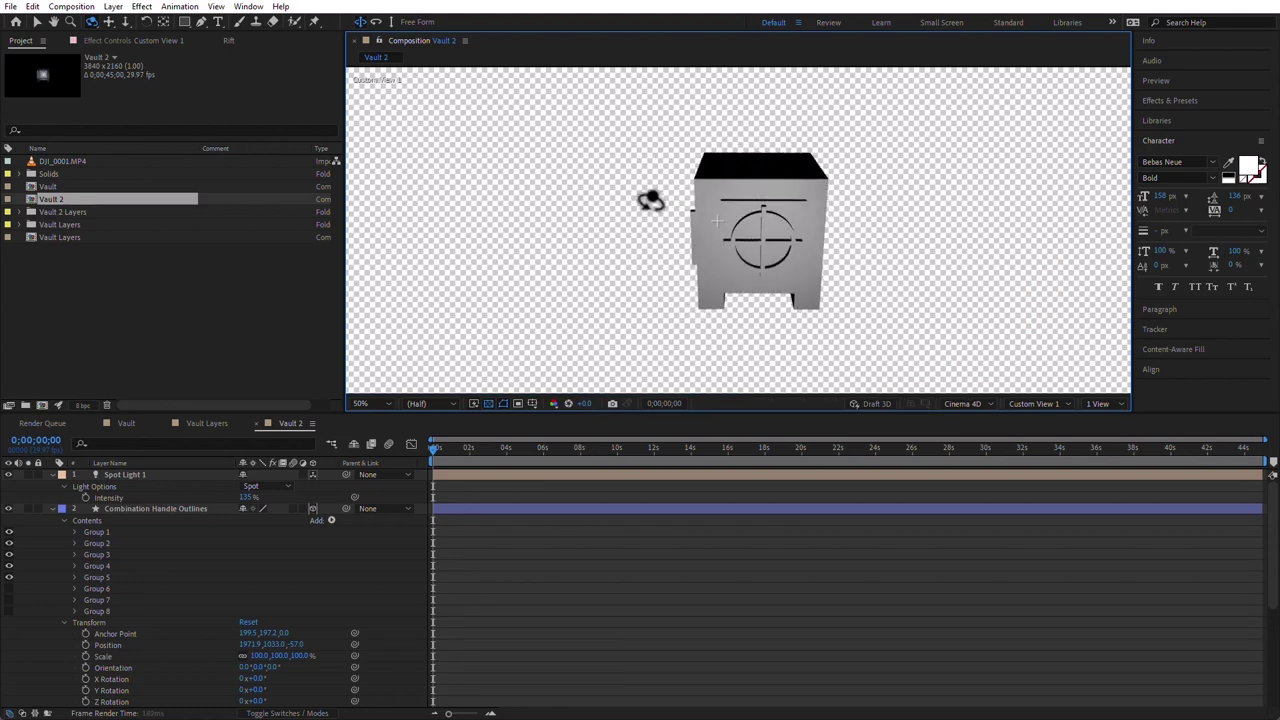
left_click_drag(782, 363, 1020, 268)
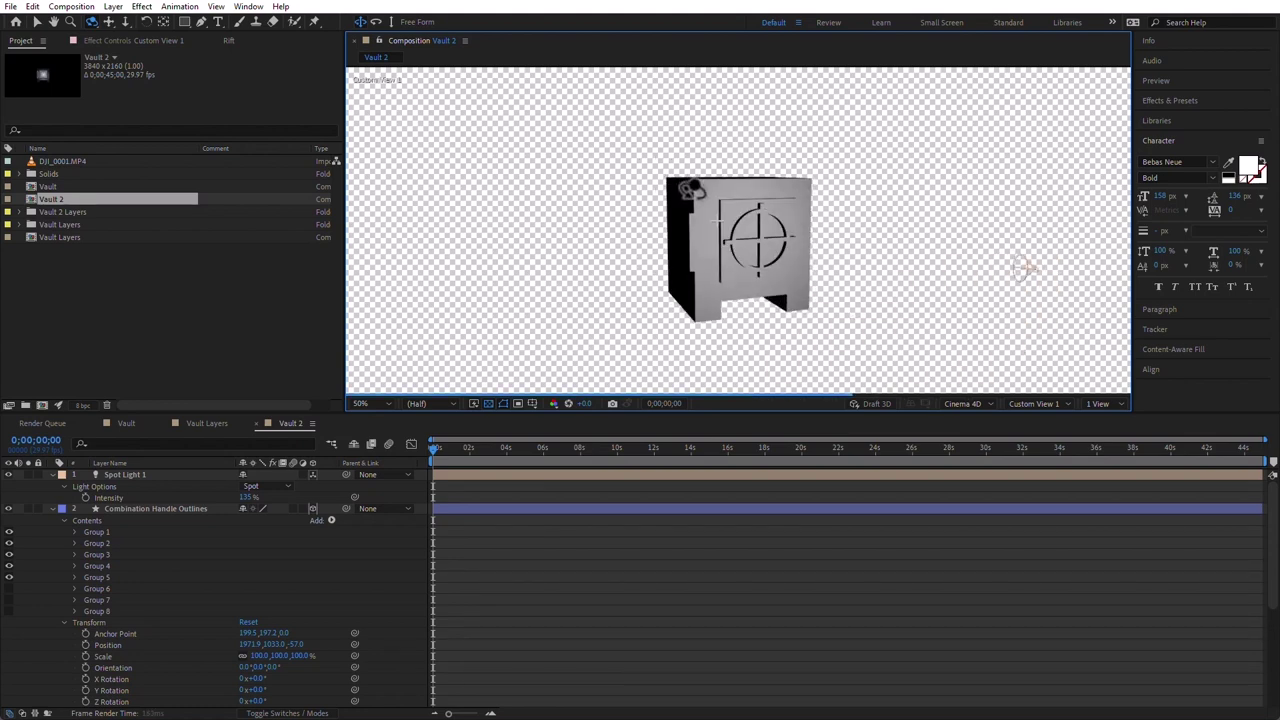
left_click(53, 507)
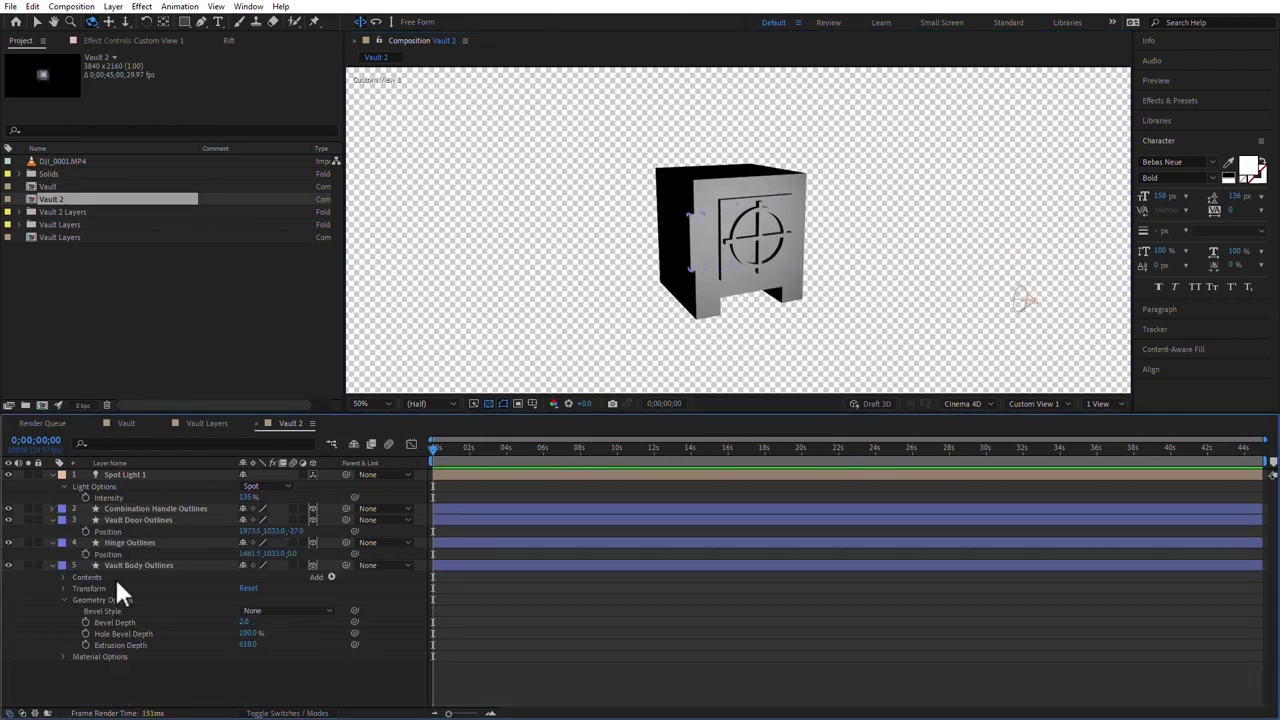
left_click(53, 565)
left_click(53, 563)
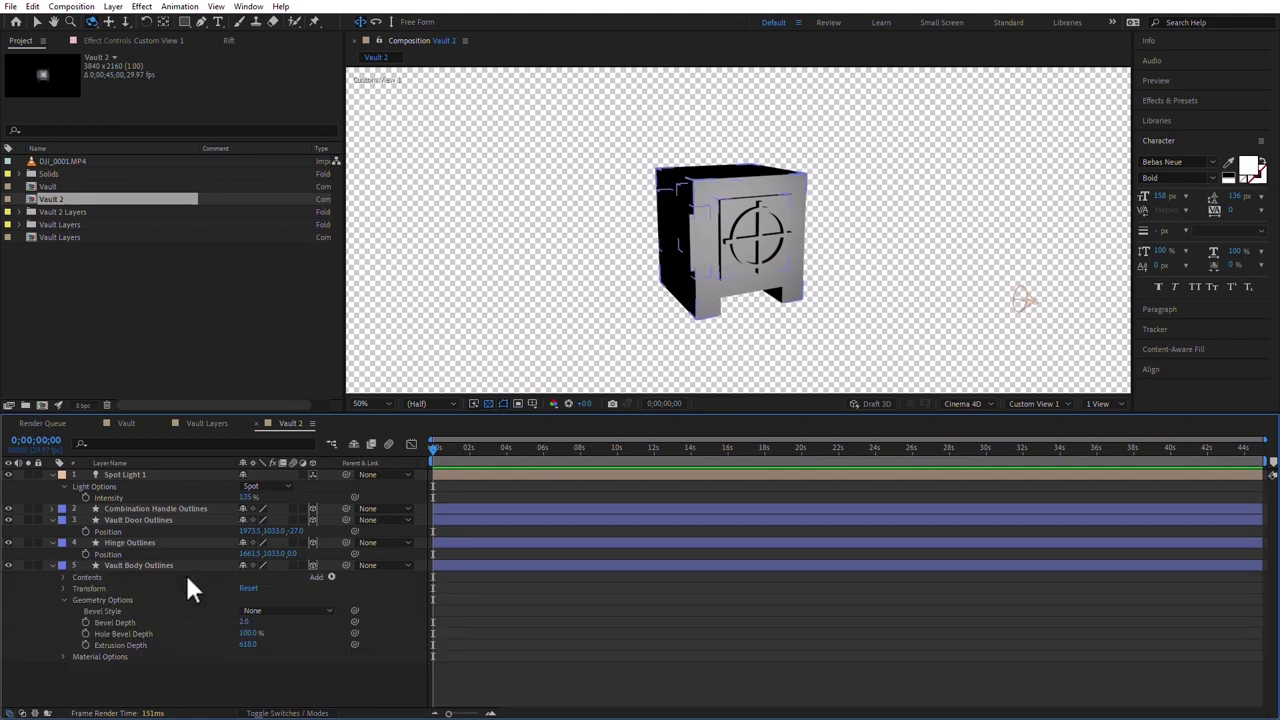
left_click(62, 655)
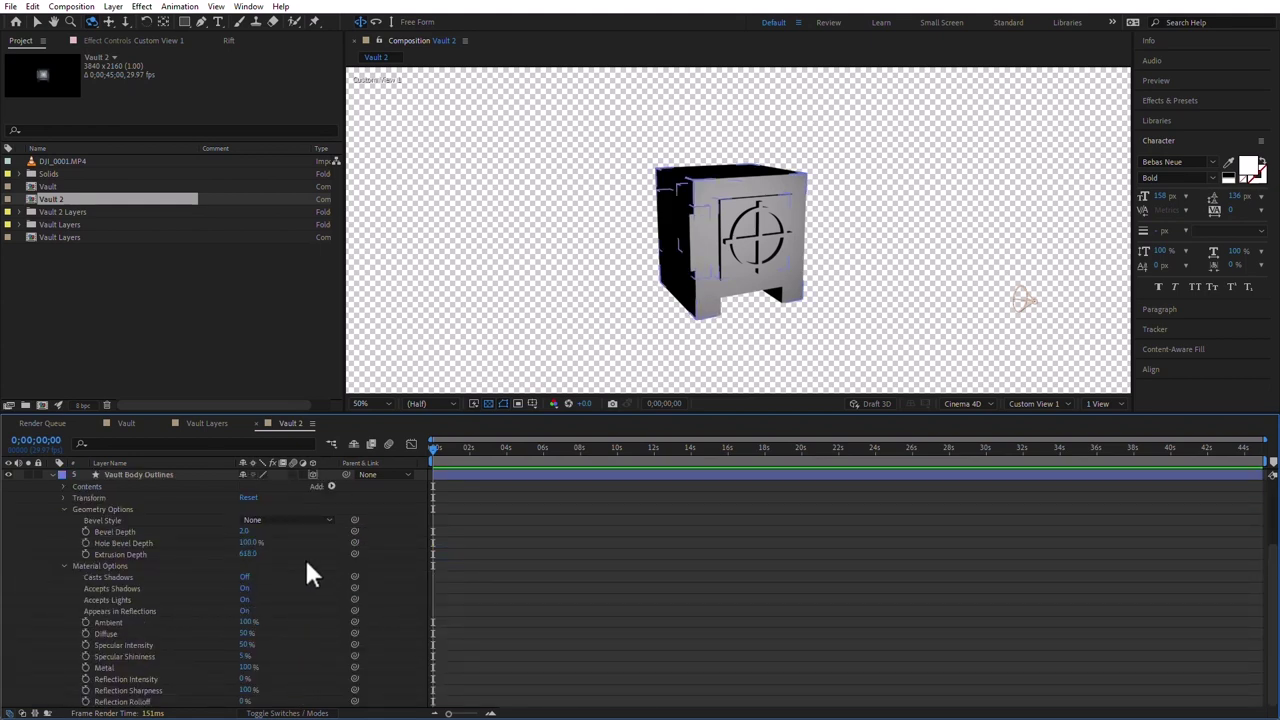
left_click_drag(316, 412, 322, 353)
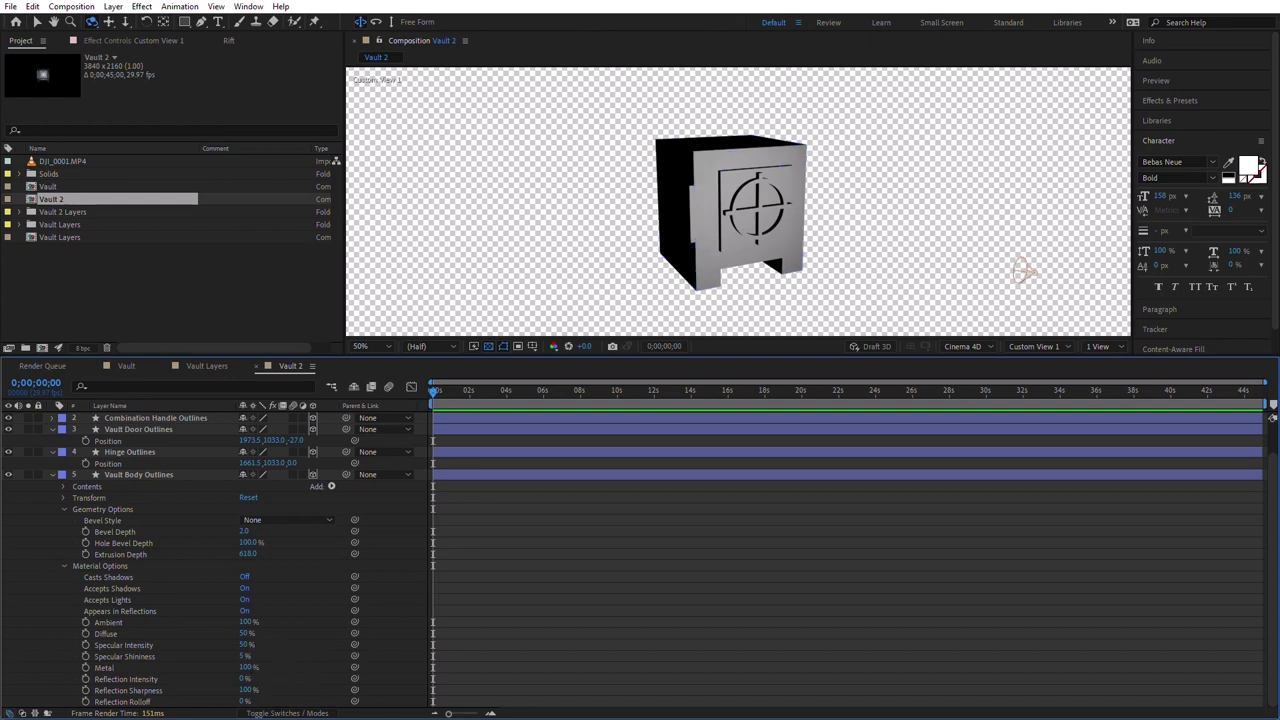
left_click_drag(246, 668, 205, 667)
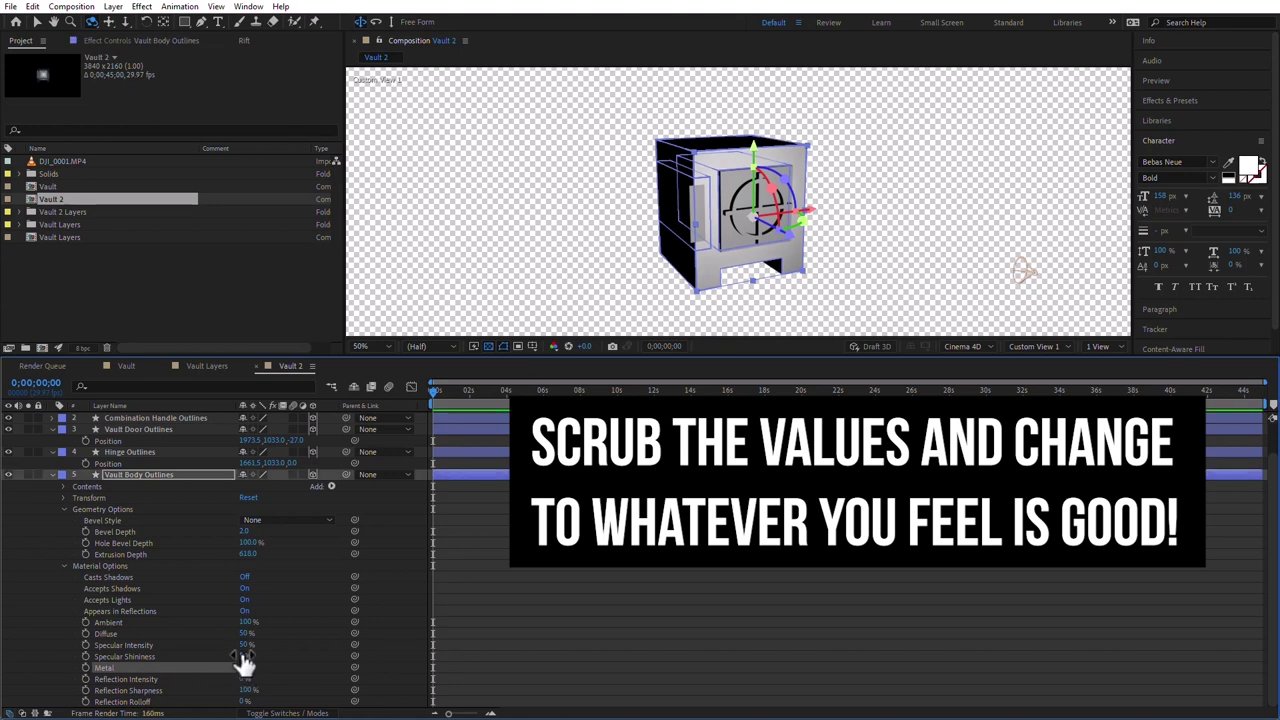
left_click_drag(248, 656, 259, 652)
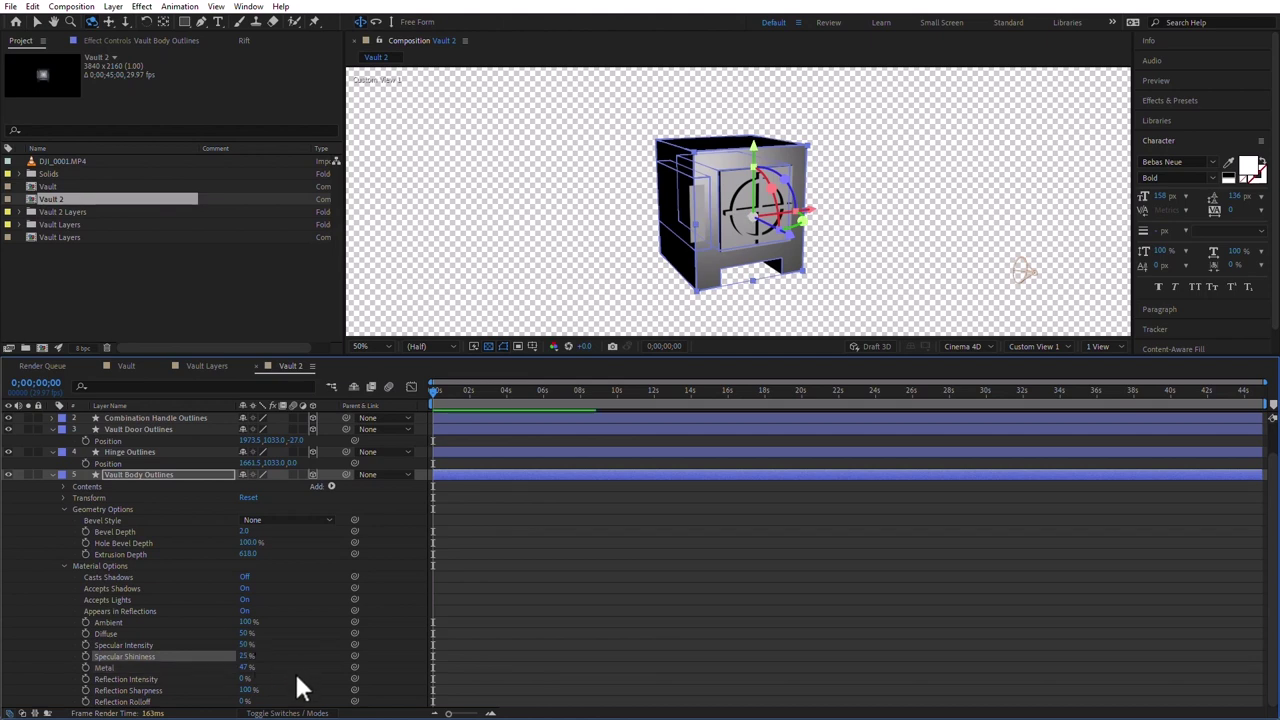
left_click_drag(252, 645, 228, 645)
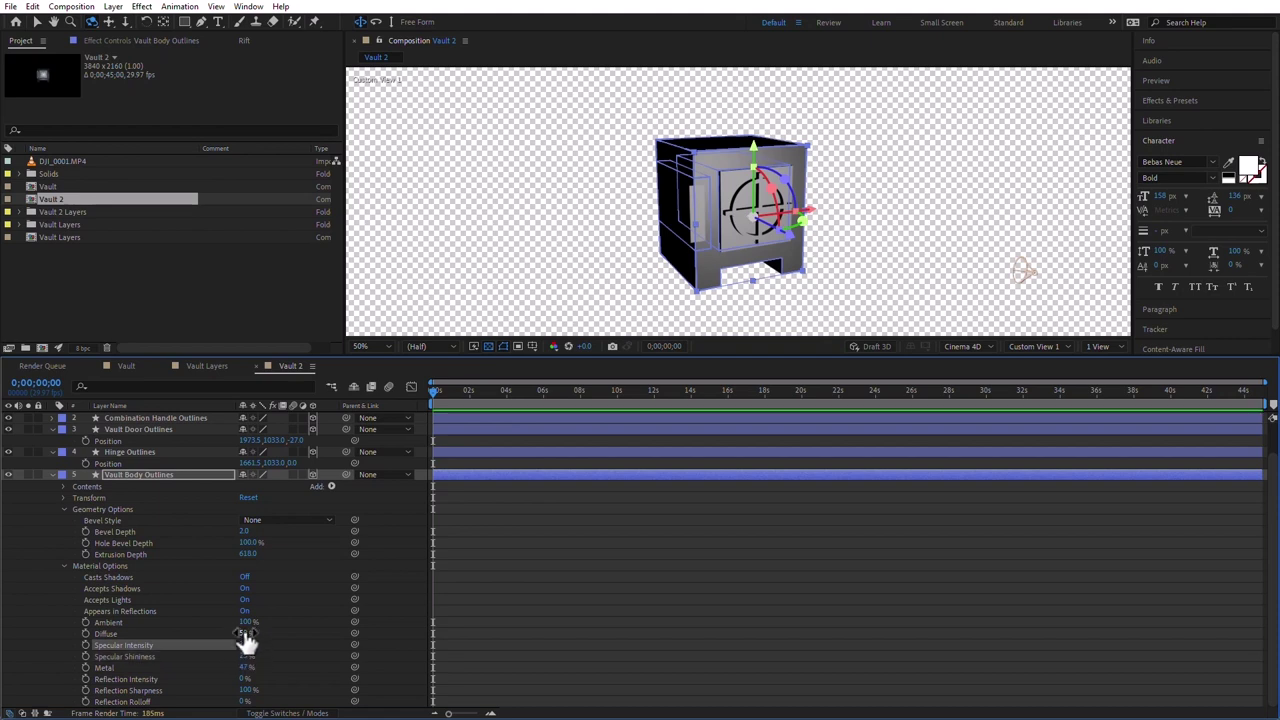
- Set the vault body material to 53% Diffuse, 58% Ambient, 36% Reflection Rolloff, 40% Reflection Sharpness and 45% Reflection Intensity
mouse_move(242, 634)
left_mouse_down()
mouse_move(226, 632)
mouse_move(252, 632)
left_mouse_up()
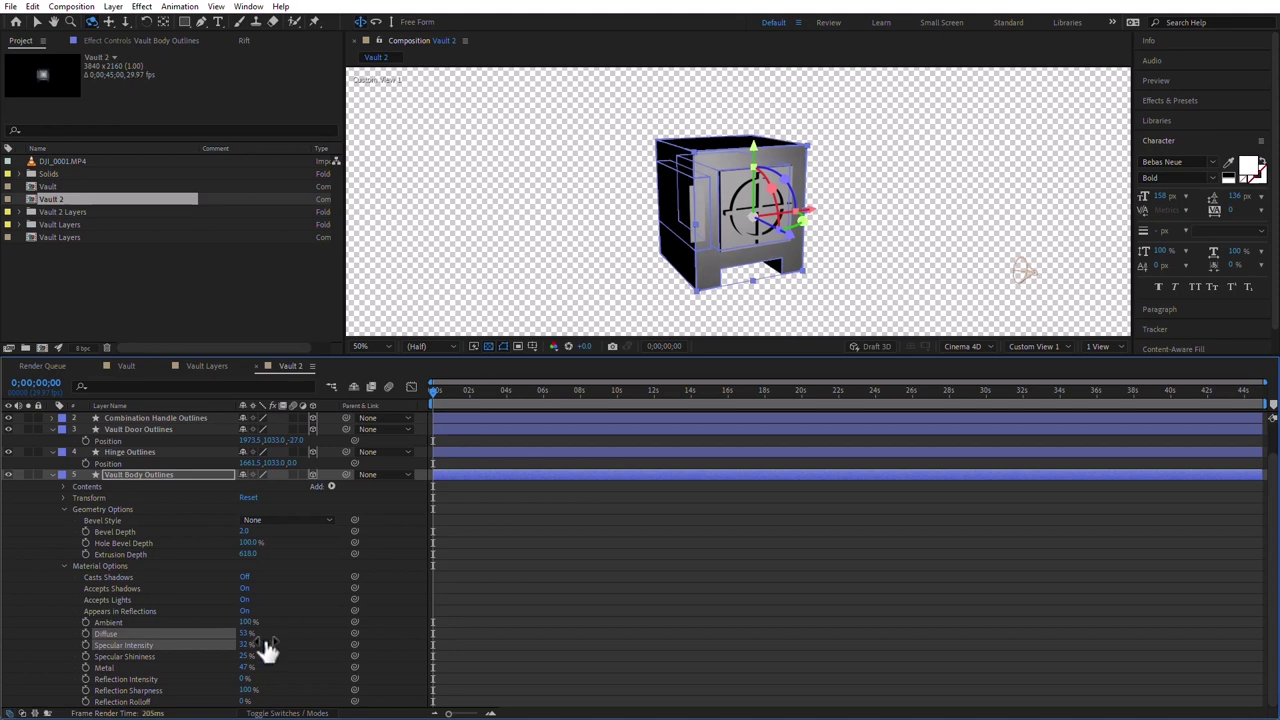
left_click_drag(245, 623, 214, 626)
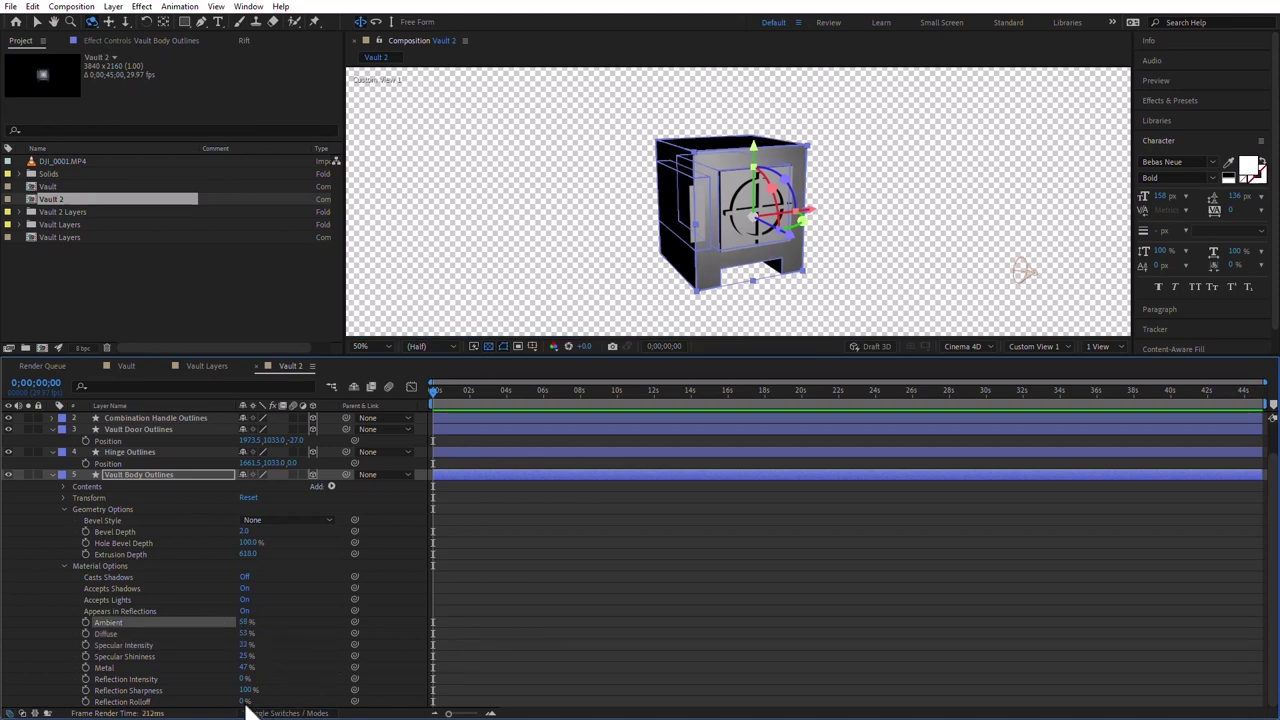
left_click_drag(241, 704, 205, 688)
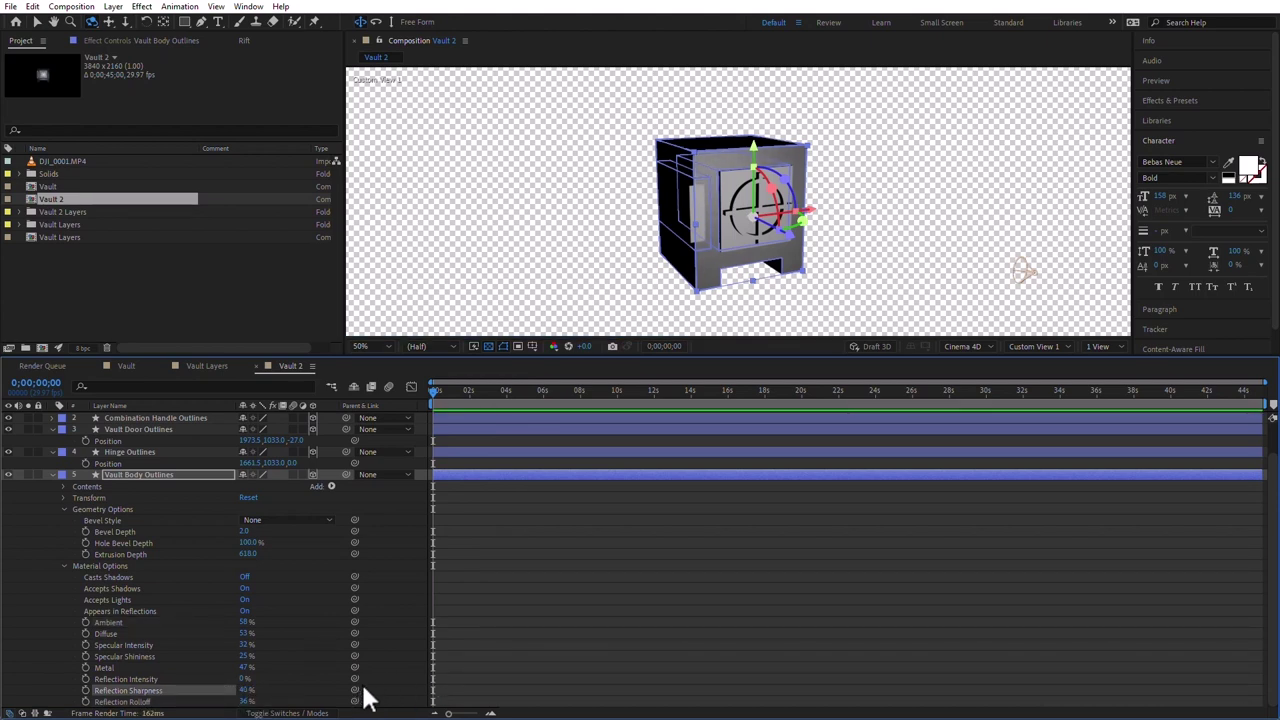
left_click_drag(243, 680, 264, 678)
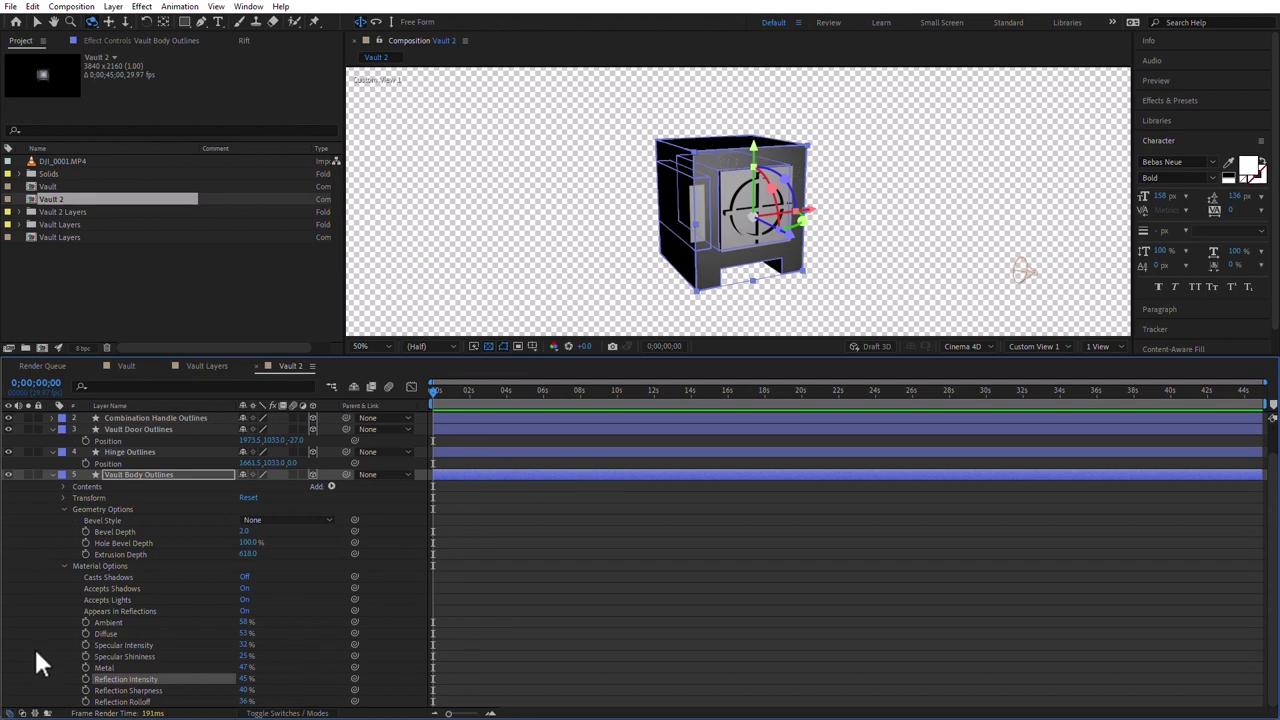
- Copy the vault body's material values from Ambient to Reflection Rolloff onto Hinge Outlines, Vault Door Outlines and Combination Handle Outlines
left_click_drag(42, 618, 160, 712)
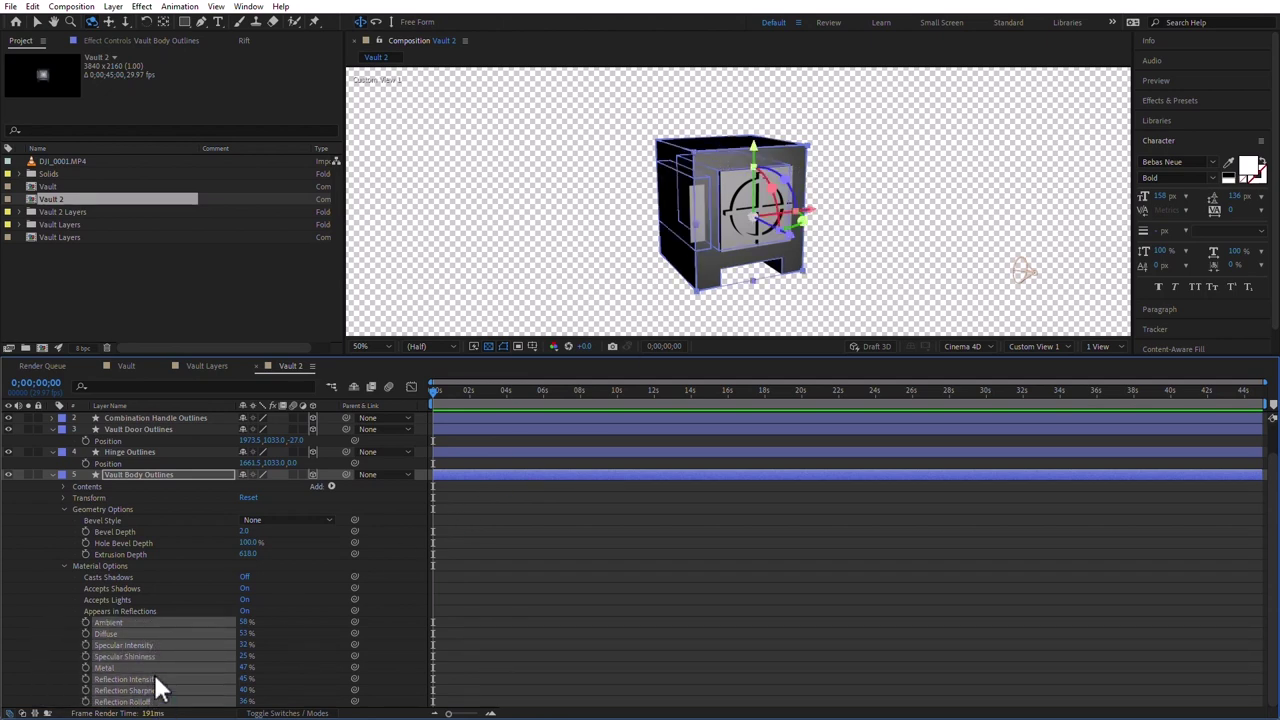
left_click(150, 450)
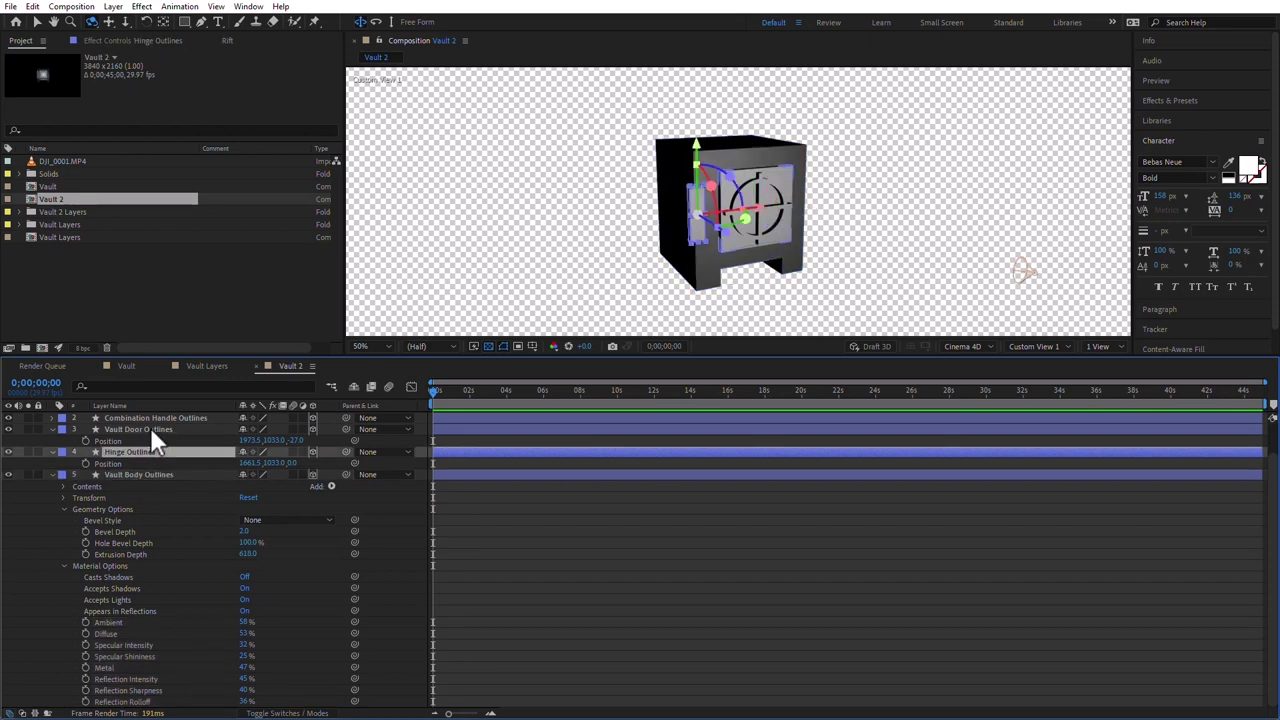
left_click(150, 427, "ctrl")
left_click(154, 417, "ctrl")
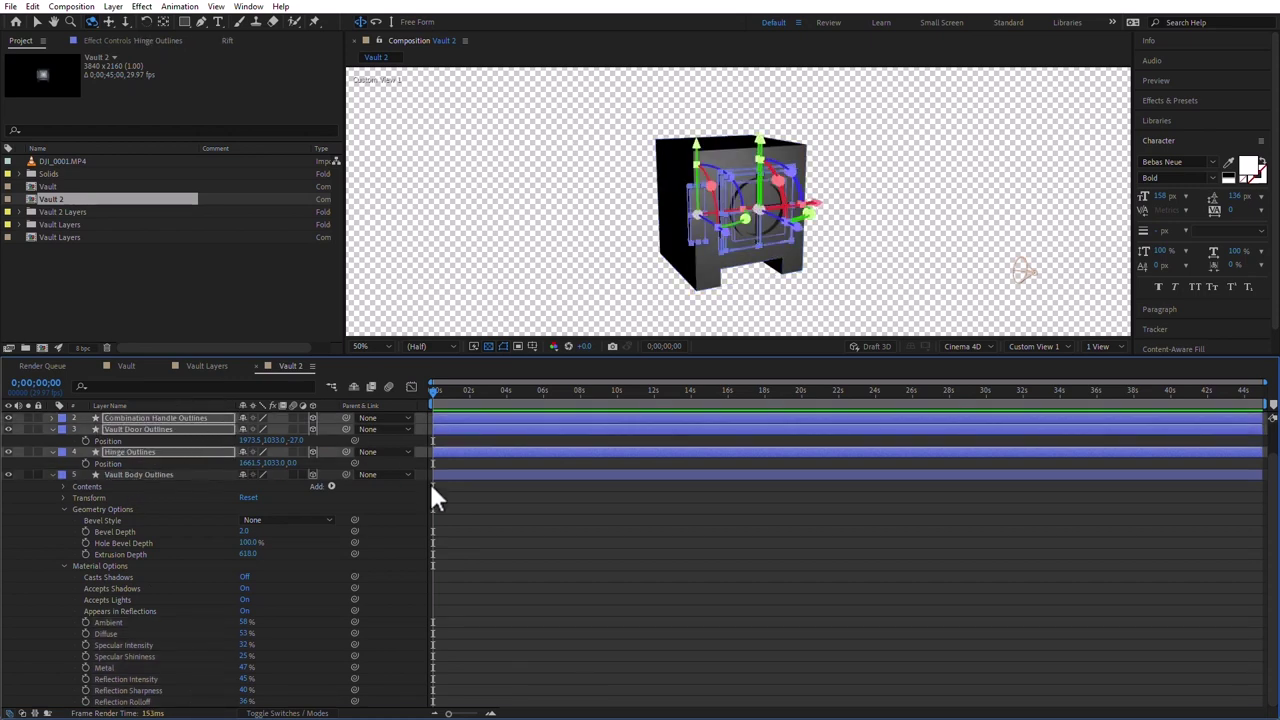
left_click(478, 538)
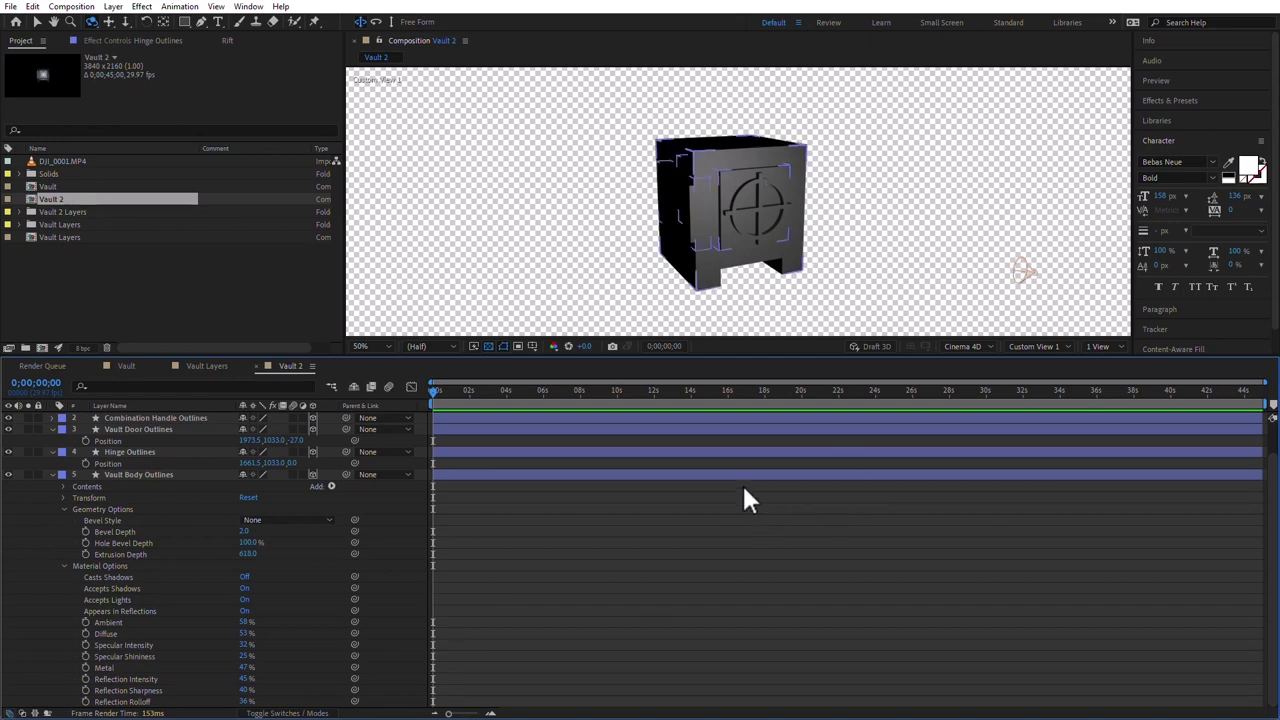
- Add a white ambient light to the Vault 2 composition and set its intensity to 123%
left_click(112, 7)
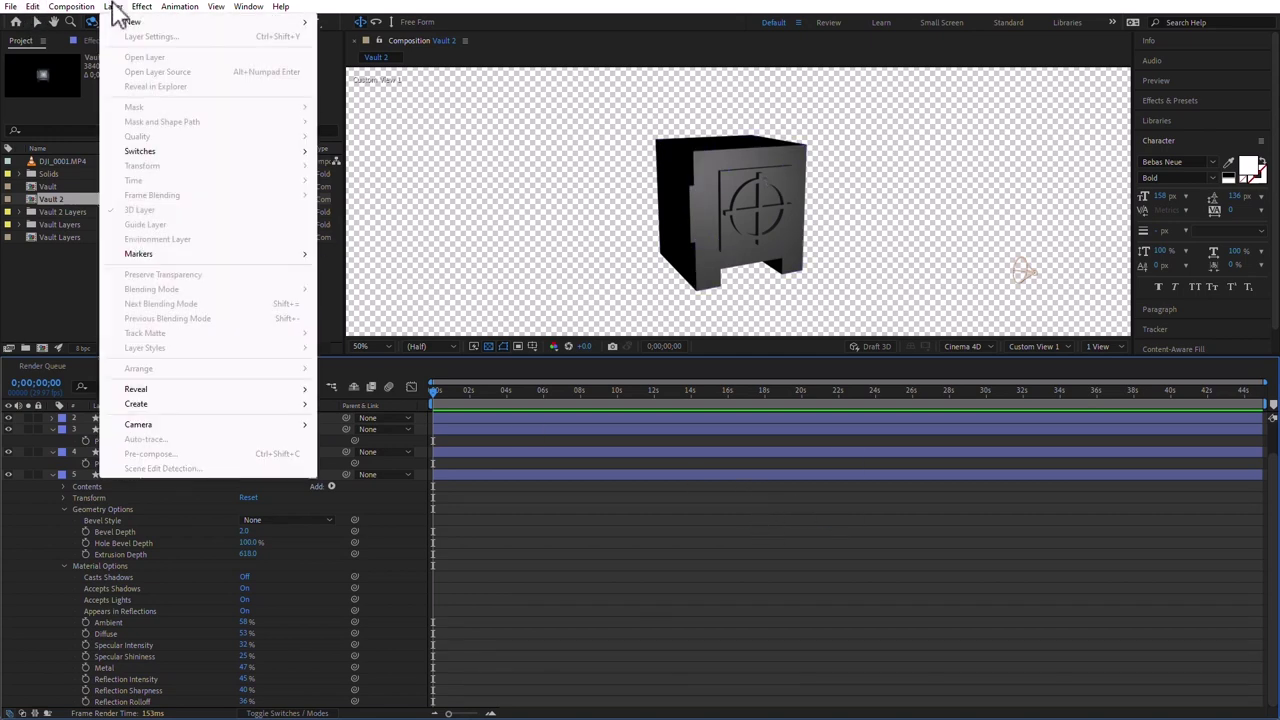
mouse_move(132, 22)
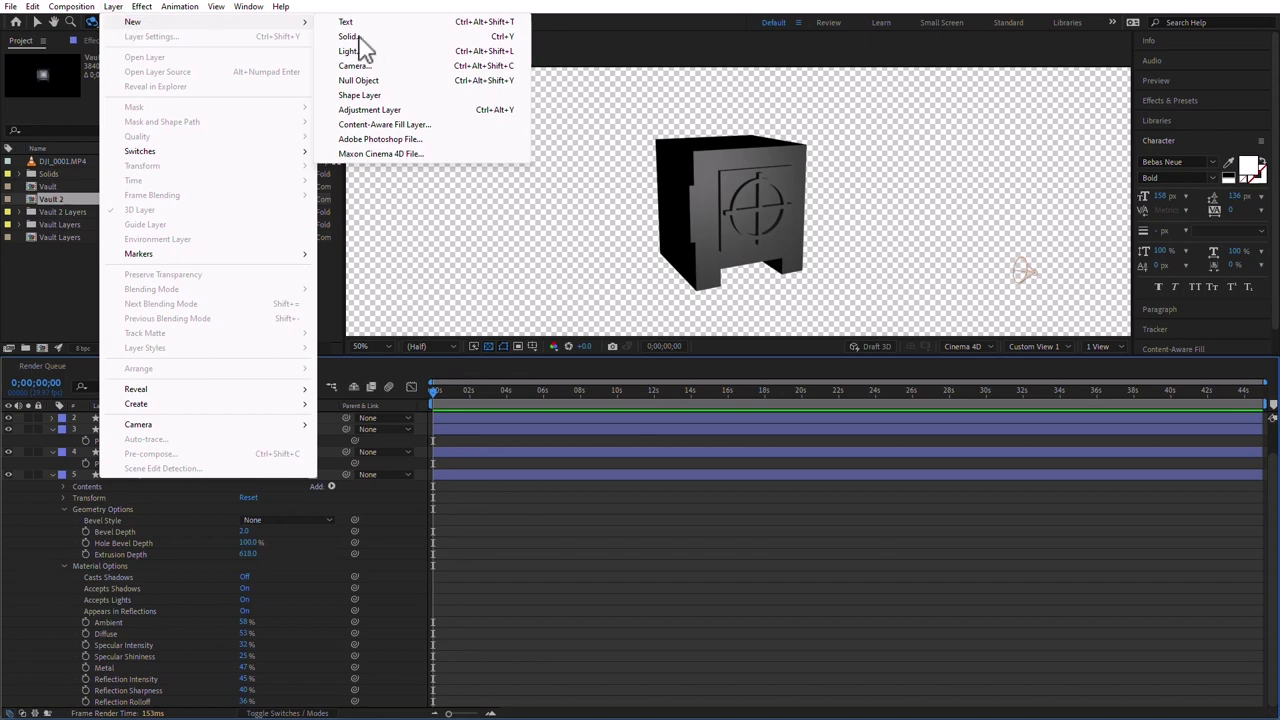
left_click(414, 51)
left_click(344, 190)
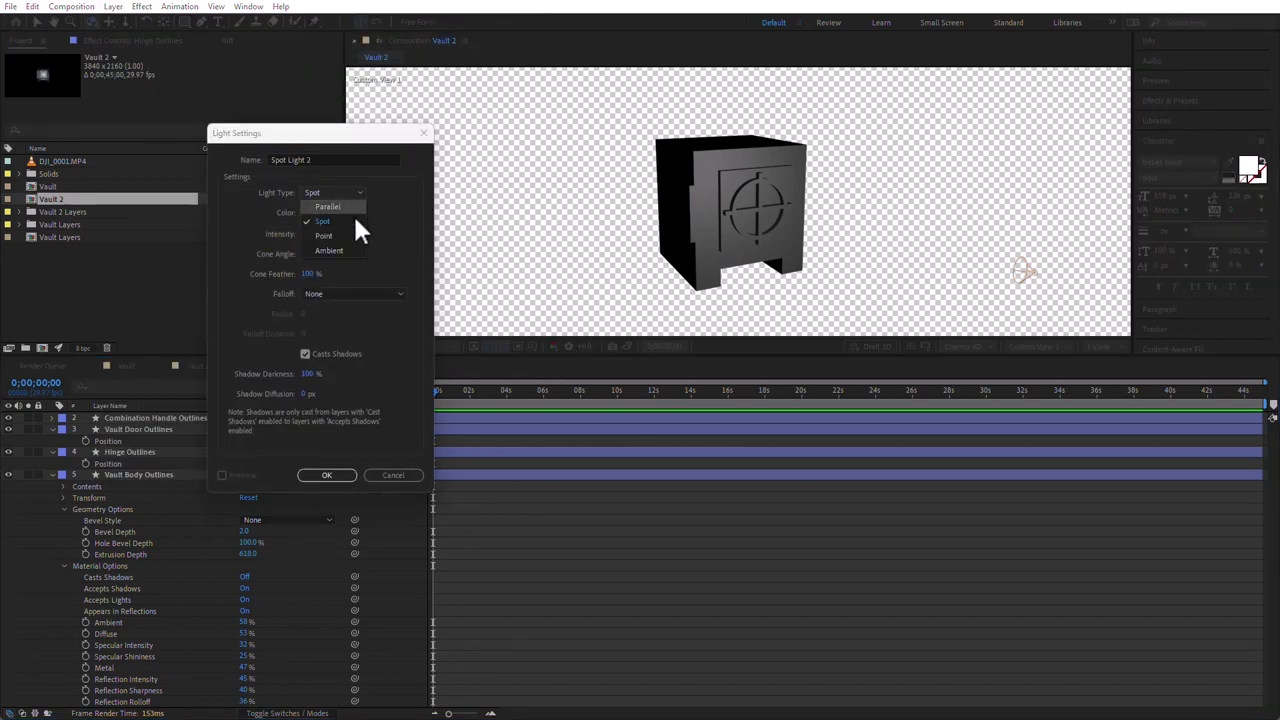
left_click(345, 251)
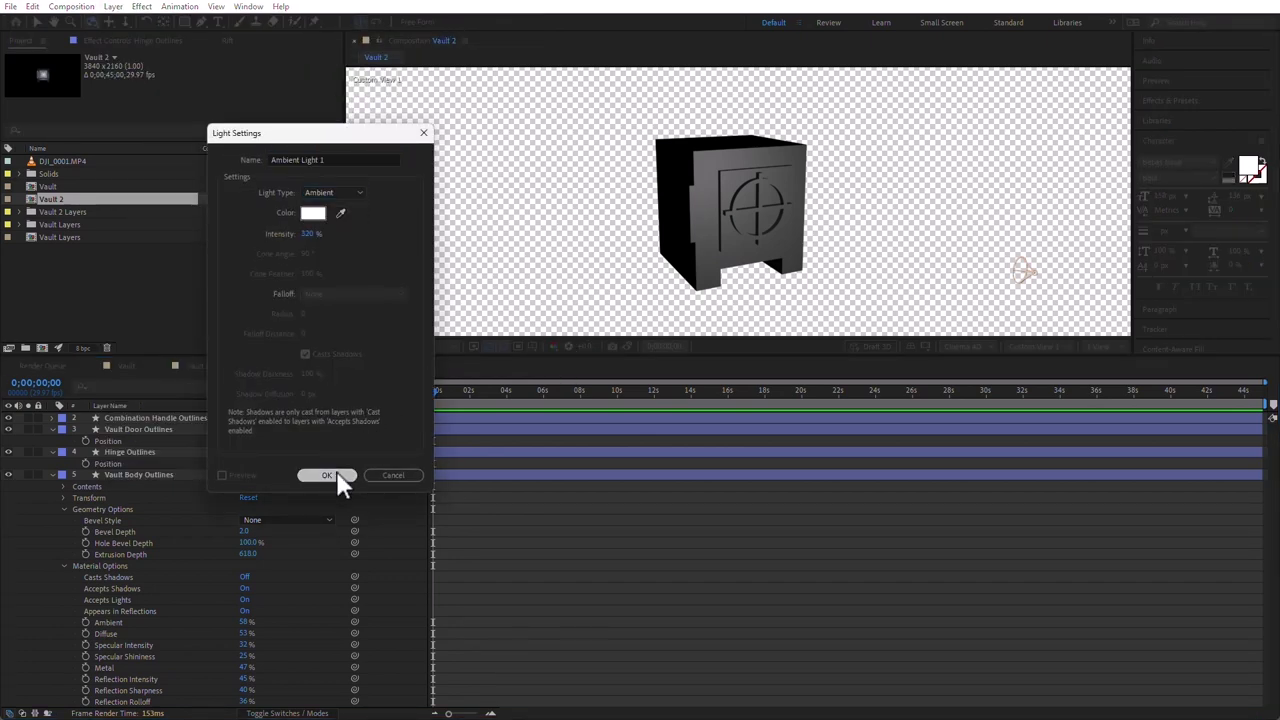
left_click(337, 476)
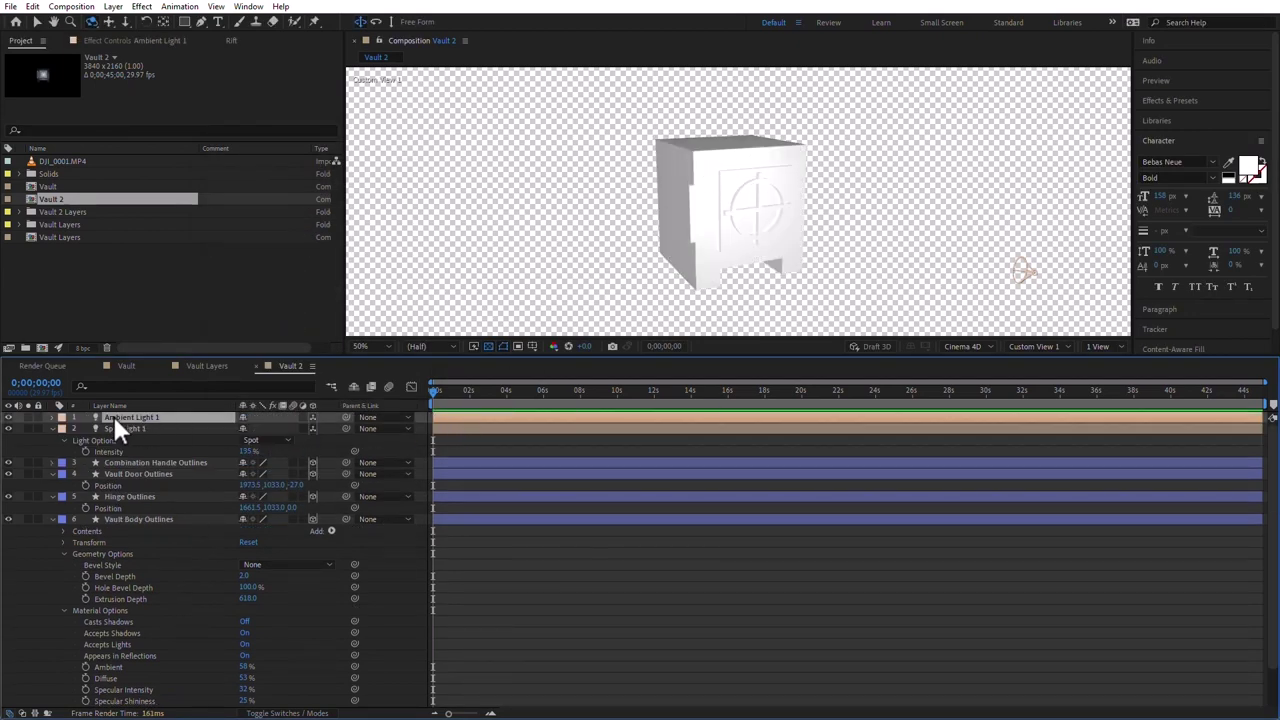
key("t")
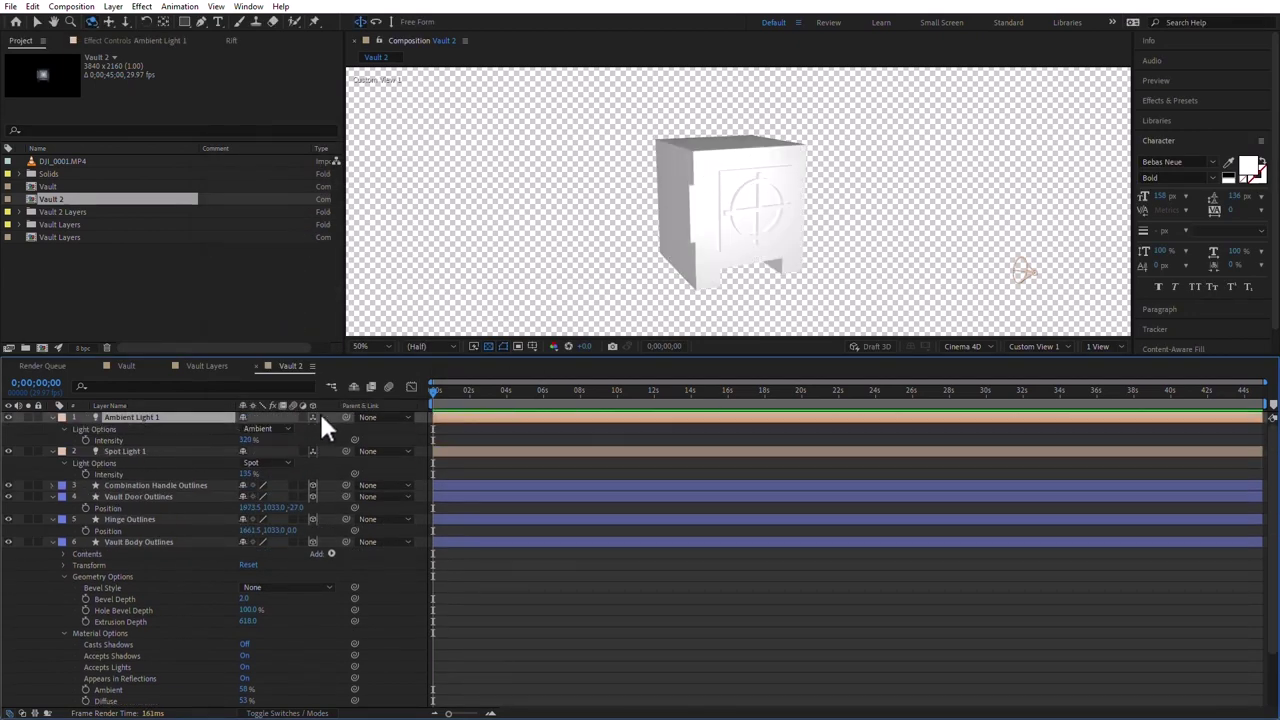
left_click_drag(249, 438, 122, 440)
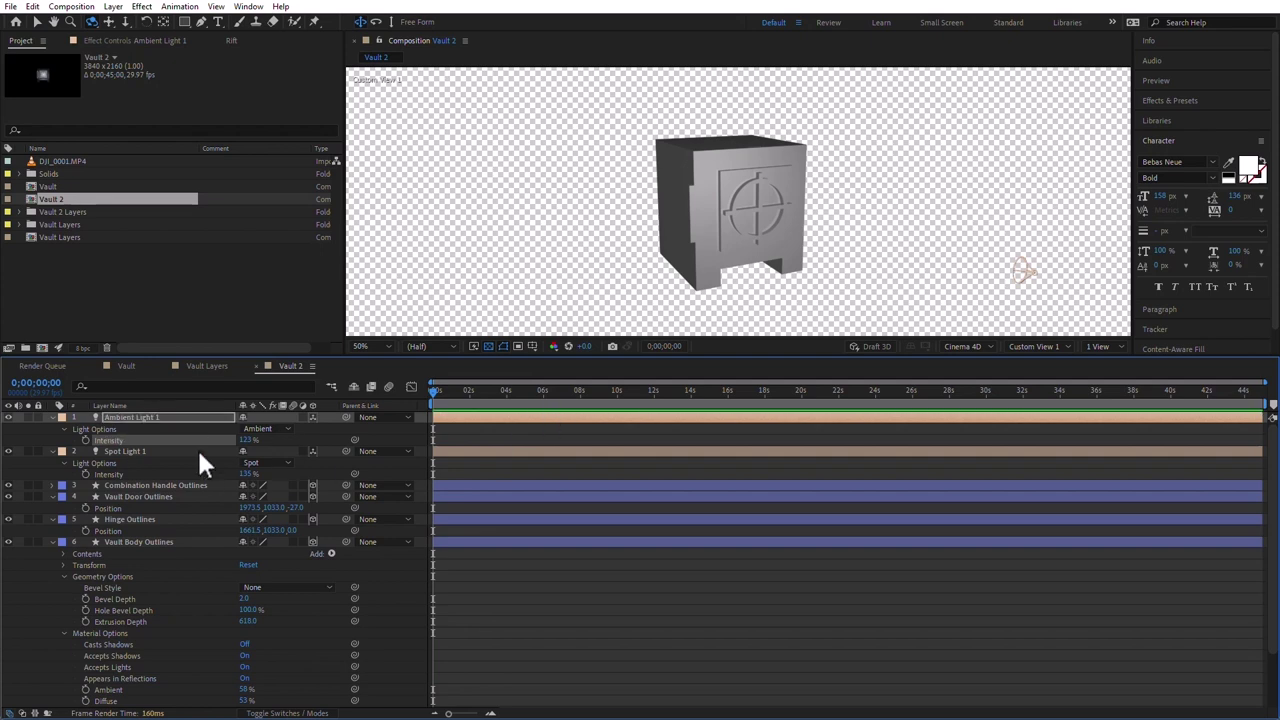
- Move Spot Light 1 closer to the vault and above its upper right front, aiming its point of interest at the door
left_click(134, 451)
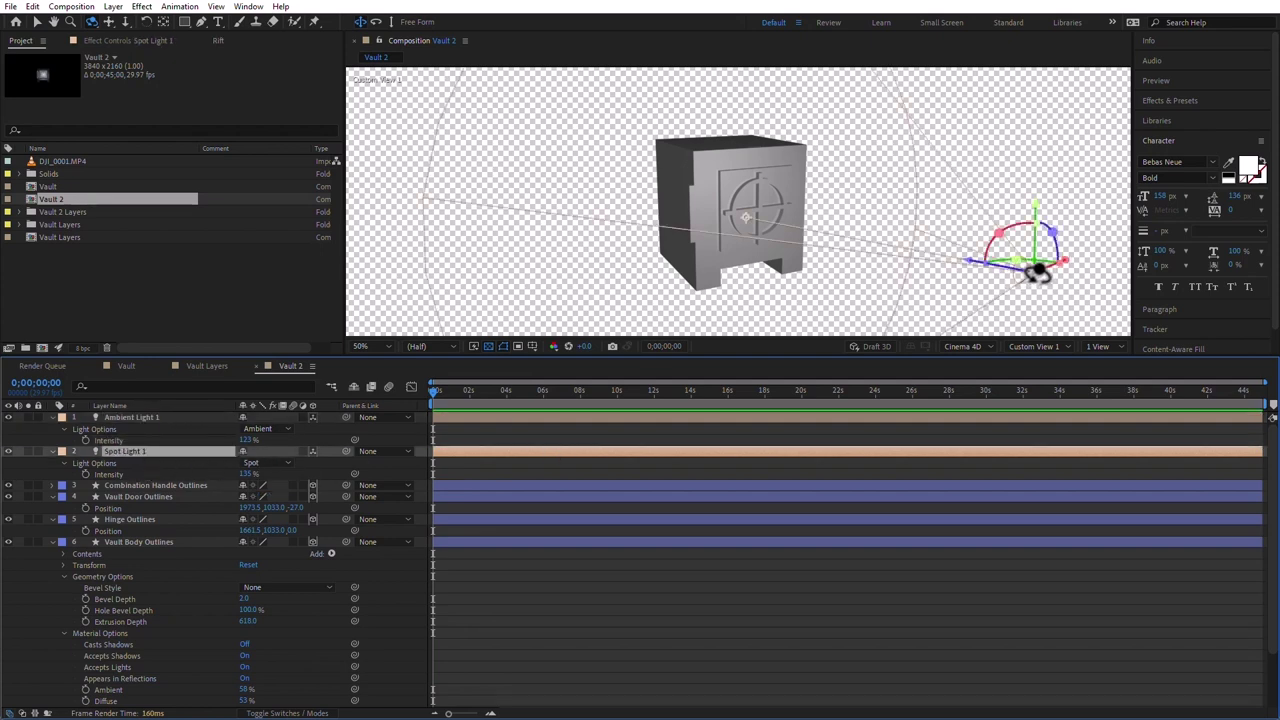
key("v")
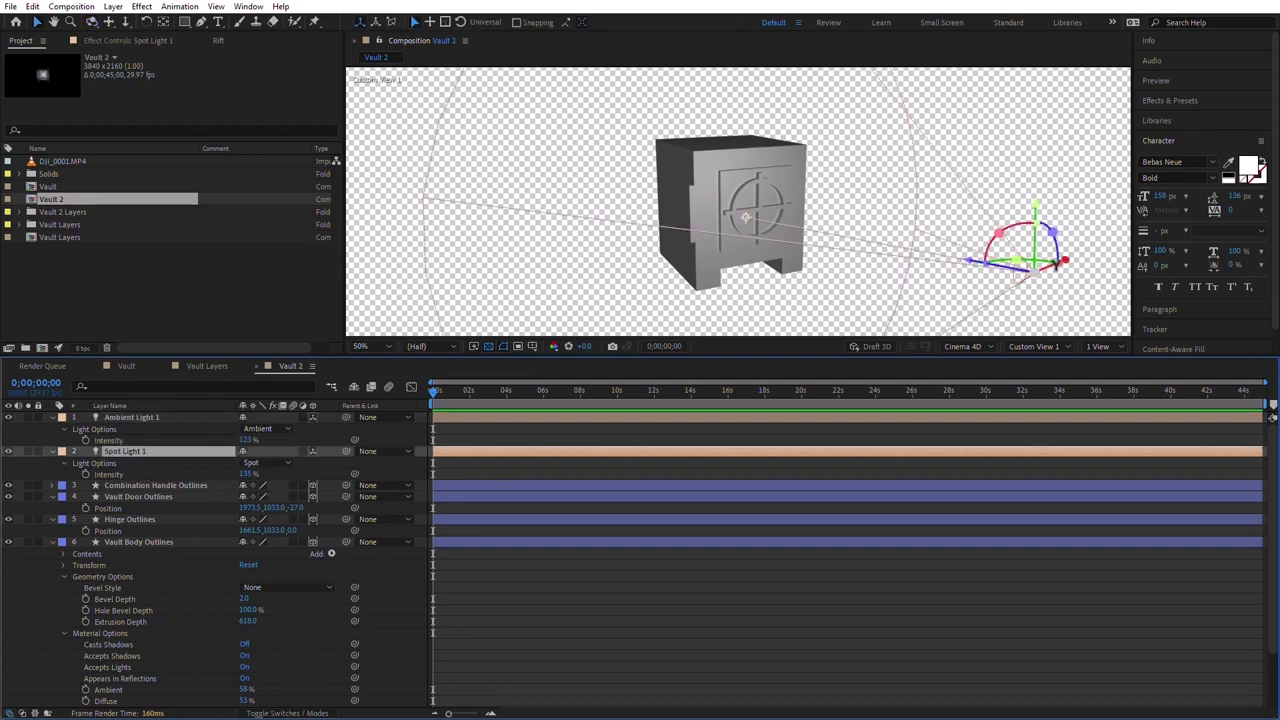
left_click_drag(1052, 257, 907, 295)
mouse_move(645, 235)
left_mouse_down()
mouse_move(749, 230)
mouse_move(762, 197)
left_mouse_up()
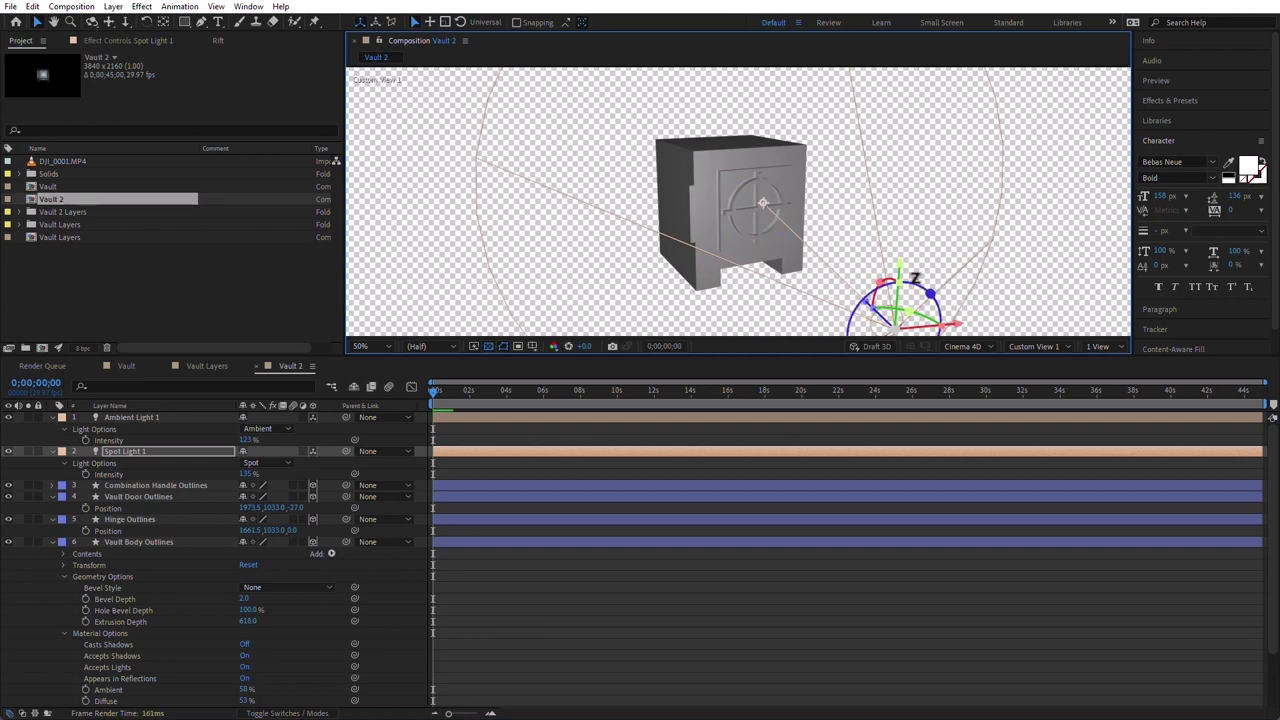
left_click_drag(895, 262, 895, 65)
key("w")
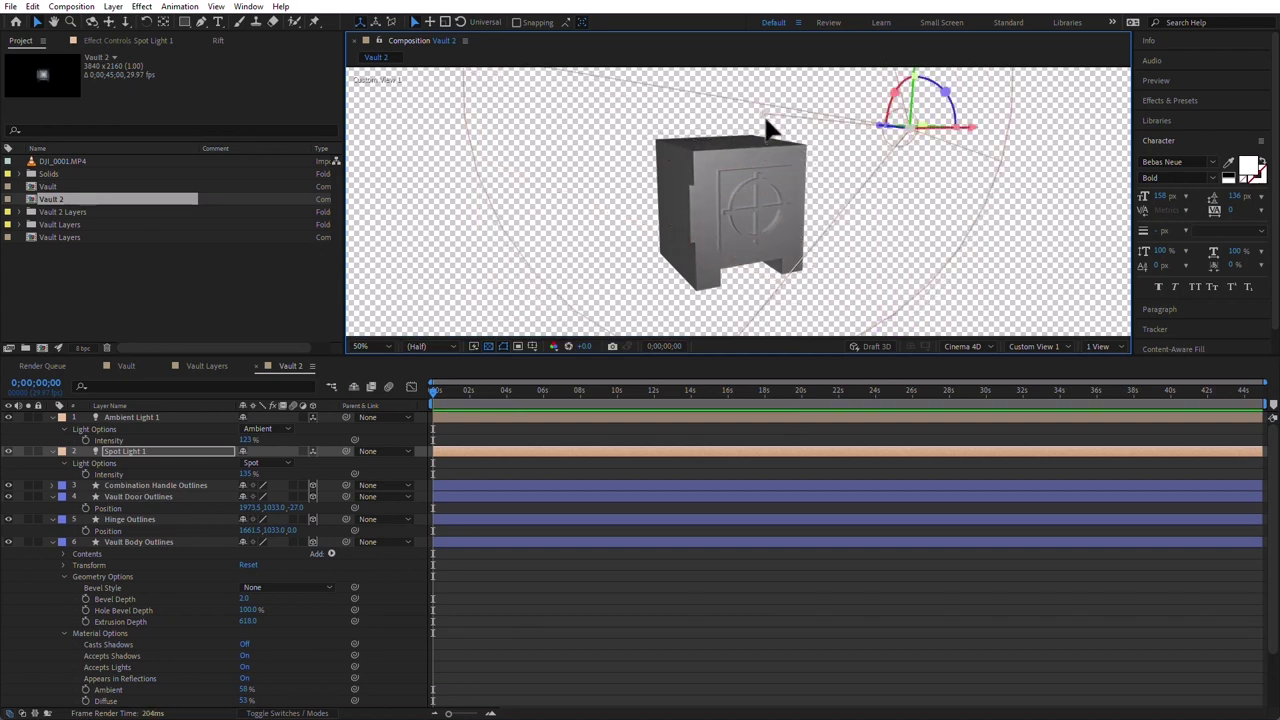
left_click_drag(772, 166, 772, 183)
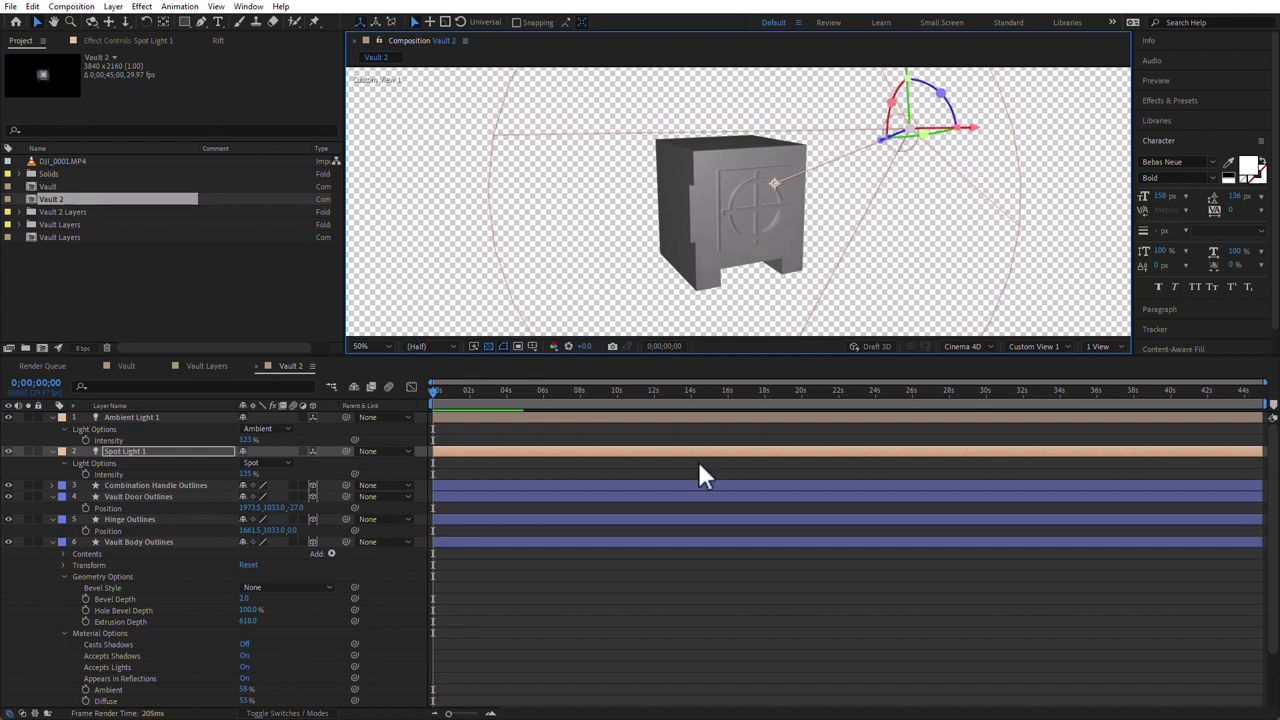
left_click(622, 640)
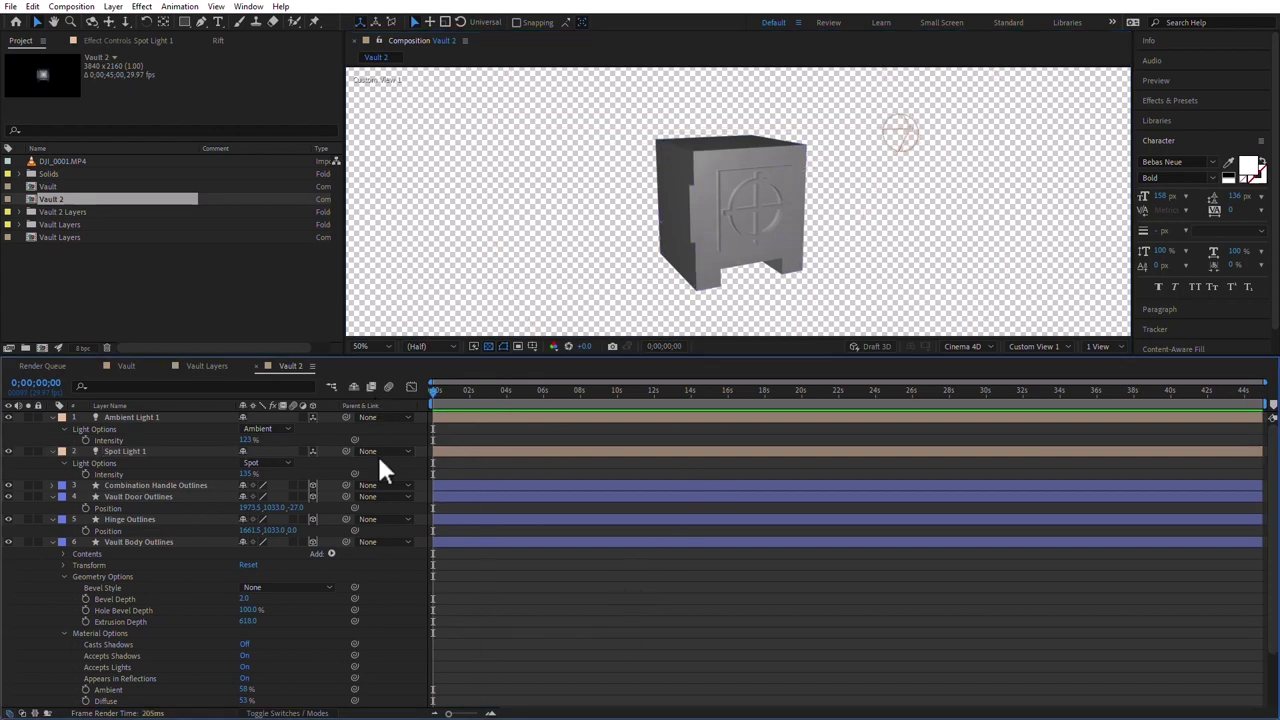
- Show the vault through the Active Camera (Default) view and collapse the properties of all vault and light layers
left_click(1040, 347)
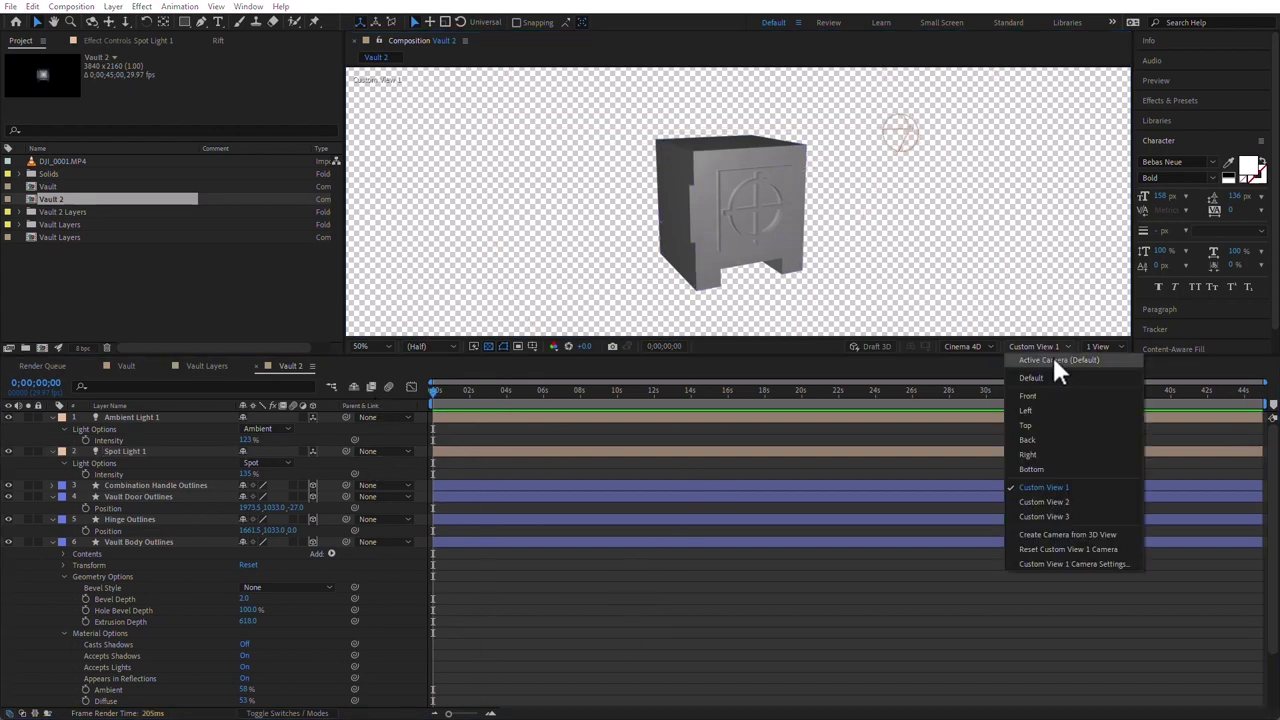
left_click(1054, 362)
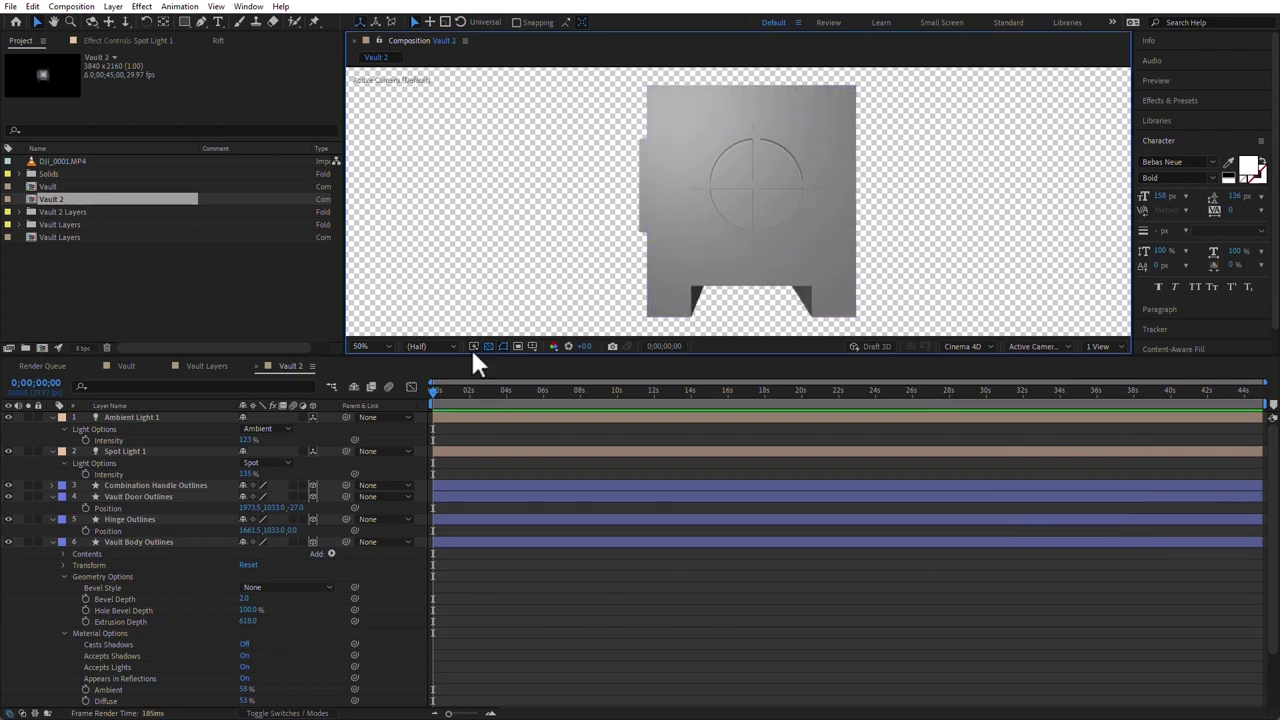
left_click(52, 541)
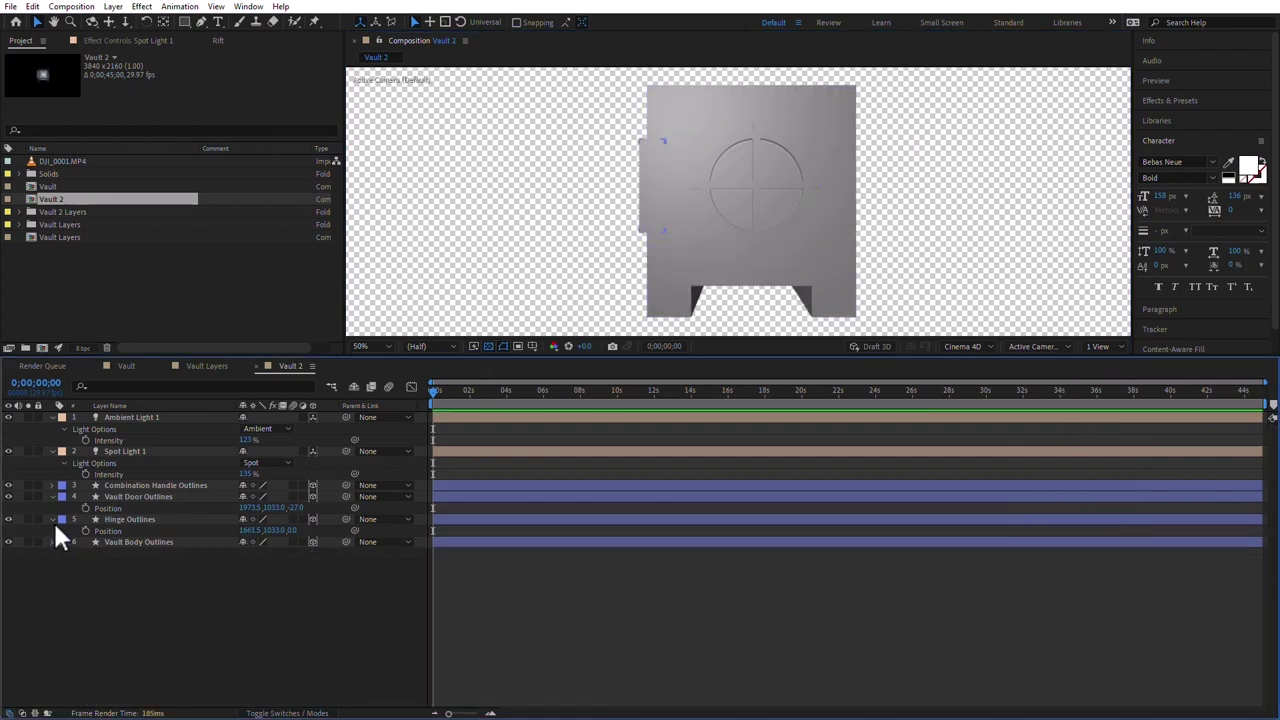
left_click(52, 519)
left_click(52, 496)
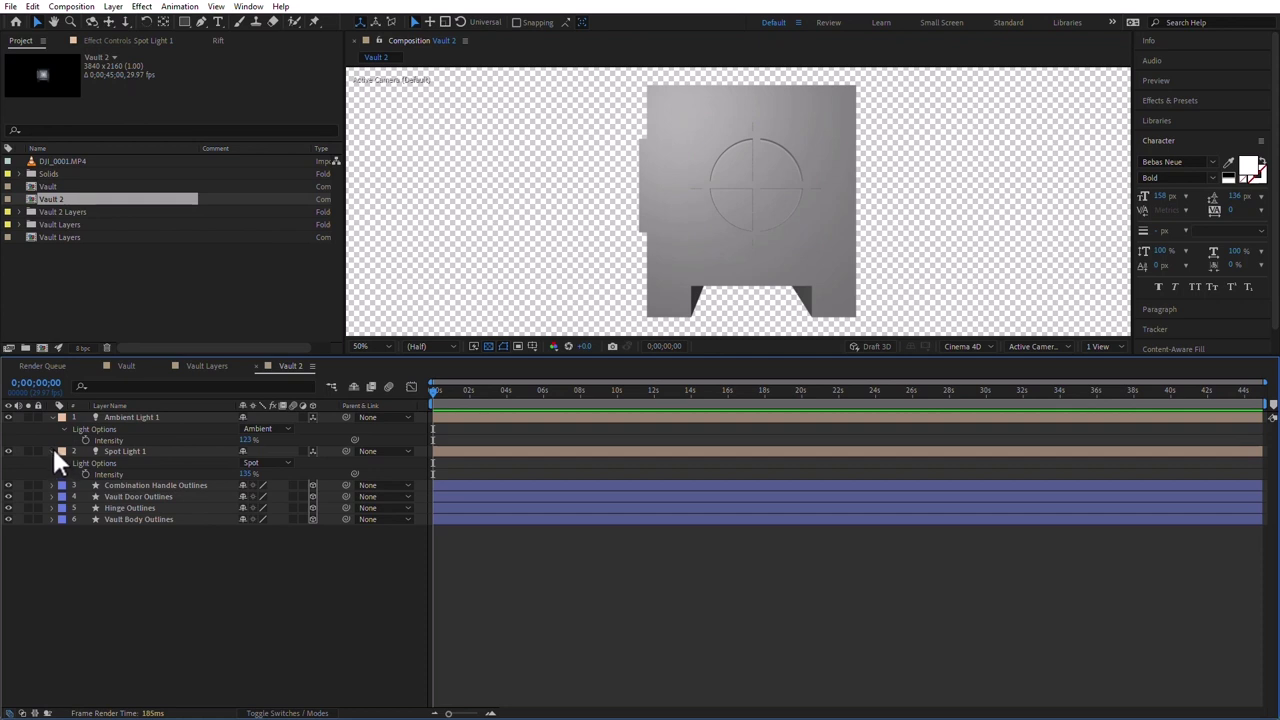
left_click(52, 450)
left_click(52, 417)
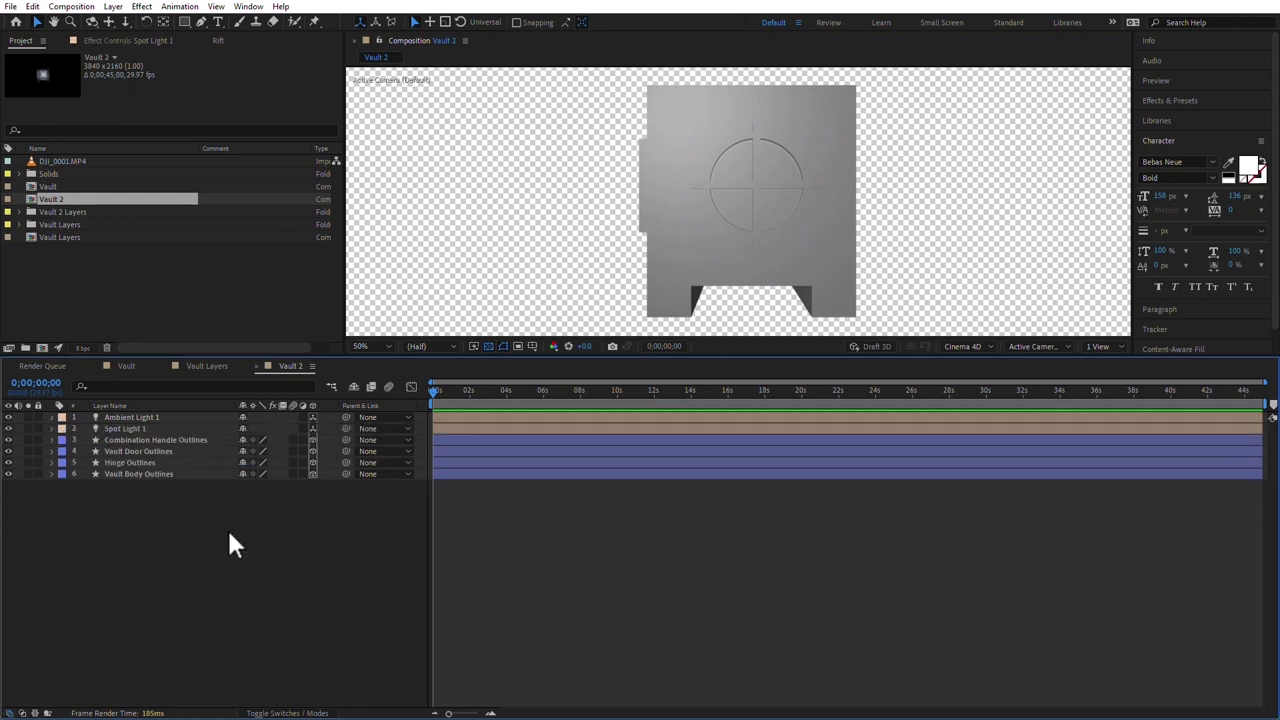
- Add a 3D null object and parent the combination handle, vault door, hinge and vault body outline layers to it
left_click(116, 8)
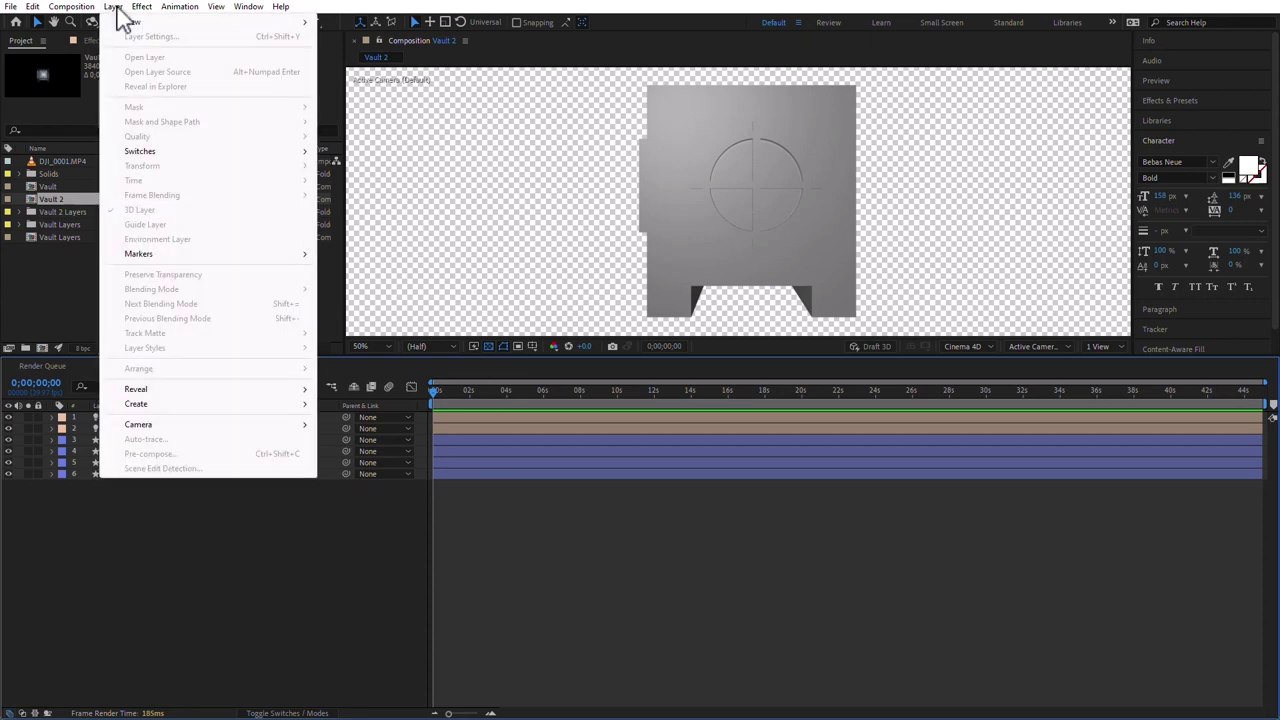
mouse_move(140, 10)
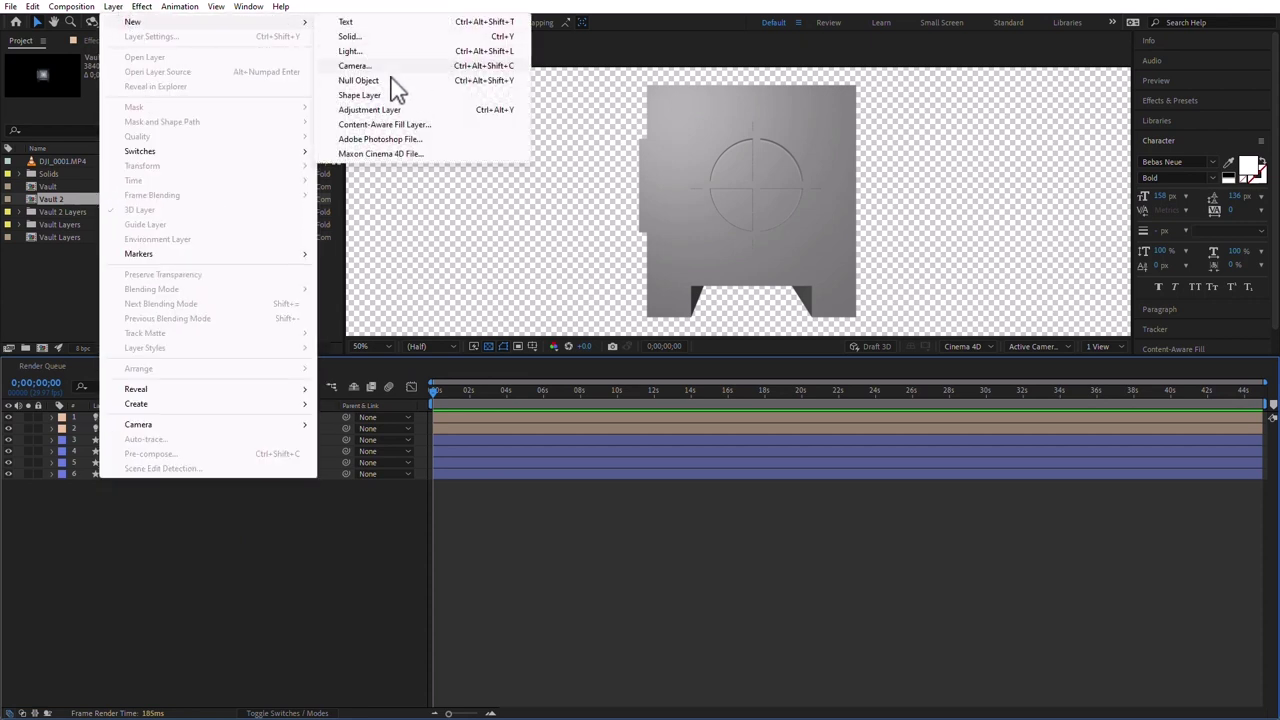
left_click(393, 82)
left_click_drag(181, 524, 108, 447)
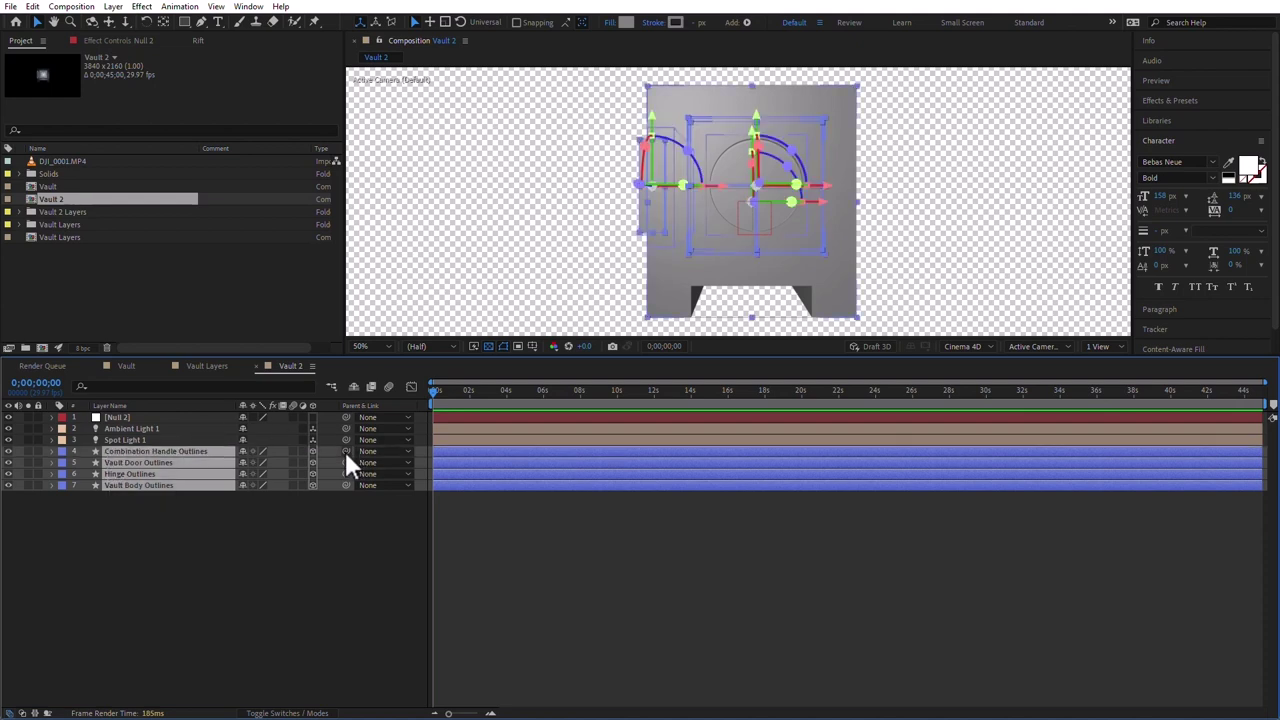
left_click_drag(346, 451, 131, 416)
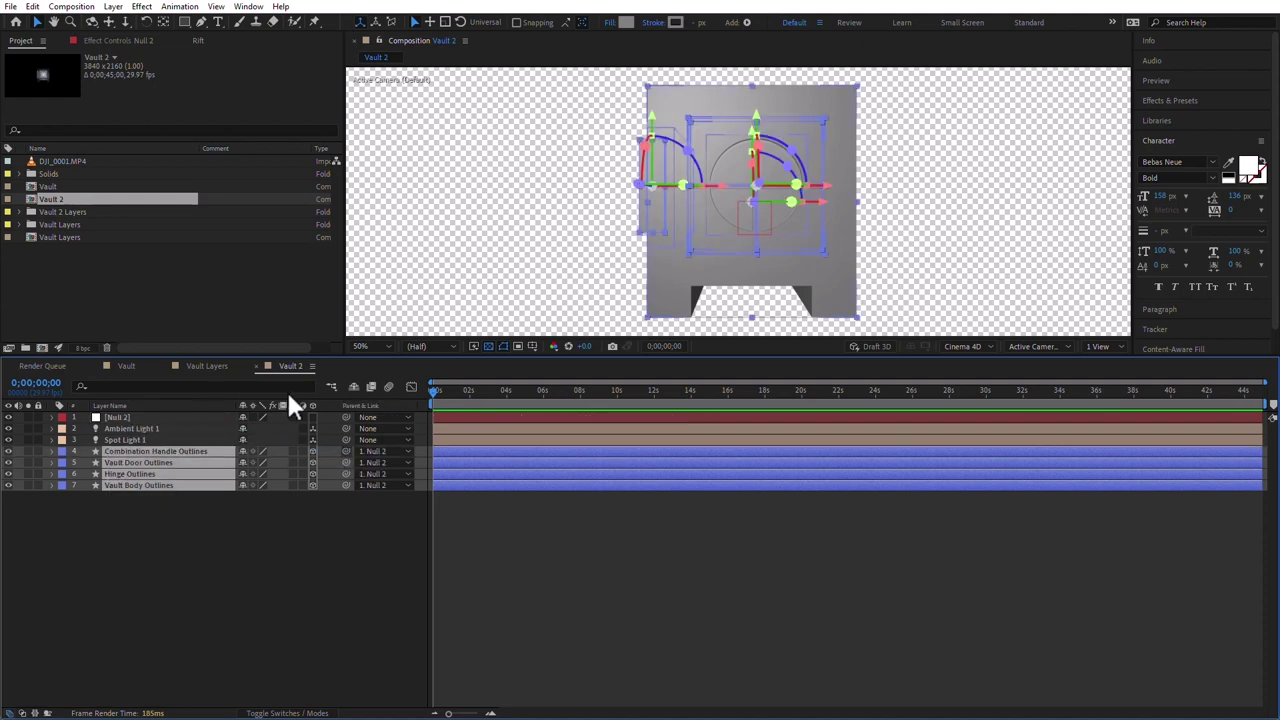
left_click(292, 570)
left_click(129, 416)
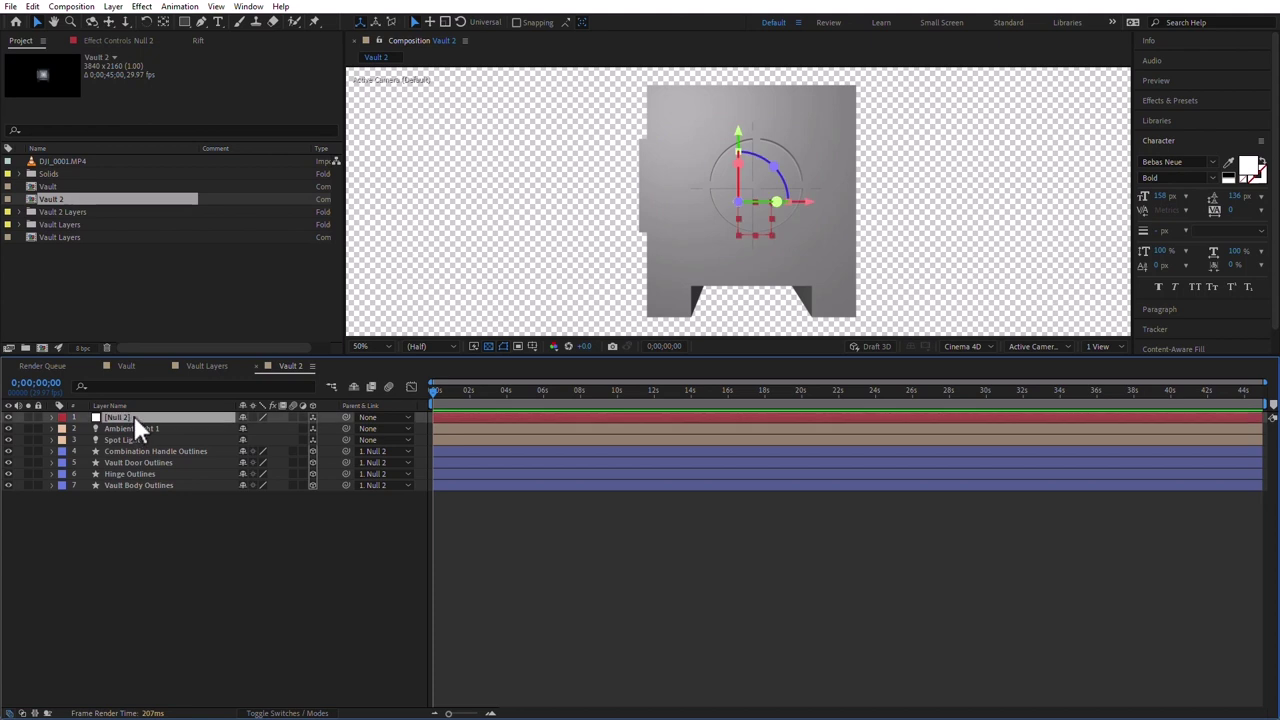
- Rotate the Null 2 layer to an X rotation of -22° and a Y rotation of -48°
key("r")
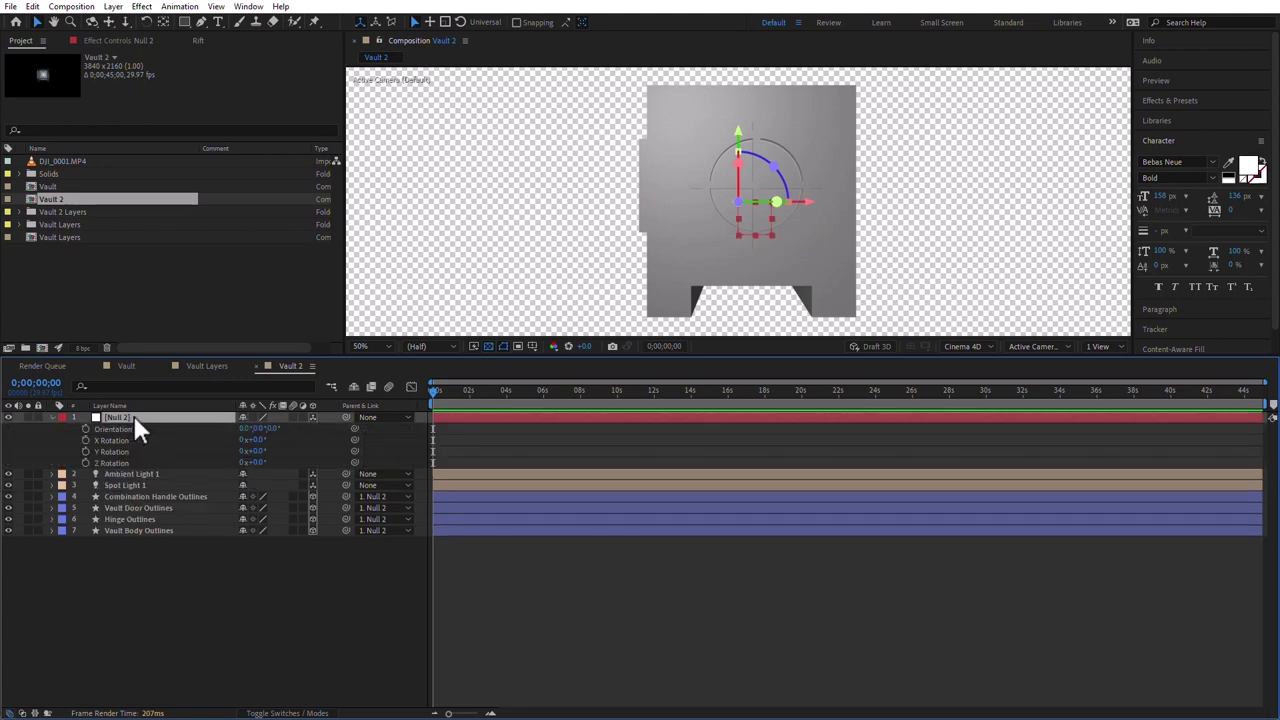
left_click_drag(257, 452, 204, 450)
left_click(226, 581)
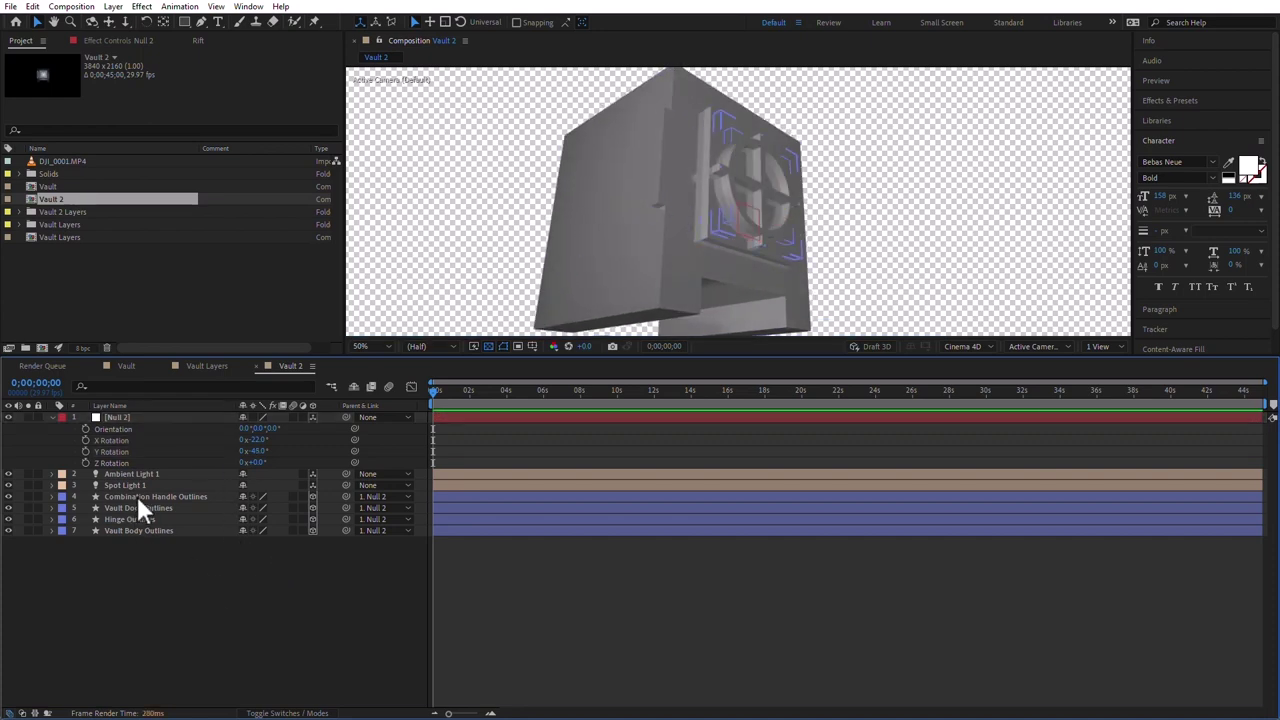
- Lower the intensity of Spot Light 1 to 81% and of Ambient Light 1 to 85%
left_click(140, 486)
key("t")
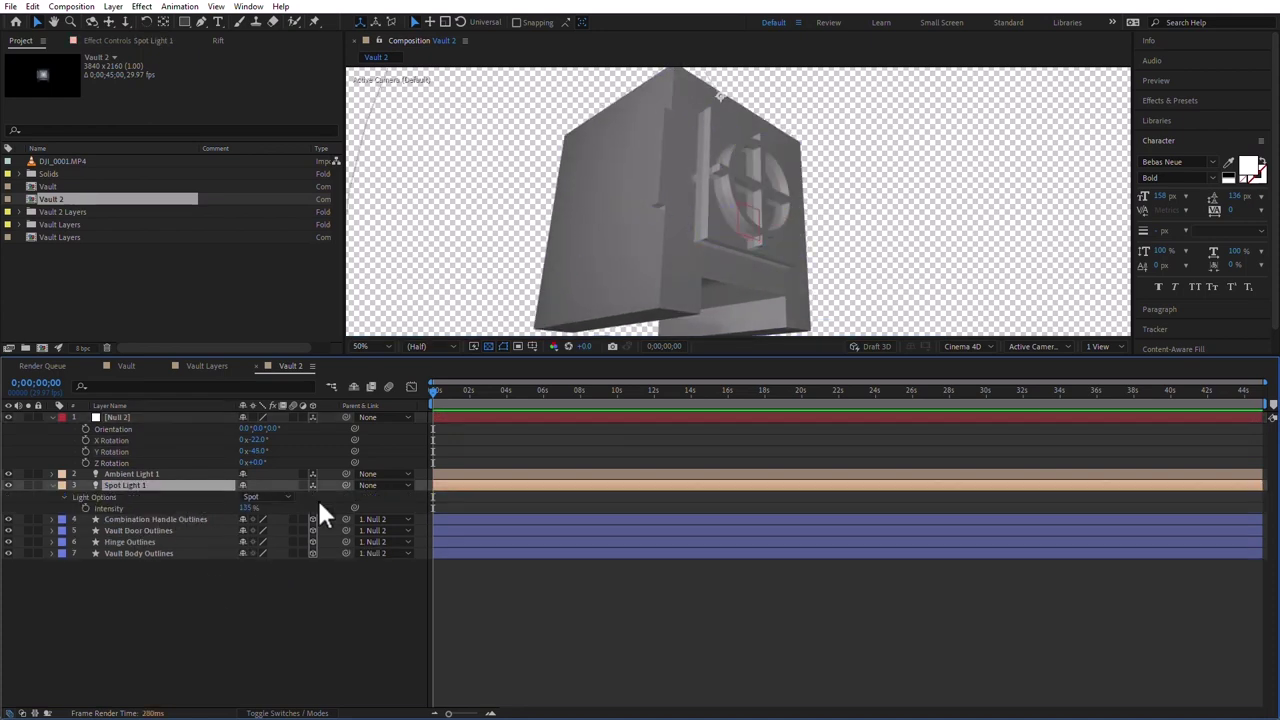
left_click_drag(247, 510, 205, 505)
left_click(150, 474)
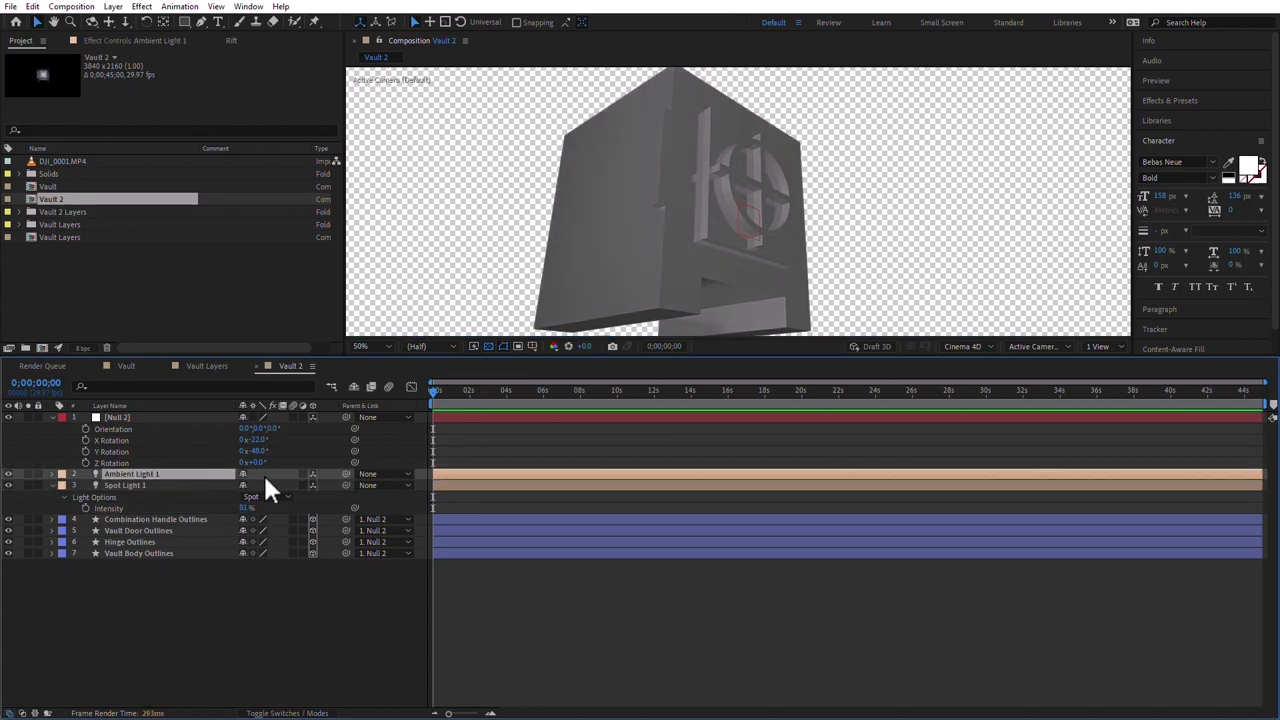
key("t")
left_click_drag(249, 499, 218, 497)
left_click(260, 600)
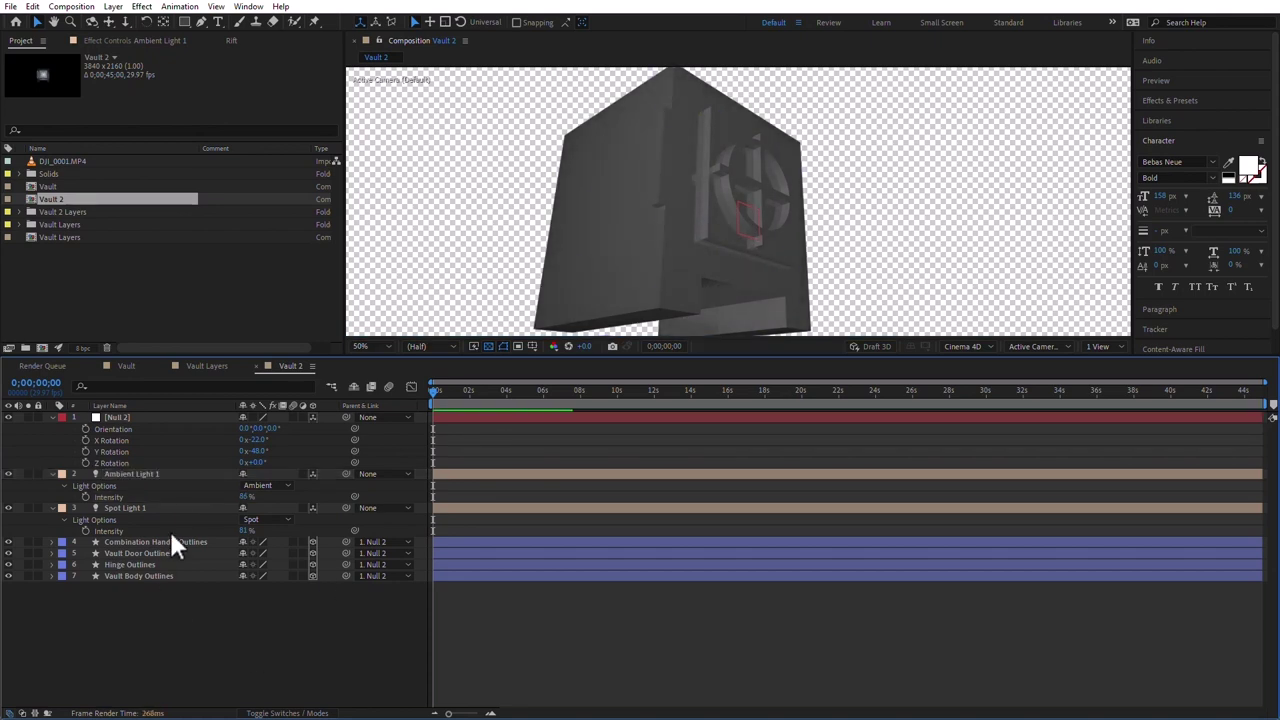
left_click(155, 474)
- Create a 3840 × 2160 px solid layer in blue (#1177CE)
left_click(146, 416)
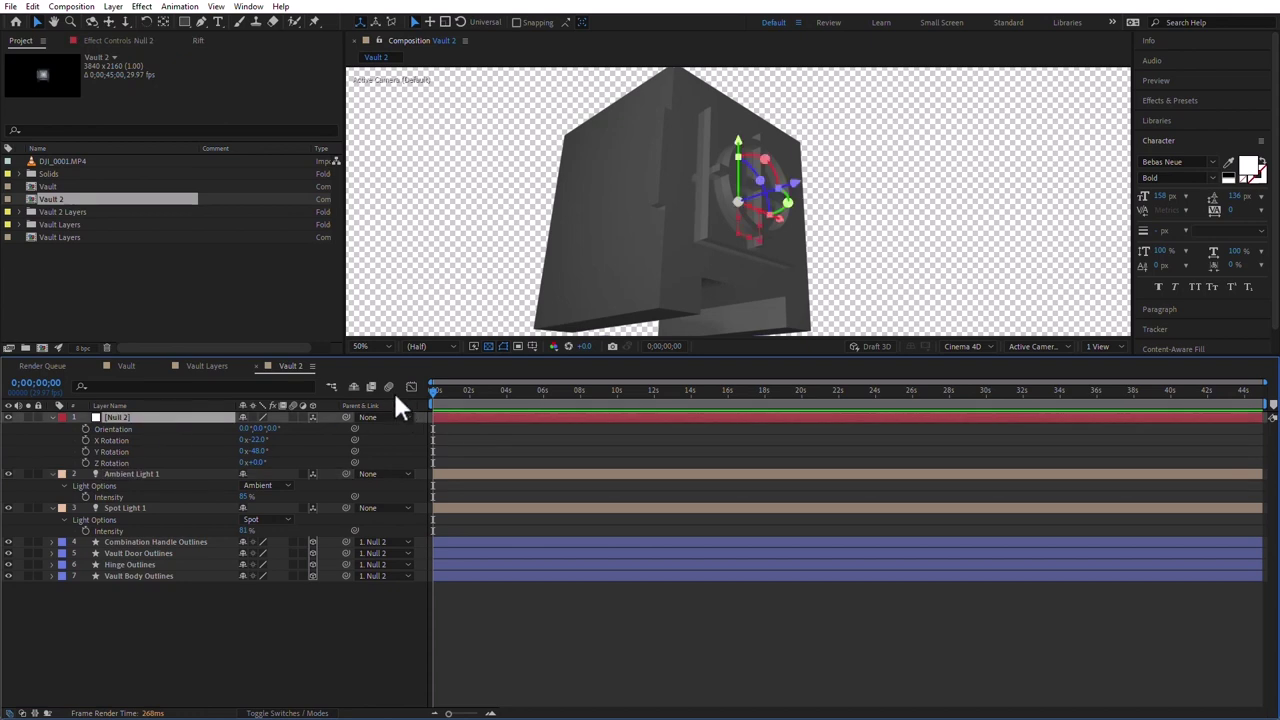
key("ctrl+y")
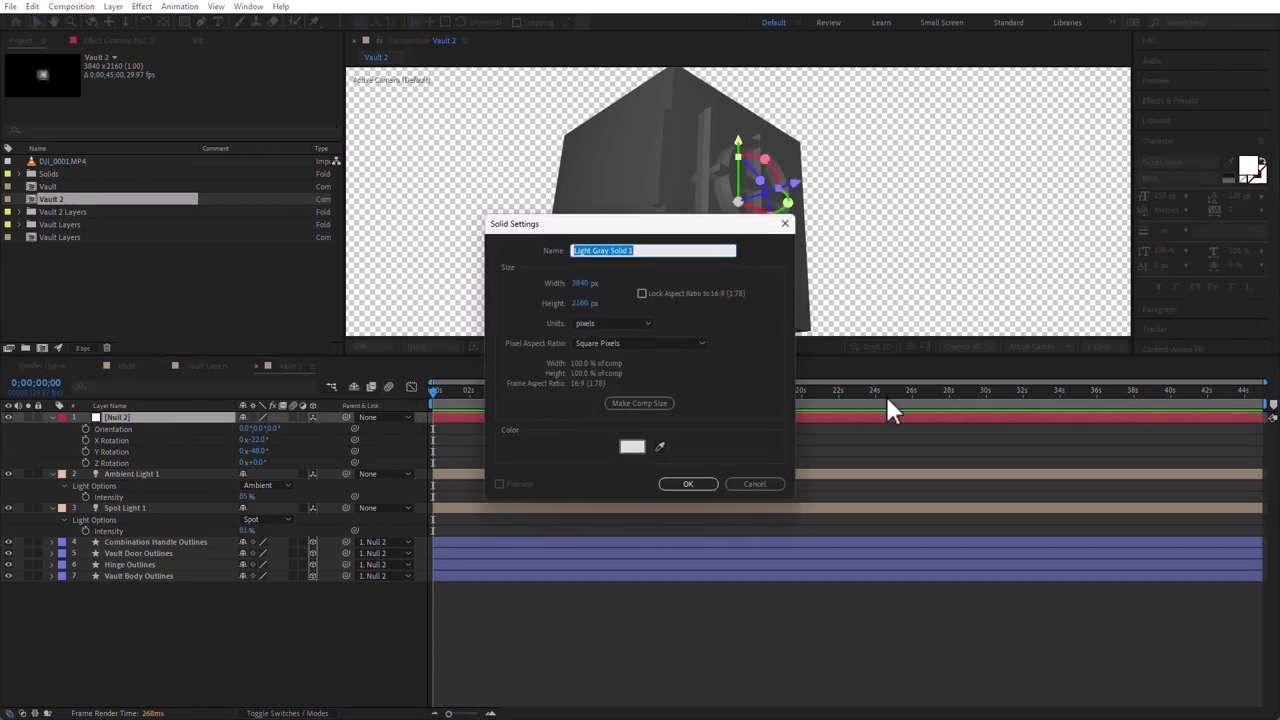
left_click(632, 448)
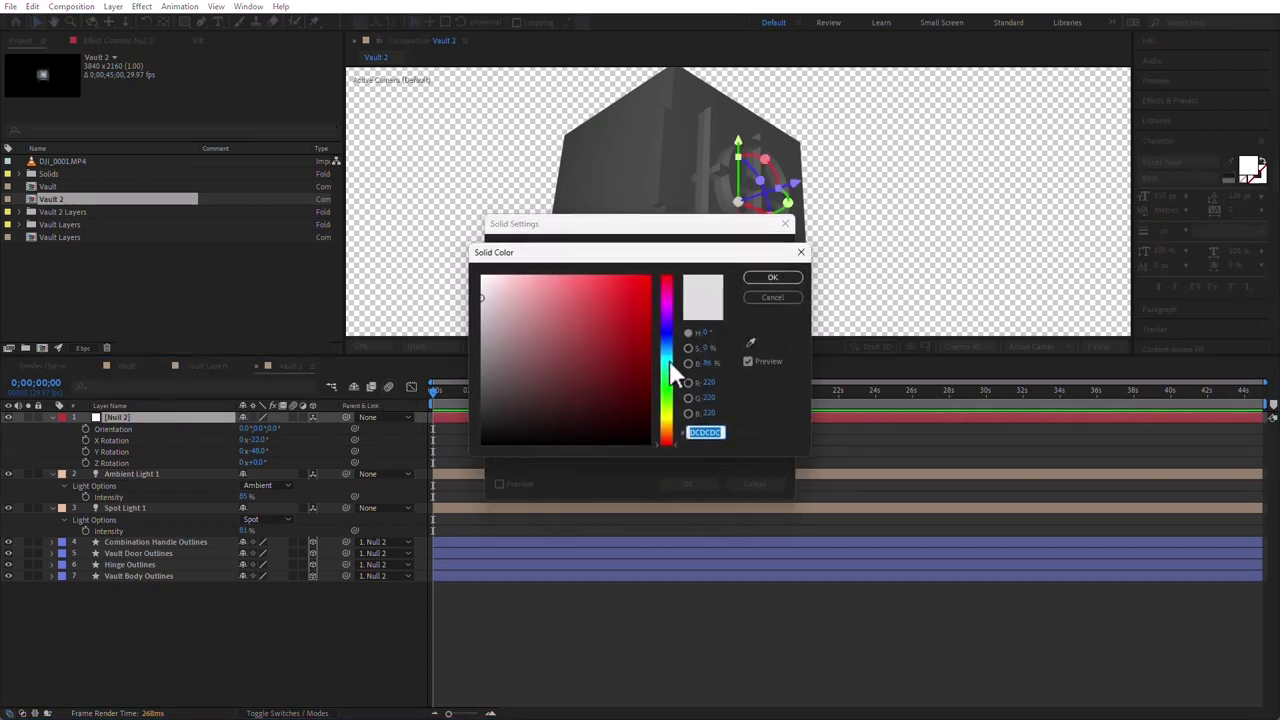
left_click_drag(674, 366, 627, 315)
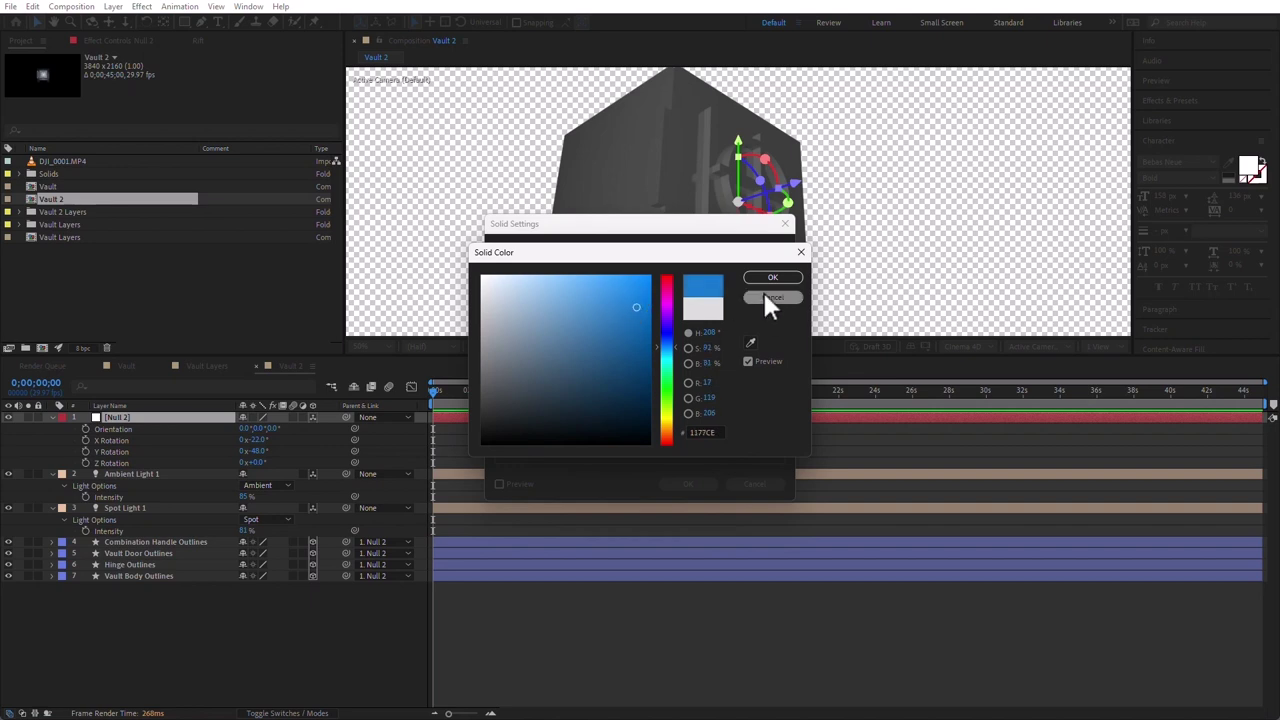
key("Return")
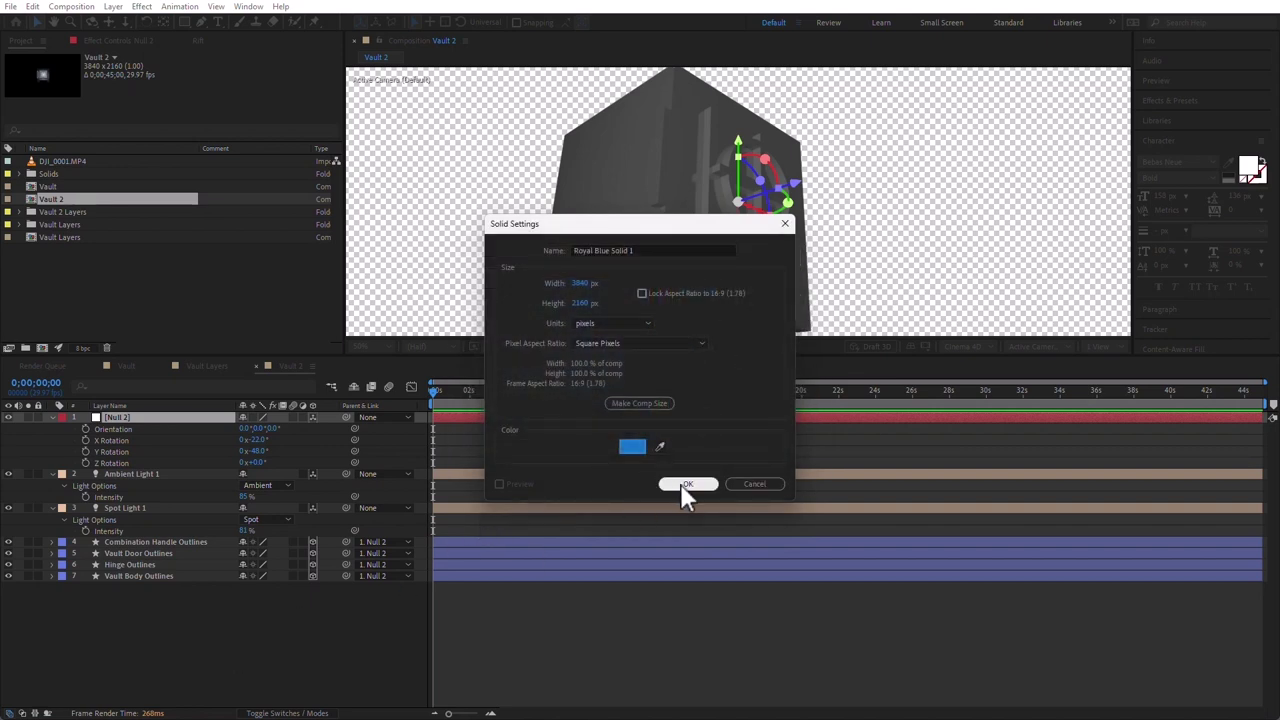
left_click(686, 485)
- Make the blue solid a 3D layer and push it back in Z behind the vault
left_click(313, 417)
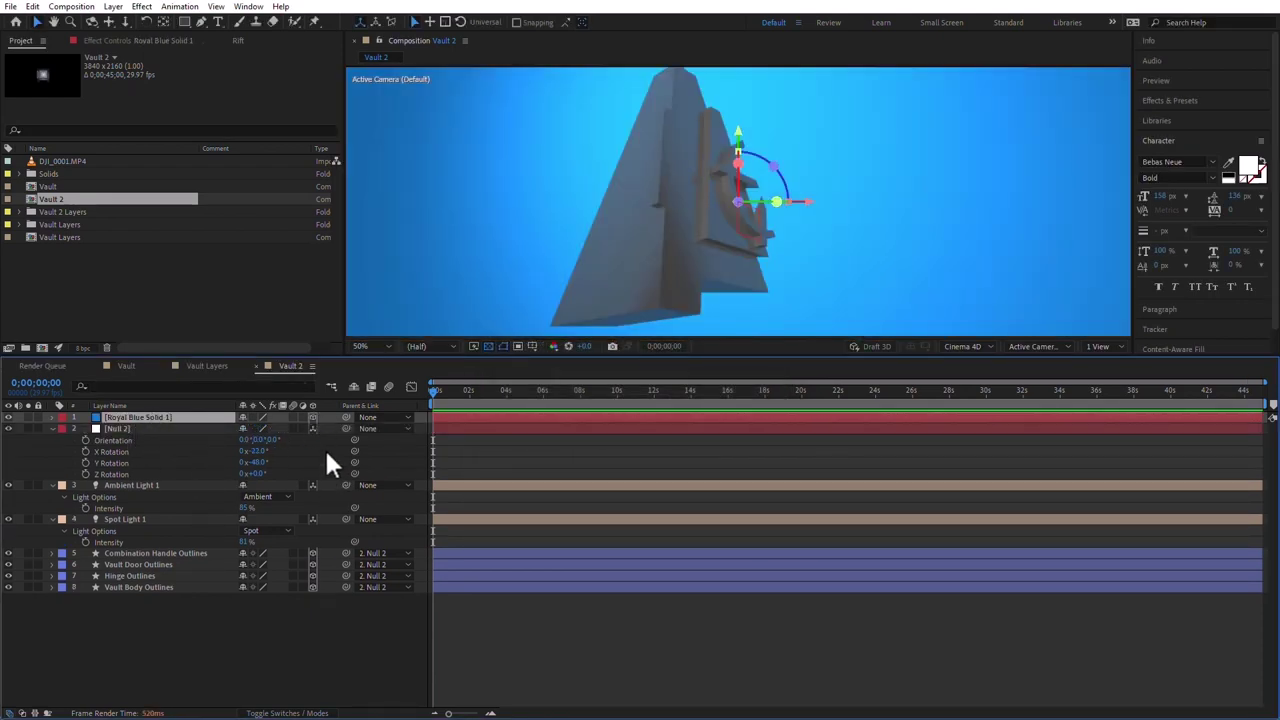
key("p")
left_click_drag(292, 426, 1010, 404)
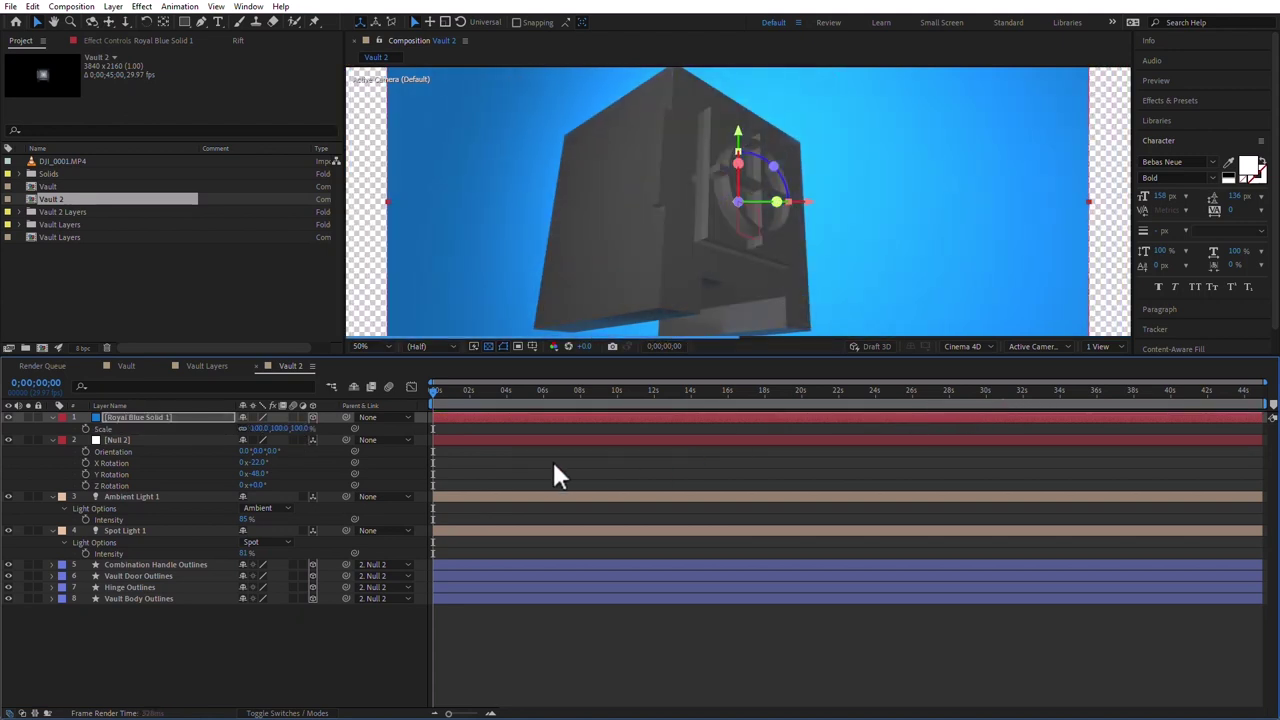
- Scale the blue background solid to 275% so it fills the frame
key("s")
left_click_drag(258, 428, 343, 427)
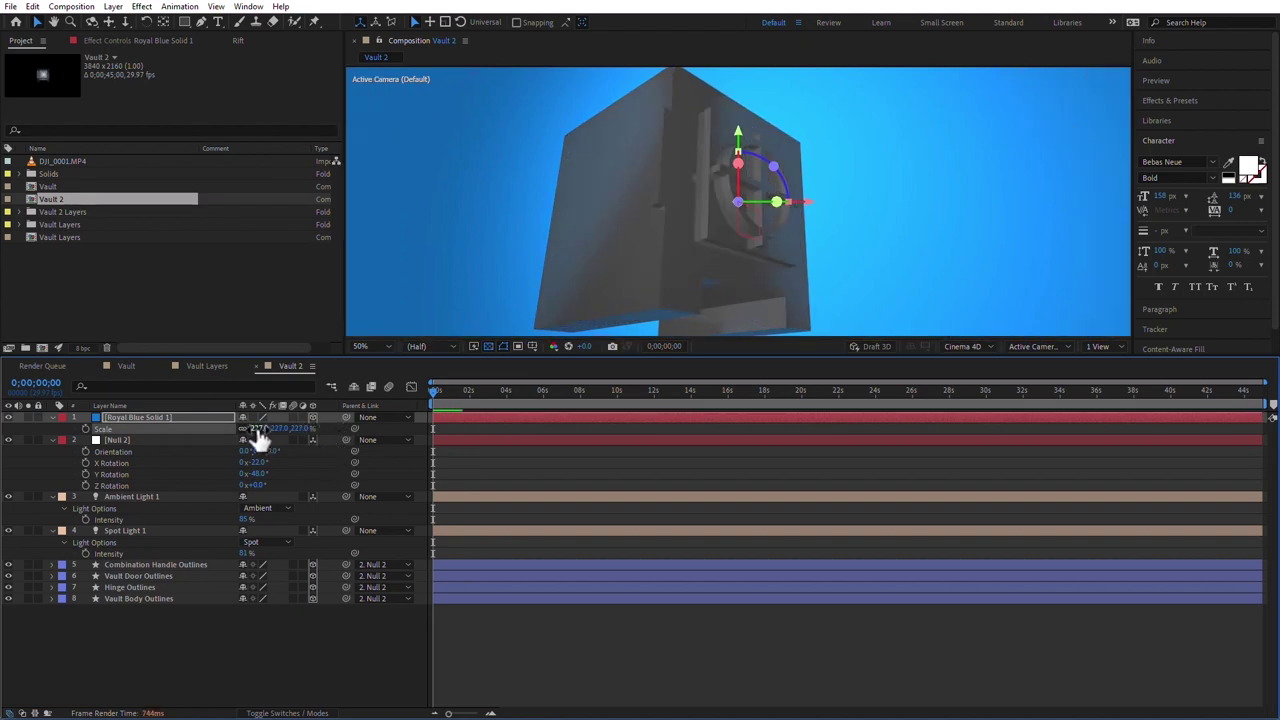
left_click_drag(255, 428, 288, 428)
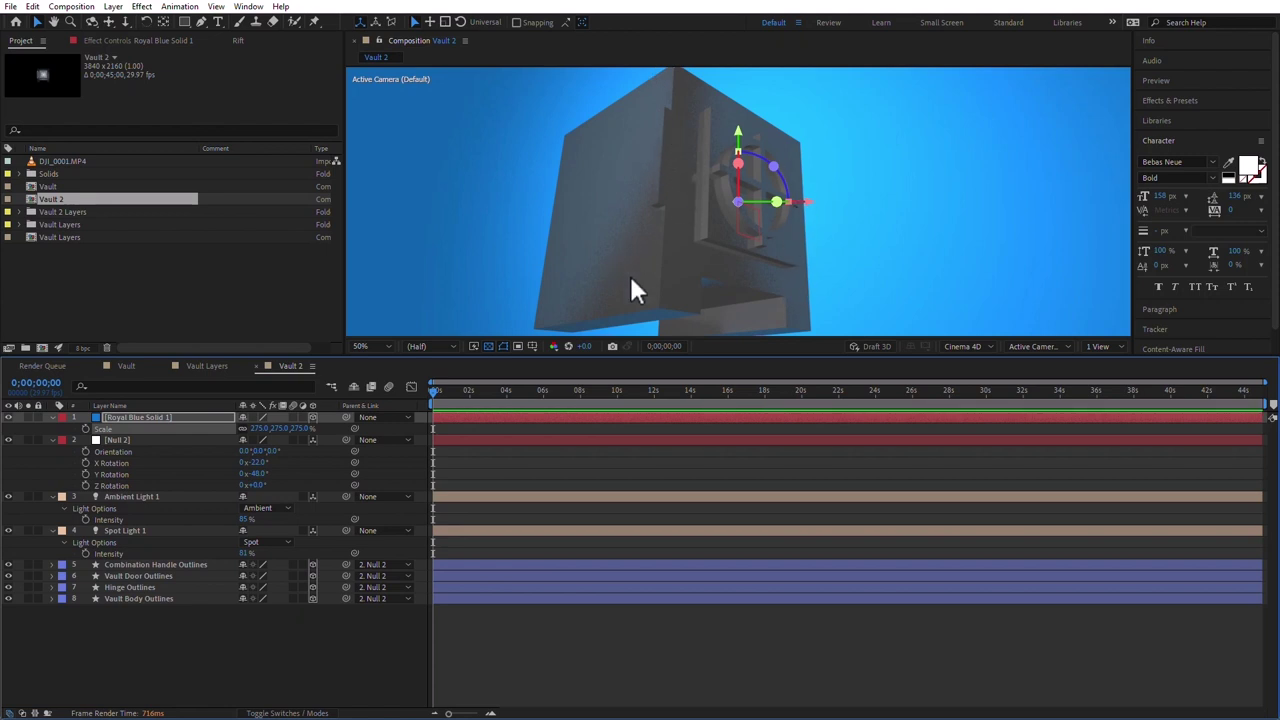
- Set the preview resolution to Full and the Y rotation of Null 2 to 4°
left_click(424, 347)
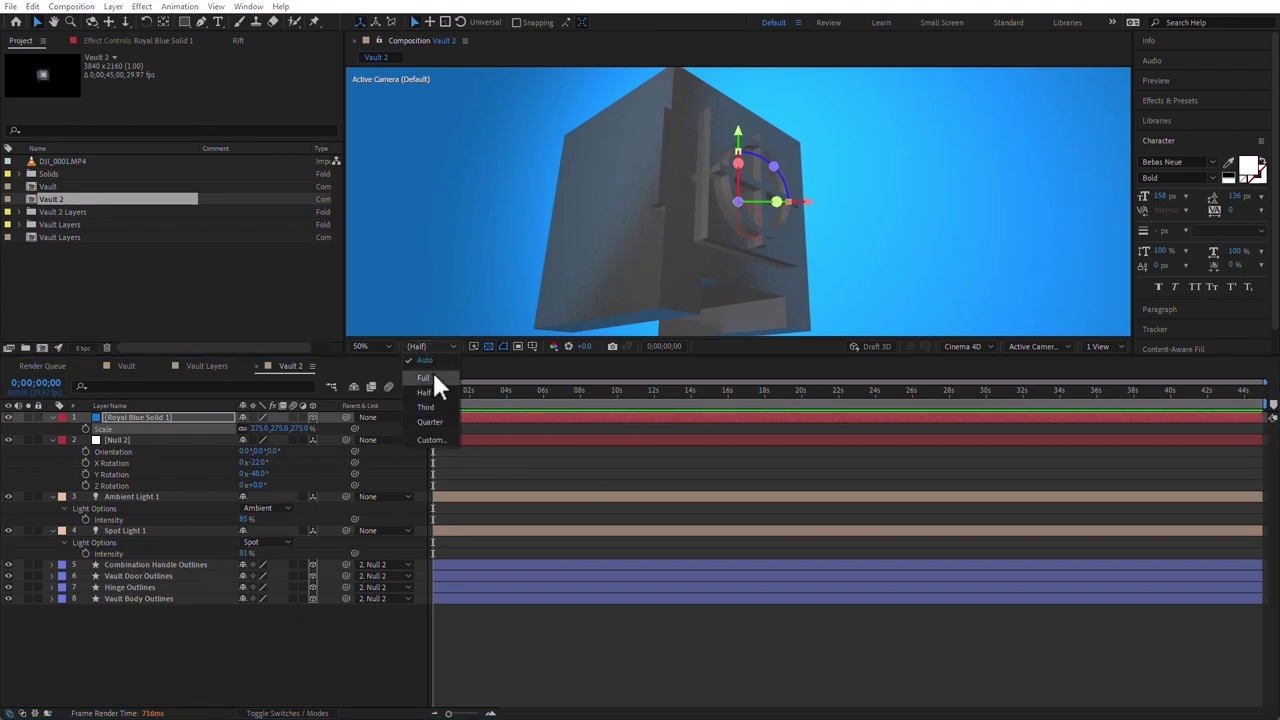
left_click(432, 369)
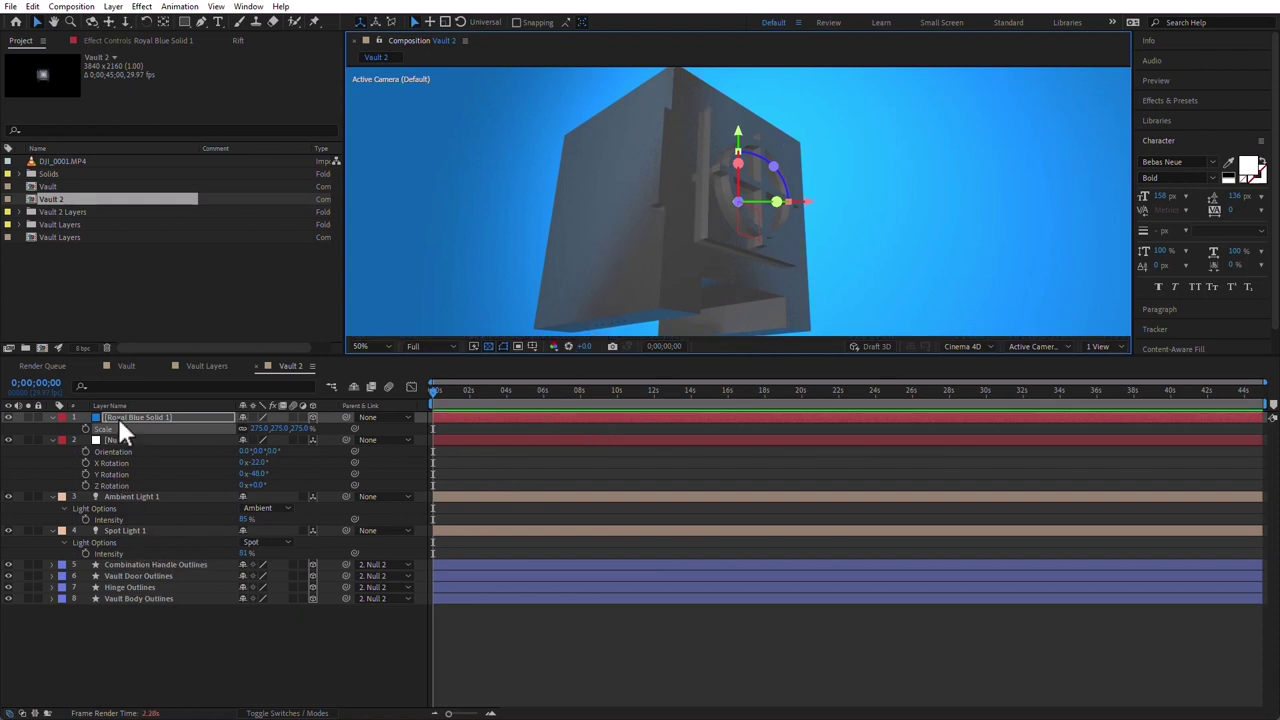
left_click(120, 440)
left_click_drag(258, 474, 300, 473)
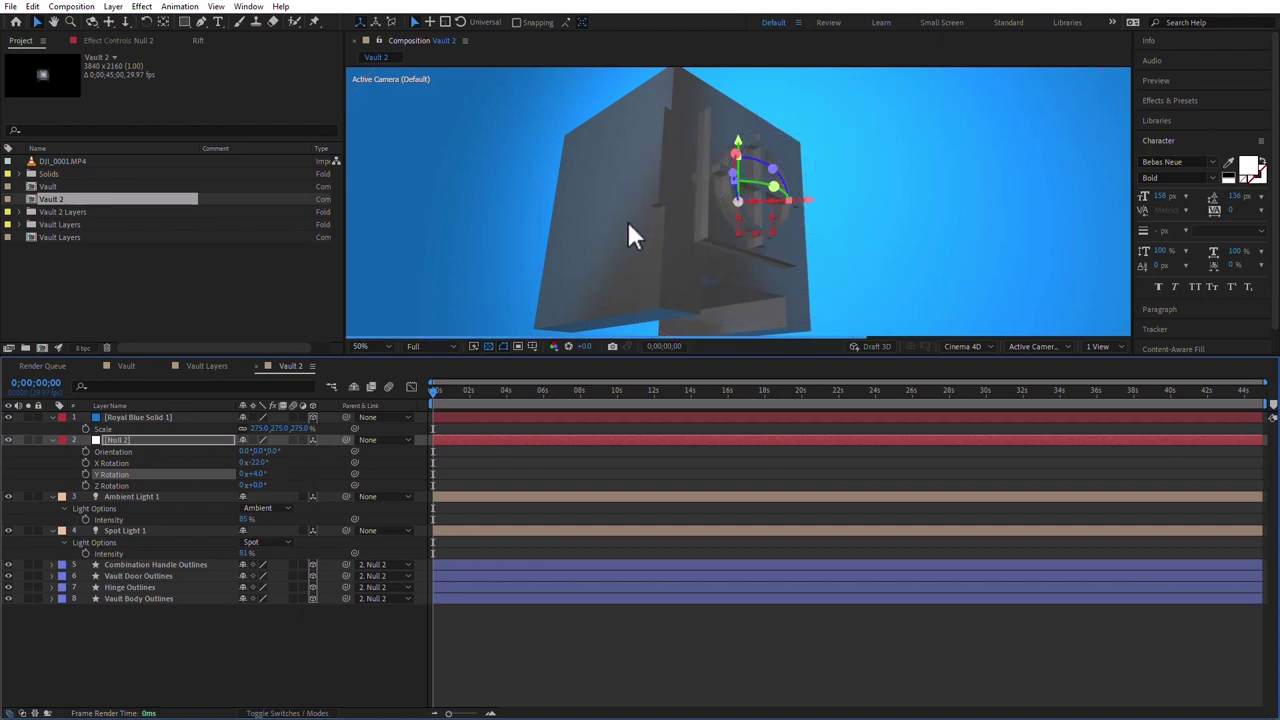
- Change the background solid's color to a darker blue (#08487F)
key("comma")
key("comma")
key("comma")
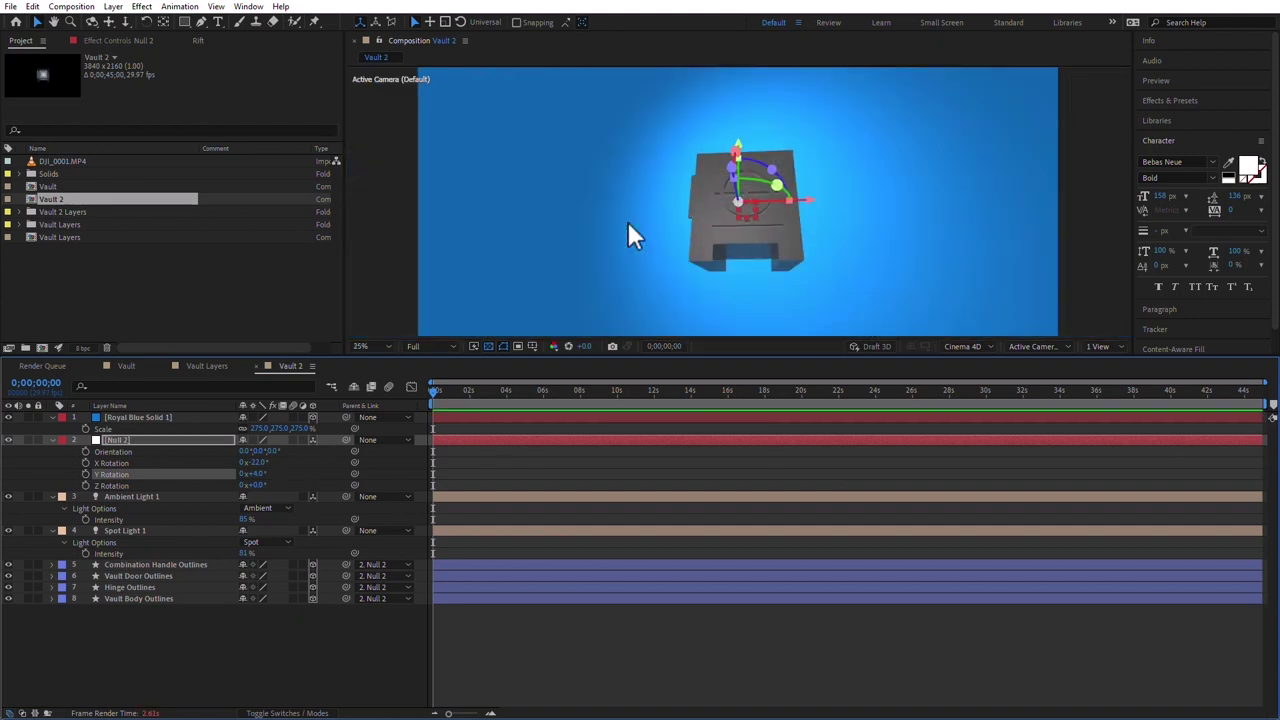
key("comma")
key("period")
key("comma")
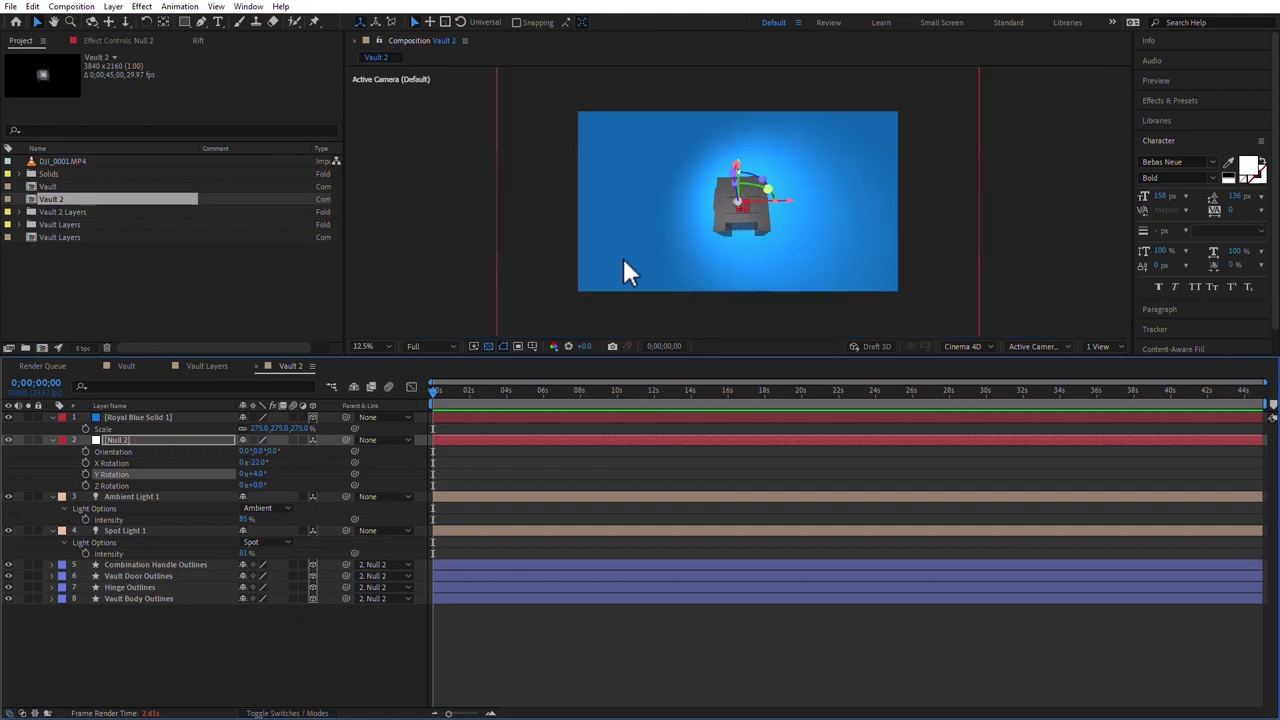
left_click(603, 675)
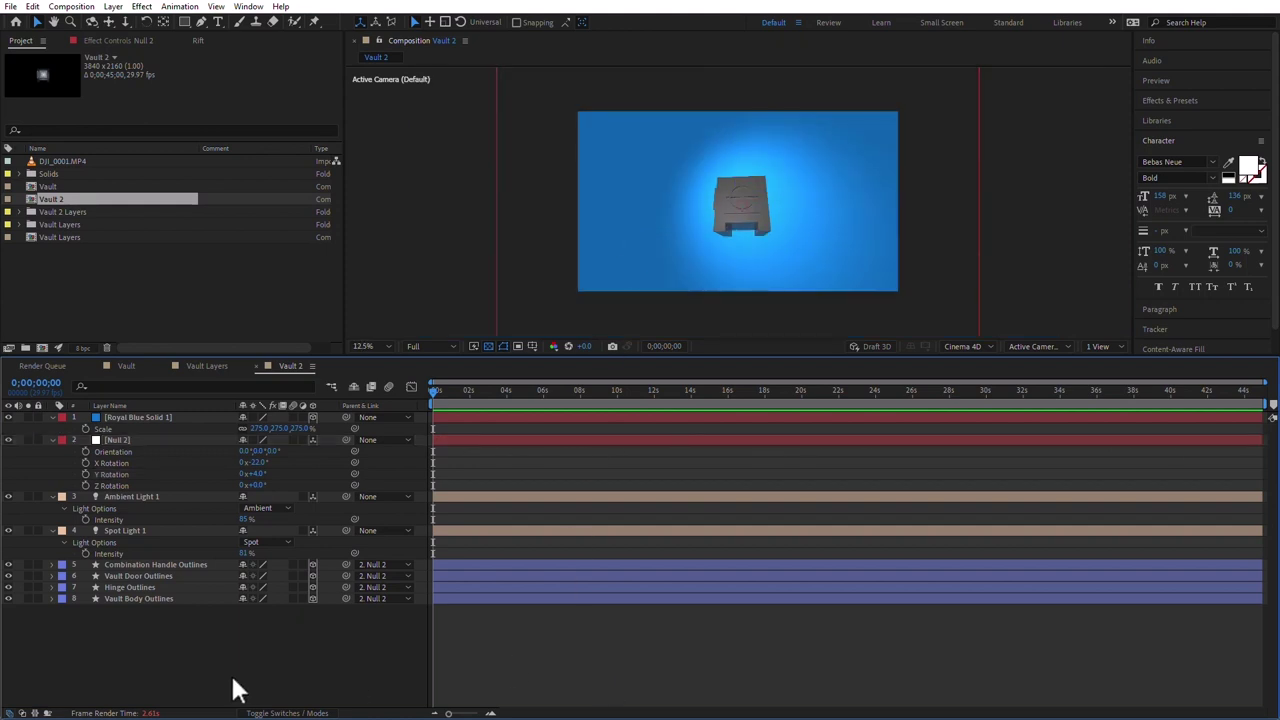
left_click(155, 420)
key("ctrl+shift+y")
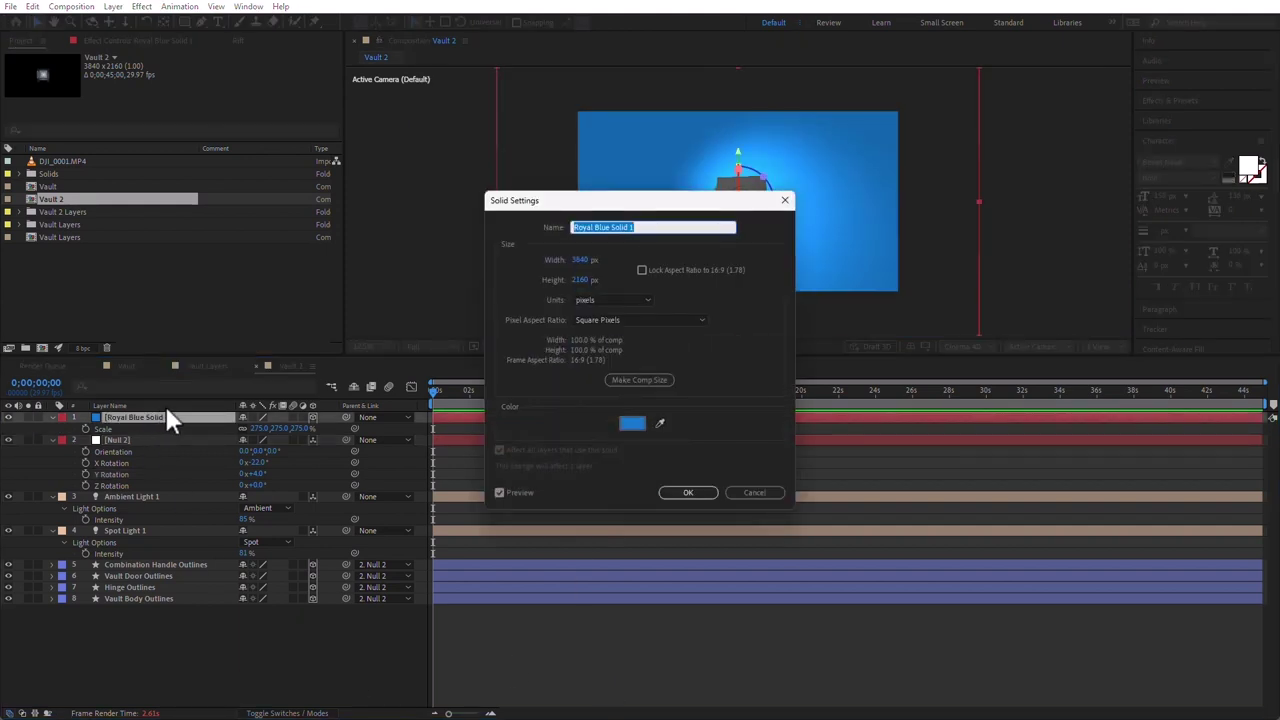
left_click(633, 424)
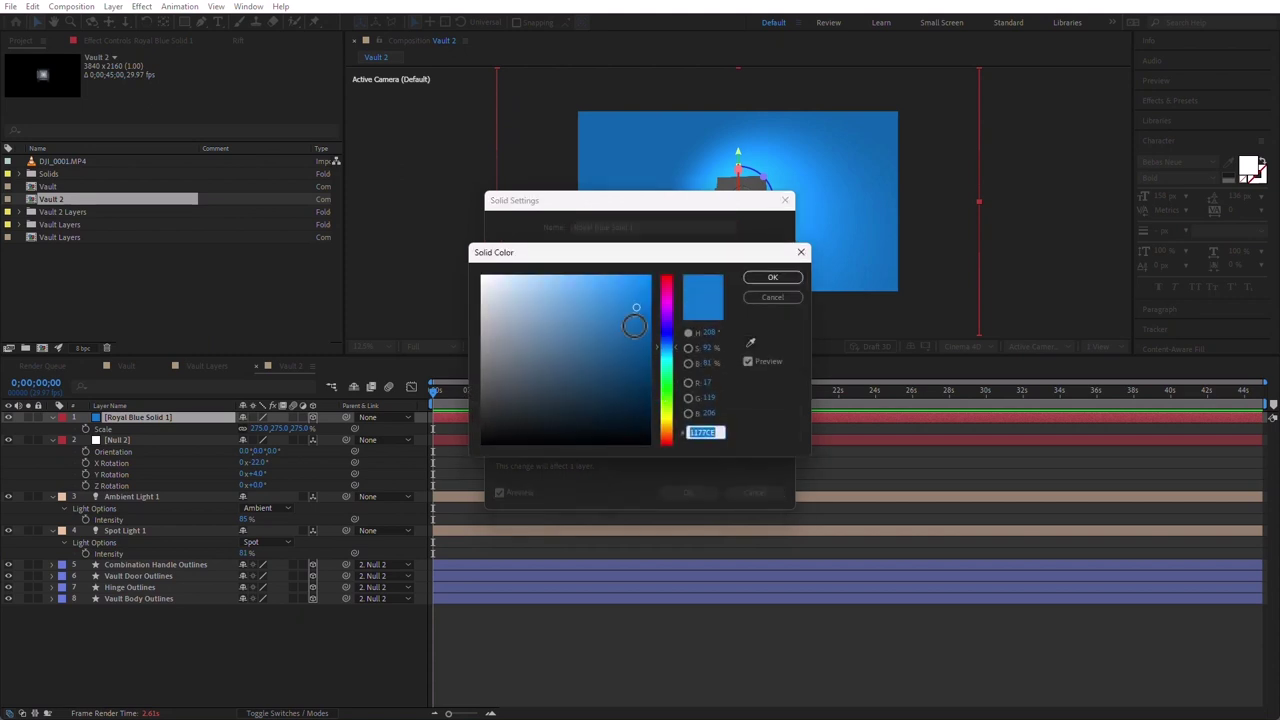
left_click_drag(634, 326, 639, 360)
left_click(772, 277)
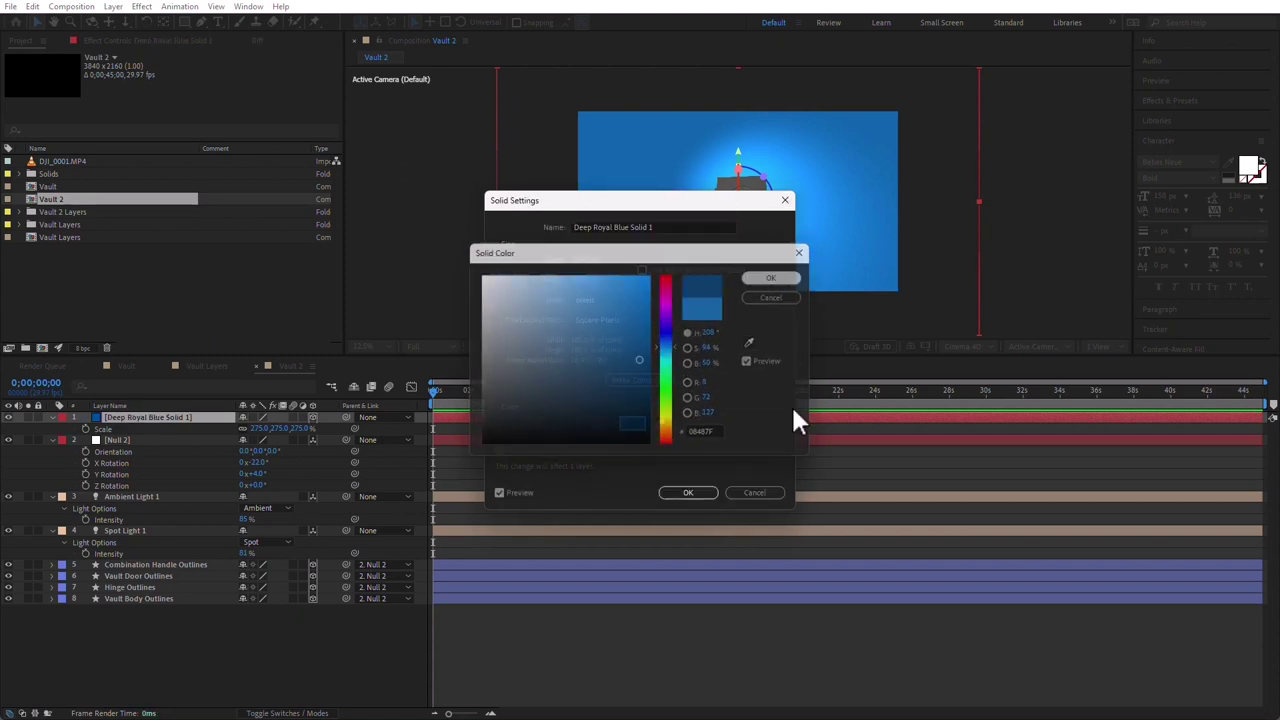
left_click(702, 495)
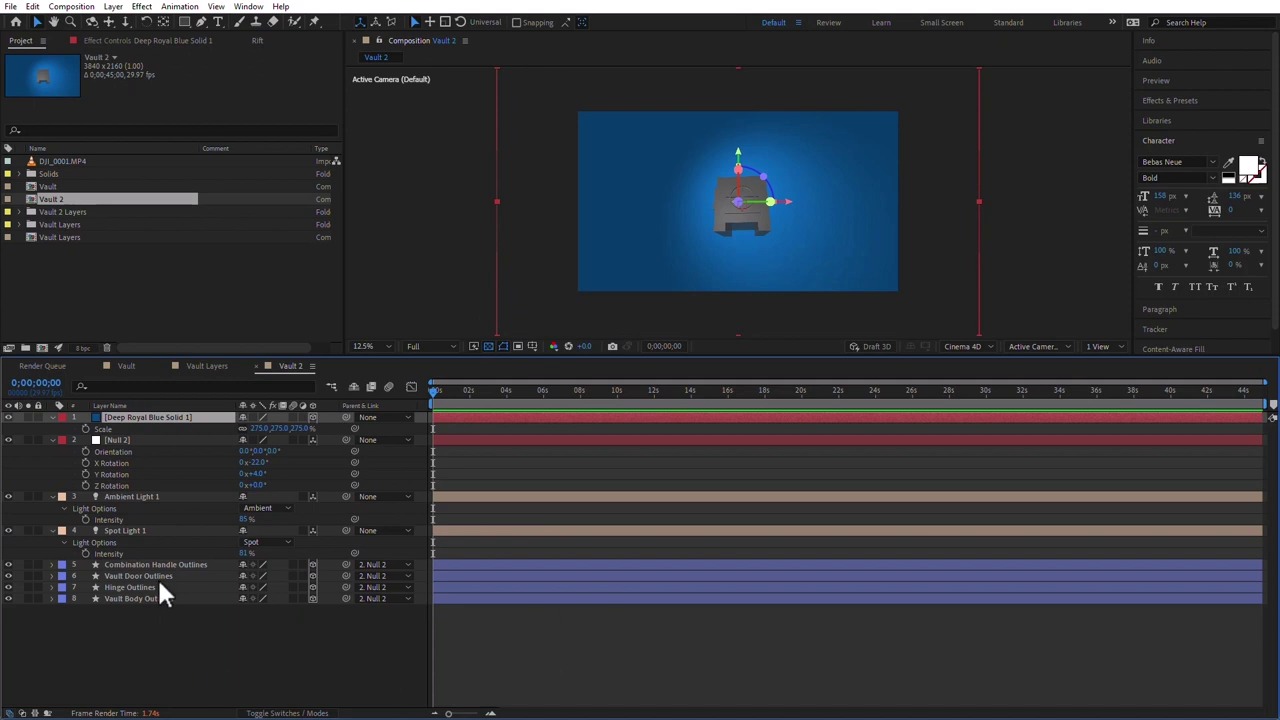
- Collapse the expanded properties of the solid, null and both light layers
left_click(54, 416)
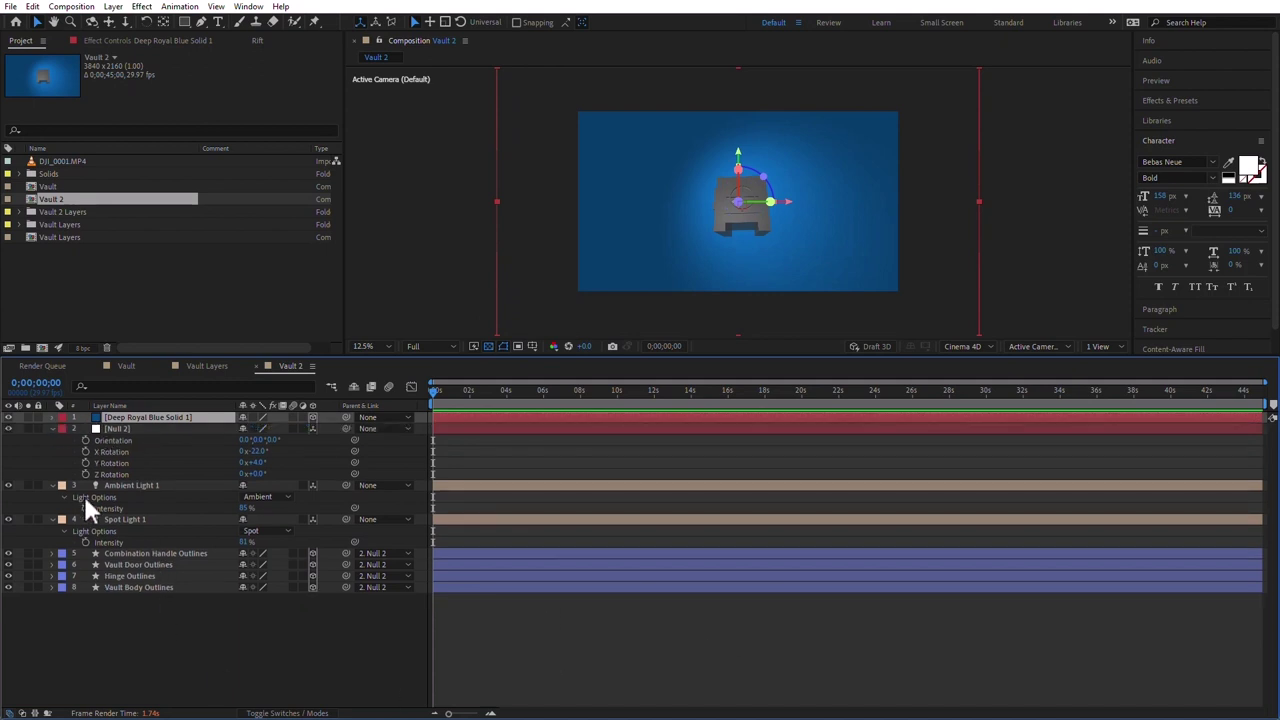
left_click(52, 428)
left_click(53, 440)
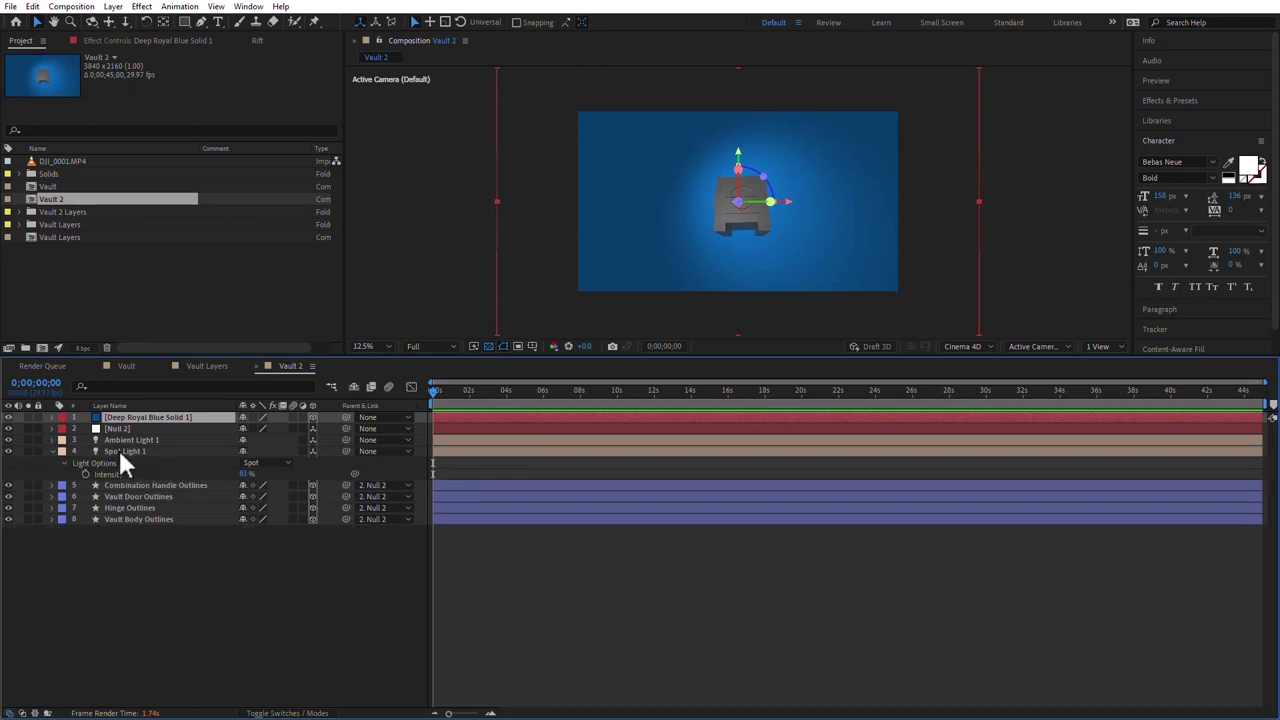
left_click(52, 451)
left_click(155, 573)
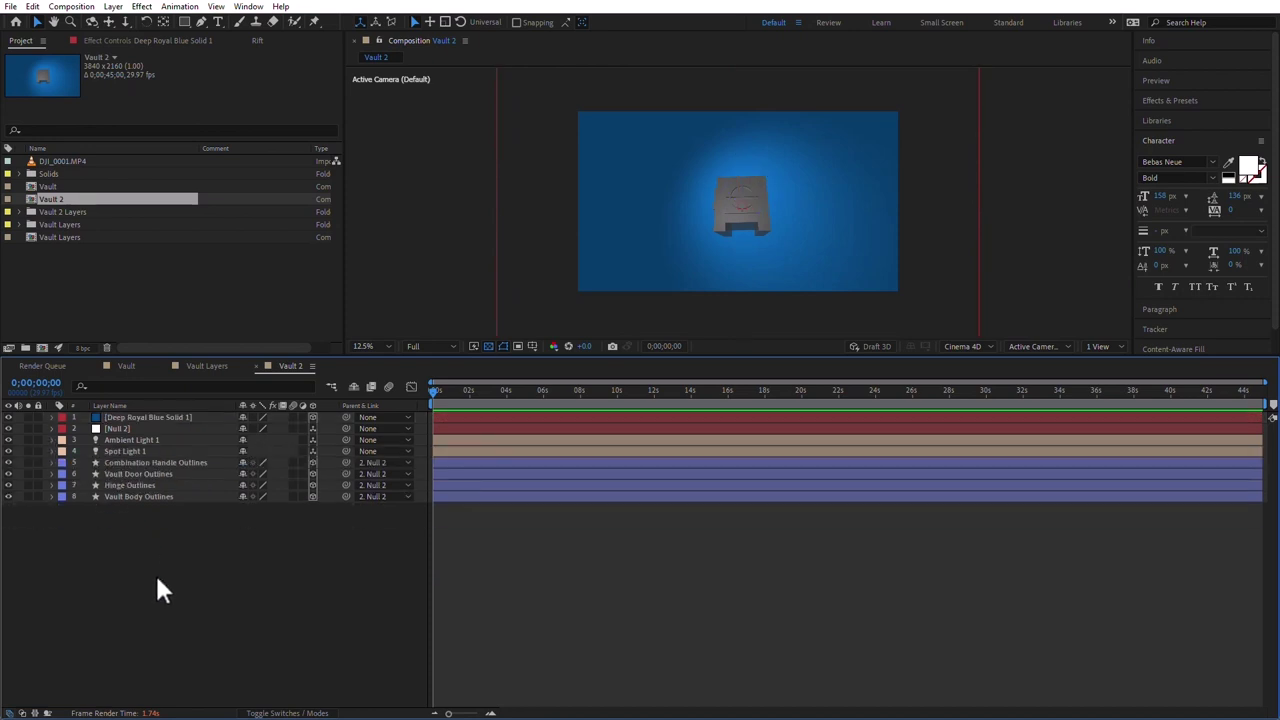
- Move the Combination Handle Outlines and Vault Door Outlines layers forward together, to Z positions of -93 and -63
left_click(146, 473)
left_click(152, 462, "shift")
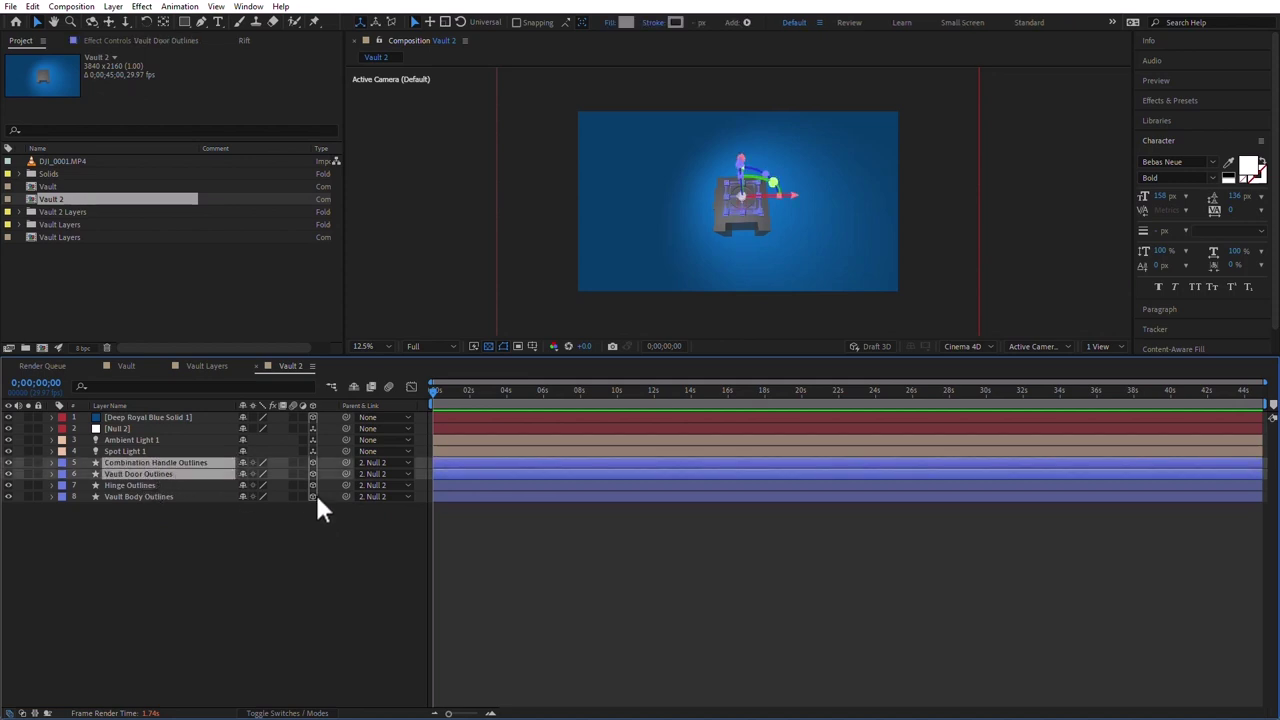
left_click(51, 473)
scroll(353, 513, "up", 4)
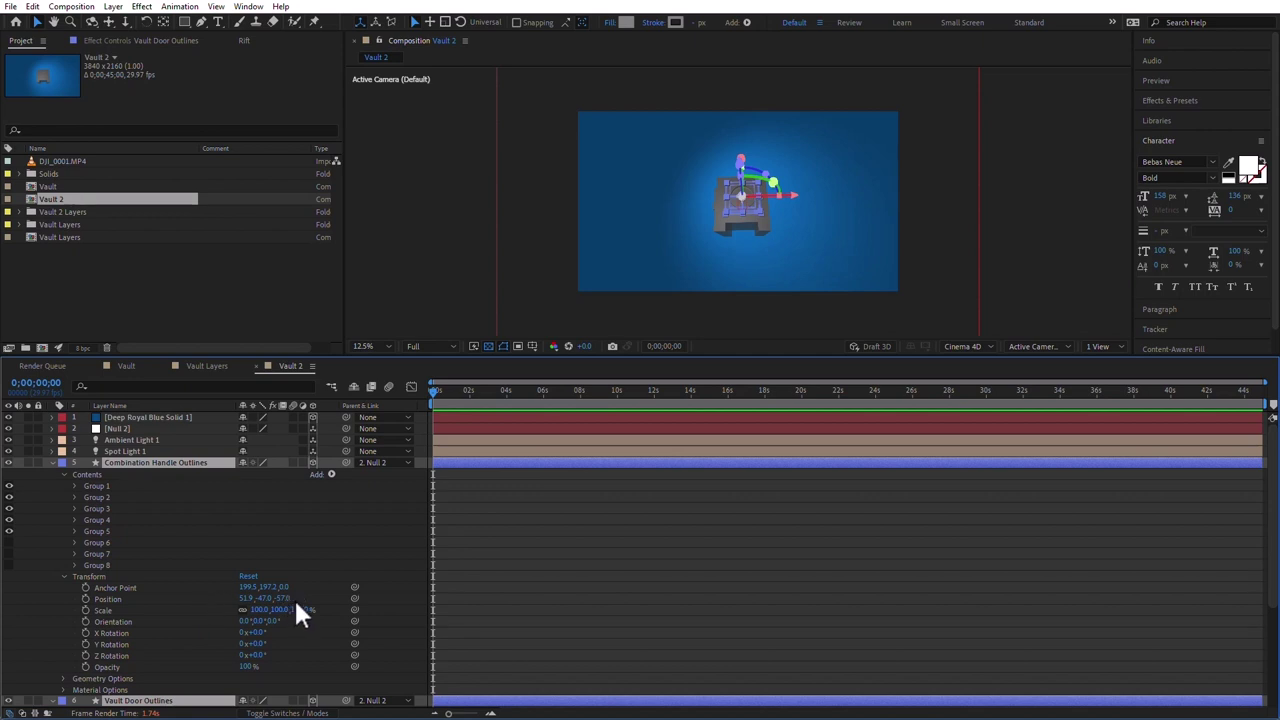
left_click_drag(288, 600, 320, 620)
scroll(342, 630, "down", 4)
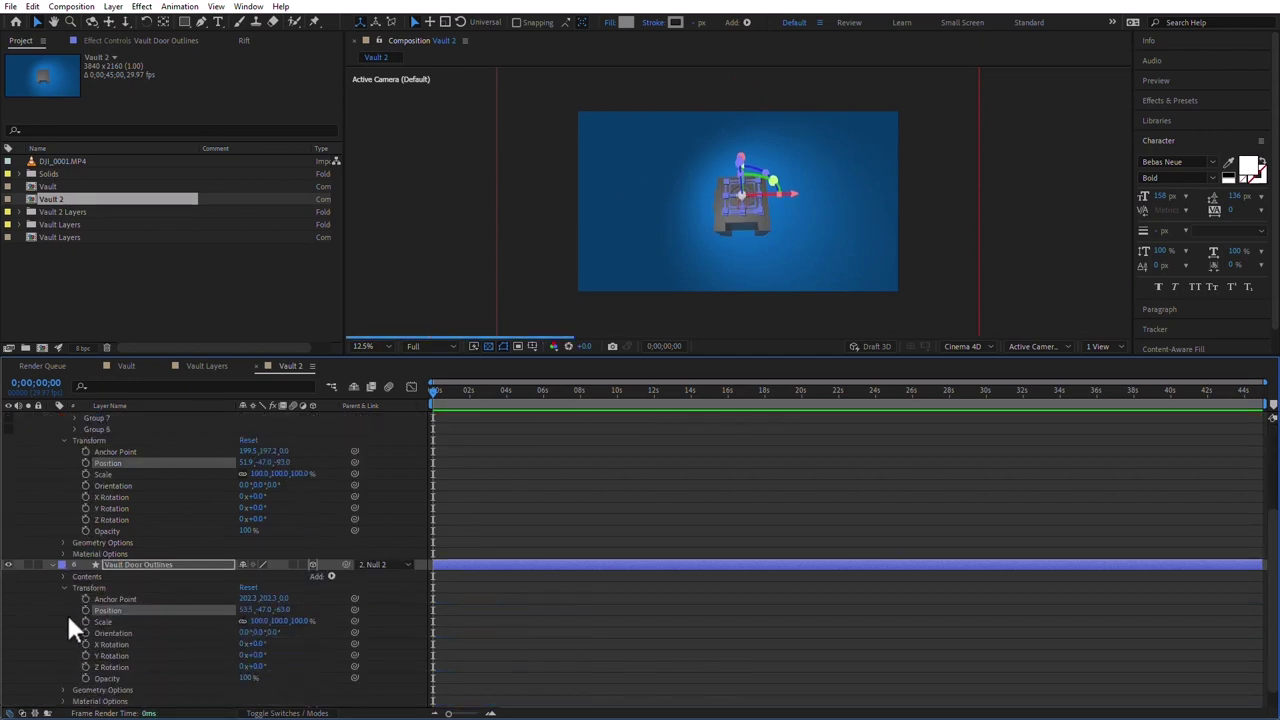
- Set the extrusion depth of the combination handle and vault door layers to 96
left_click(64, 541)
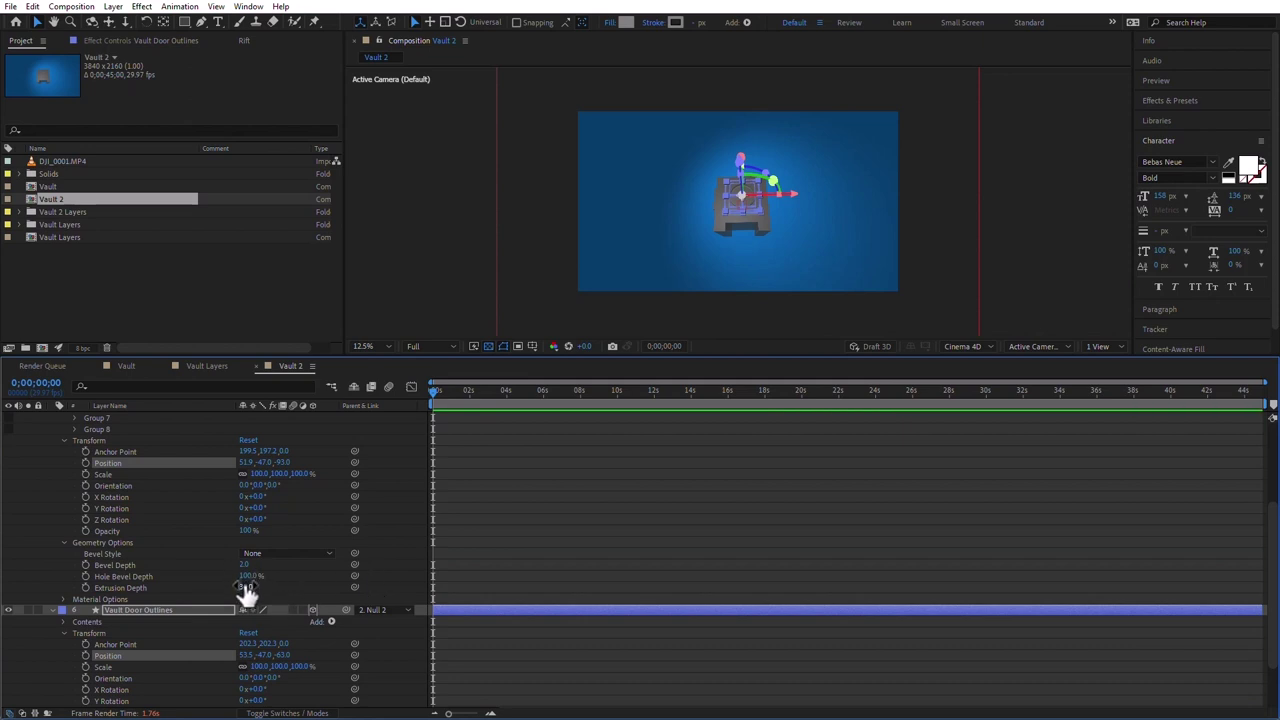
left_click_drag(245, 587, 290, 587)
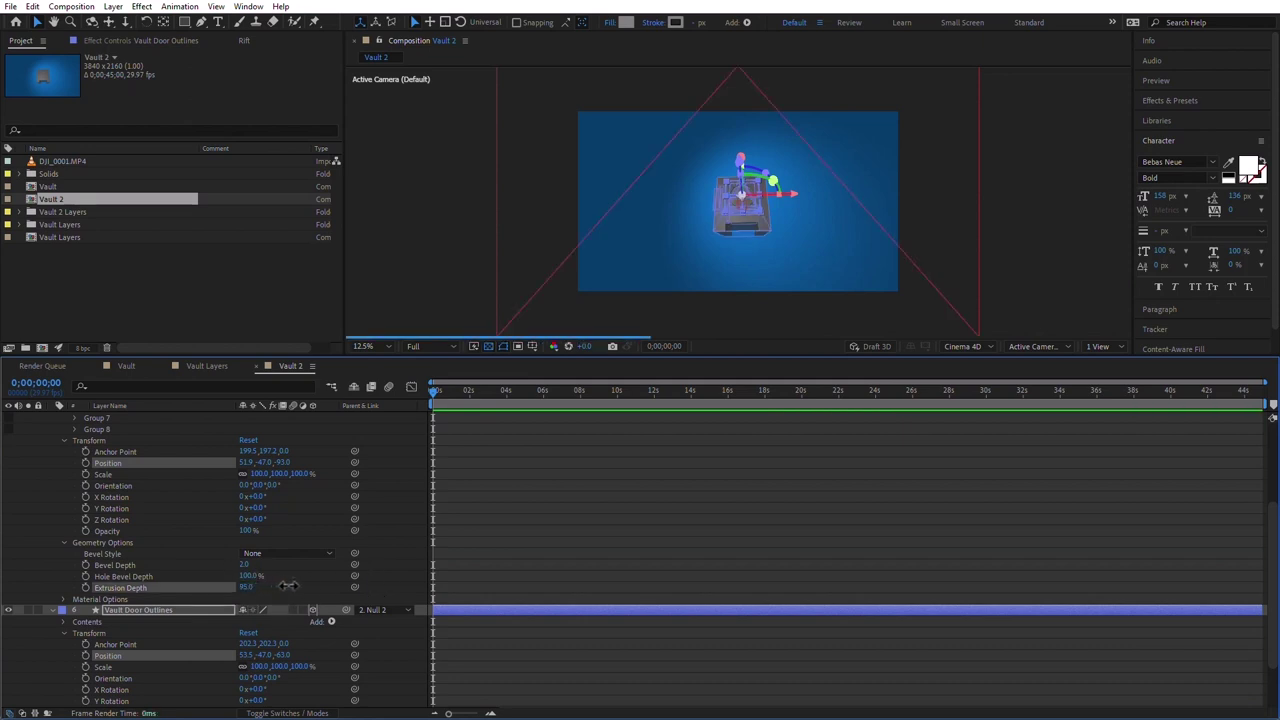
left_click(750, 455)
scroll(782, 240, "up", 4)
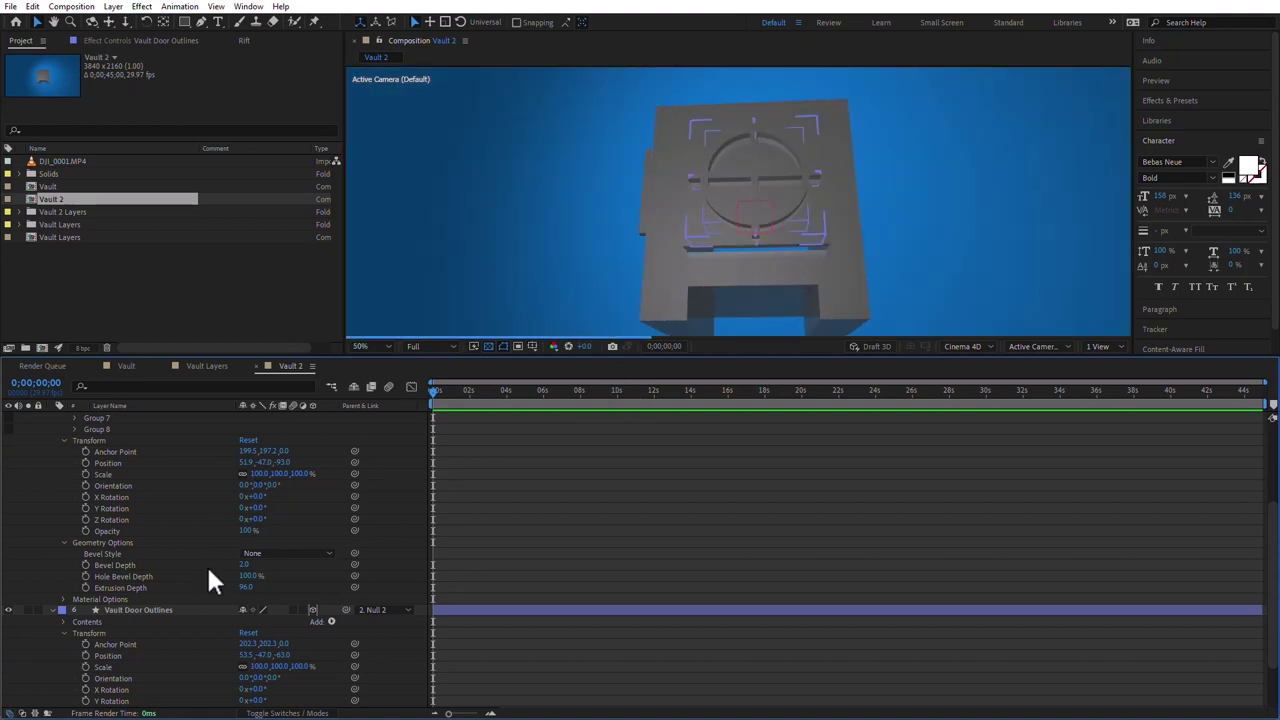
- Set the extrusion depth of the Vault Door Outlines layer to 215
left_click(140, 610)
scroll(329, 577, "down", 3)
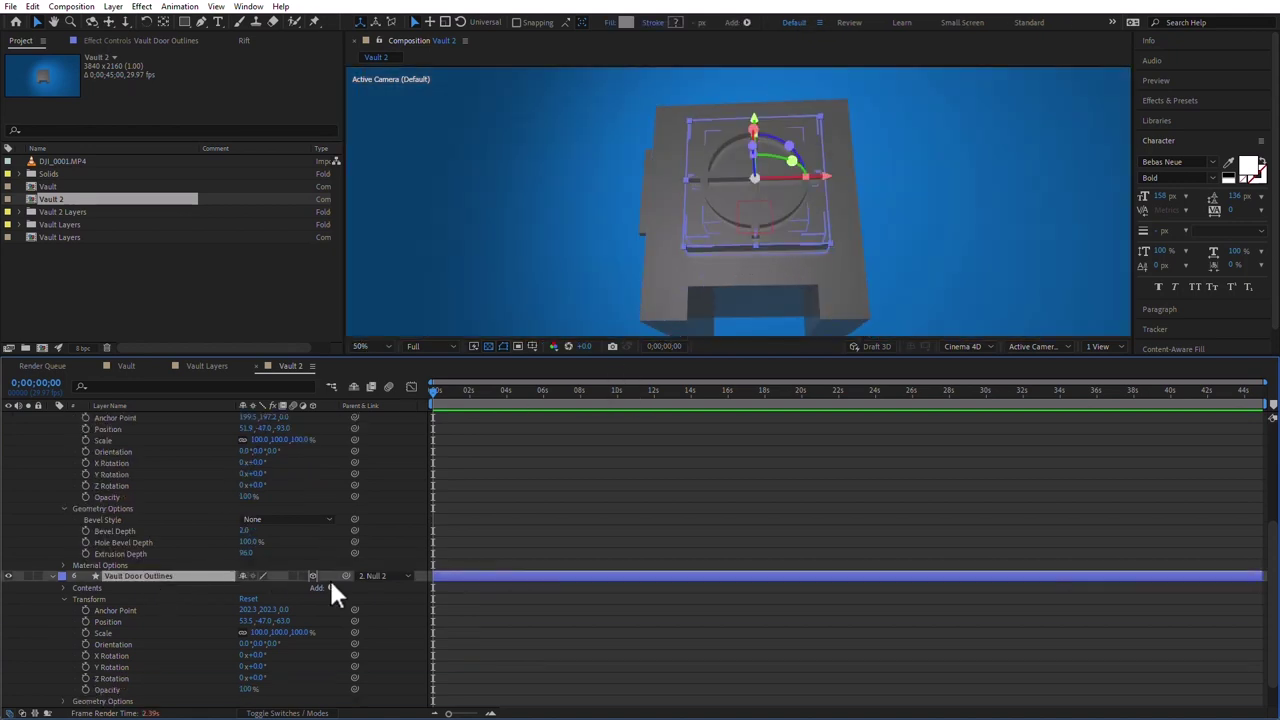
left_click(63, 667)
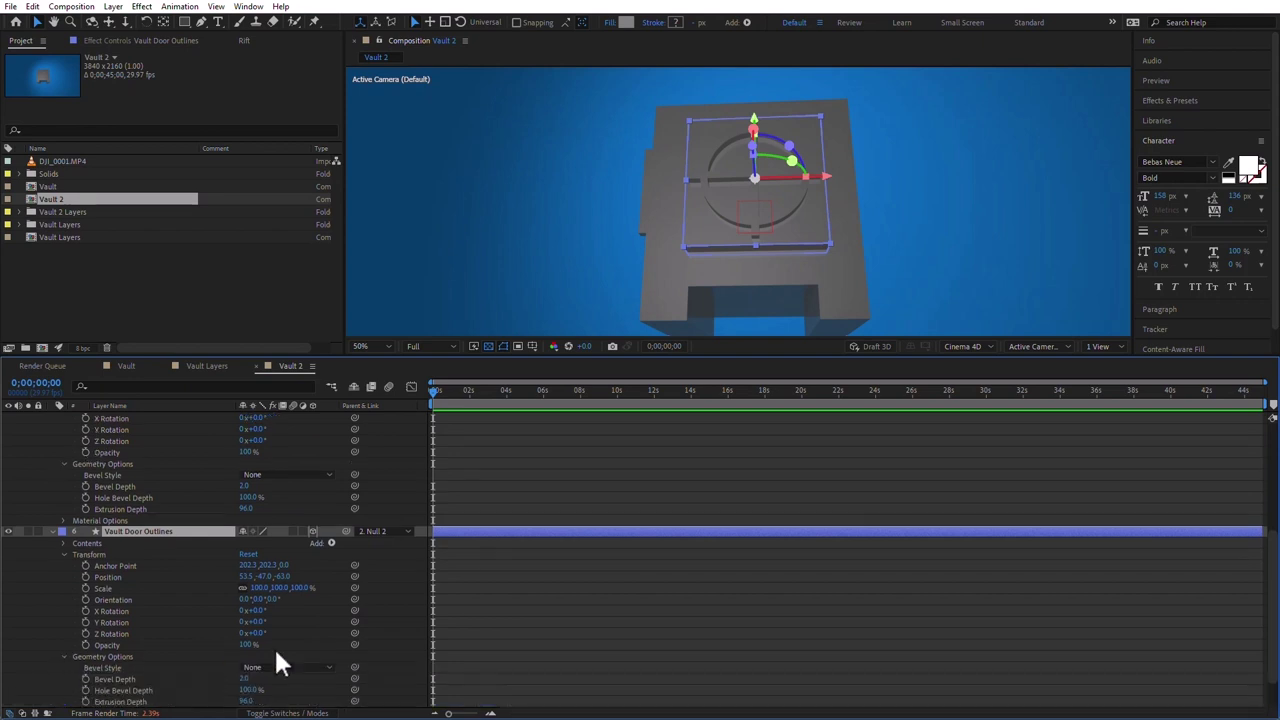
scroll(280, 645, "down", 2)
left_click_drag(247, 667, 325, 667)
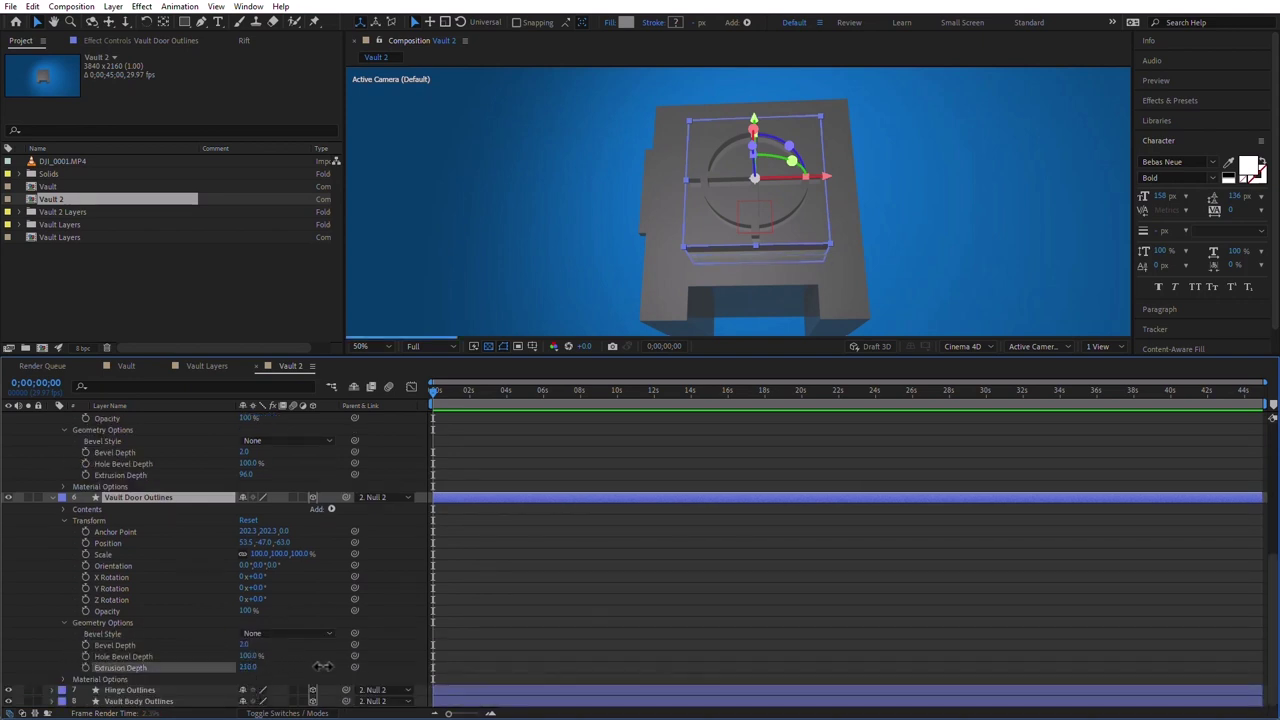
left_click(767, 447)
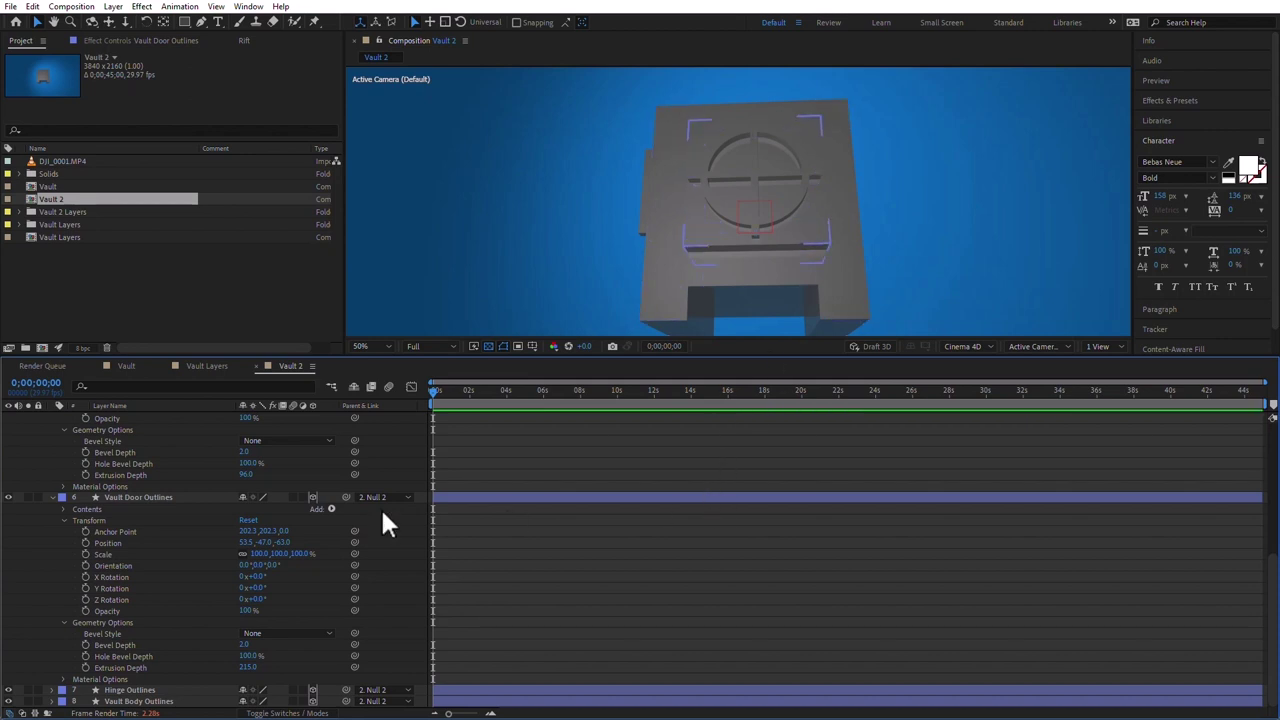
- Move the Combination Handle Outlines layer forward to a Z position of -140
scroll(176, 484, "up", 4)
scroll(174, 467, "up", 6)
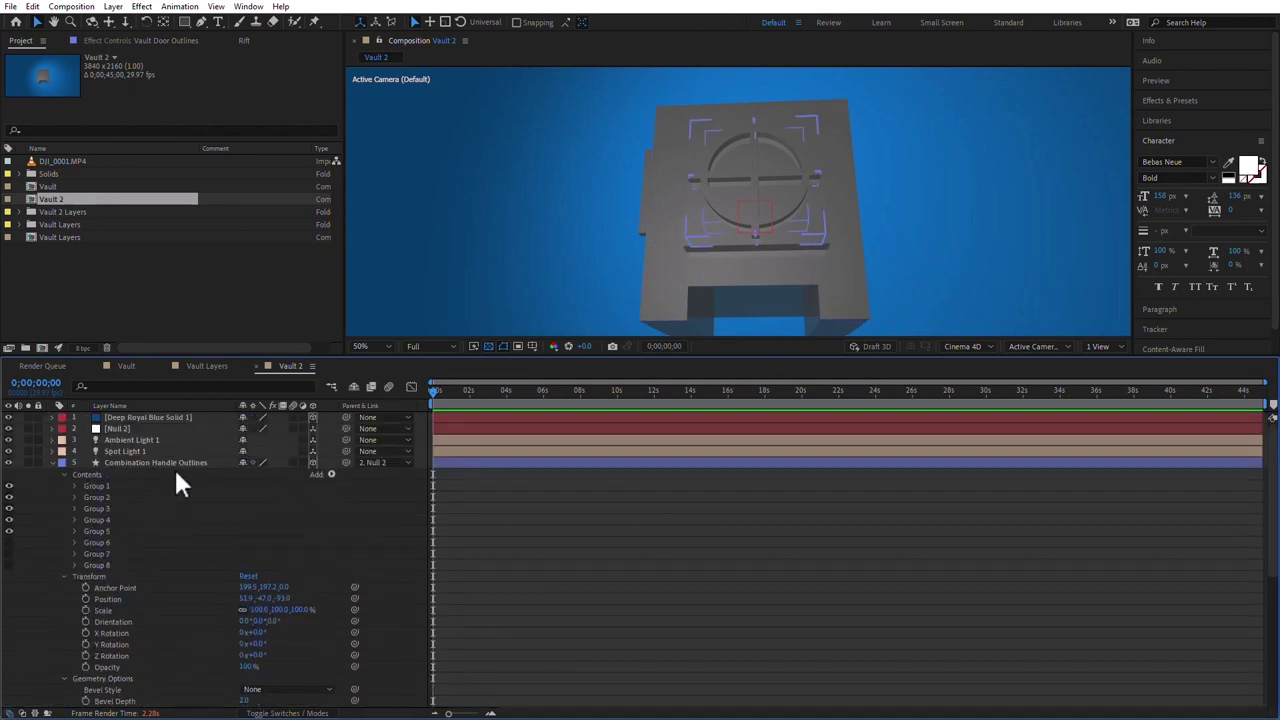
left_click(171, 460)
key("p")
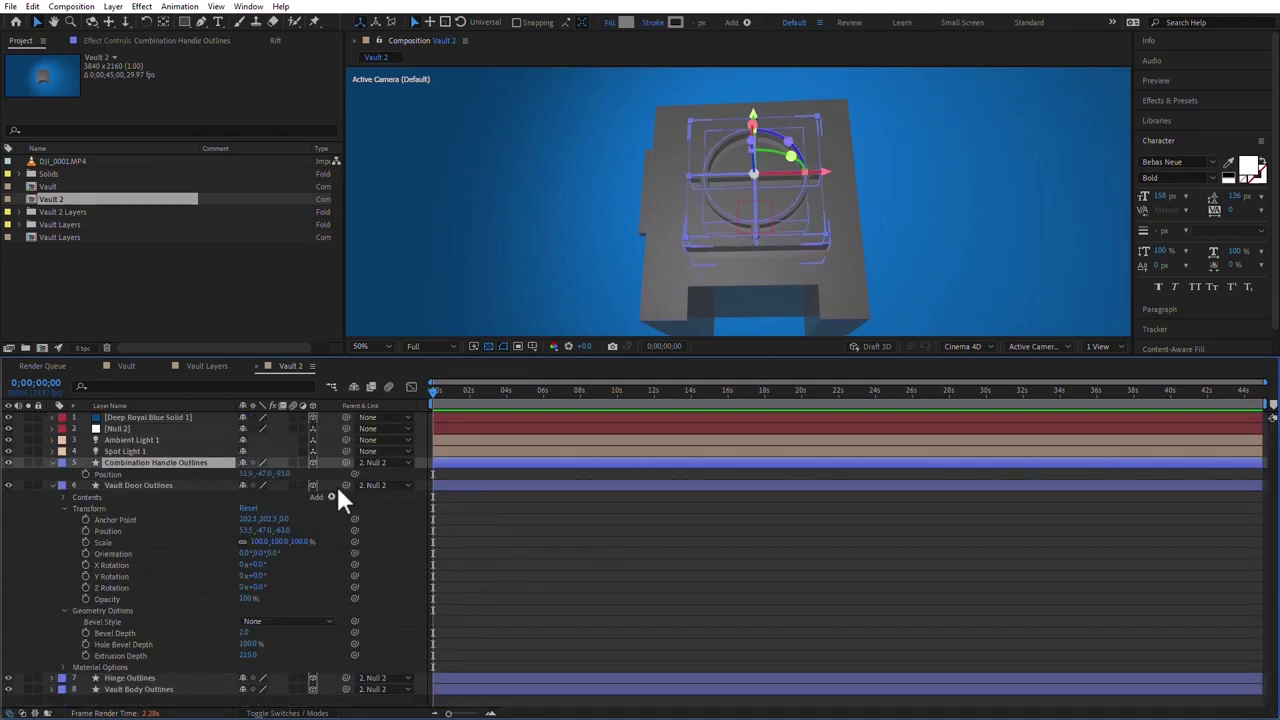
left_click_drag(284, 474, 312, 475)
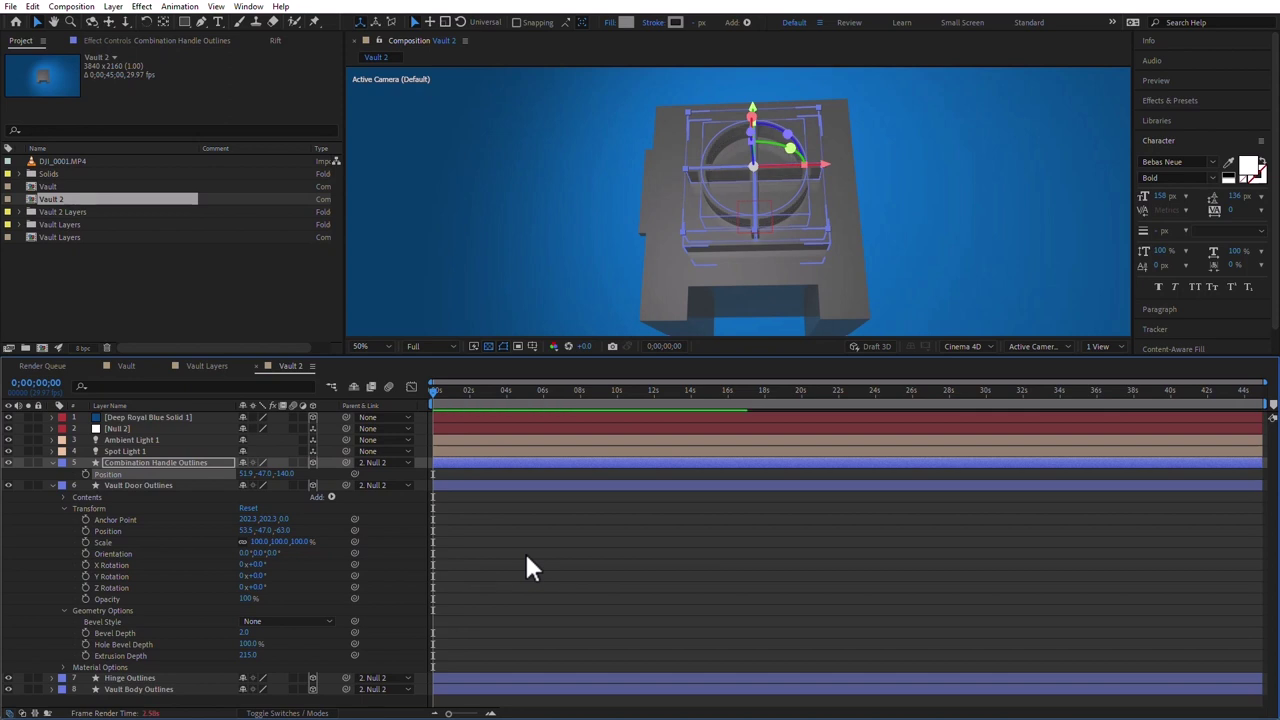
left_click(684, 592)
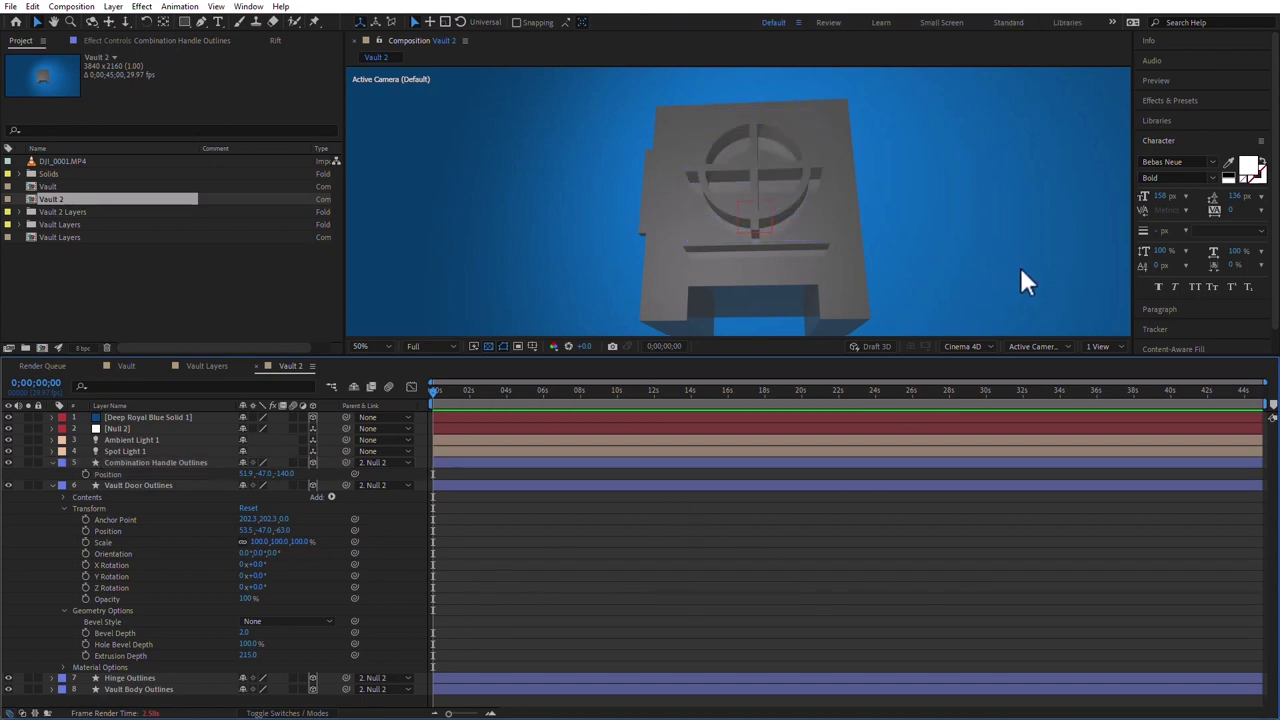
- Collapse the expanded properties of the Vault Door Outlines and Combination Handle Outlines layers
left_click(55, 487)
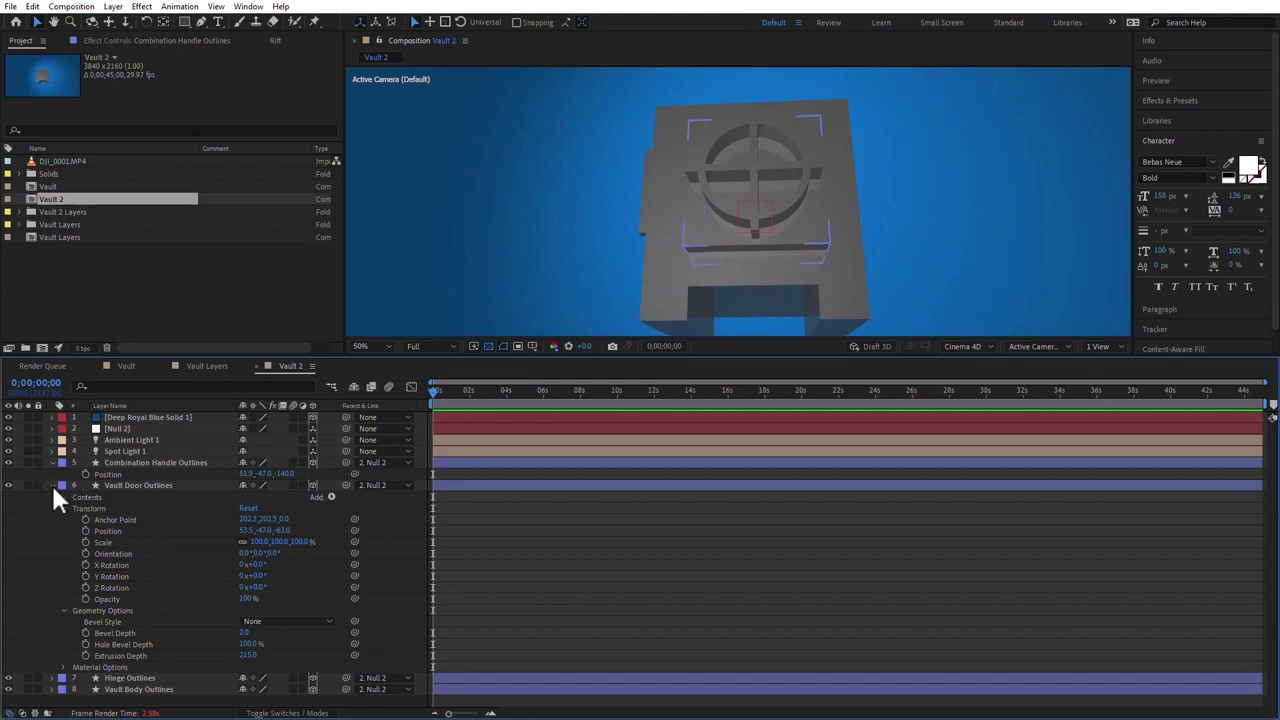
left_click(52, 485)
left_click(50, 462)
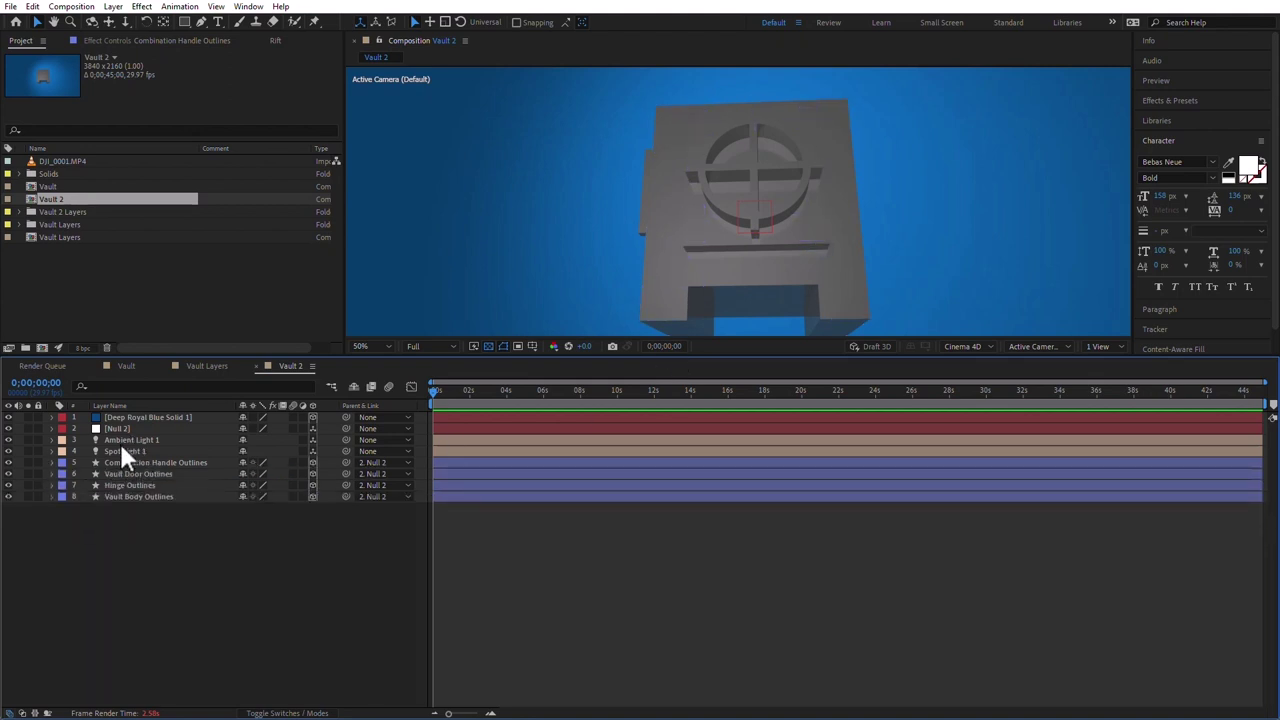
- Pose Null 2 at position 1902.8, 1319.3, -809.7 with an X rotation of 76°
left_click(118, 428)
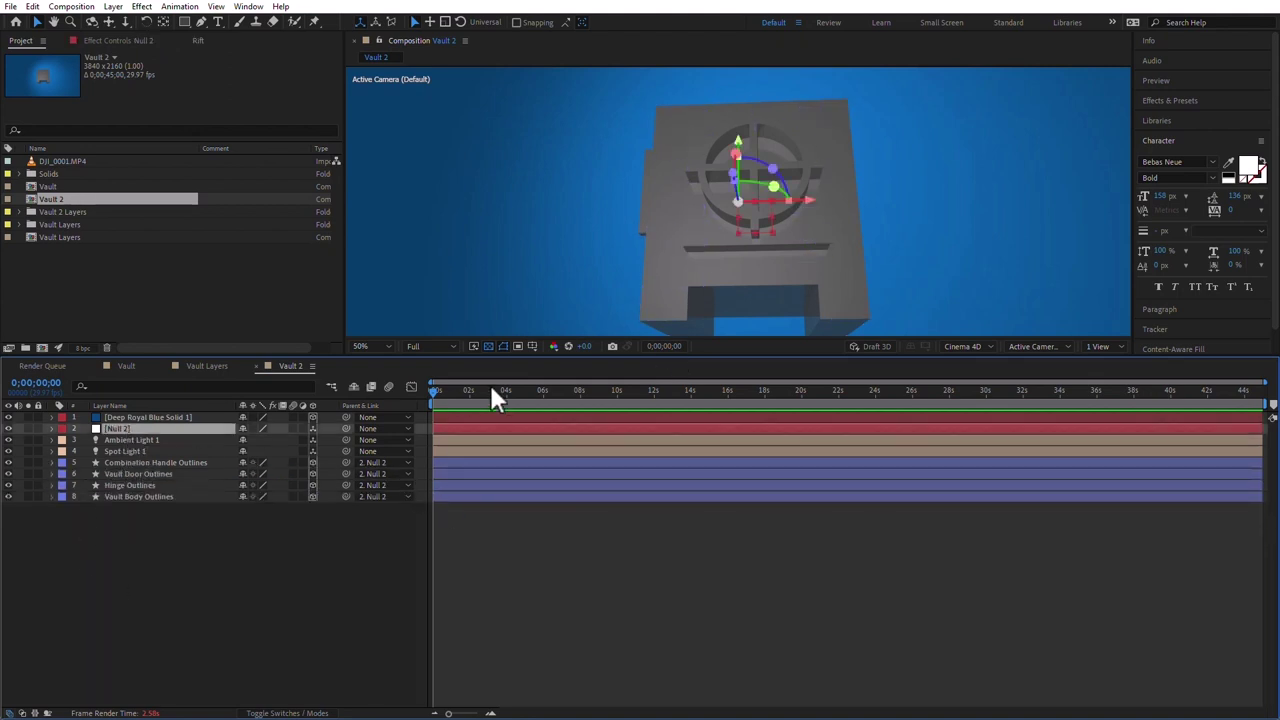
key("r")
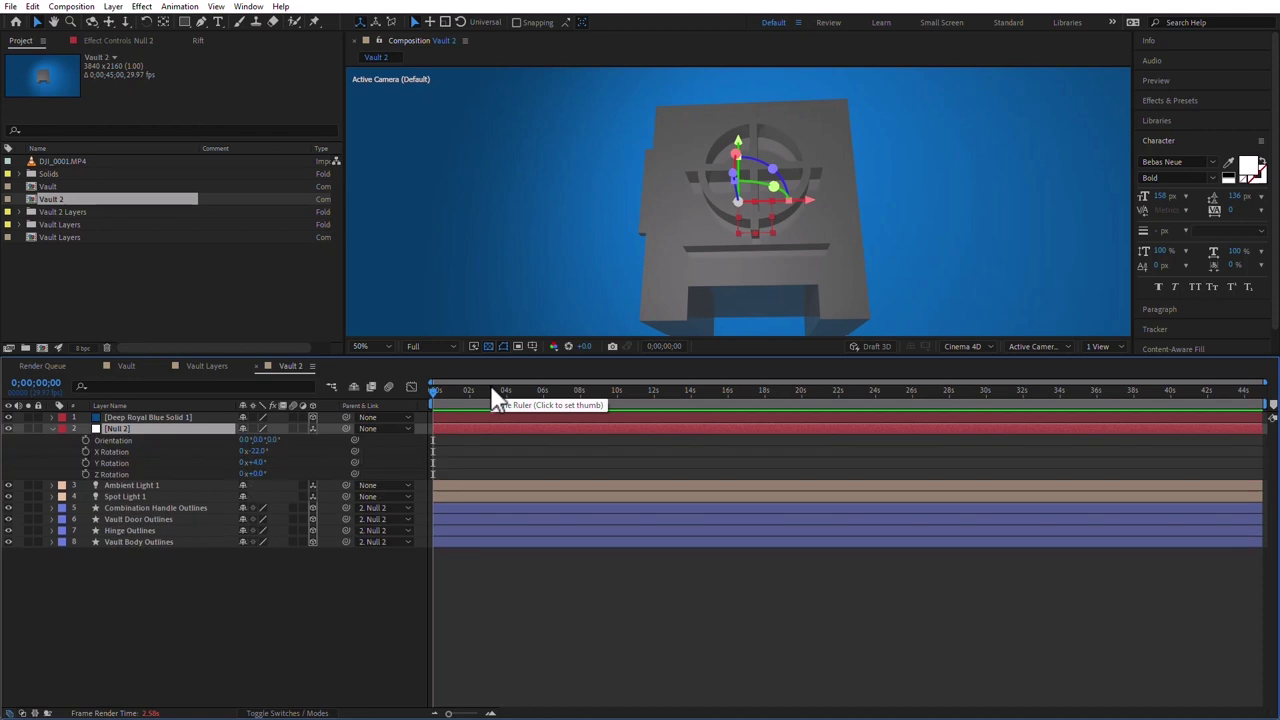
key("shift+p")
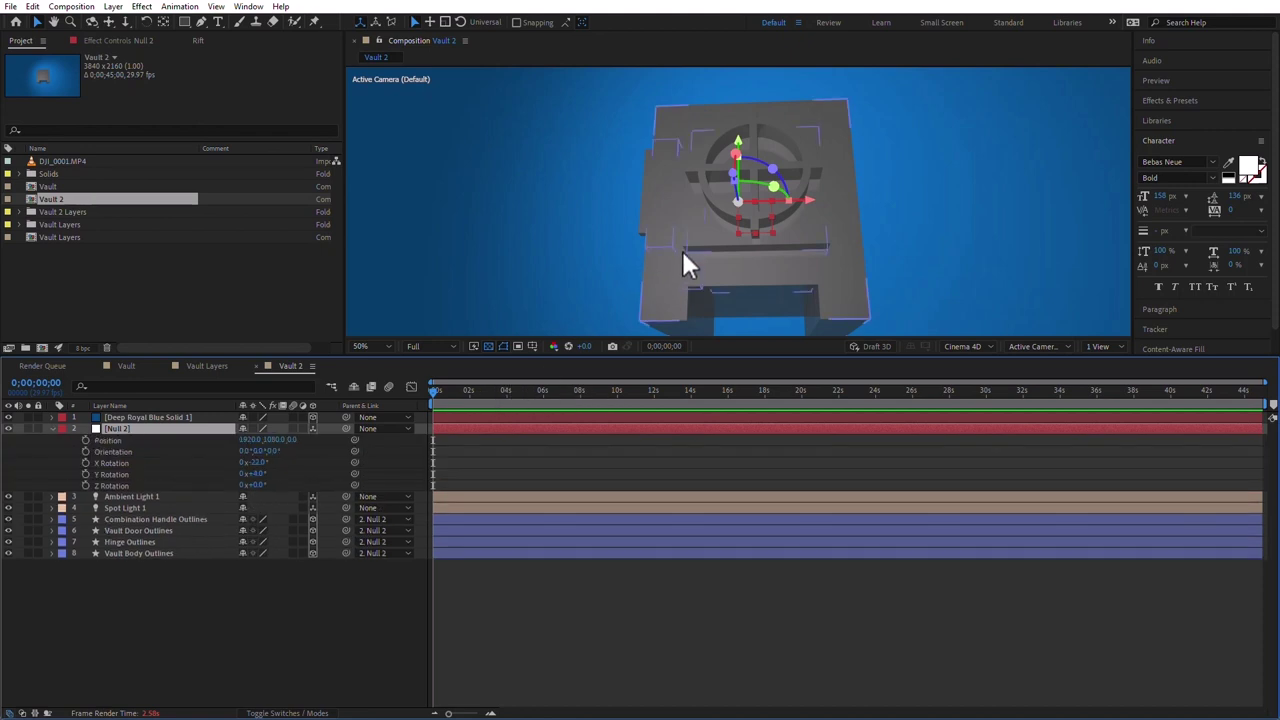
scroll(681, 248, "down", 2)
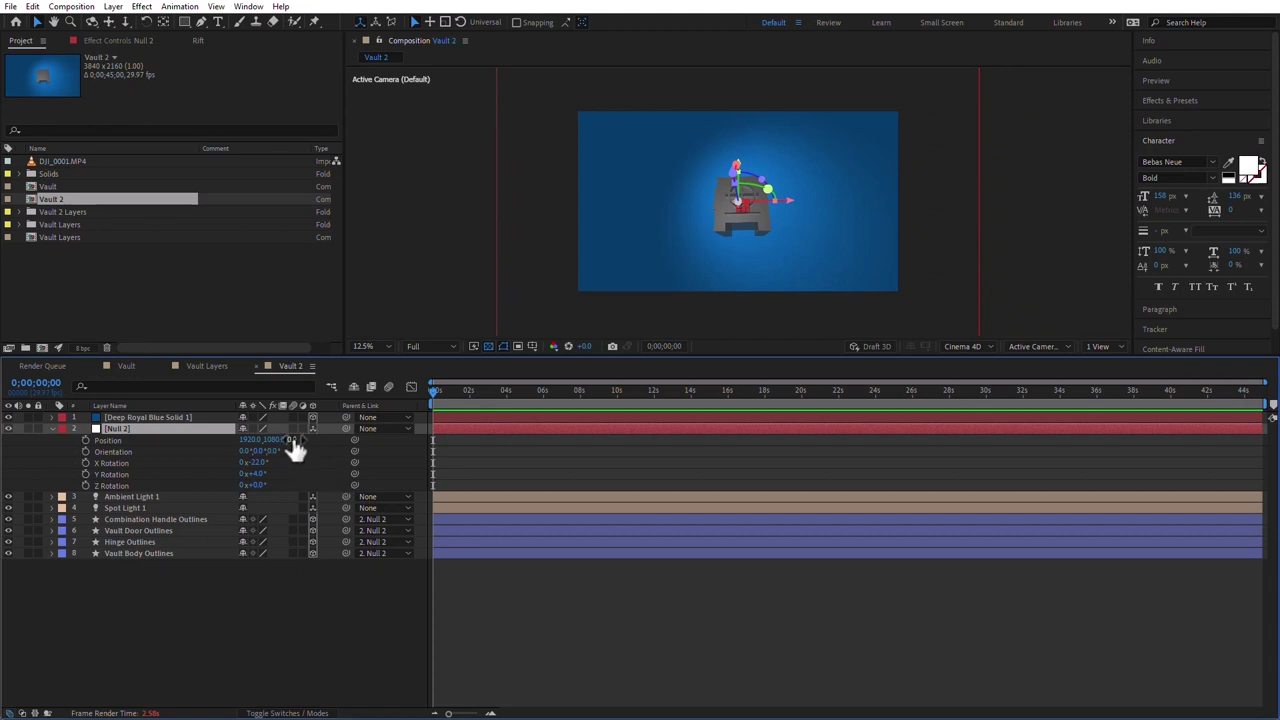
left_click_drag(290, 440, 92, 452)
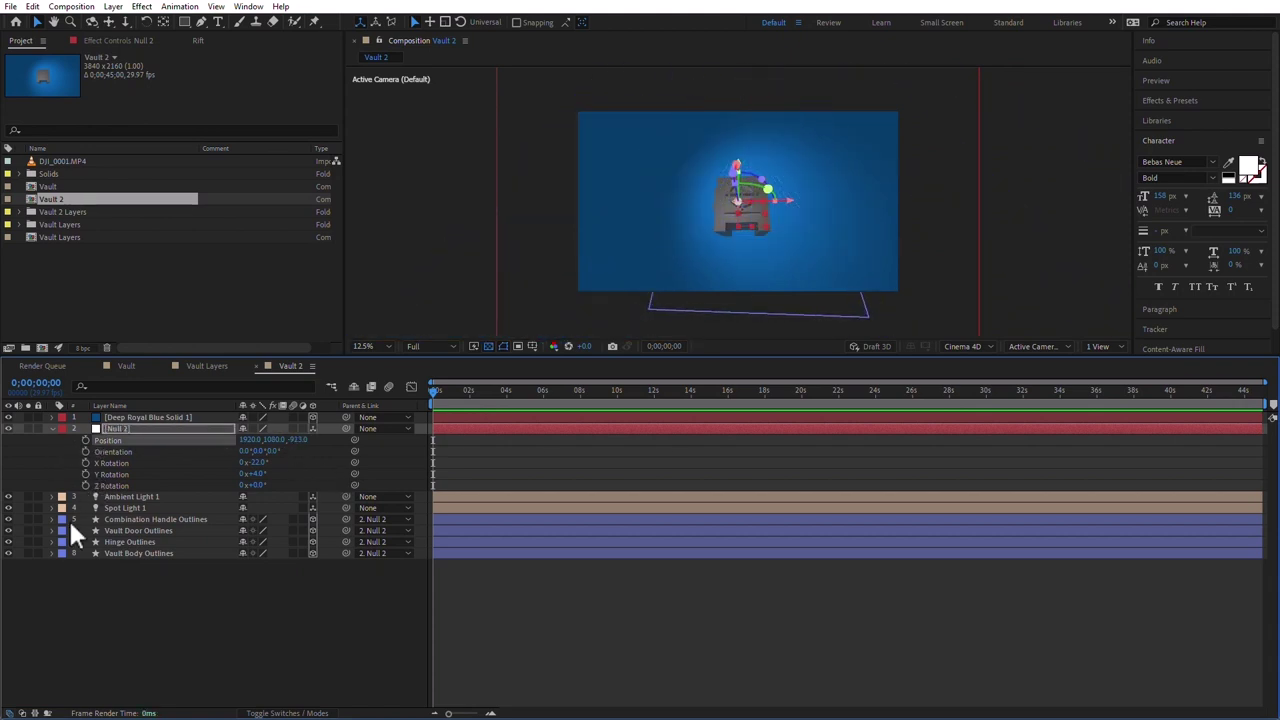
left_click_drag(257, 463, 342, 466)
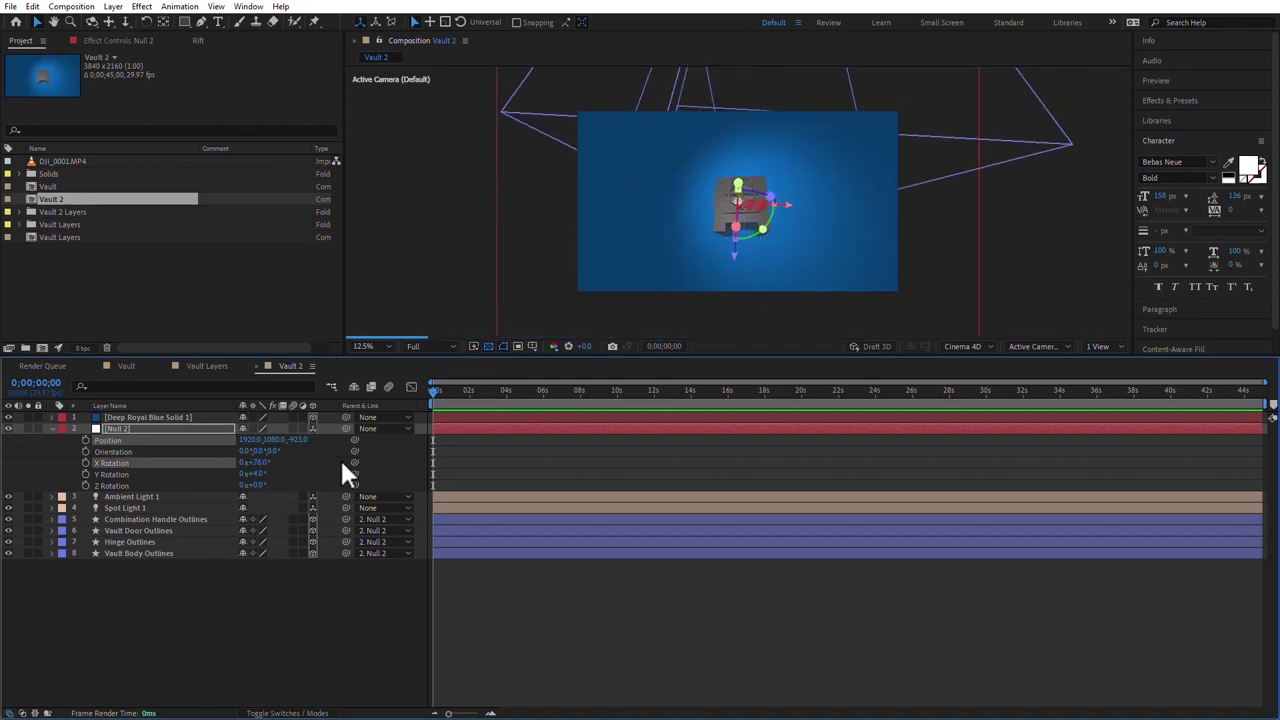
left_click(569, 655)
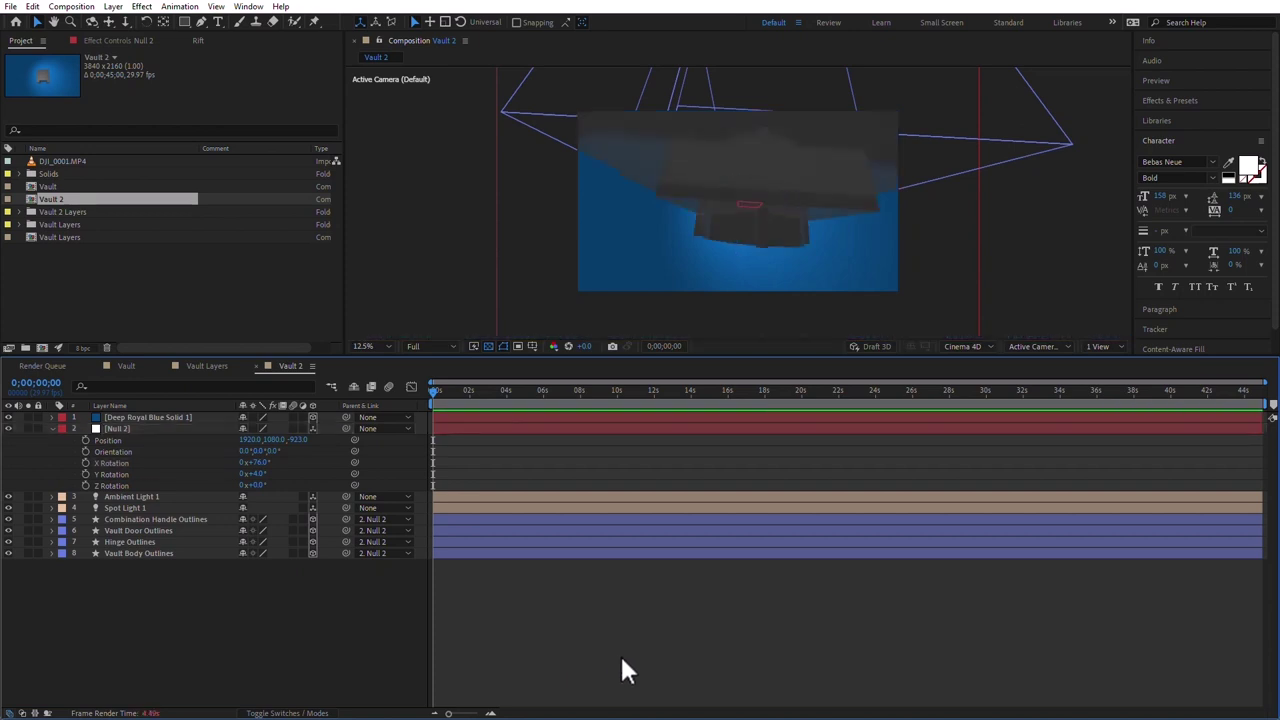
left_click_drag(293, 452, 415, 447)
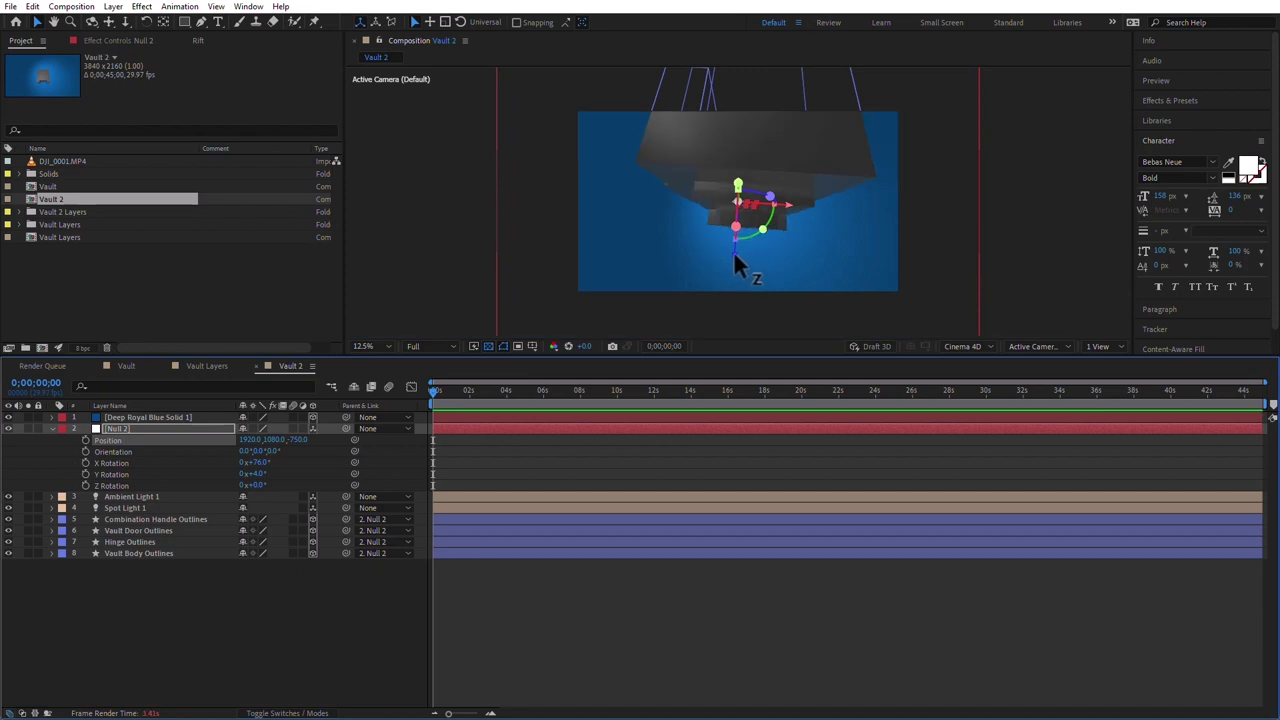
left_click_drag(734, 261, 820, 395)
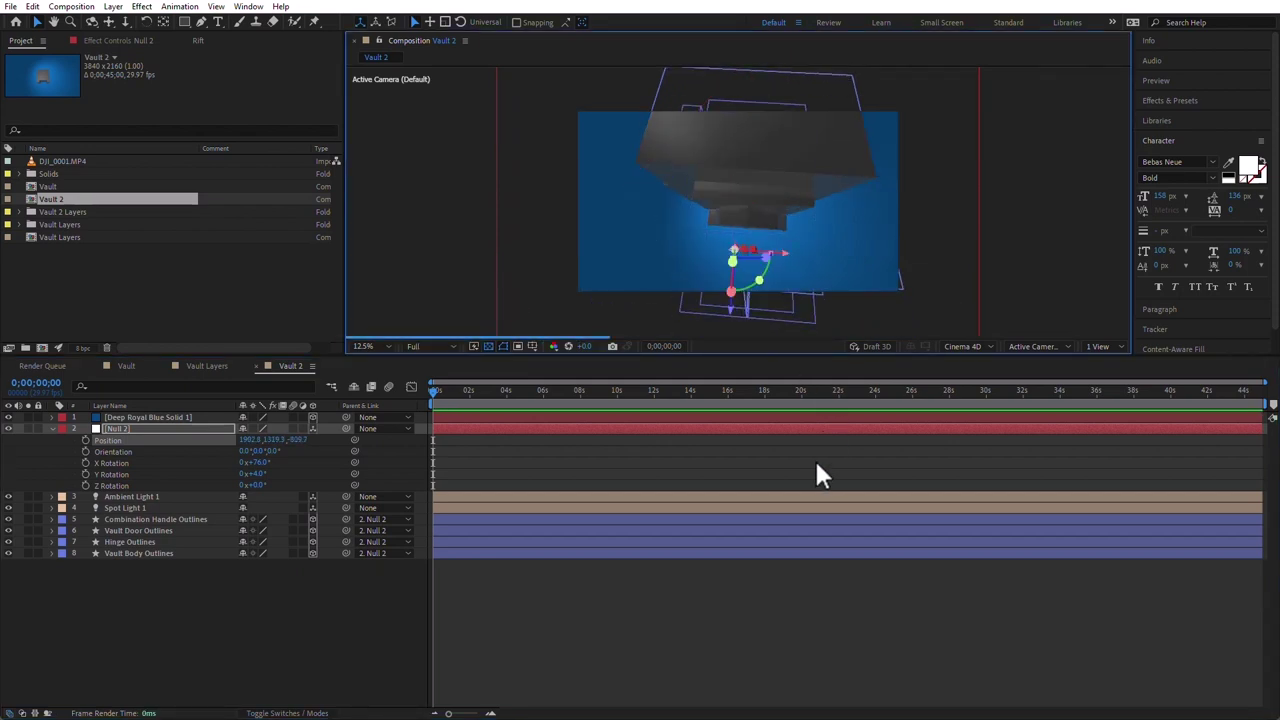
- Switch the composition's preview resolution from Full to a custom setting
left_click(428, 347)
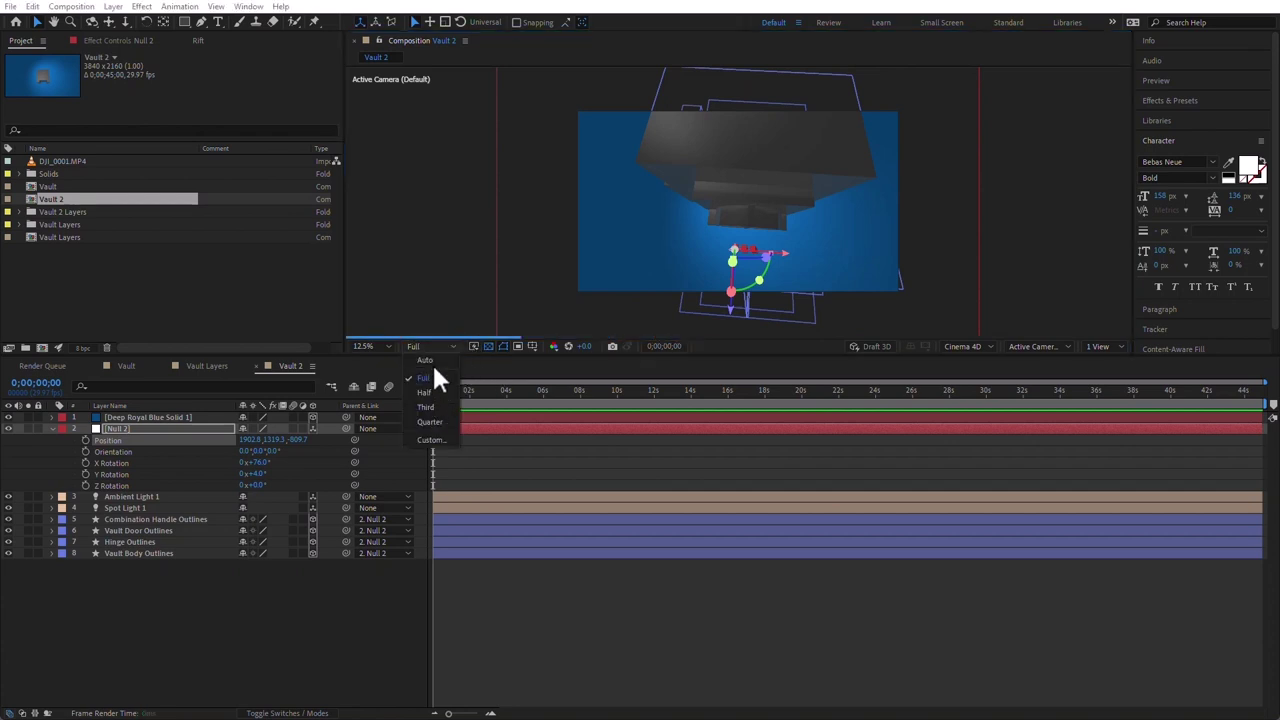
left_click(432, 372)
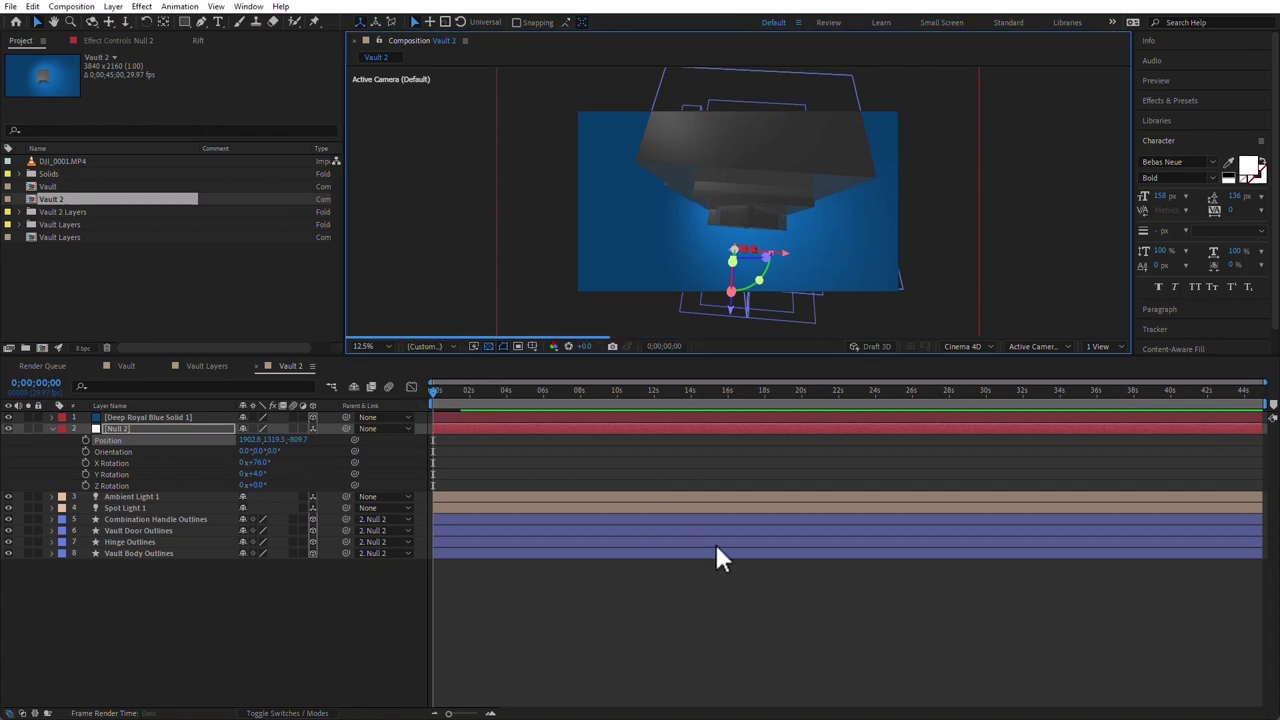
left_click(777, 626)
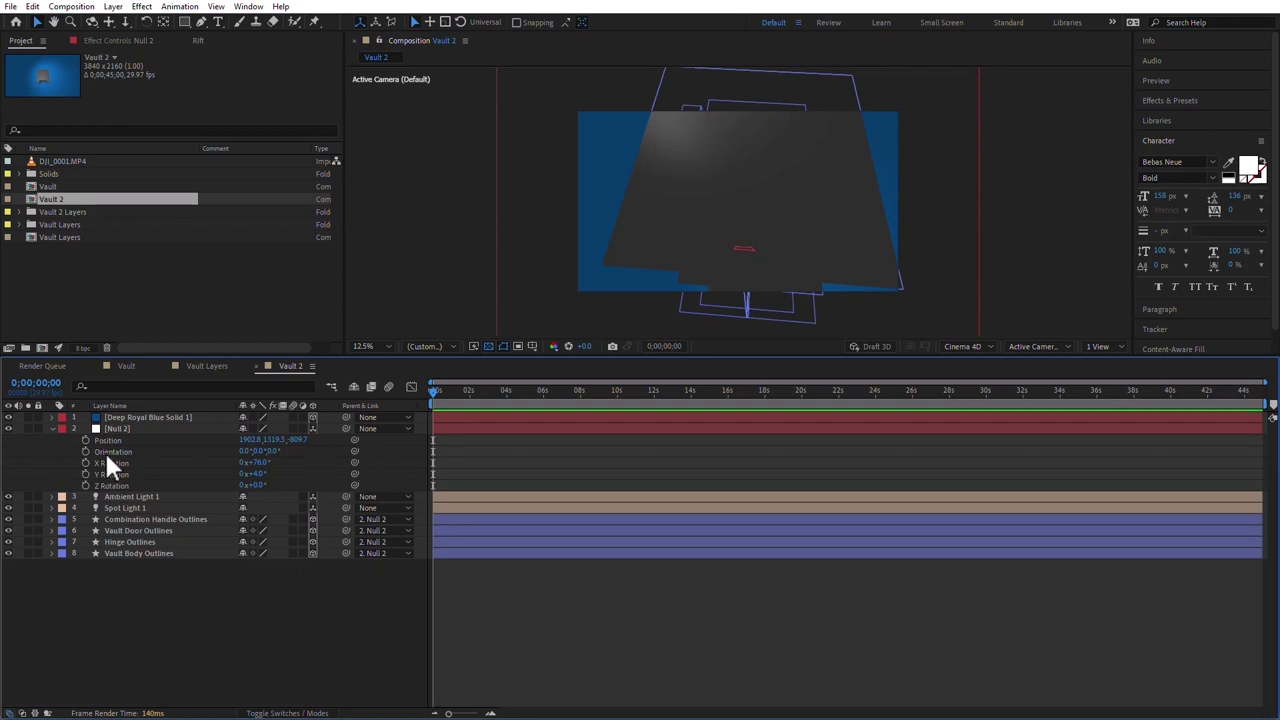
- Keyframe Null 2's position and rotations at the start, and at 0;00;05;28 reset them all with a Z position of -744
left_click_drag(85, 440, 84, 483)
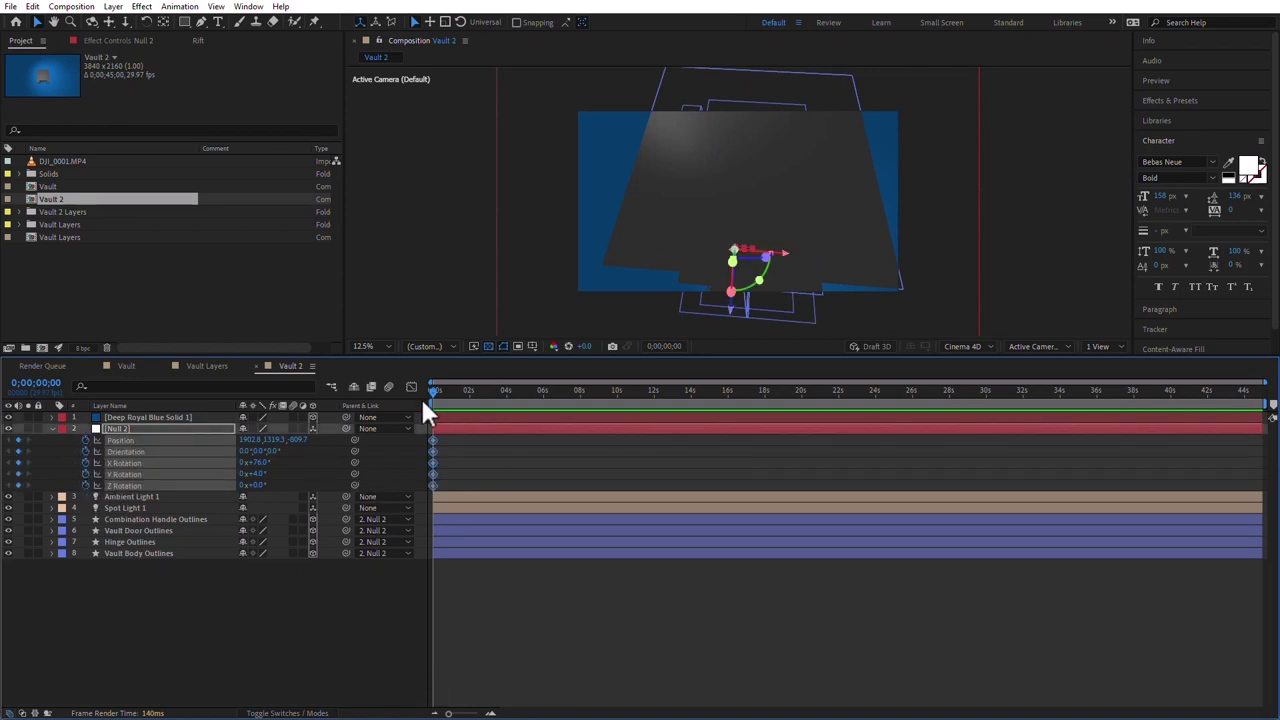
left_click_drag(444, 385, 543, 396)
right_click(132, 470)
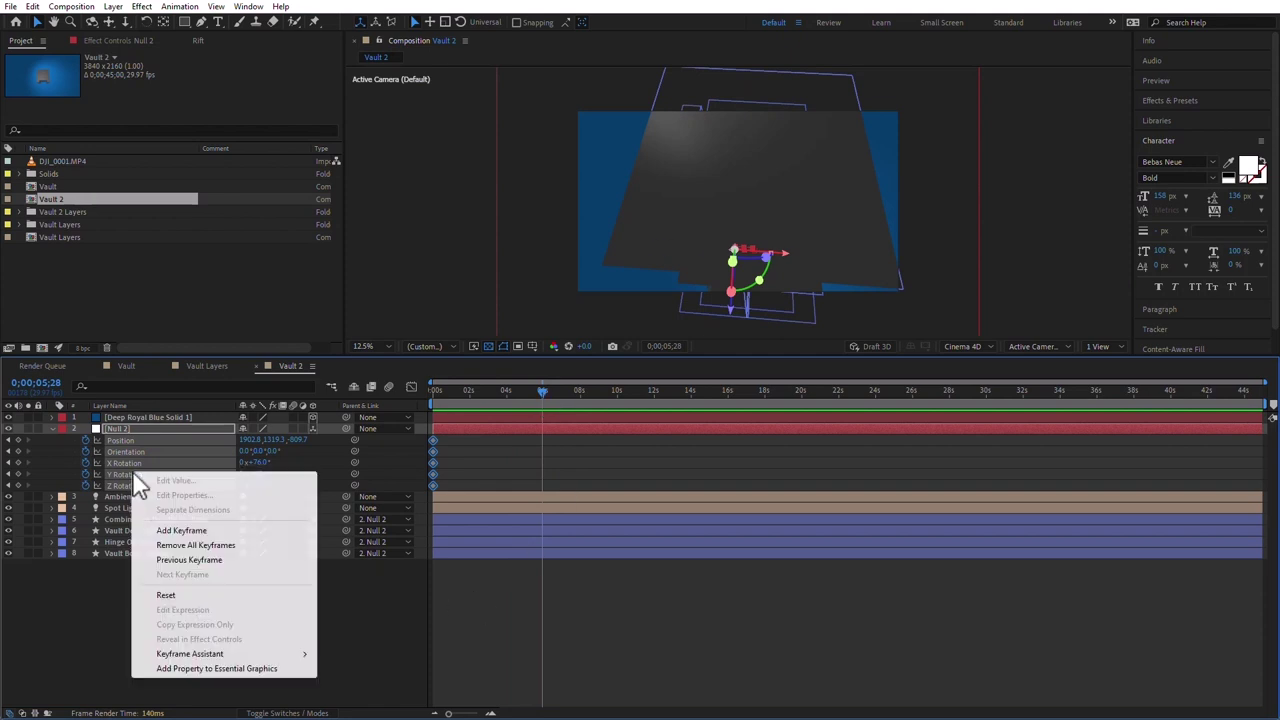
left_click(200, 595)
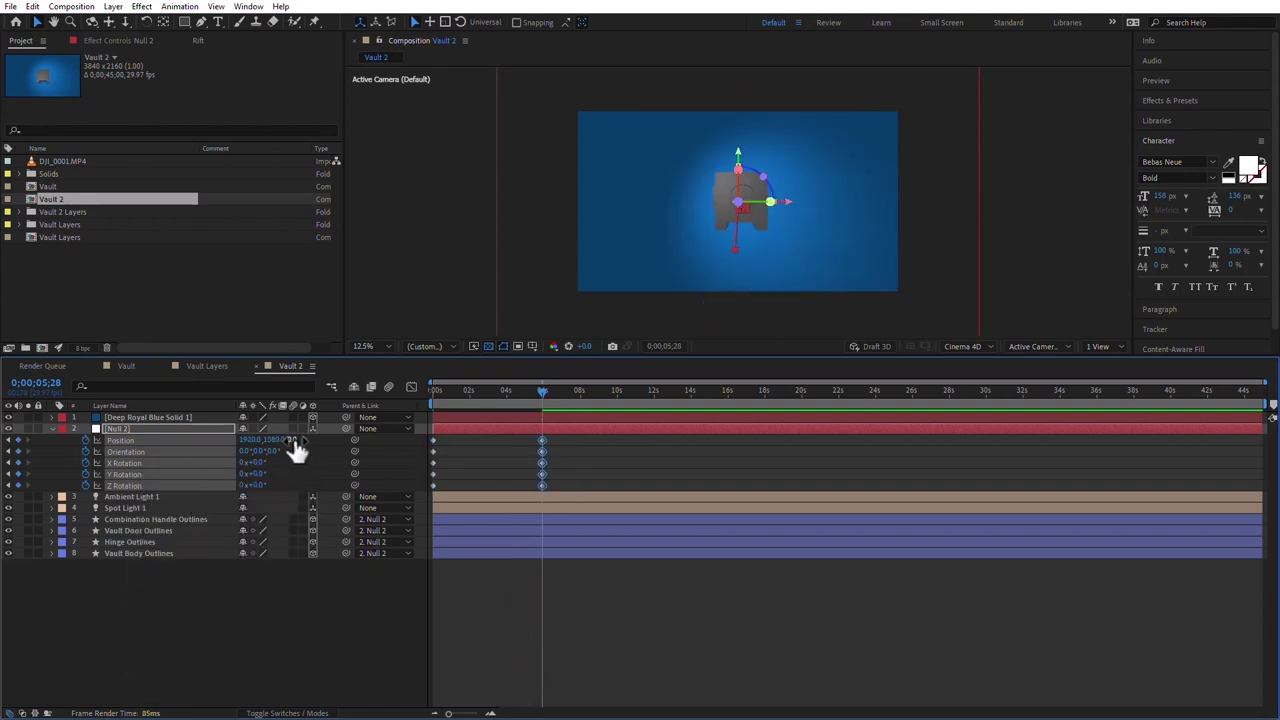
left_click_drag(297, 447, 115, 440)
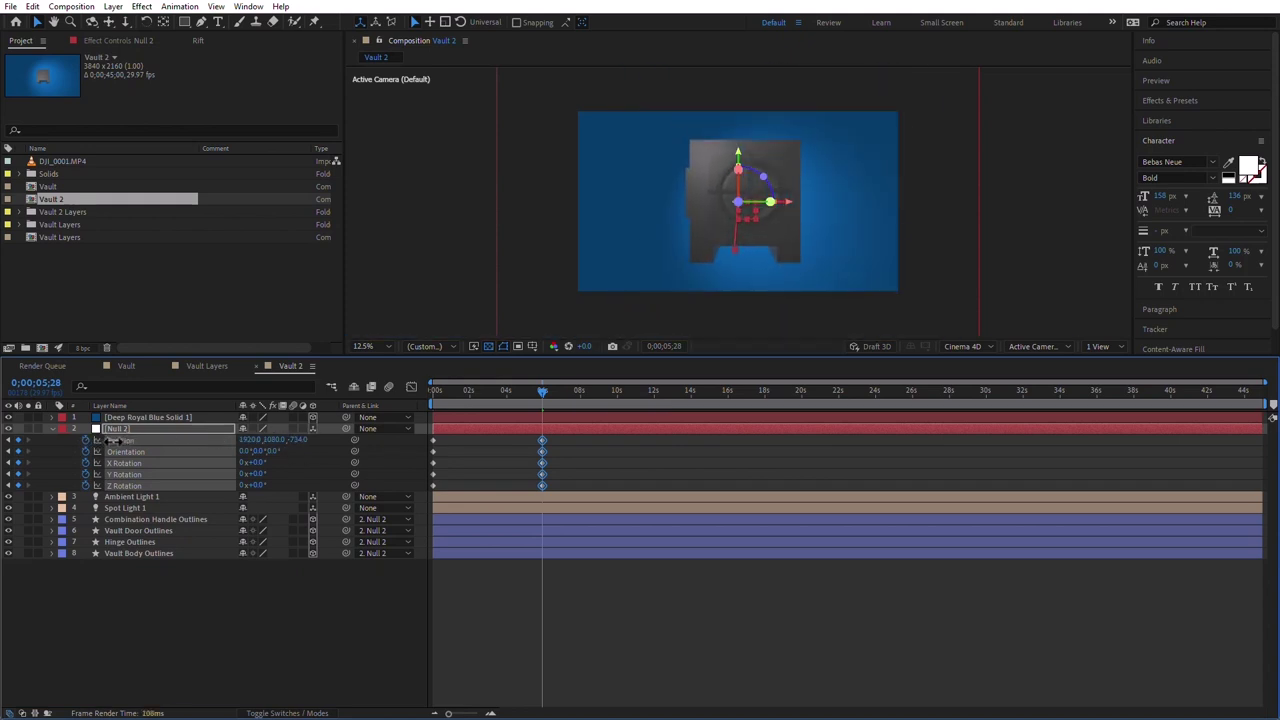
left_click(331, 438)
- At 0;00;03;00, keyframe Null 2 with a Y position of about 1056.3, X rotation of -7.4° and an increased Y rotation
left_click(488, 390)
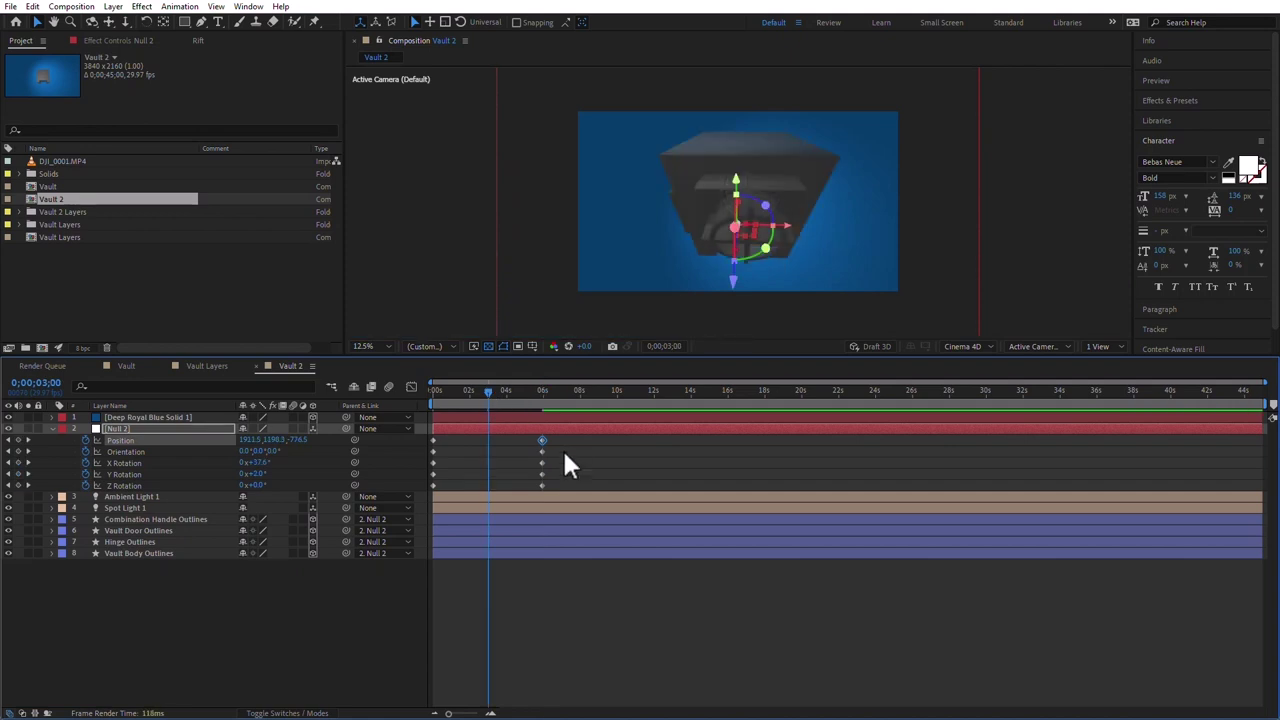
left_click(295, 470)
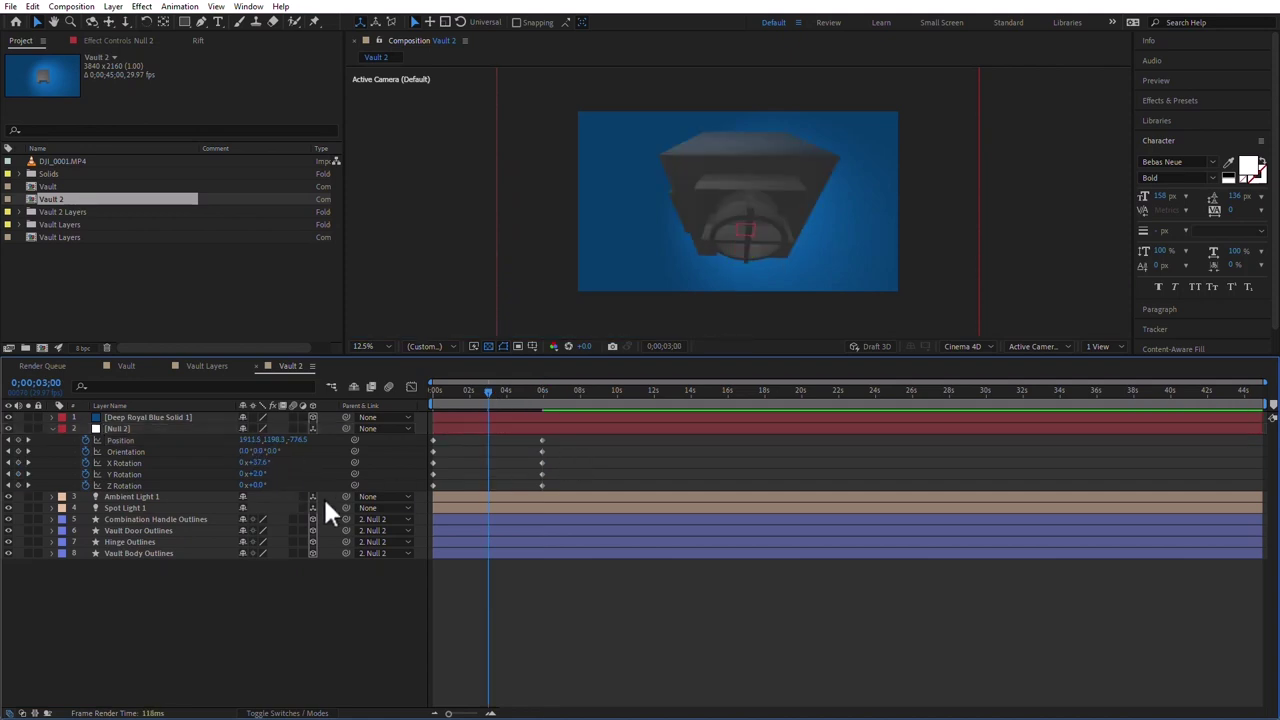
left_click_drag(255, 463, 285, 474)
left_click(245, 466)
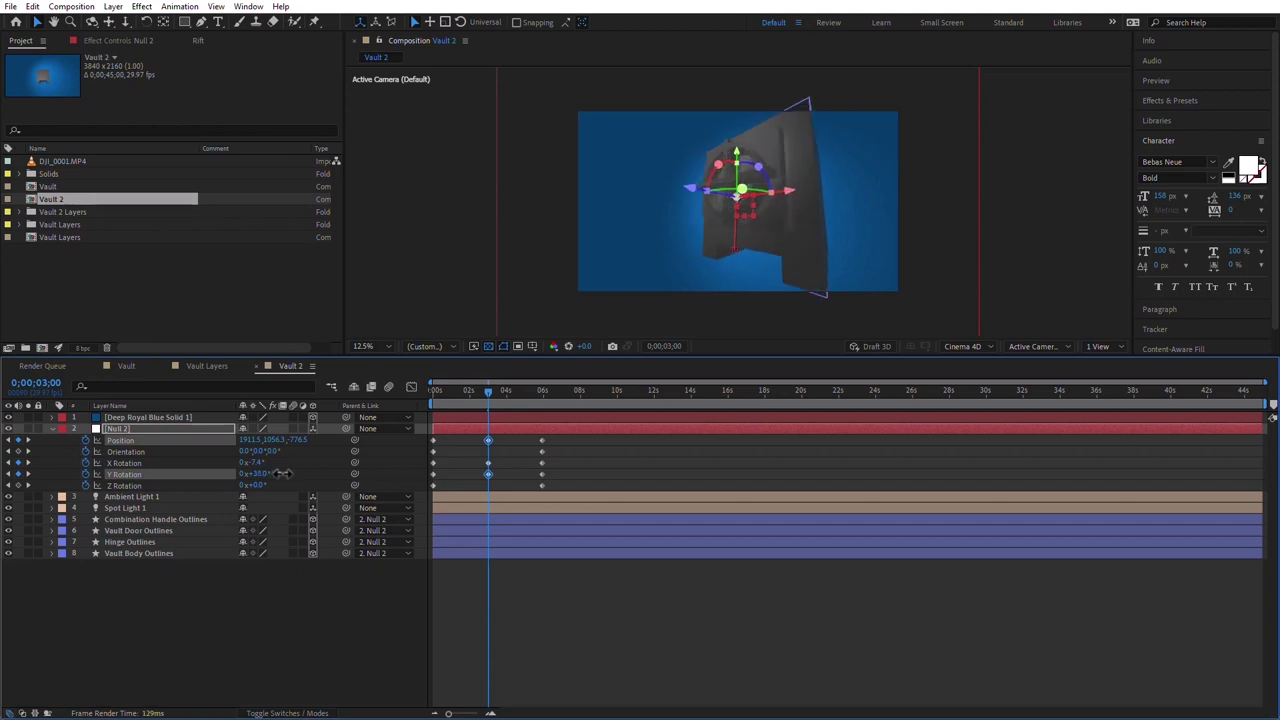
- Play the vault animation from the start through the last null keyframes
left_click_drag(460, 389, 255, 391)
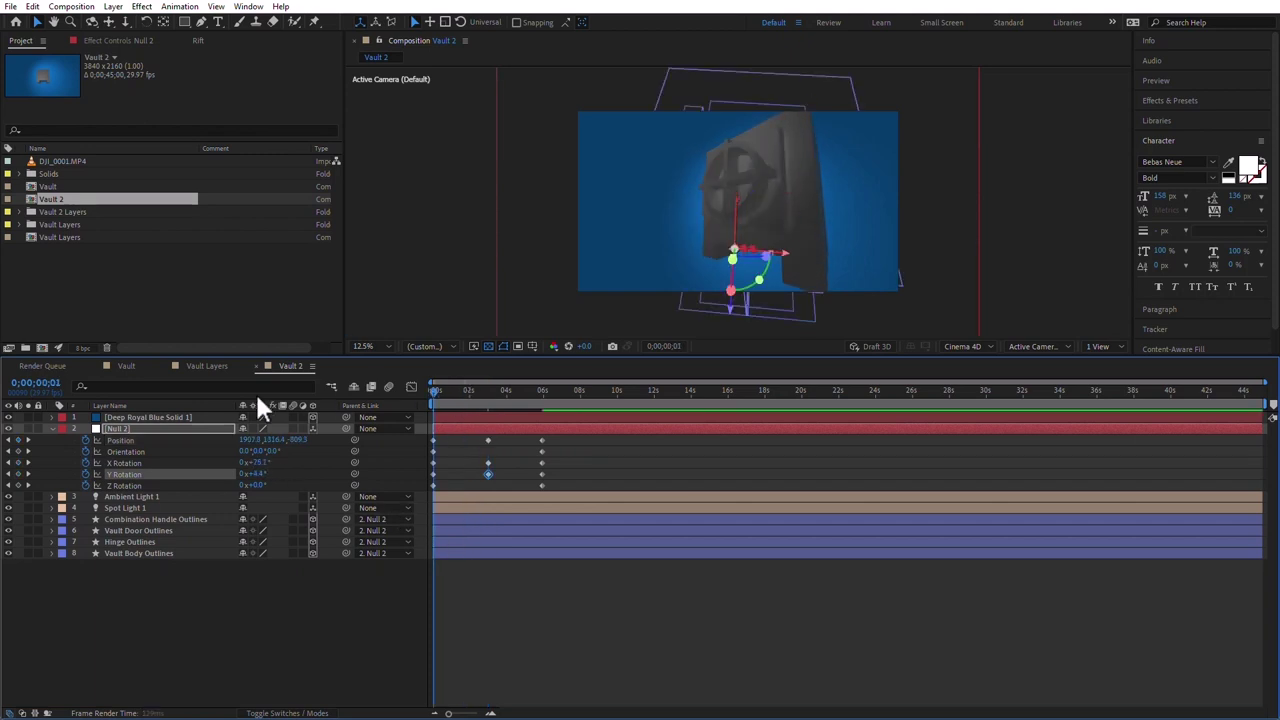
left_click(612, 648)
key("space")
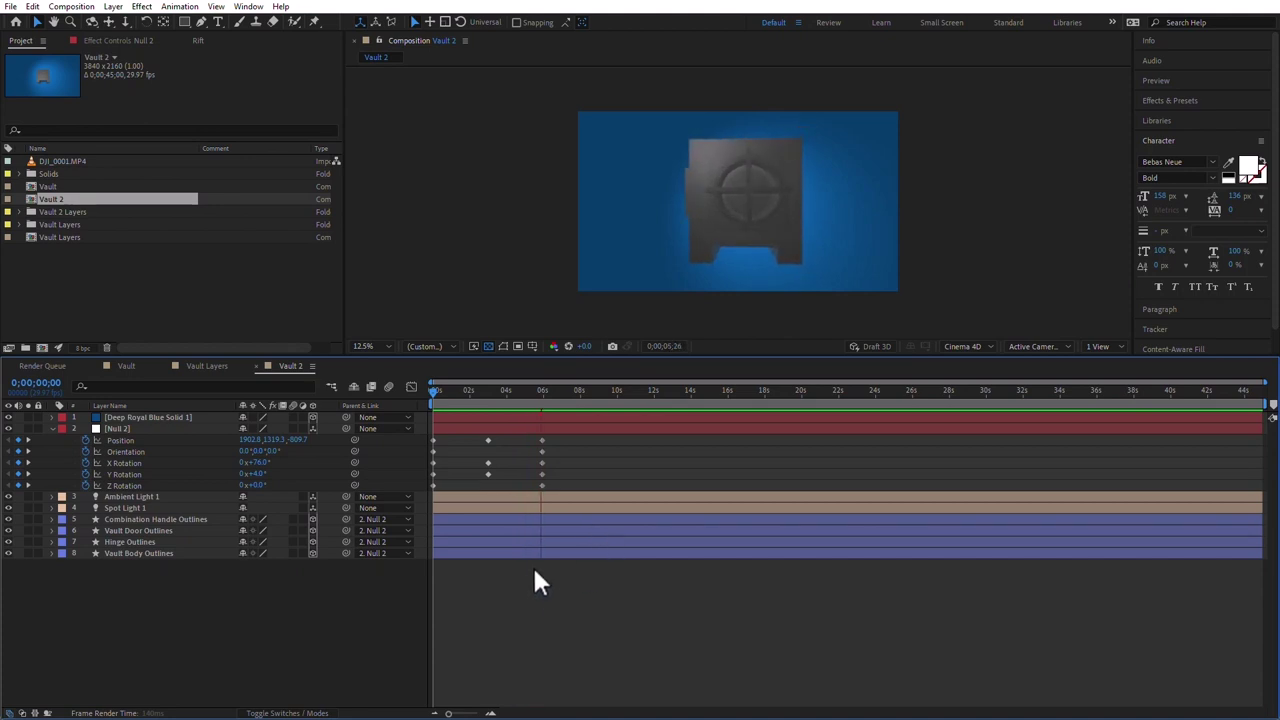
key("space")
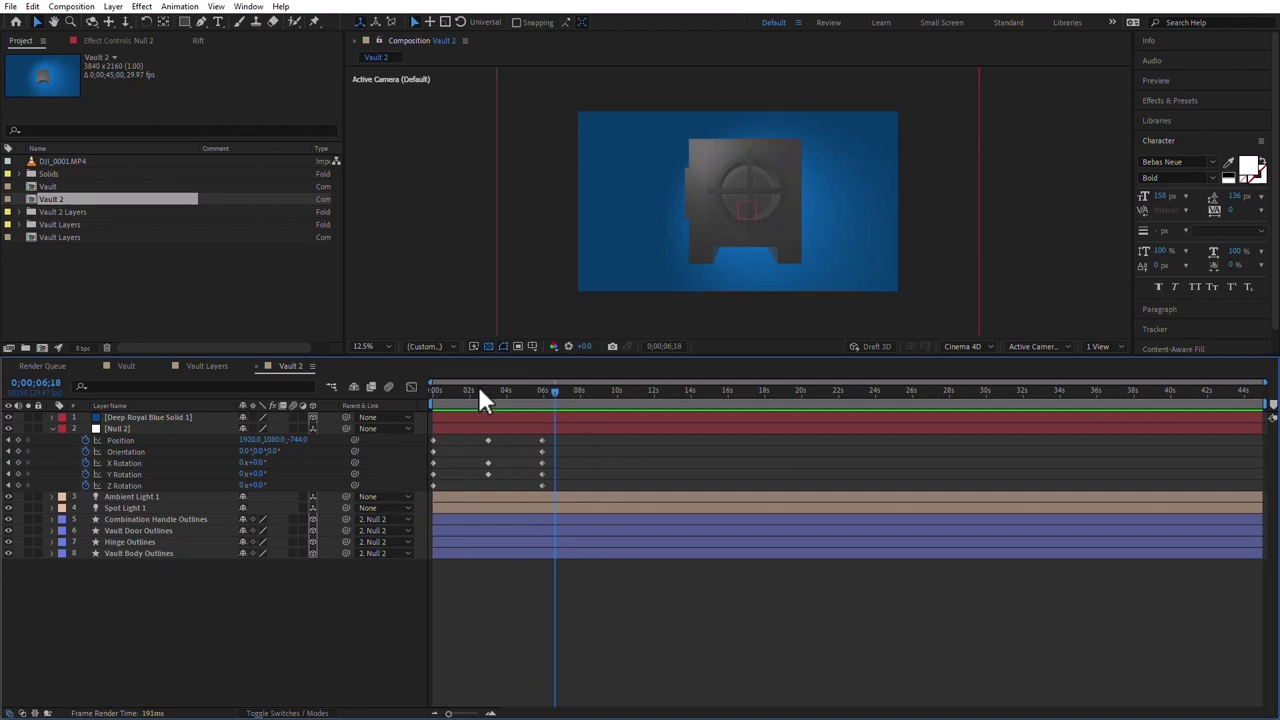
- Keyframe Combination Handle Outlines' Z rotation turning back and forth at five times from the start, ending with -86° at 0;00;09;12
key("Home")
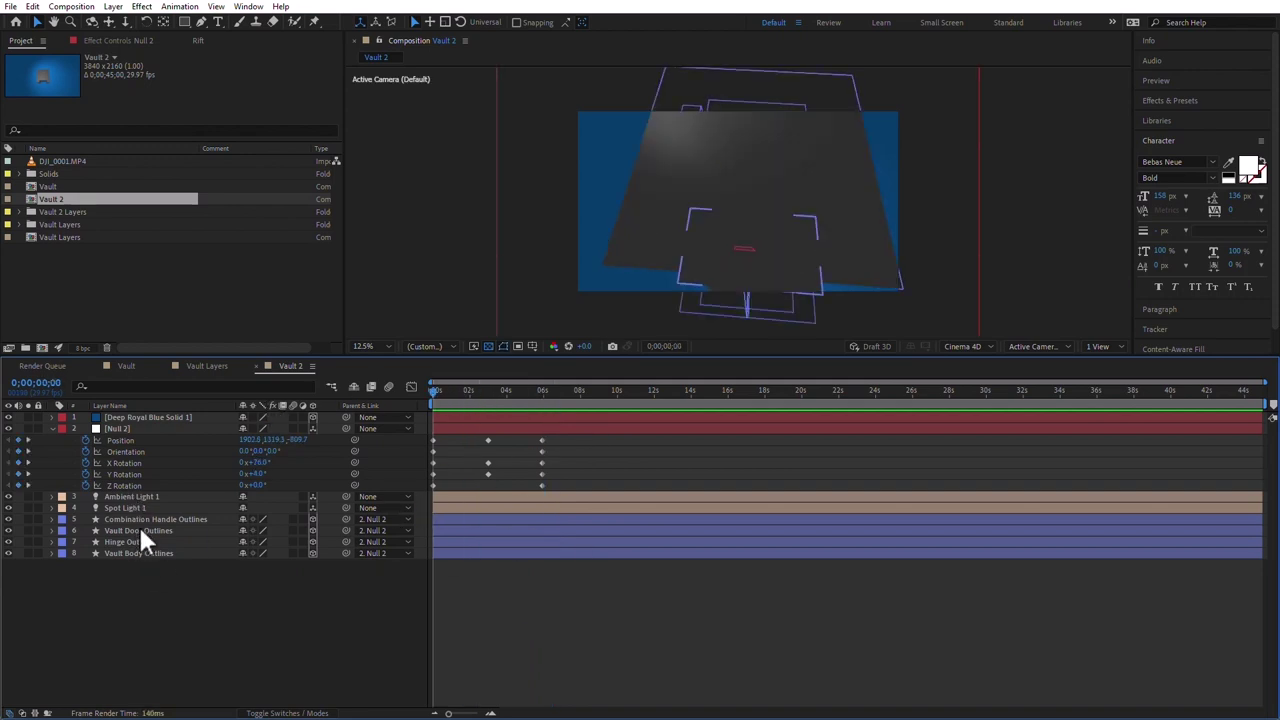
left_click(175, 520)
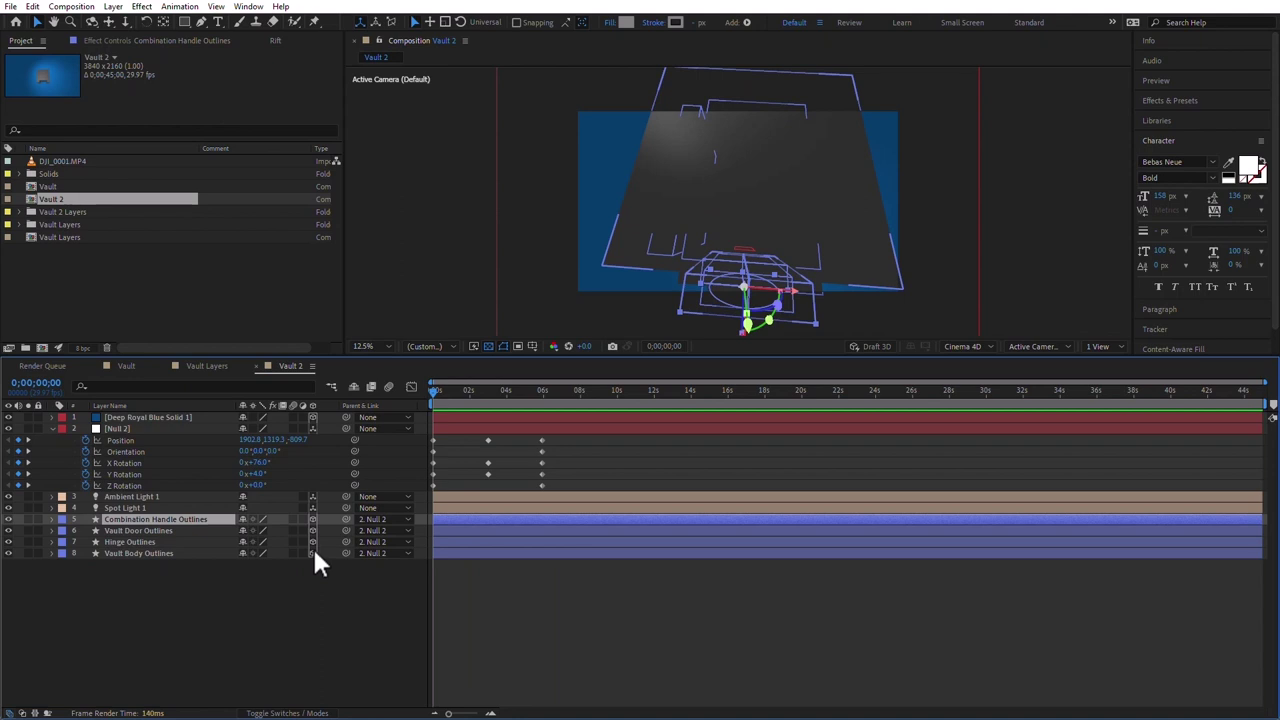
key("r")
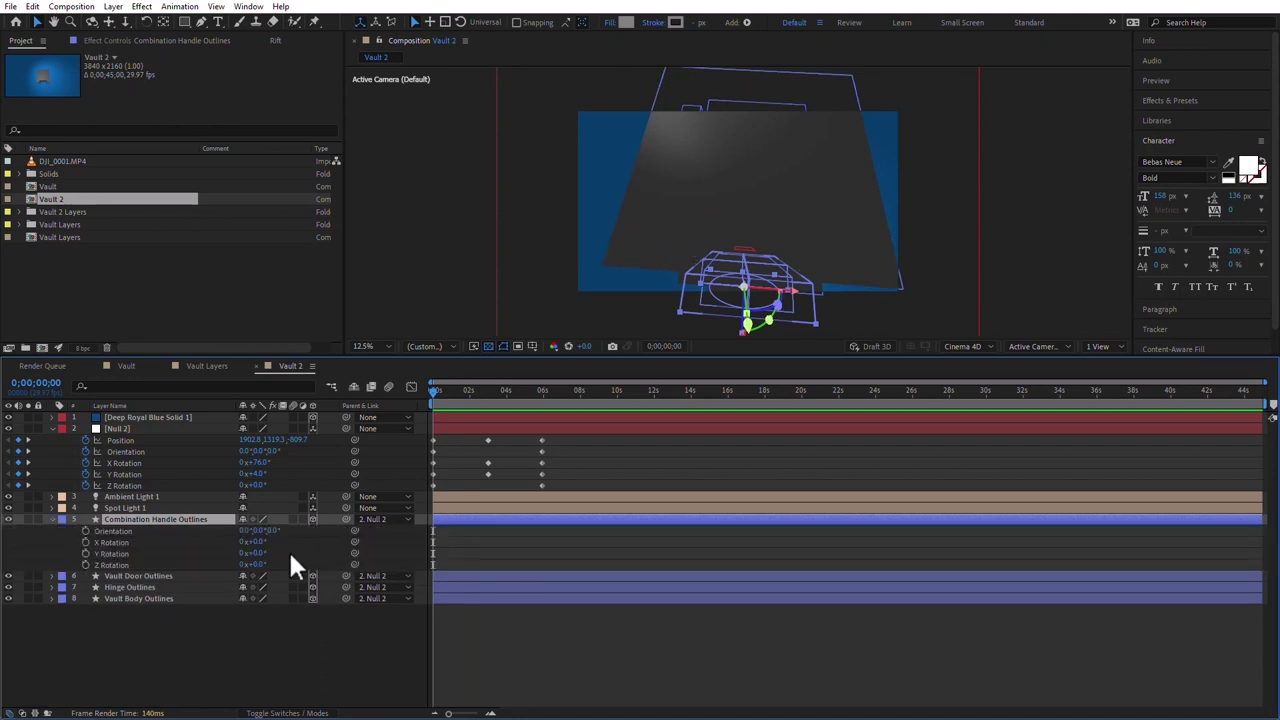
left_click(86, 565)
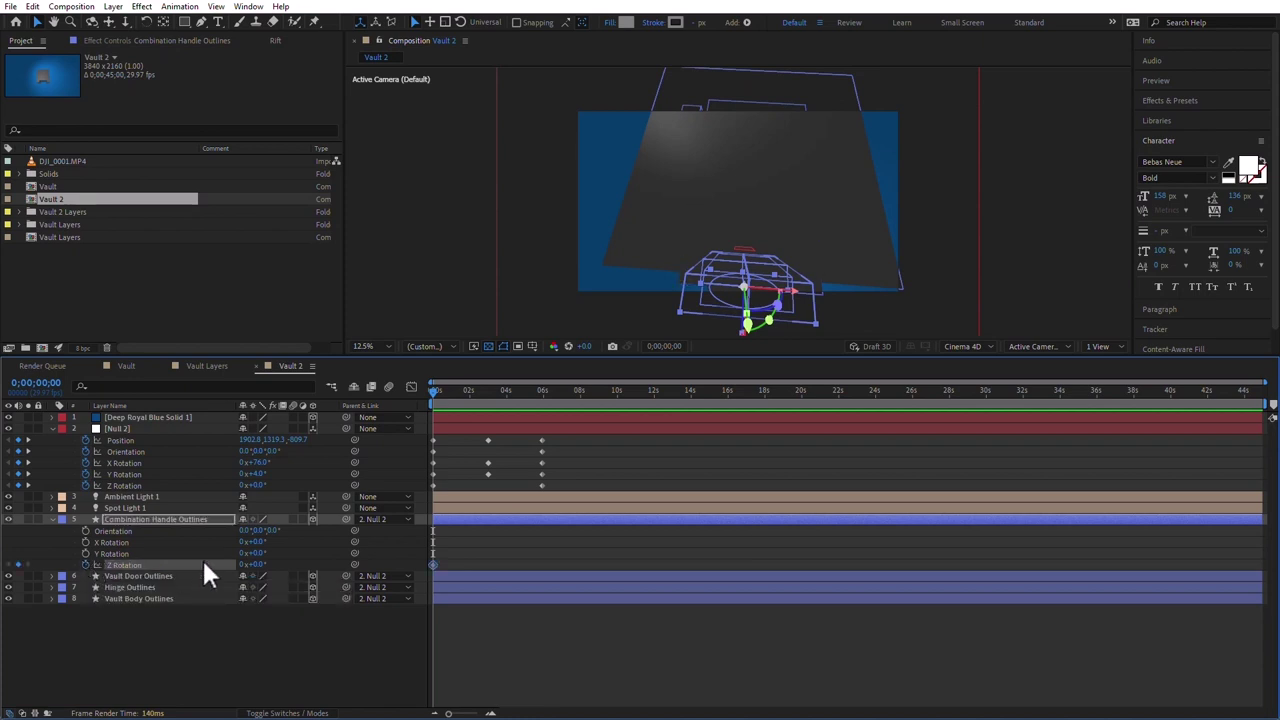
left_click_drag(257, 562, 350, 565)
left_click(474, 391)
left_click(518, 391)
left_click(556, 395)
left_click(606, 392)
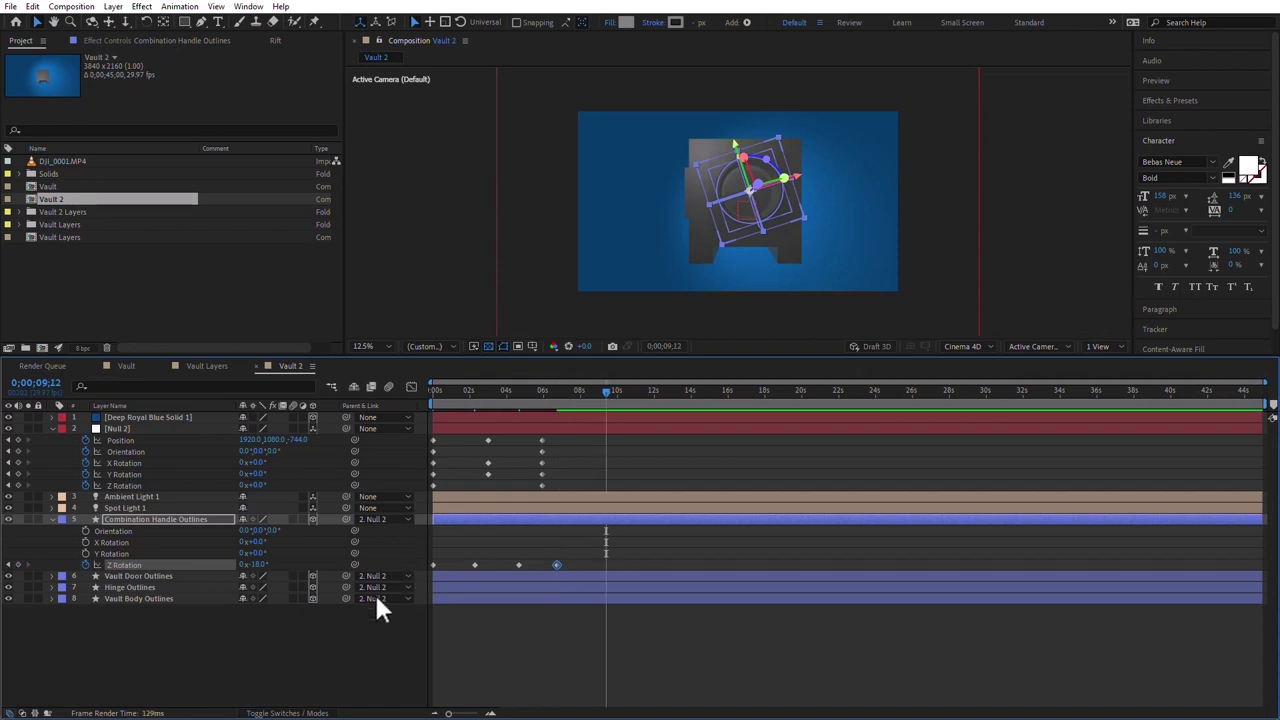
left_click_drag(262, 565, 143, 566)
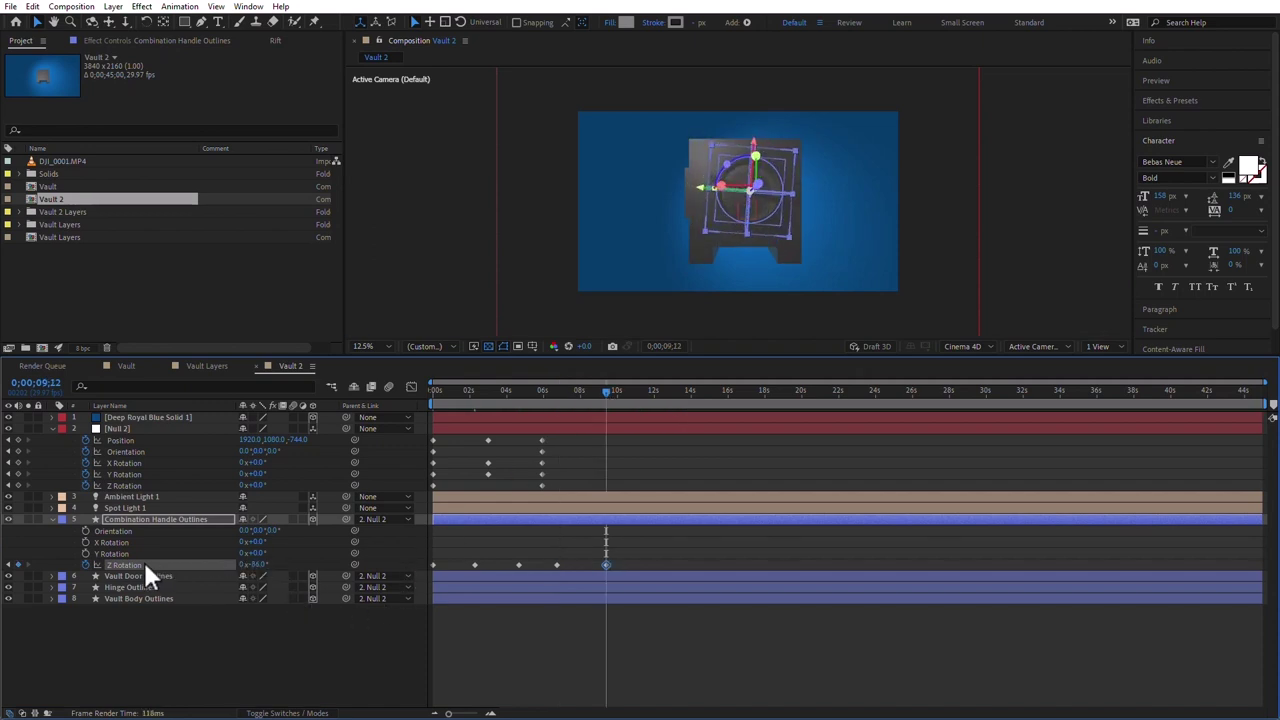
- Apply Easy Ease to all the handle's Z rotation keyframes and compress them to finish just before Null 2's last keyframes
left_click(128, 565)
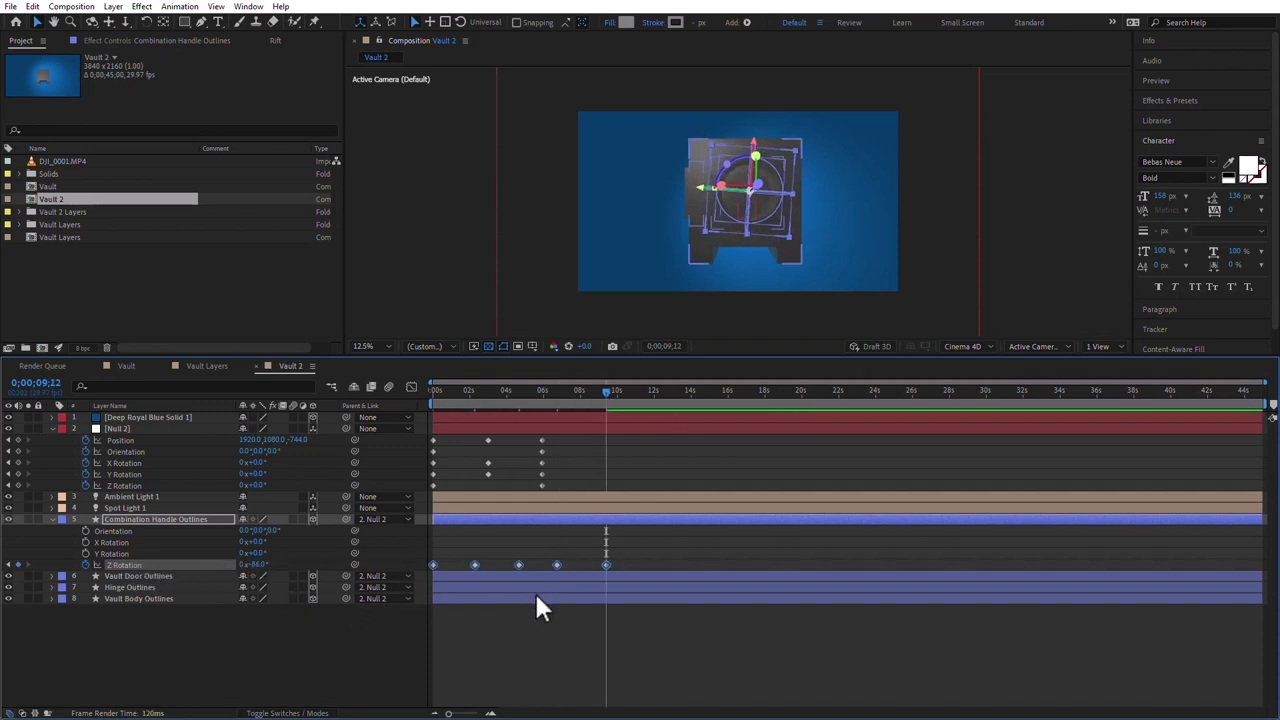
left_click(179, 6)
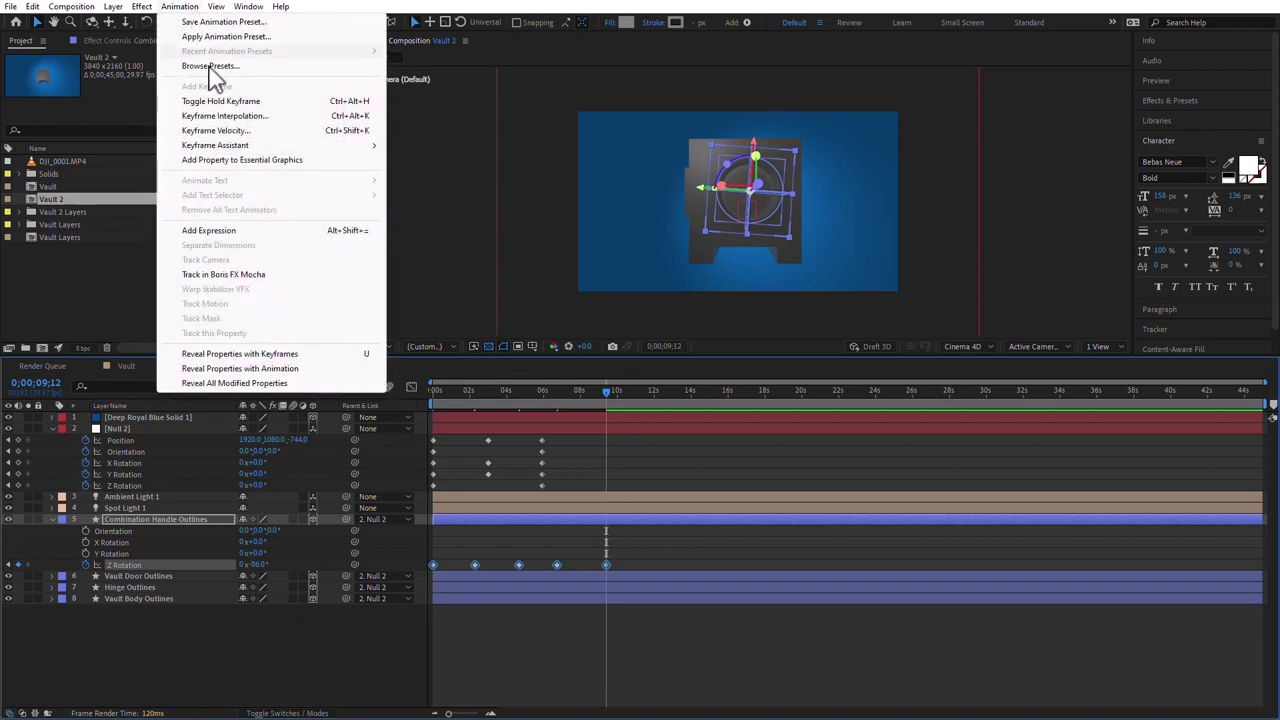
mouse_move(289, 157)
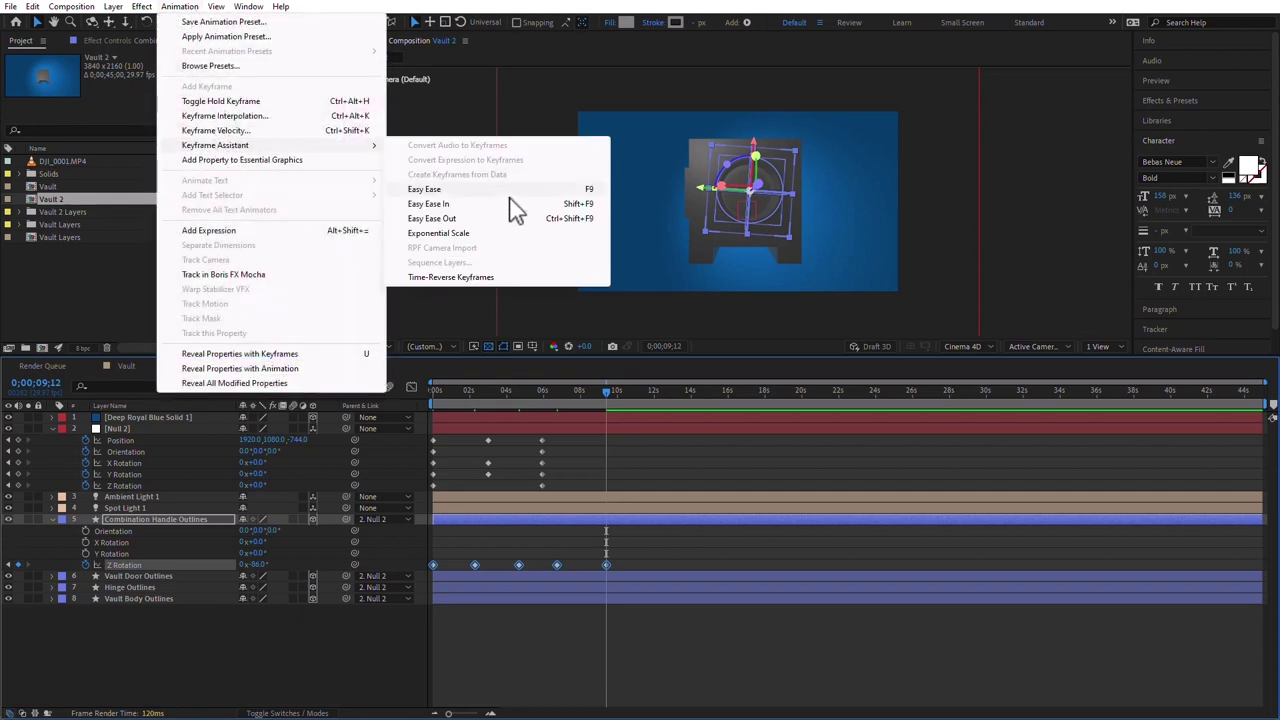
left_click(478, 190)
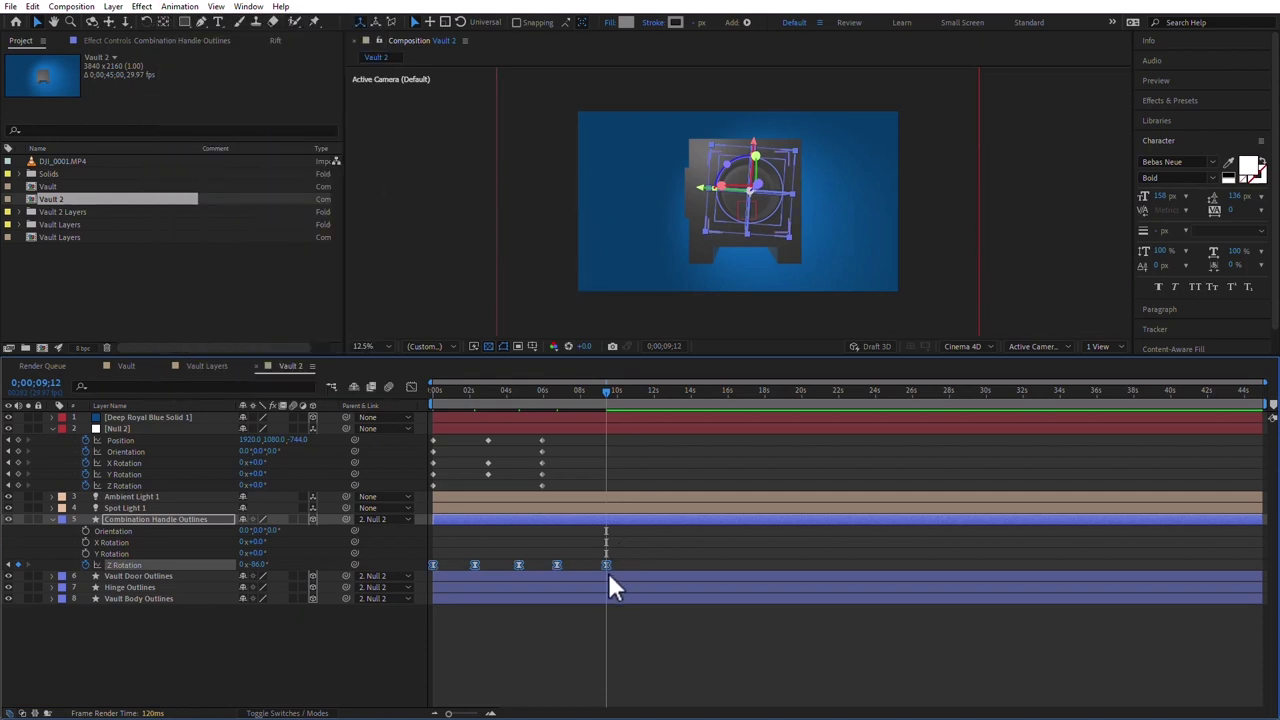
left_click_drag(607, 563, 536, 565)
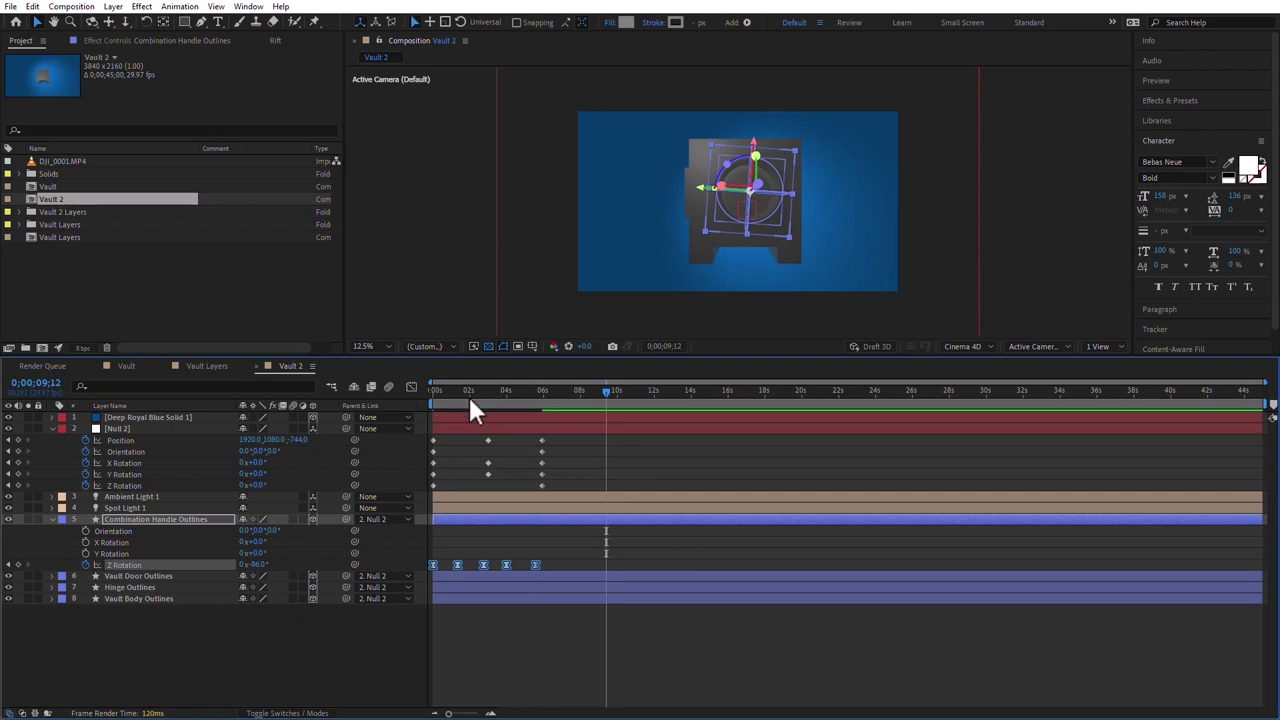
- Play the animation from the start to check the handle's eased rotation
key("Home")
key("space")
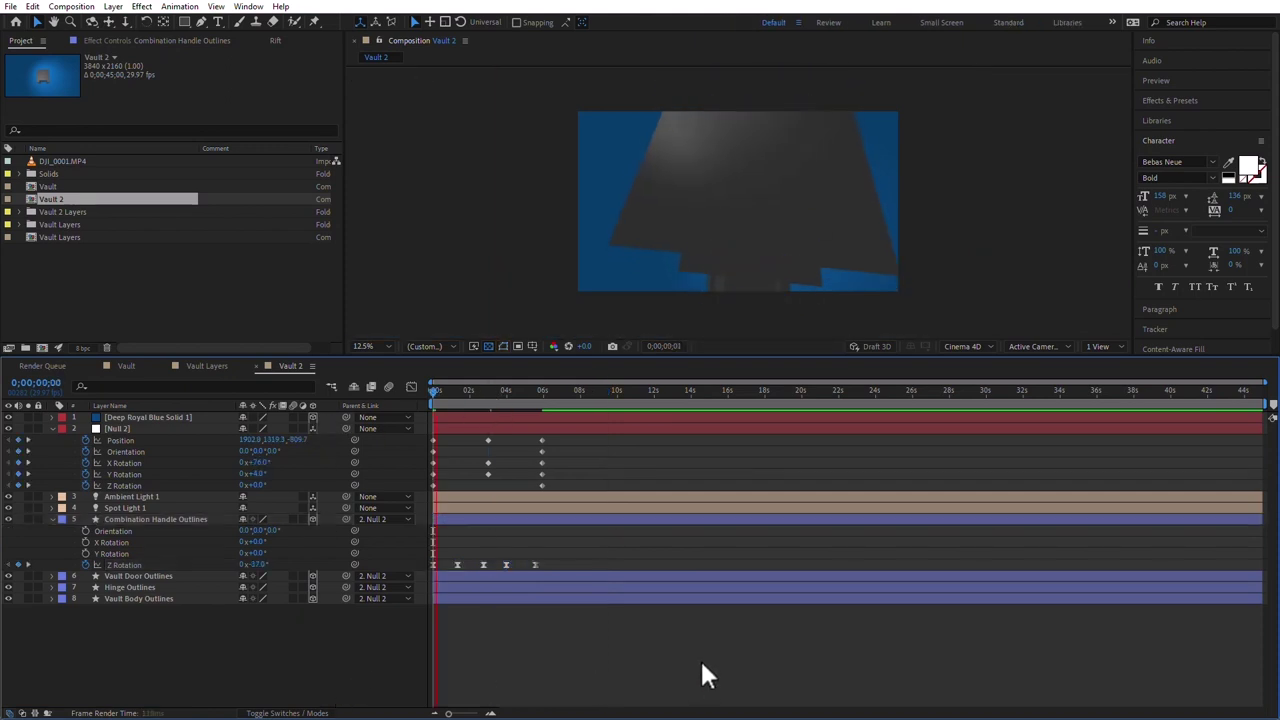
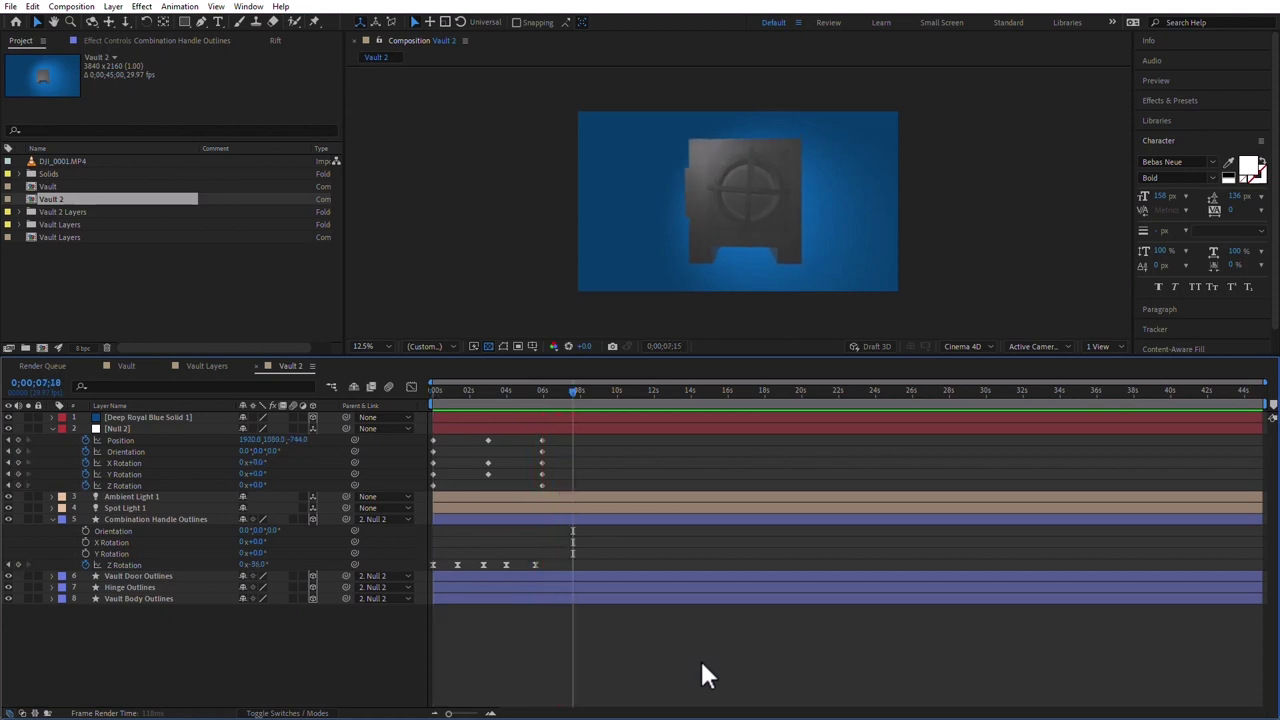
key("space")
- Reset the handle's Z rotation at 0;00;06;26, then shift the last two keyframes earlier, with the -86° one at 0;00;05;17
mouse_move(561, 387)
left_mouse_down()
mouse_move(548, 386)
mouse_move(559, 384)
left_mouse_up()
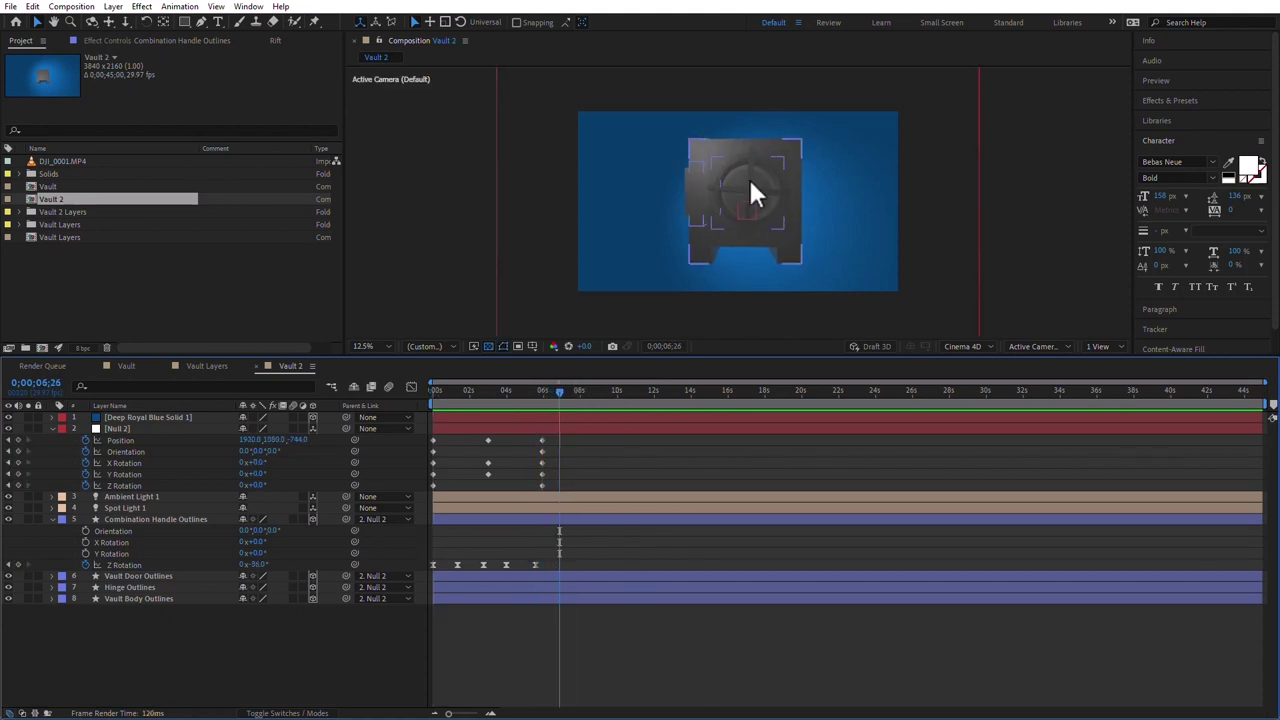
left_click(726, 205)
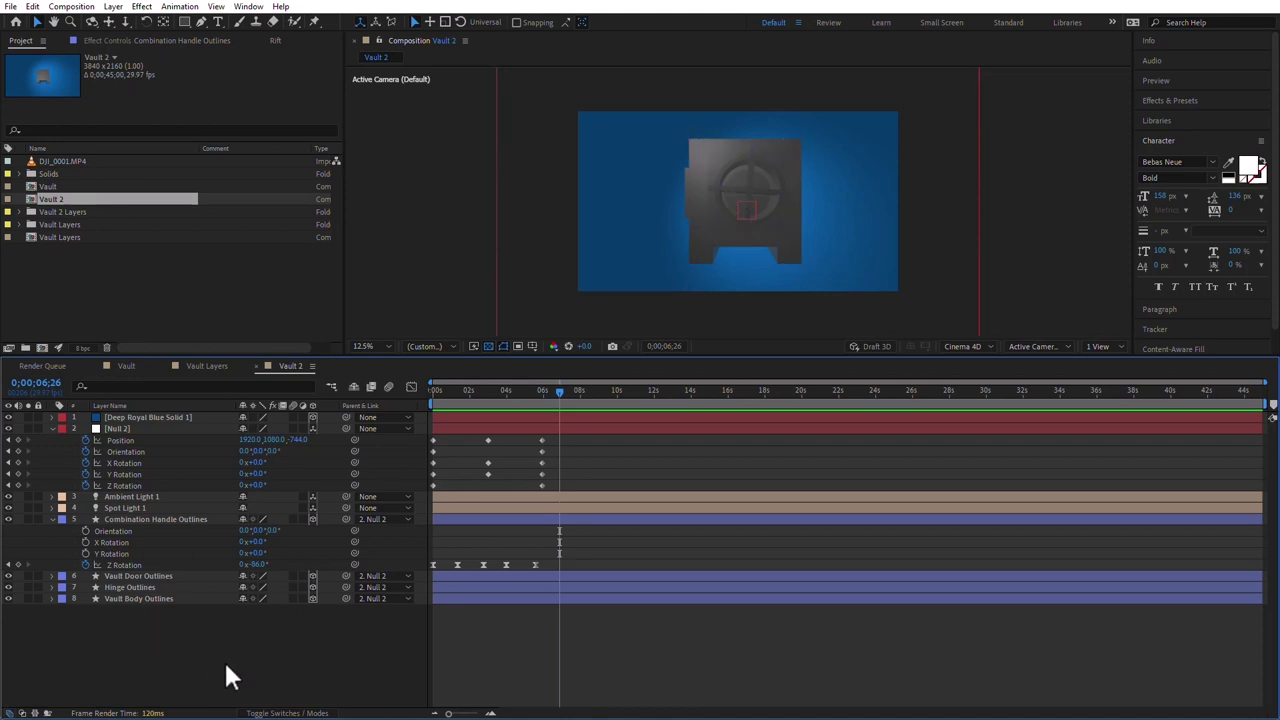
left_click(136, 566)
right_click(115, 567)
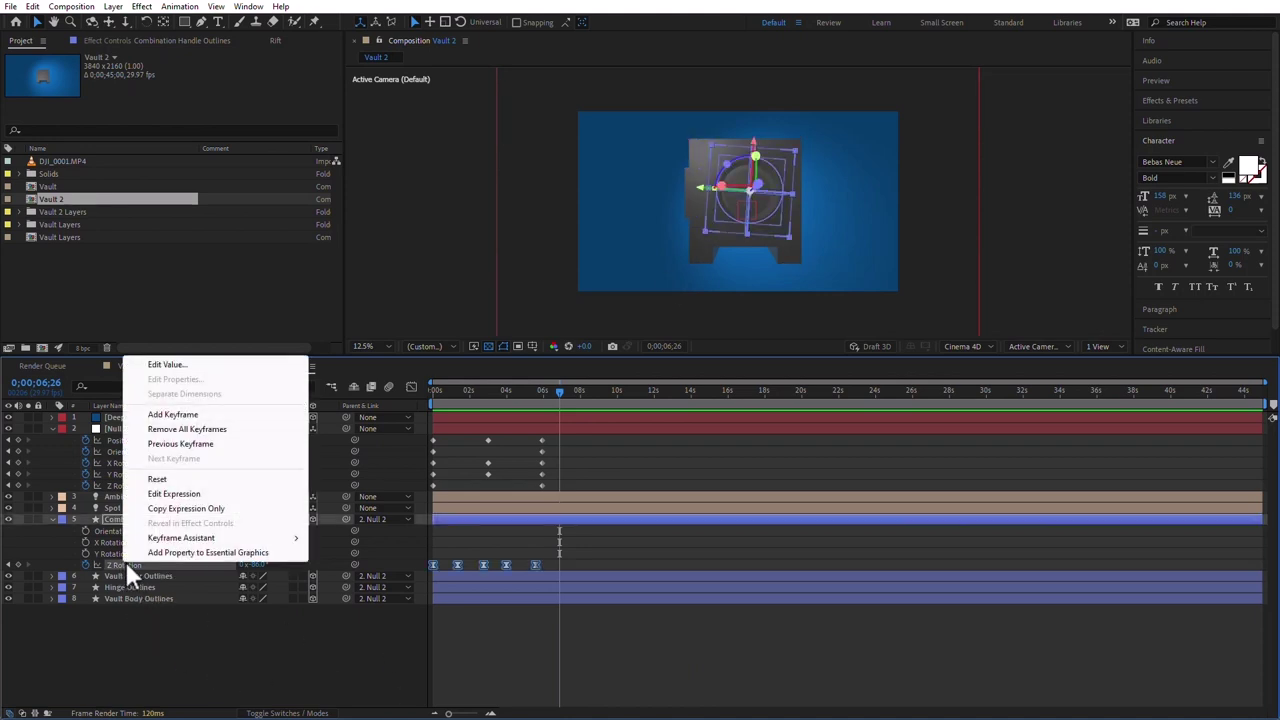
left_click(178, 476)
left_click(555, 660)
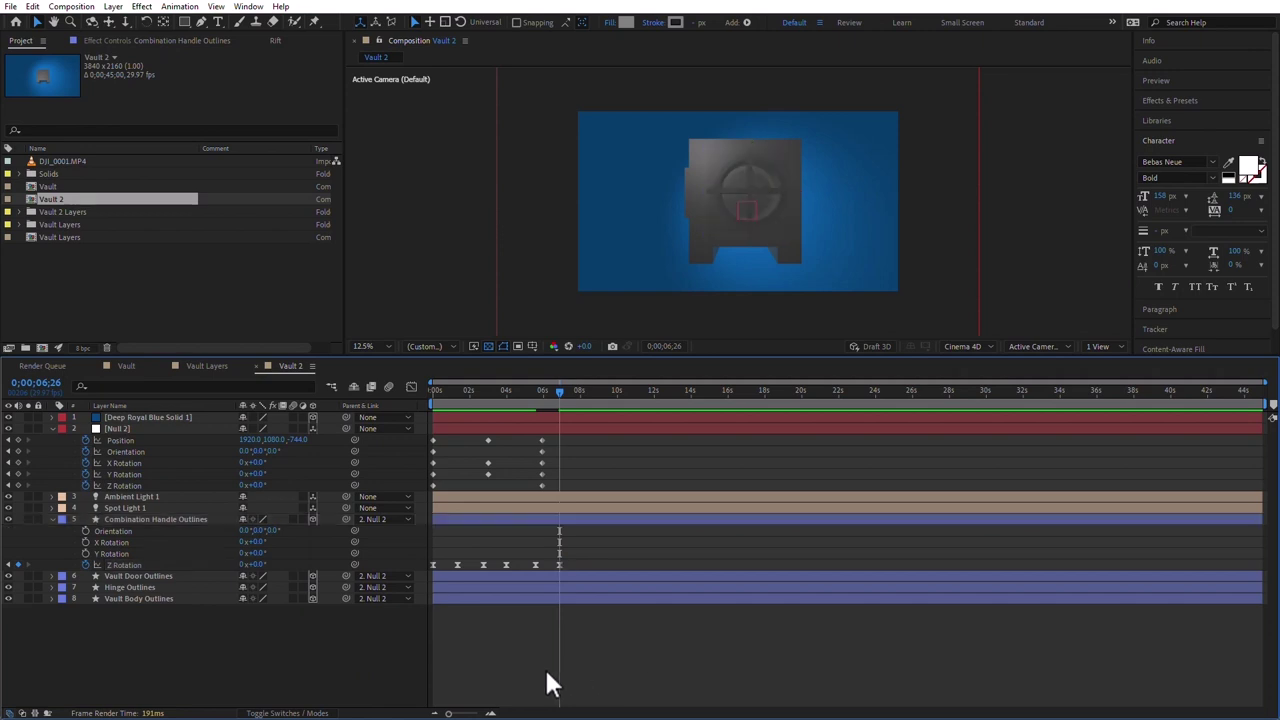
left_click_drag(557, 564, 527, 567)
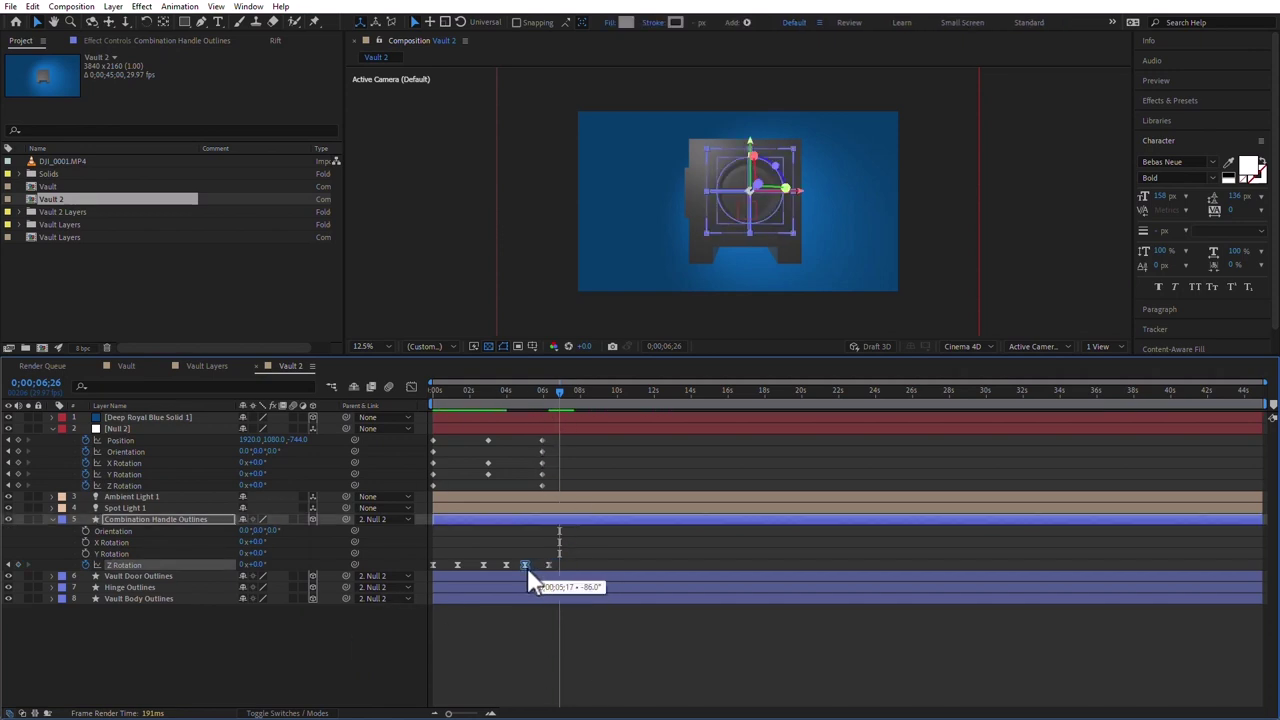
- Move the Vault Door Outlines layer's anchor point to the hinge-side edge of the door
left_click(559, 390)
left_click(335, 640)
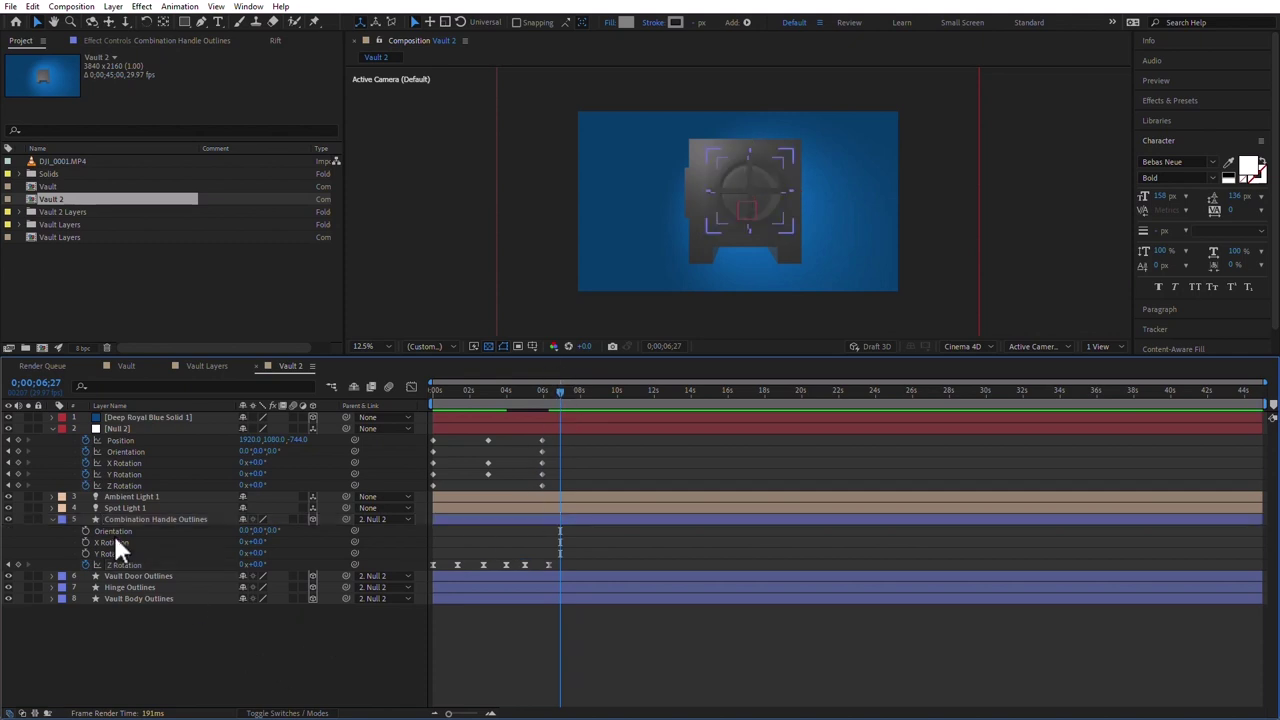
left_click(121, 518)
left_click(134, 577)
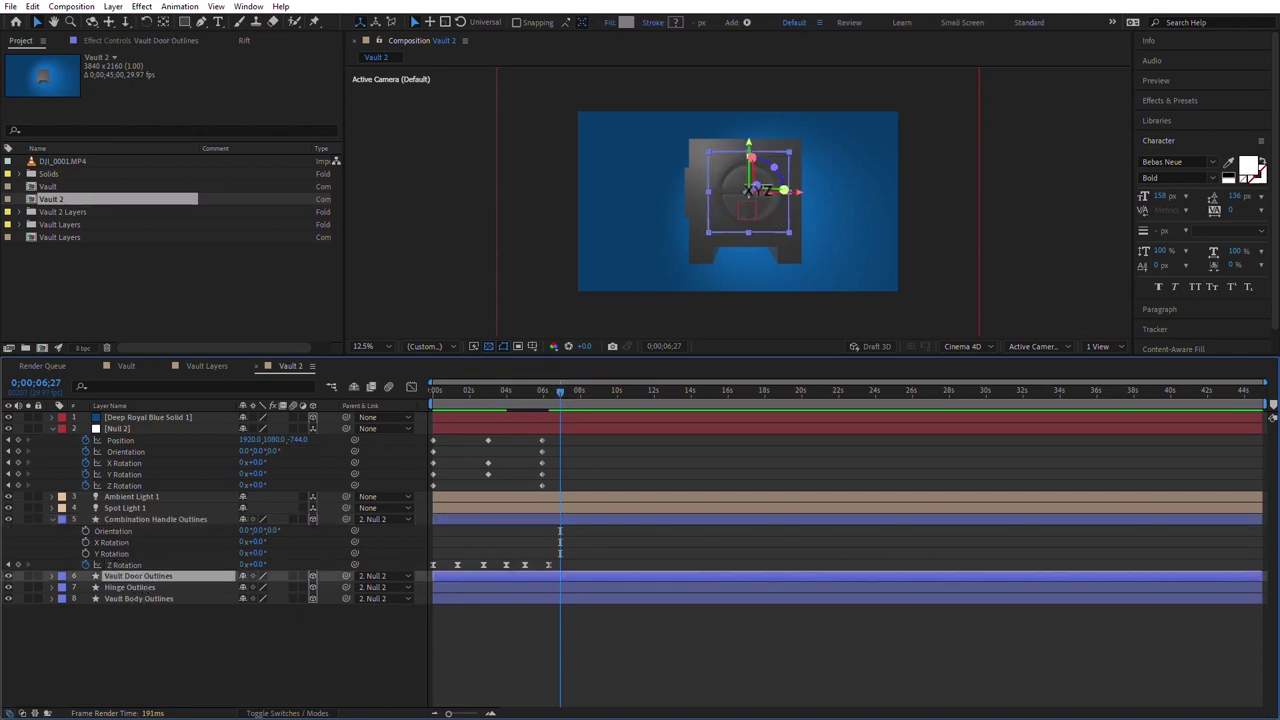
left_click(164, 21)
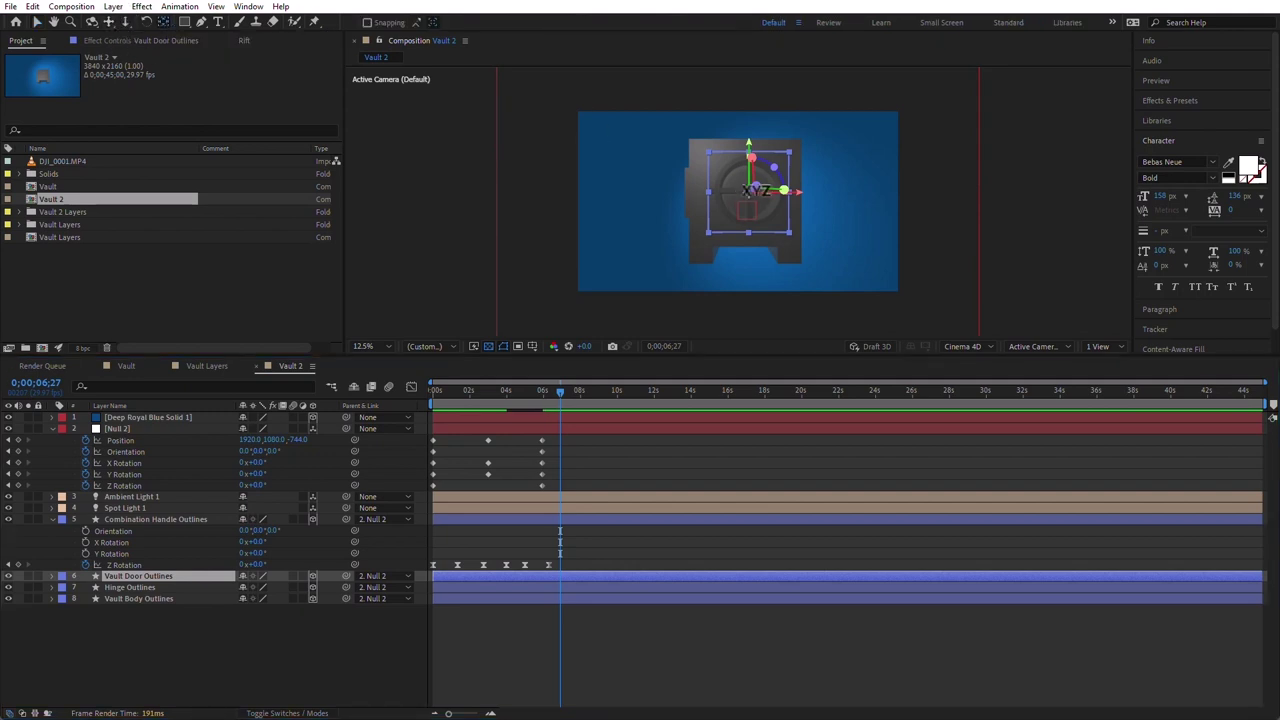
left_click_drag(750, 193, 714, 203)
- Split the Combination Handle Outlines and Vault Door Outlines layers at 0;00;06;27
left_click(193, 520)
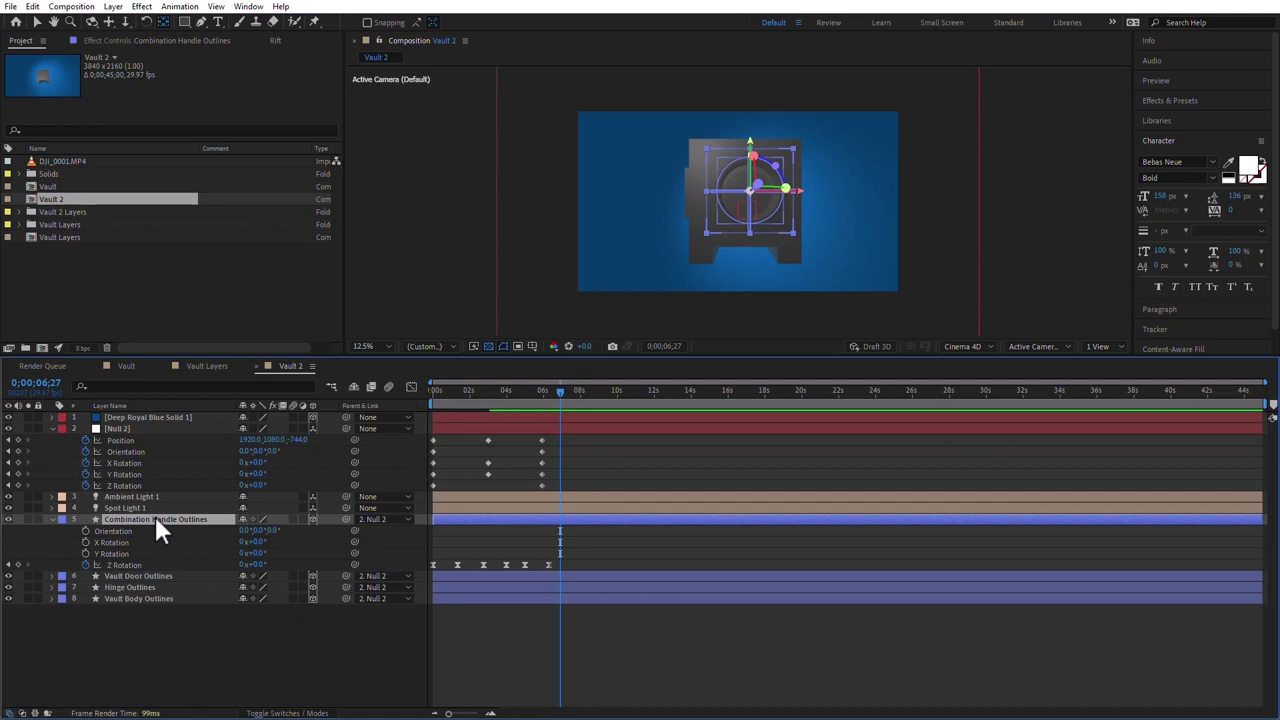
left_click(145, 576)
left_click(32, 6)
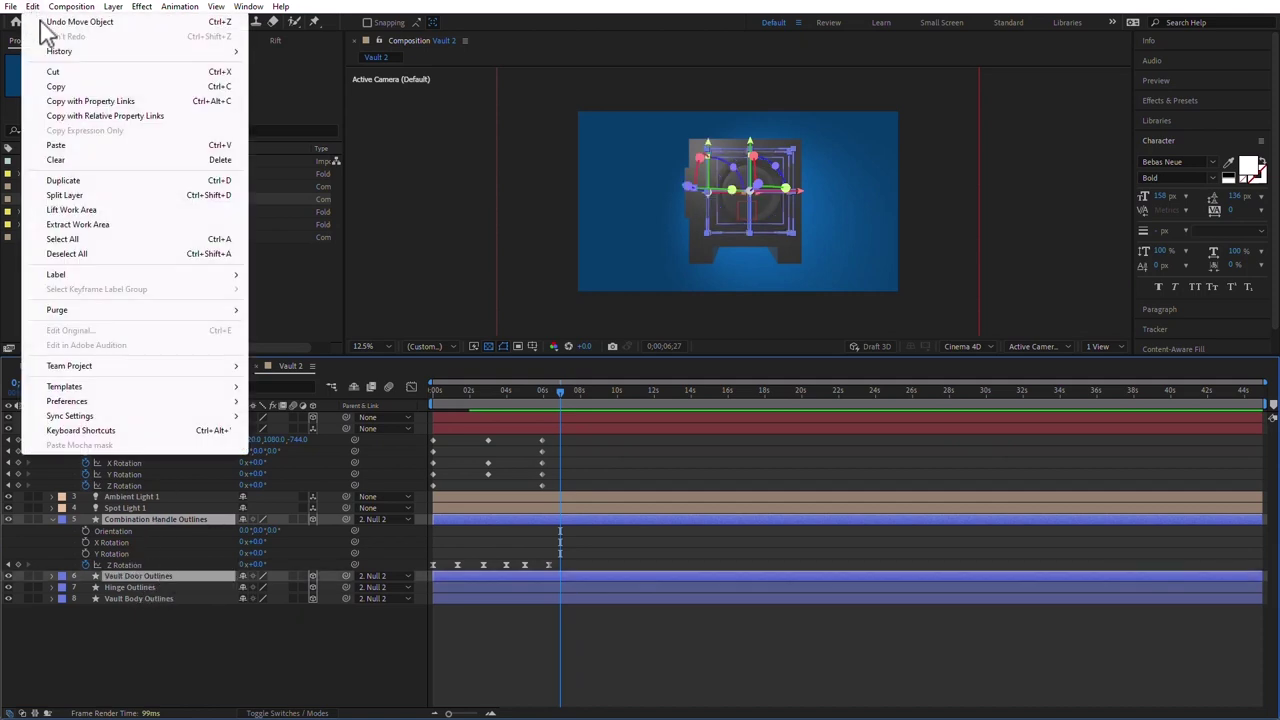
left_click(86, 197)
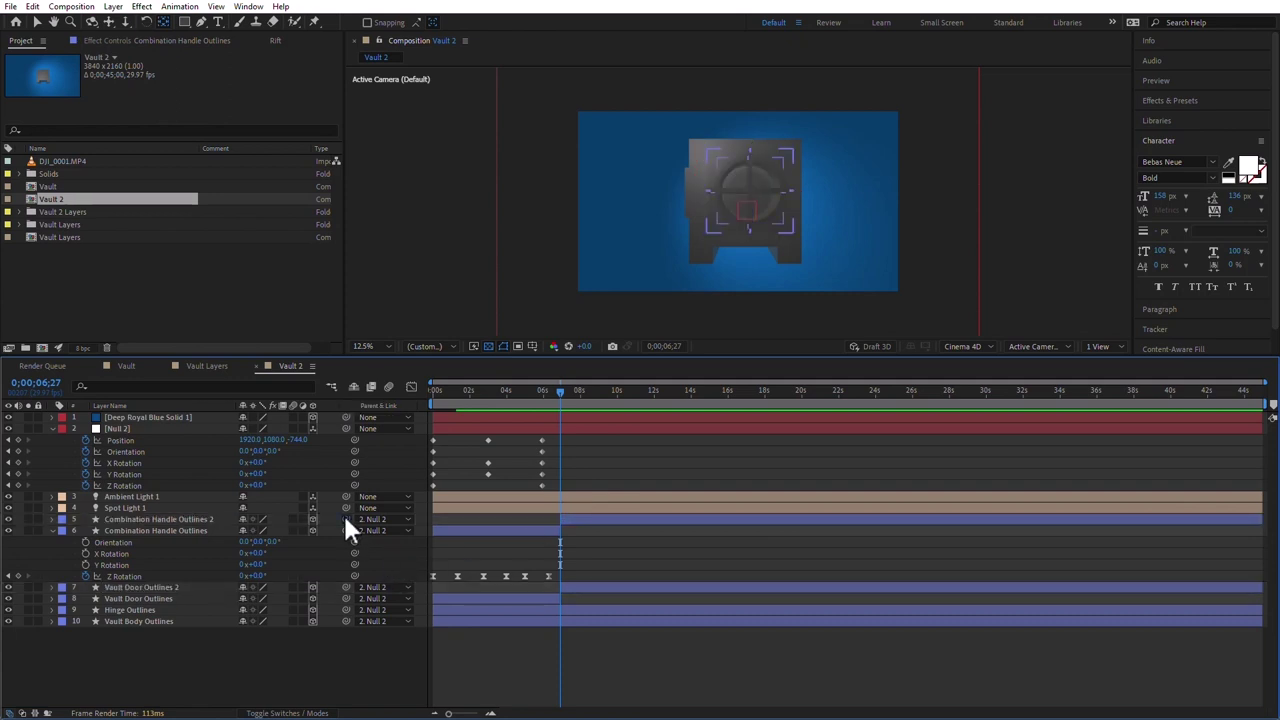
- Parent Combination Handle Outlines 2 to Vault Door Outlines 2, and set the parent of Vault Door Outlines 2 to None
left_click_drag(344, 519, 168, 584)
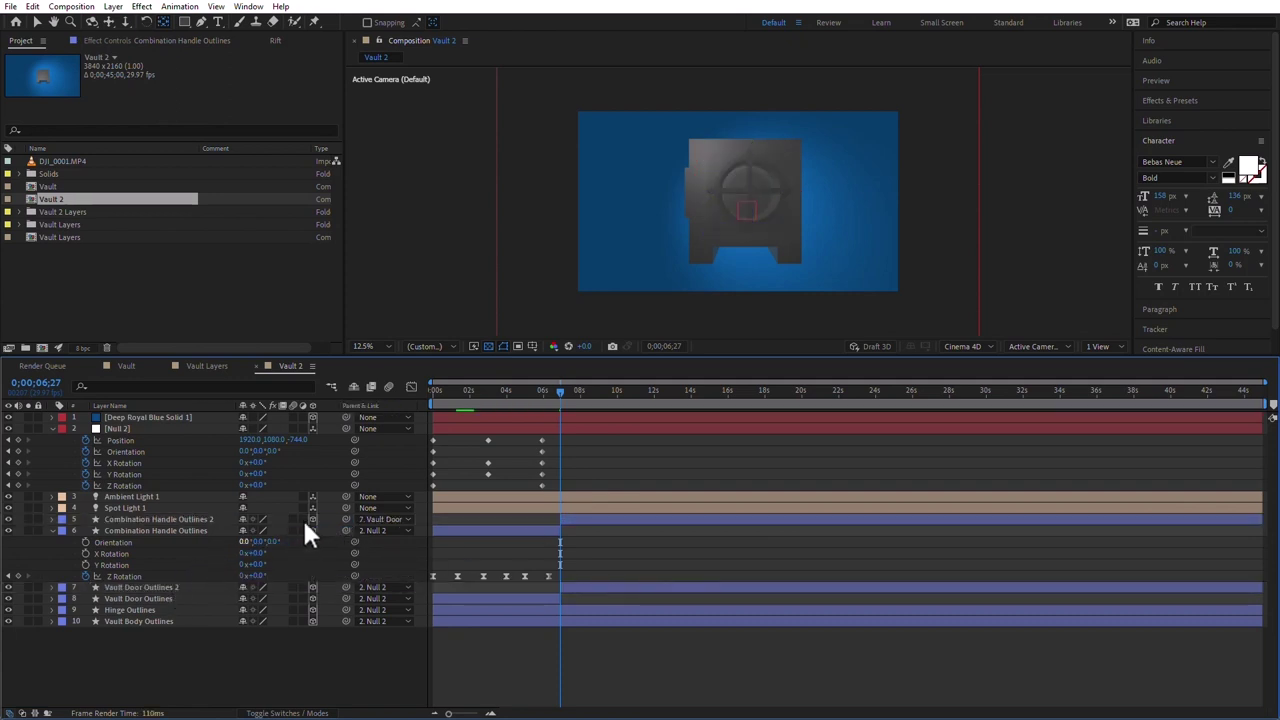
left_click(400, 588)
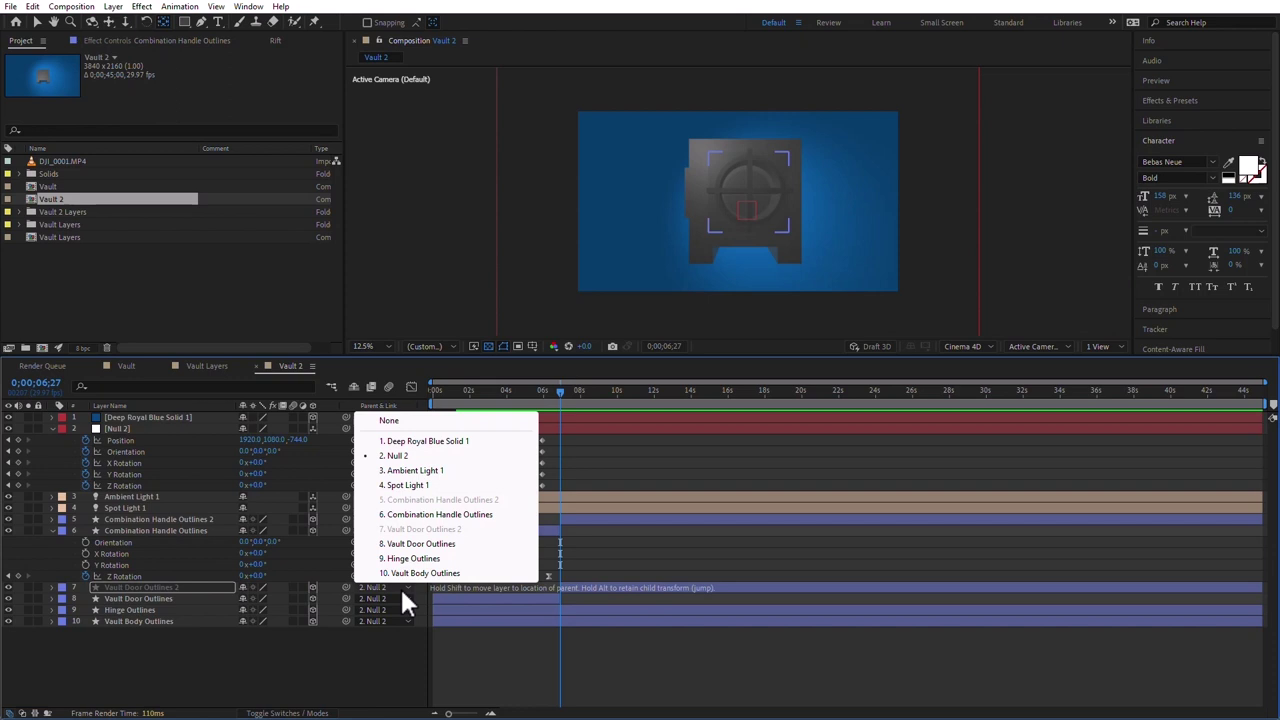
left_click(389, 420)
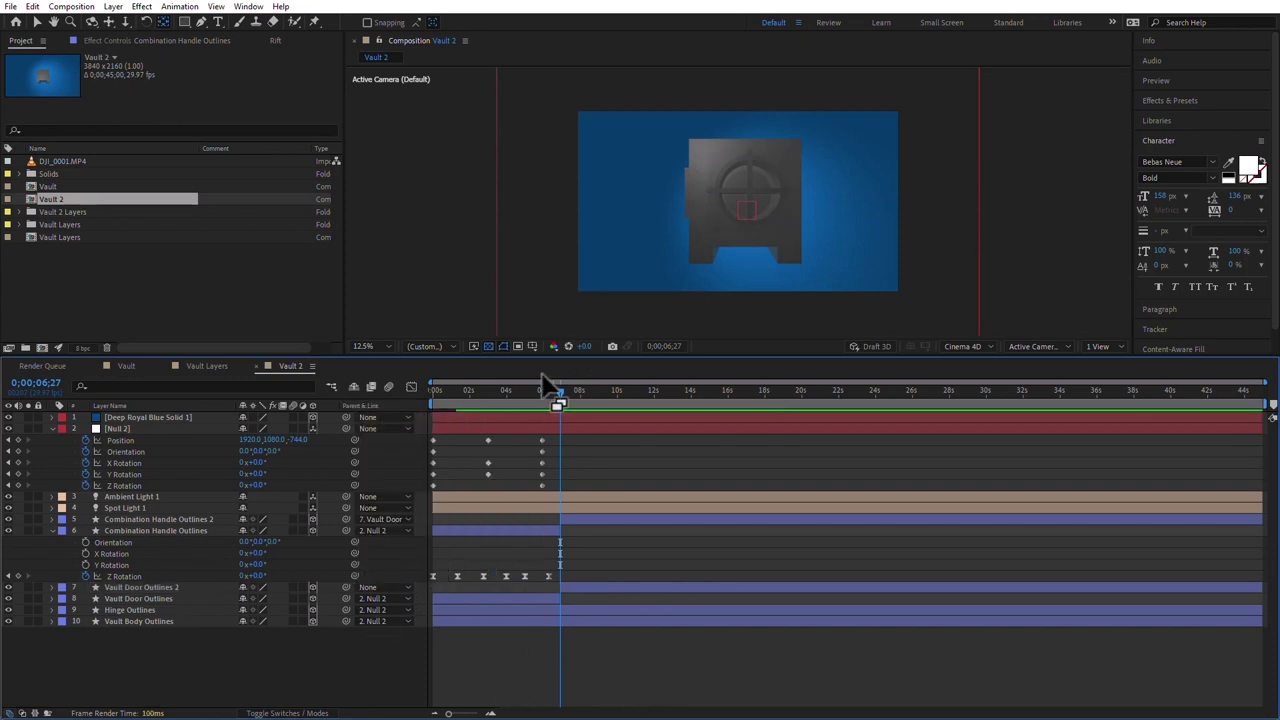
- Keyframe Vault Door Outlines 2's Y rotation at 0° at 0;00;07;05 and 171° at 0;00;09;17 to swing the door open
left_click(52, 530)
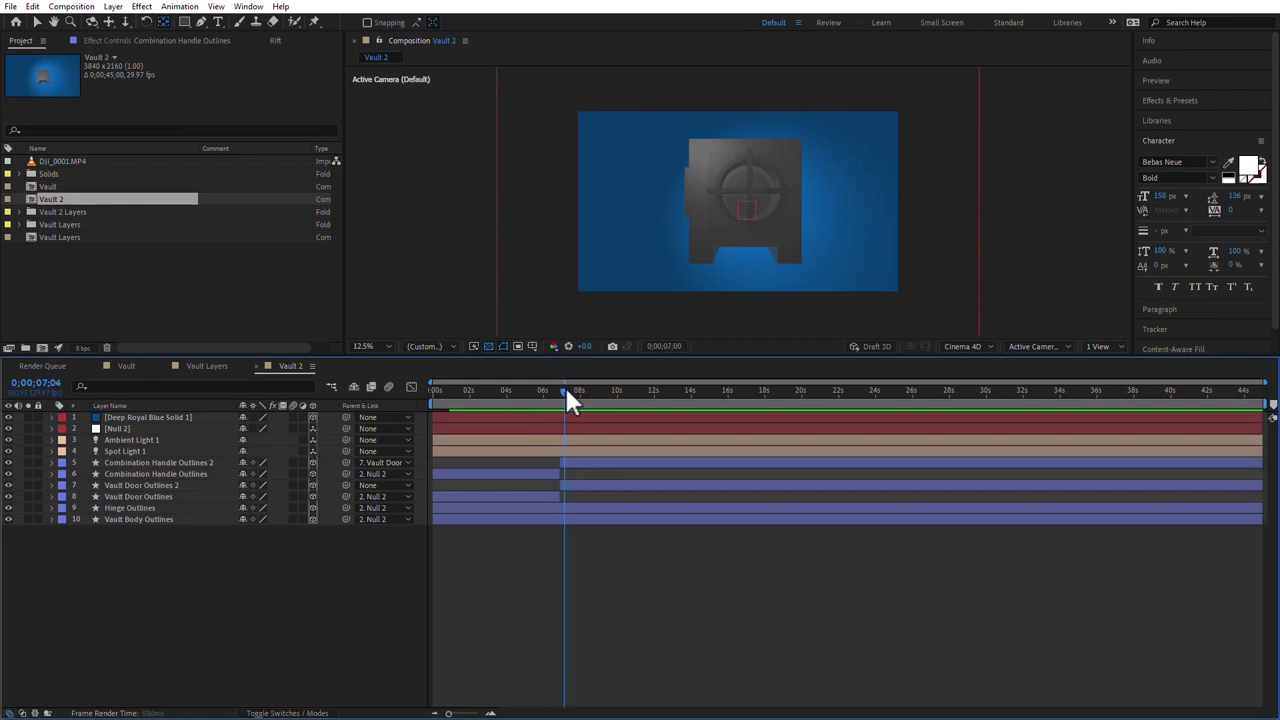
left_click_drag(565, 392, 565, 392)
left_click(128, 485)
key("r")
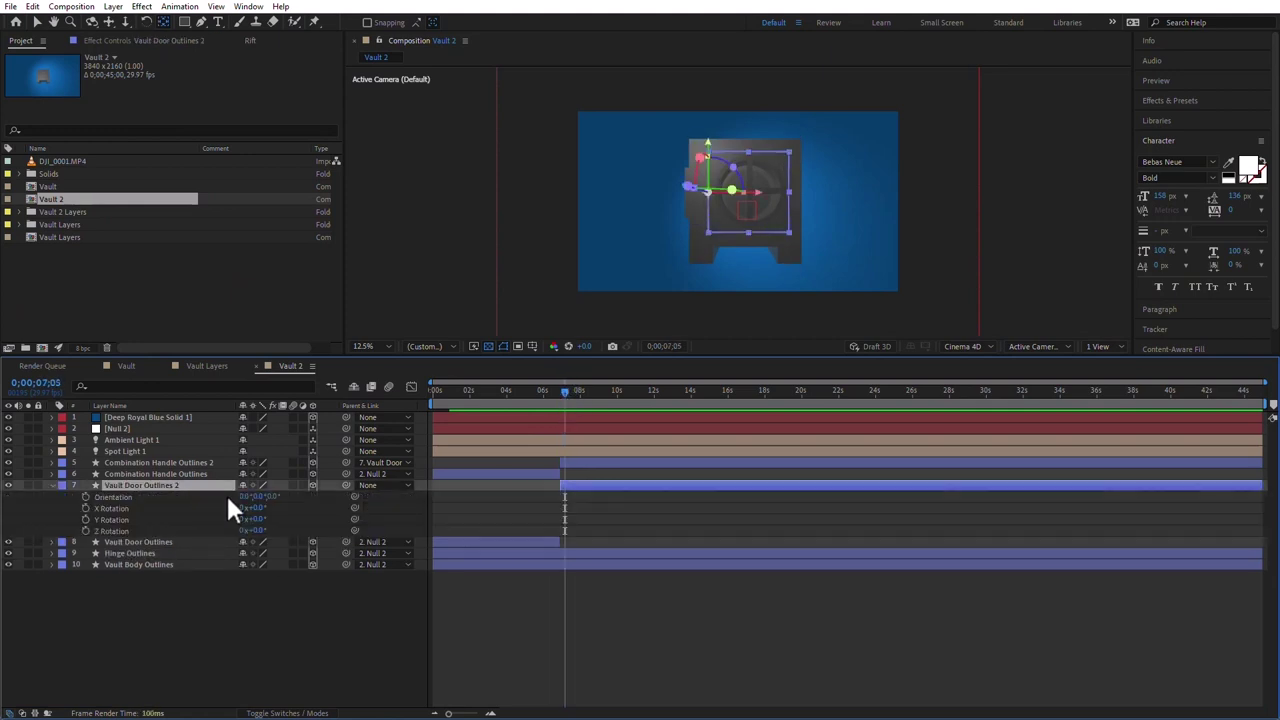
left_click(85, 519)
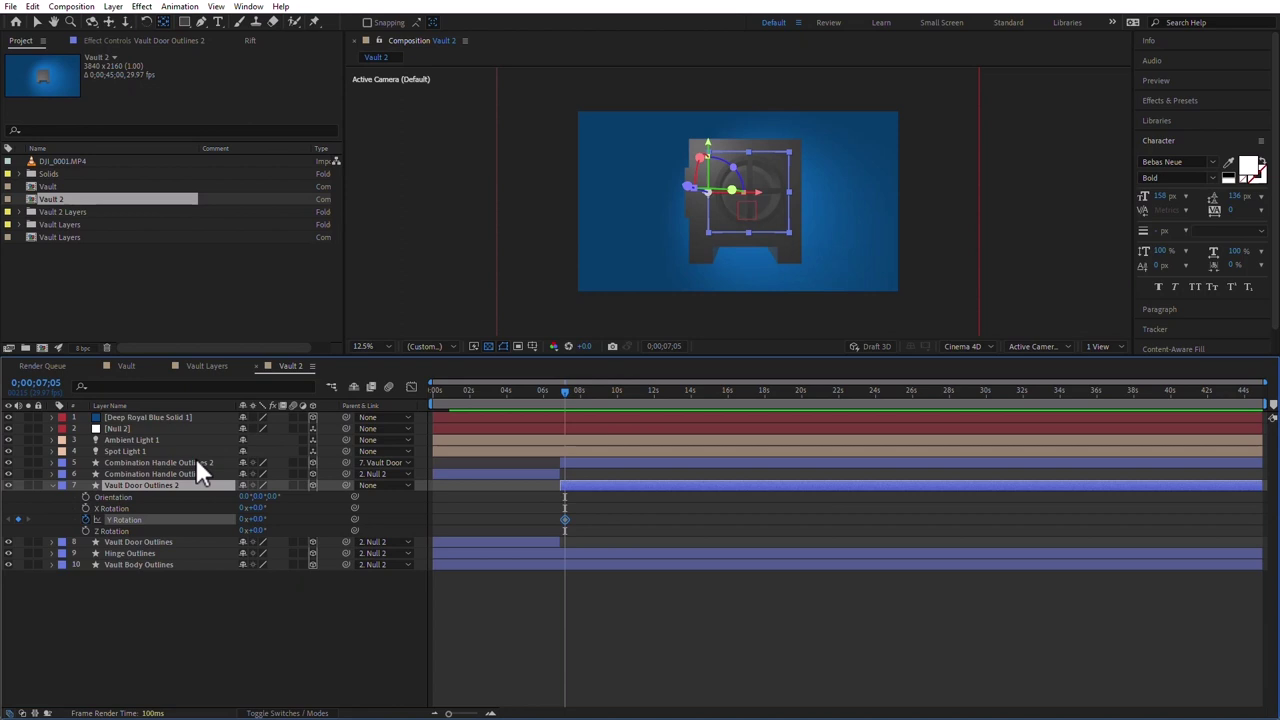
left_click(610, 391)
left_click_drag(258, 522, 376, 522)
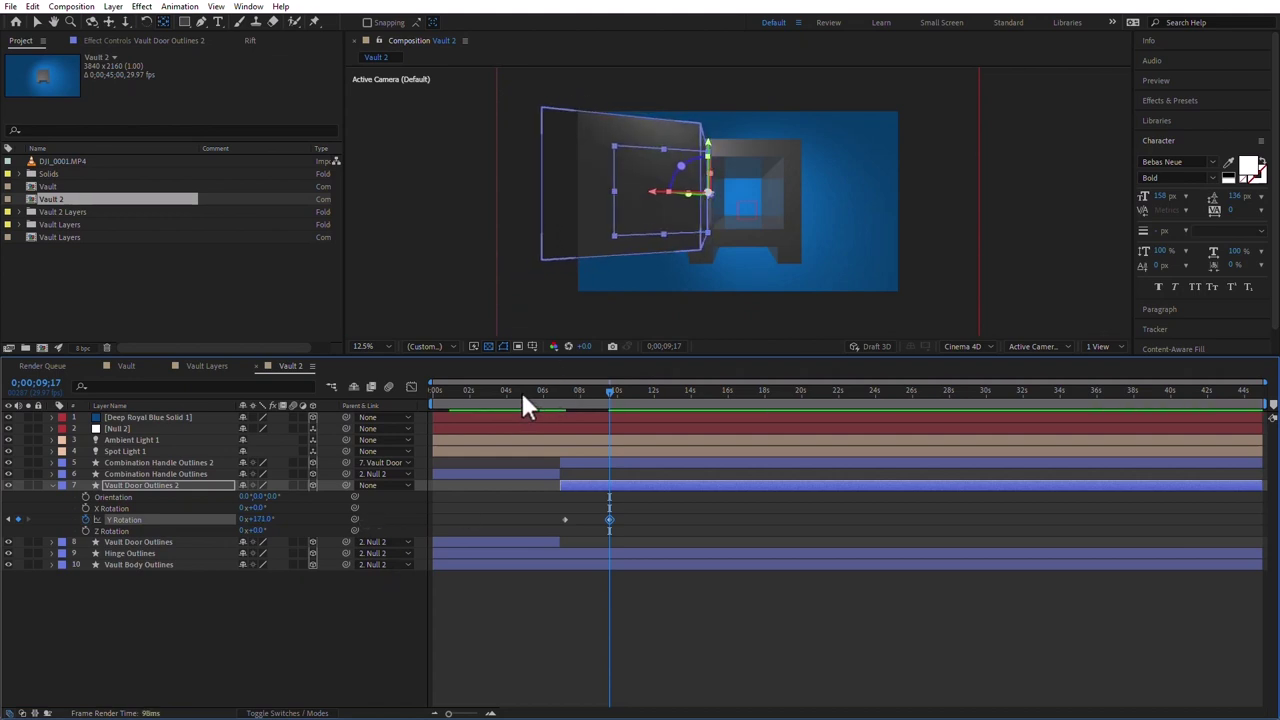
- Play the animation from the start through the vault door's opening
key("Home")
left_click(648, 655)
key("space")
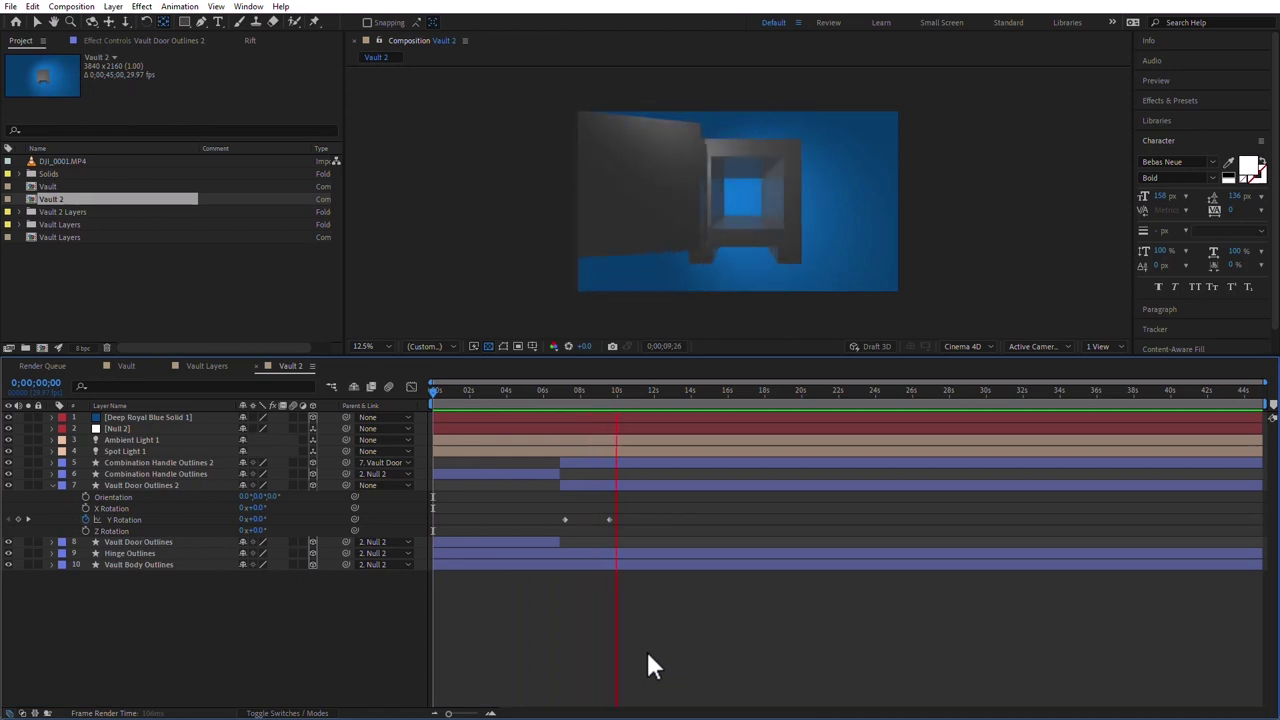
key("space")
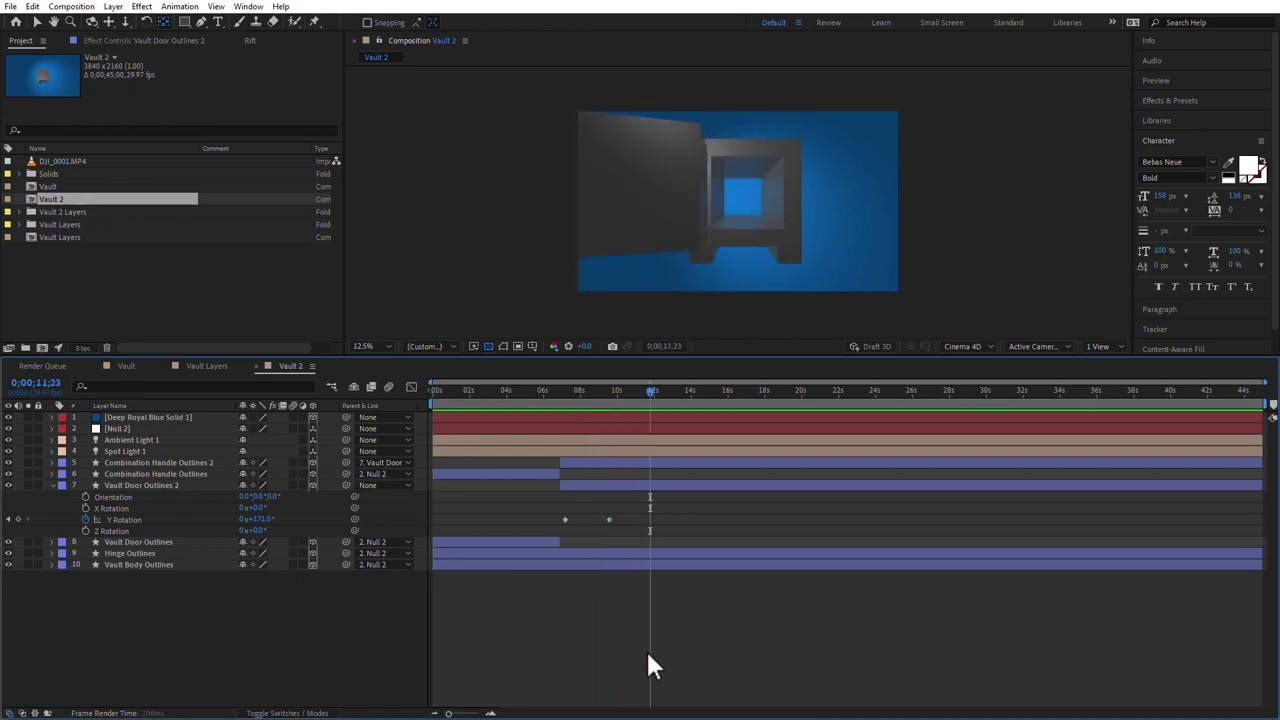
- Set the Extrusion Depth of Vault Door Outlines 2 to 79 in its Geometry Options
left_click(143, 486)
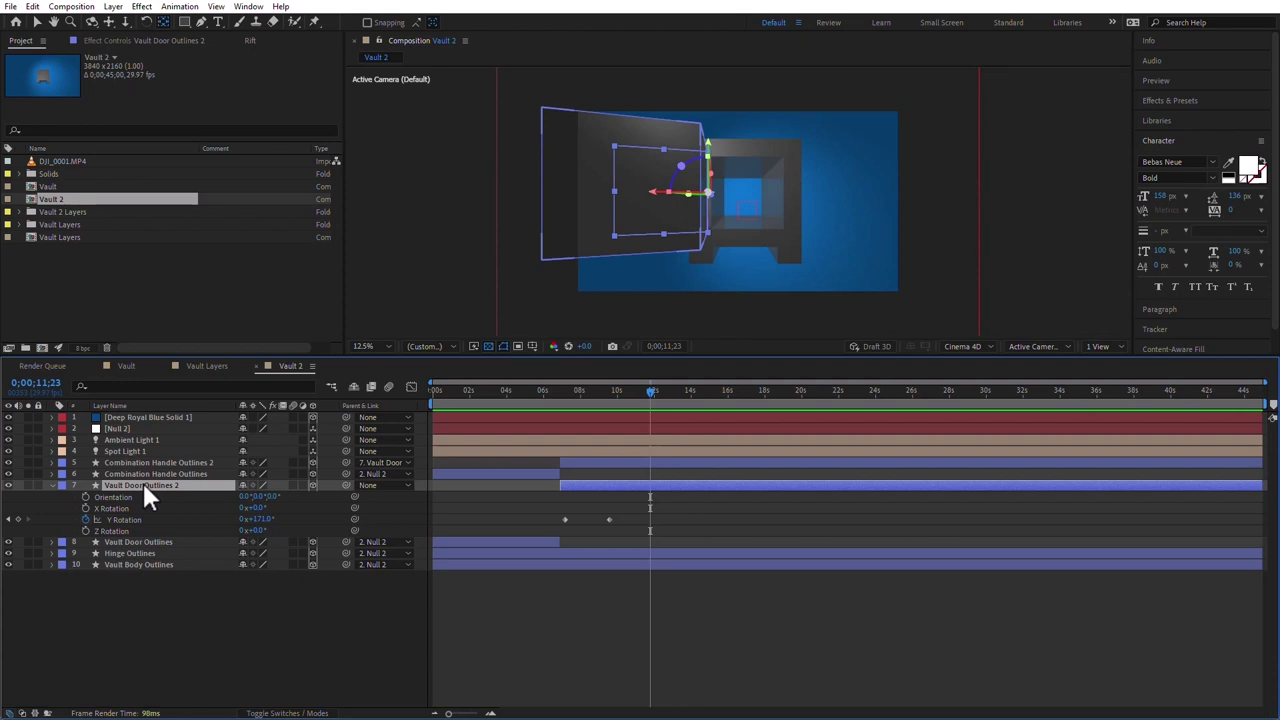
key("r")
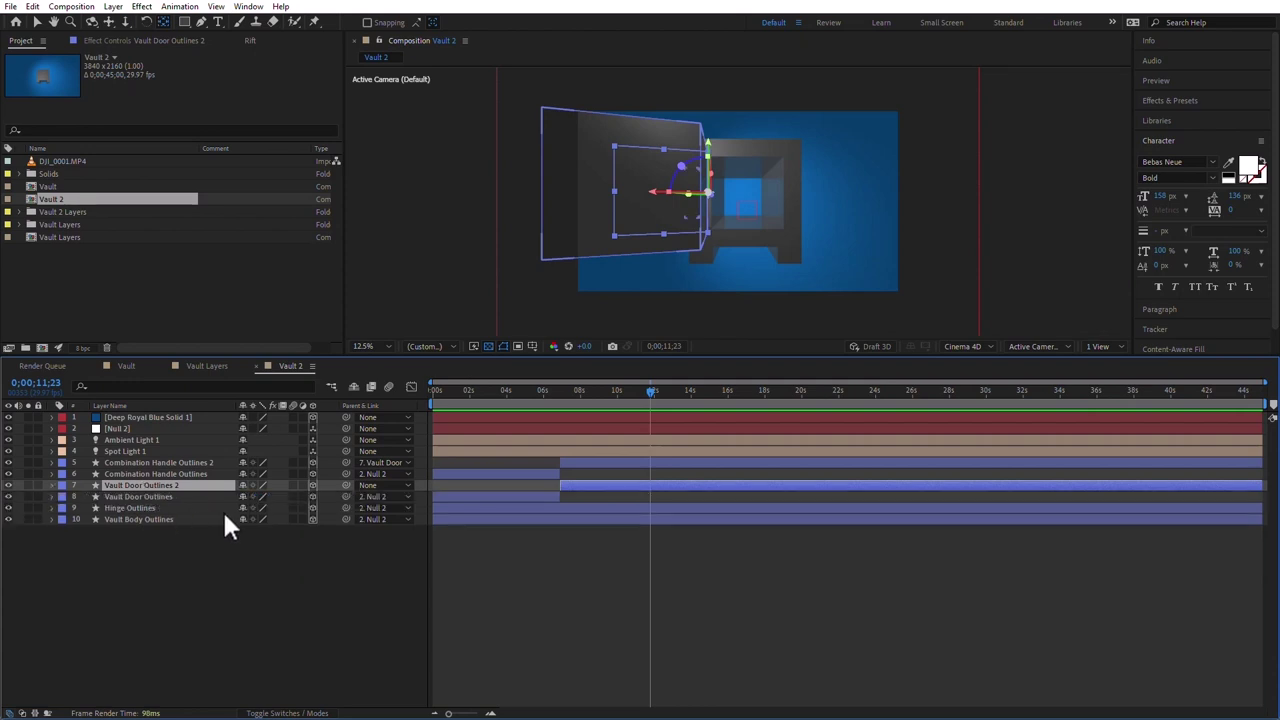
left_click(52, 486)
left_click(63, 520)
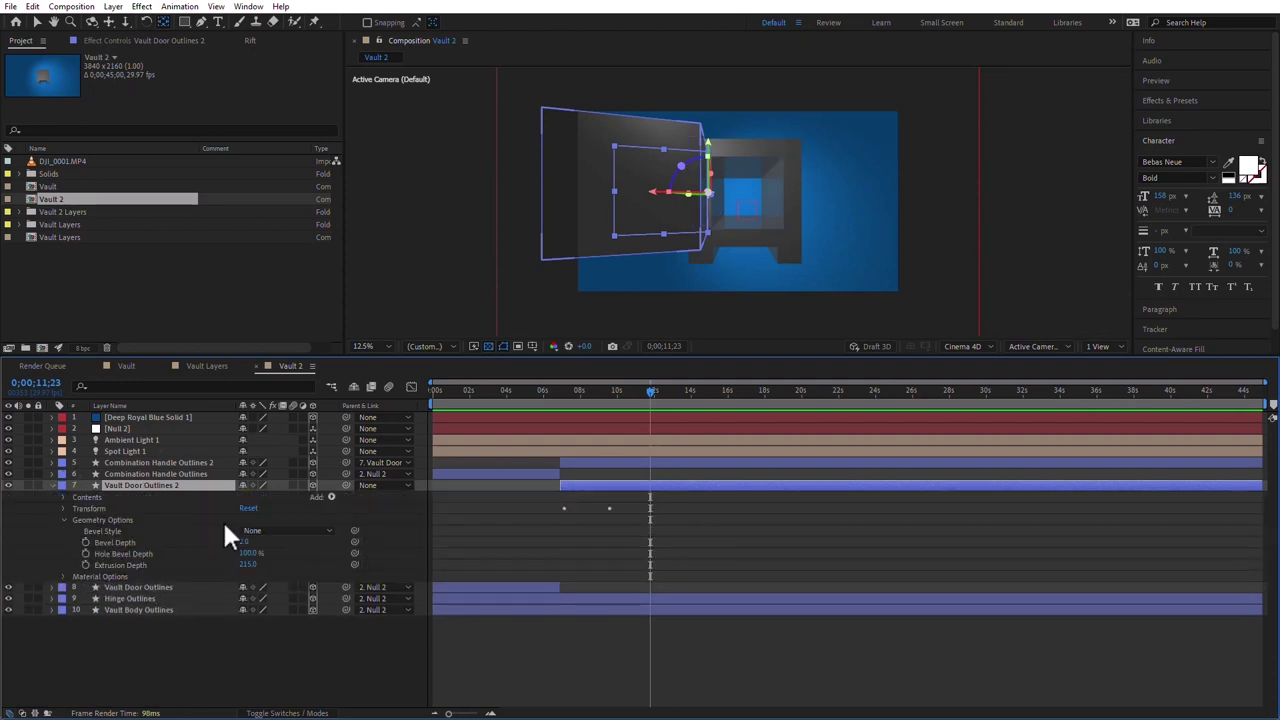
left_click_drag(250, 568, 157, 563)
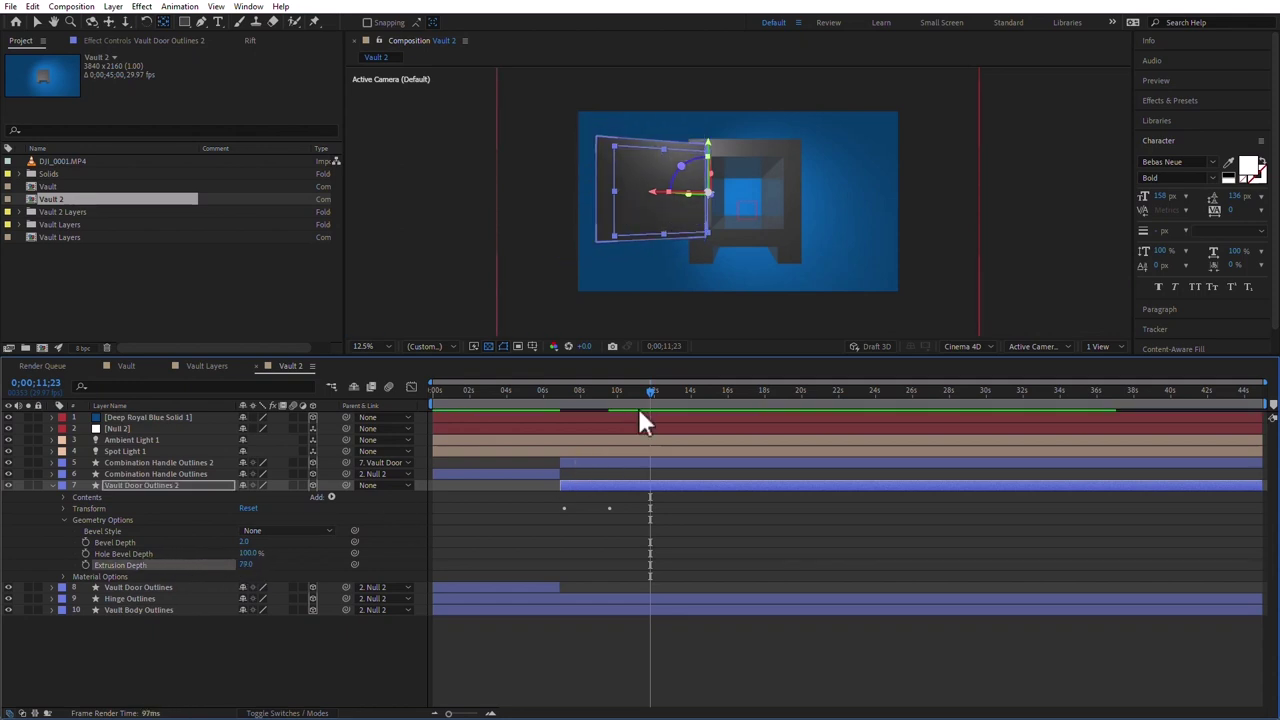
- Play the animation from 0;00;04;20 to check the thinner vault door as it swings open
left_click_drag(637, 400, 518, 405)
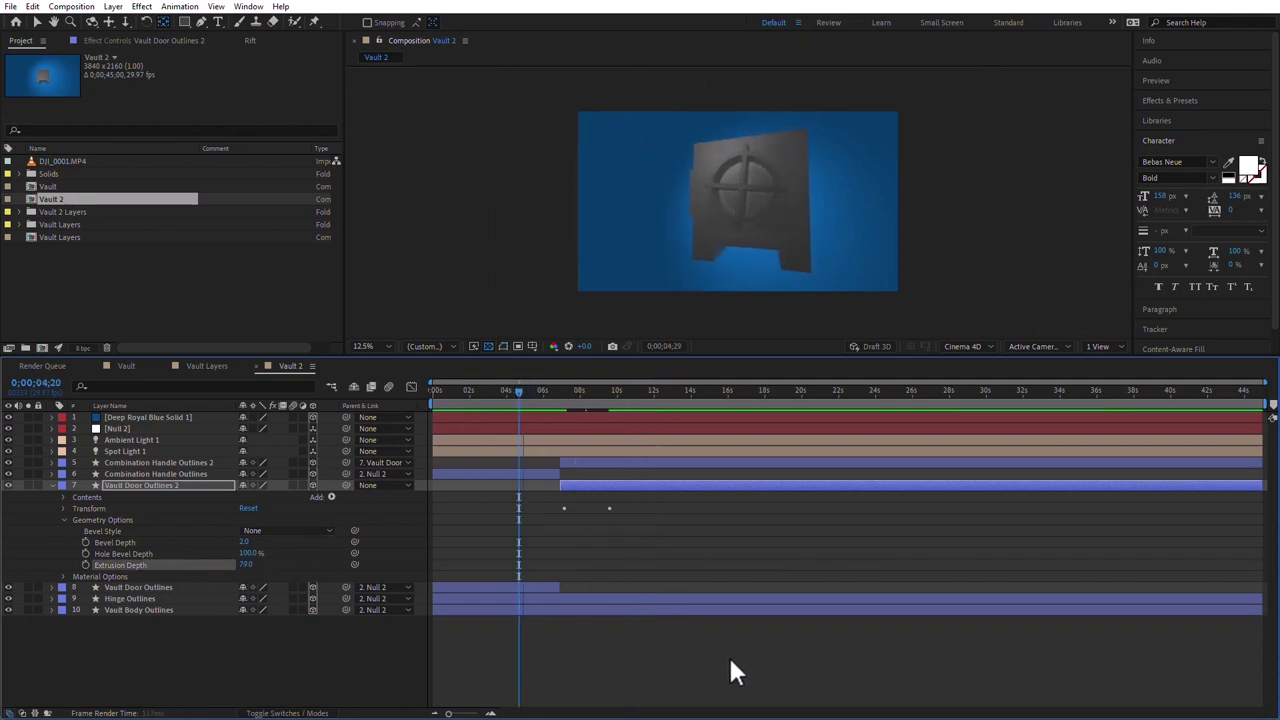
left_click(742, 684)
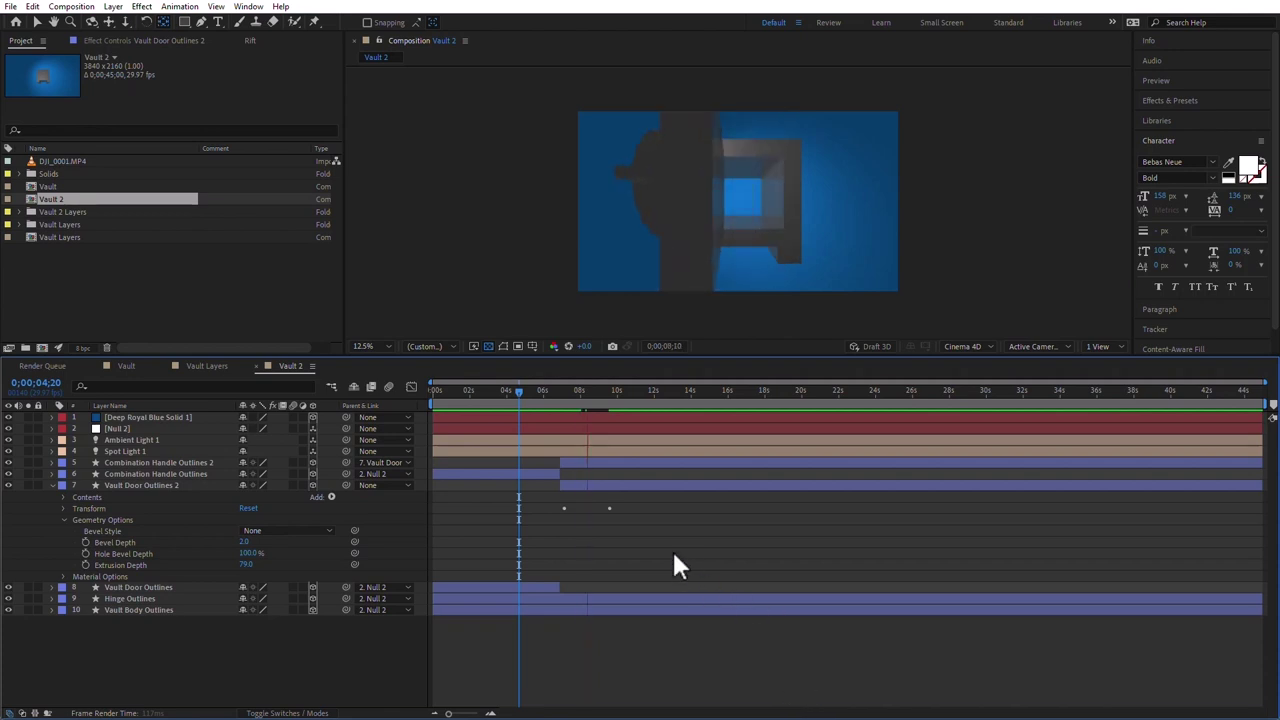
key("space")
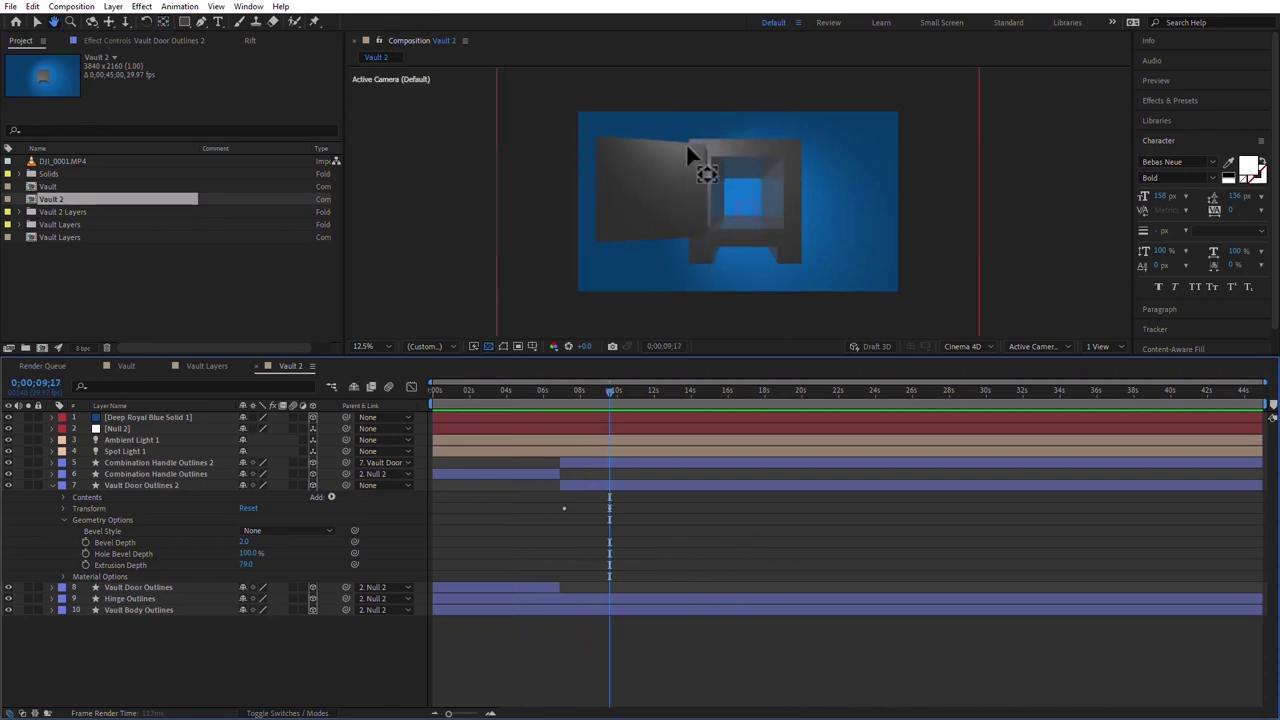
left_click(530, 668)
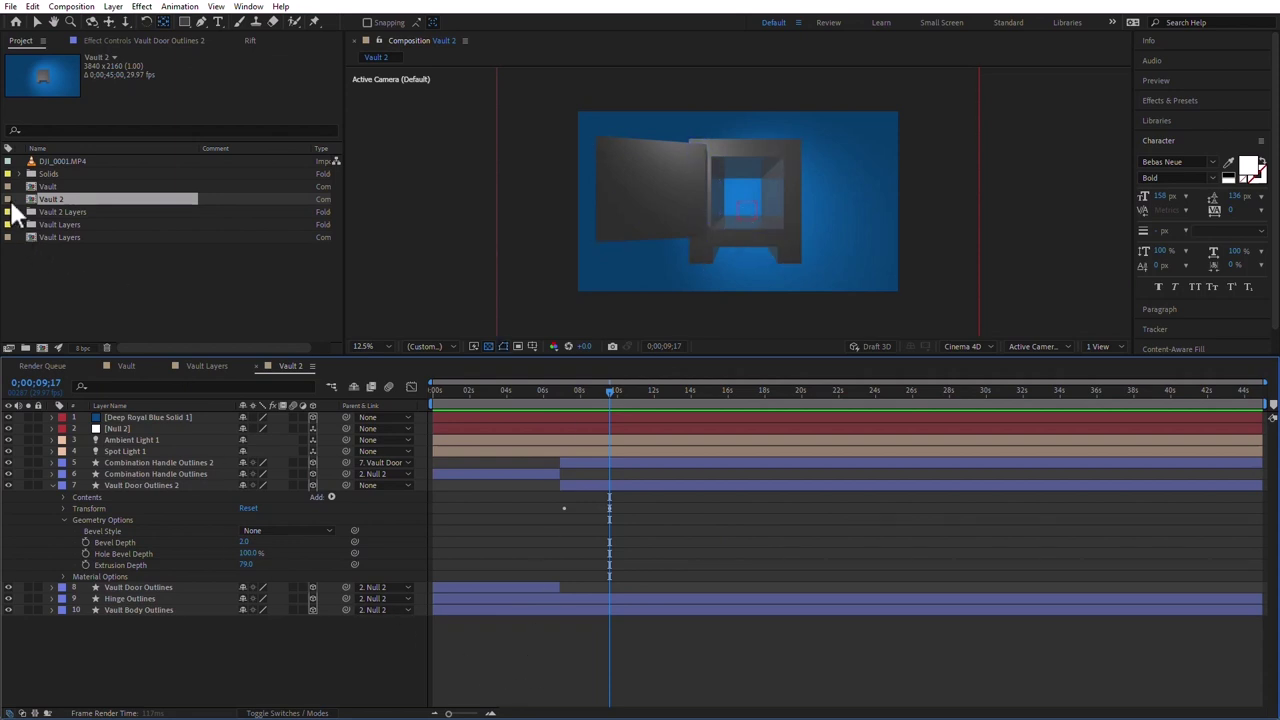
- Add DJI_0001.MP4 to Vault 2 as the lowest layer, starting at 0;00;08;06
left_click_drag(30, 162, 195, 611)
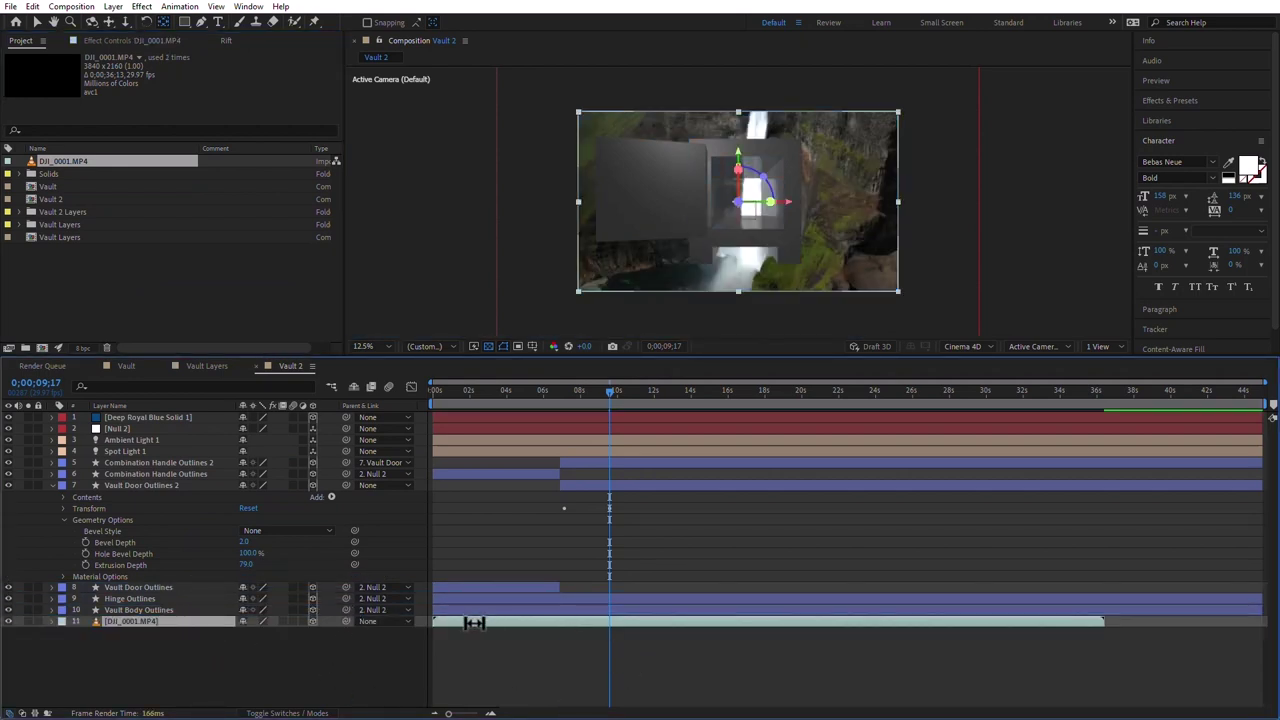
left_click_drag(466, 623, 634, 620)
left_click_drag(565, 388, 584, 388)
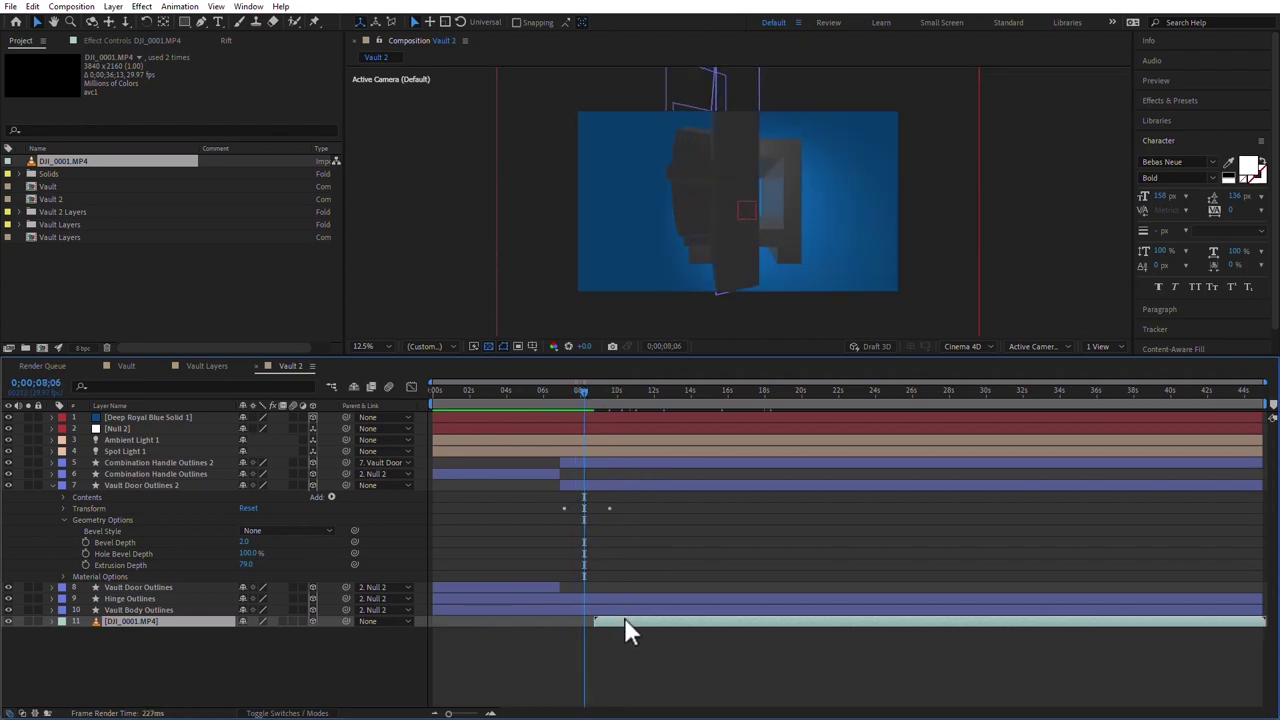
left_click_drag(624, 620, 614, 620)
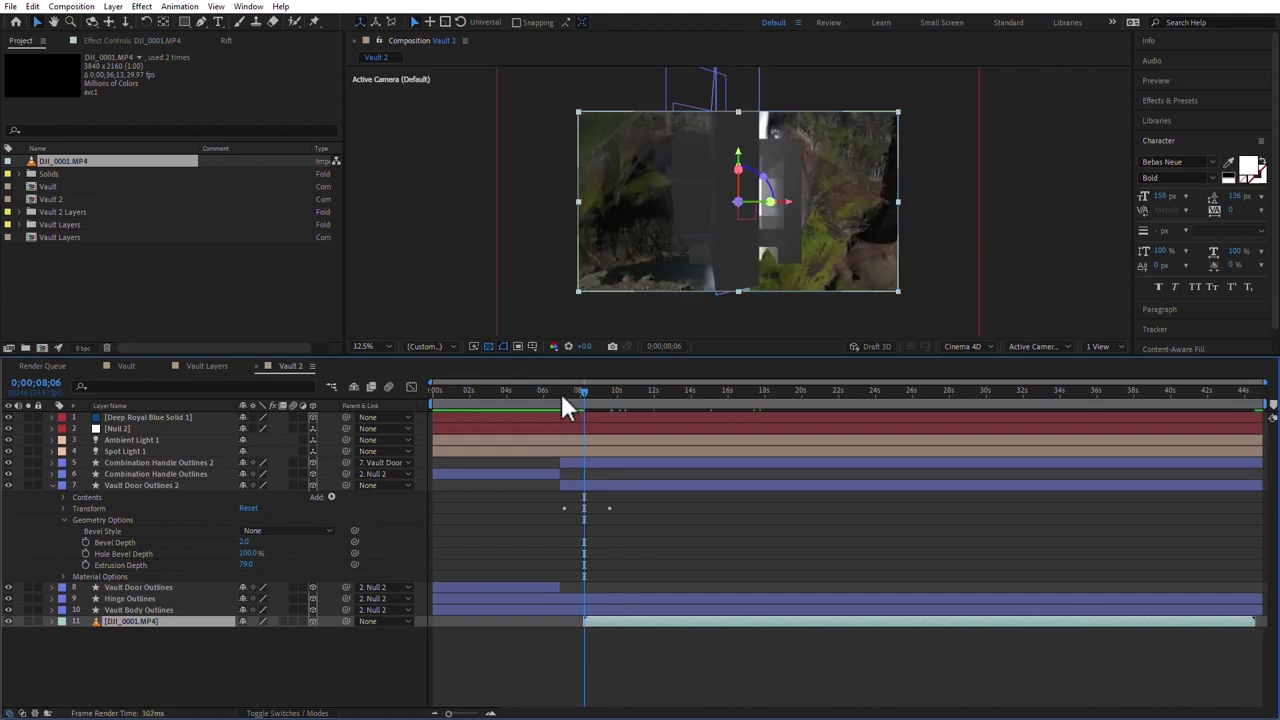
- At 0;00;10;01, draw a rectangular mask on the DJI_0001.MP4 layer around the vault opening, inside the vault body's outer edges
left_click_drag(562, 397, 617, 390)
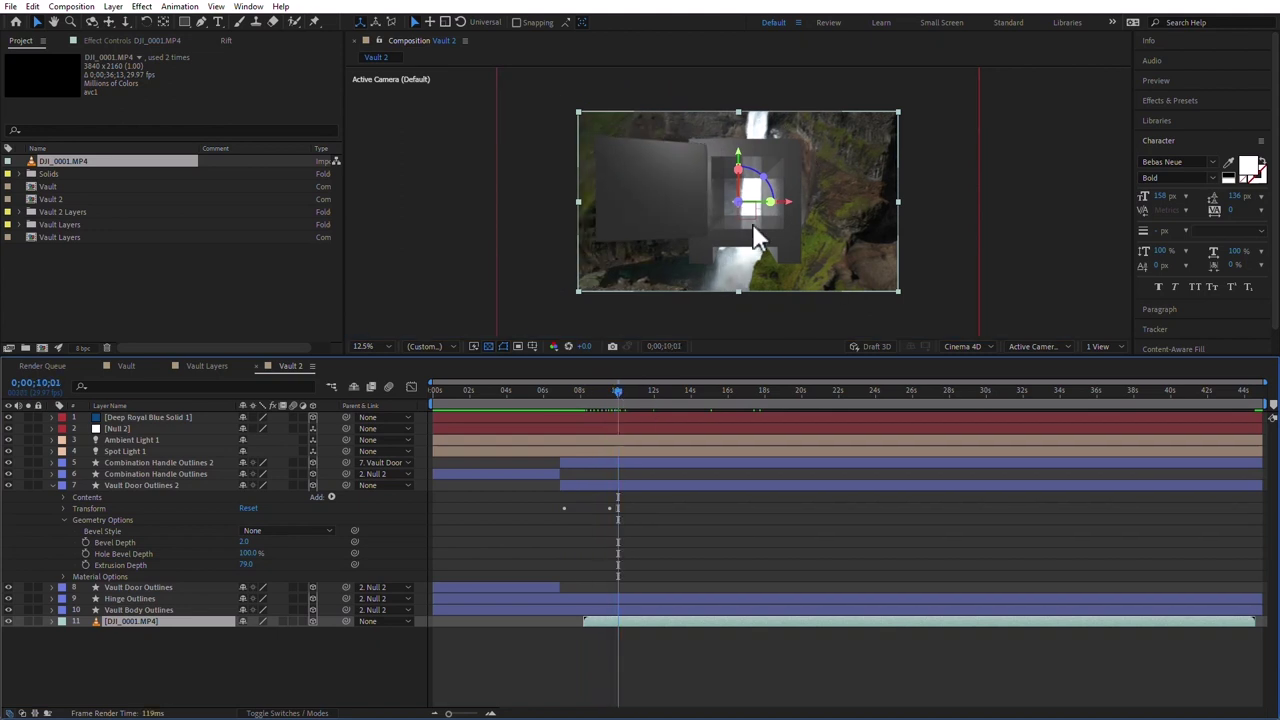
scroll(750, 228, "up", 2)
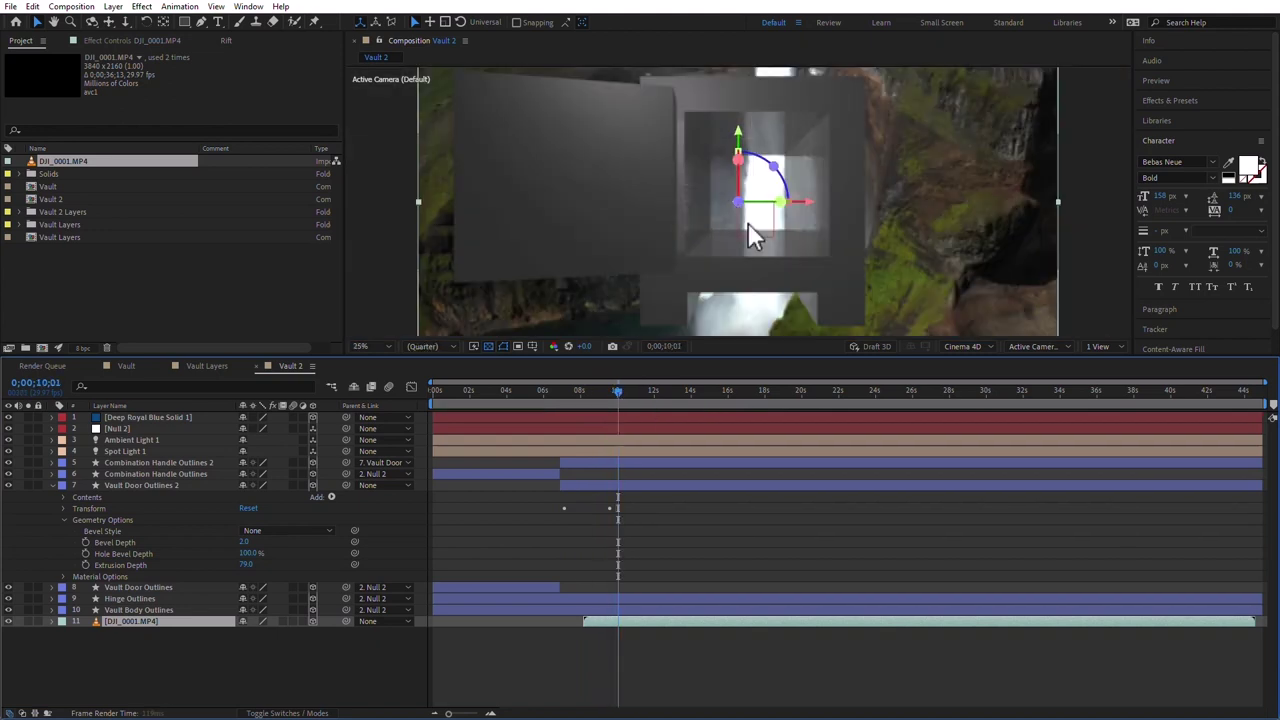
left_click(184, 21)
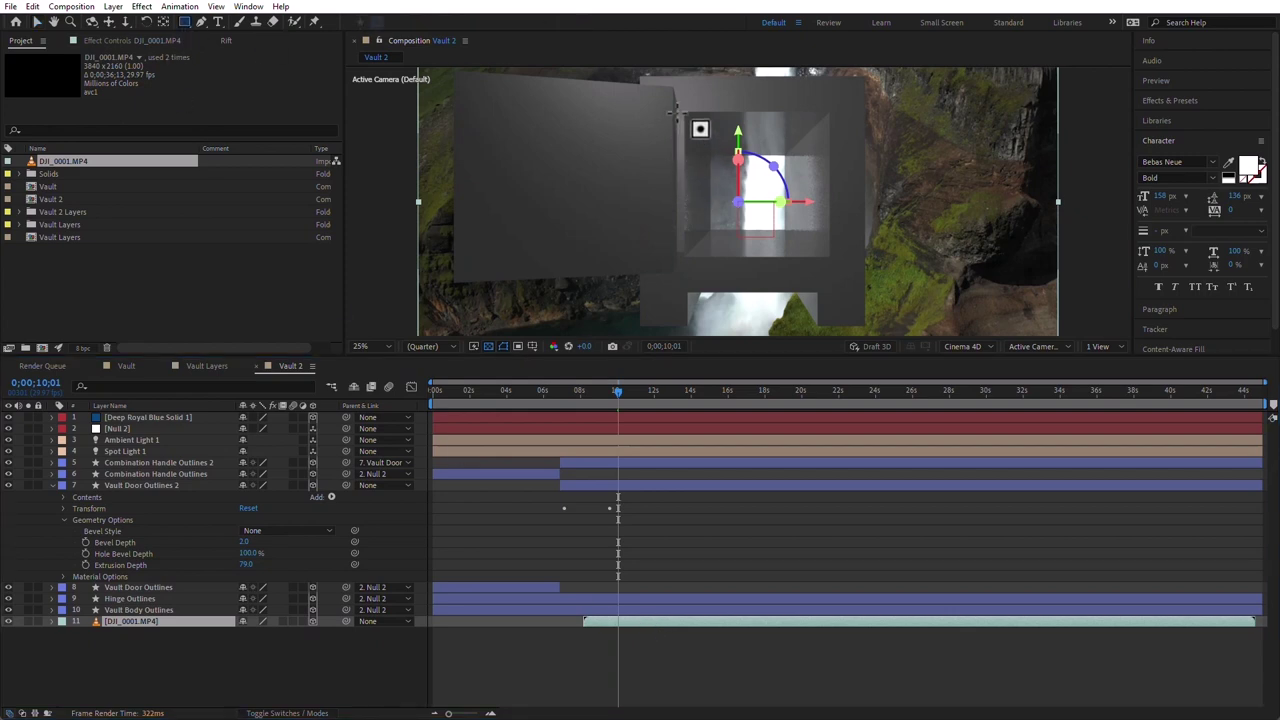
mouse_move(653, 93)
left_mouse_down()
mouse_move(746, 203)
mouse_move(851, 271)
left_mouse_up()
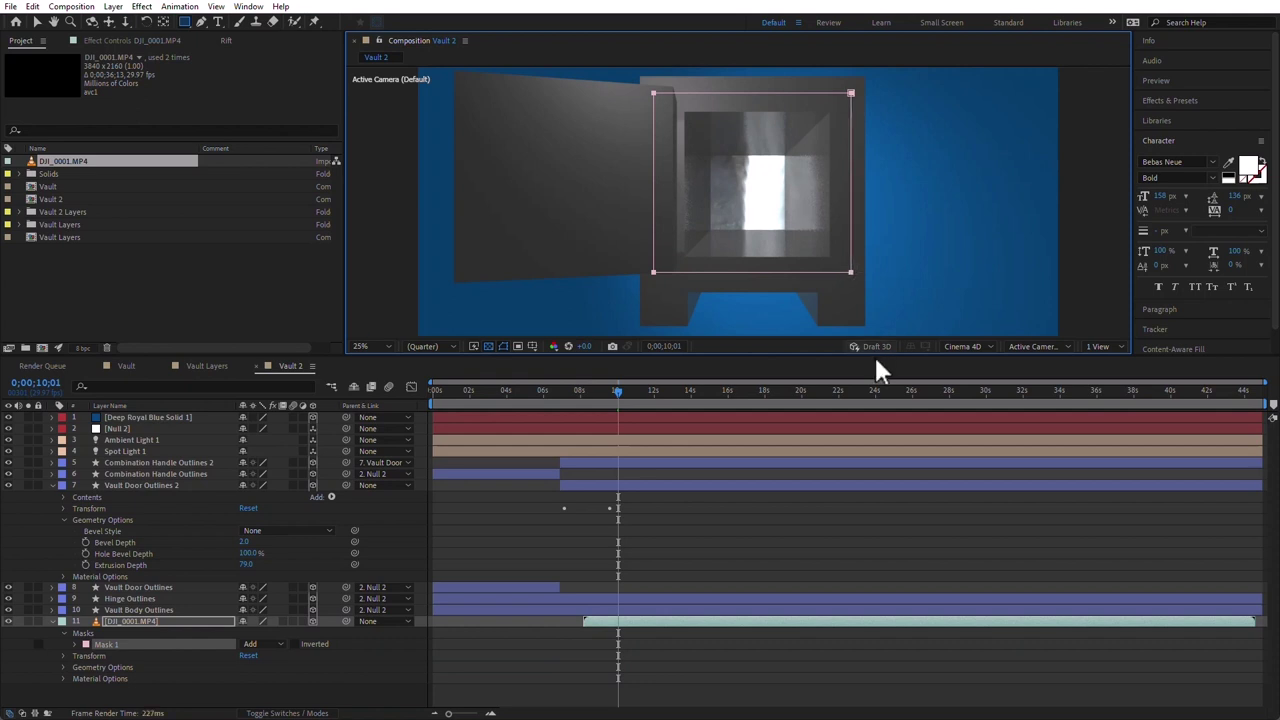
left_click(591, 668)
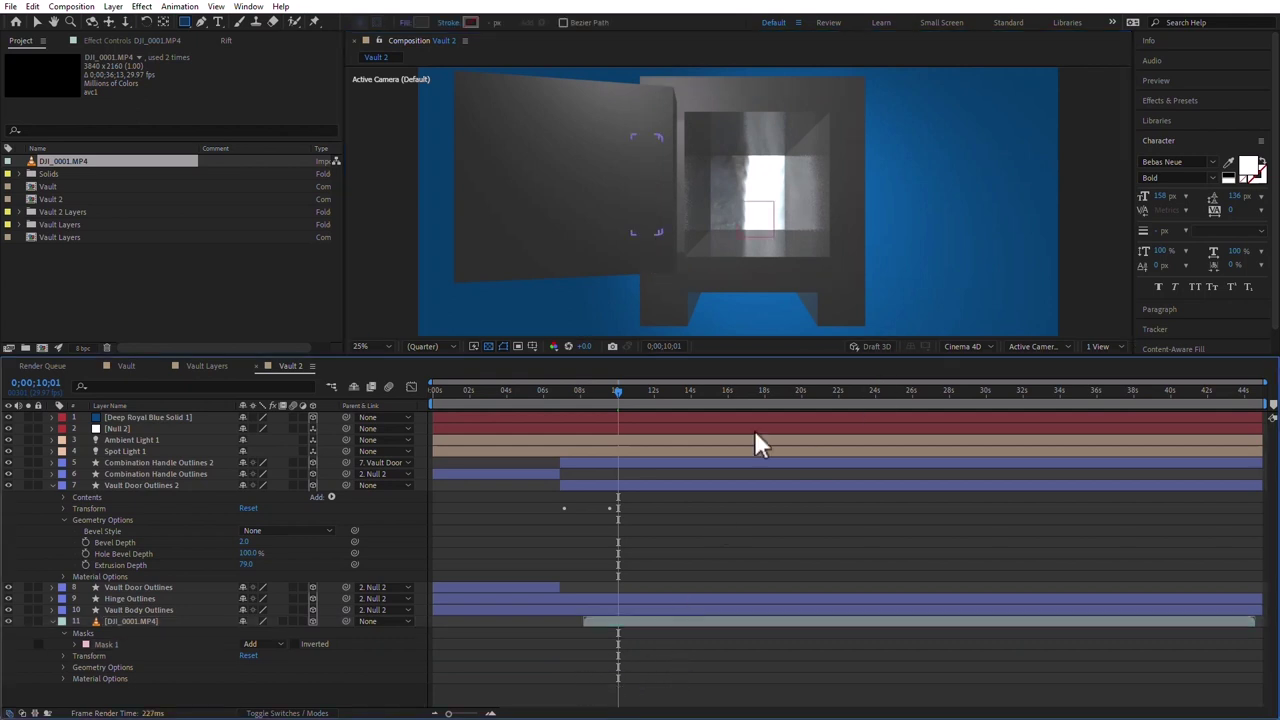
key("q")
key("q")
key("q")
key("q")
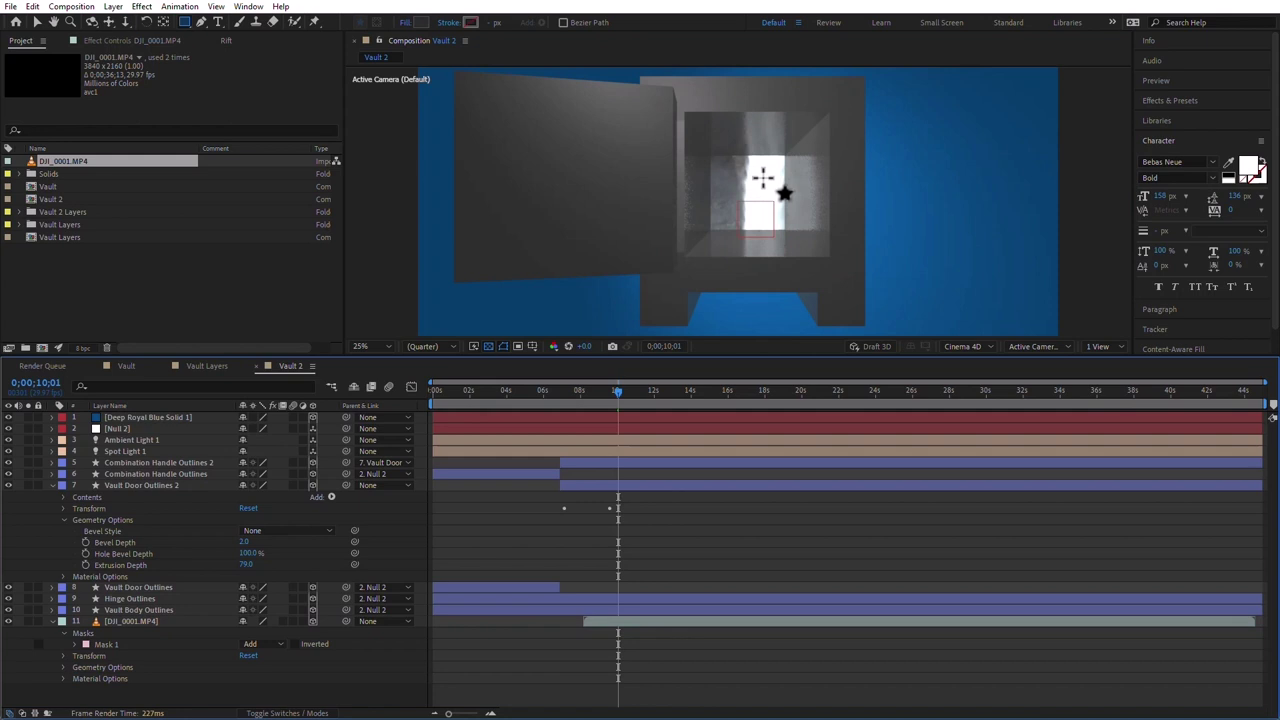
left_click(383, 639)
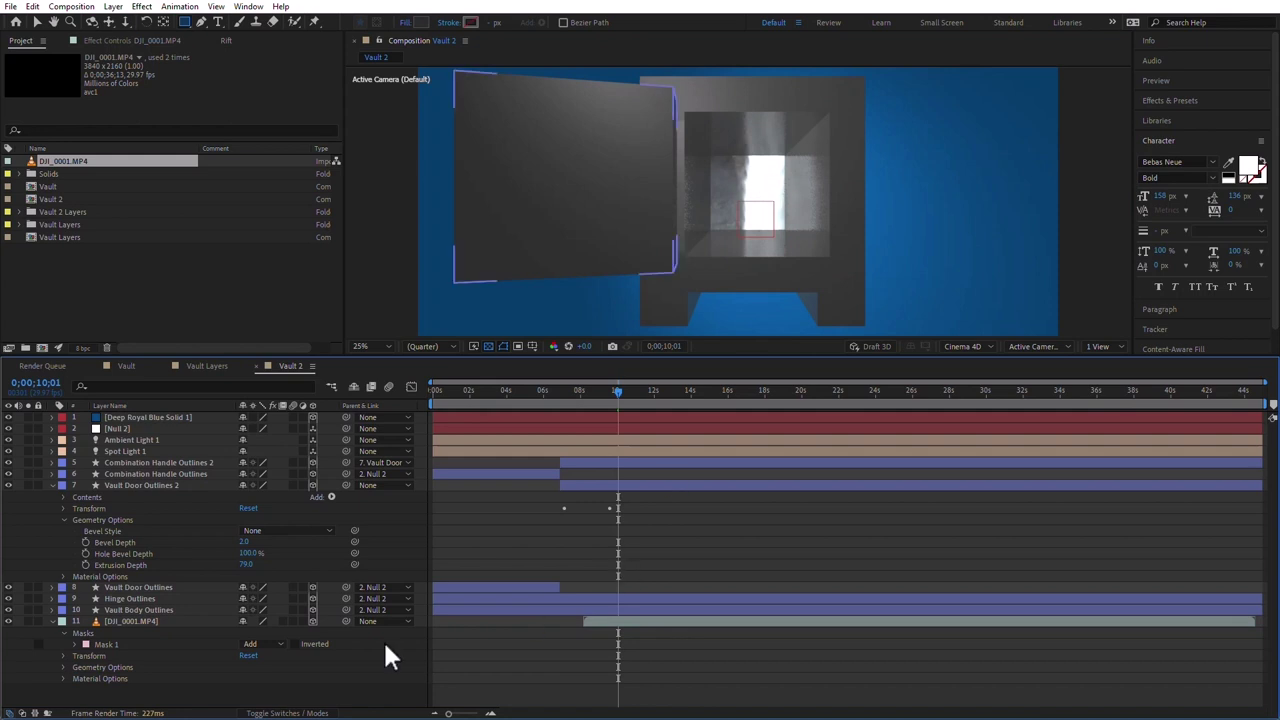
- Make the DJI_0001.MP4 layer 2D and then 3D again to compare how it appears inside the vault
left_click(312, 621)
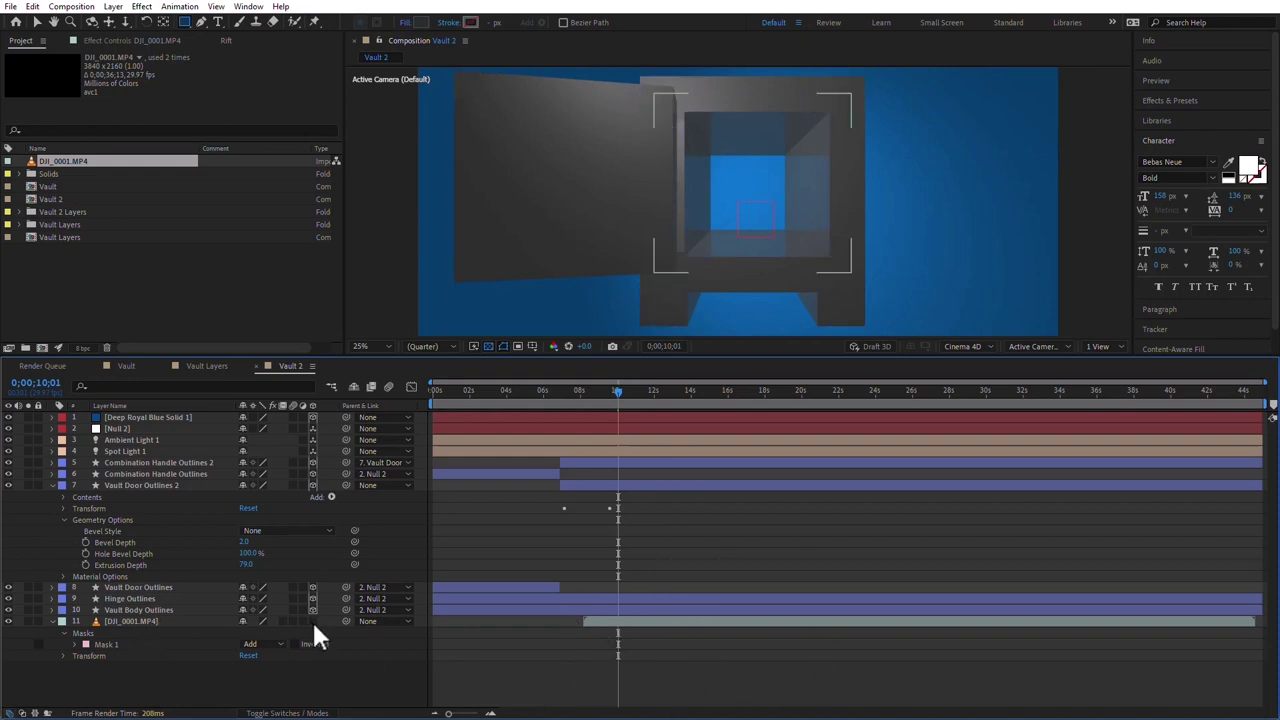
mouse_move(131, 624)
left_mouse_down()
mouse_move(142, 418)
mouse_move(150, 621)
left_mouse_up()
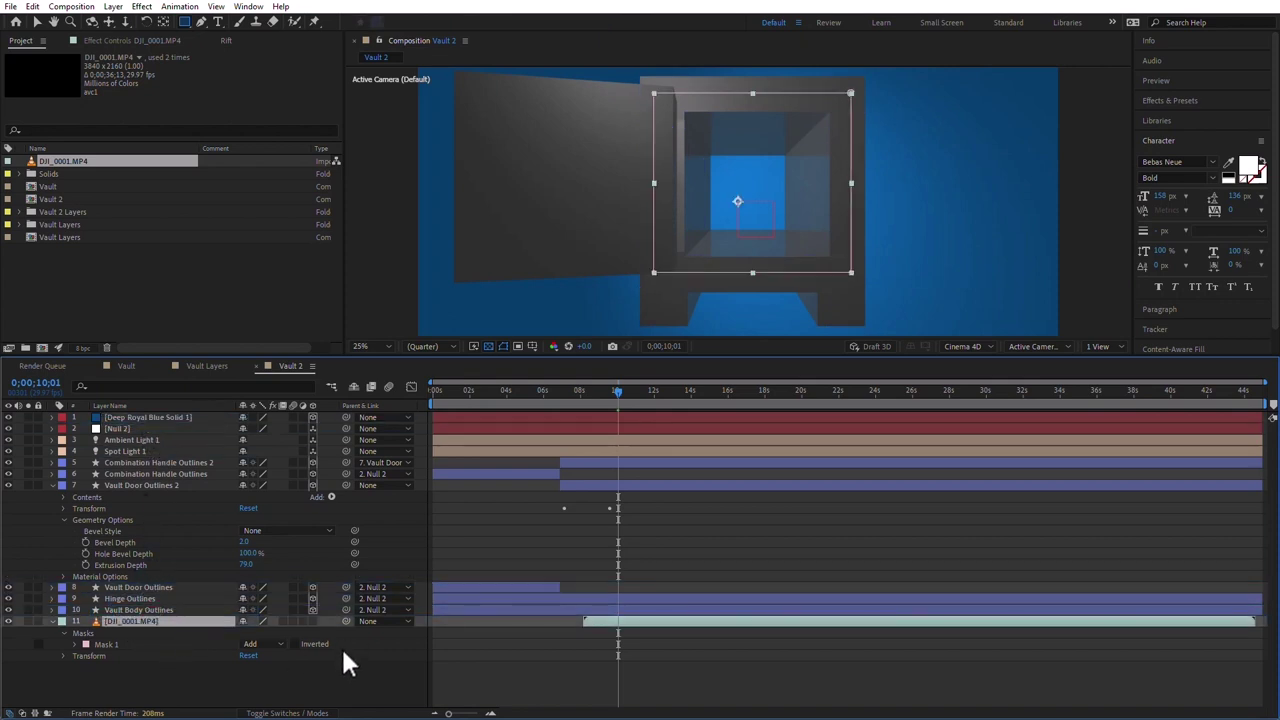
left_click(313, 621)
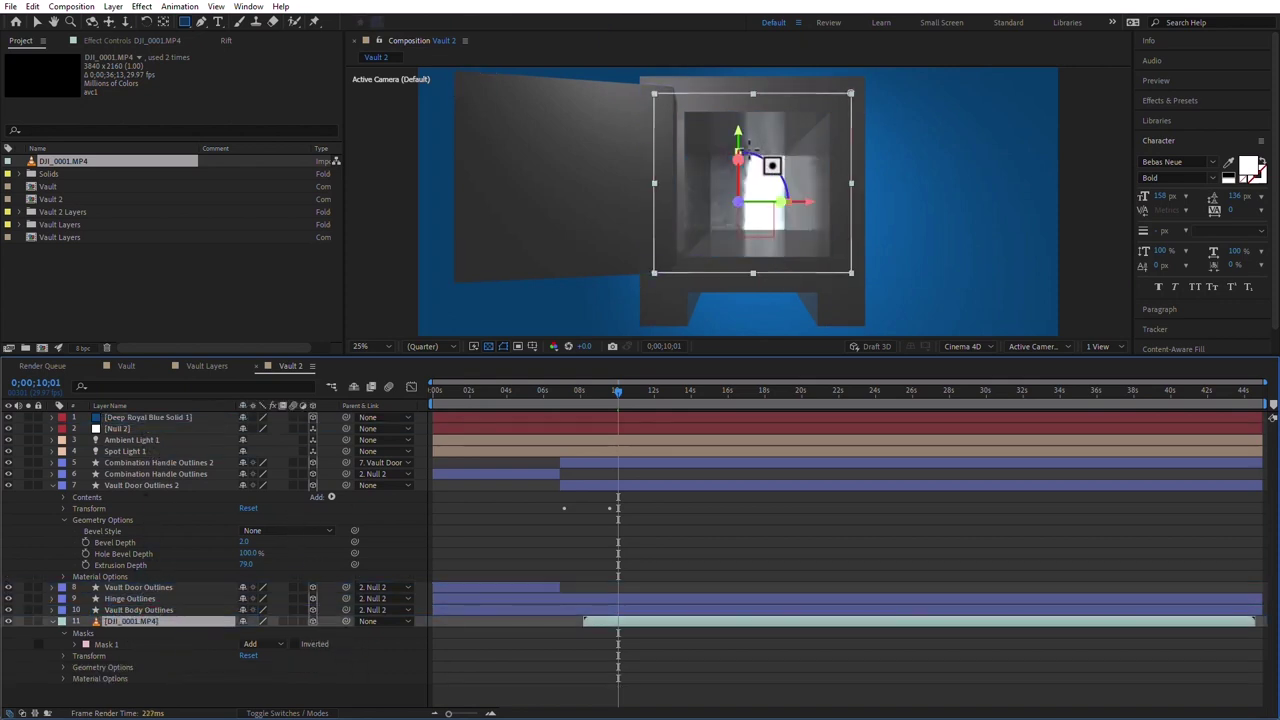
- Turn off Accepts Lights in the DJI_0001.MP4 layer's Material Options and collapse the layer's properties
left_click(52, 620)
left_click(52, 621)
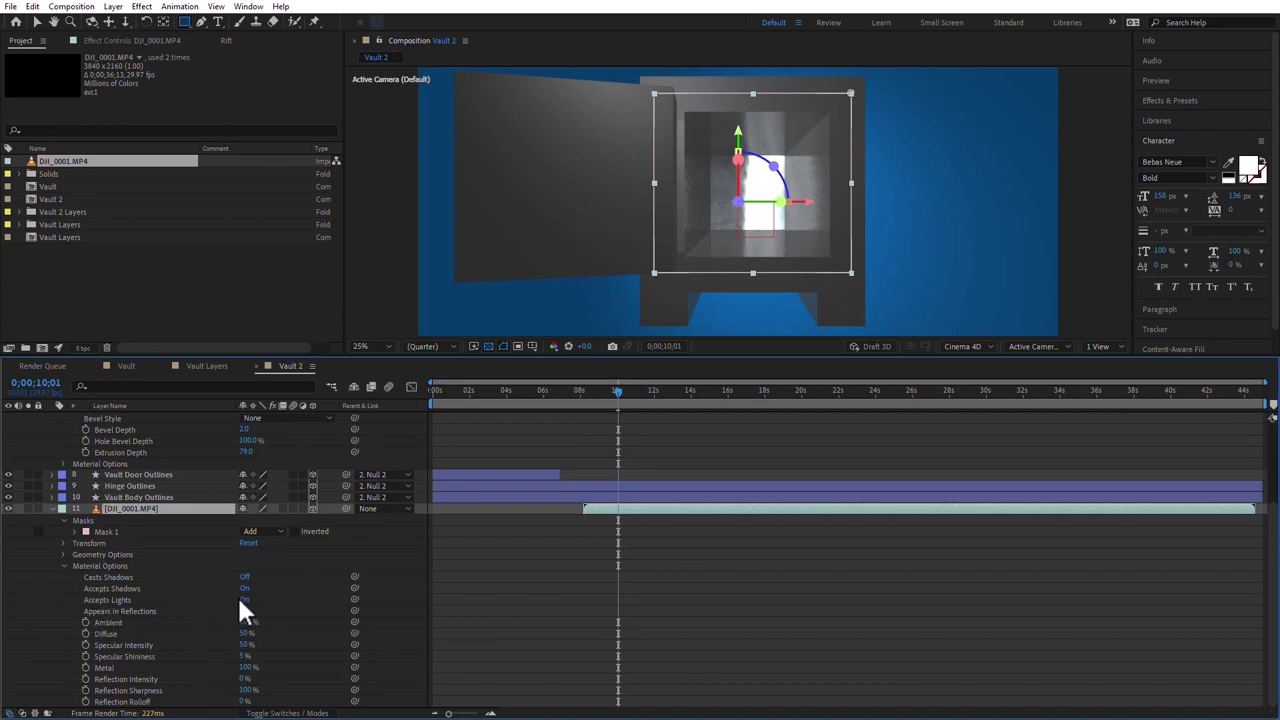
left_click(244, 600)
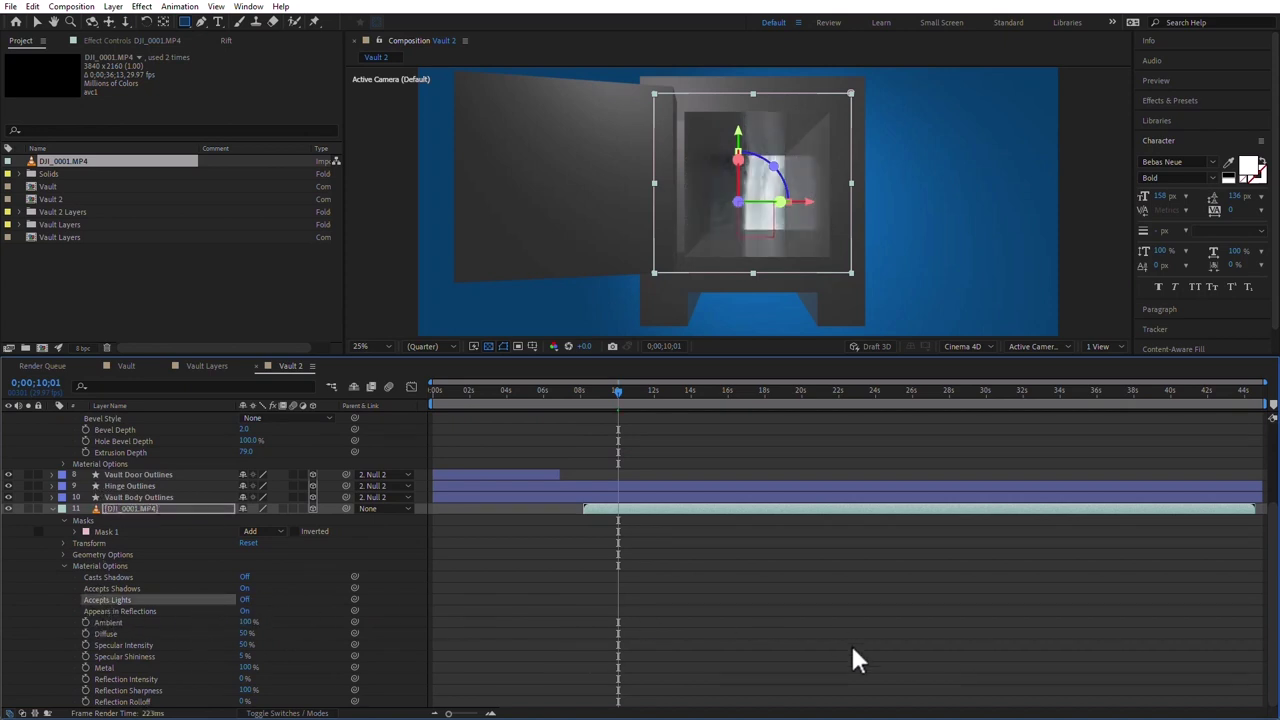
left_click_drag(617, 391, 644, 406)
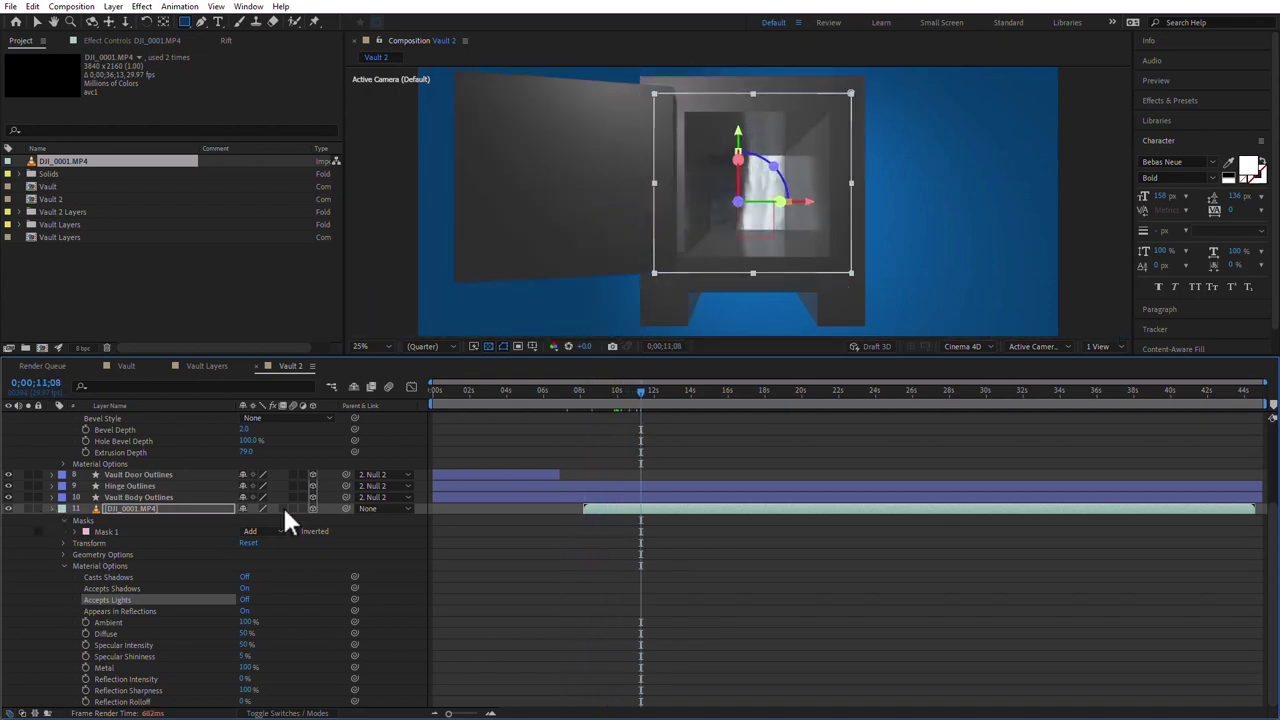
key("ctrl+grave")
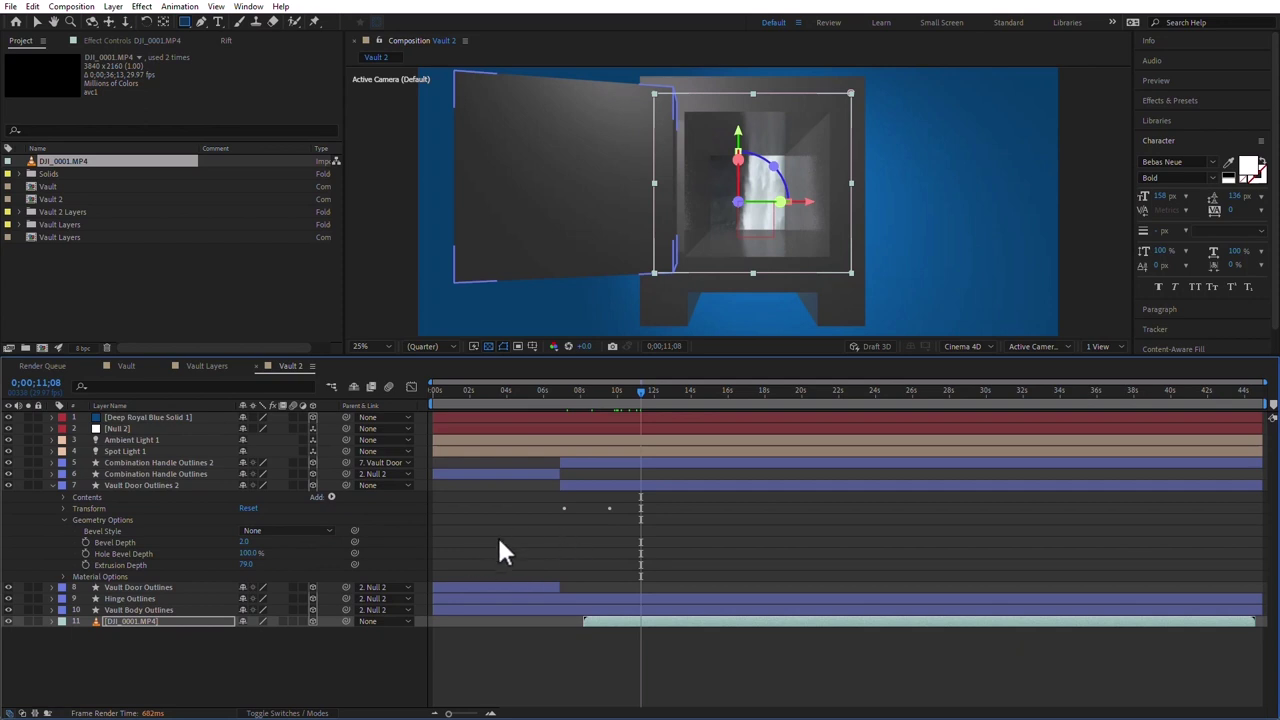
- Parent Vault Door Outlines 2 to Null 2
left_click(53, 486)
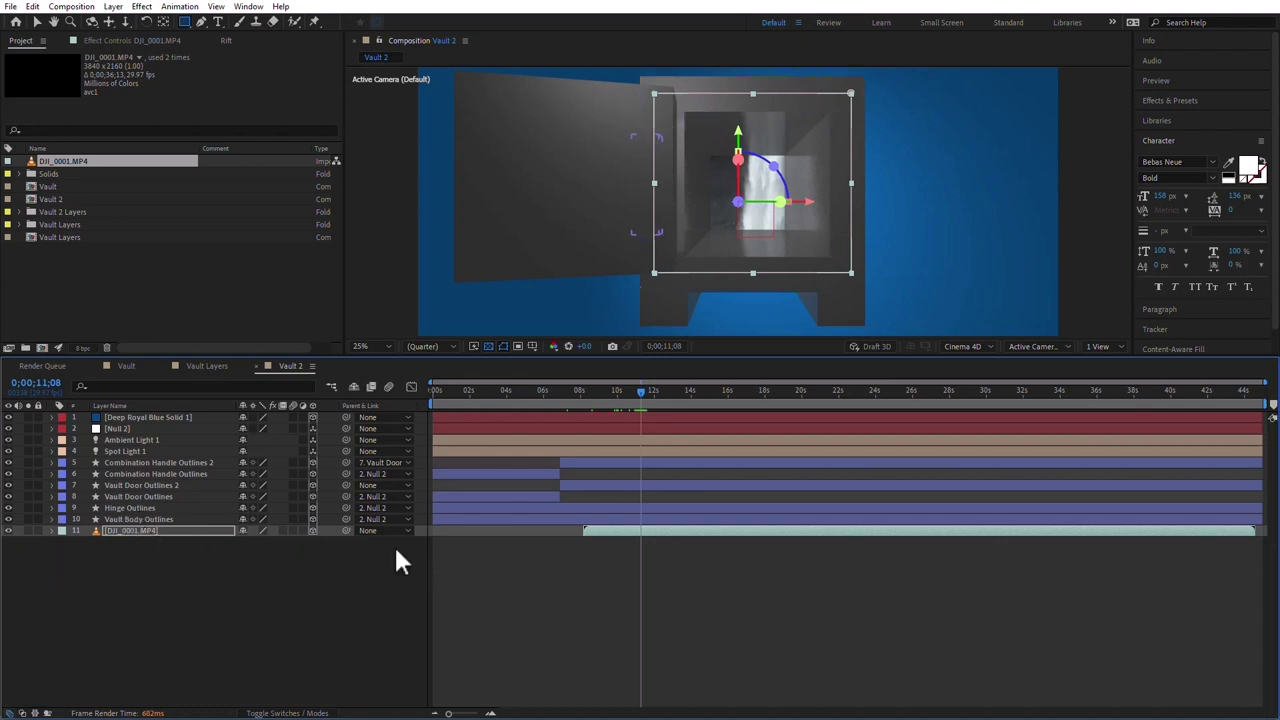
left_click(137, 430)
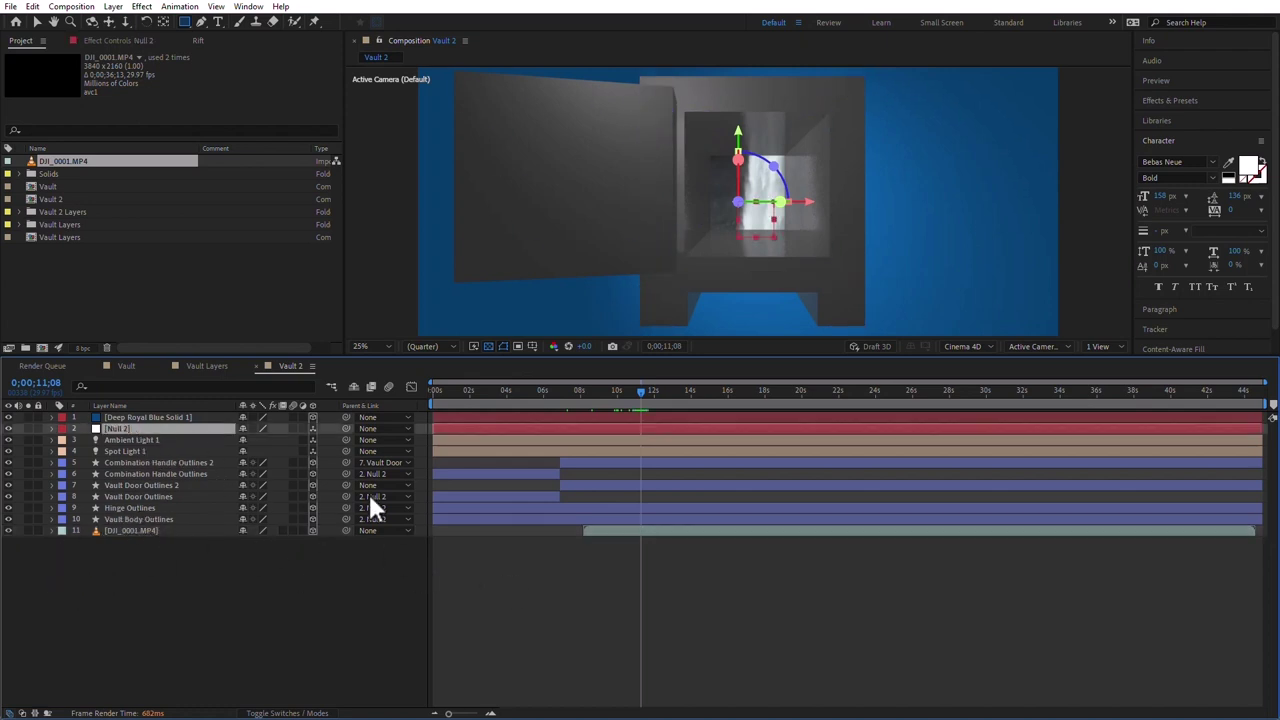
left_click(141, 485)
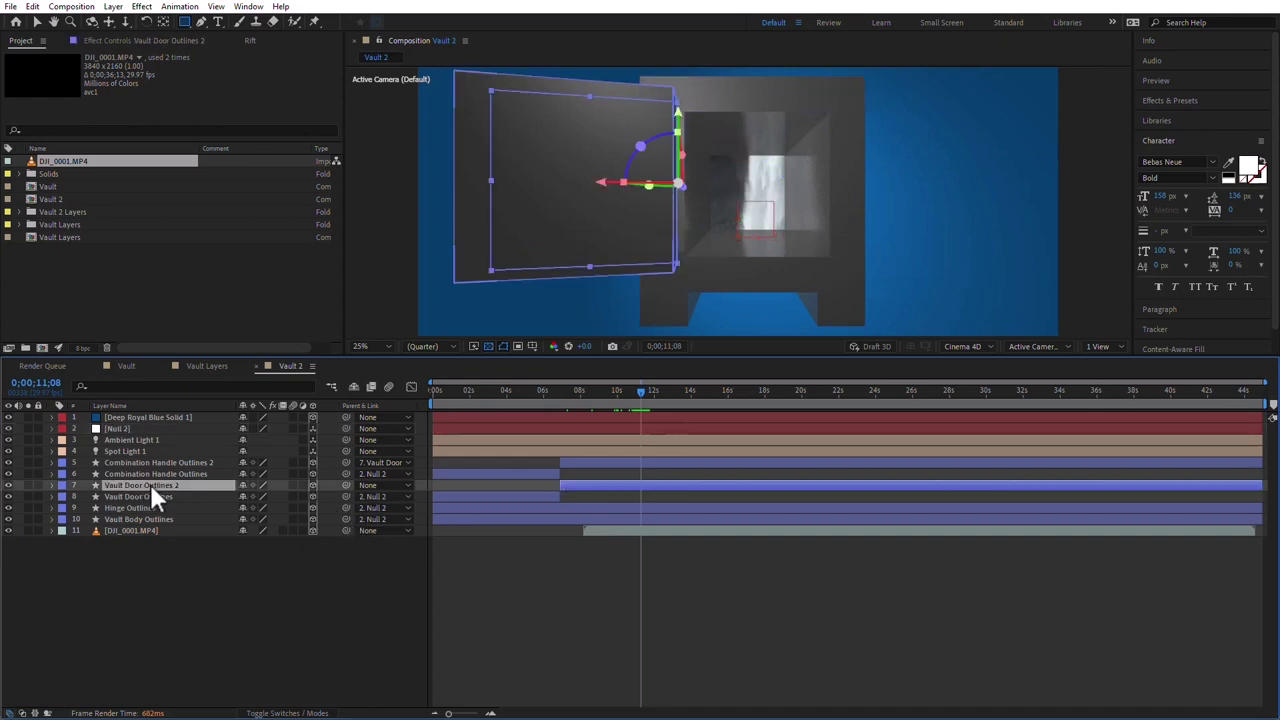
left_click_drag(346, 486, 137, 430)
left_click(762, 650)
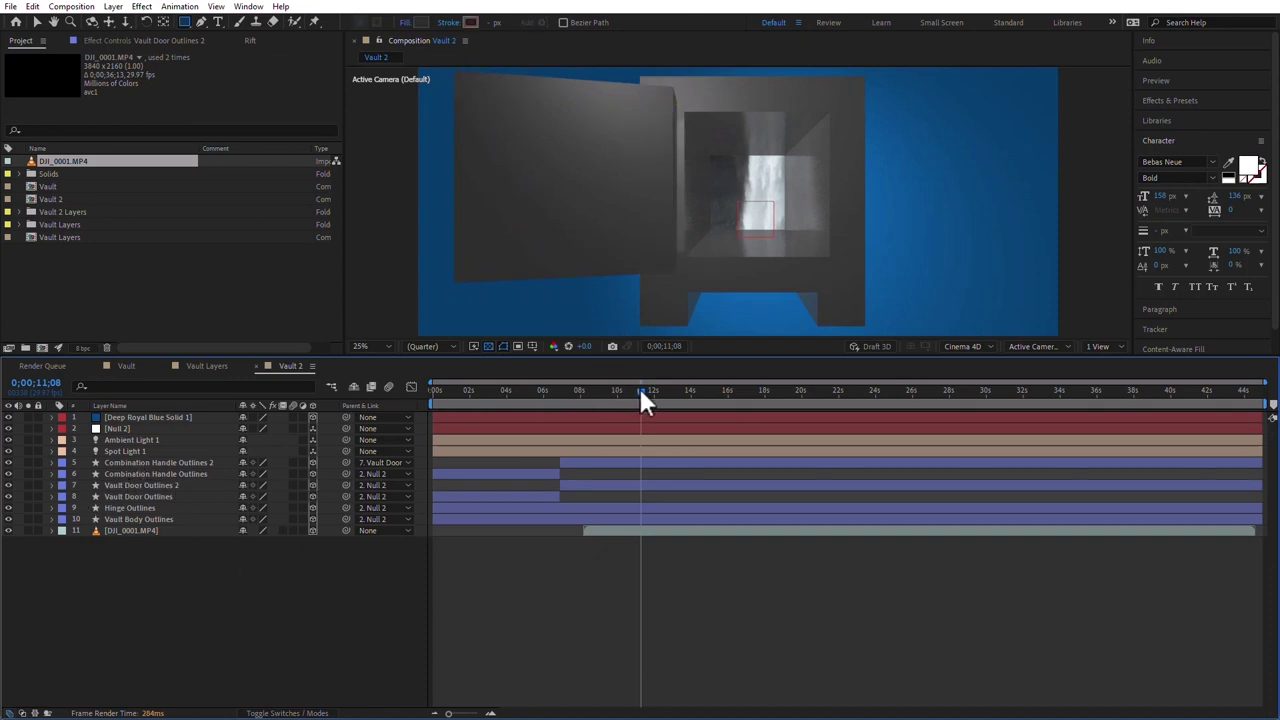
- Add a Position keyframe to Null 2 at 0;00;10;14, keeping its current position
left_click(128, 429)
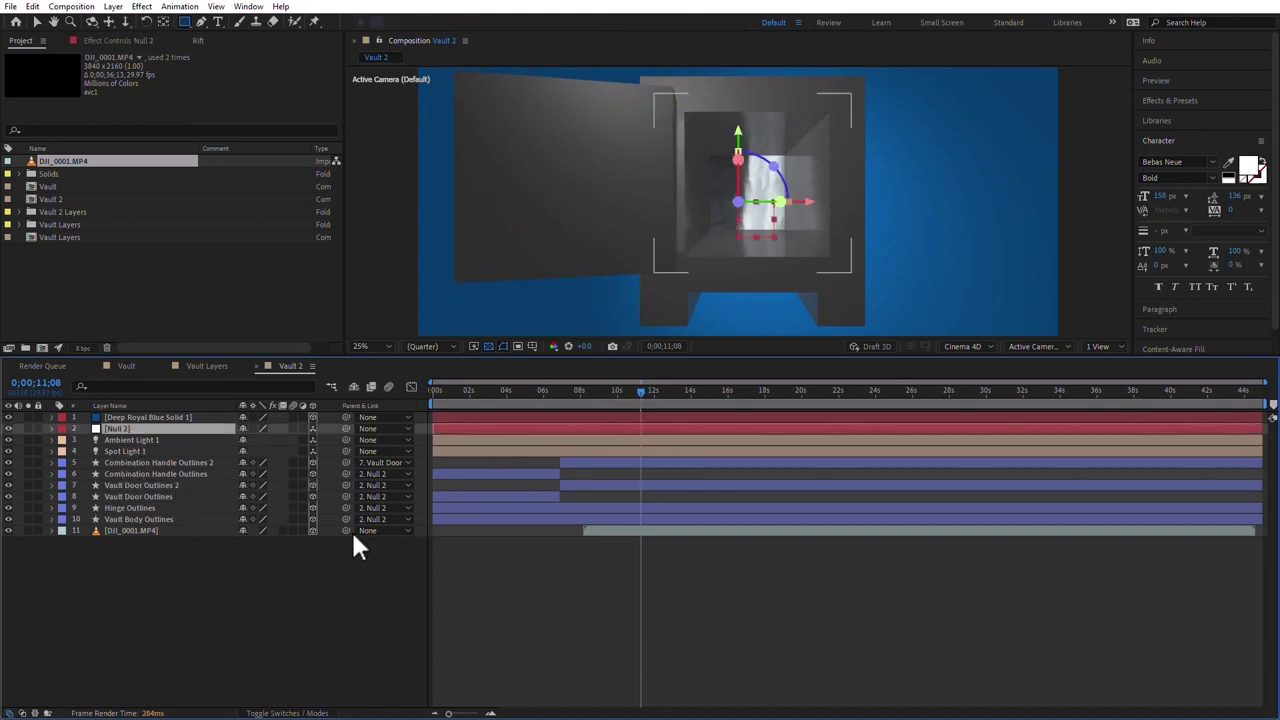
key("s")
key("p")
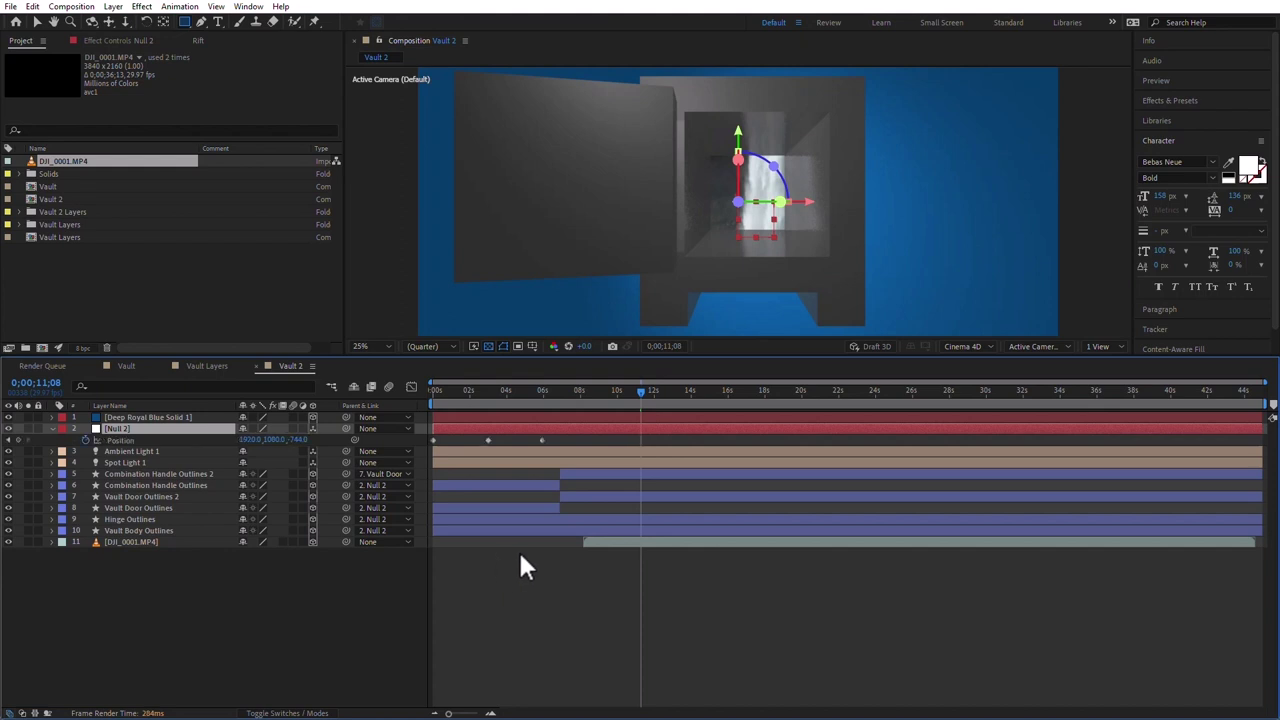
mouse_move(630, 390)
left_mouse_down()
mouse_move(578, 395)
mouse_move(626, 404)
left_mouse_up()
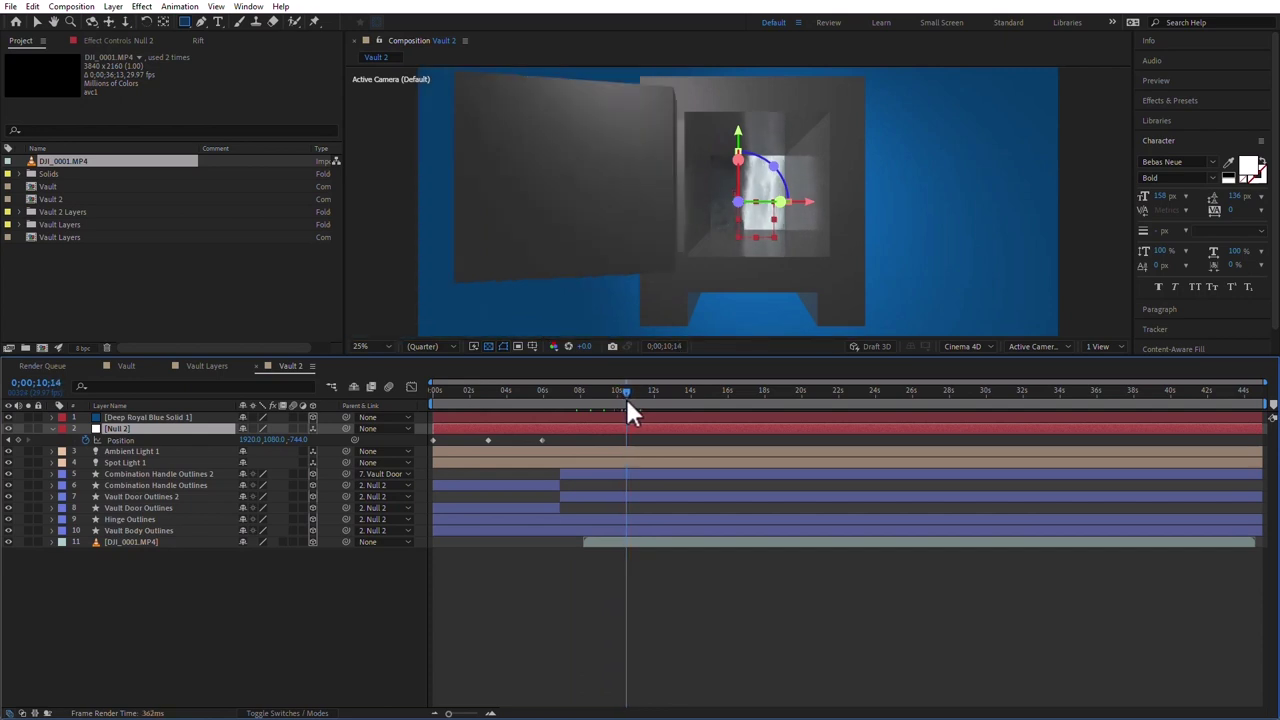
left_click(17, 440)
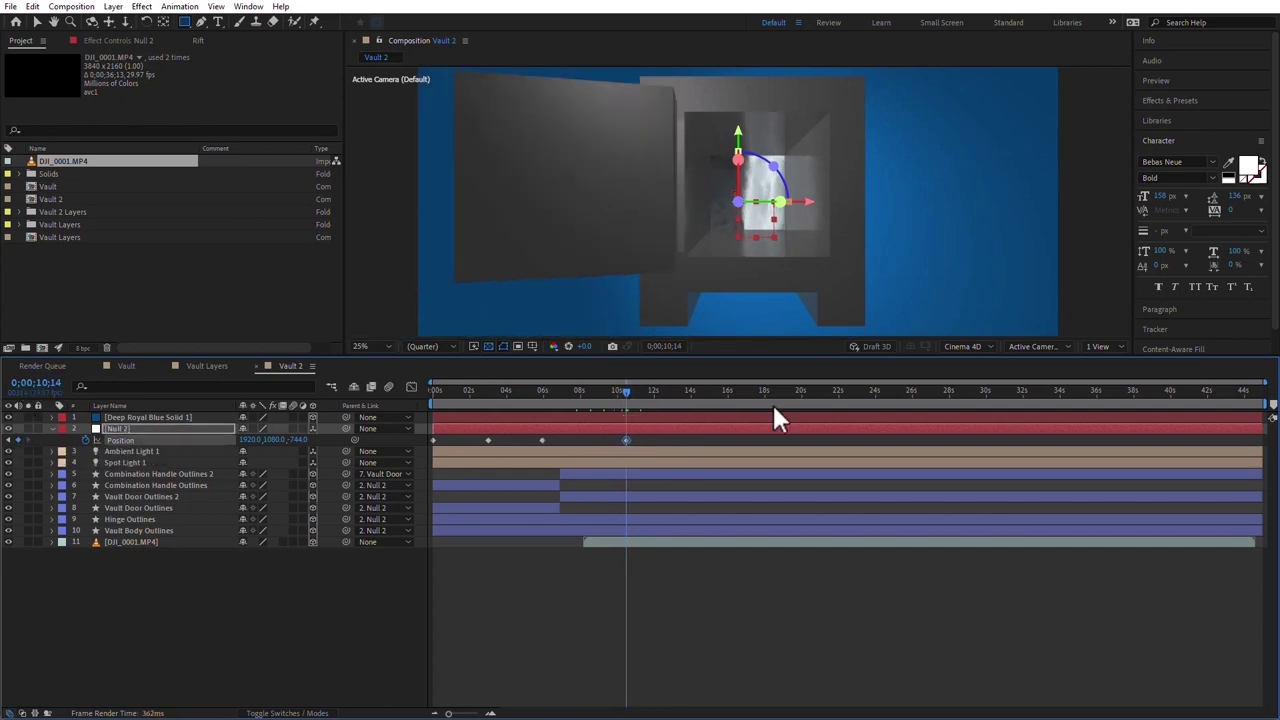
- Keyframe Null 2's Z position at -1691 at 0;00;15;15 to bring the open vault closer to the camera
left_click(716, 394)
left_click_drag(298, 440, 6, 477)
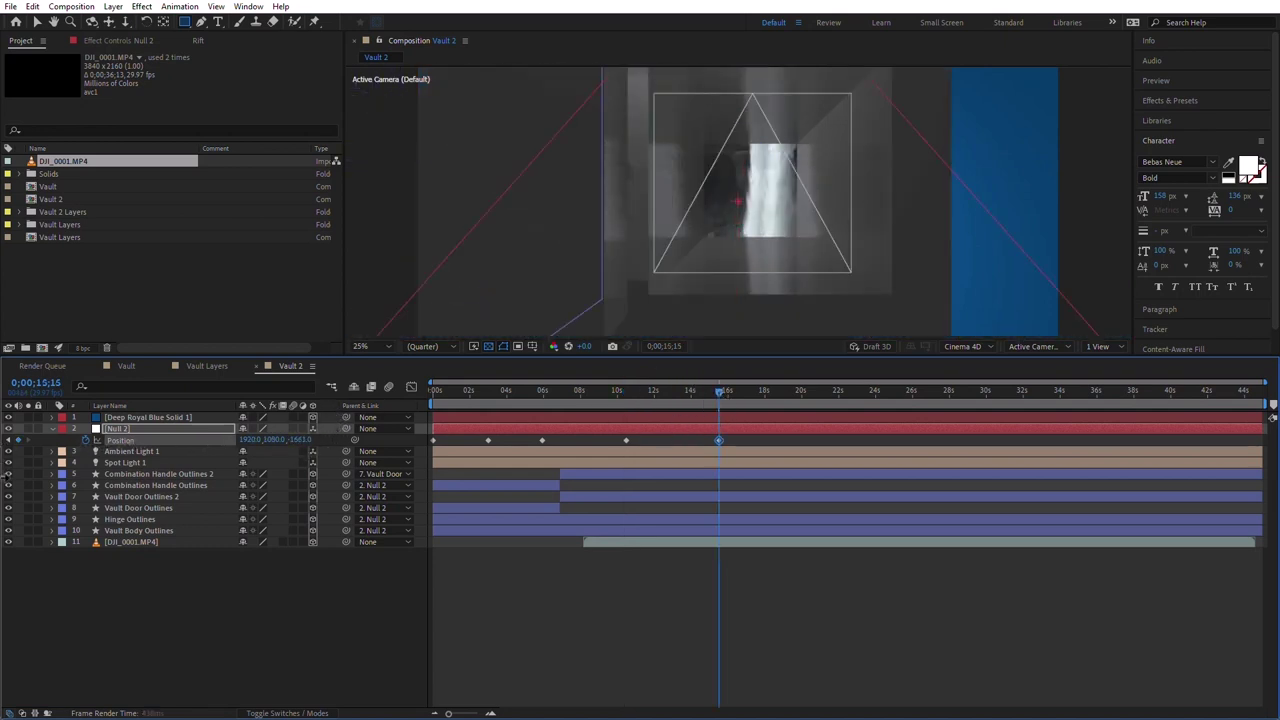
scroll(811, 249, "down", 5)
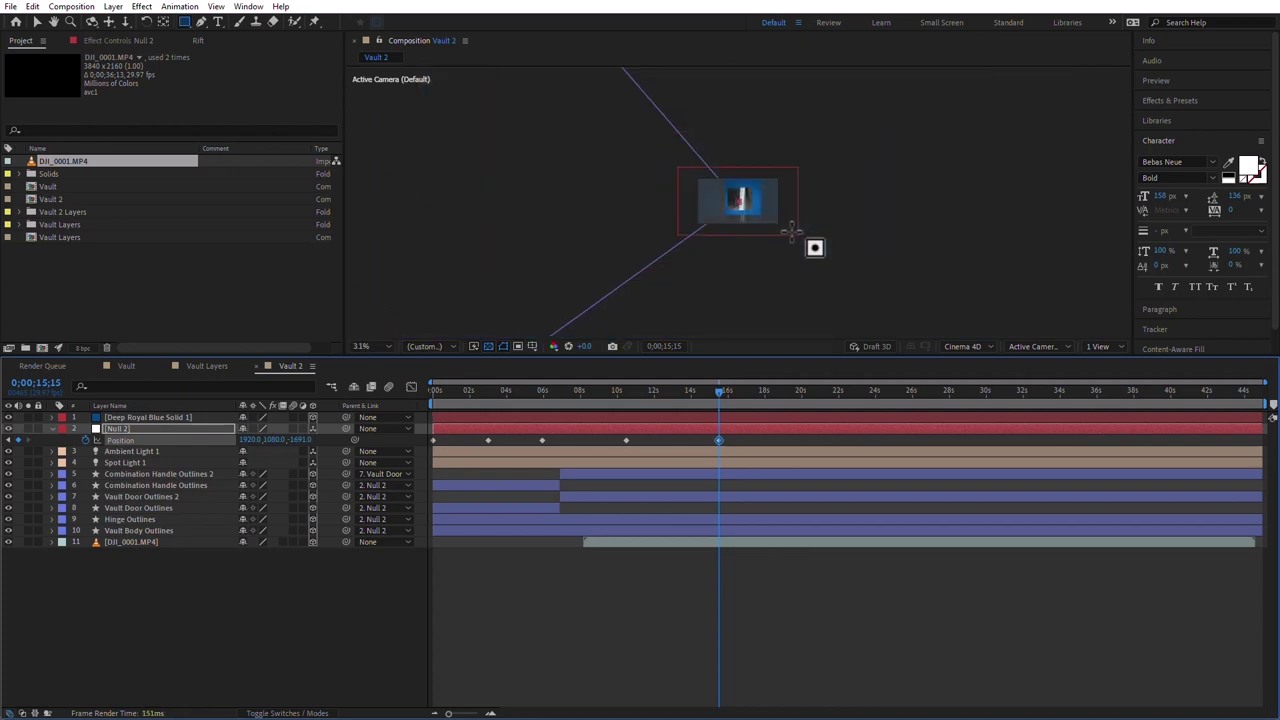
- Set Null 2's Z position to -1907 at 0;00;15;15 so the view ends deeper inside the vault
scroll(790, 232, "up", 3)
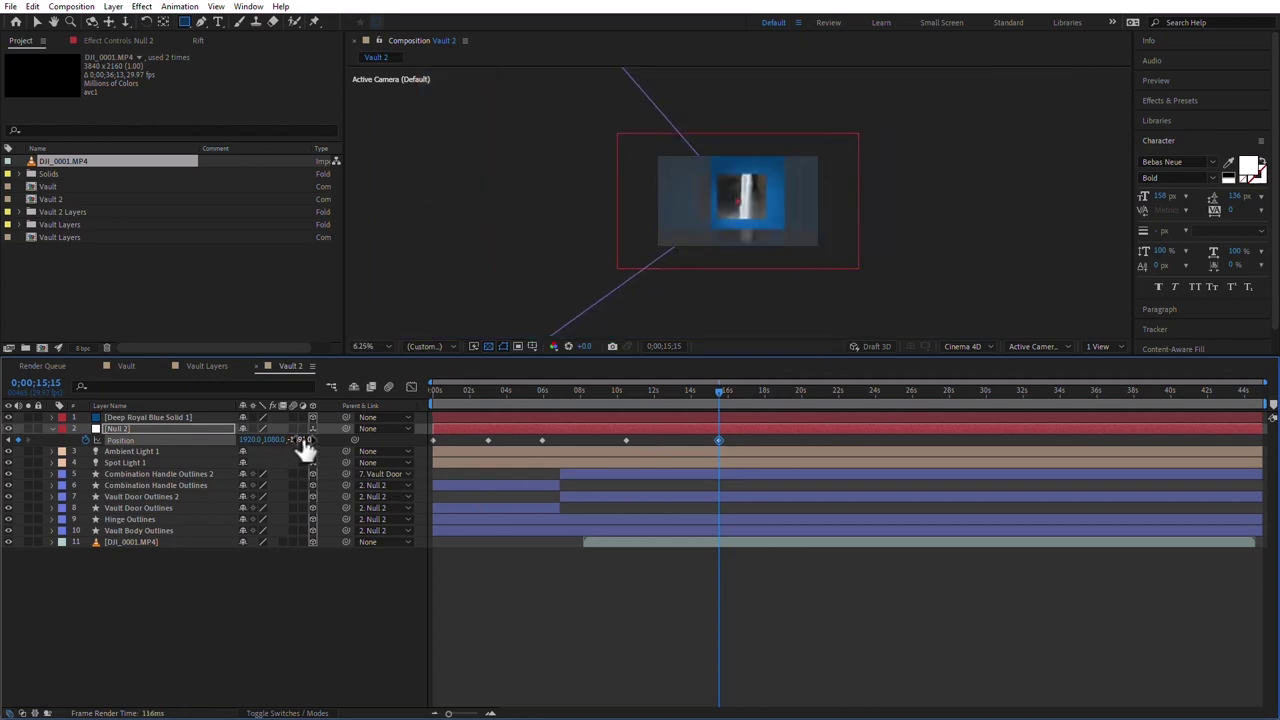
left_click_drag(306, 443, 200, 443)
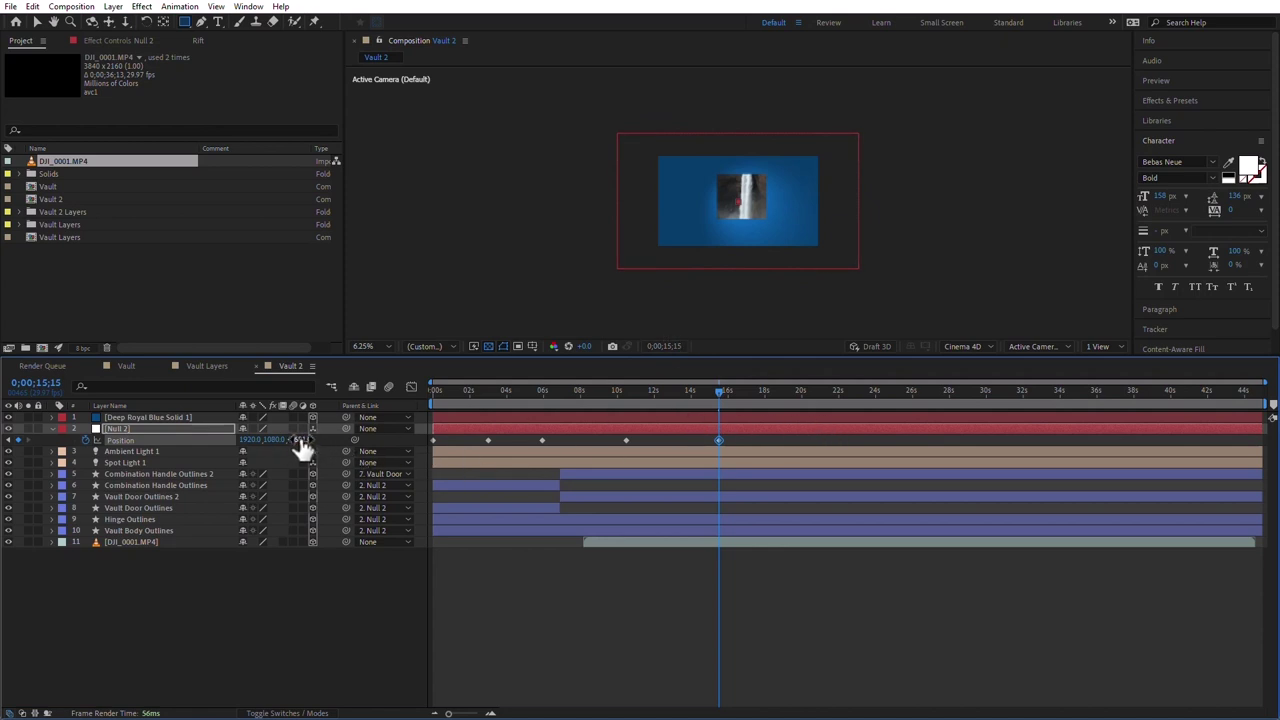
left_click_drag(393, 432, 355, 445)
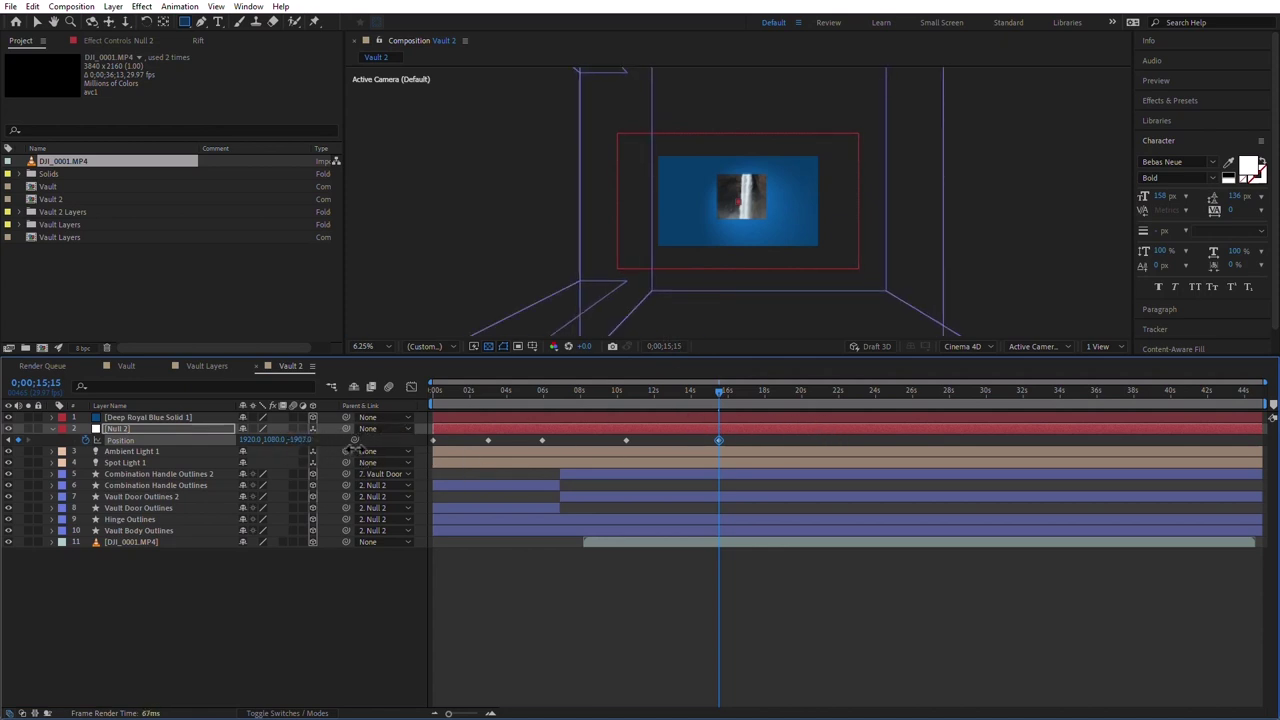
- Preview the move into the vault from 0;00;08;01 and shift Null 2's last Position keyframe to 0;00;12;28
left_click(588, 648)
left_click(580, 405)
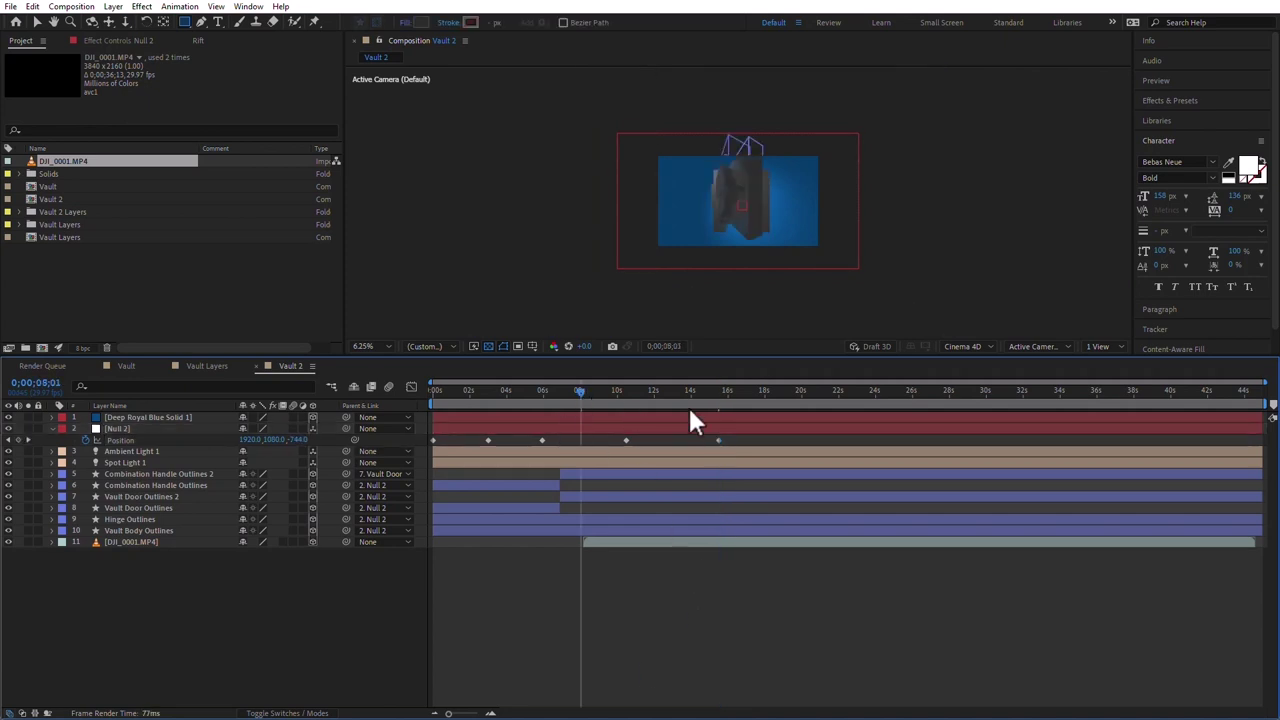
key("space")
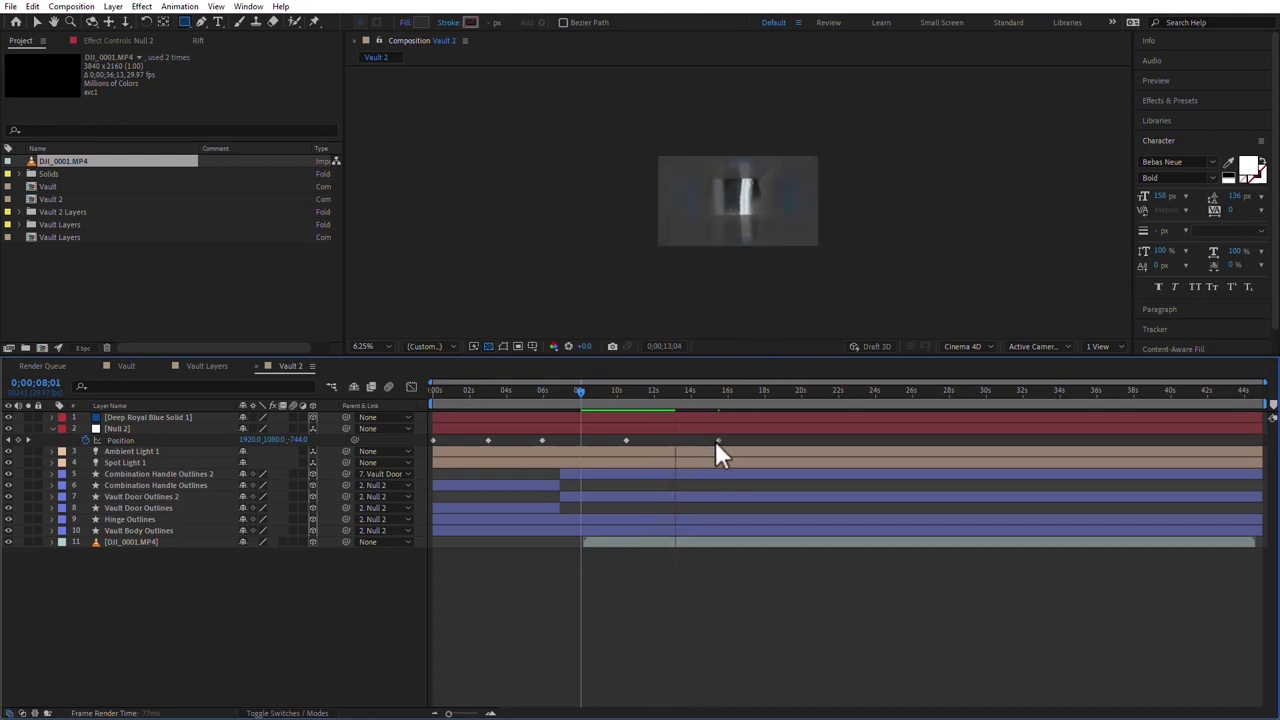
key("space")
left_click_drag(719, 440, 672, 446)
left_click_drag(622, 383, 673, 381)
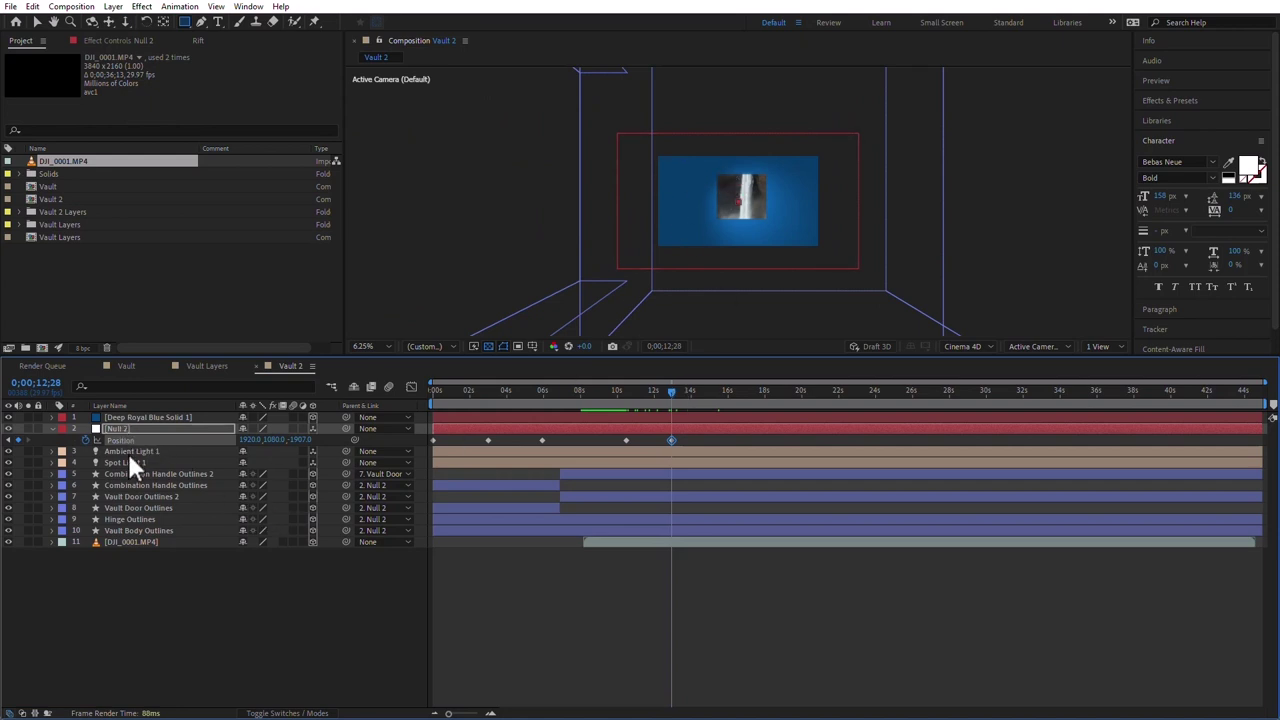
- Reveal the DJI_0001.MP4 layer's mask and add a Mask Path keyframe at Null 2's fourth Position keyframe
left_click(128, 540)
key("m")
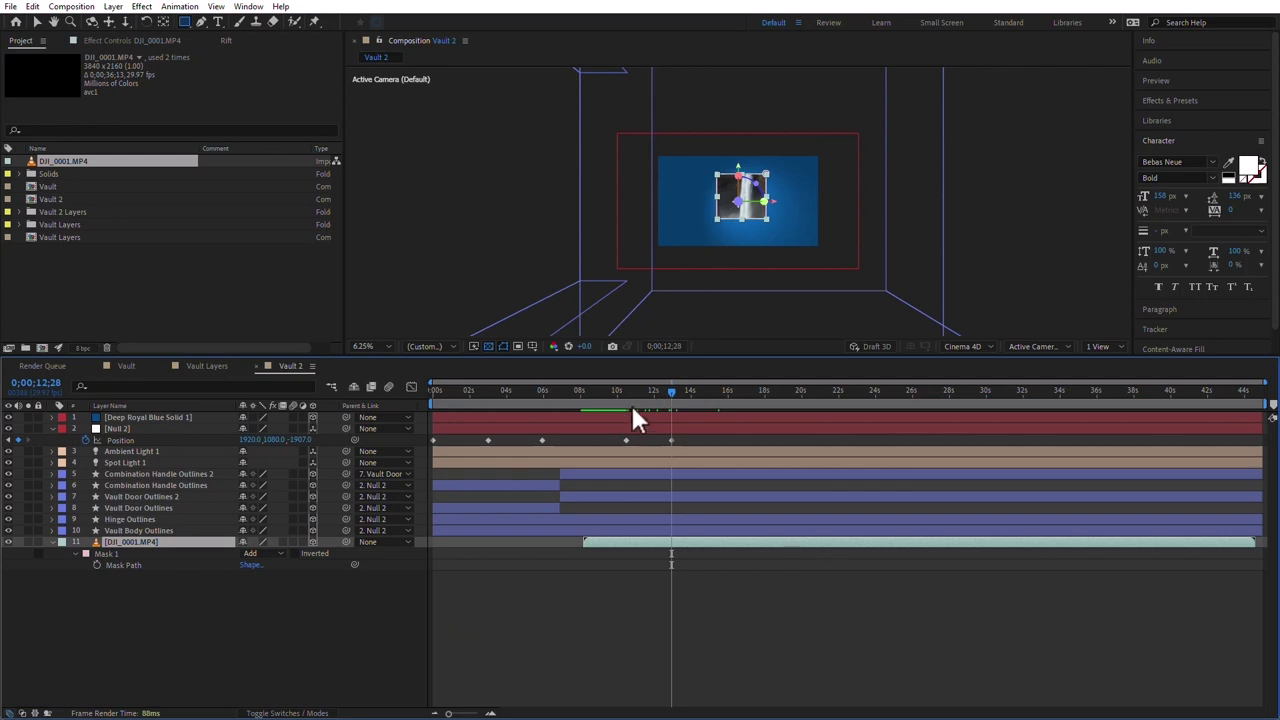
left_click_drag(636, 404, 670, 400)
left_click(96, 565)
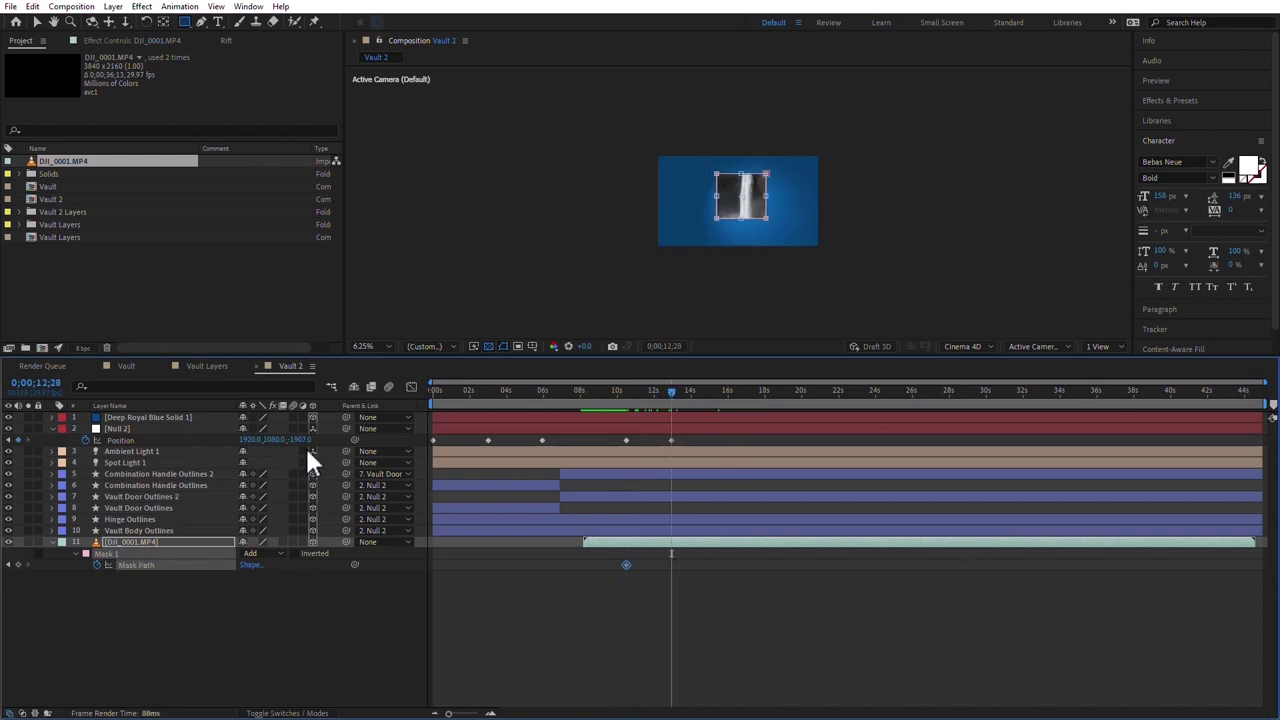
- Enlarge Mask 1 at 0;00;12;28 beyond the frame edges so the footage fills the whole composition
key("v")
left_click_drag(768, 173, 818, 153)
left_click_drag(713, 186, 646, 186)
left_click_drag(730, 218, 735, 266)
- Preview the Vault 2 animation from the start through the move into the footage
left_click(636, 390)
left_click_drag(636, 390, 340, 422)
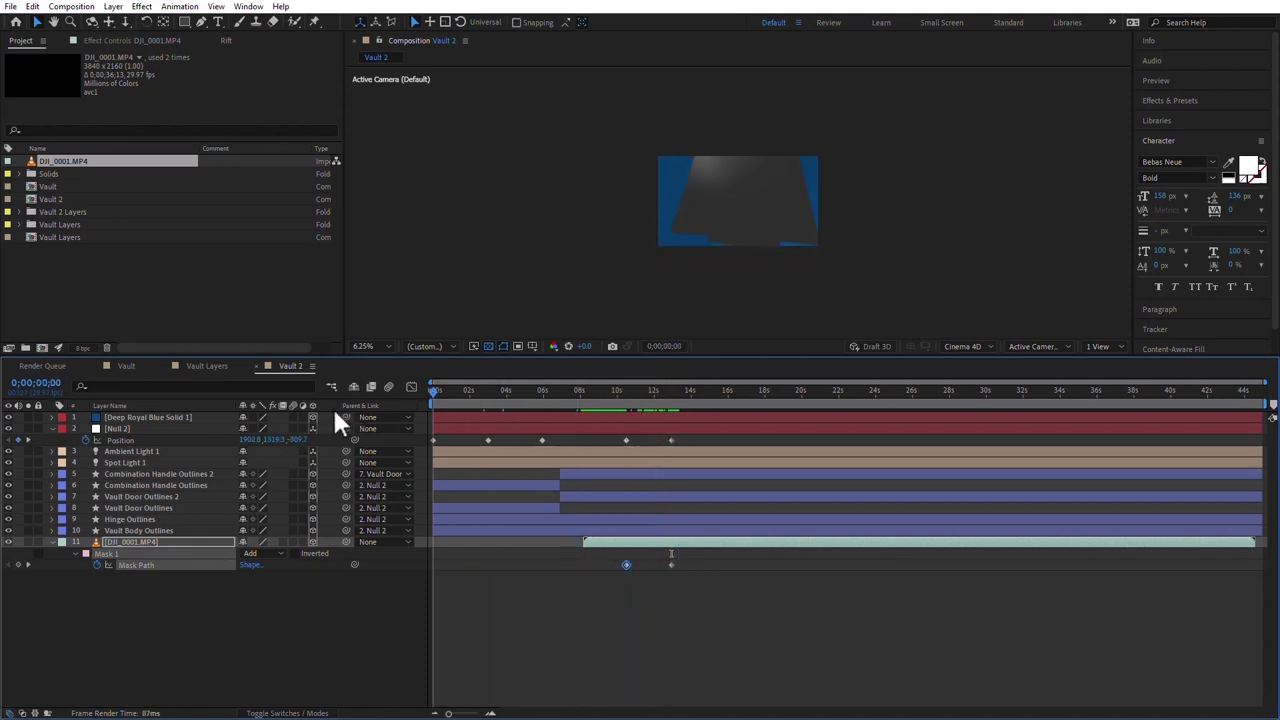
left_click(697, 672)
key("space")
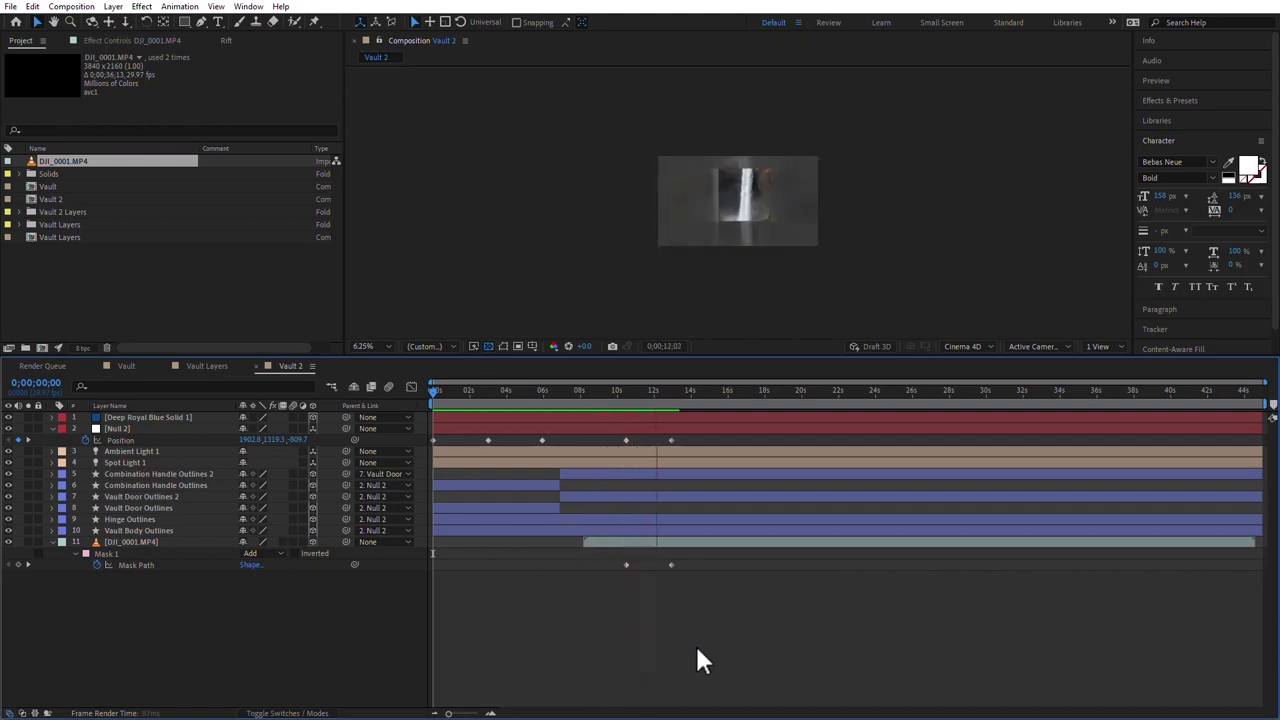
key("space")
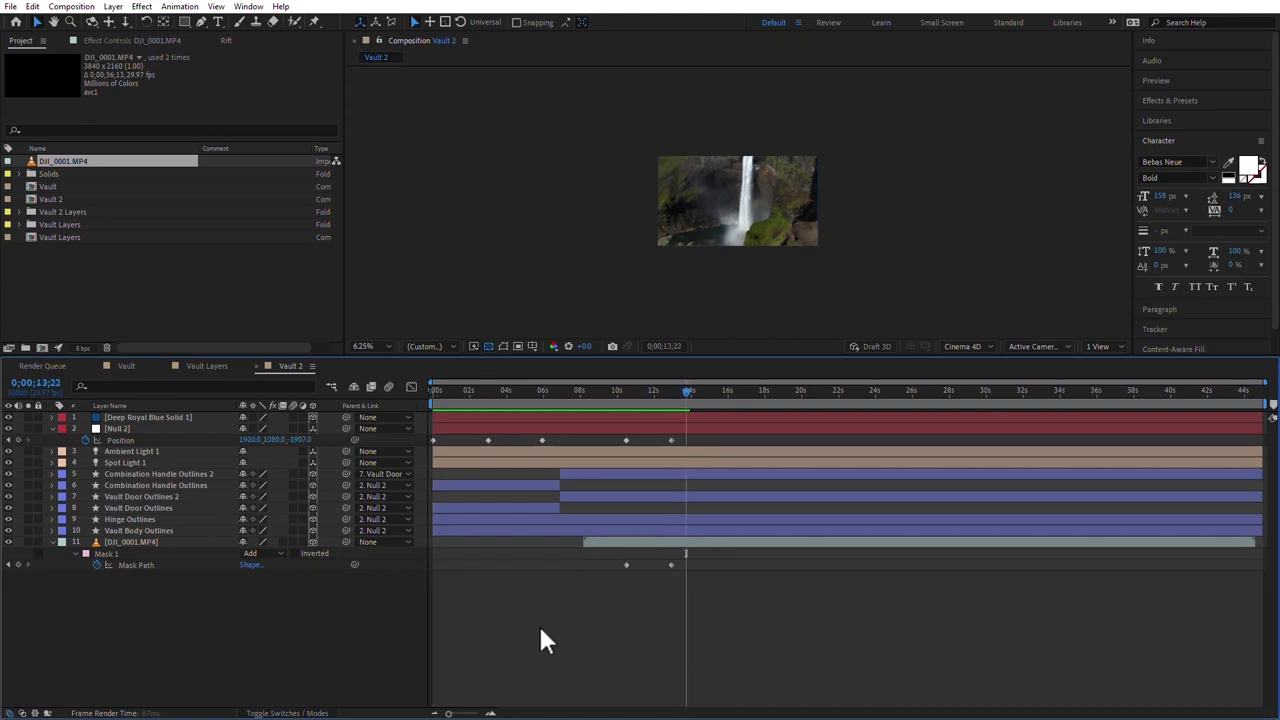
- Set the Extrusion Depth of Vault Body Outlines to 1000 and preview the opening door from 0;00;08;04
left_click(139, 530)
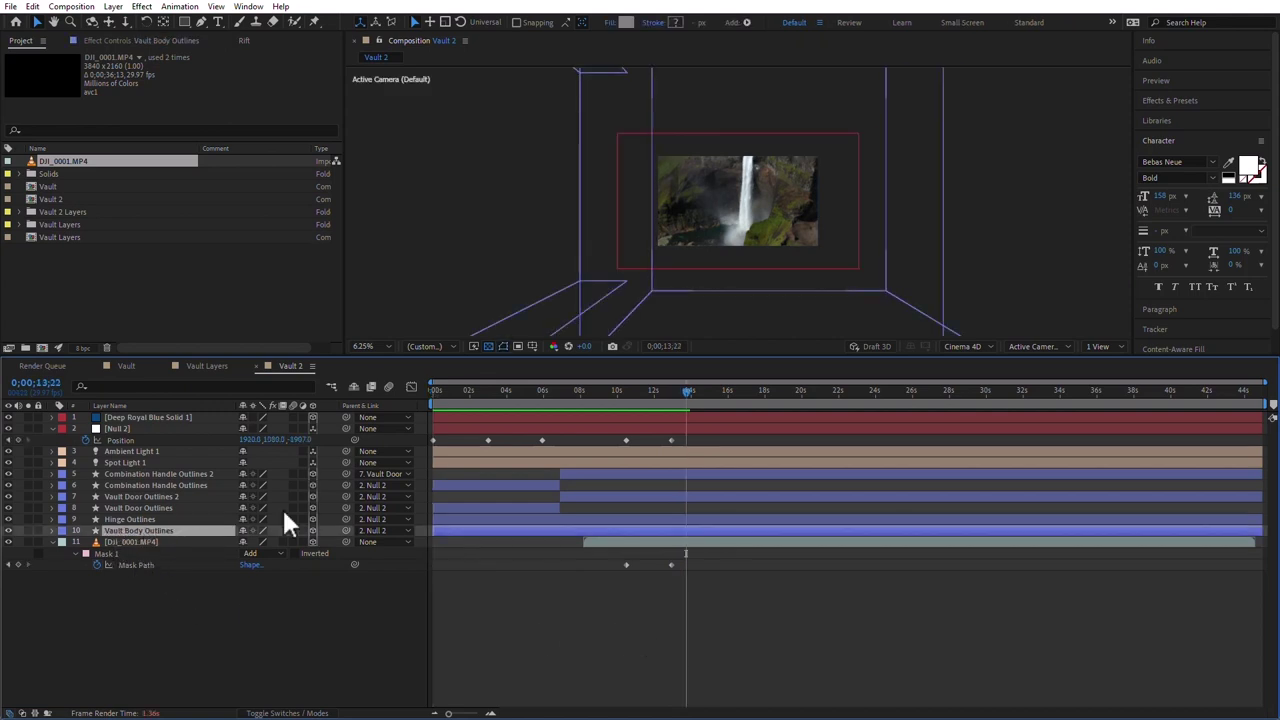
left_click(52, 530)
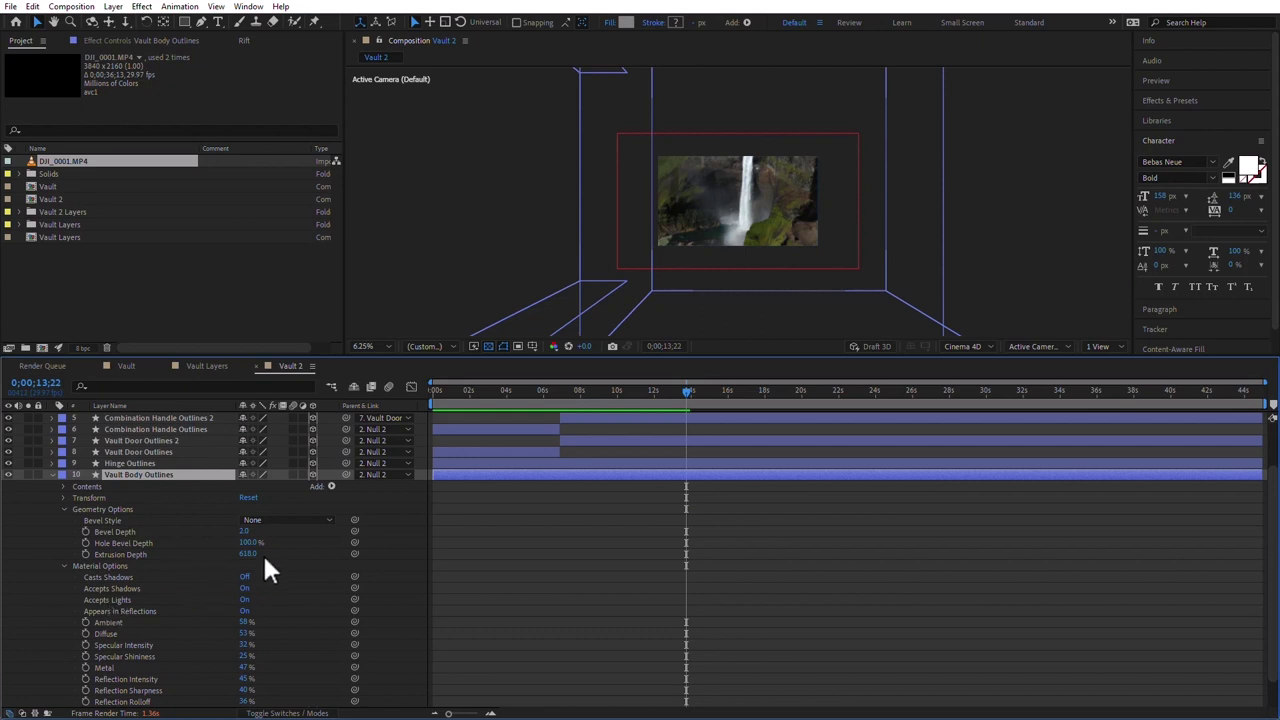
left_click_drag(249, 556, 212, 552)
left_click(584, 390)
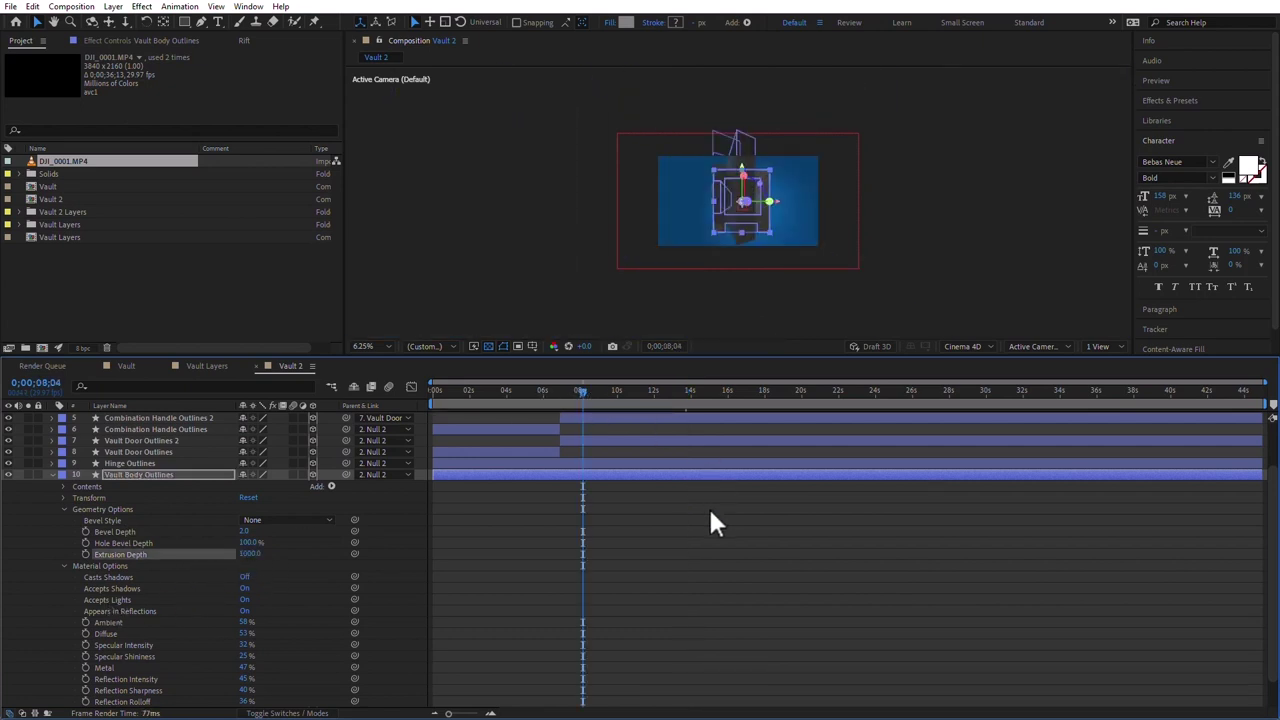
key("space")
key("space")
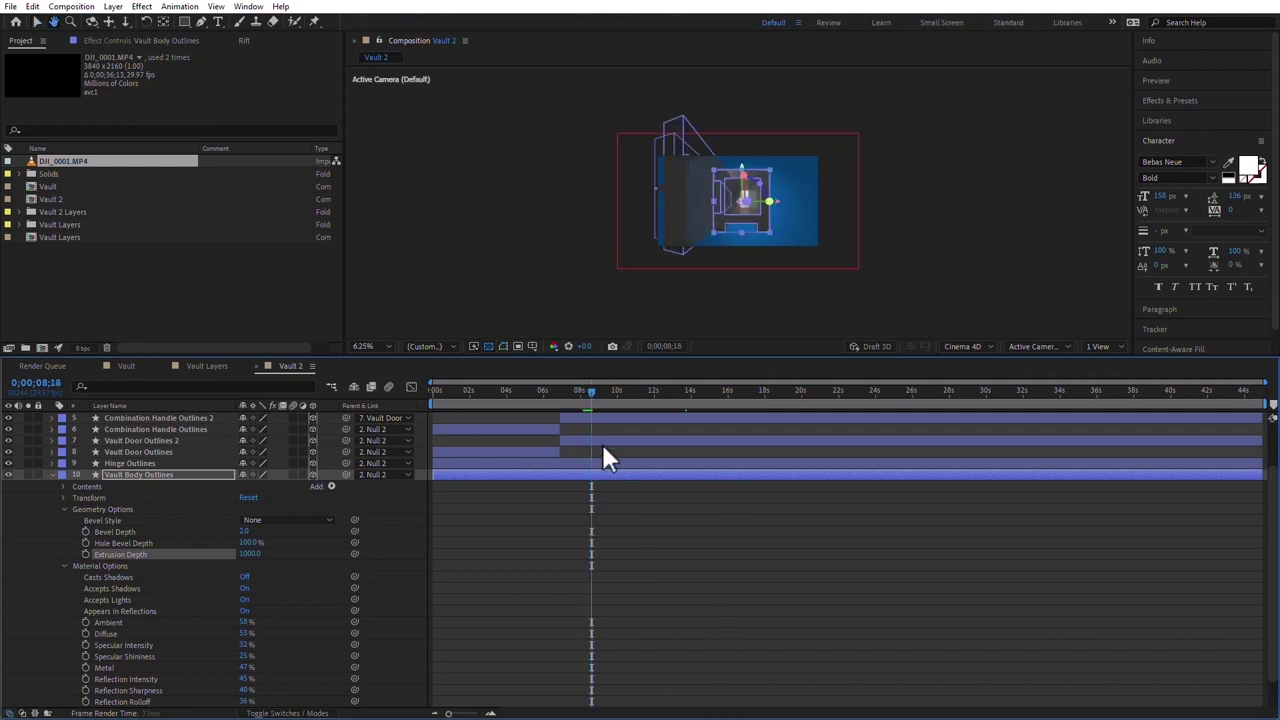
- Set the Extrusion Depth of Vault Body Outlines to 155, judging the vault interior at 0;00;11;25
left_click_drag(589, 396, 650, 396)
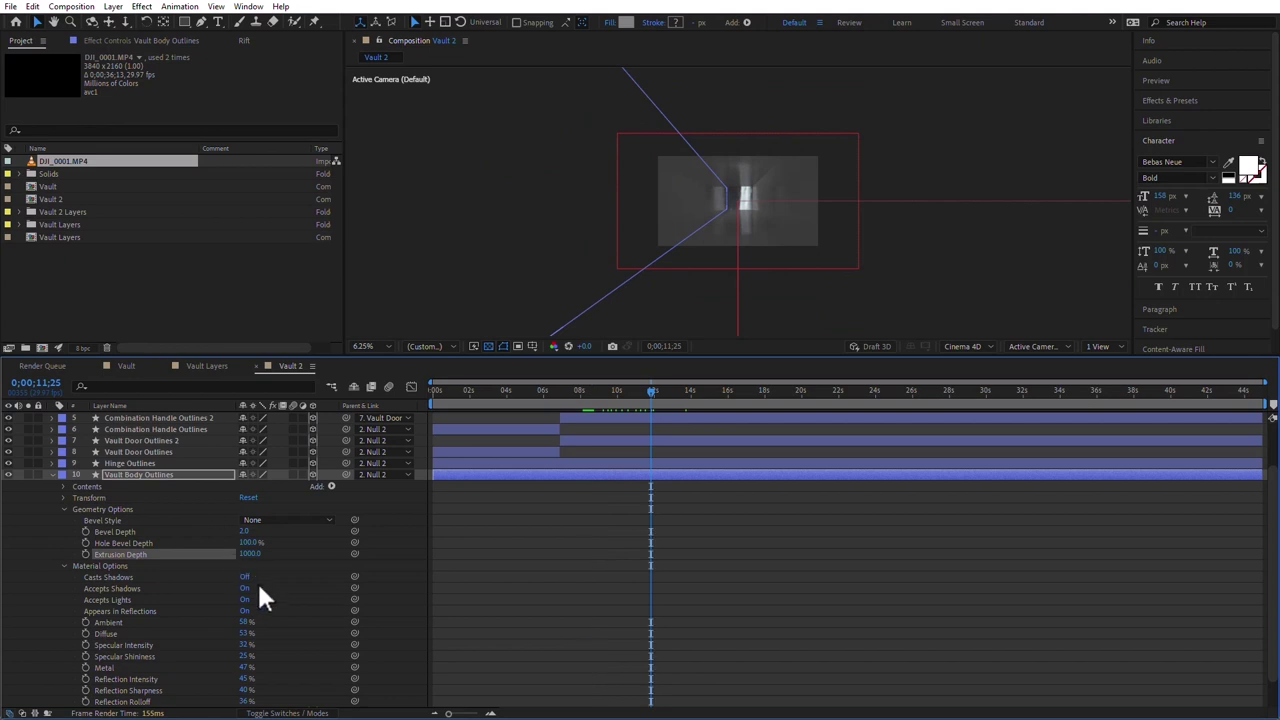
left_click(250, 554)
left_click_drag(190, 557, 78, 562)
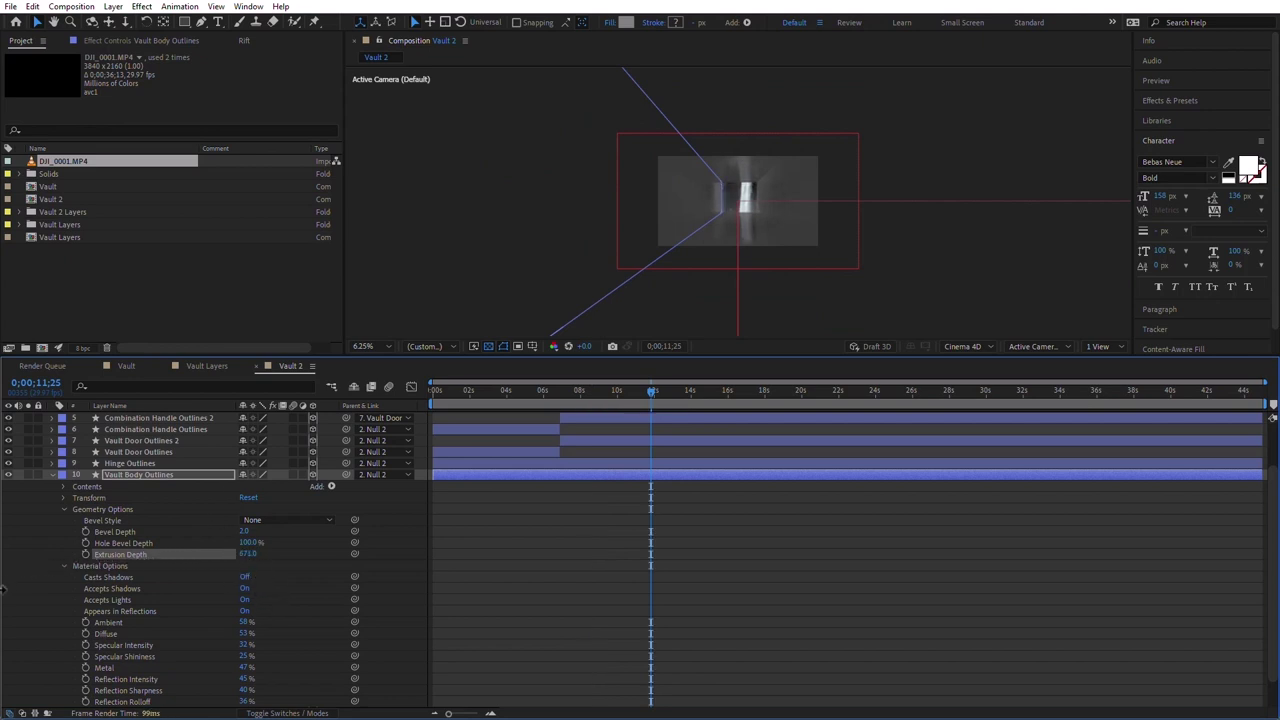
left_click_drag(3, 590, 3, 590)
left_click_drag(6, 644, 44, 638)
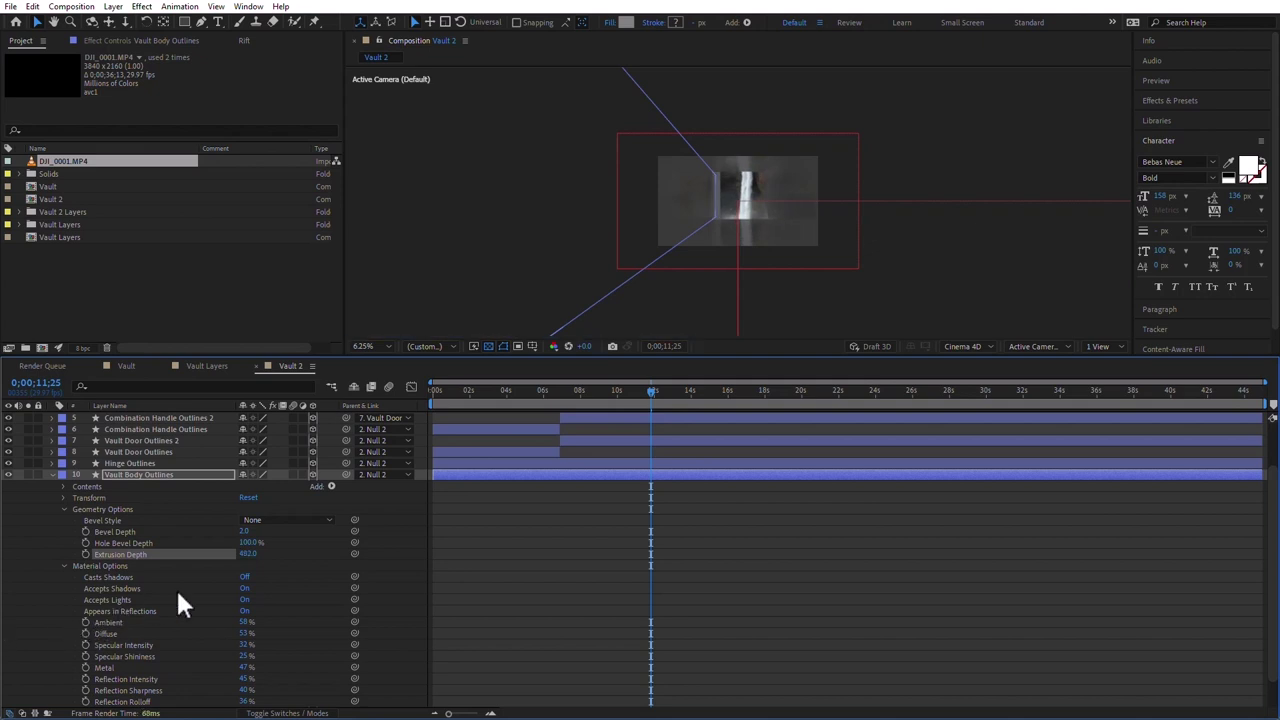
left_click_drag(255, 562, 66, 584)
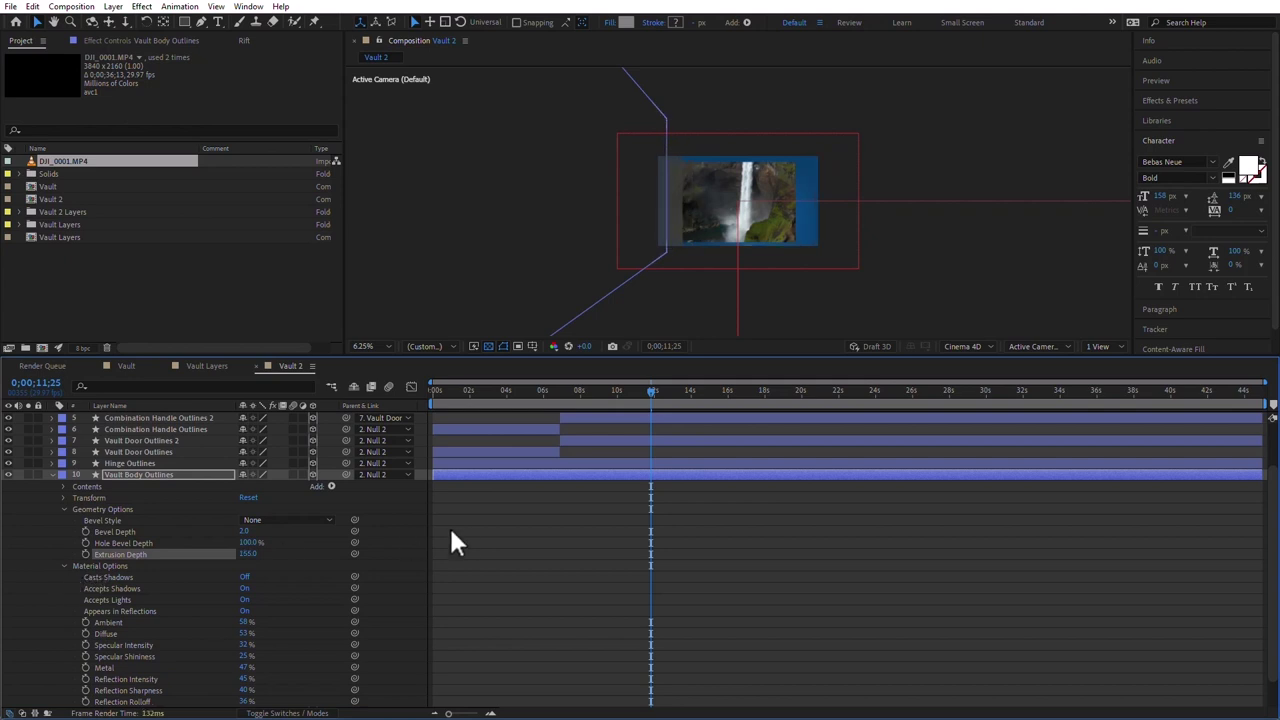
- Check the shallower vault body and the footage inside it from 0;00;08;13 through the move into the vault
left_click(598, 392)
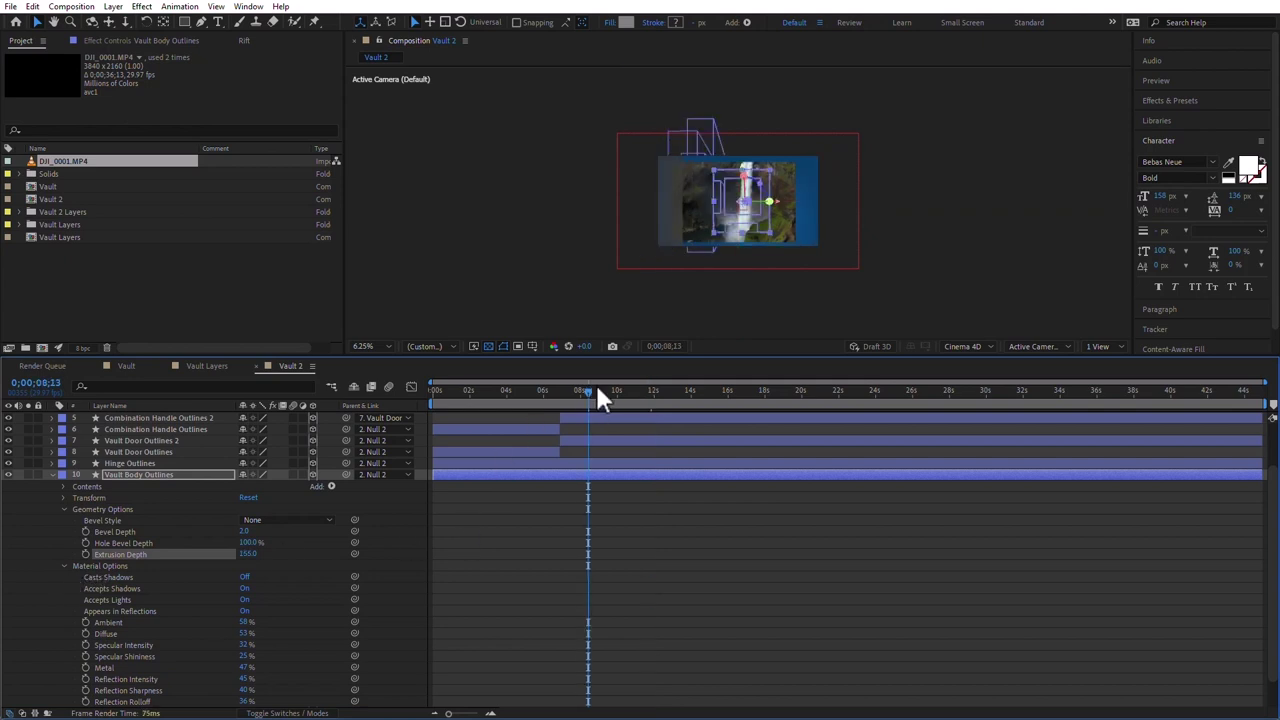
left_click(688, 528)
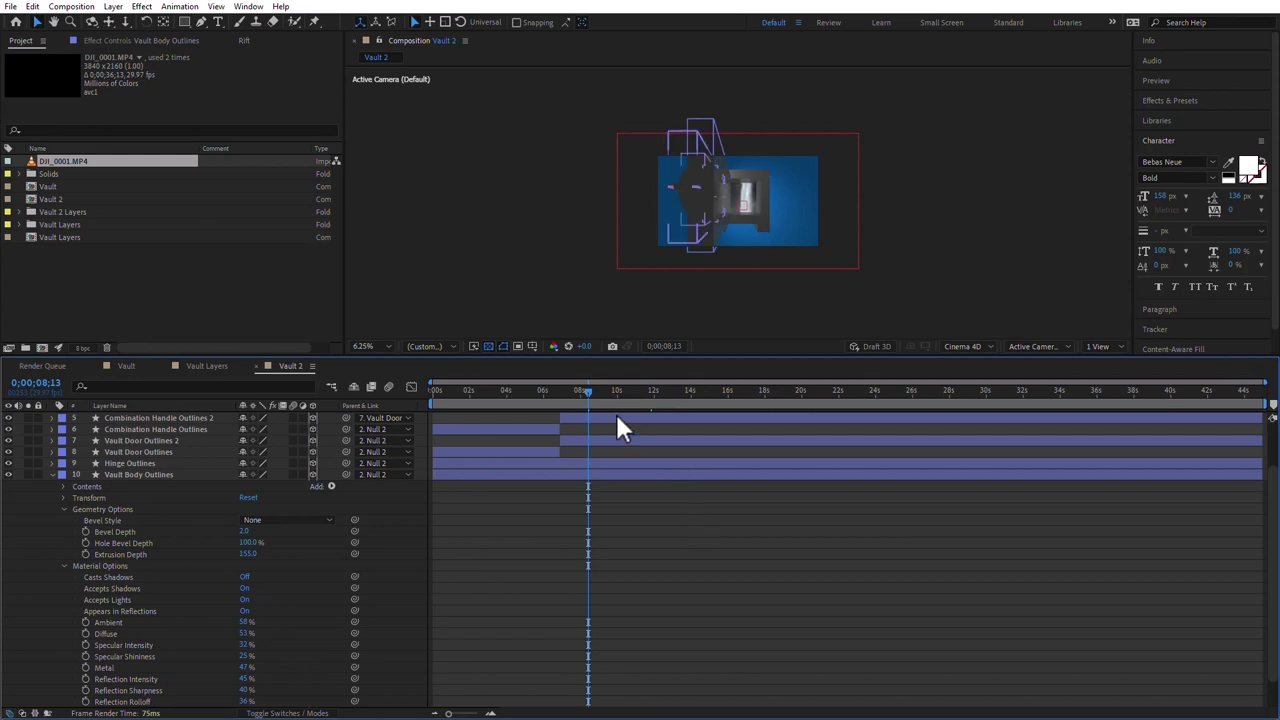
scroll(752, 239, "up", 2)
scroll(752, 239, "down", 1)
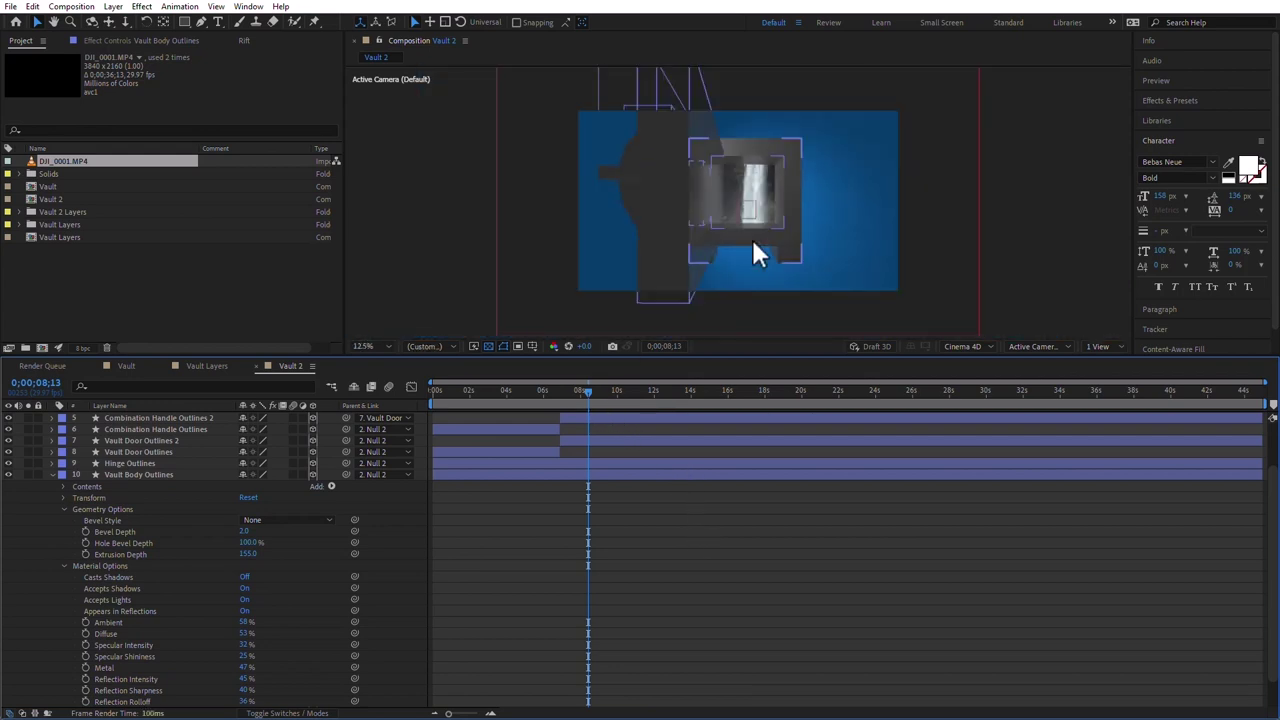
scroll(752, 239, "up", 1)
key("space")
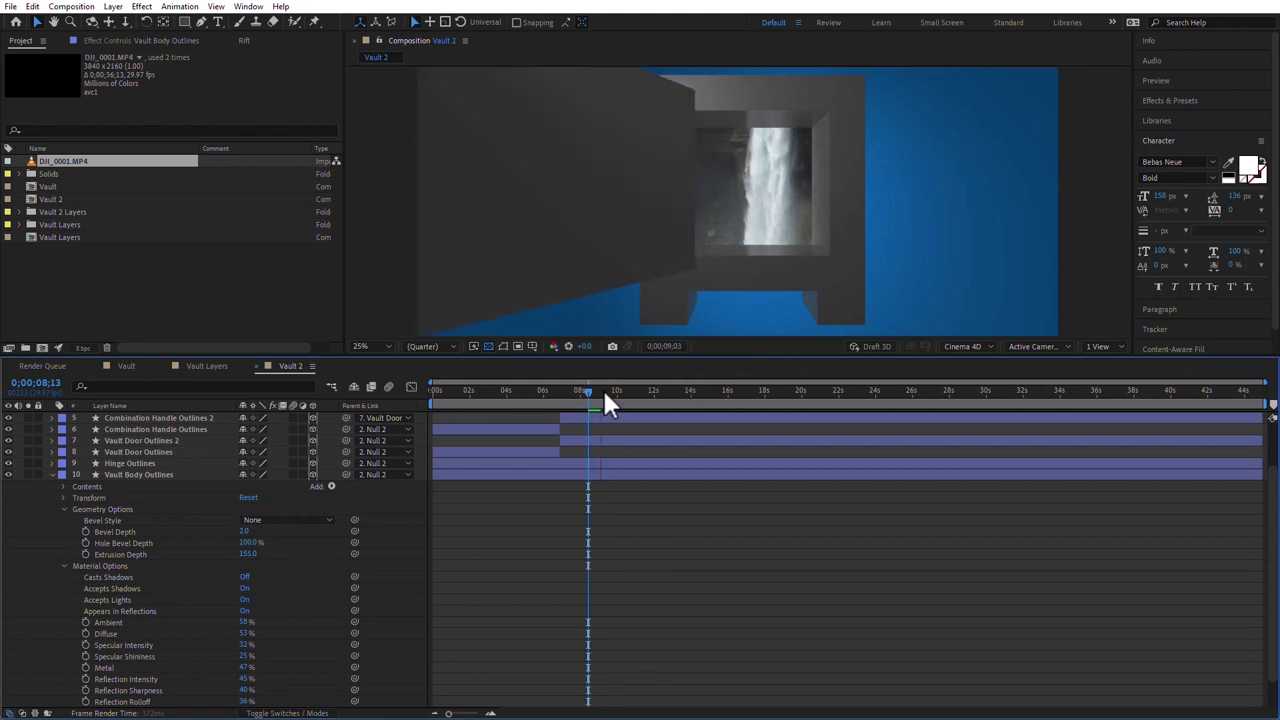
left_click_drag(606, 403, 656, 400)
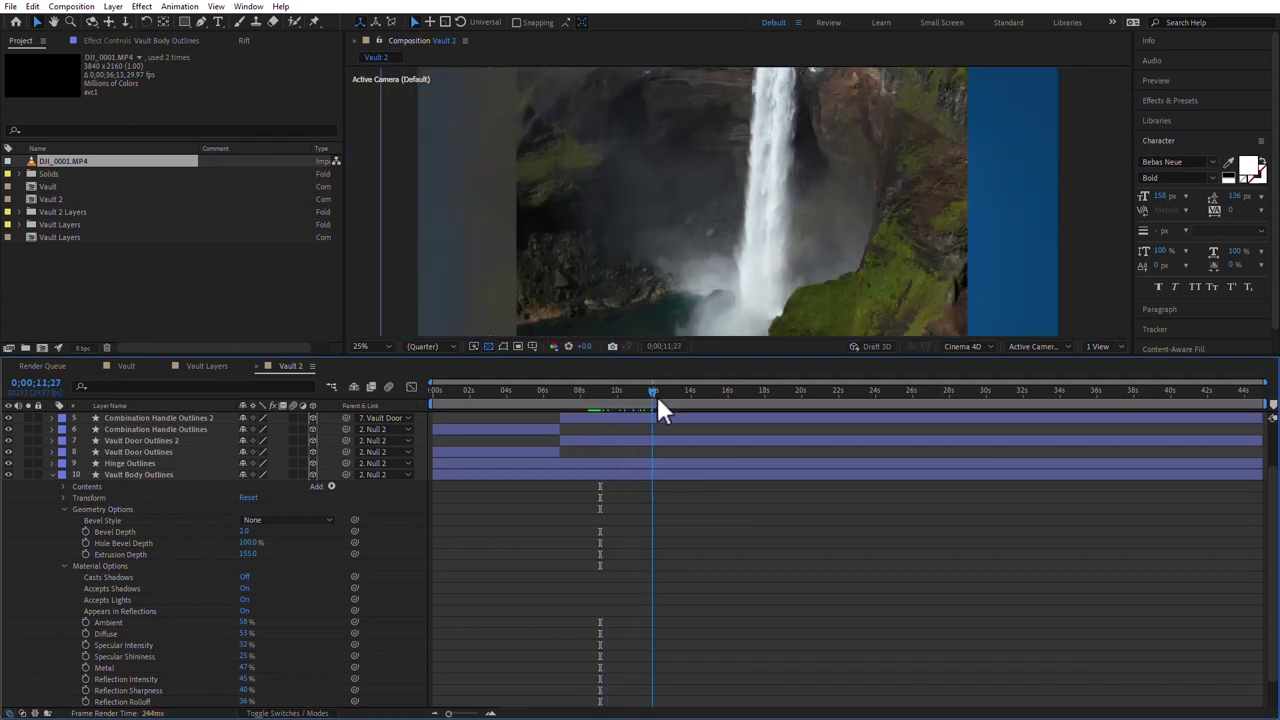
key("comma")
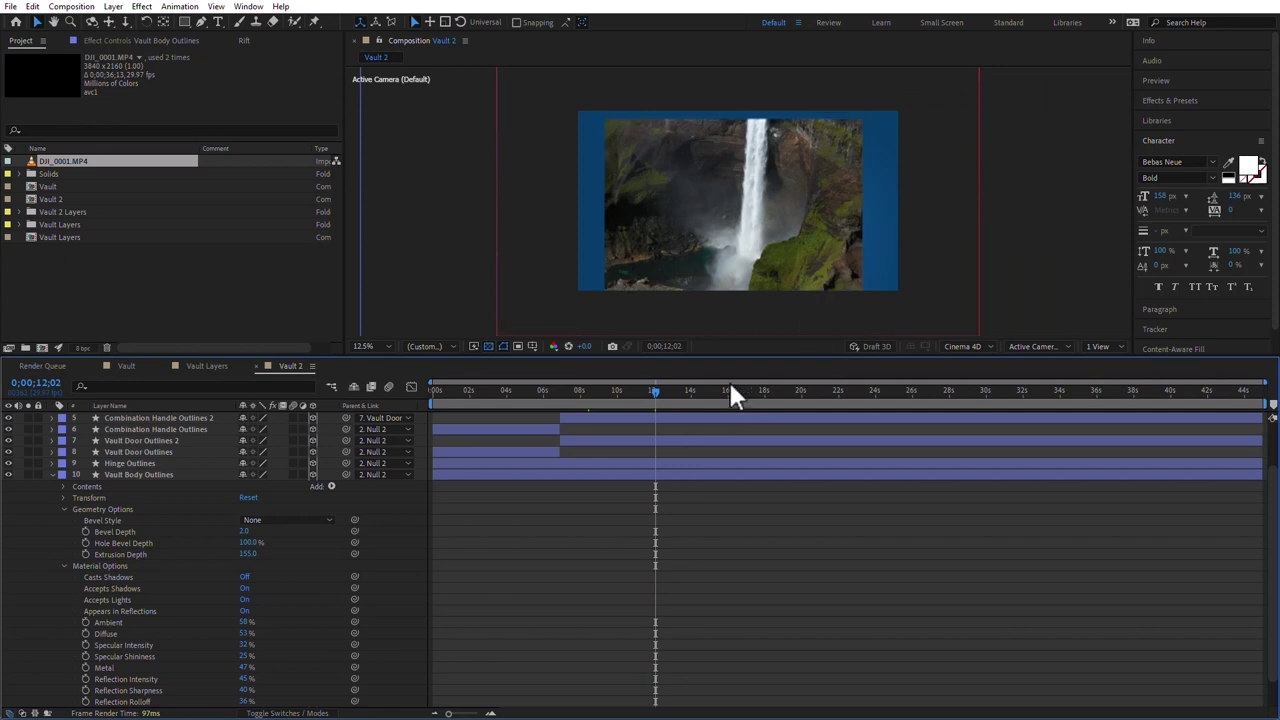
left_click_drag(643, 398, 640, 401)
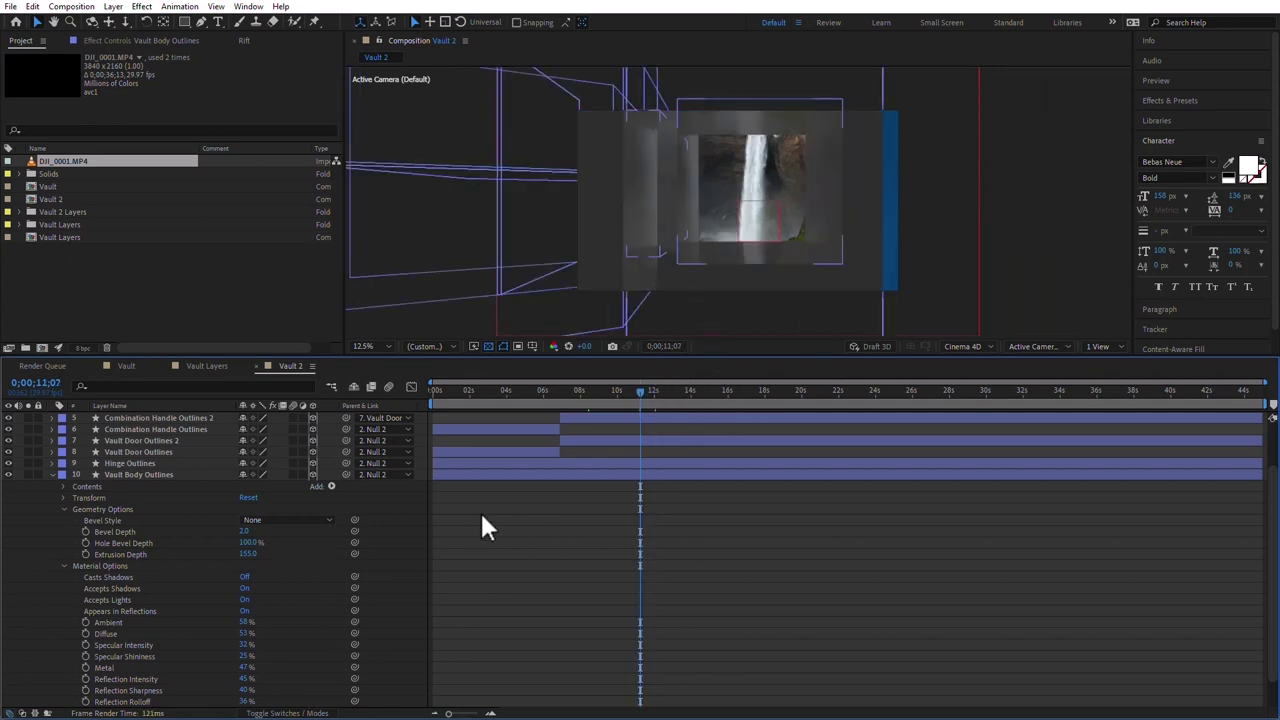
- Collapse Vault Body Outlines and keyframe DJI_0001.MP4's Mask 1 at 0;00;11;13 with its upper and right edges extended outward
left_click(52, 474)
left_click(130, 553)
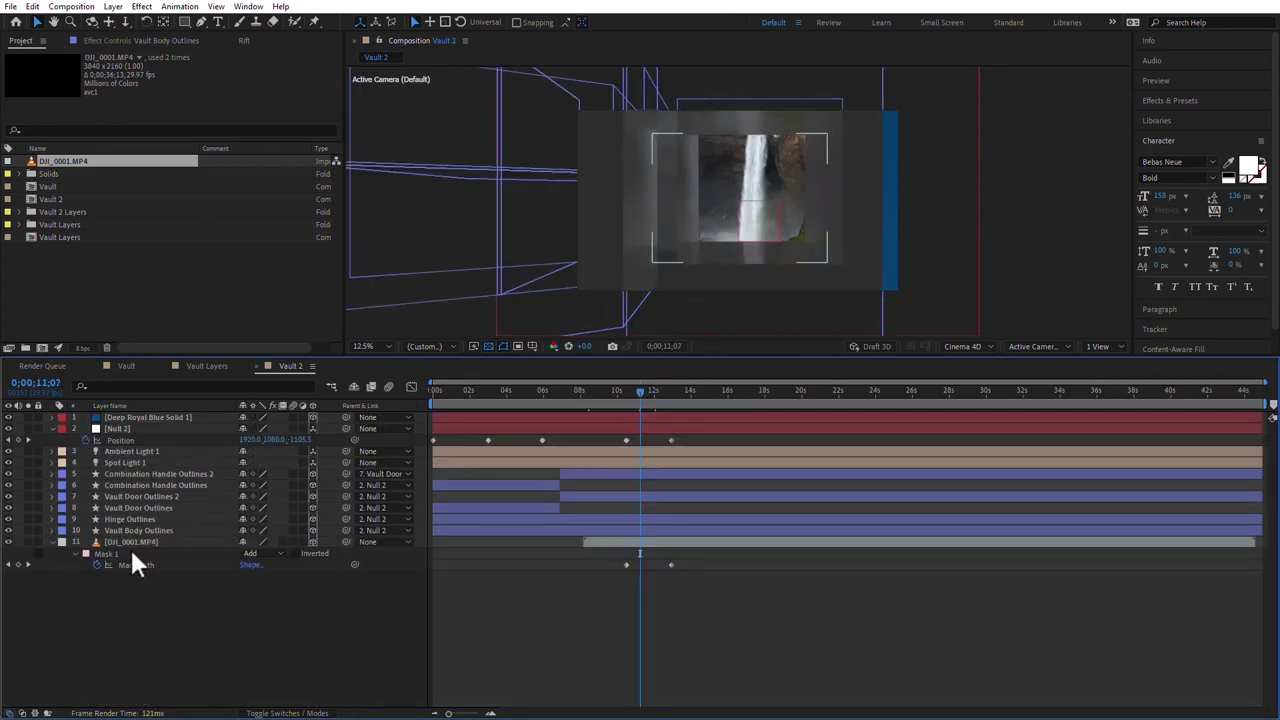
left_click(134, 541)
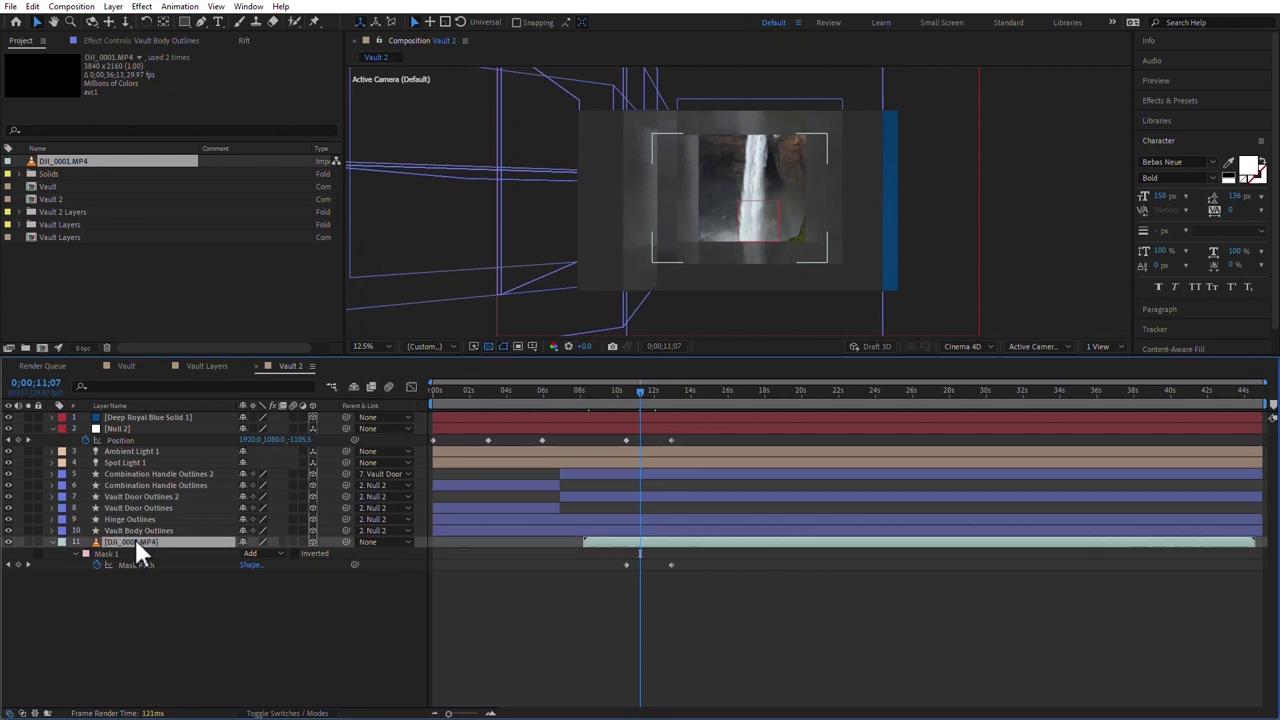
left_click(645, 398)
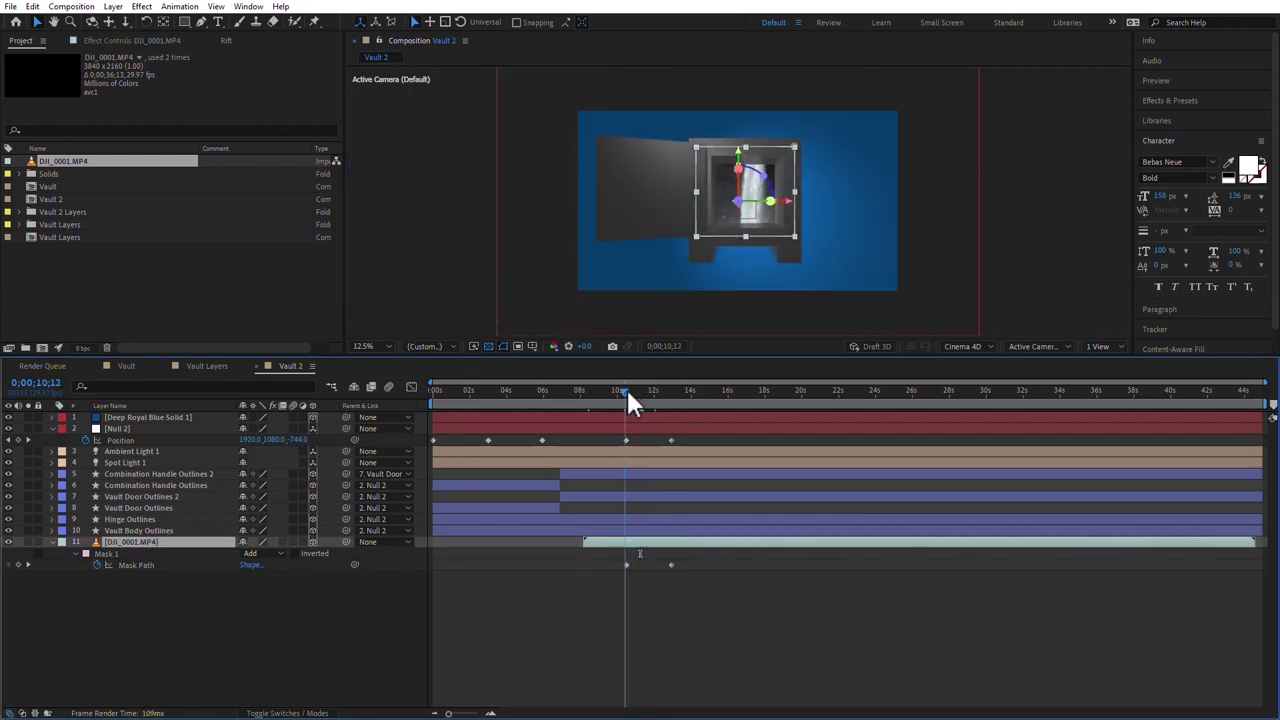
left_click_drag(628, 394, 644, 390)
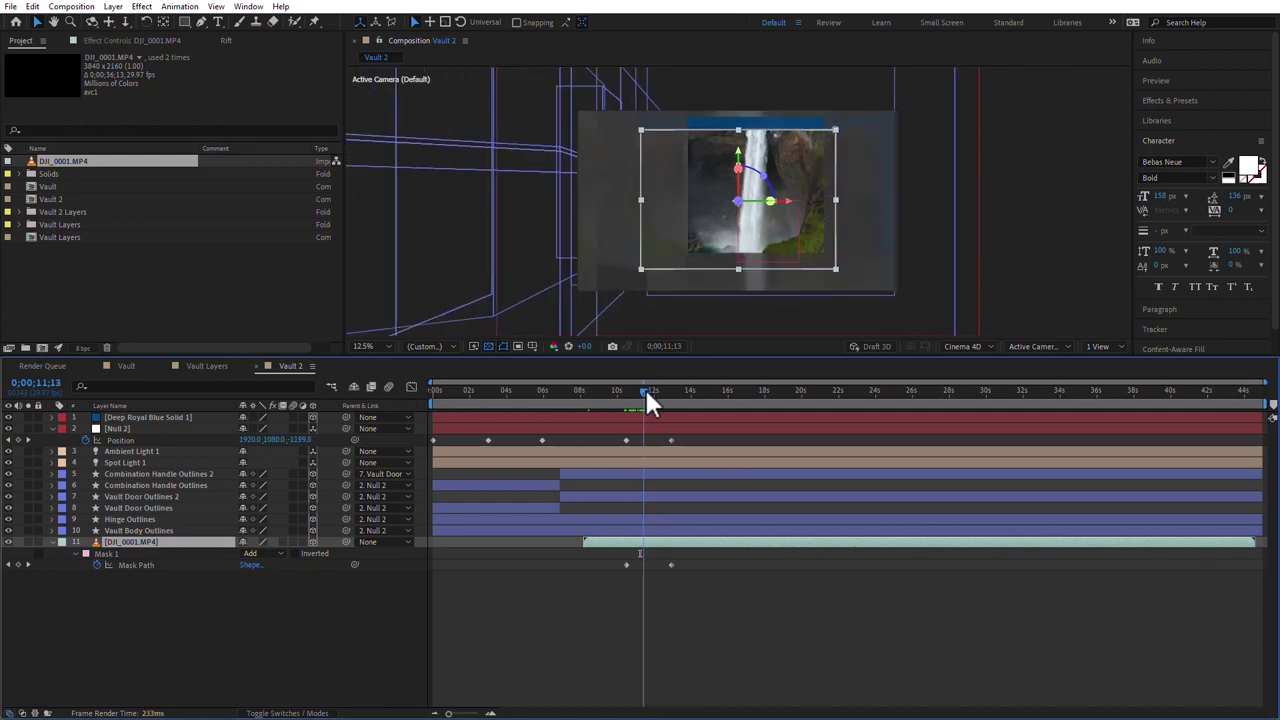
left_click(130, 553)
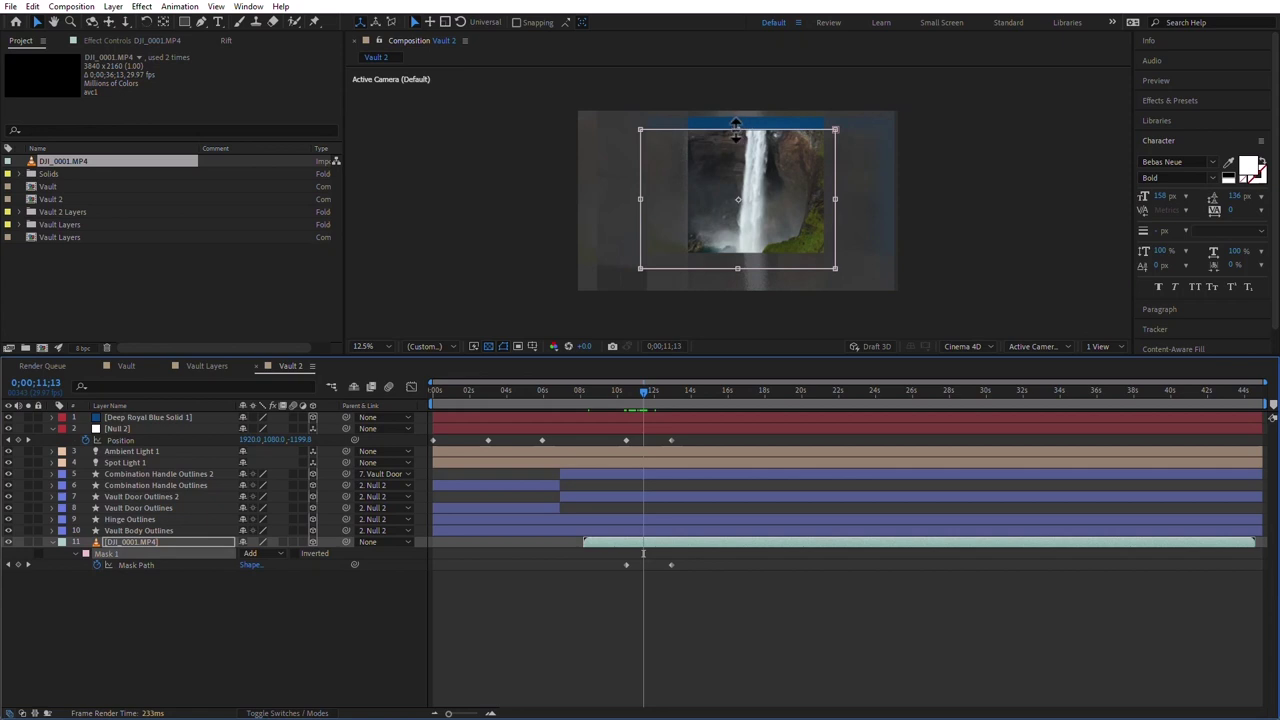
left_click_drag(736, 128, 740, 101)
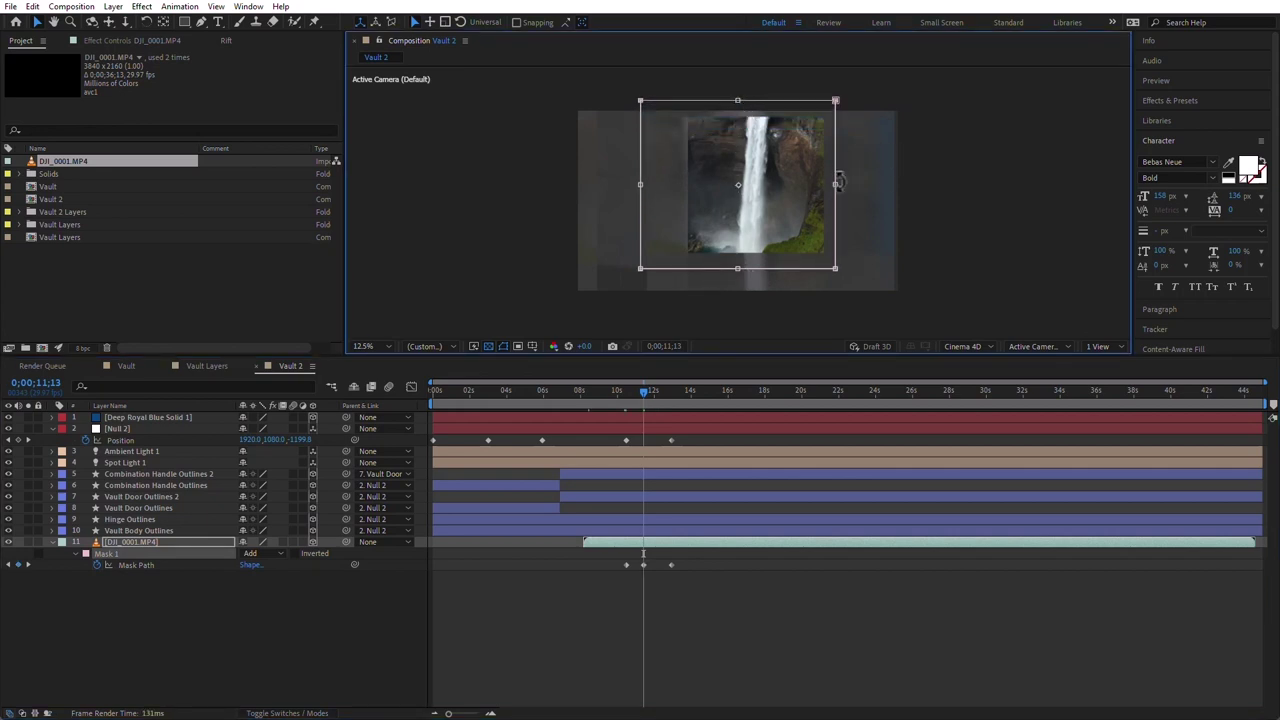
left_click_drag(838, 185, 858, 185)
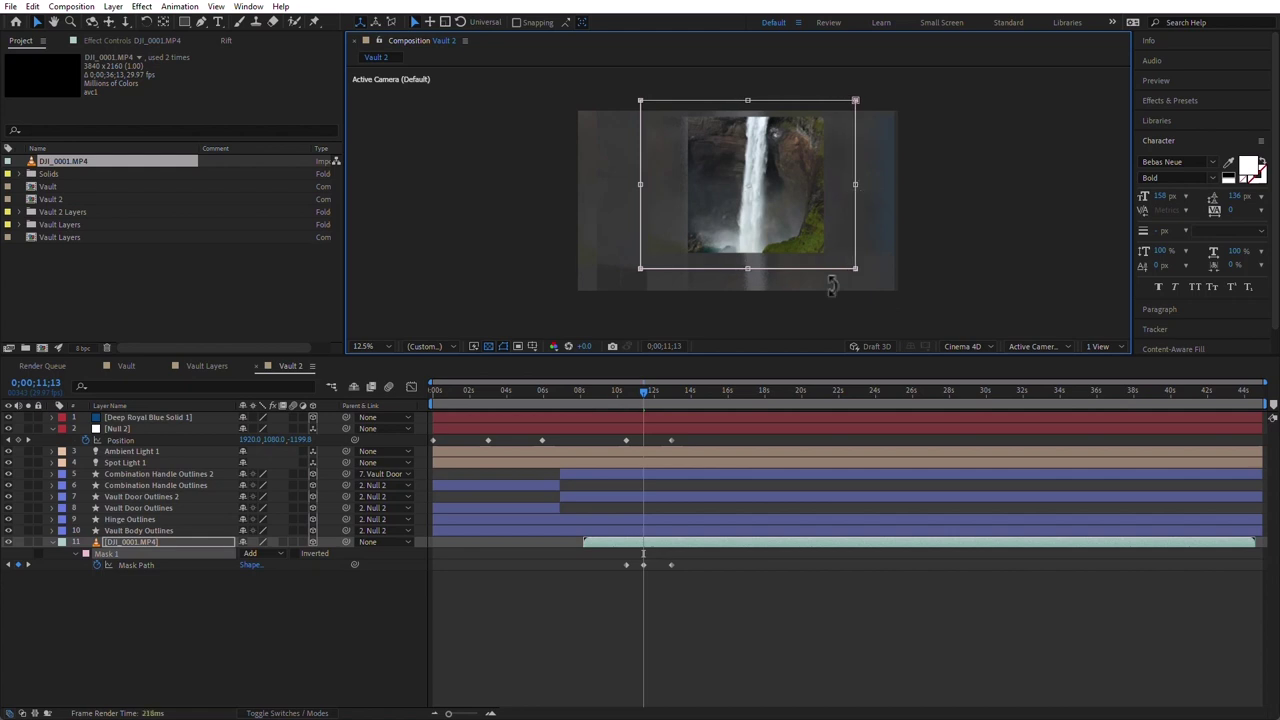
- Keyframe Mask 1 at 0;00;11;25 with its right and lower edges extended beyond the frame
left_click_drag(645, 390, 652, 391)
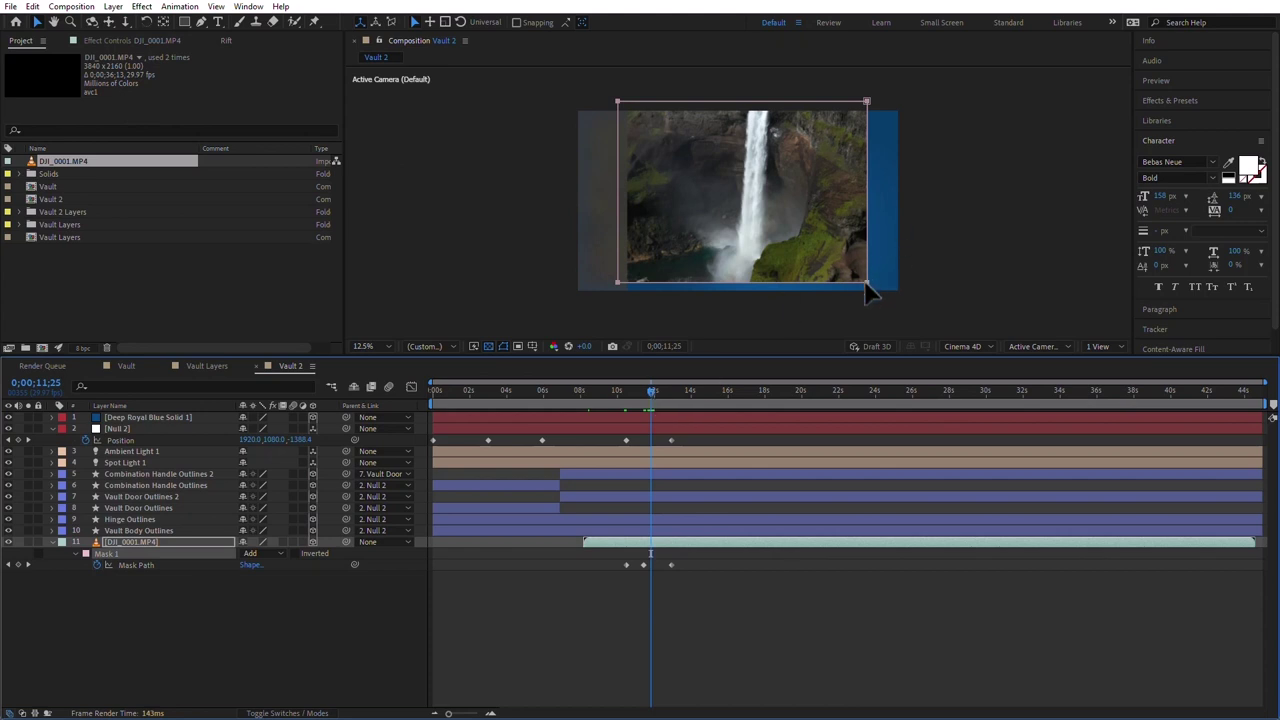
double_click(864, 192)
left_click_drag(868, 191, 942, 191)
left_click_drag(780, 284, 780, 309)
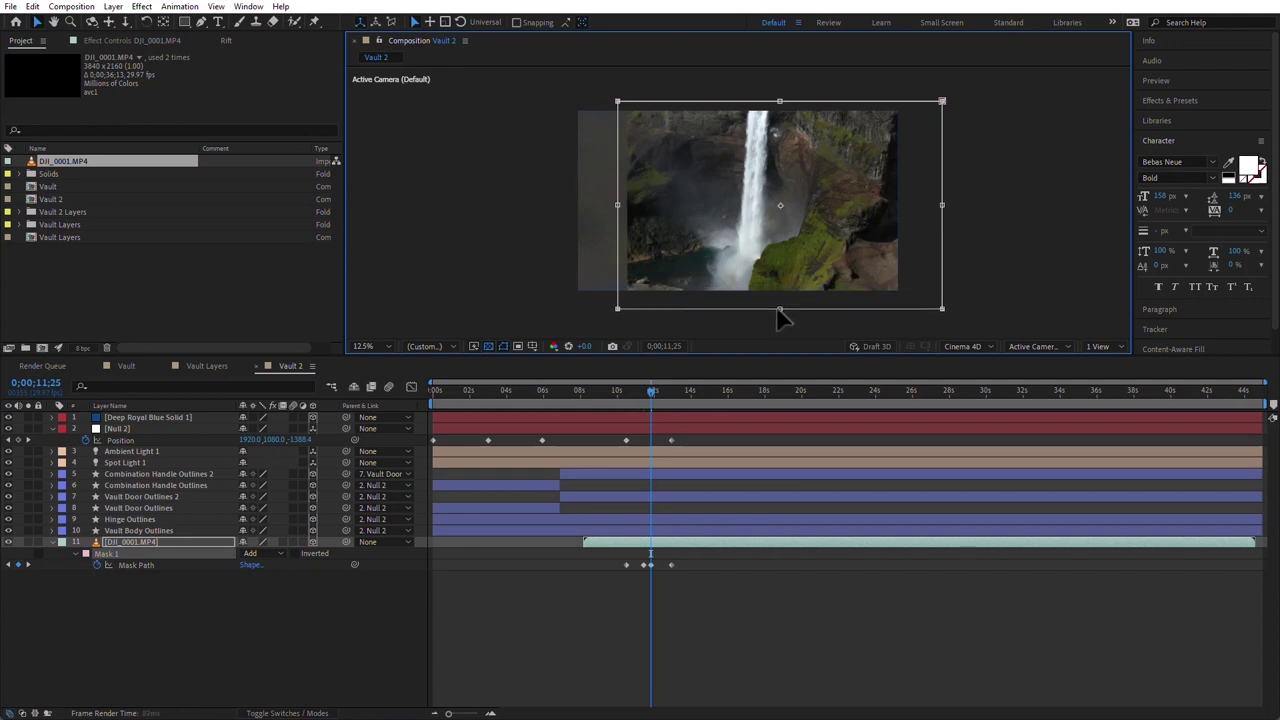
- Extend the left edge of Mask 1 beyond the frame at 0;00;11;25, check the neighbouring frames and collapse DJI_0001.MP4
left_click_drag(617, 206, 547, 206)
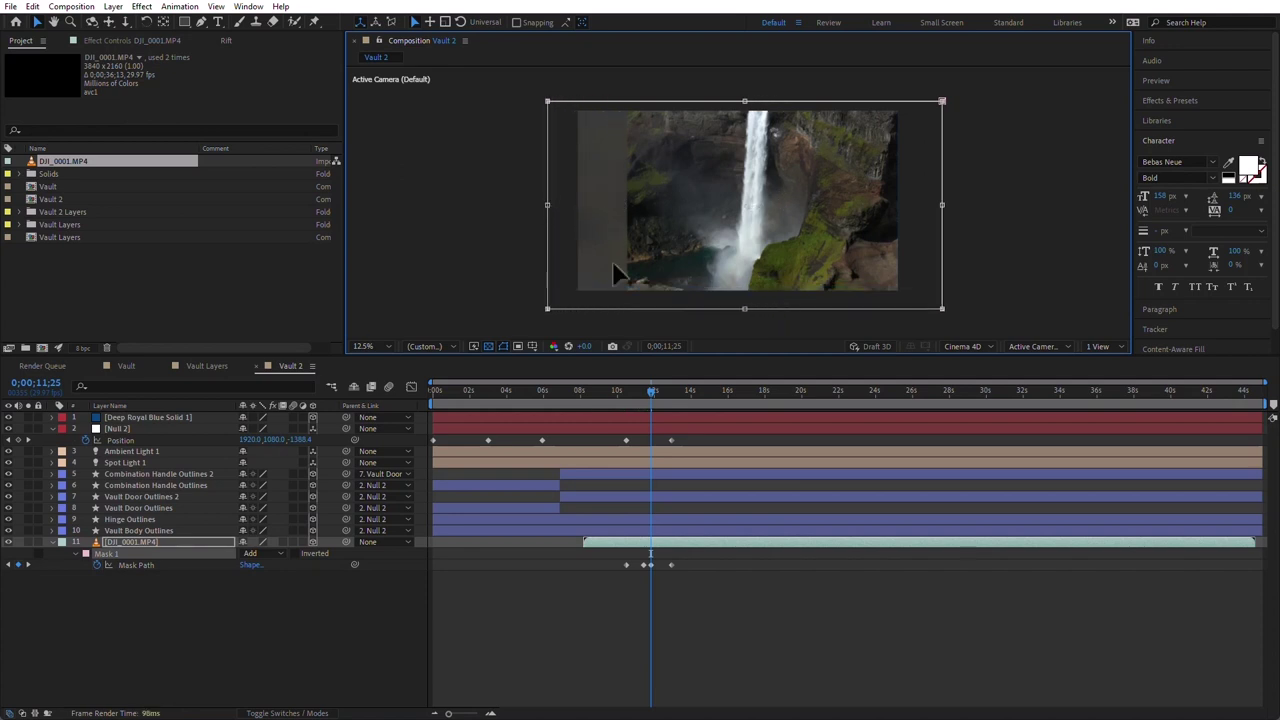
mouse_move(651, 386)
left_mouse_down()
mouse_move(688, 390)
mouse_move(633, 388)
mouse_move(657, 390)
left_mouse_up()
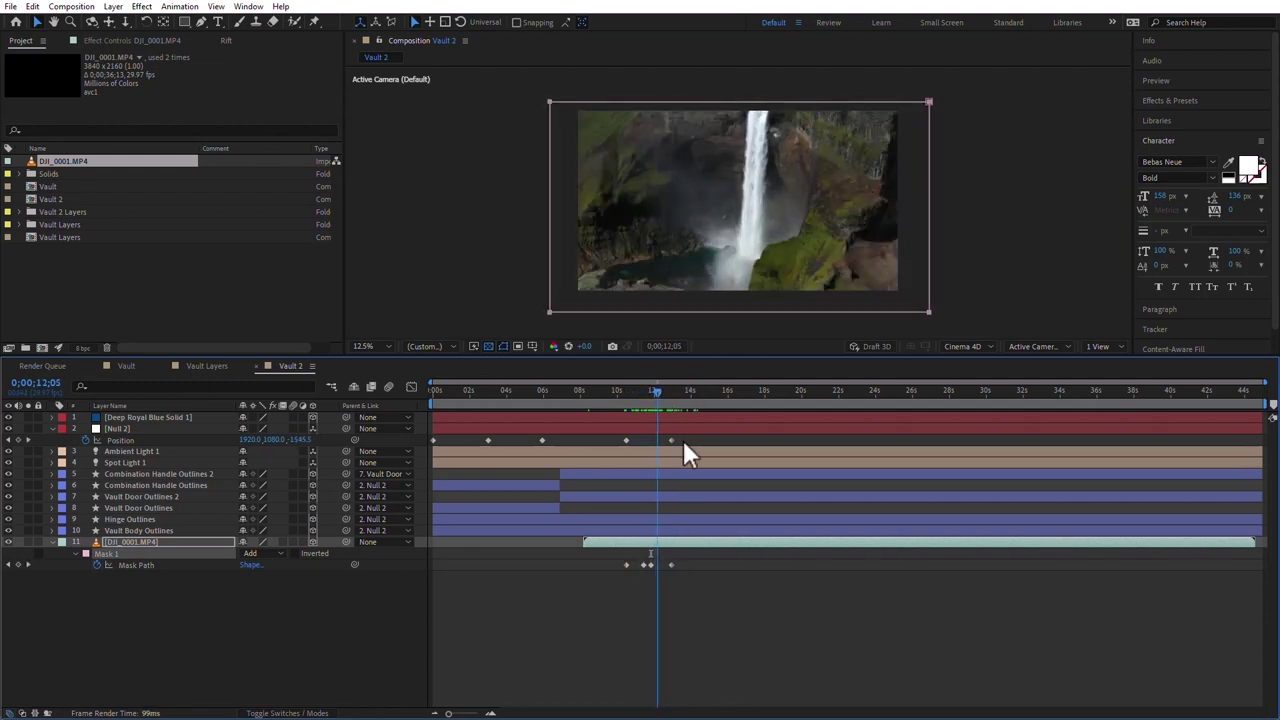
left_click(719, 614)
left_click(615, 393)
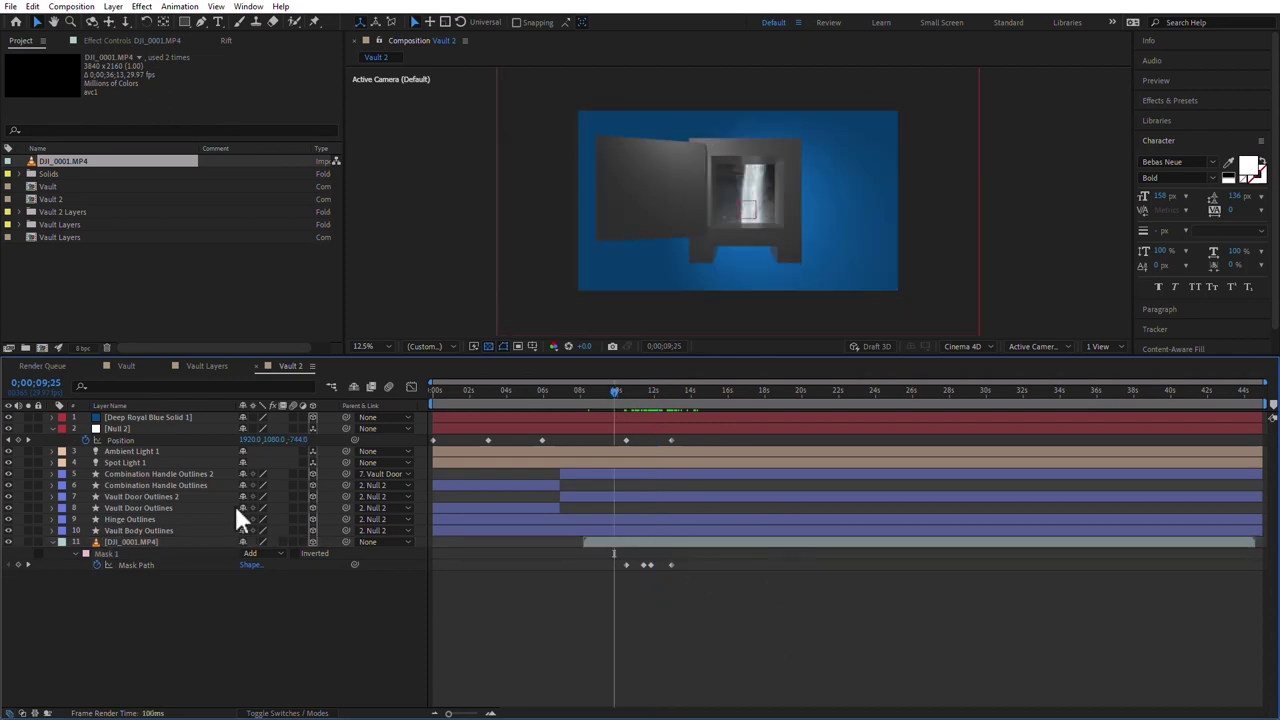
left_click(53, 542)
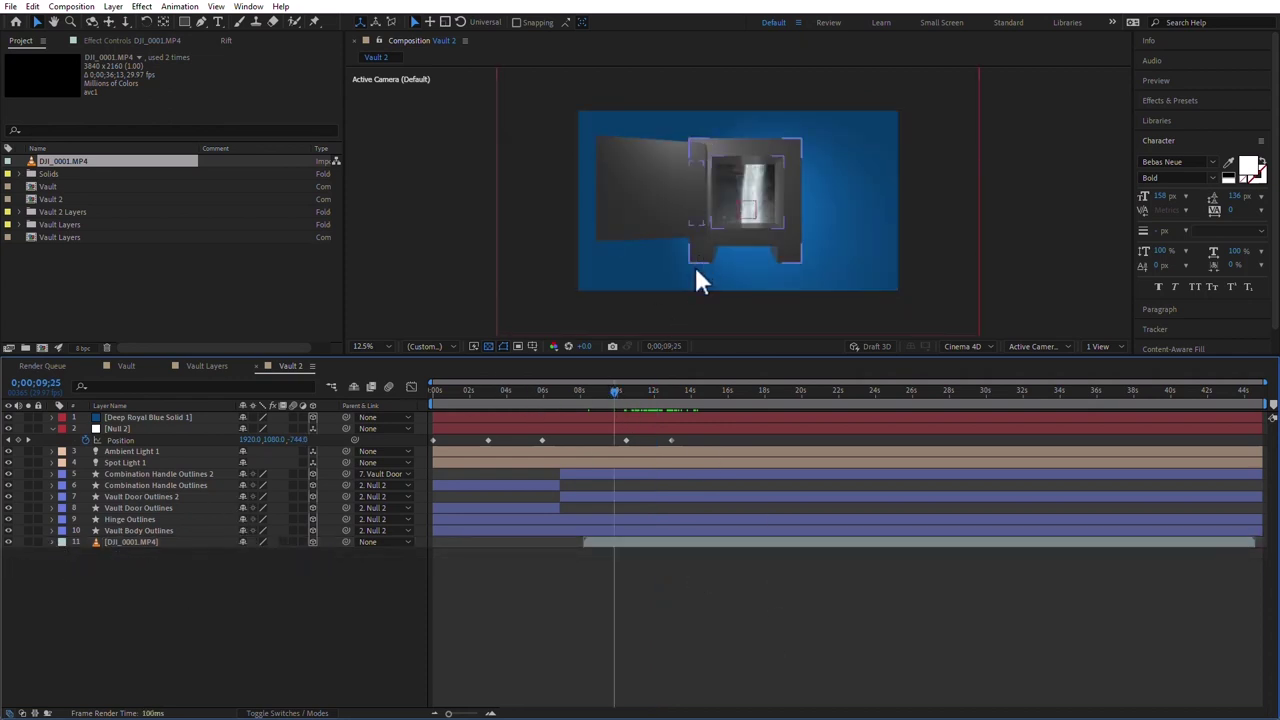
- Preview the animation from the start and shift the DJI_0001.MP4 layer slightly earlier so it begins just before 0;00;08;04
key("Home")
key("space")
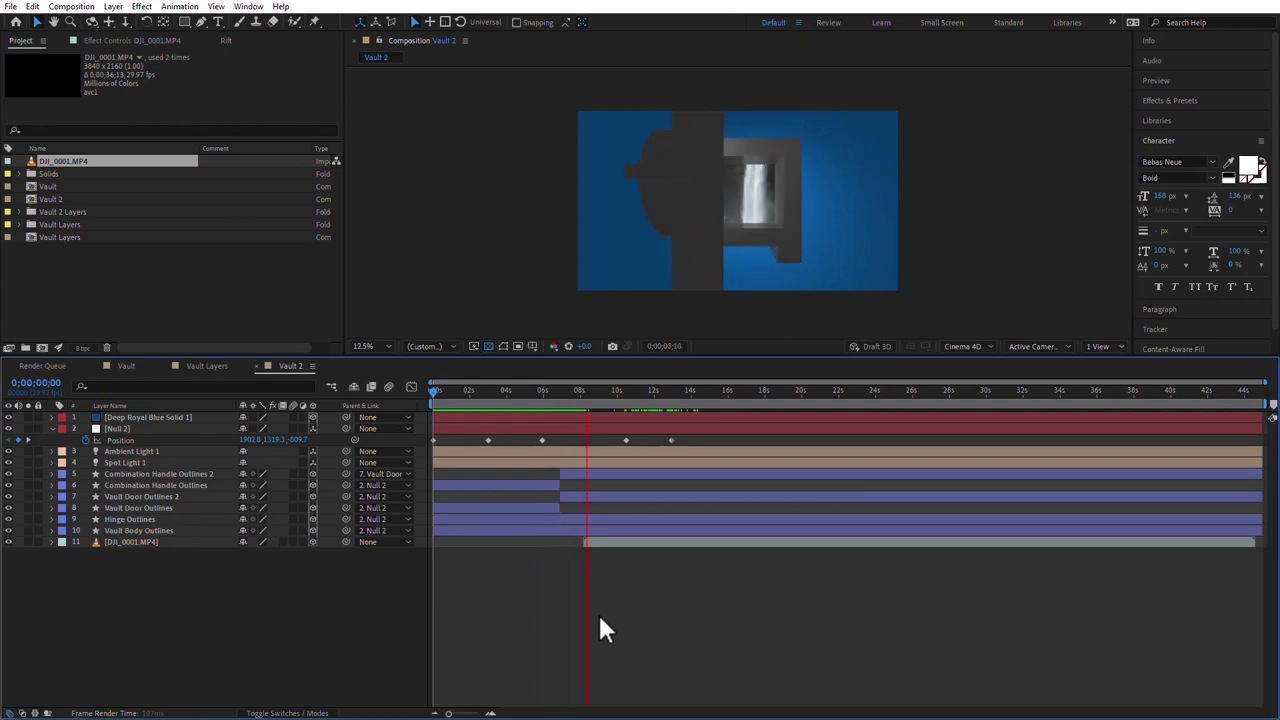
left_click(572, 393)
left_click_drag(571, 393, 582, 393)
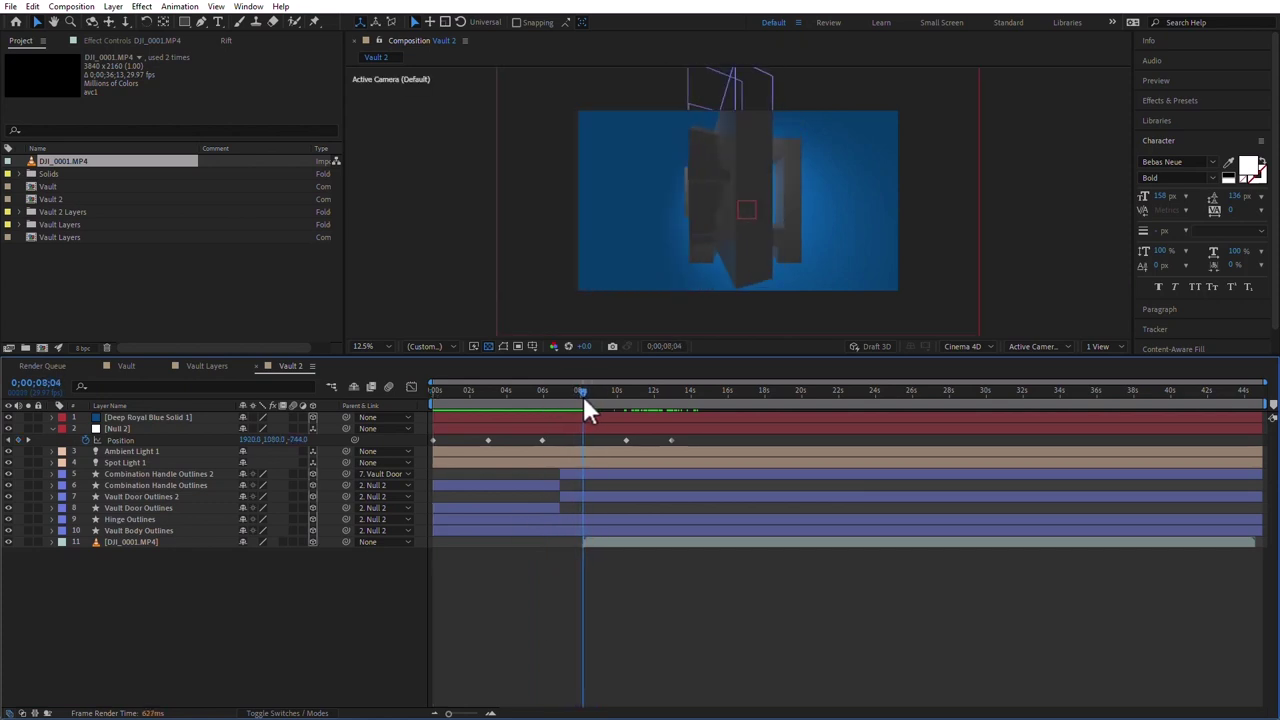
left_click(610, 542)
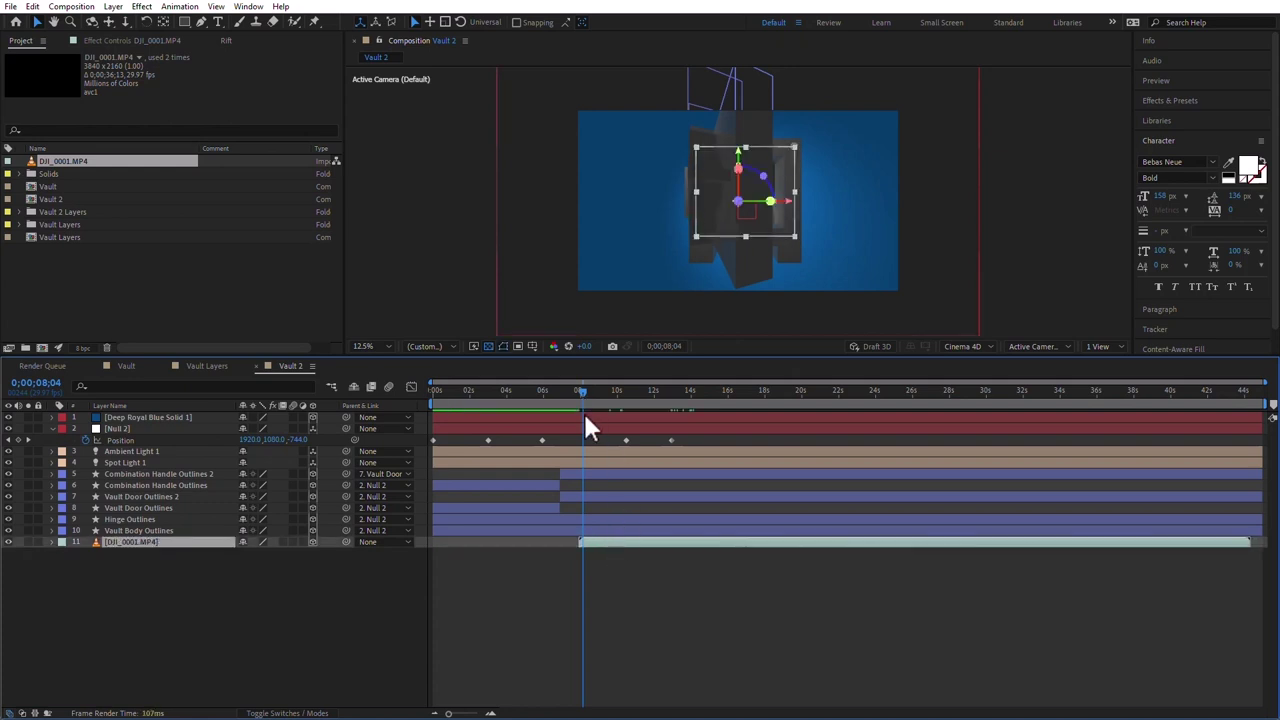
- Keyframe DJI_0001.MP4's Mask 1 at 0;00;10;20 with its right, upper and lower edges pulled inside the vault body
left_click_drag(582, 390, 628, 390)
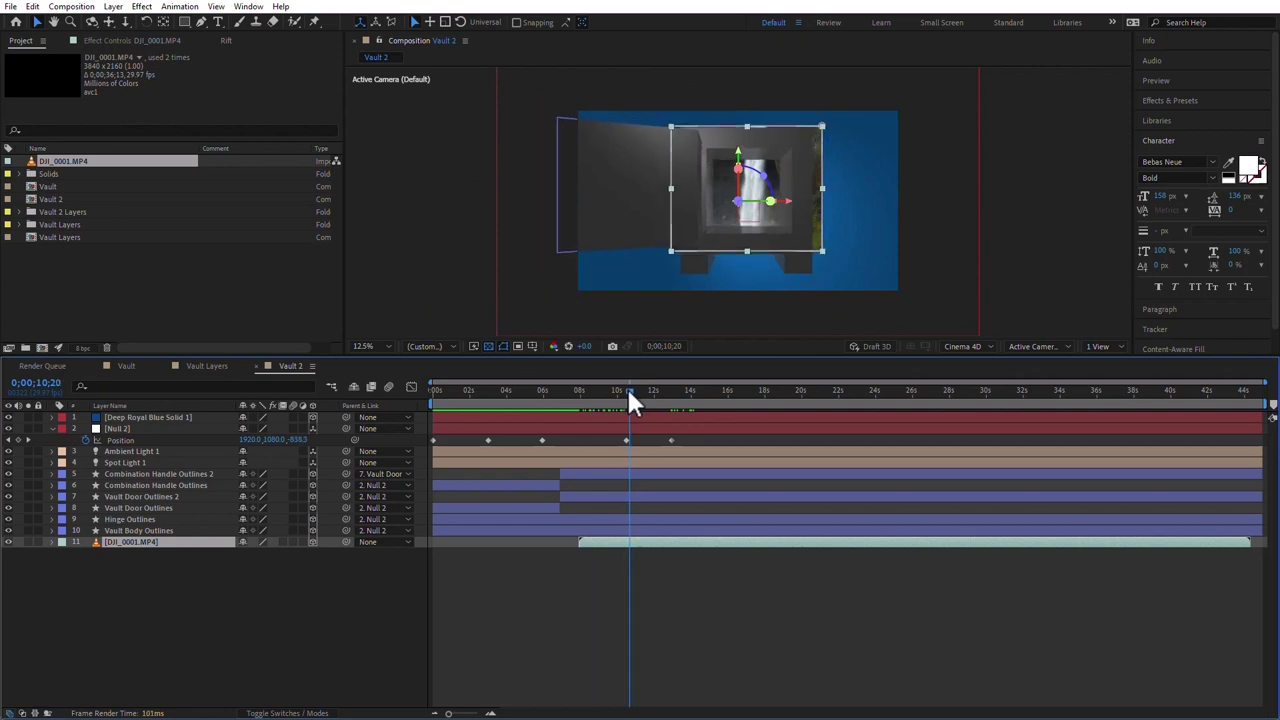
left_click(204, 542)
key("m")
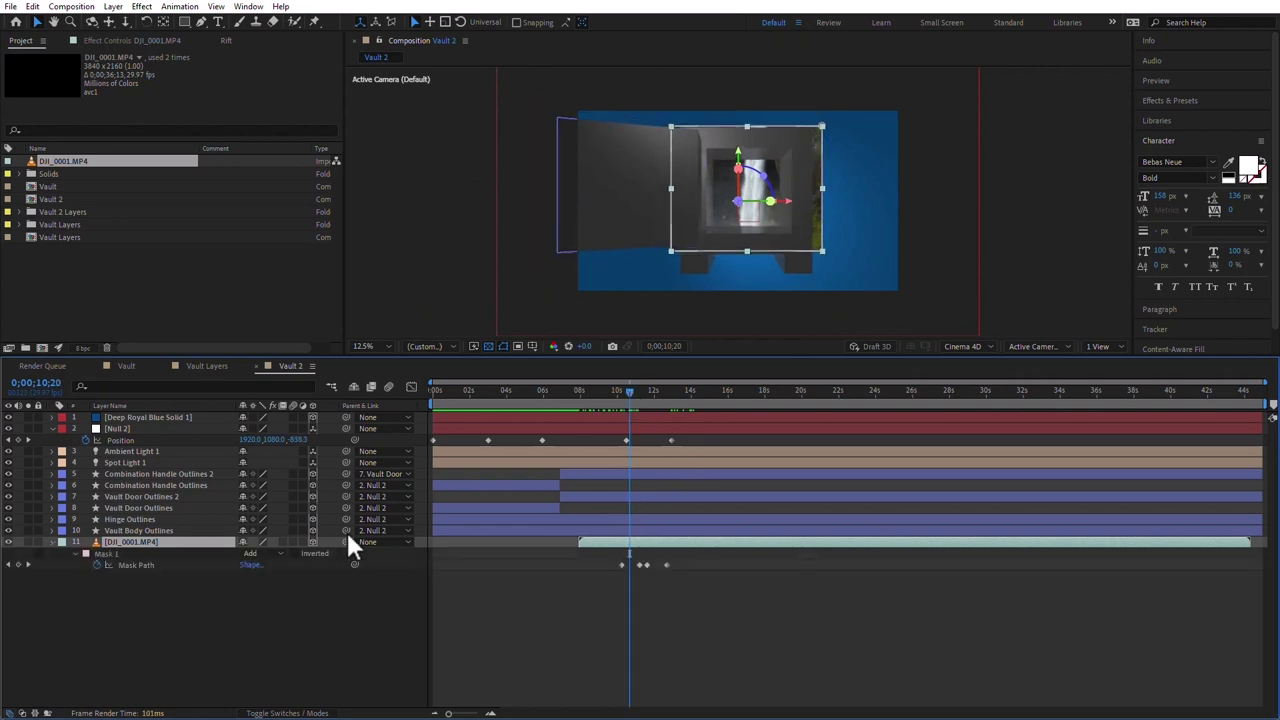
left_click(112, 554)
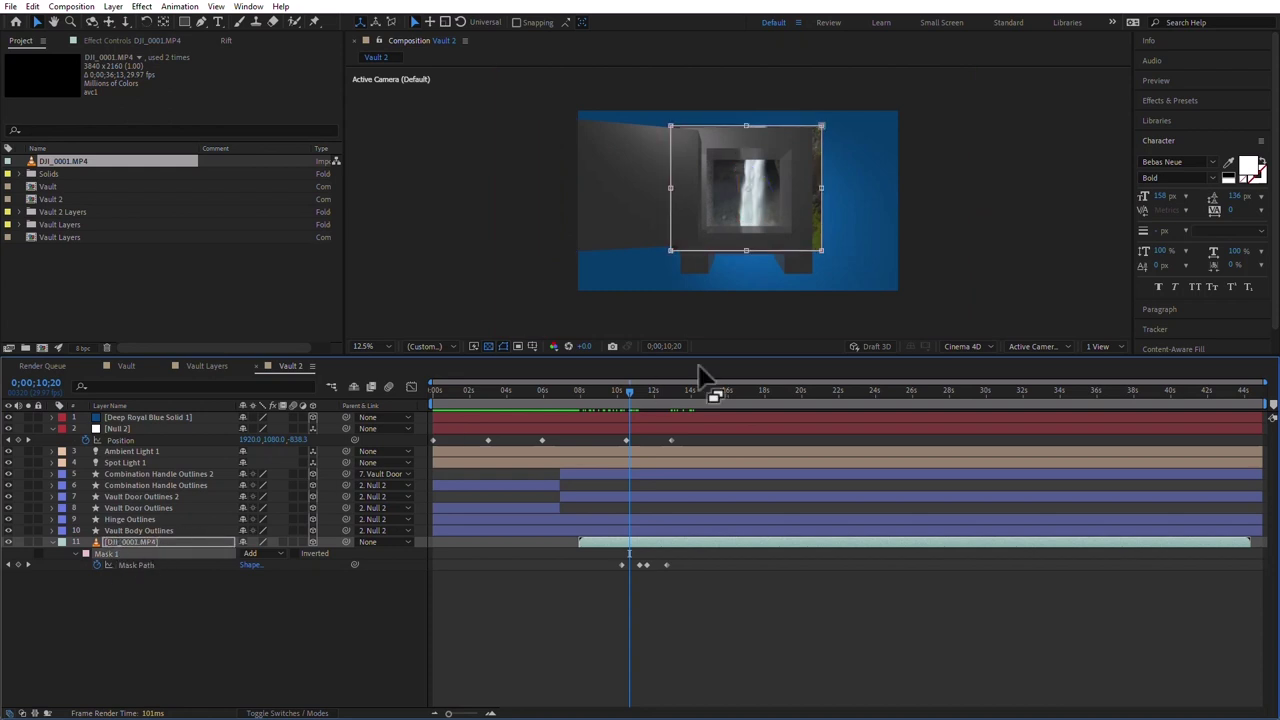
left_click(816, 197)
left_click_drag(817, 196, 807, 186)
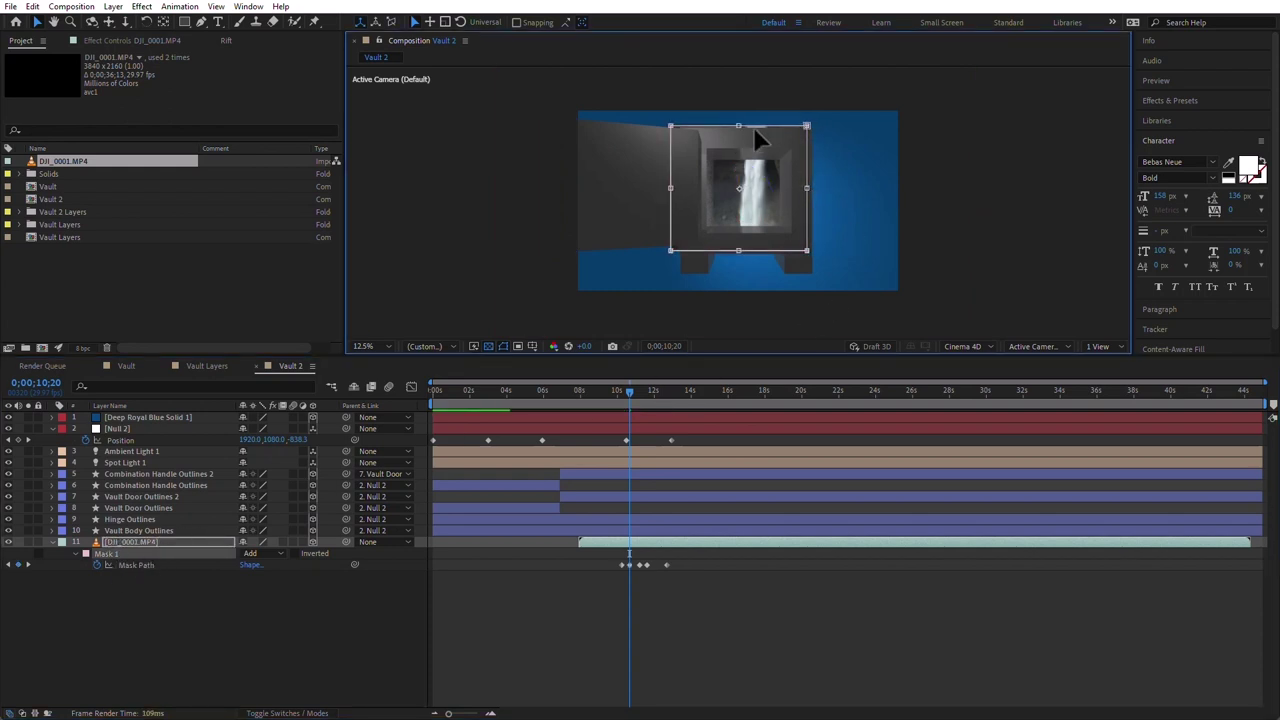
left_click_drag(738, 125, 738, 146)
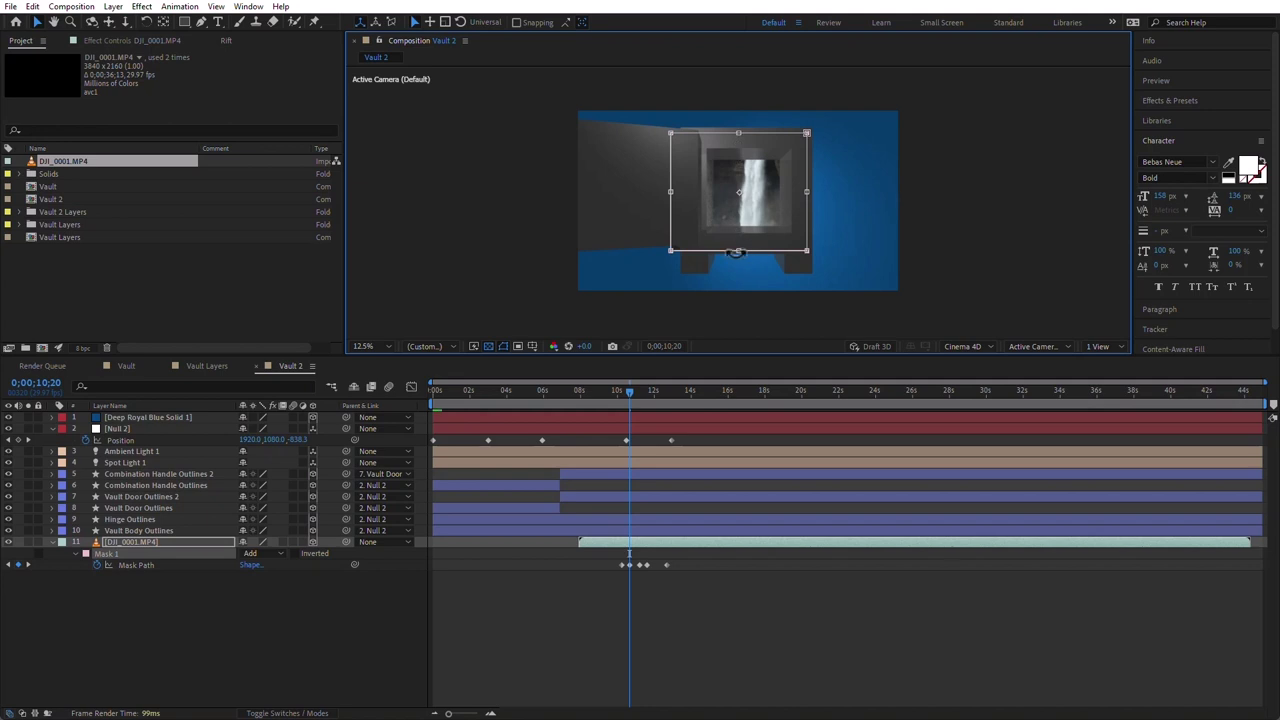
left_click_drag(736, 252, 739, 243)
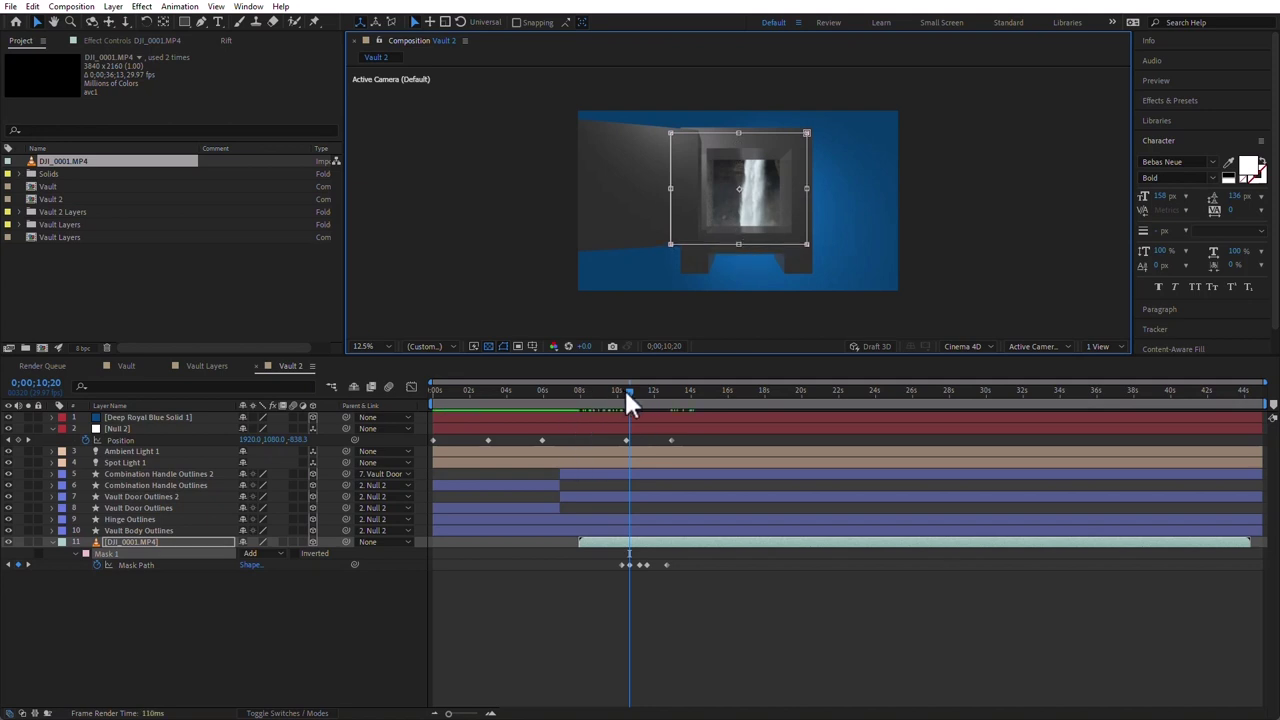
- Play the animation from 0;00;08;01 through the move into the vault to check the corrected mask
left_click_drag(626, 393, 582, 389)
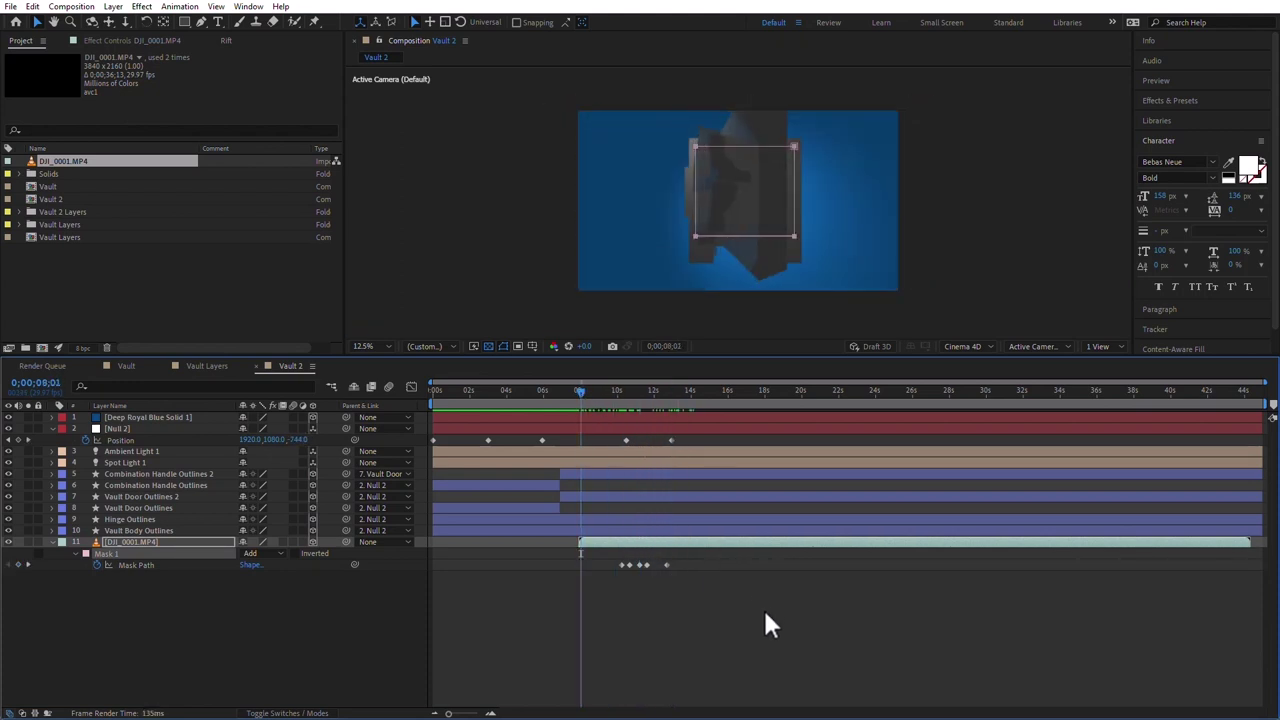
left_click(763, 607)
key("space")
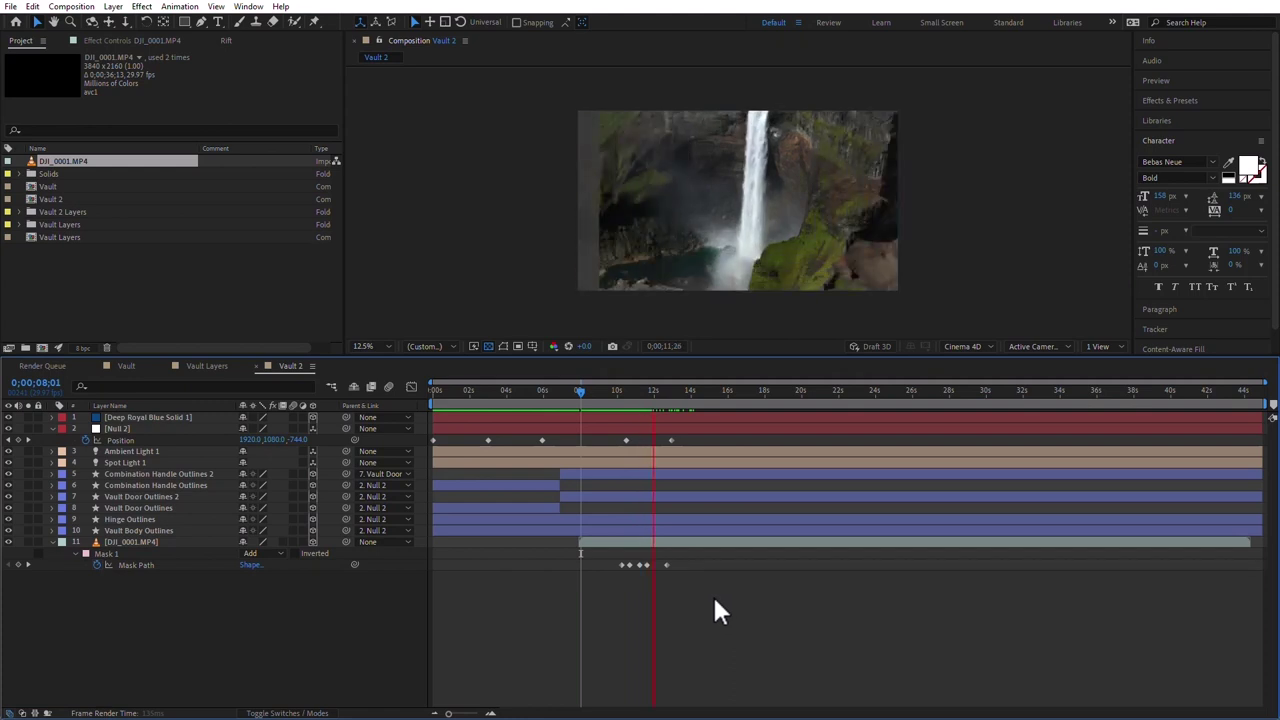
key("space")
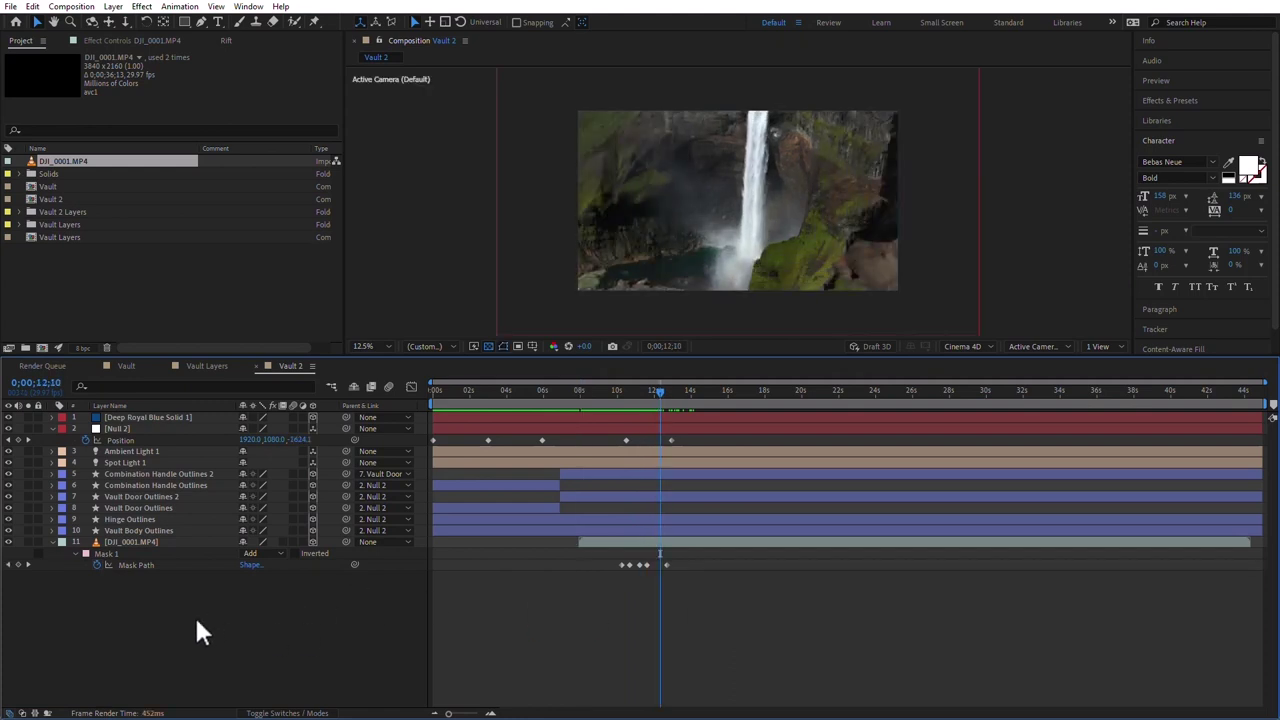
- Set Vault Body Outlines' Reflection Intensity to 15%, Reflection Sharpness to 16% and Reflection Rolloff to 19%
left_click(150, 530)
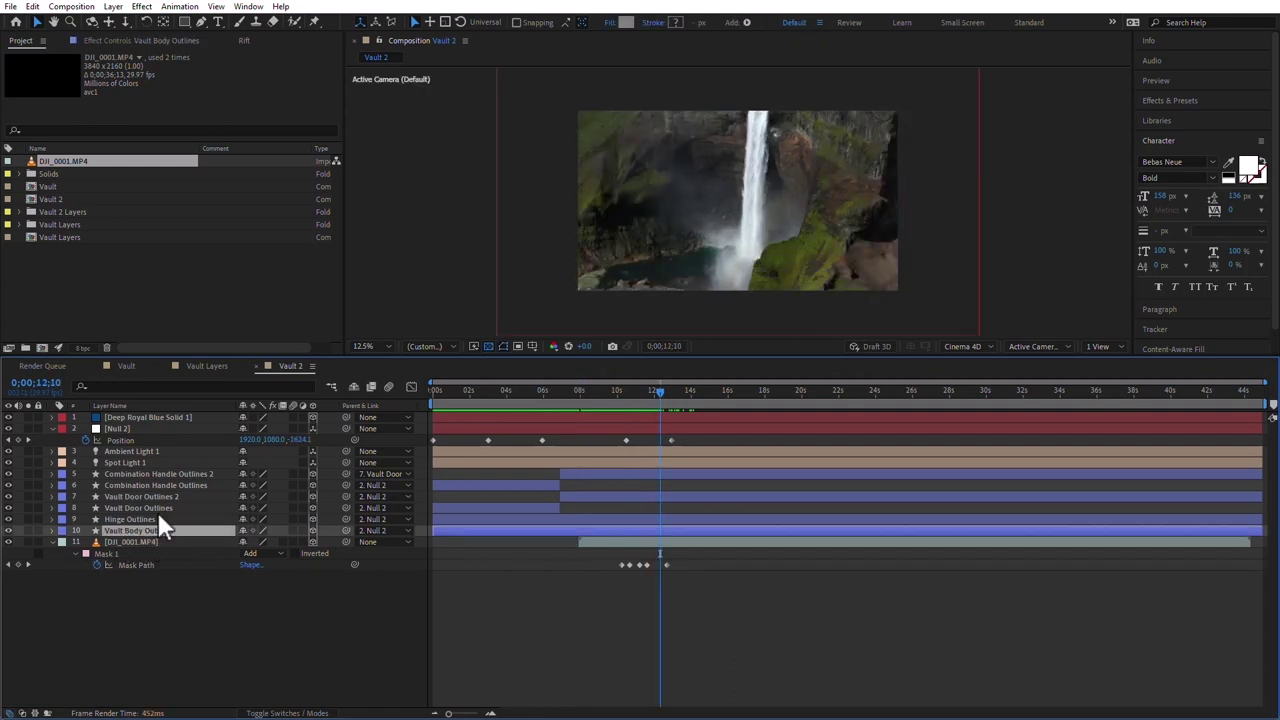
left_click(52, 530)
scroll(282, 567, "down", 3)
scroll(178, 557, "down", 2)
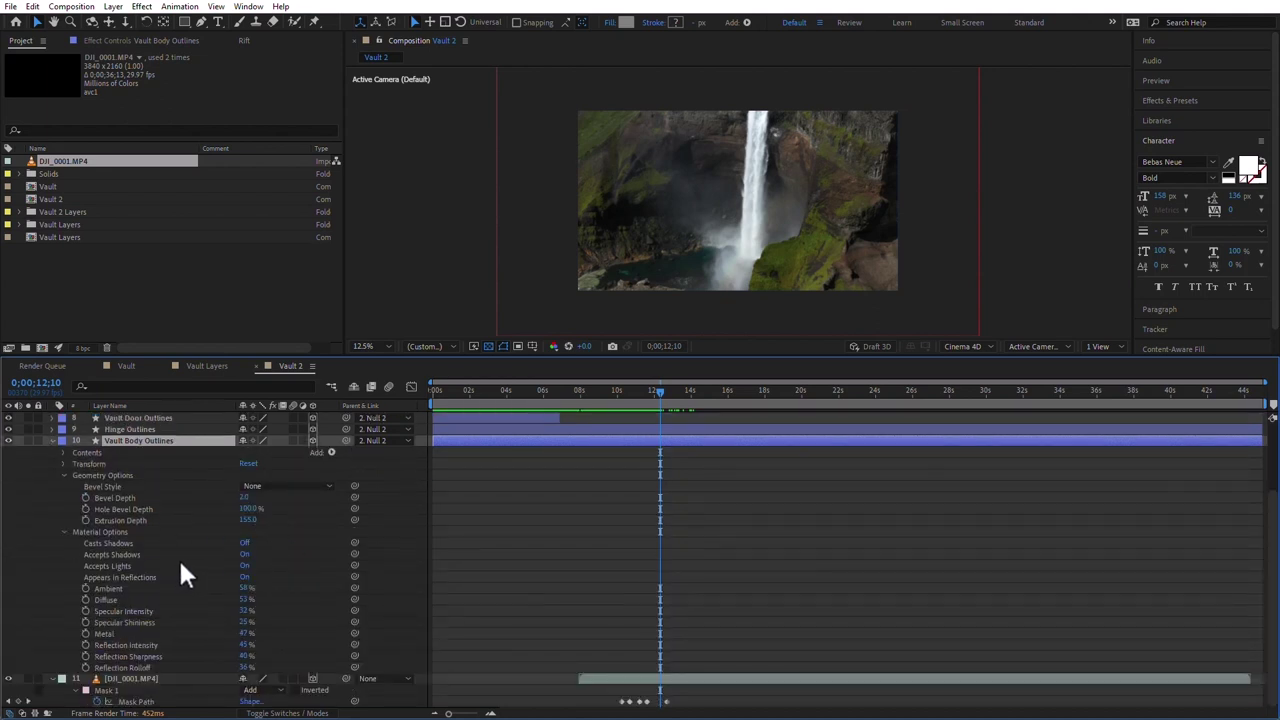
left_click(225, 645)
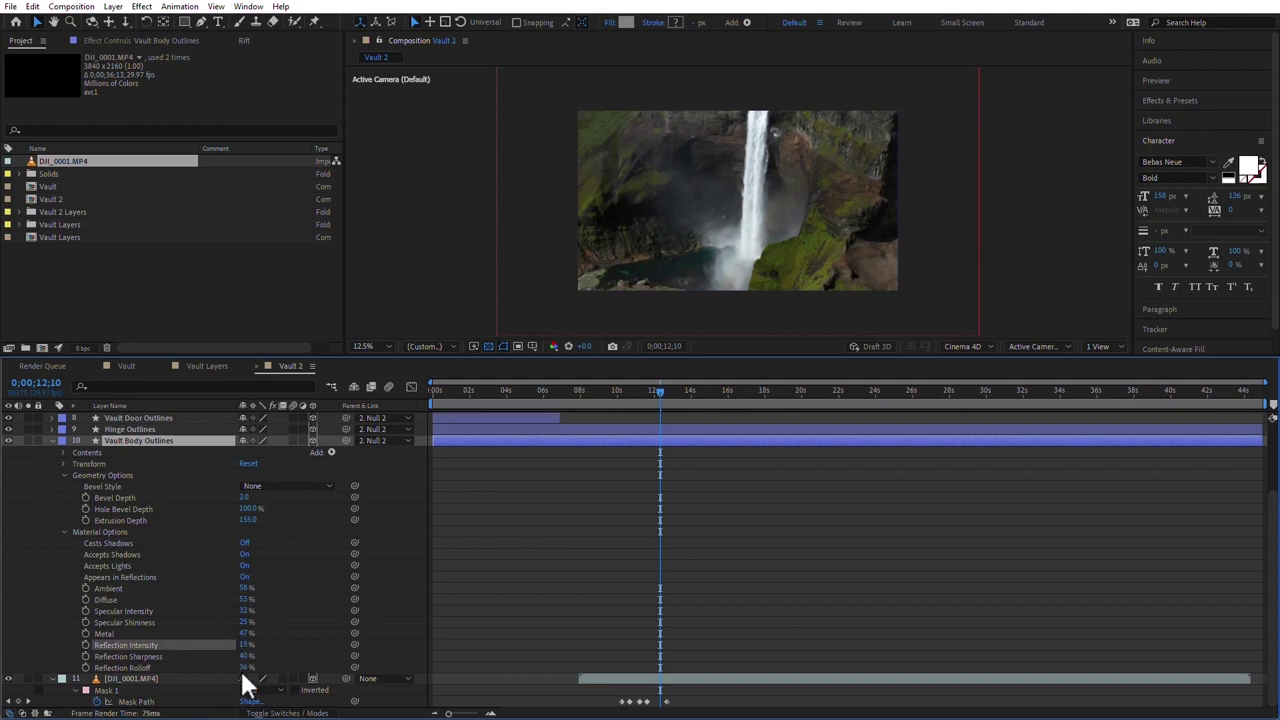
key("Return")
left_click(220, 655, "shift")
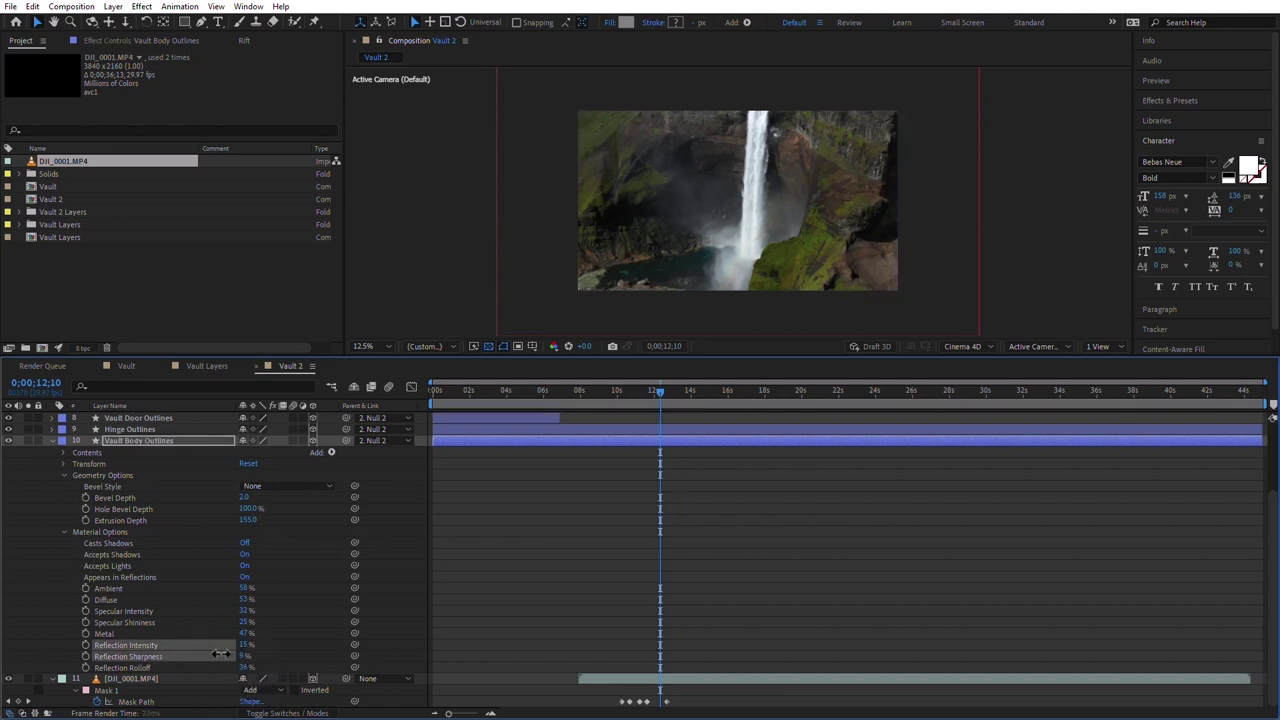
left_click_drag(228, 654, 234, 655)
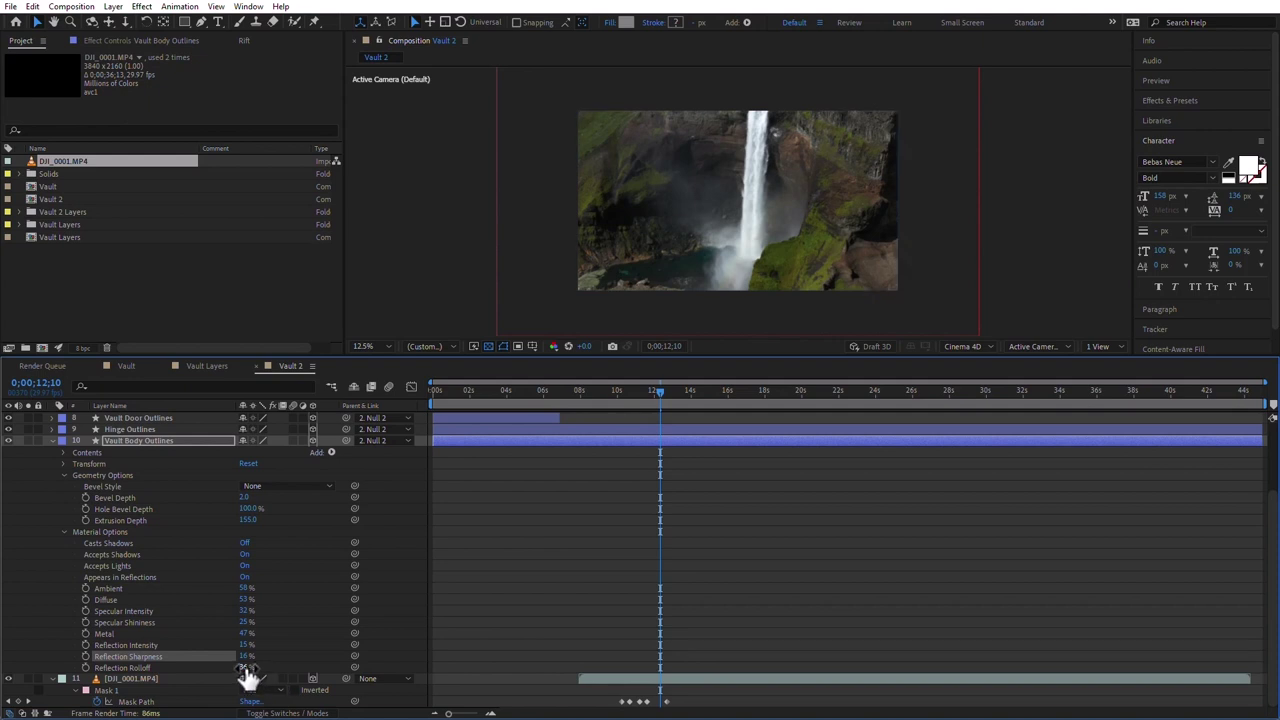
left_click(235, 667, "shift")
left_click(236, 667)
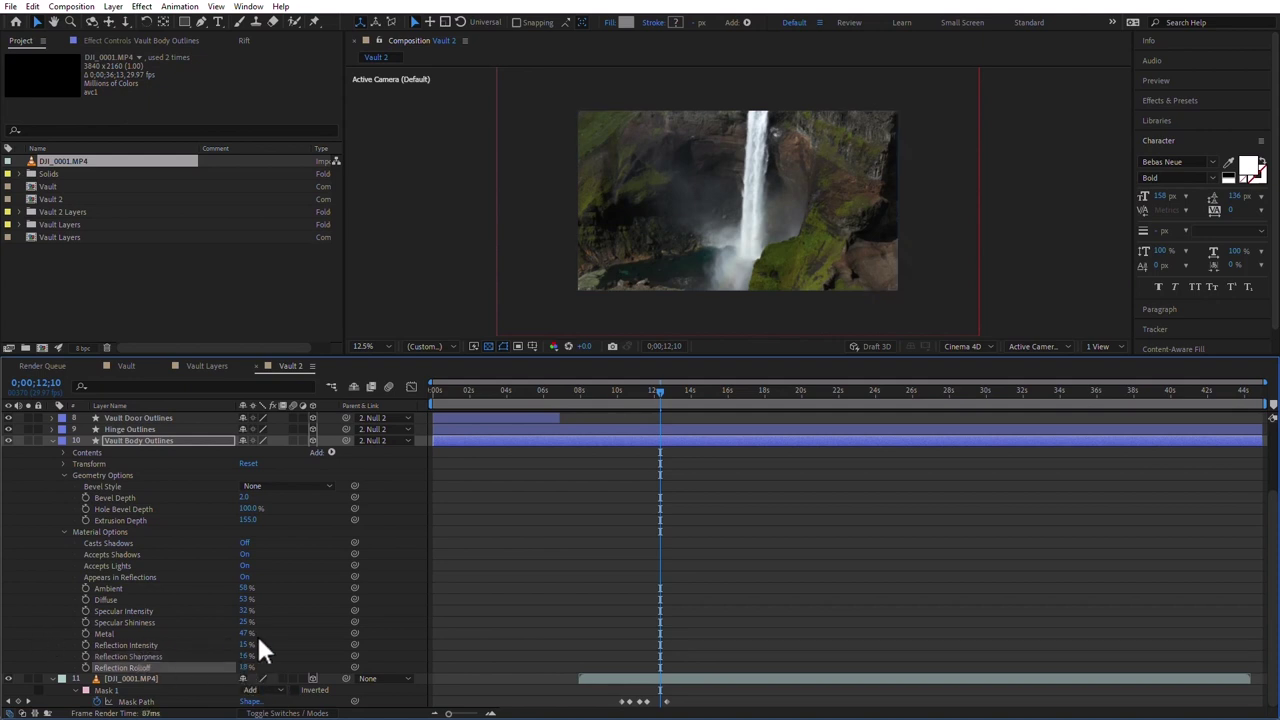
- Check the vault body's reduced reflections at 0;00;09;01 and collapse the Vault Body Outlines properties
left_click_drag(530, 399, 604, 396)
left_click(745, 590)
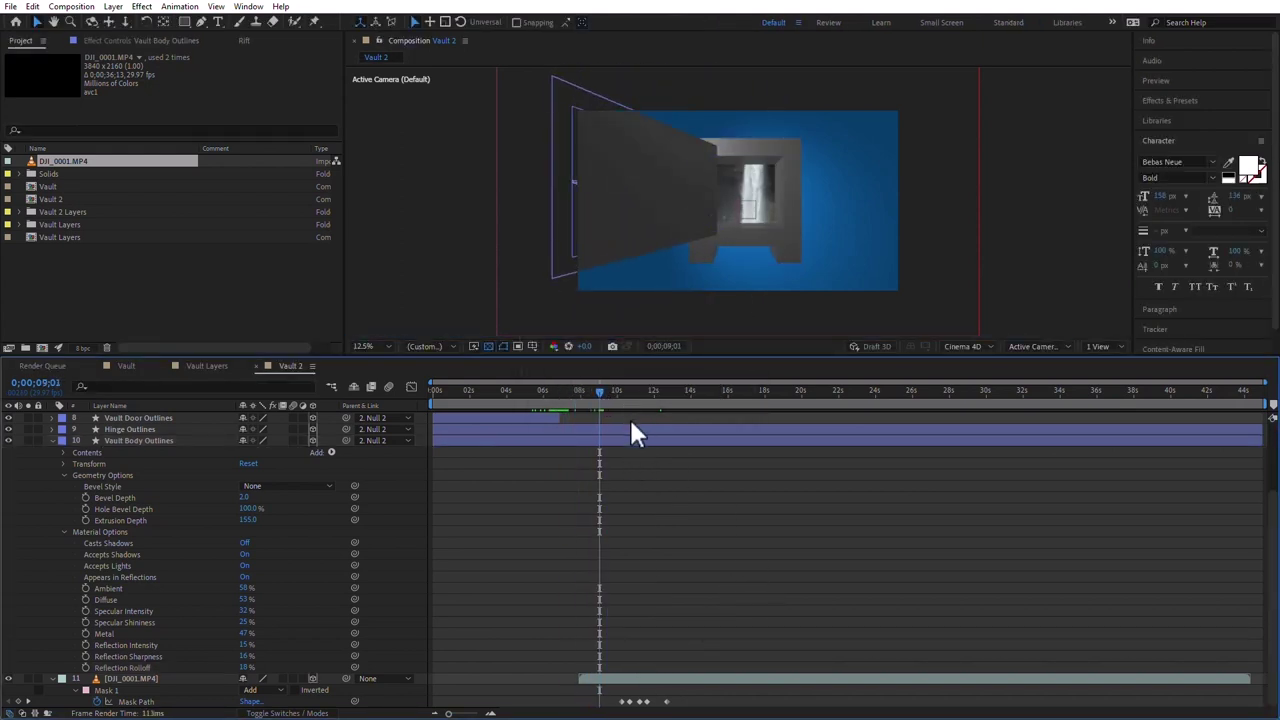
left_click(52, 441)
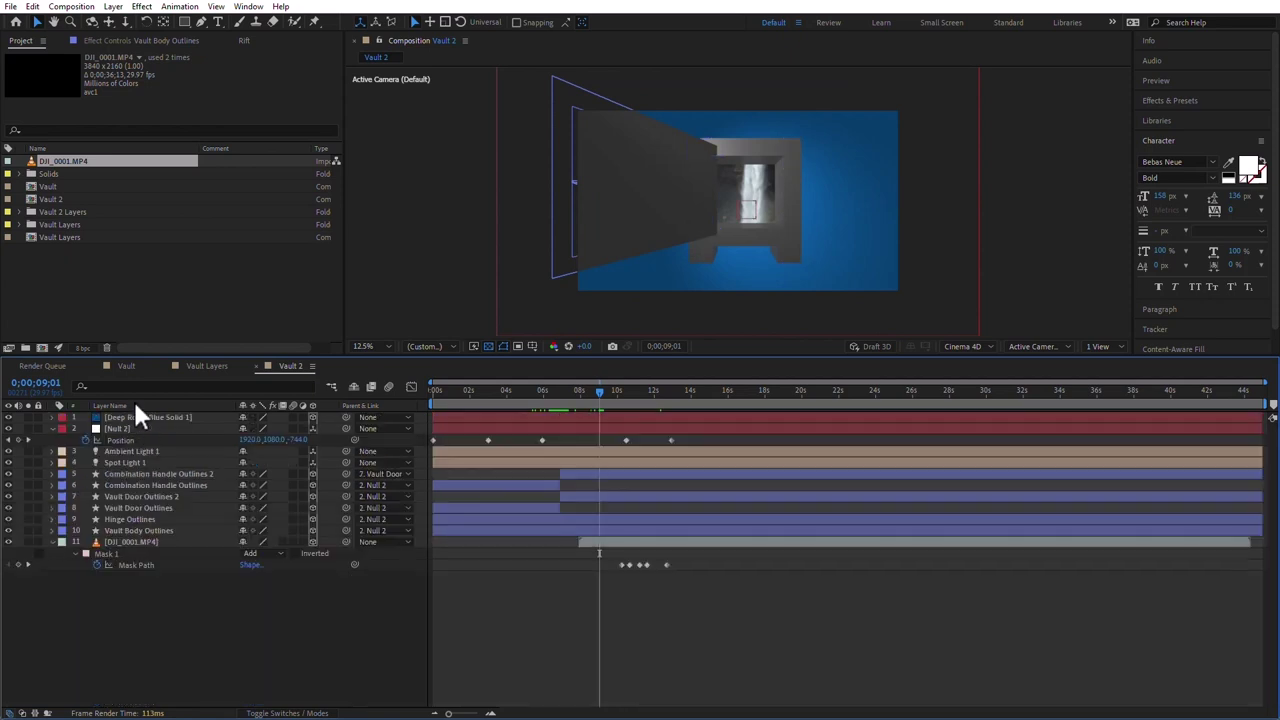
- Change the color of Deep Royal Blue Solid 1 to a darker blue
left_click(120, 417)
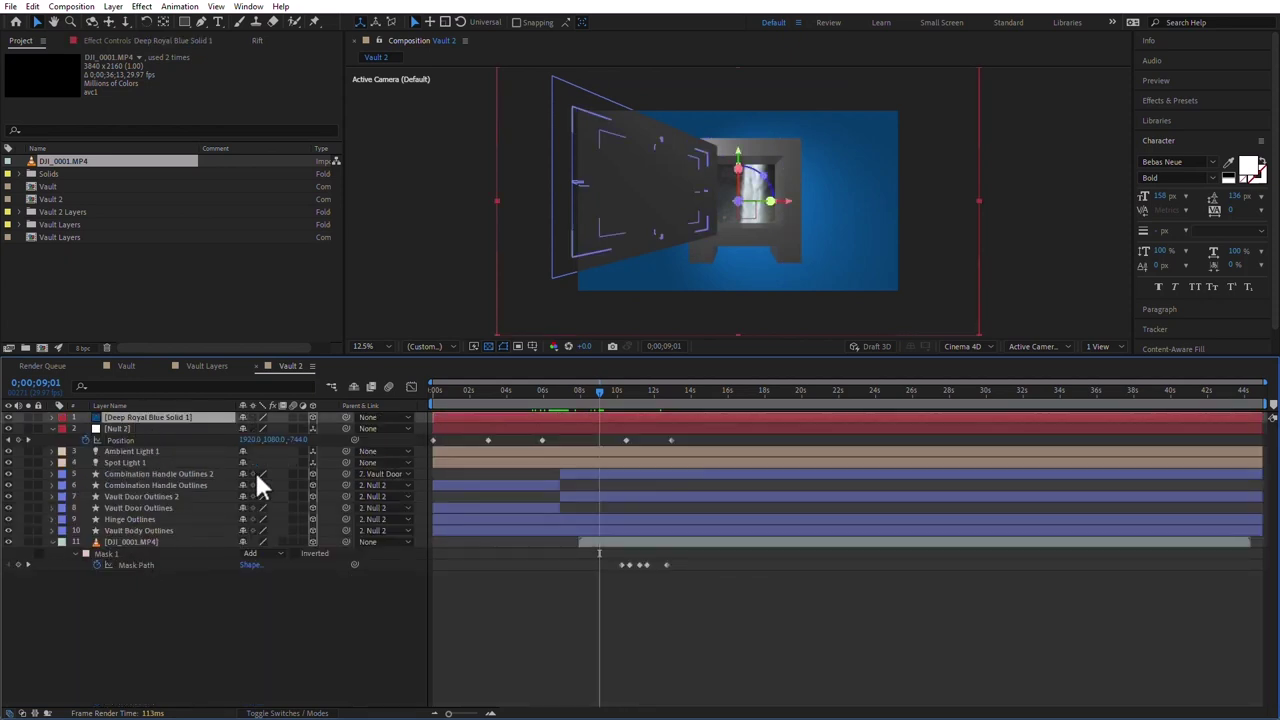
key("ctrl+shift+y")
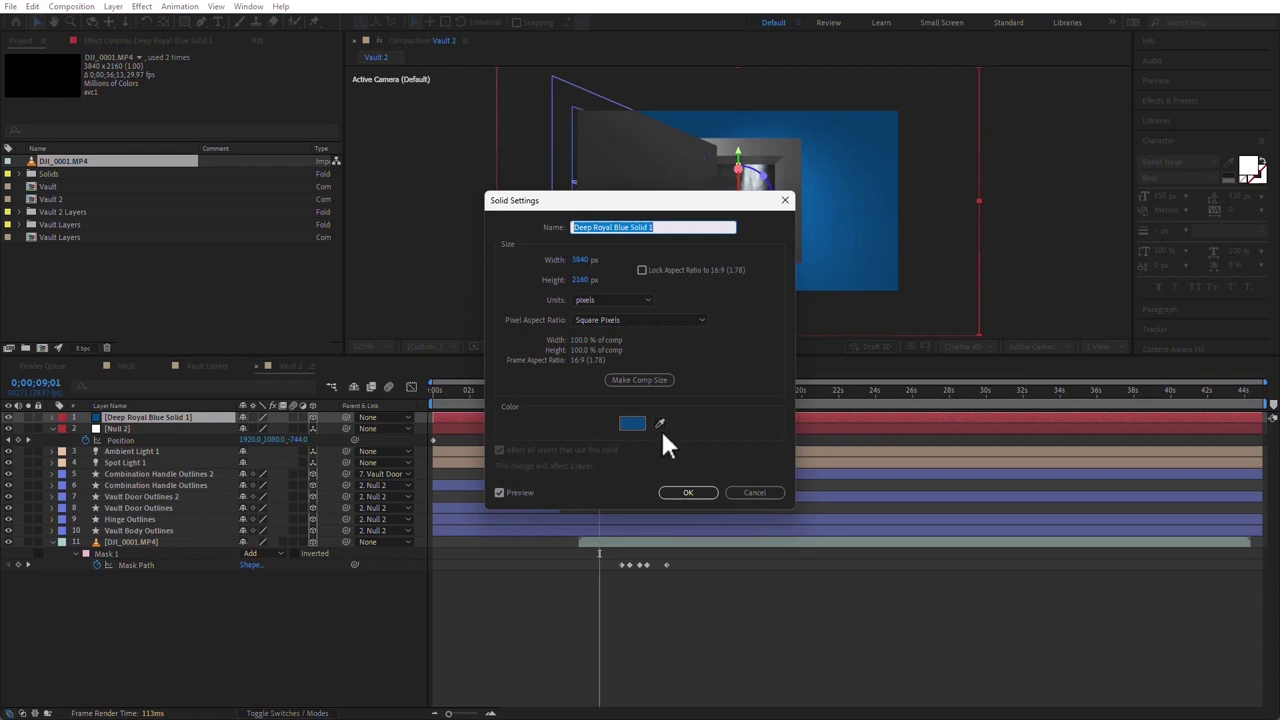
left_click_drag(640, 360, 640, 390)
left_click(771, 279)
left_click(707, 488)
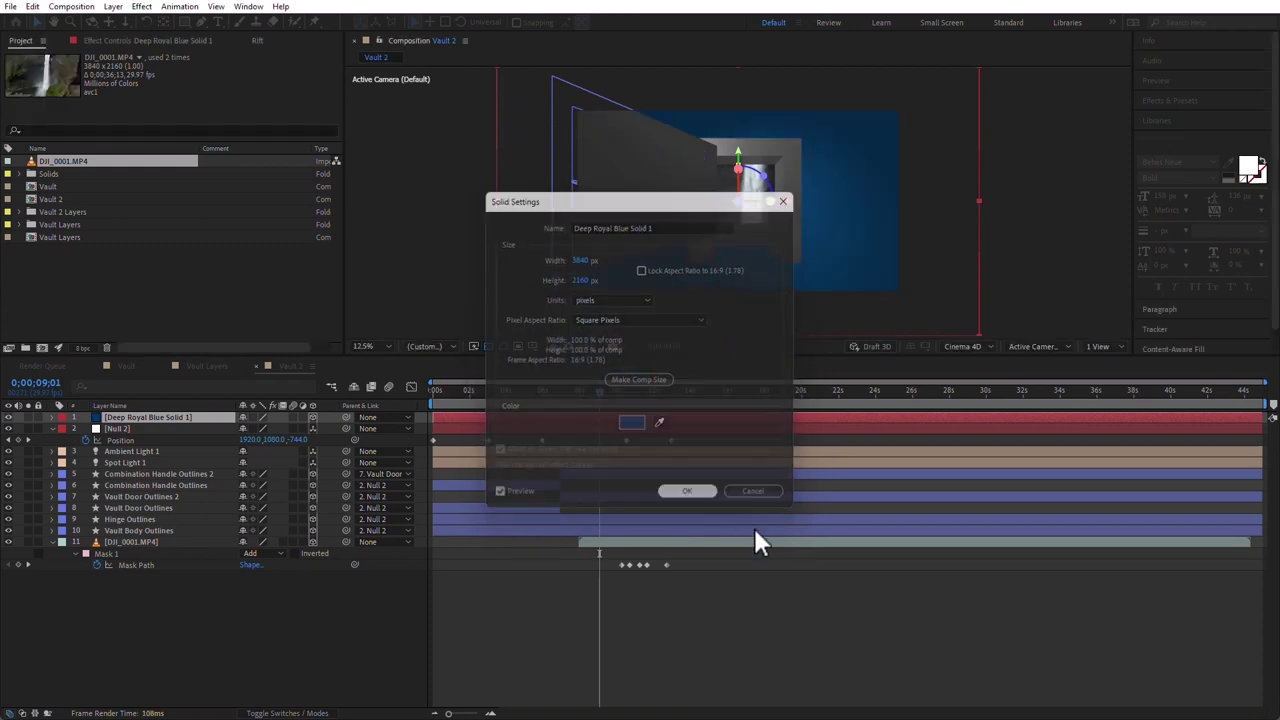
- Set the fill of all six vault shape layers, from Combination Handle Outlines 2 to Vault Body Outlines, to dark gray 545454
left_click(125, 473)
left_click(130, 530, "shift")
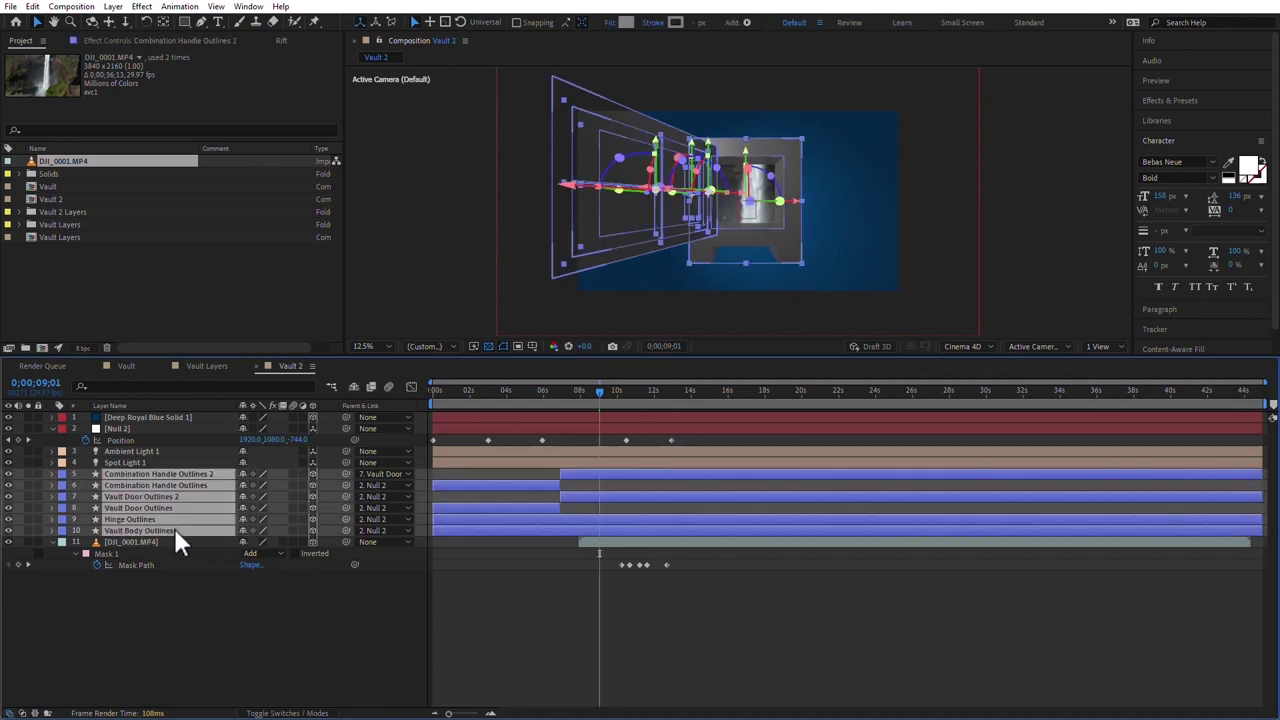
left_click(628, 21)
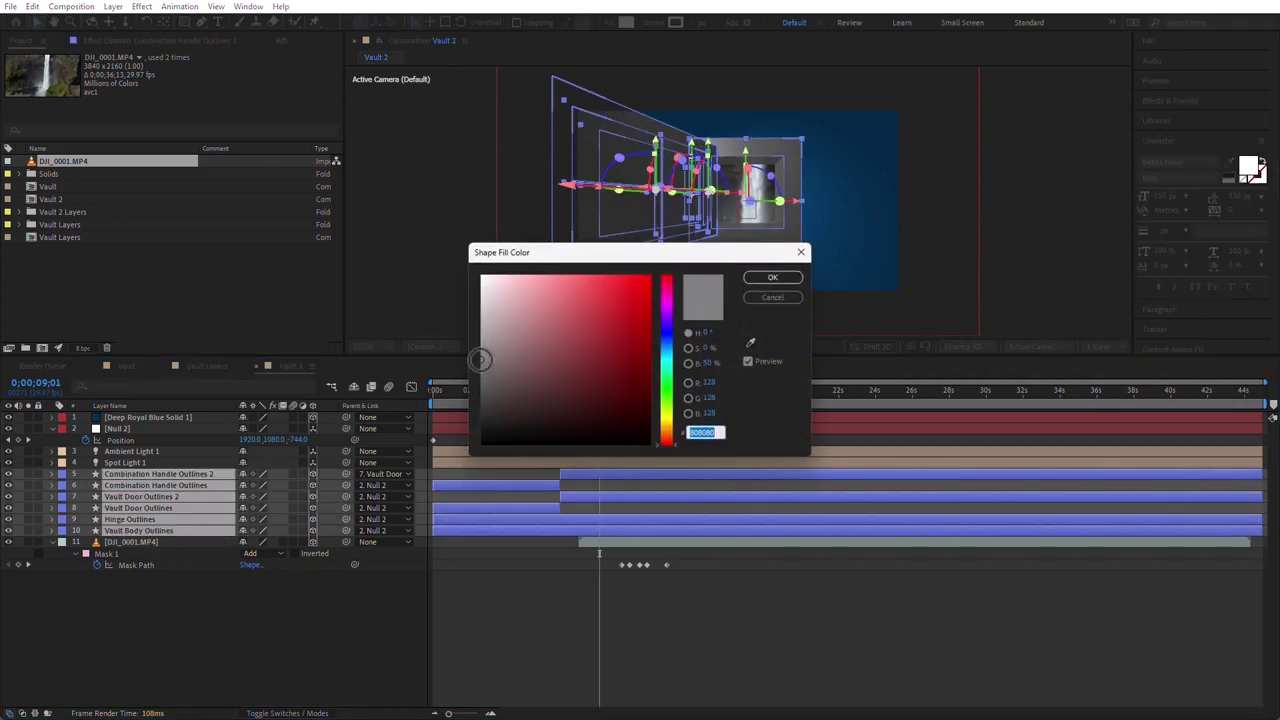
left_click_drag(481, 359, 481, 388)
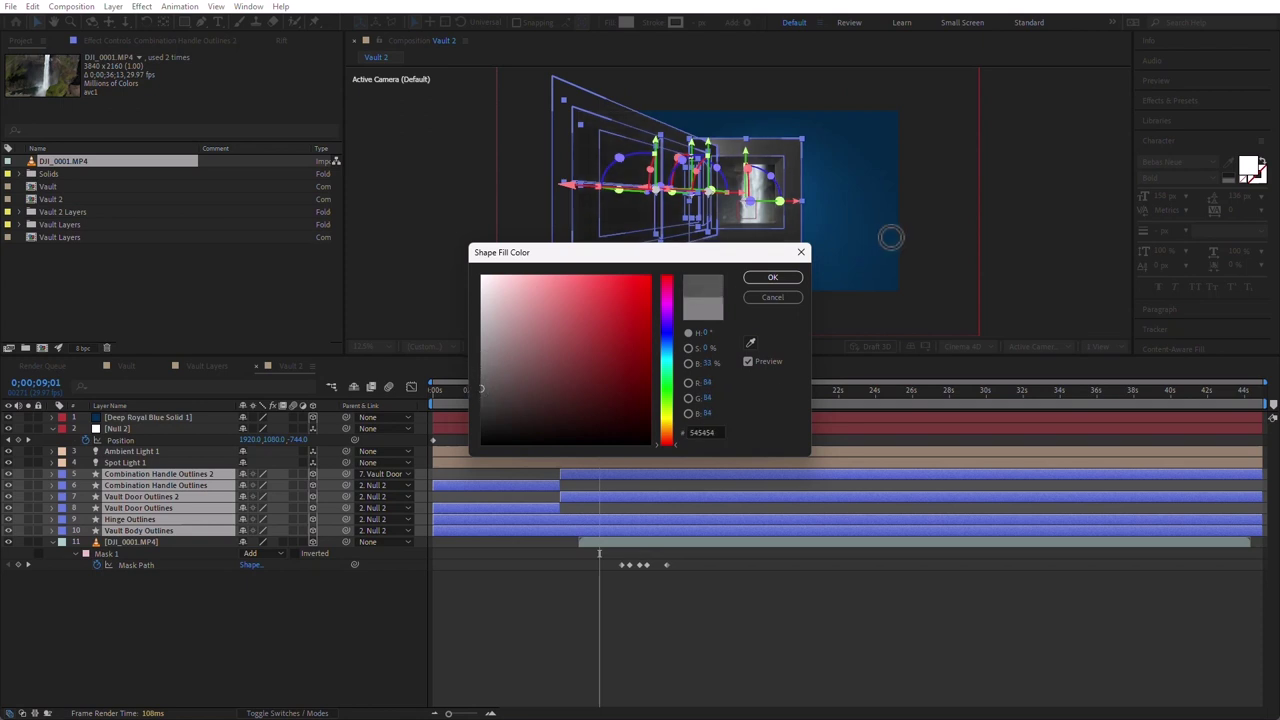
left_click(773, 279)
- Preview the darker vault and background from the start of the composition
left_click(539, 667)
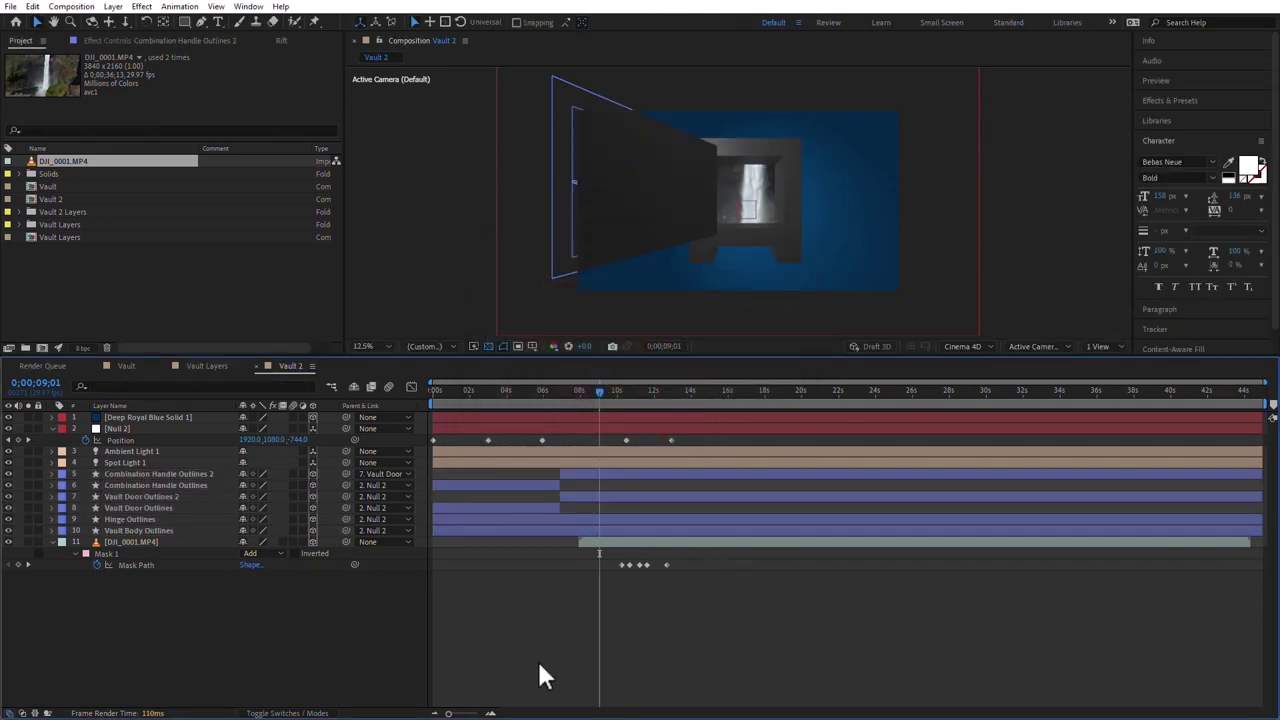
left_click_drag(535, 403, 373, 393)
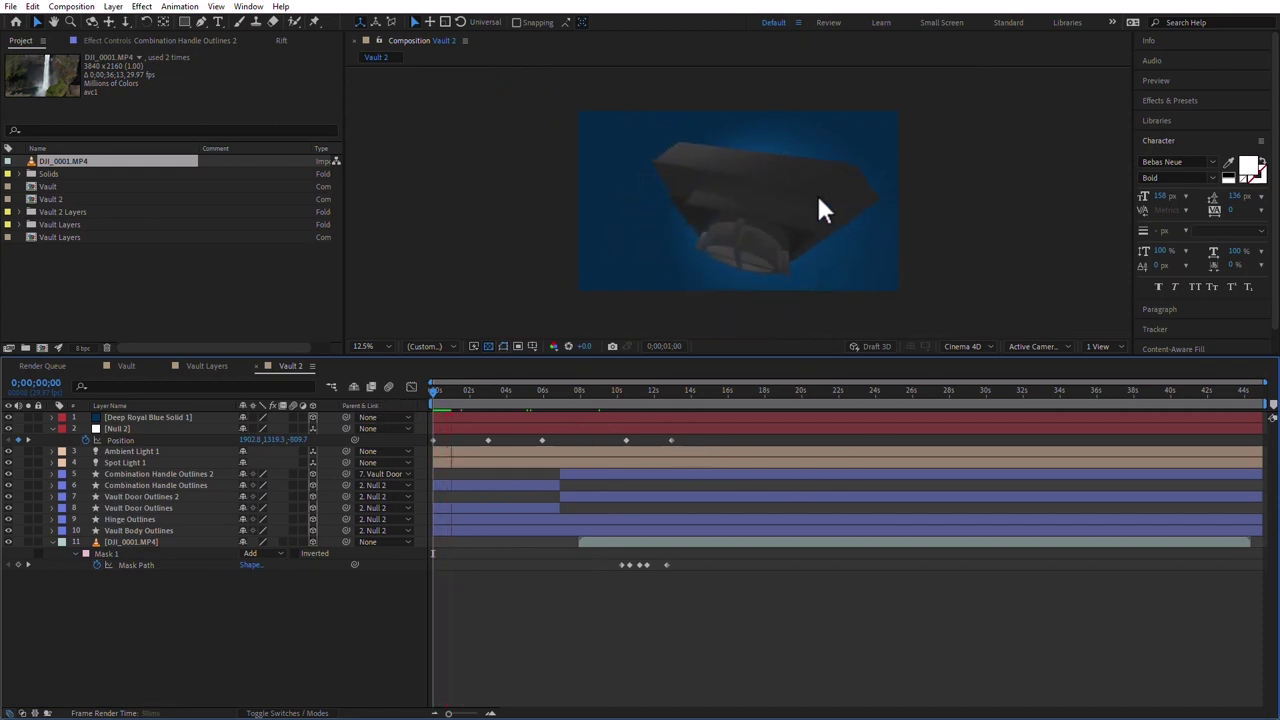
key("space")
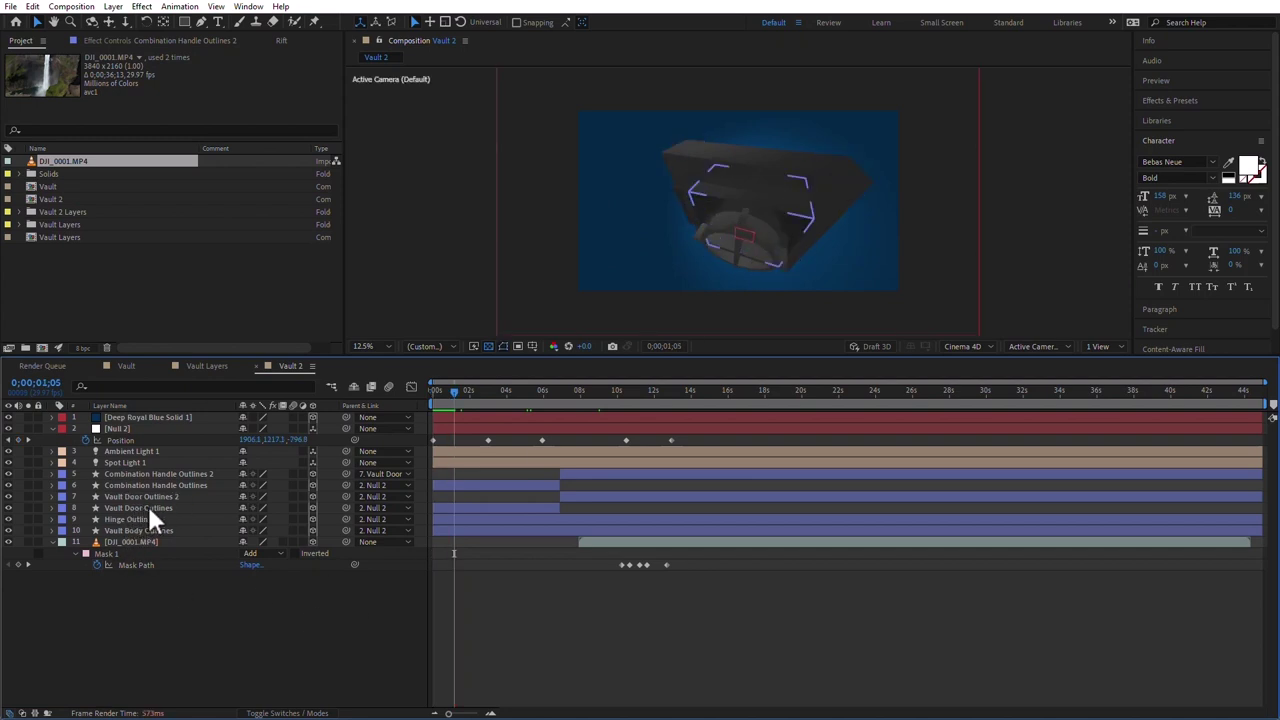
- Reduce the extrusion depth of Combination Handle Outlines to 32, adjusting Combination Handle Outlines 2 along with it
left_click(147, 506)
left_click(155, 484)
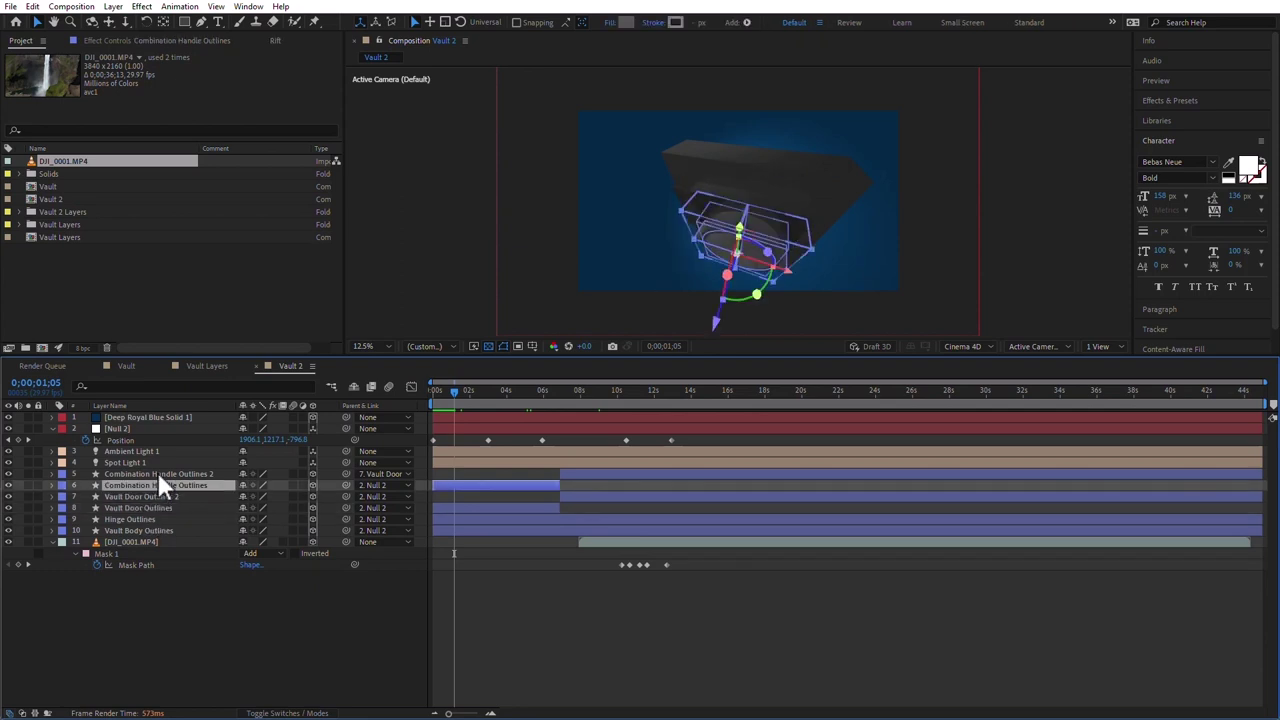
left_click(158, 473, "shift")
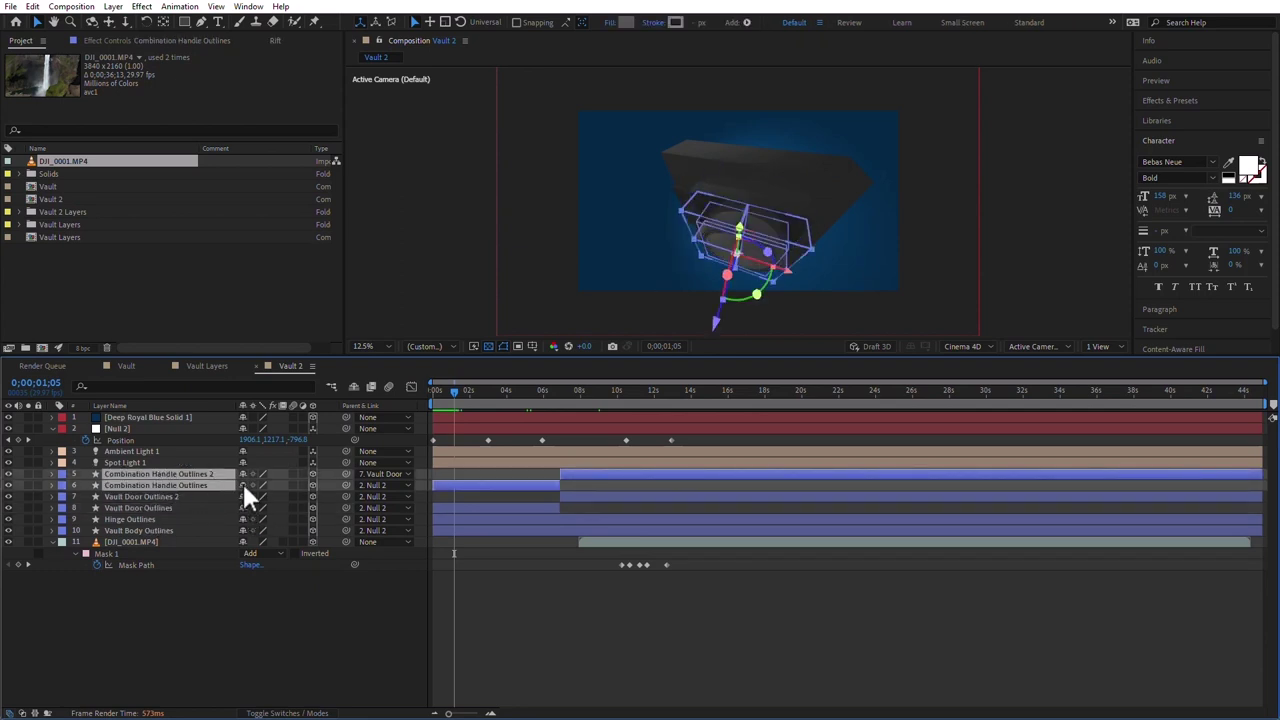
left_click(52, 482)
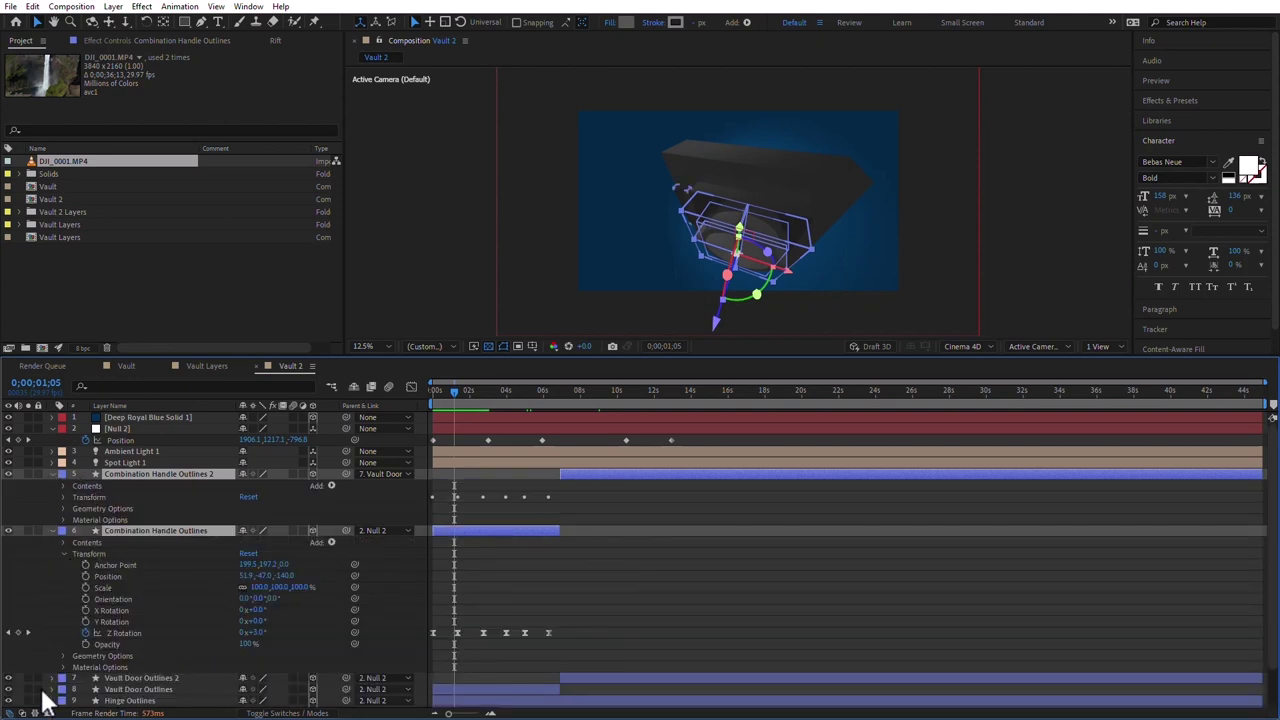
left_click(63, 656)
scroll(342, 659, "down", 3)
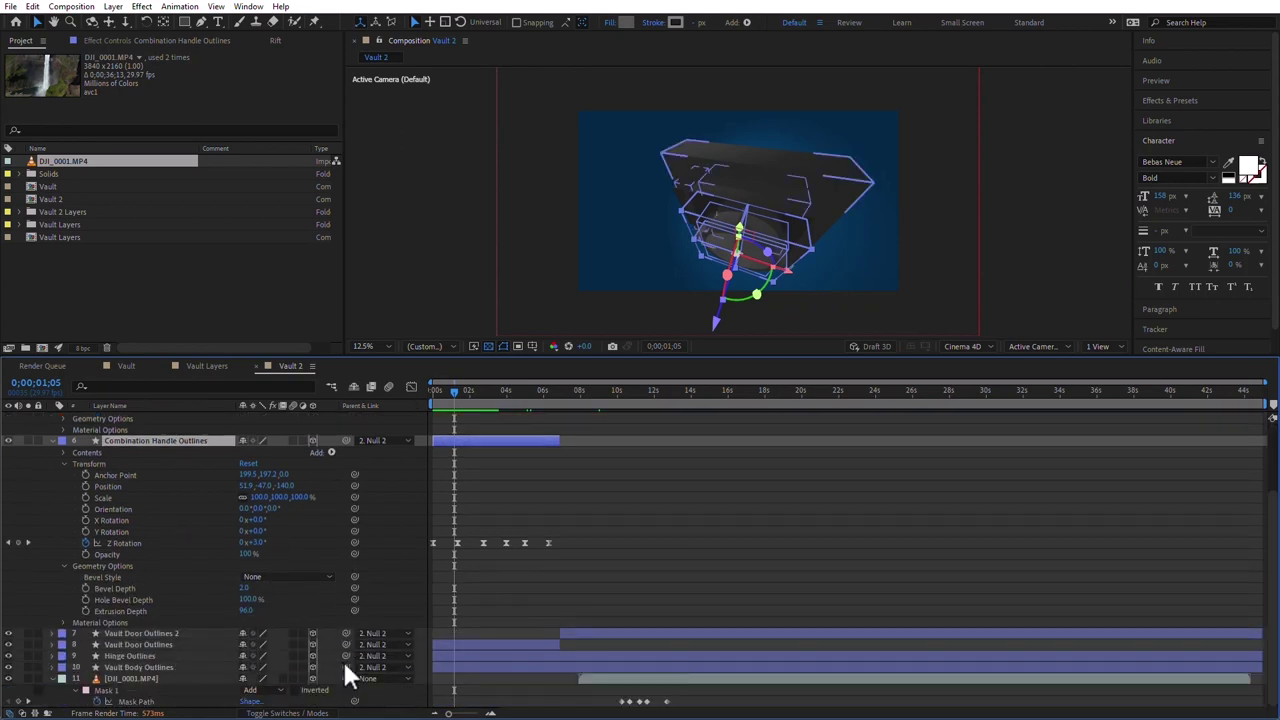
left_click_drag(246, 609, 205, 612)
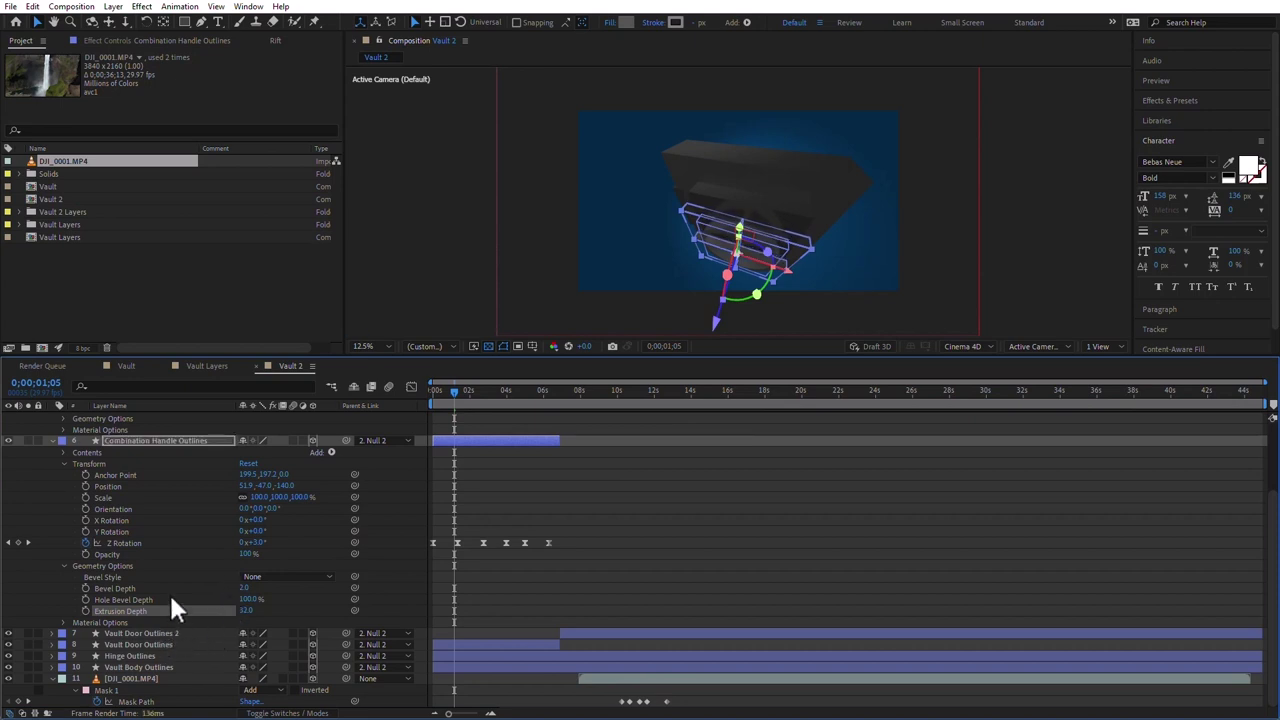
- Move both combination handle layers in depth, to Z position -17 for Combination Handle Outlines 2 and -80 for Combination Handle Outlines
scroll(172, 608, "up", 3)
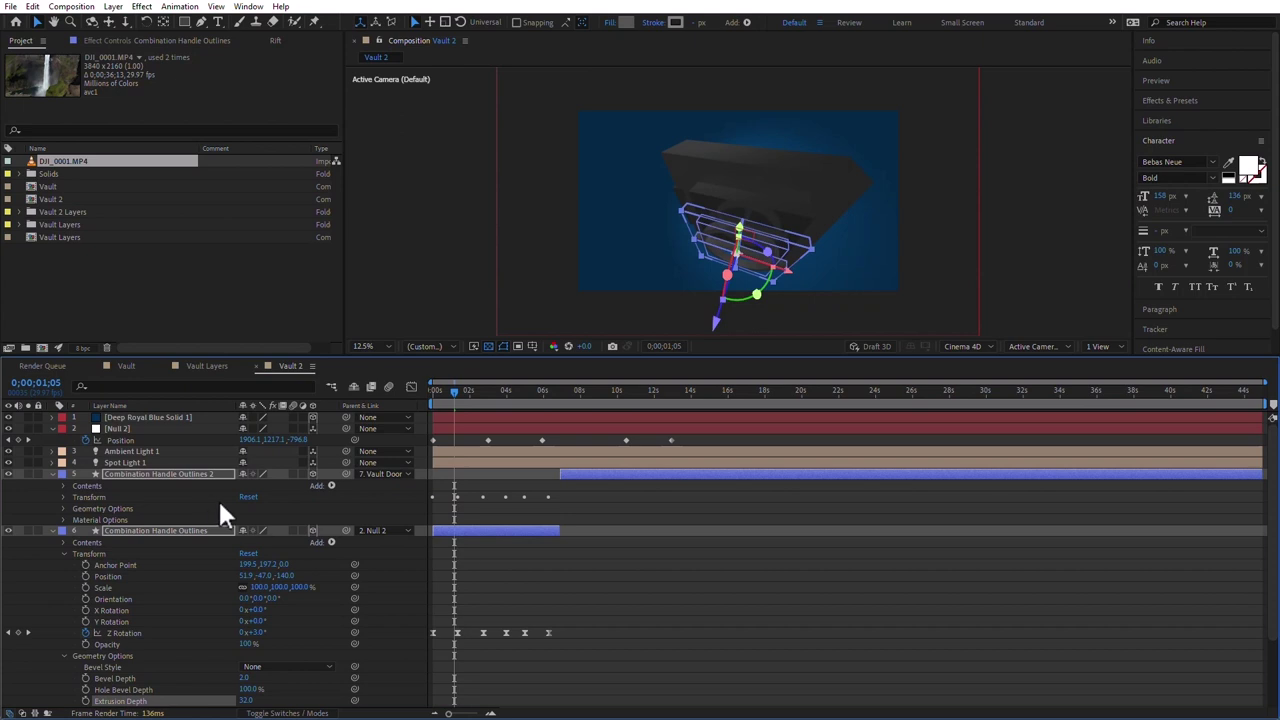
key("p")
left_click_drag(288, 485, 325, 487)
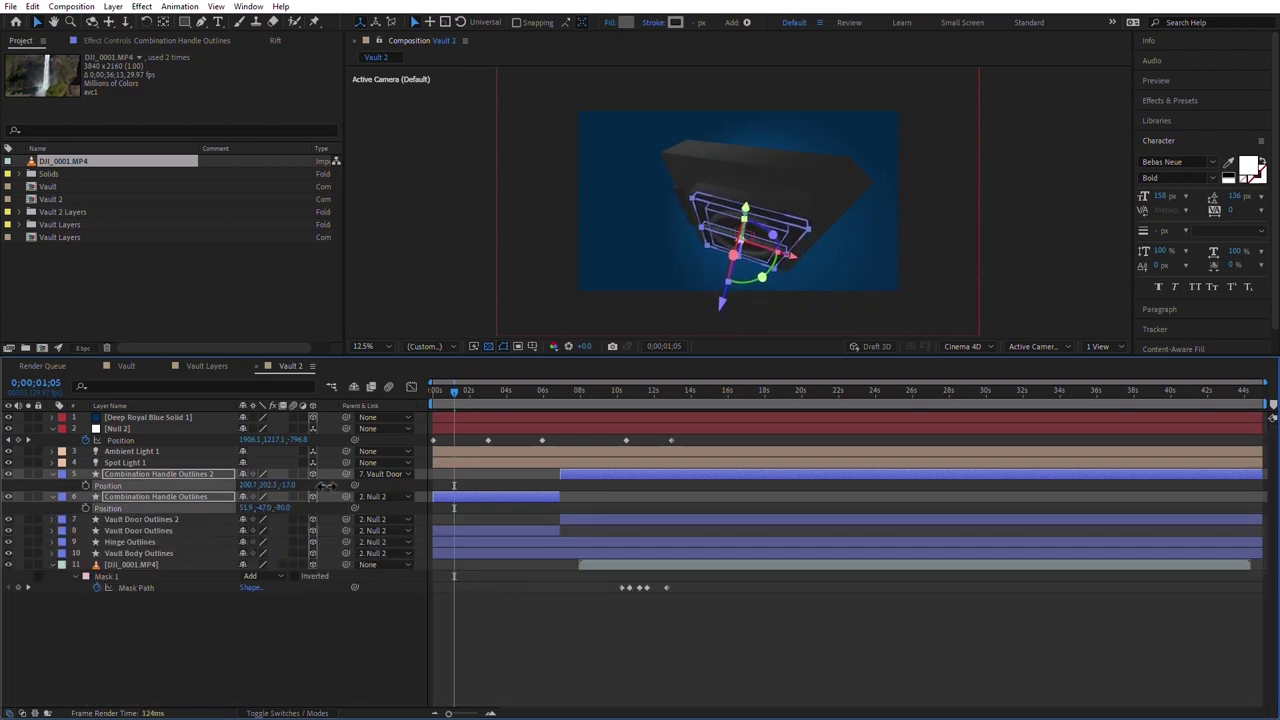
left_click(698, 650)
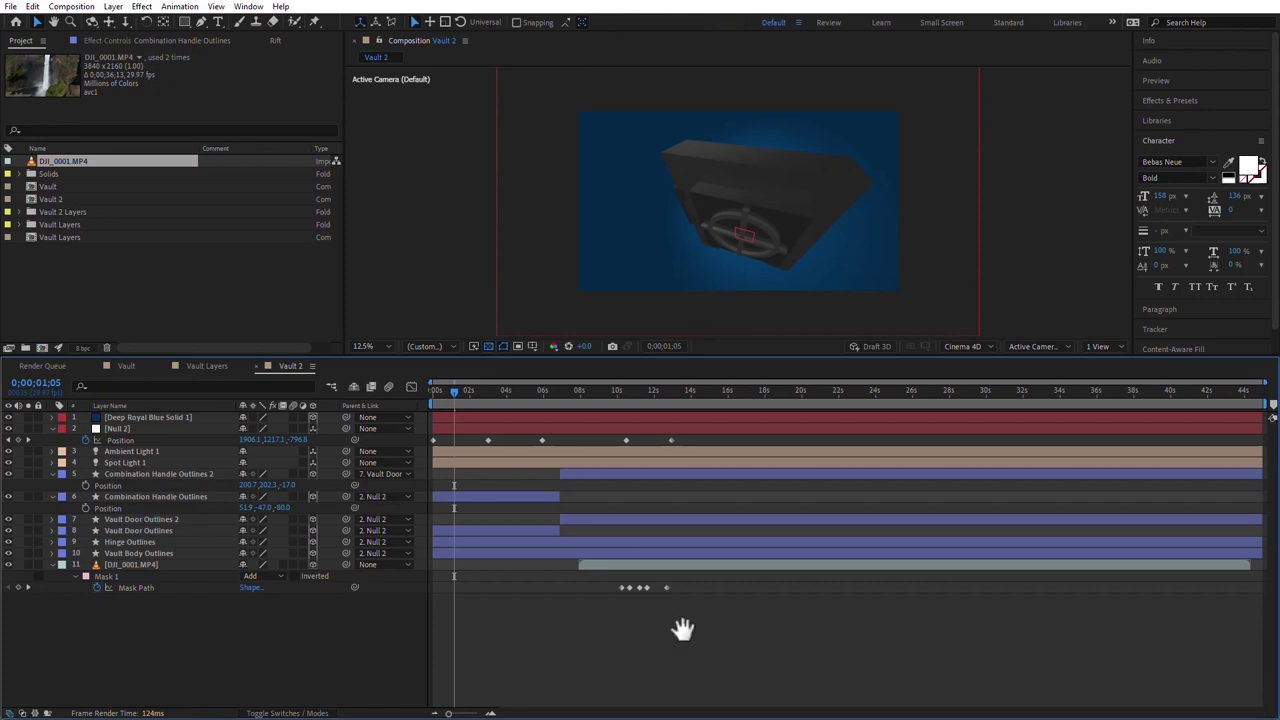
- Preview the thinner combination handle and check the opened vault door at 0;00;08;08
key("space")
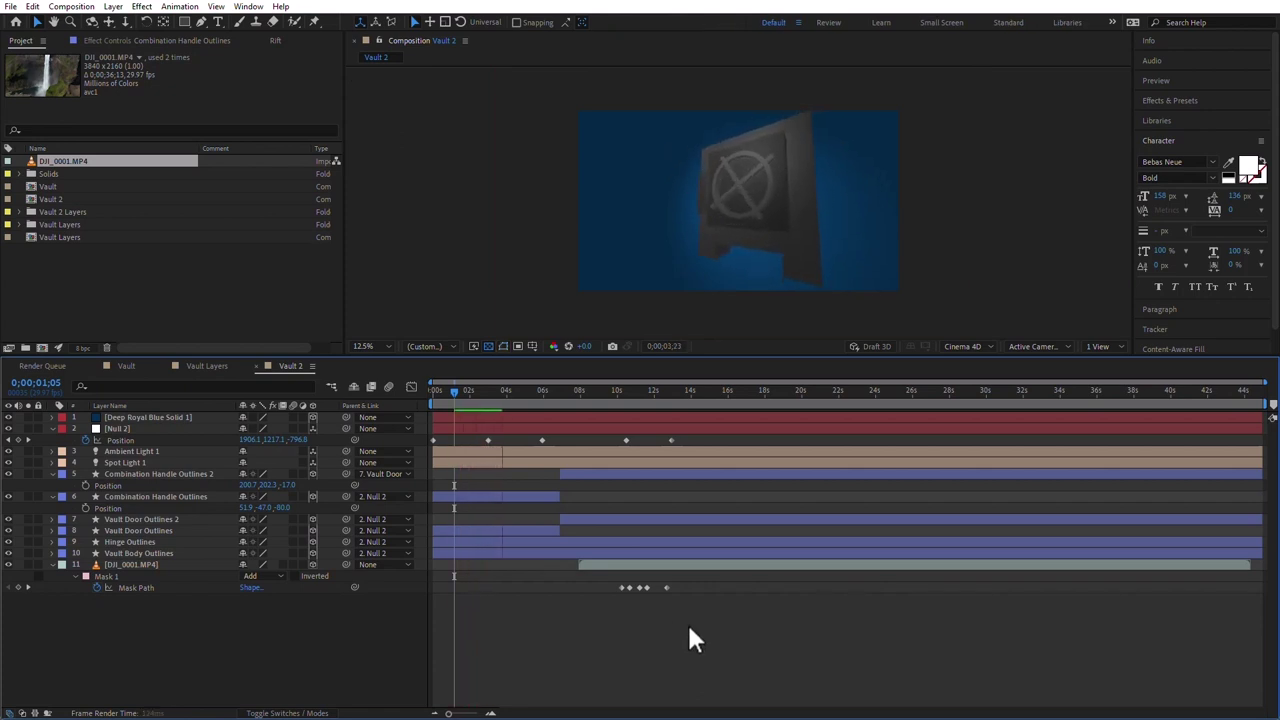
left_click(580, 391)
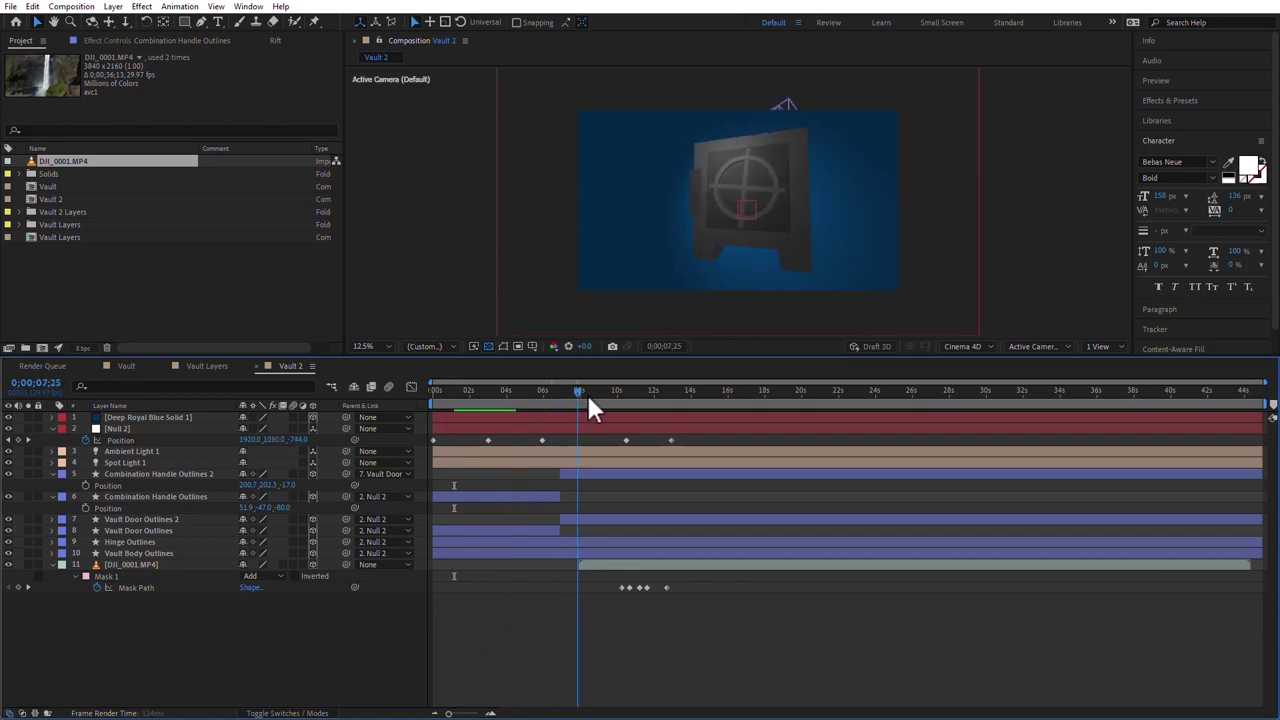
mouse_move(586, 392)
left_mouse_down()
mouse_move(624, 396)
mouse_move(571, 397)
mouse_move(584, 398)
left_mouse_up()
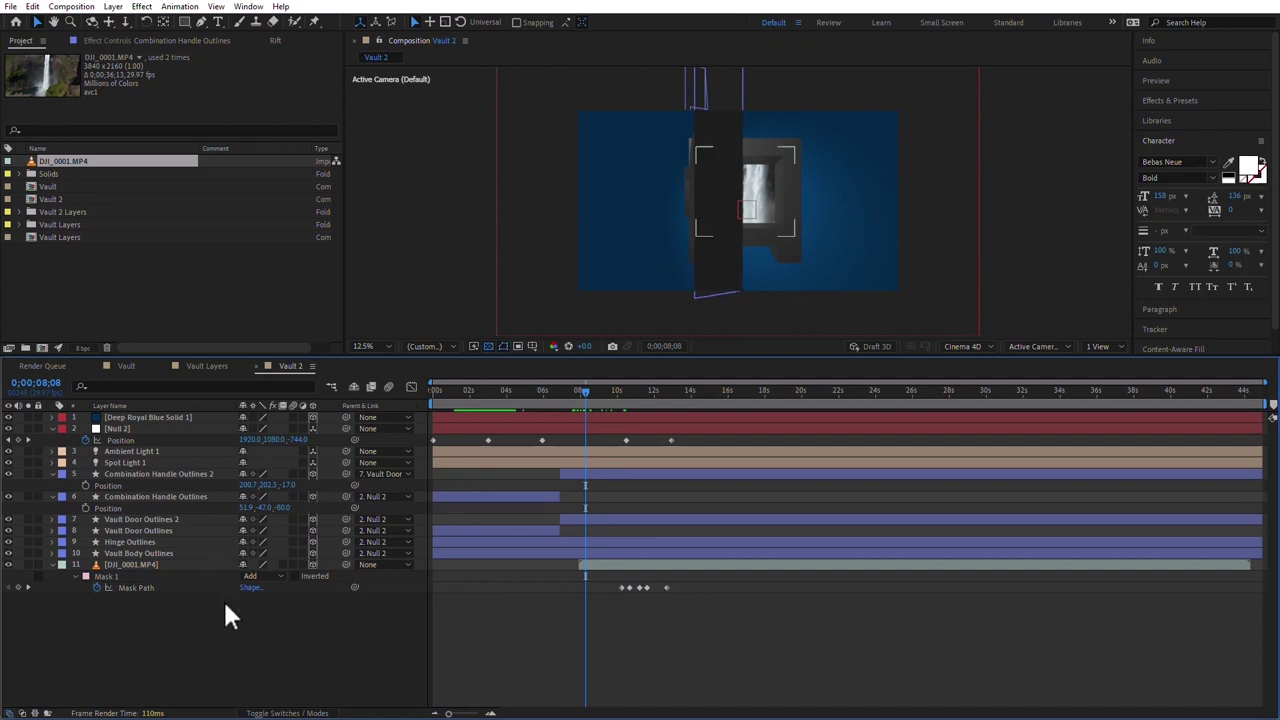
- Reduce the door's extrusion depth to 31 on Vault Door Outlines 2 and 167 on Vault Door Outlines
left_click(142, 530)
left_click(149, 519, "shift")
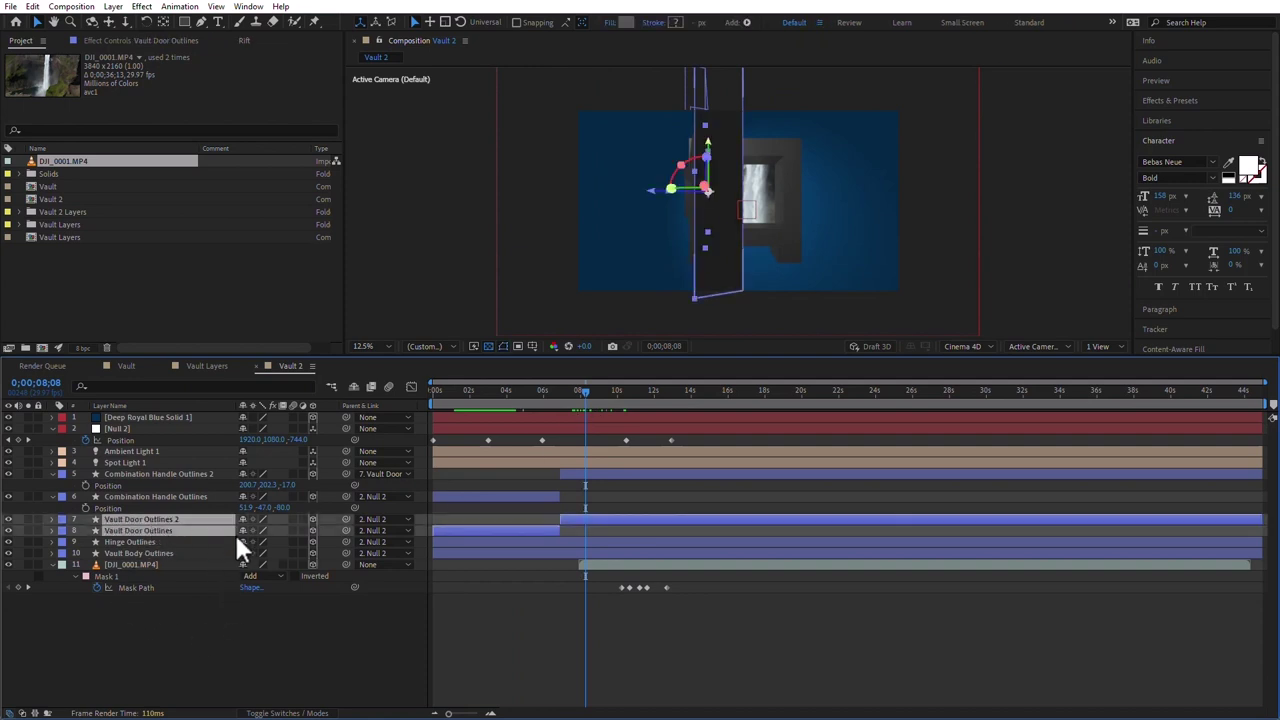
left_click(52, 530)
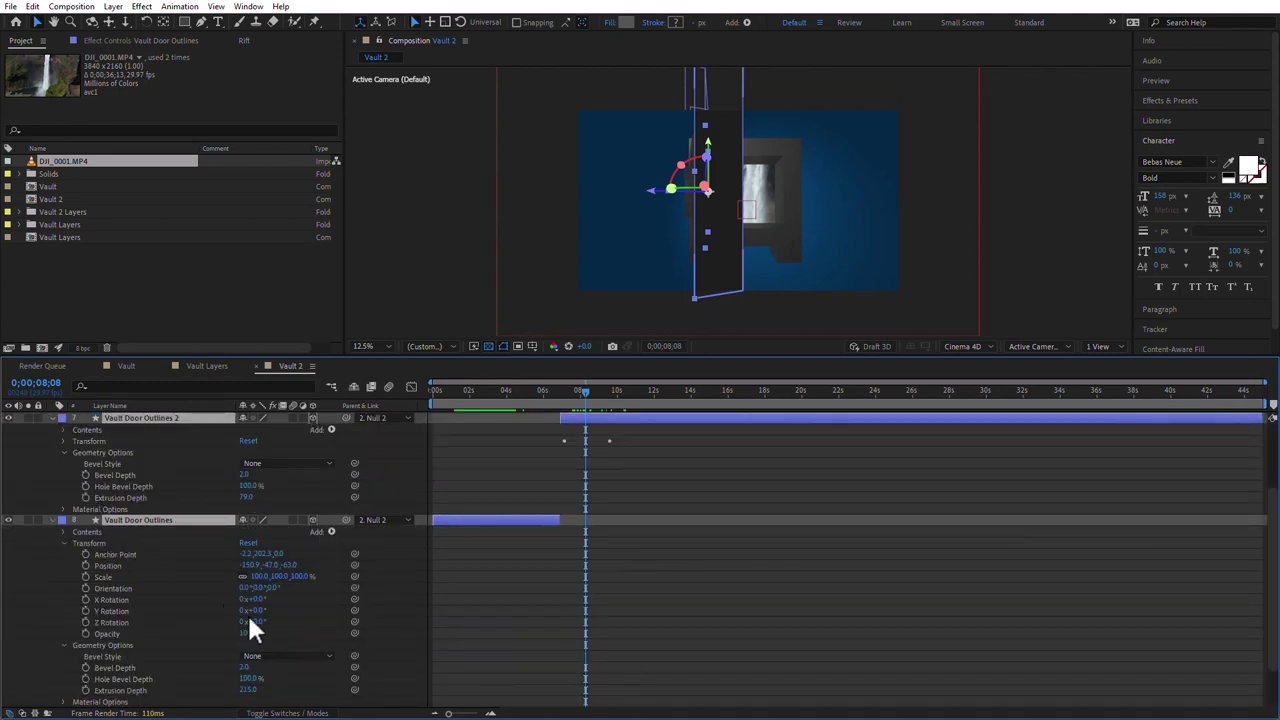
scroll(328, 632, "down", 2)
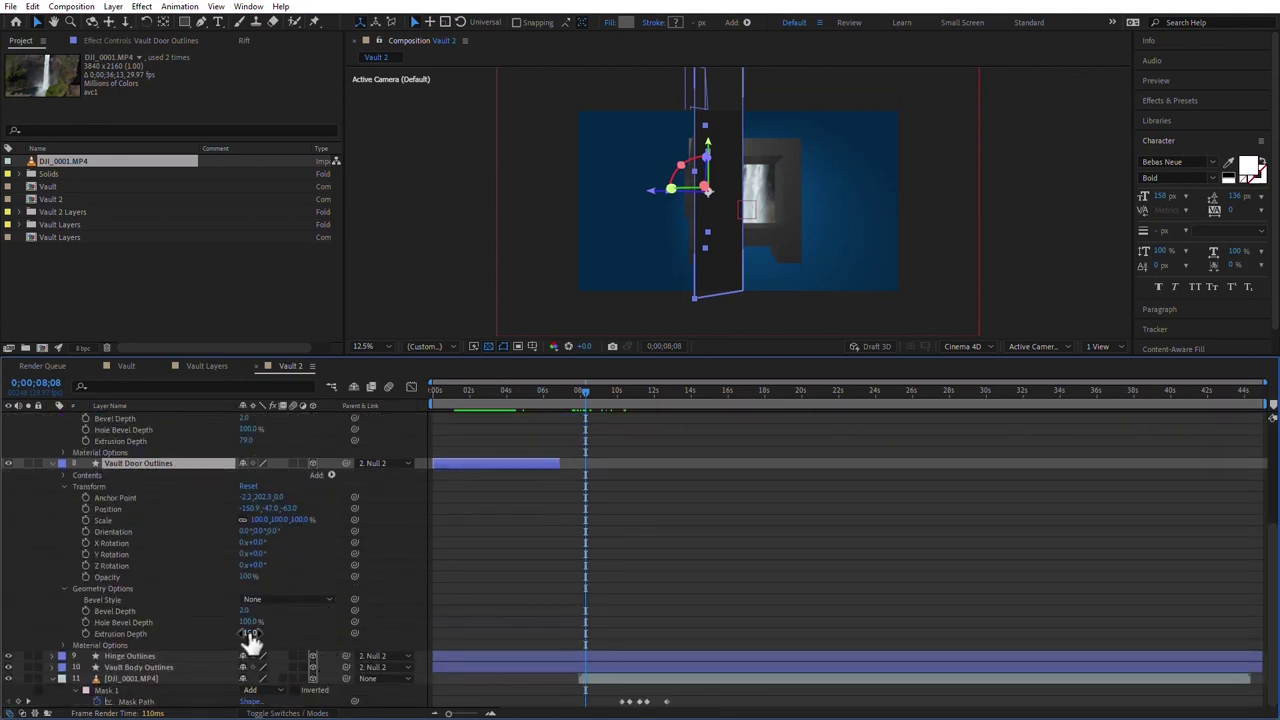
left_click_drag(248, 634, 218, 633)
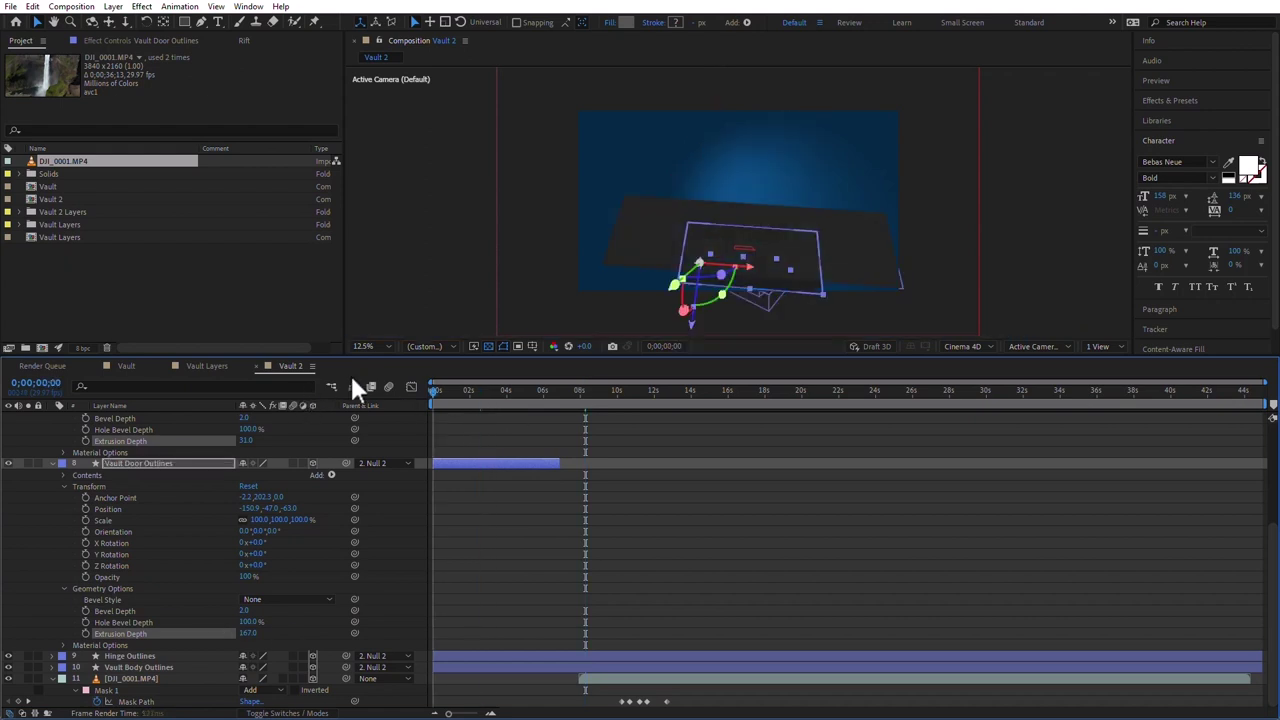
- Review the vault animation from the start through 0;00;13;13 and return to the first frame
left_click(803, 540)
key("space")
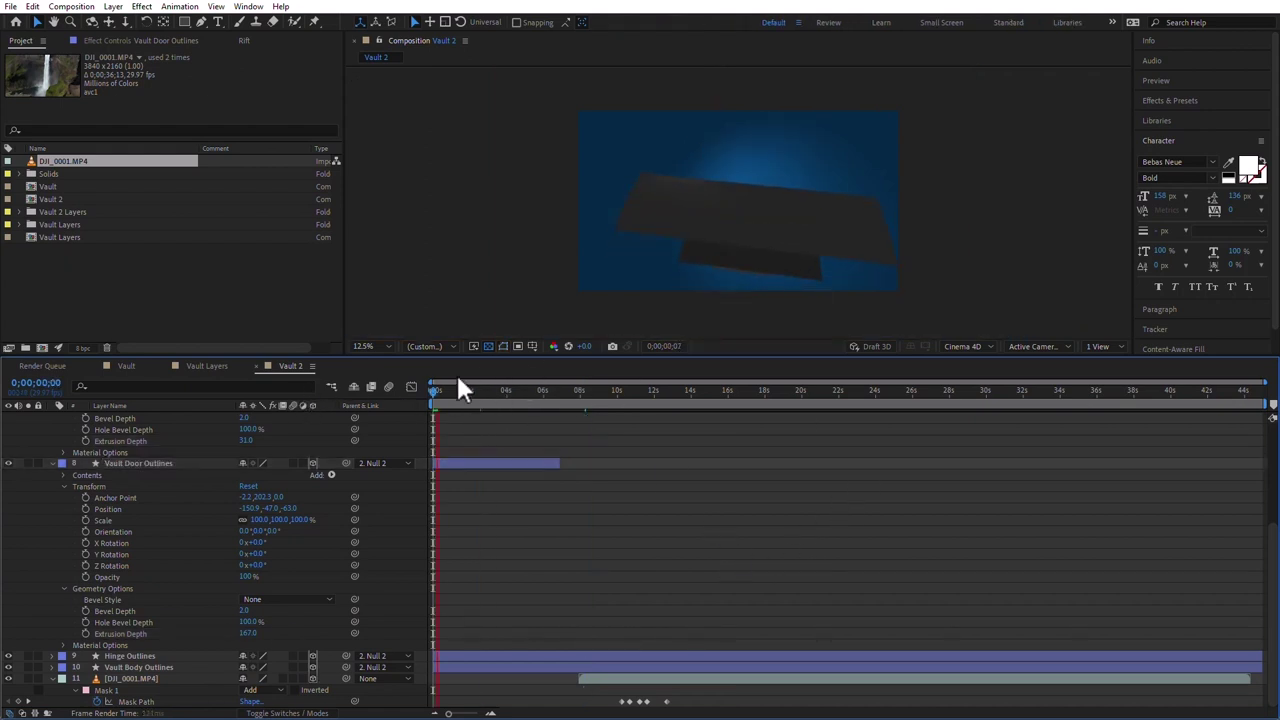
left_click_drag(490, 395, 683, 421)
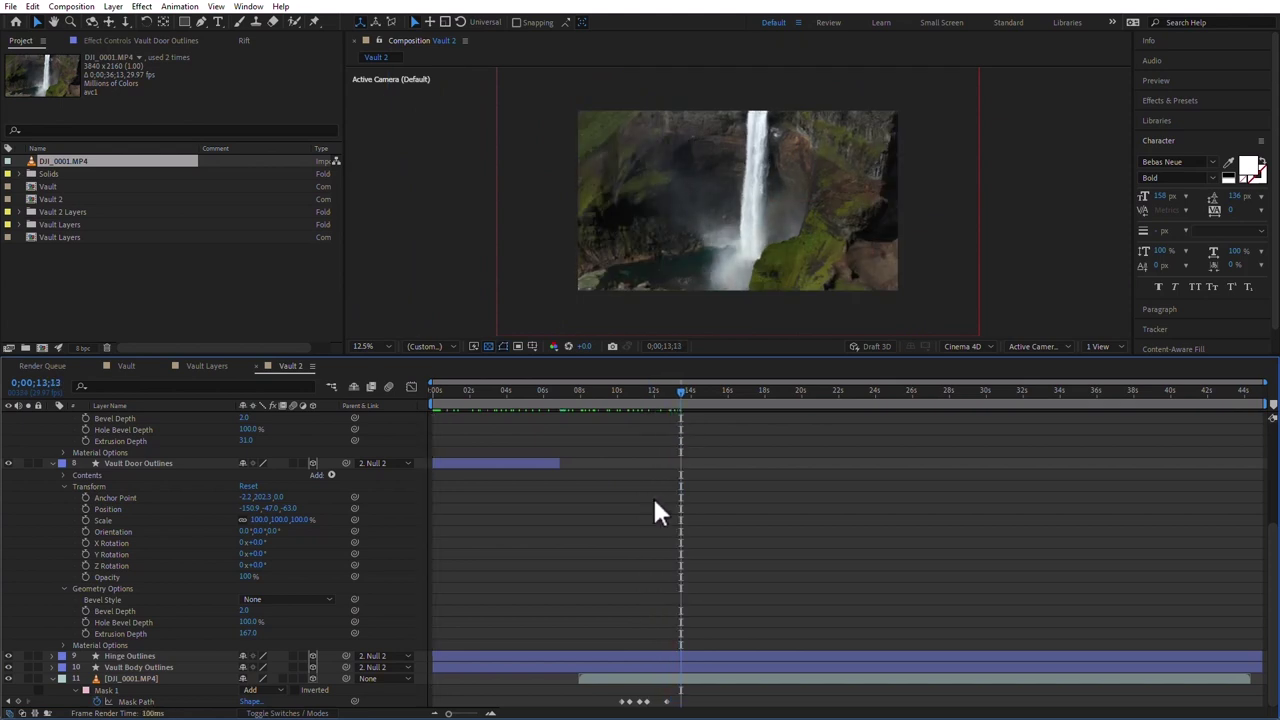
key("Home")
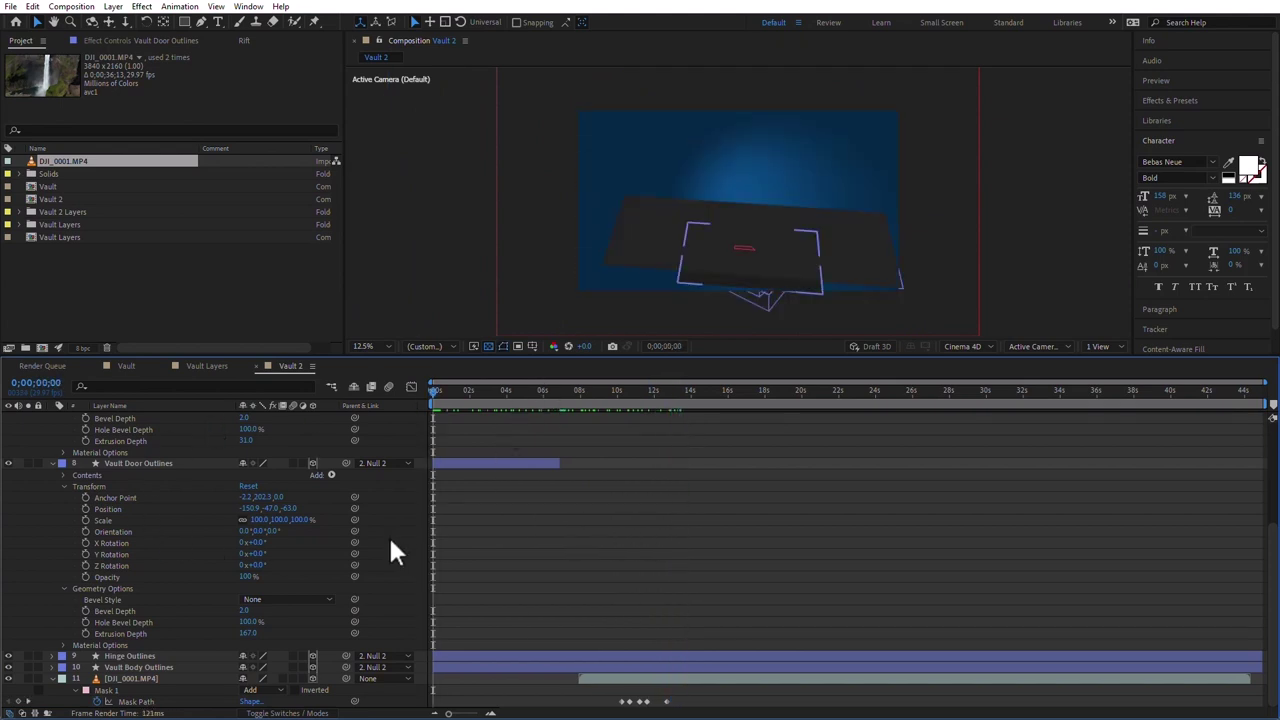